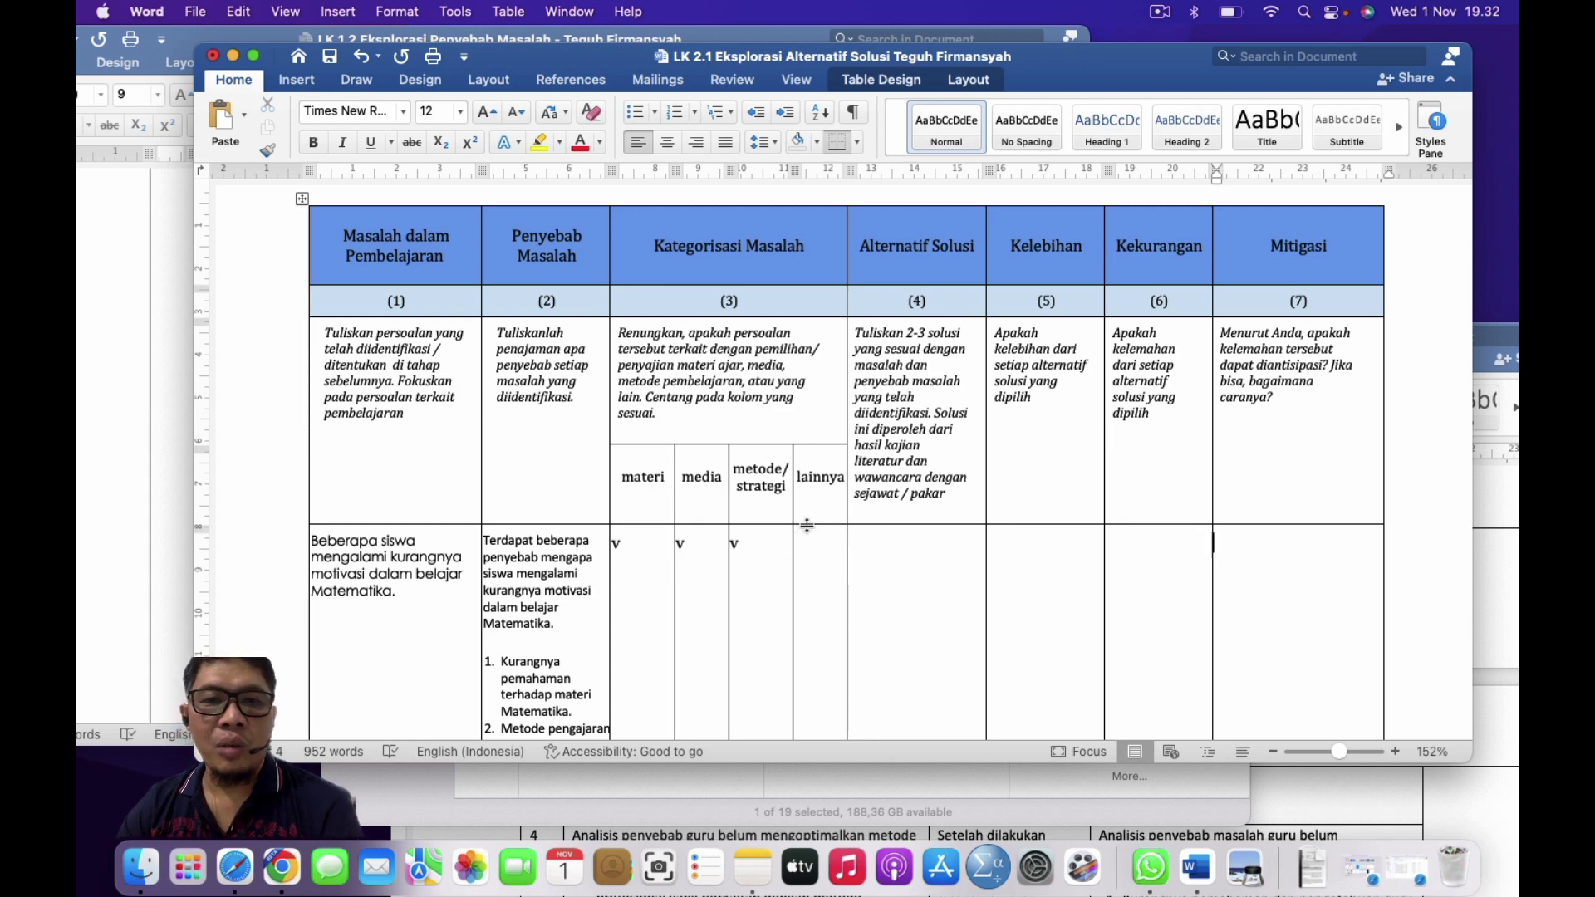
Step: Bring the LK 1.2 causes worksheet forward and select its paragraph and list of causes
{"action": "scroll", "coordinate": [807, 525], "scroll_direction": "down", "scroll_amount": 2}
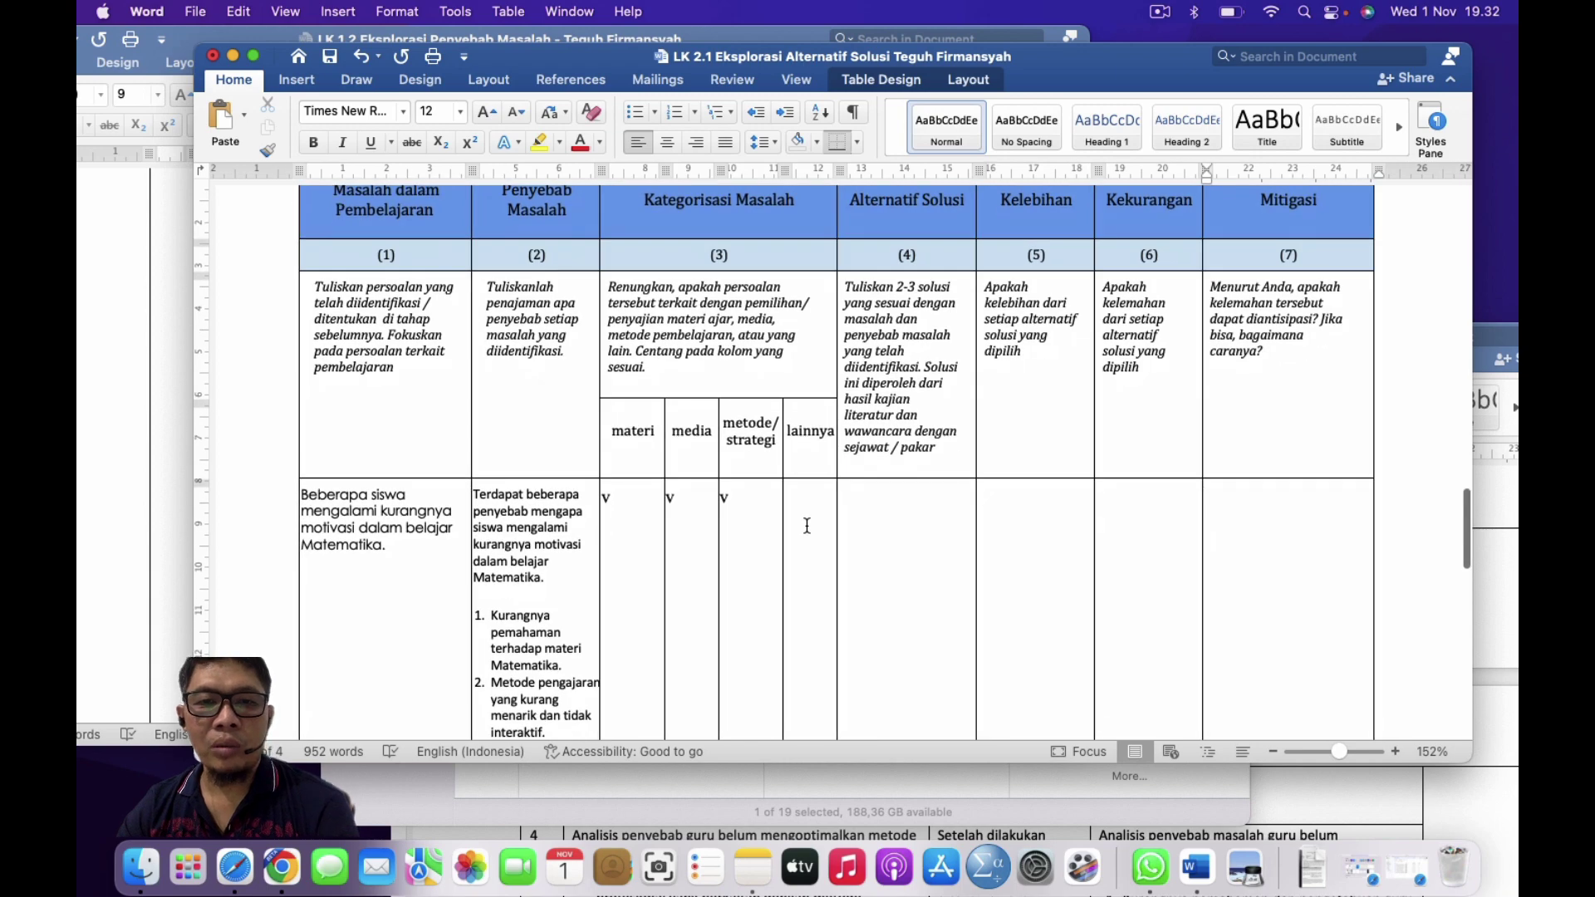
{"action": "scroll", "coordinate": [807, 525], "scroll_direction": "down", "scroll_amount": 4}
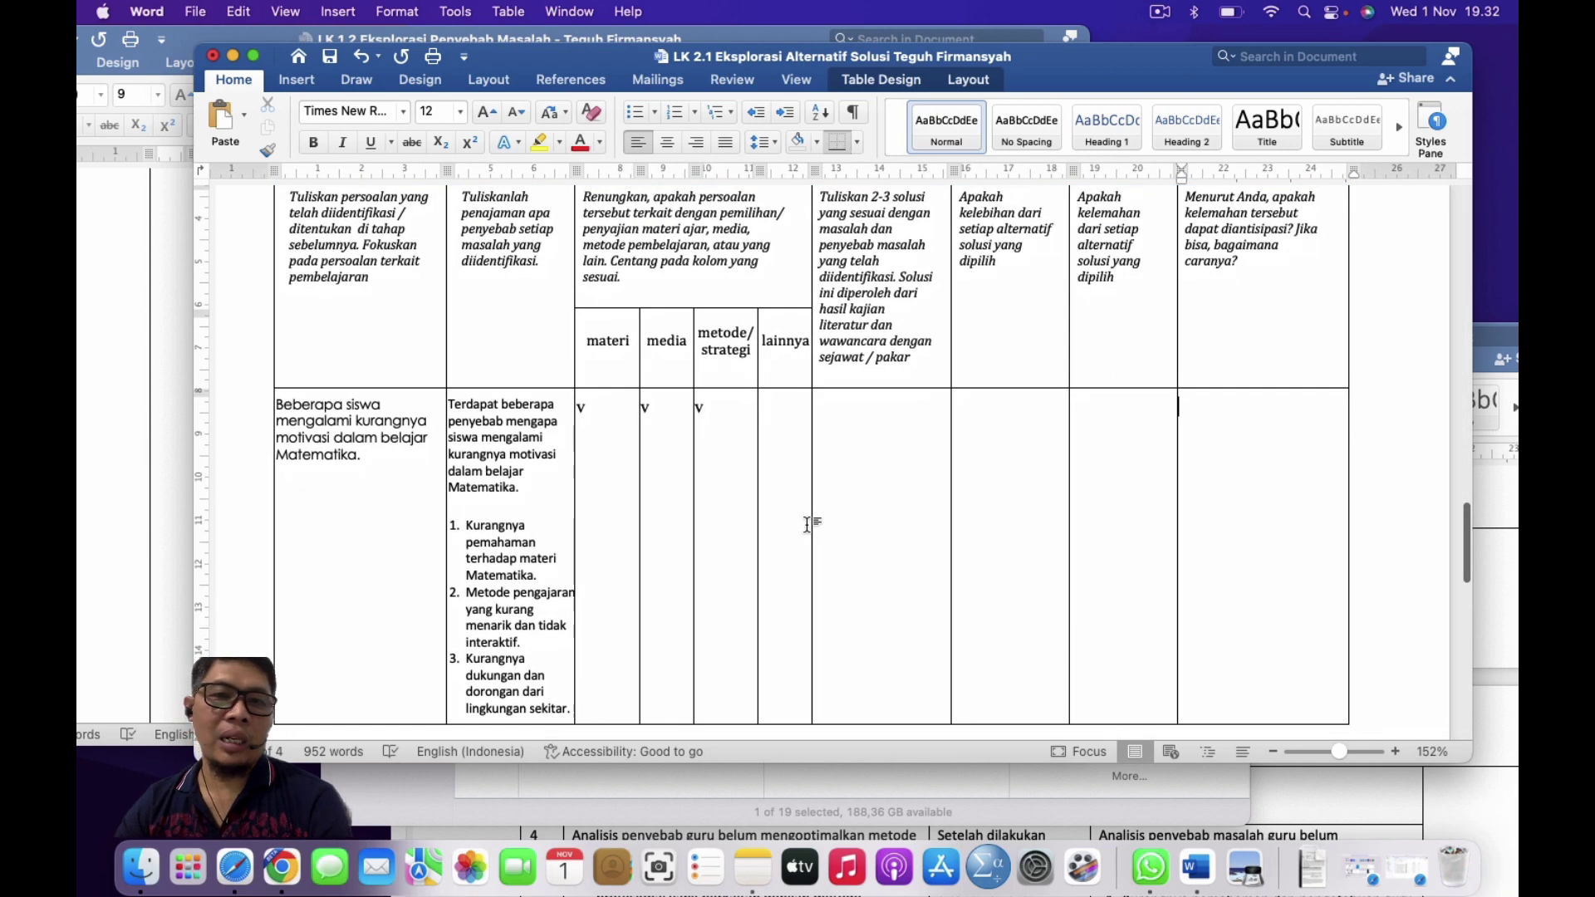
{"action": "scroll", "coordinate": [807, 525], "scroll_direction": "up", "scroll_amount": 4}
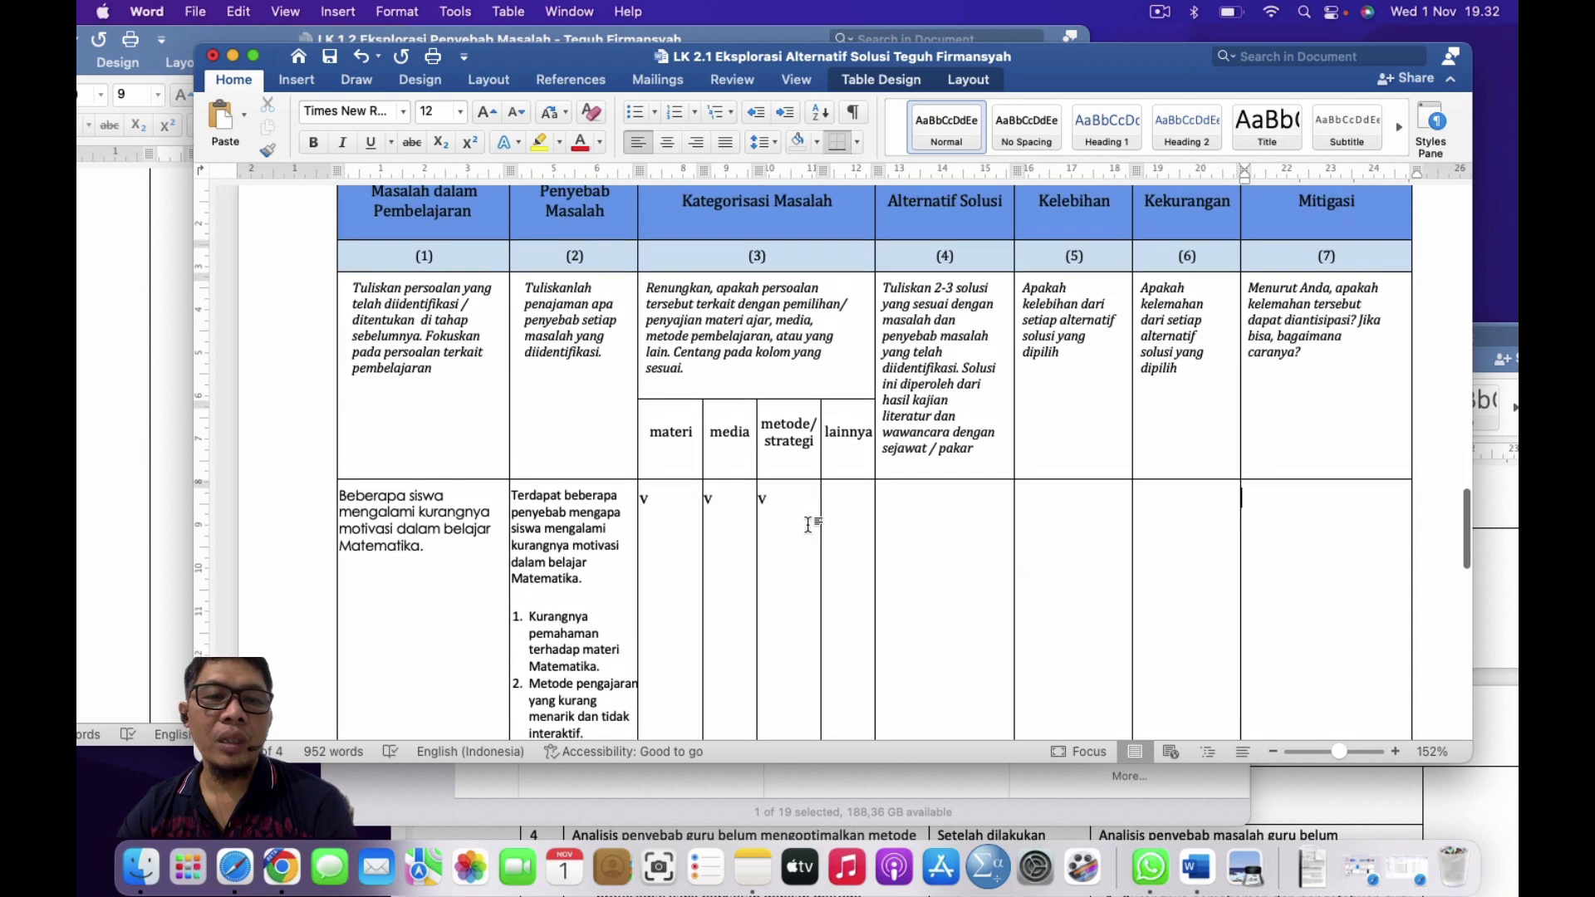
{"action": "scroll", "coordinate": [806, 525], "scroll_direction": "up", "scroll_amount": 6}
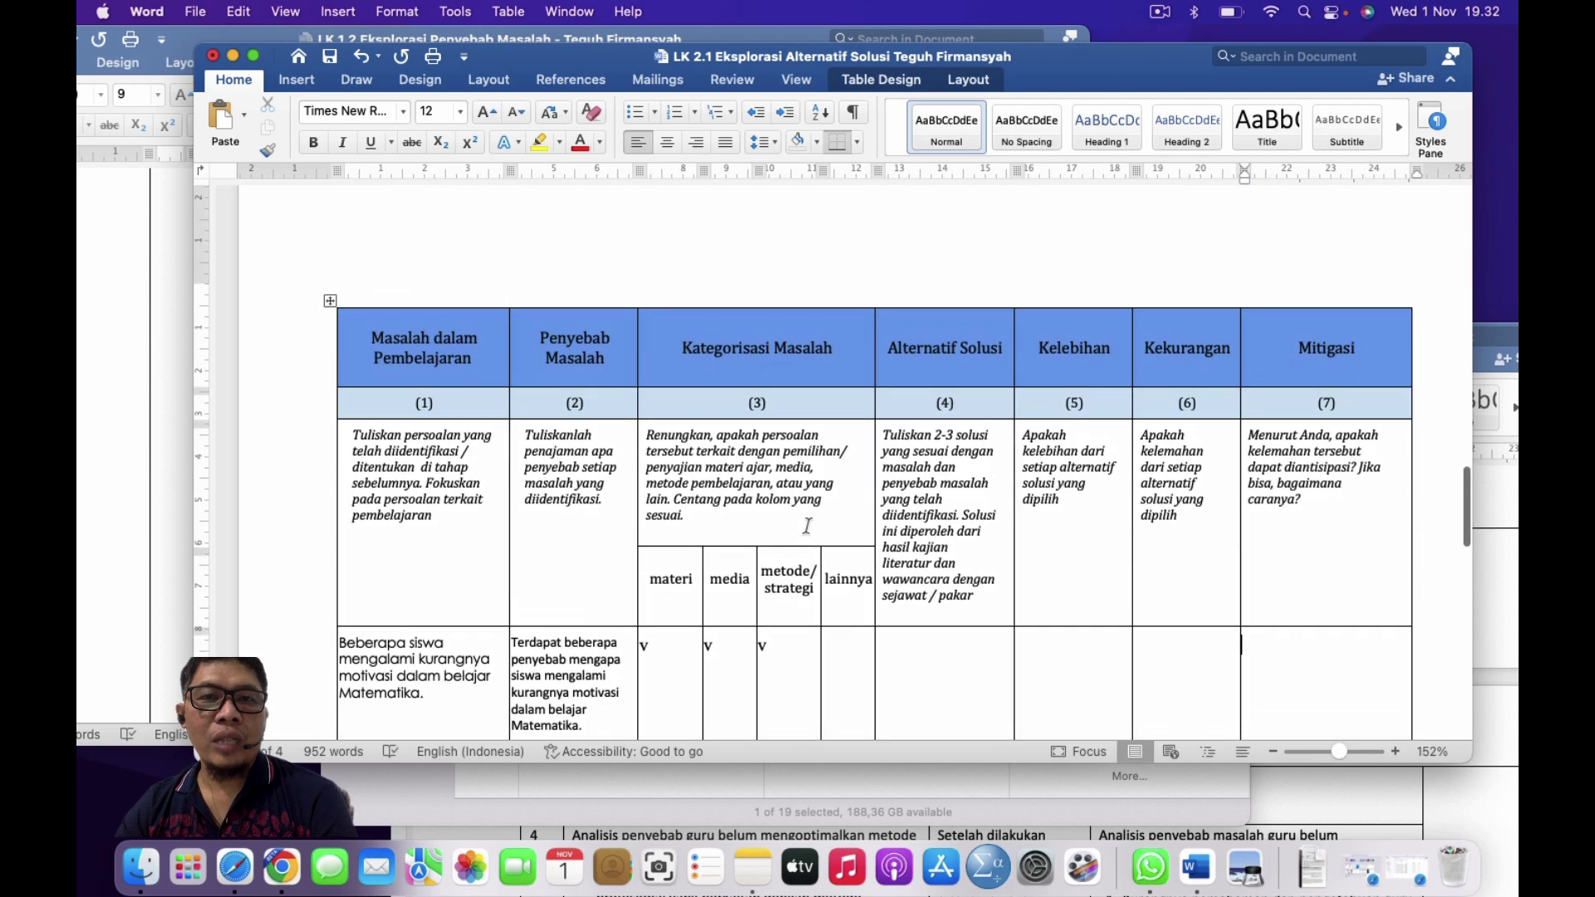
{"action": "scroll", "coordinate": [807, 525], "scroll_direction": "down", "scroll_amount": 3}
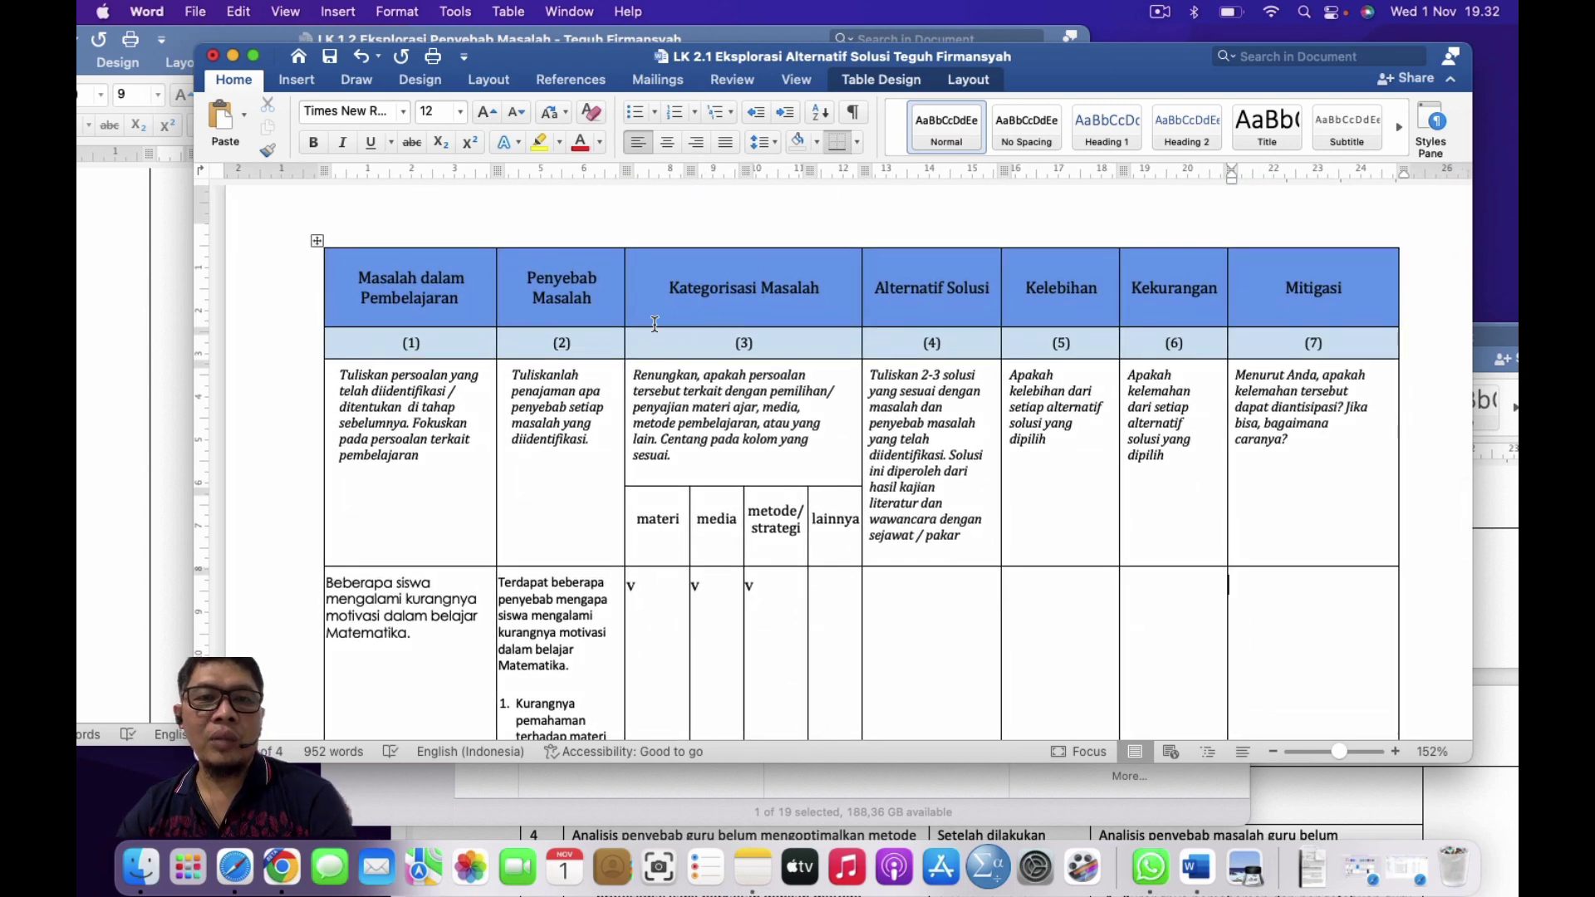
{"action": "scroll", "coordinate": [654, 324], "scroll_direction": "up", "scroll_amount": 15}
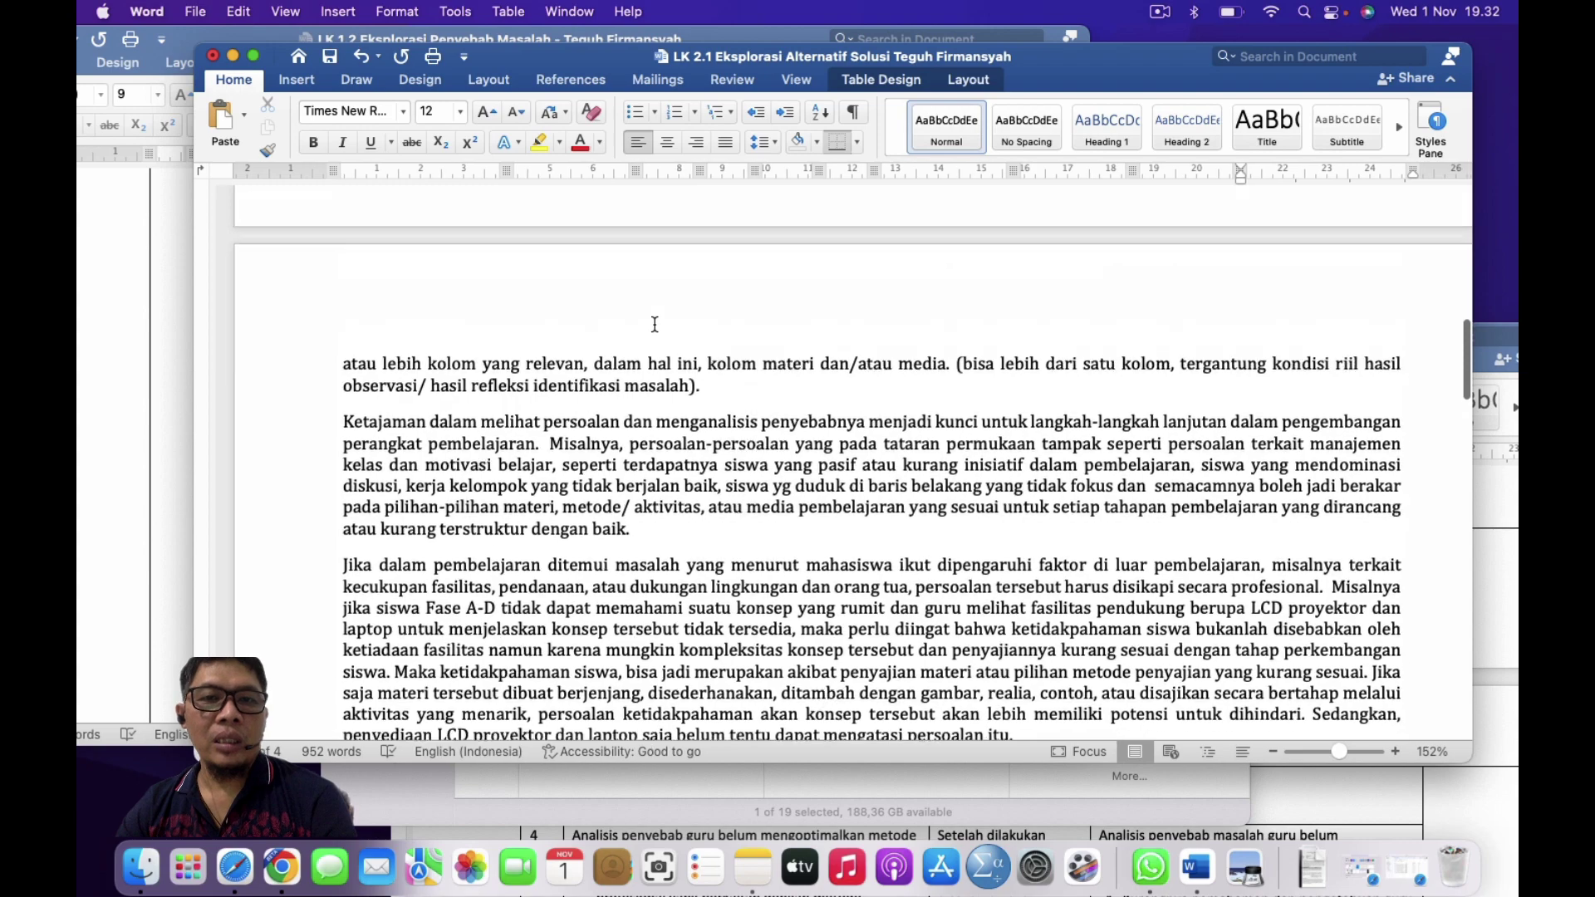
{"action": "scroll", "coordinate": [655, 324], "scroll_direction": "up", "scroll_amount": 15}
{"action": "scroll", "coordinate": [654, 324], "scroll_direction": "down", "scroll_amount": 9}
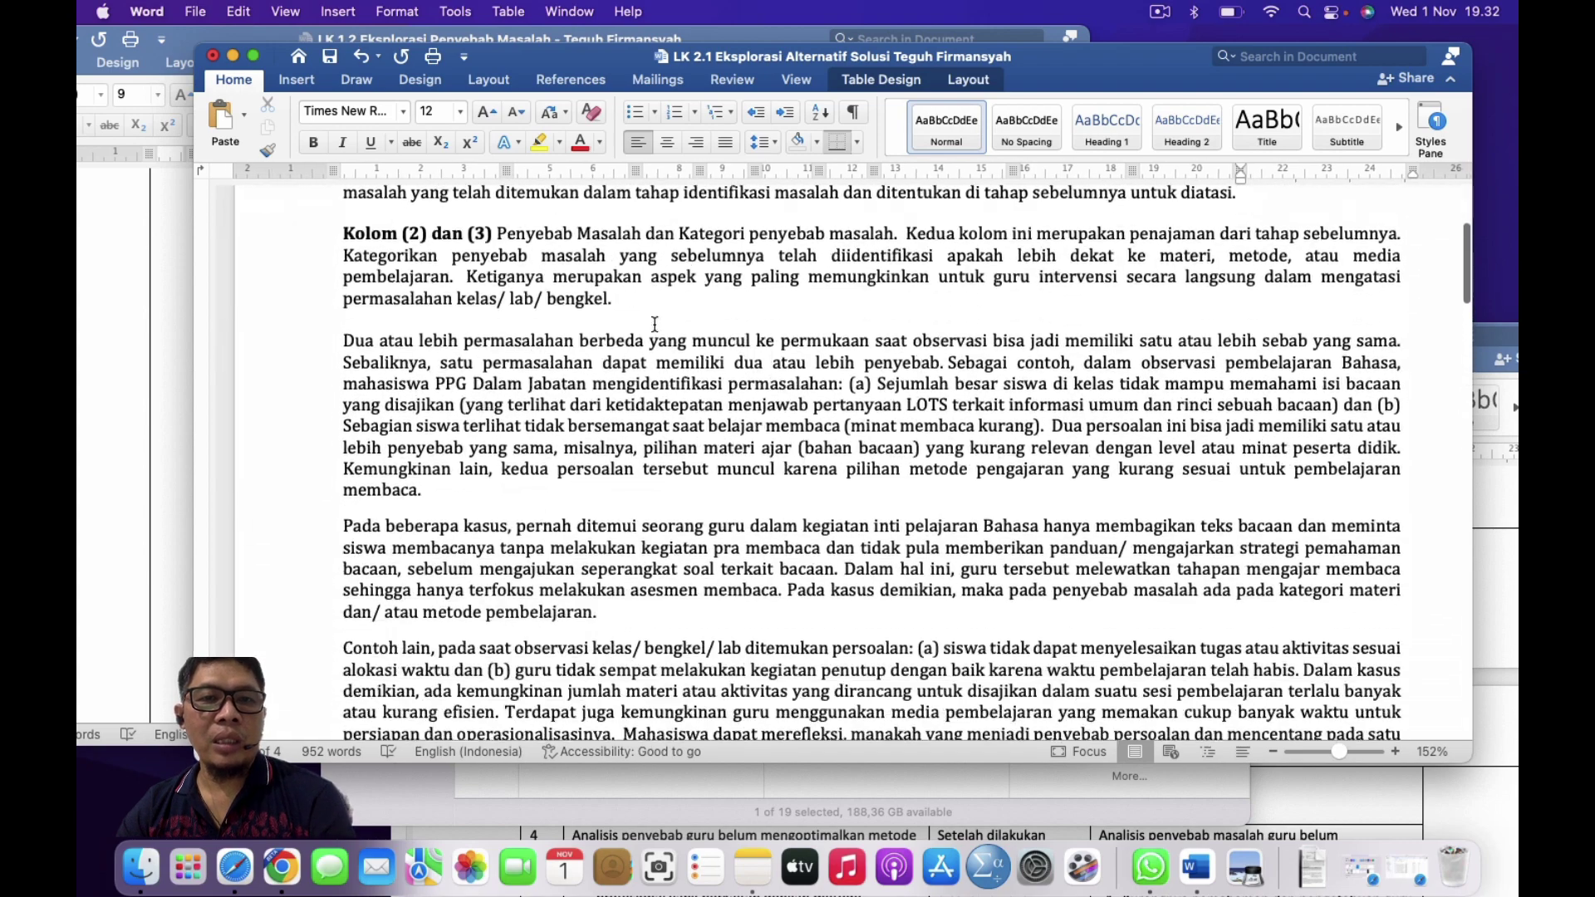
{"action": "scroll", "coordinate": [655, 324], "scroll_direction": "up", "scroll_amount": 1}
{"action": "scroll", "coordinate": [655, 324], "scroll_direction": "up", "scroll_amount": 2}
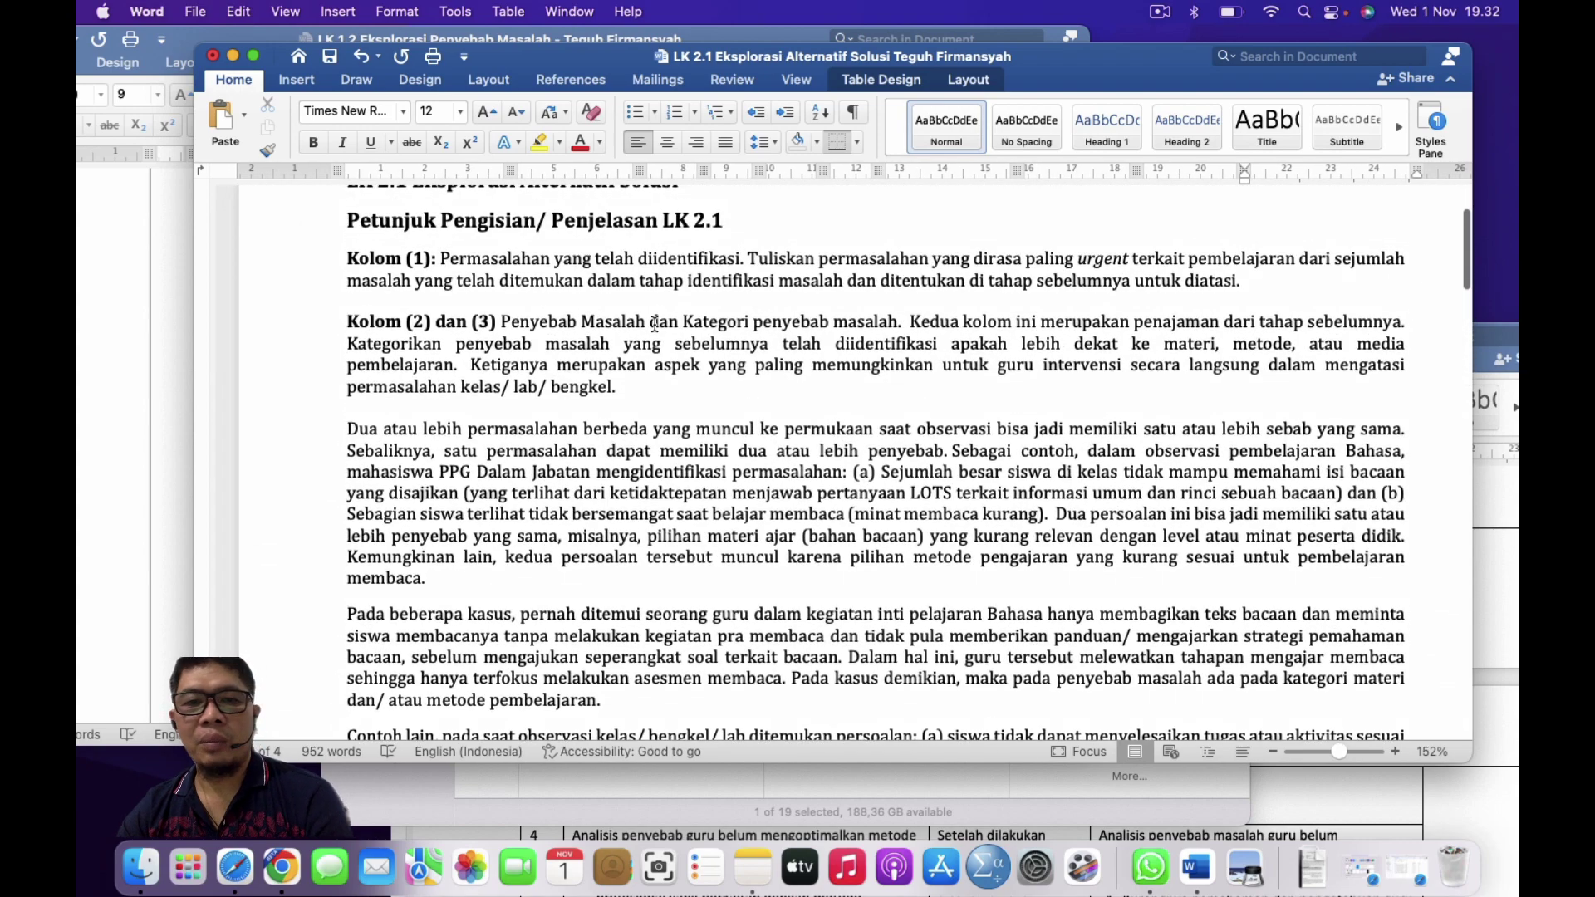
{"action": "scroll", "coordinate": [655, 324], "scroll_direction": "down", "scroll_amount": 10}
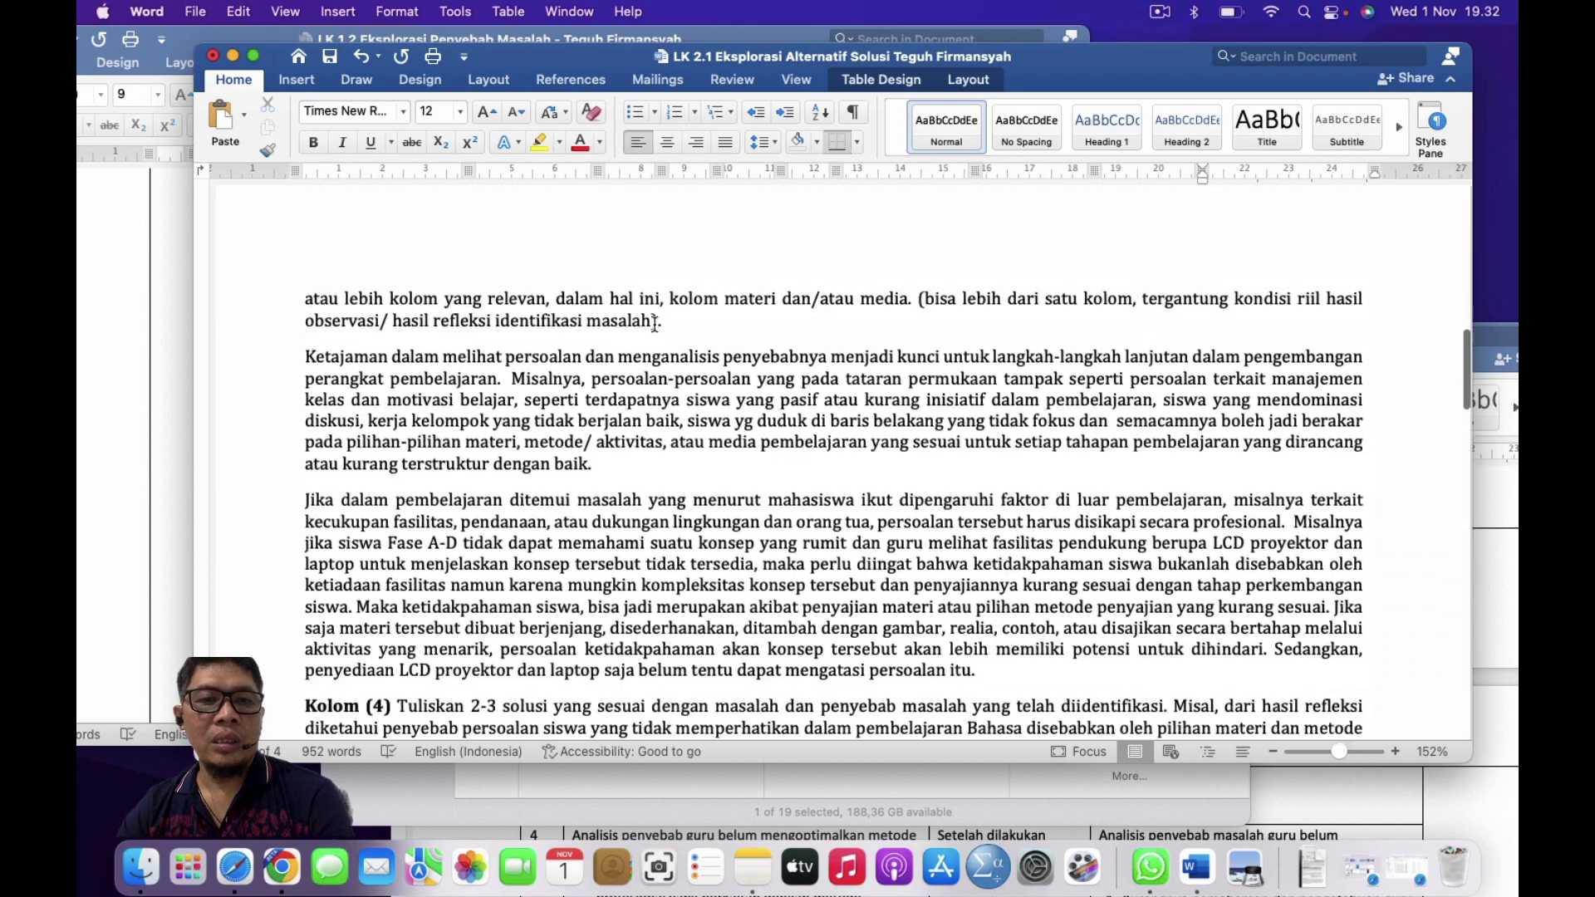
{"action": "scroll", "coordinate": [655, 324], "scroll_direction": "down", "scroll_amount": 10}
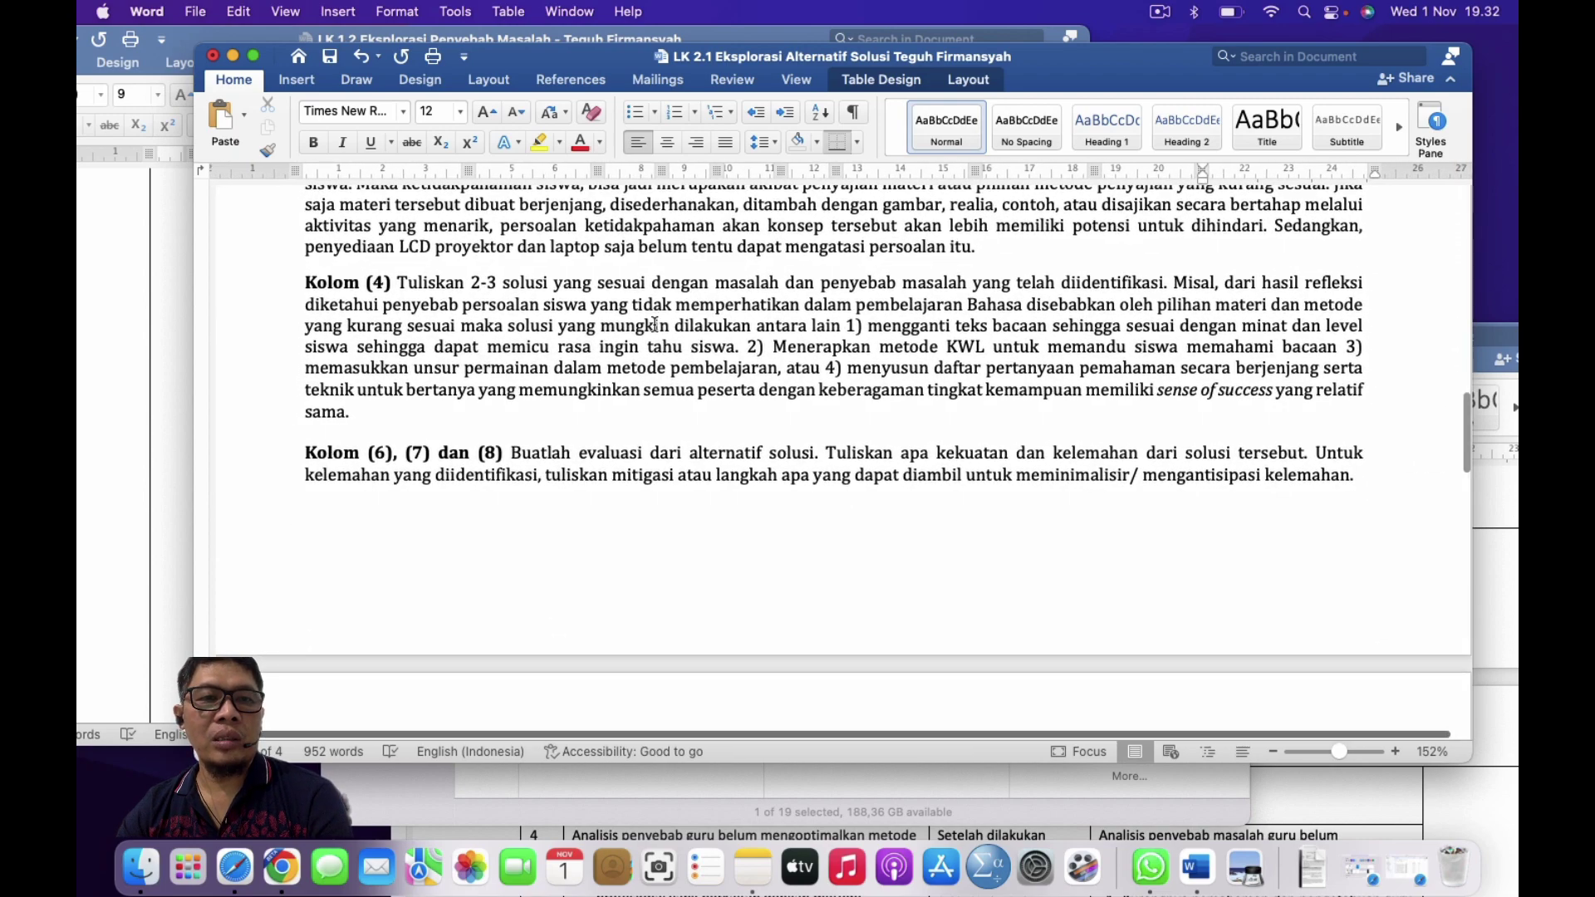
{"action": "scroll", "coordinate": [655, 324], "scroll_direction": "up", "scroll_amount": 2}
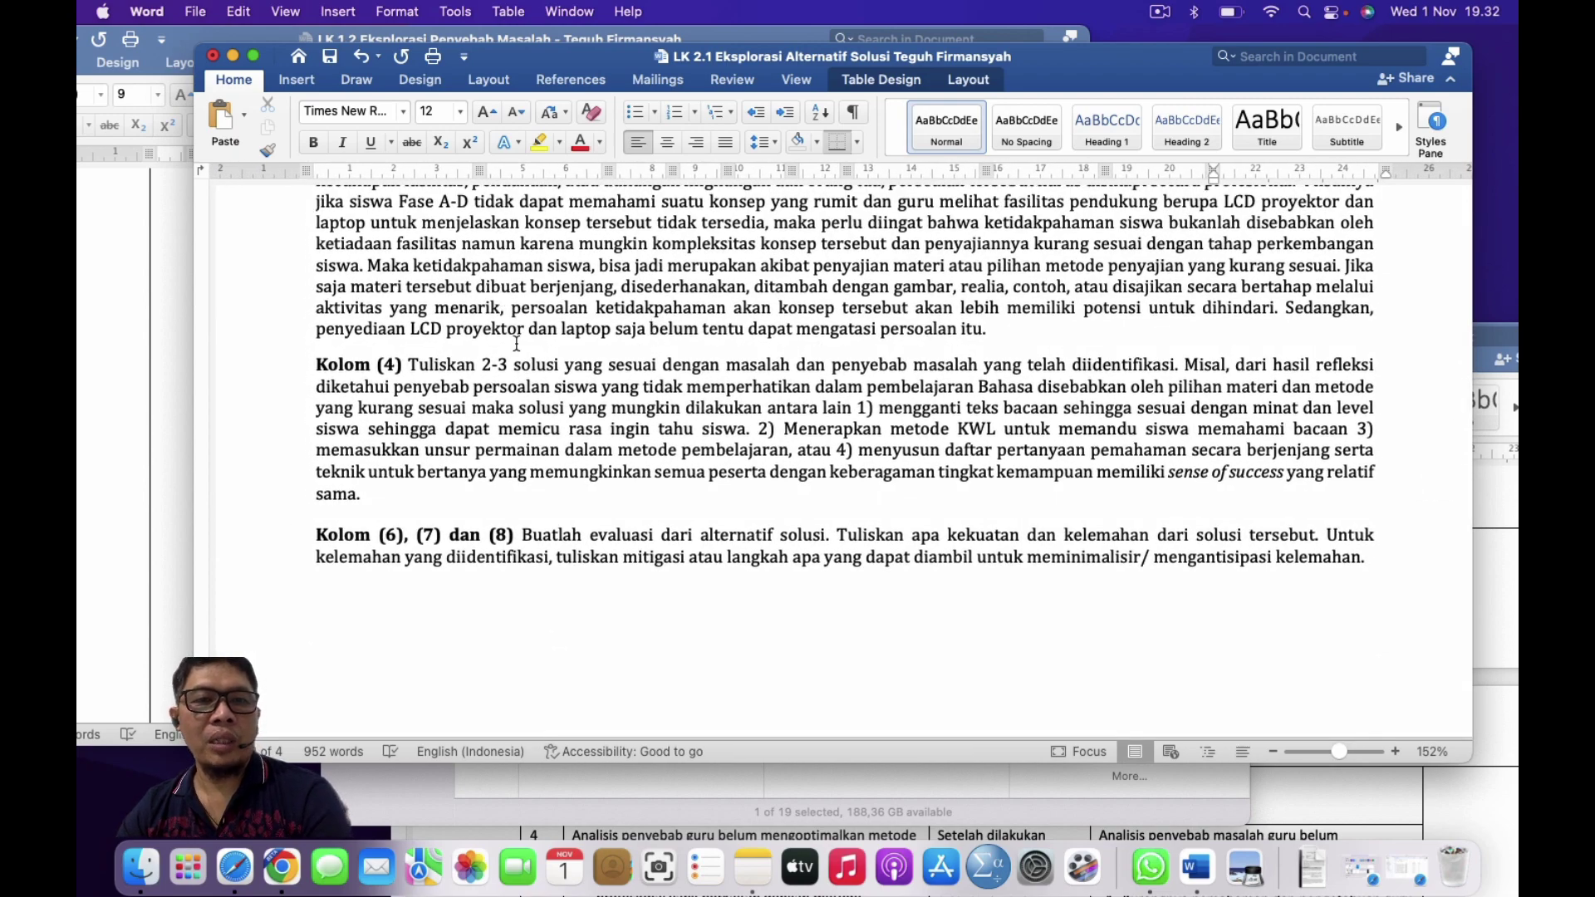
{"action": "scroll", "coordinate": [517, 343], "scroll_direction": "up", "scroll_amount": 12}
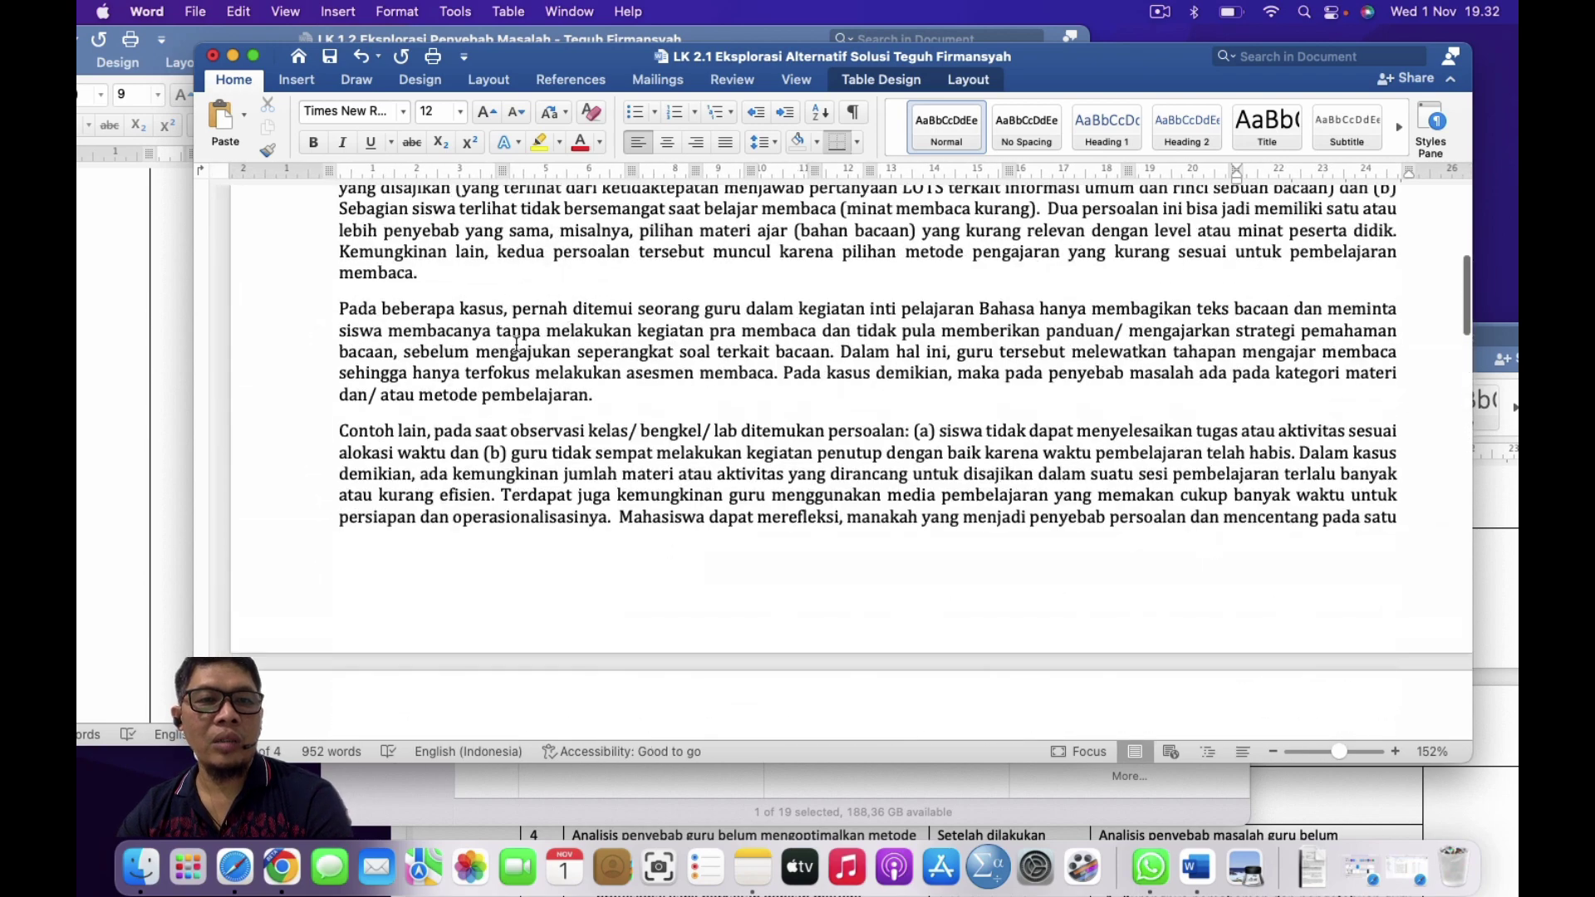
{"action": "scroll", "coordinate": [516, 343], "scroll_direction": "up", "scroll_amount": 10}
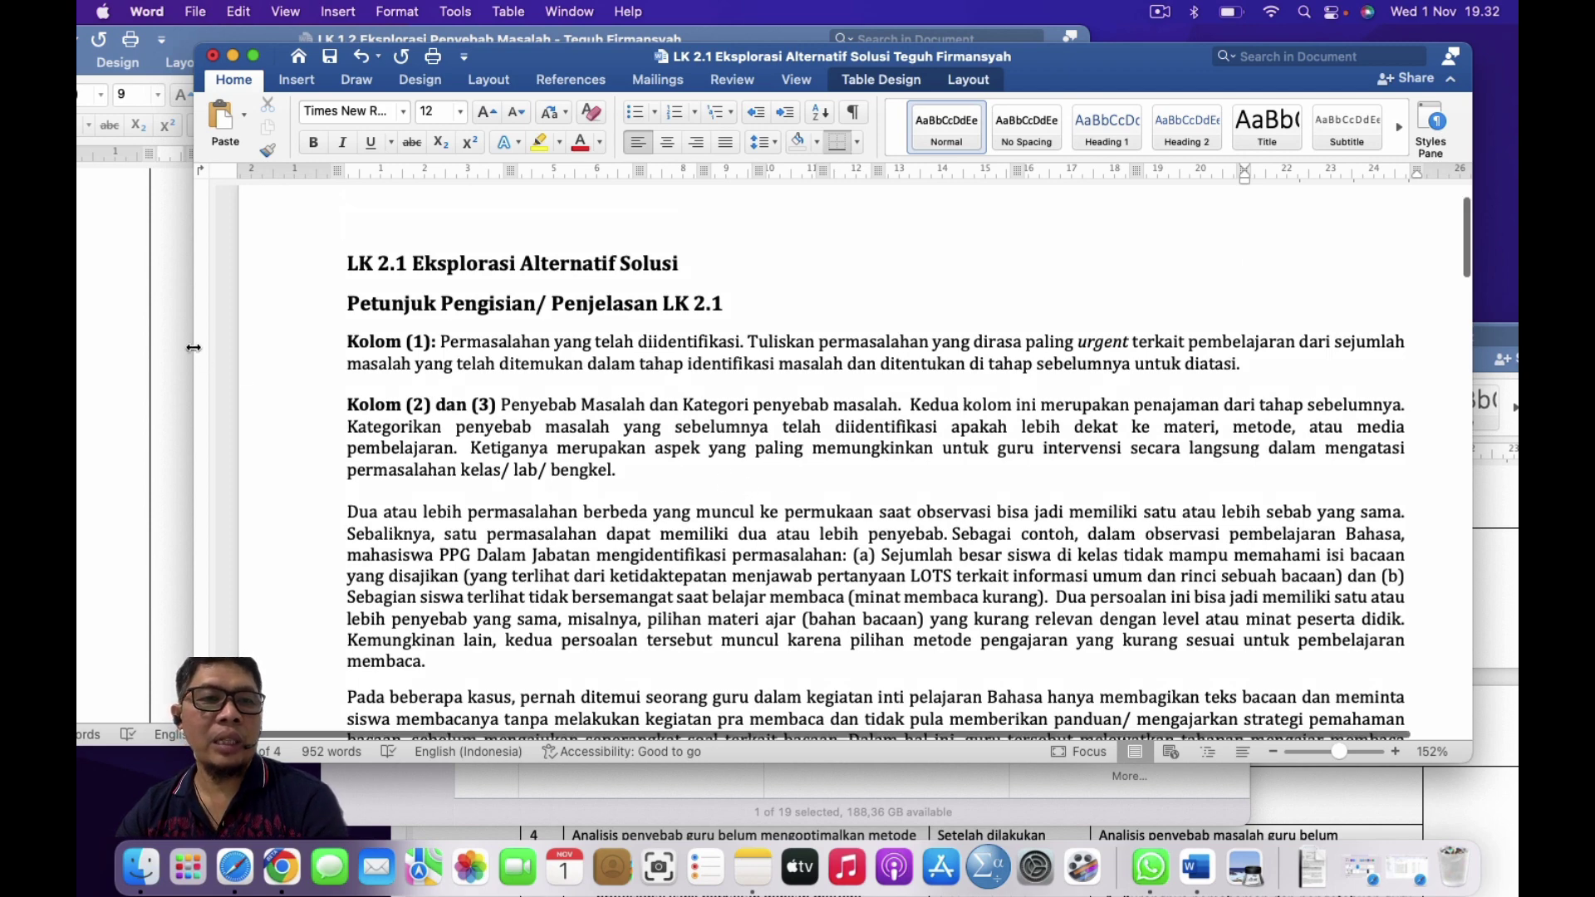
{"action": "left_click", "coordinate": [146, 349]}
{"action": "left_click_drag", "start_coordinate": [586, 514], "coordinate": [369, 270]}
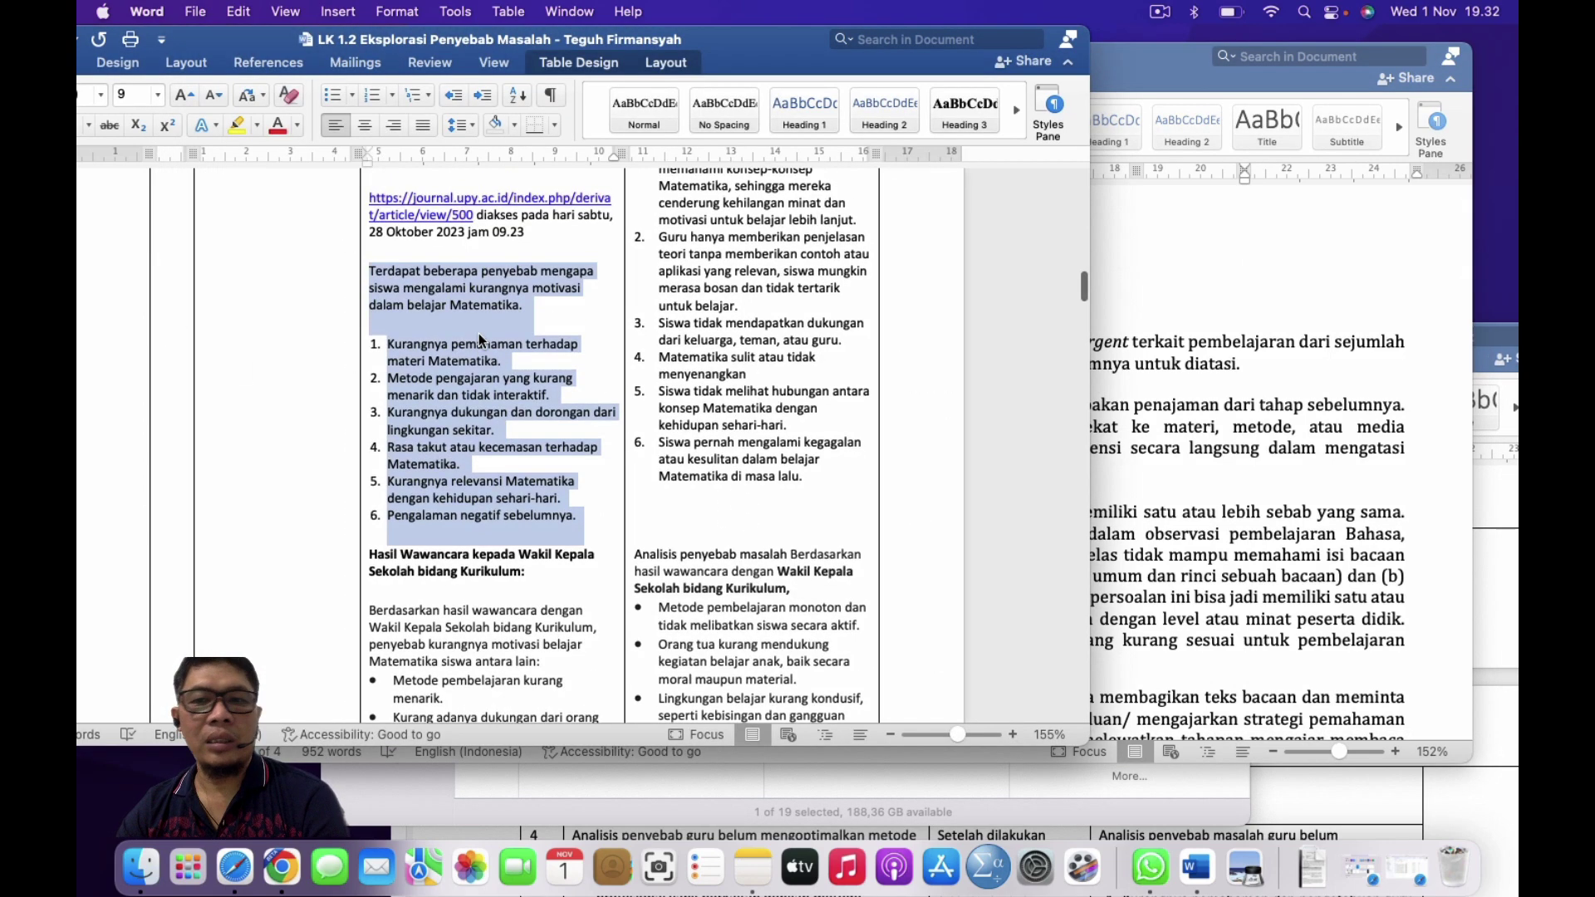
Step: Glance at the LK 1.3 root-cause worksheet, then look over LK 2.1's alternative solutions table
{"action": "left_click", "coordinate": [1507, 527]}
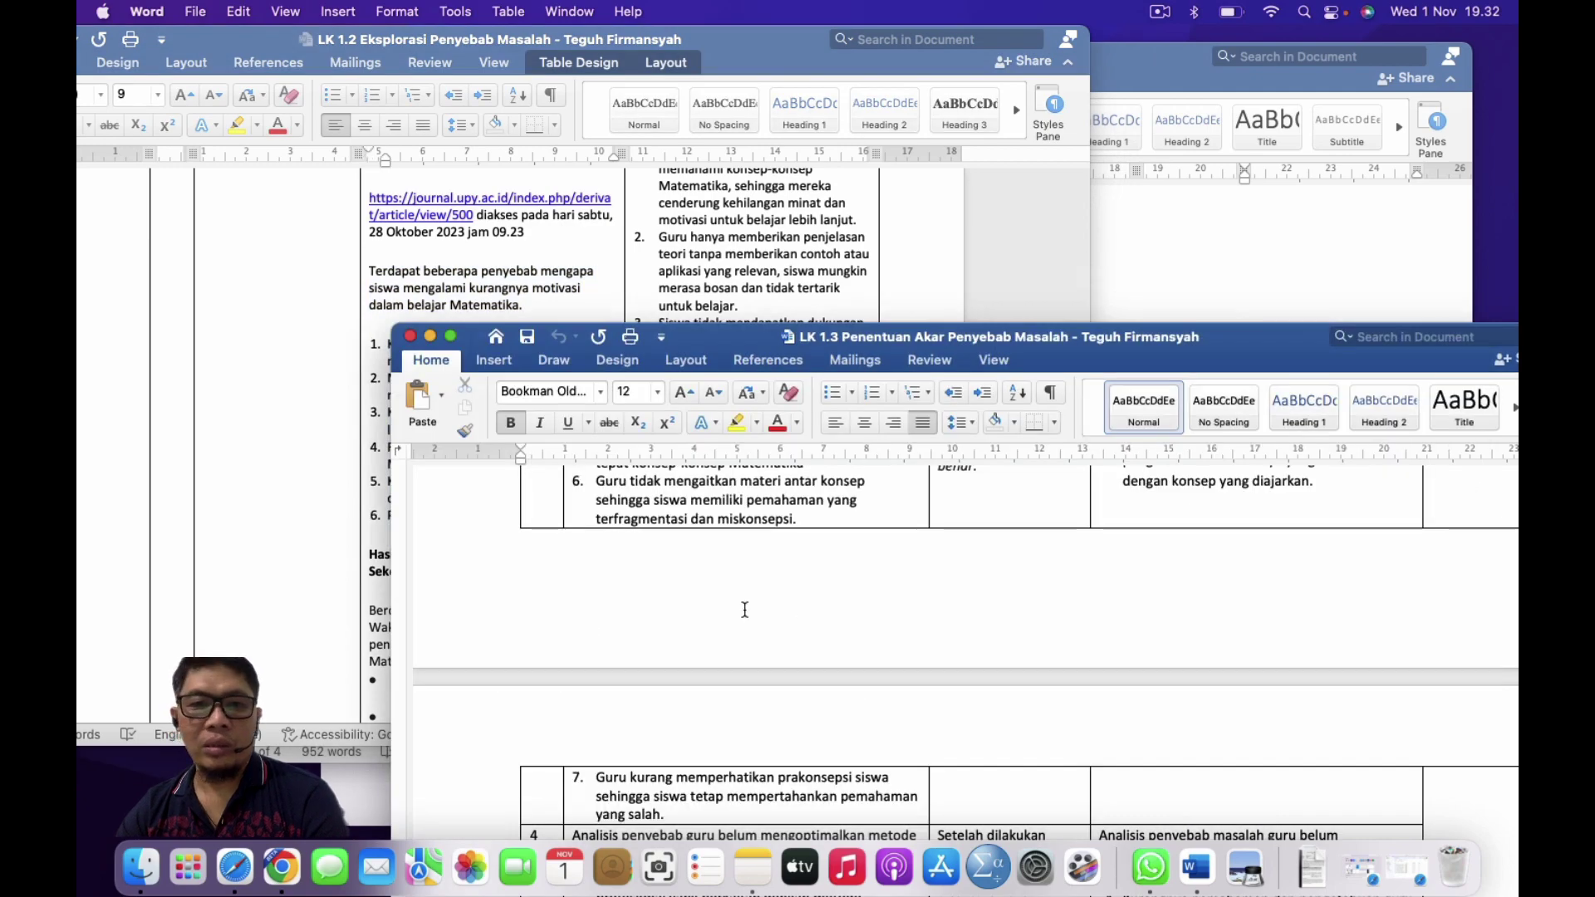
{"action": "scroll", "coordinate": [745, 609], "scroll_direction": "up", "scroll_amount": 5}
{"action": "left_click", "coordinate": [1279, 250]}
{"action": "scroll", "coordinate": [897, 474], "scroll_direction": "down", "scroll_amount": 15}
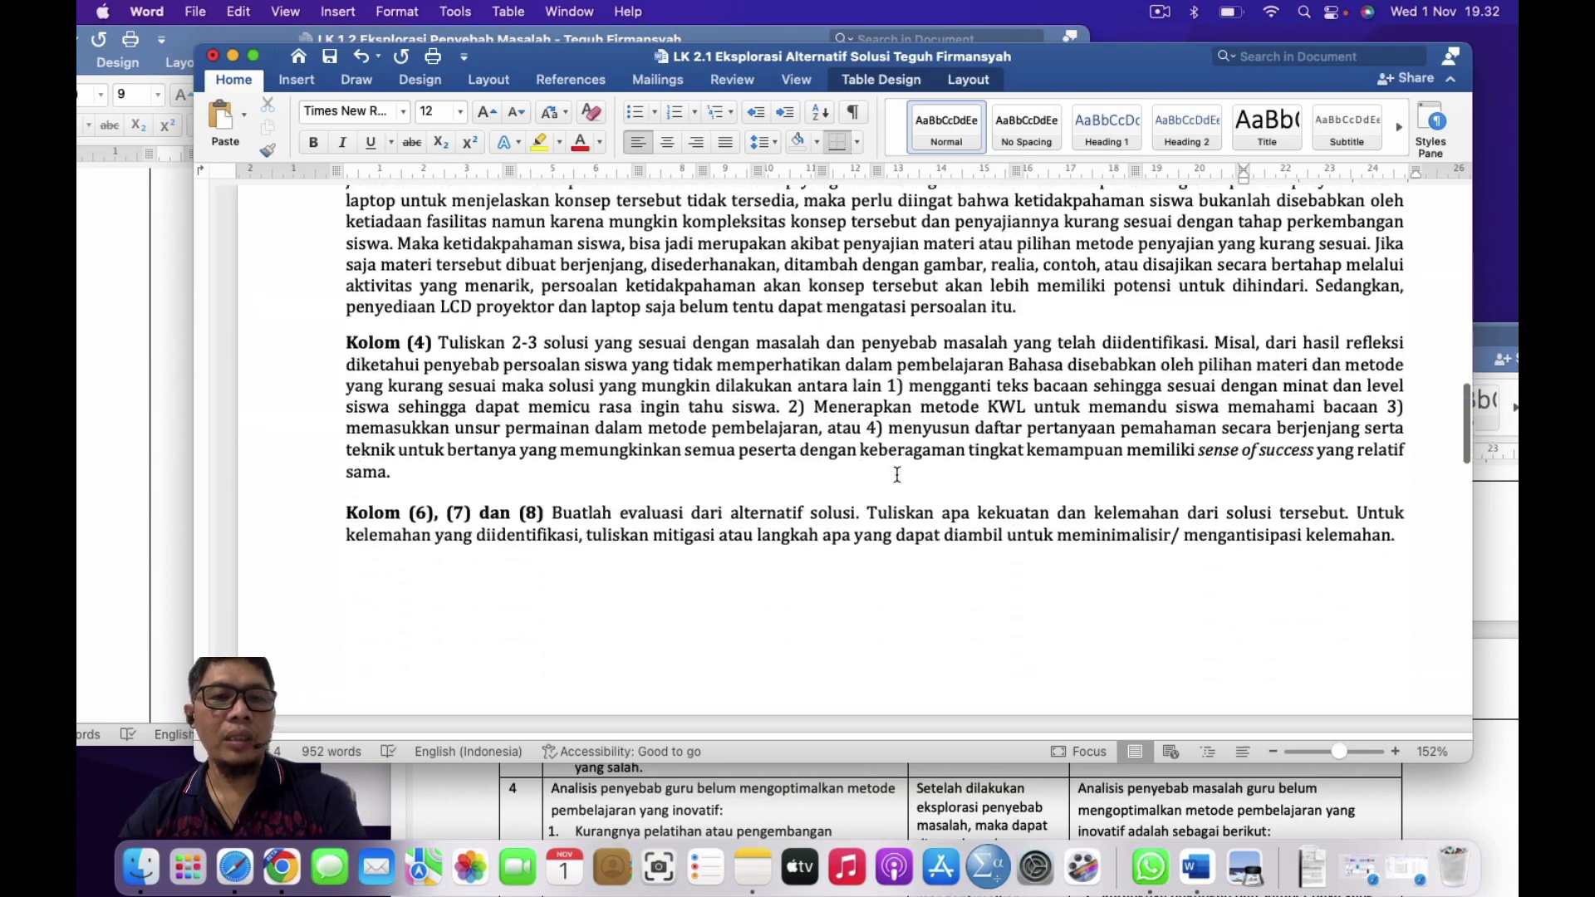
{"action": "scroll", "coordinate": [897, 475], "scroll_direction": "up", "scroll_amount": 5}
{"action": "scroll", "coordinate": [897, 474], "scroll_direction": "down", "scroll_amount": 4}
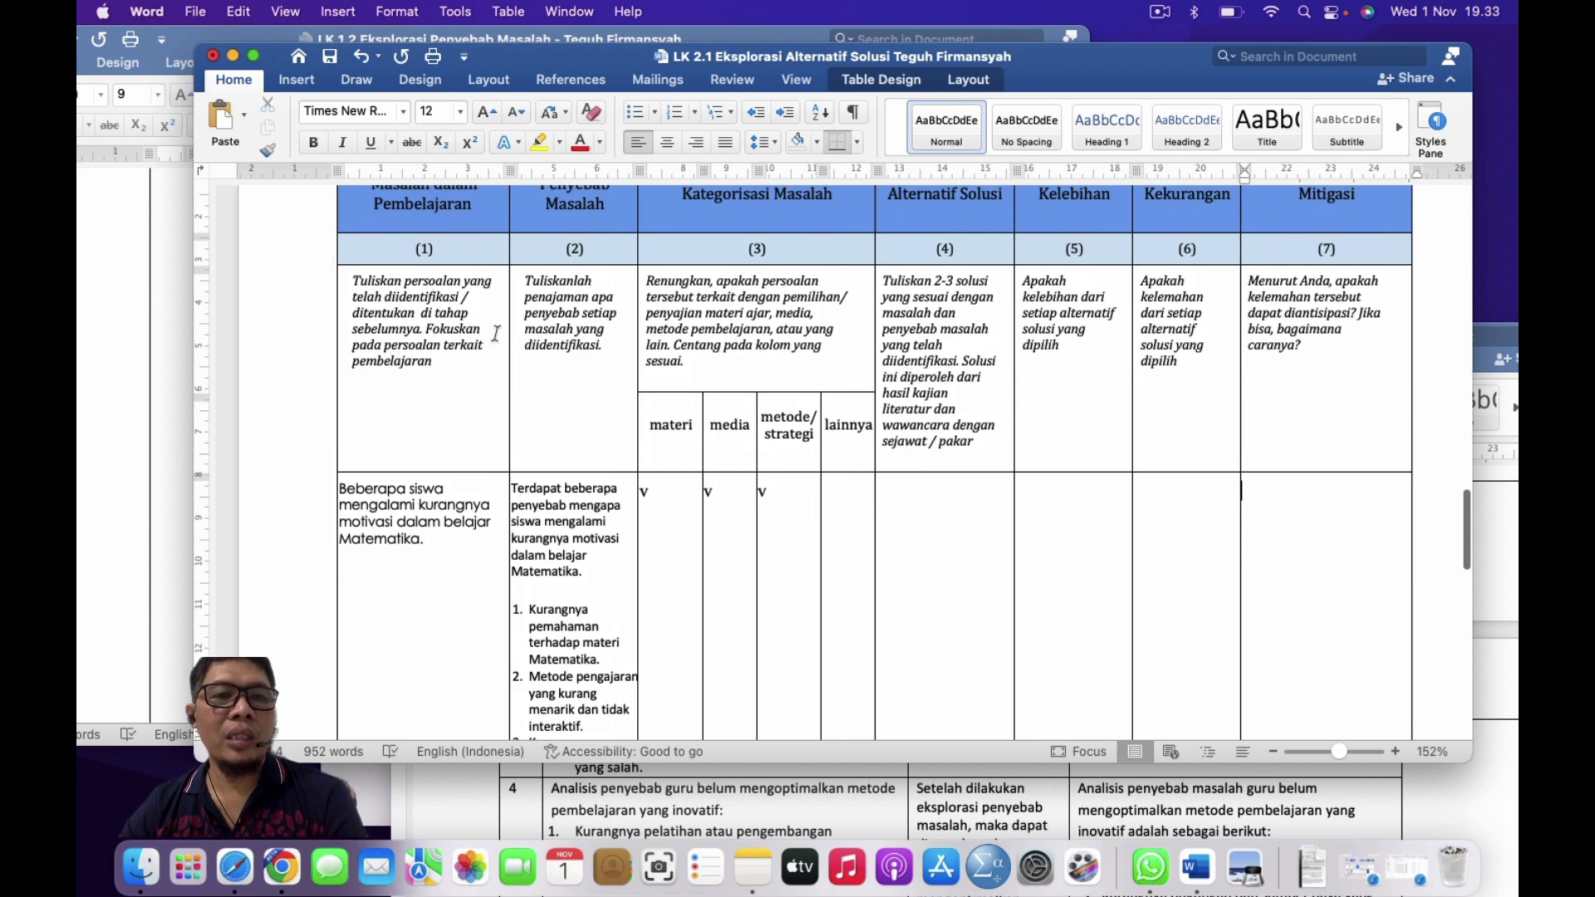
{"action": "scroll", "coordinate": [396, 513], "scroll_direction": "down", "scroll_amount": 2}
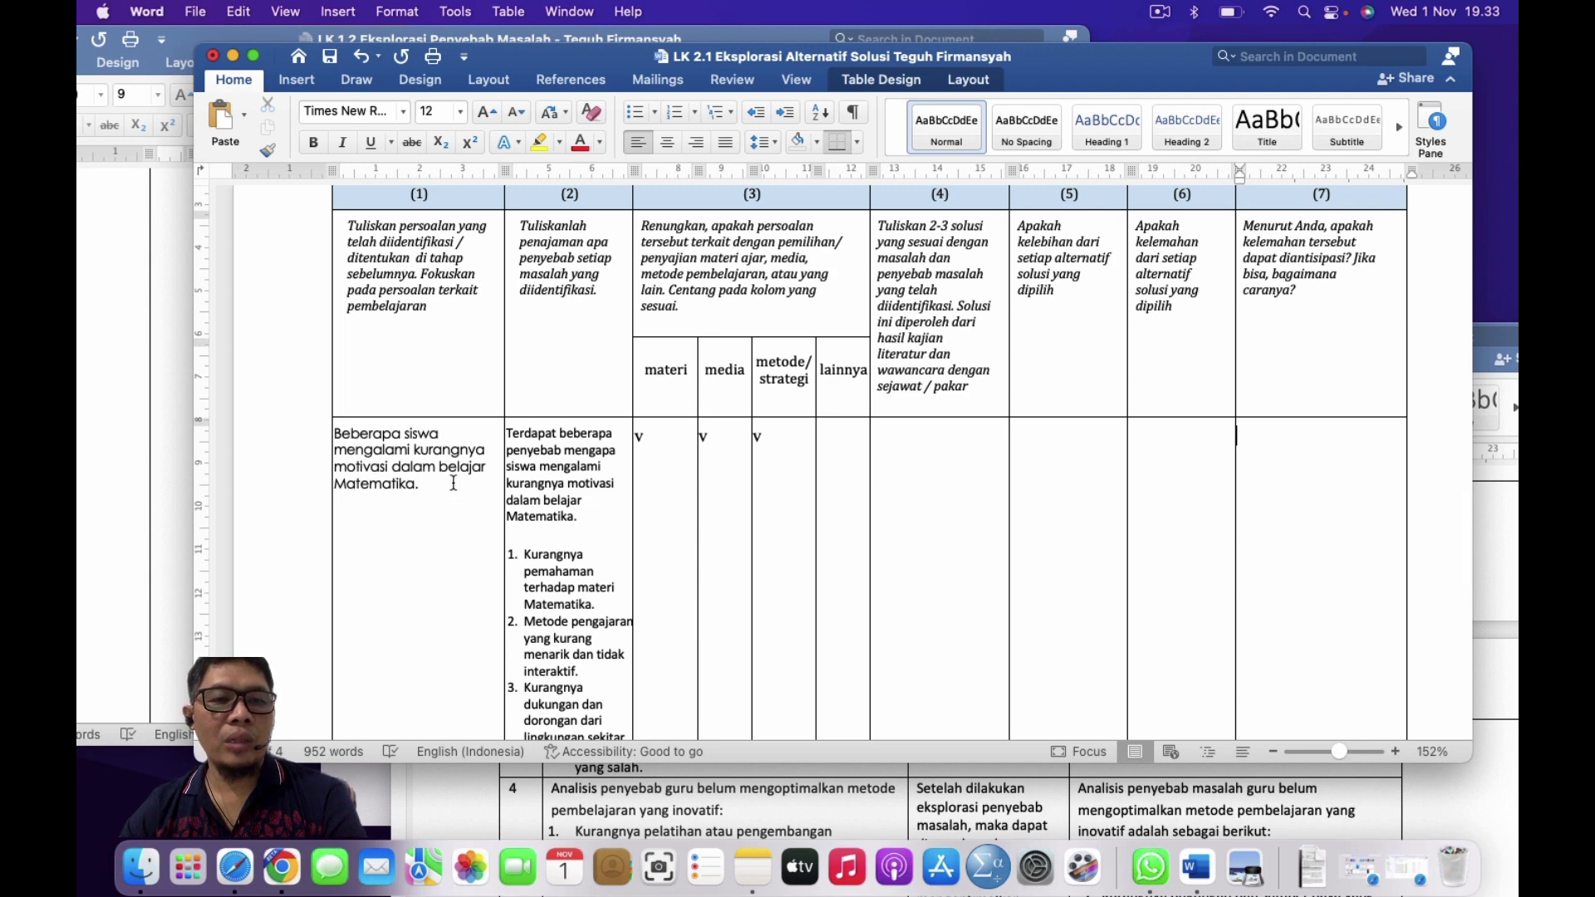
{"action": "scroll", "coordinate": [563, 492], "scroll_direction": "up", "scroll_amount": 4}
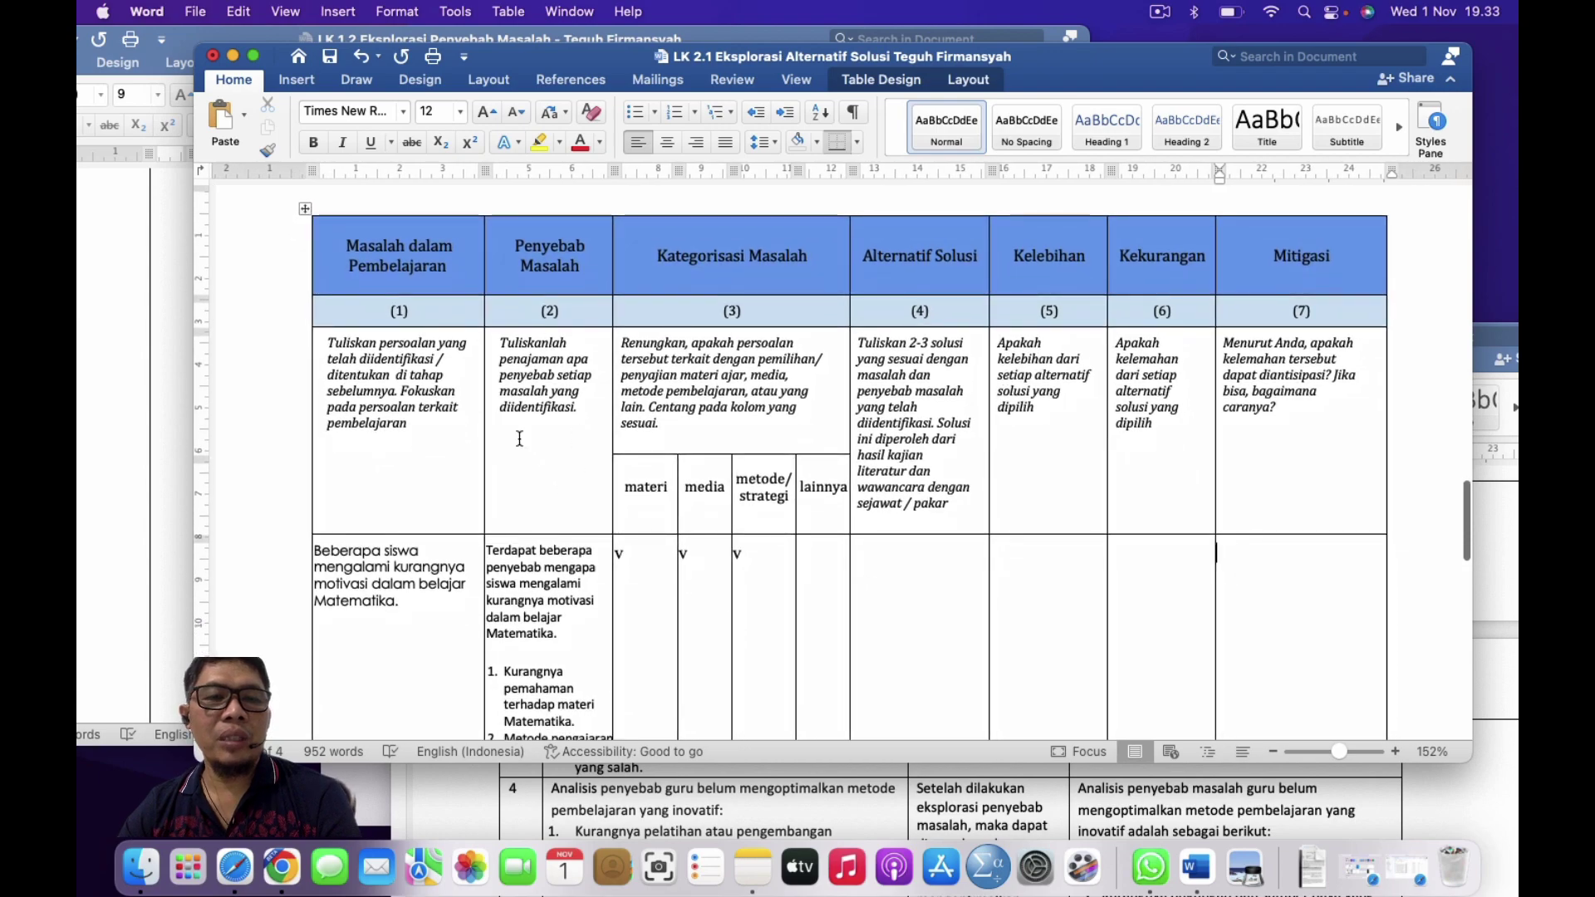
{"action": "scroll", "coordinate": [562, 340], "scroll_direction": "up", "scroll_amount": 15}
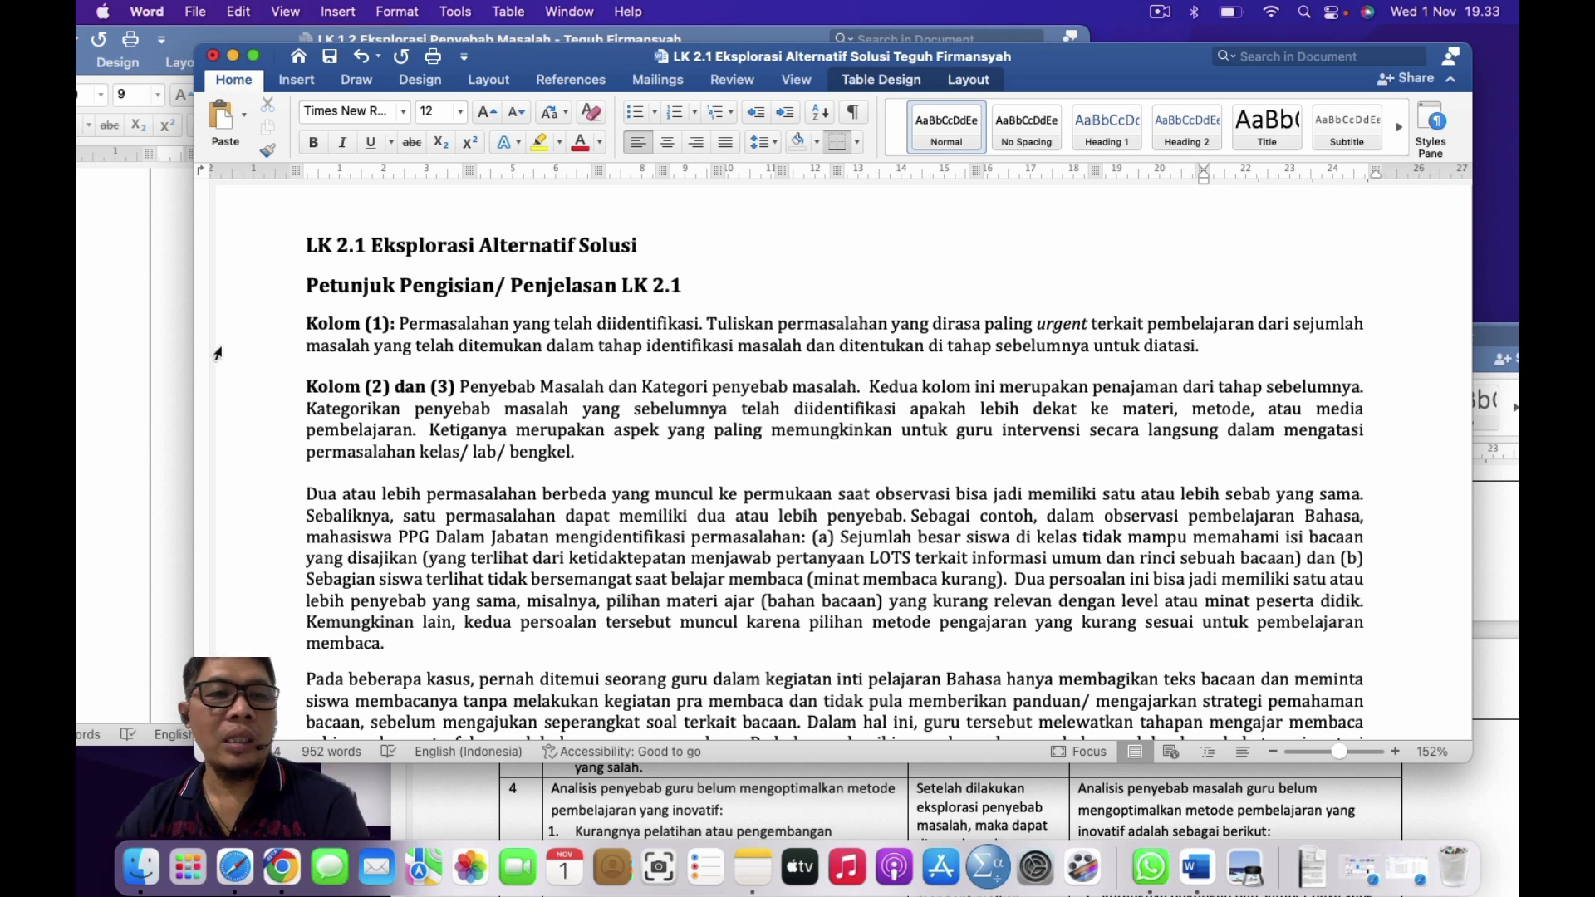
Step: Consult the LK 1.2 causes worksheet again
{"action": "left_click", "coordinate": [161, 359]}
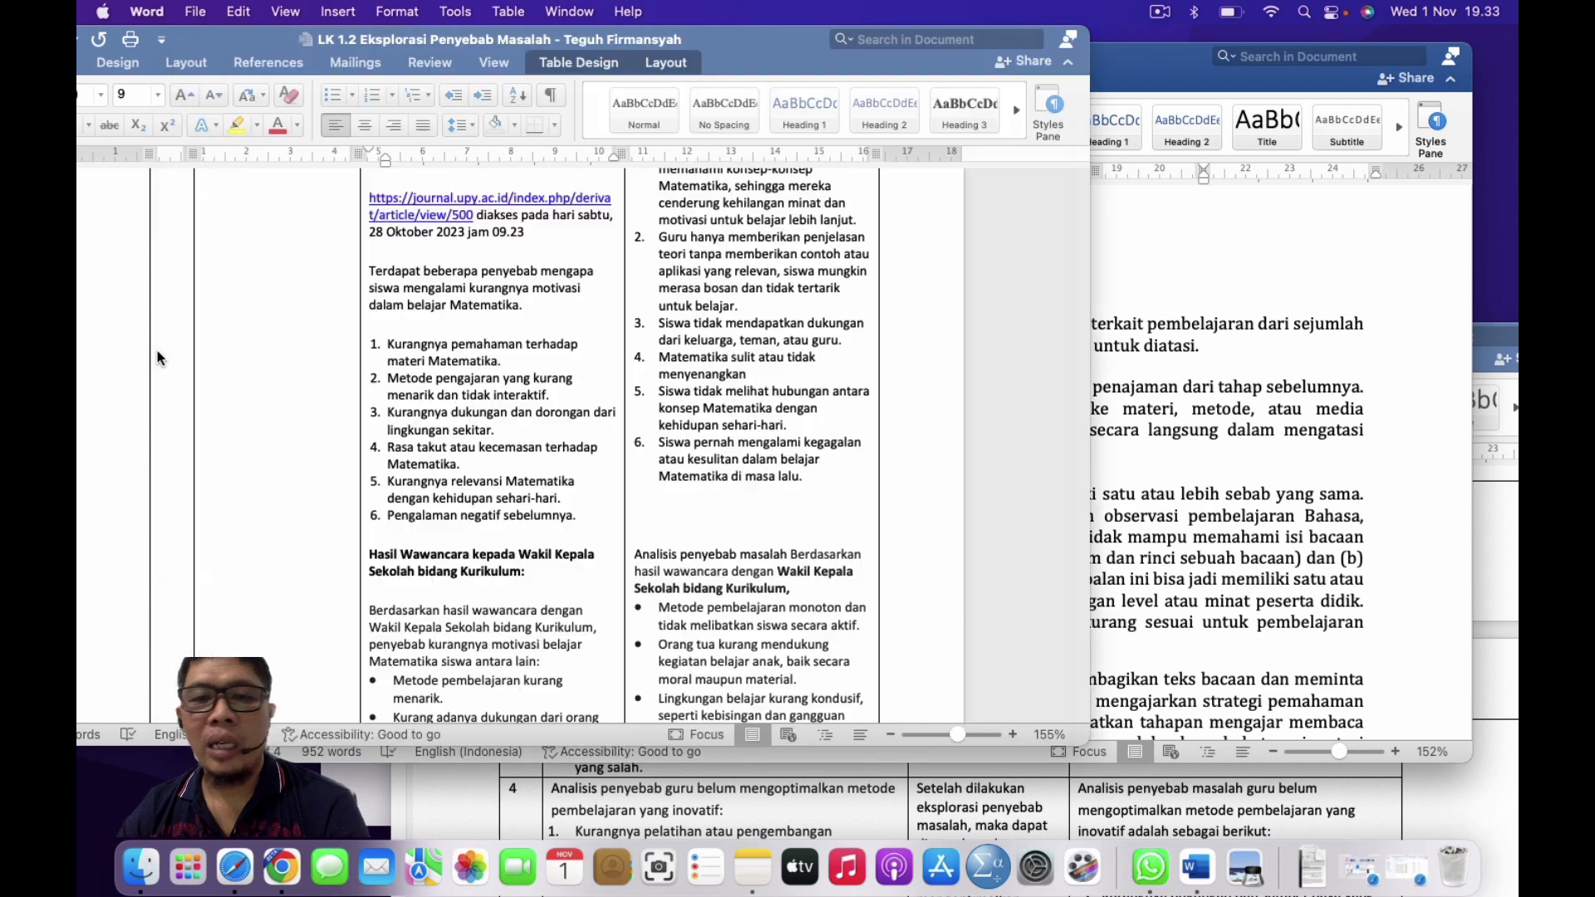
{"action": "scroll", "coordinate": [699, 517], "scroll_direction": "up", "scroll_amount": 5}
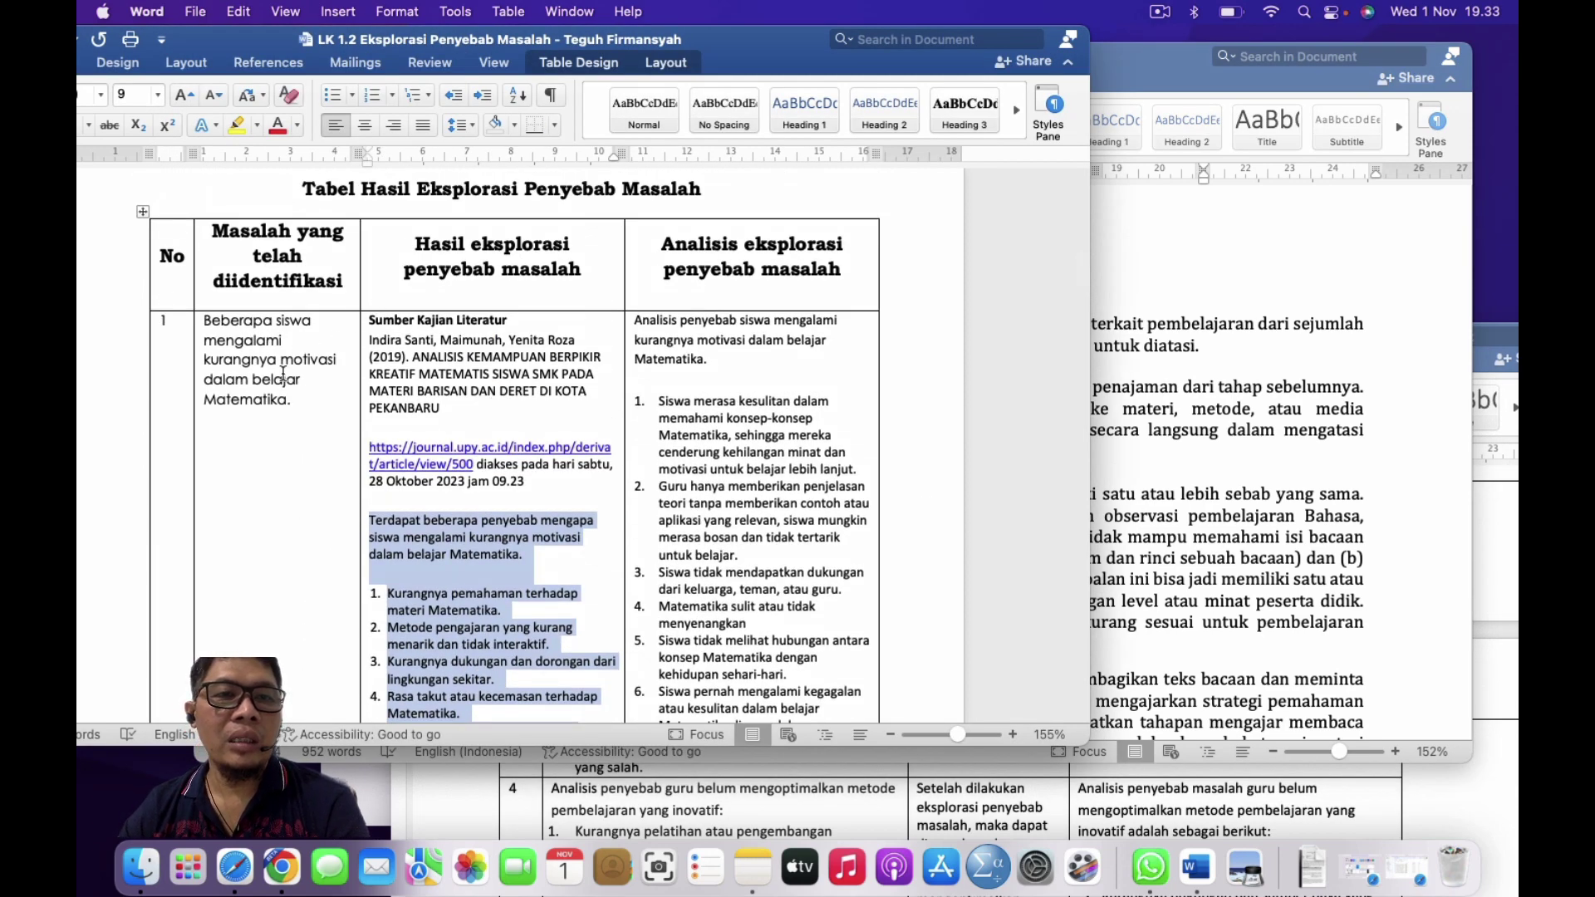
{"action": "scroll", "coordinate": [505, 430], "scroll_direction": "down", "scroll_amount": 2}
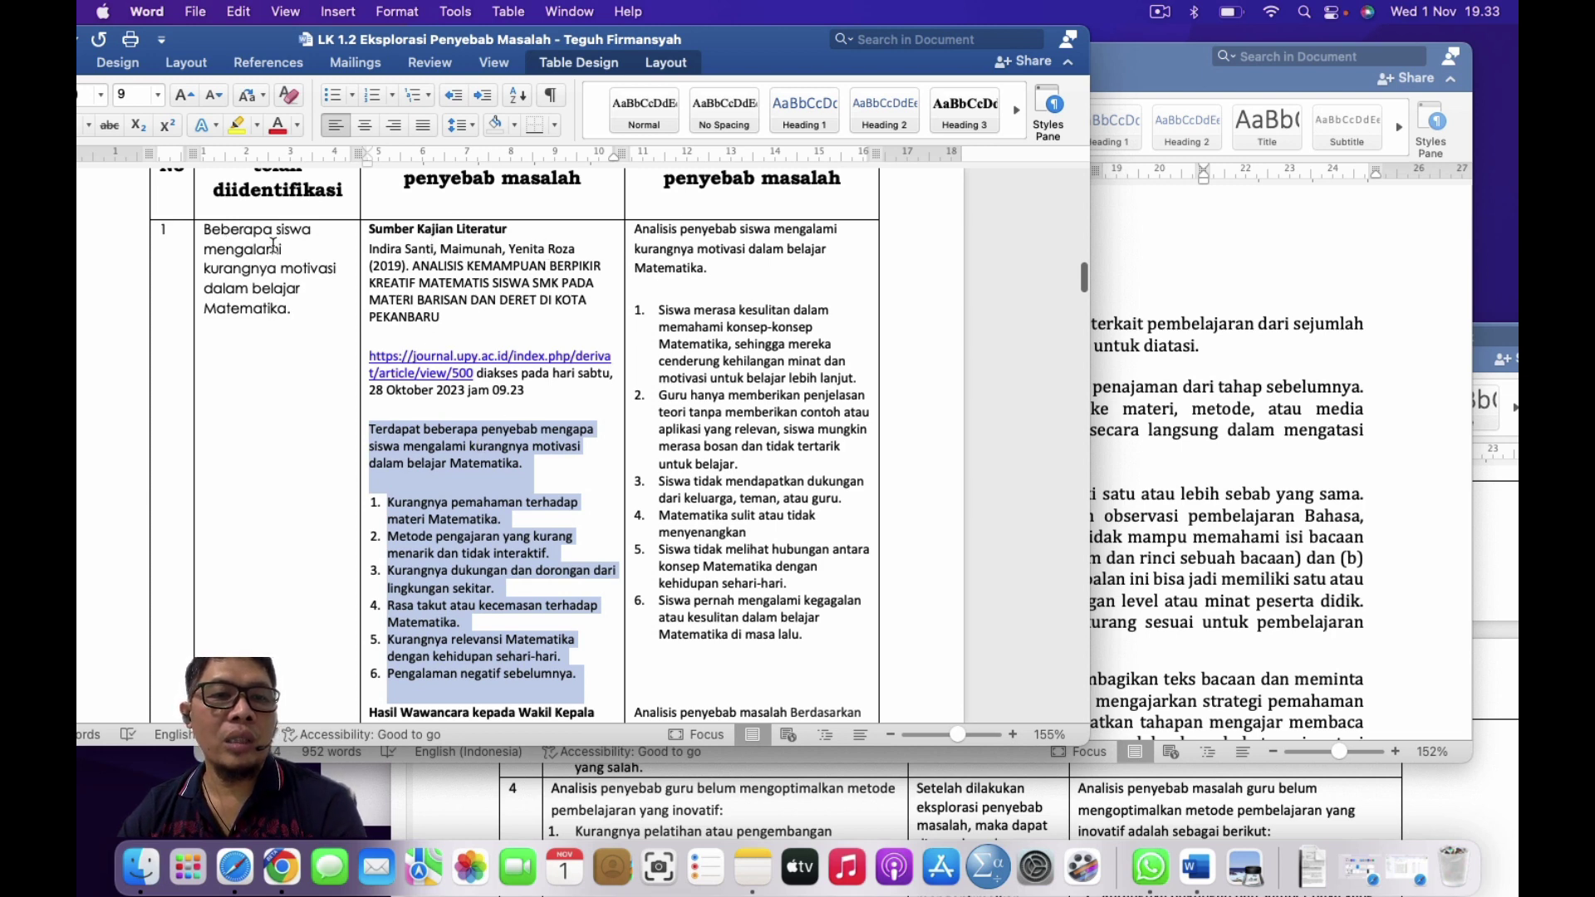
{"action": "scroll", "coordinate": [466, 475], "scroll_direction": "down", "scroll_amount": 3}
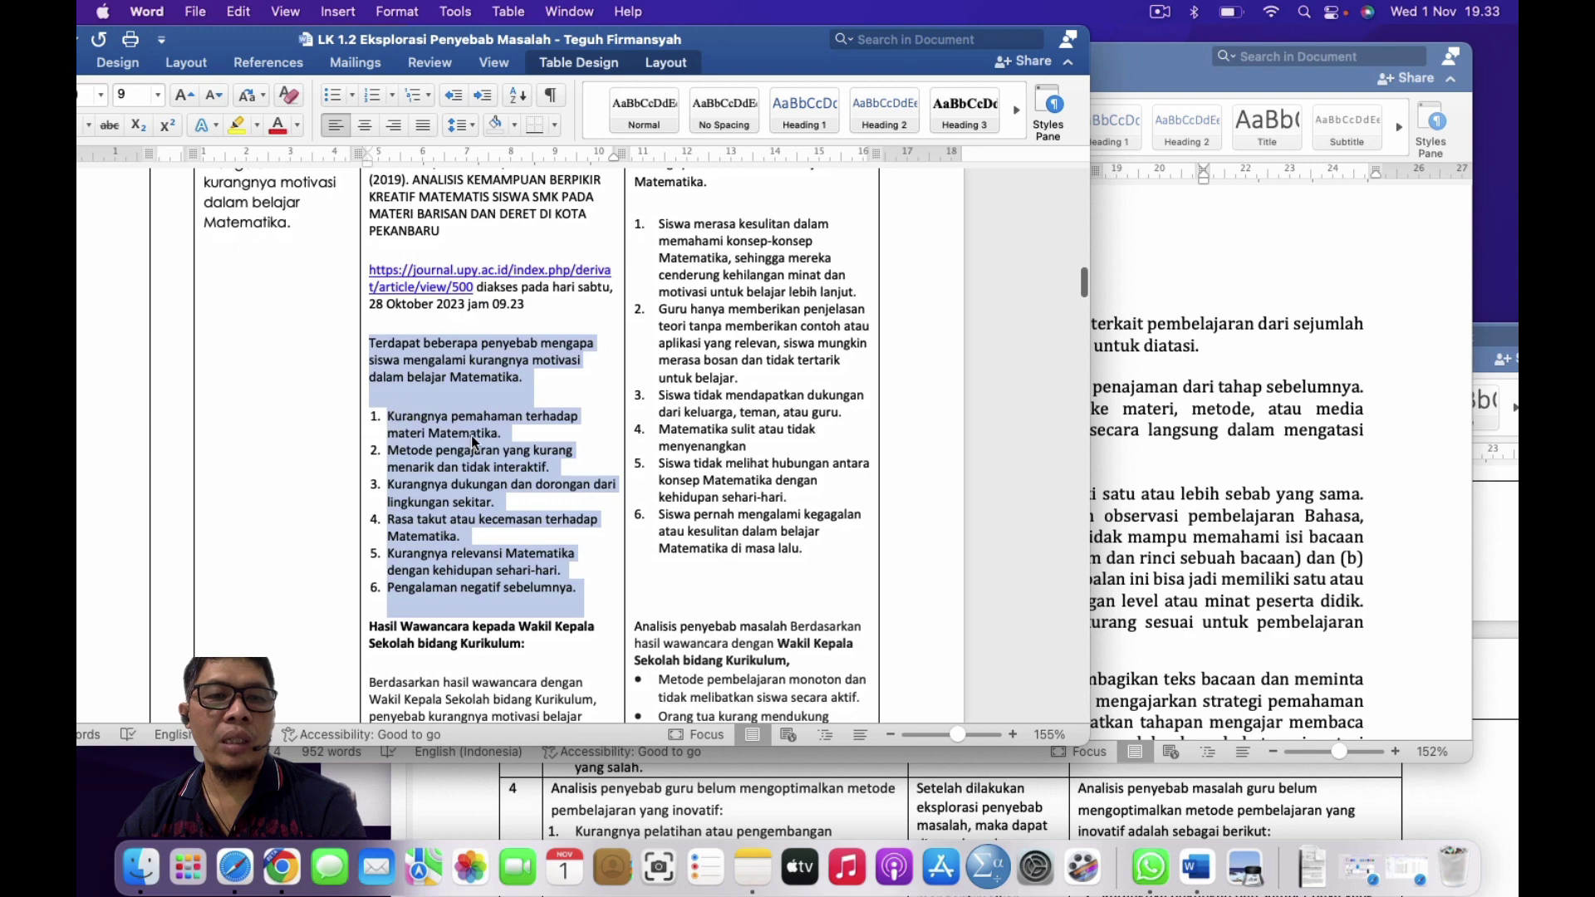
{"action": "scroll", "coordinate": [471, 435], "scroll_direction": "up", "scroll_amount": 1}
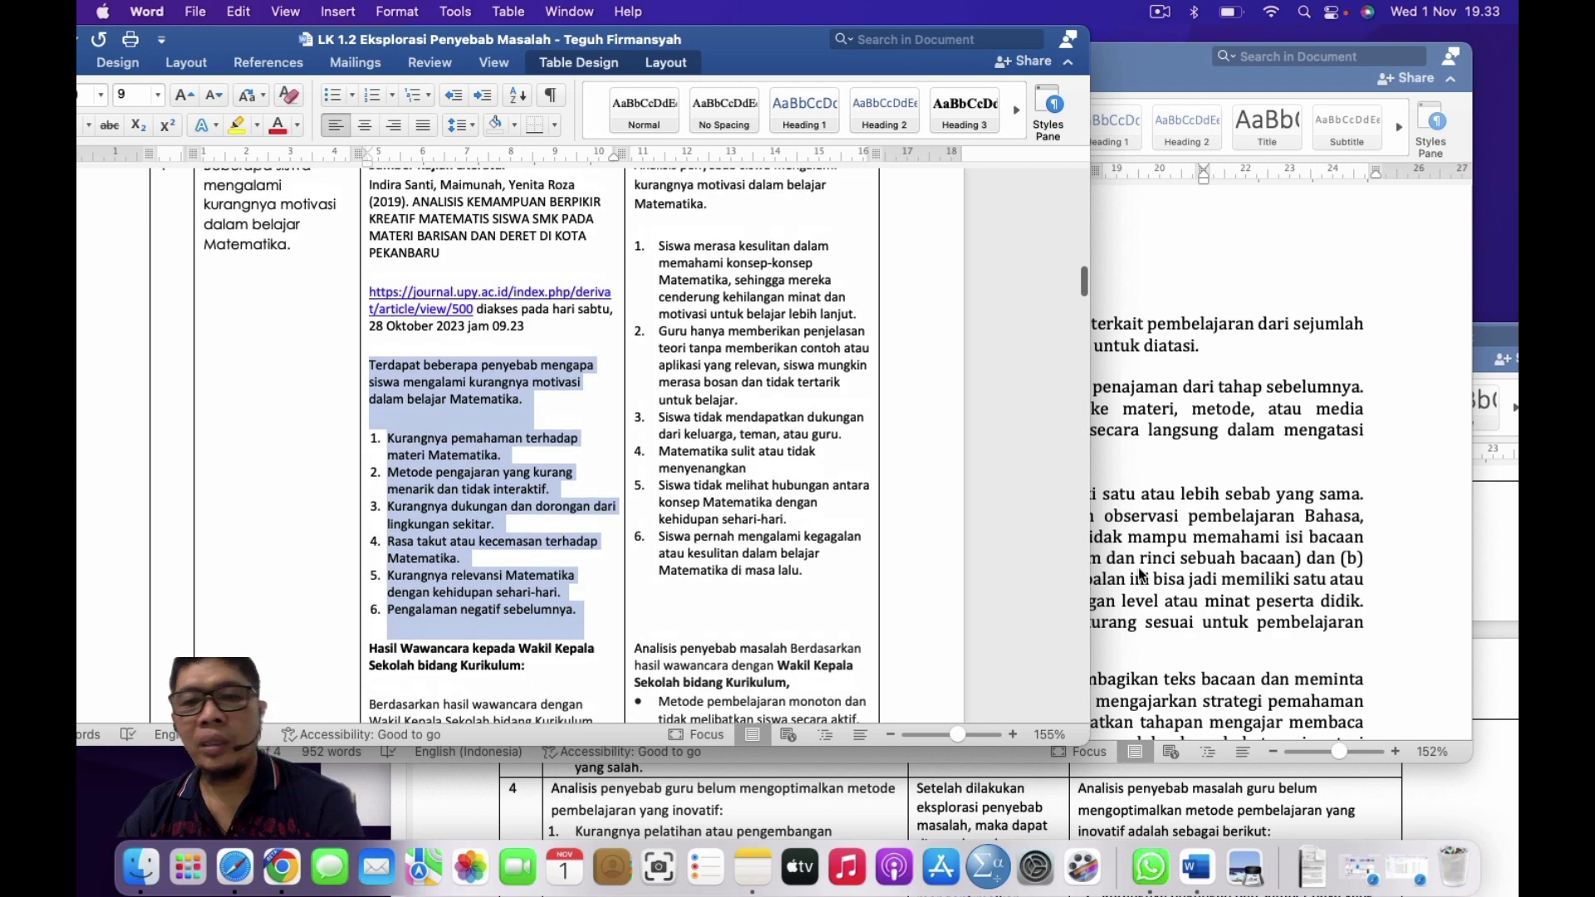
Step: Back in LK 2.1, check the media and metode/strategi cells of the problem row
{"action": "left_click", "coordinate": [1159, 545]}
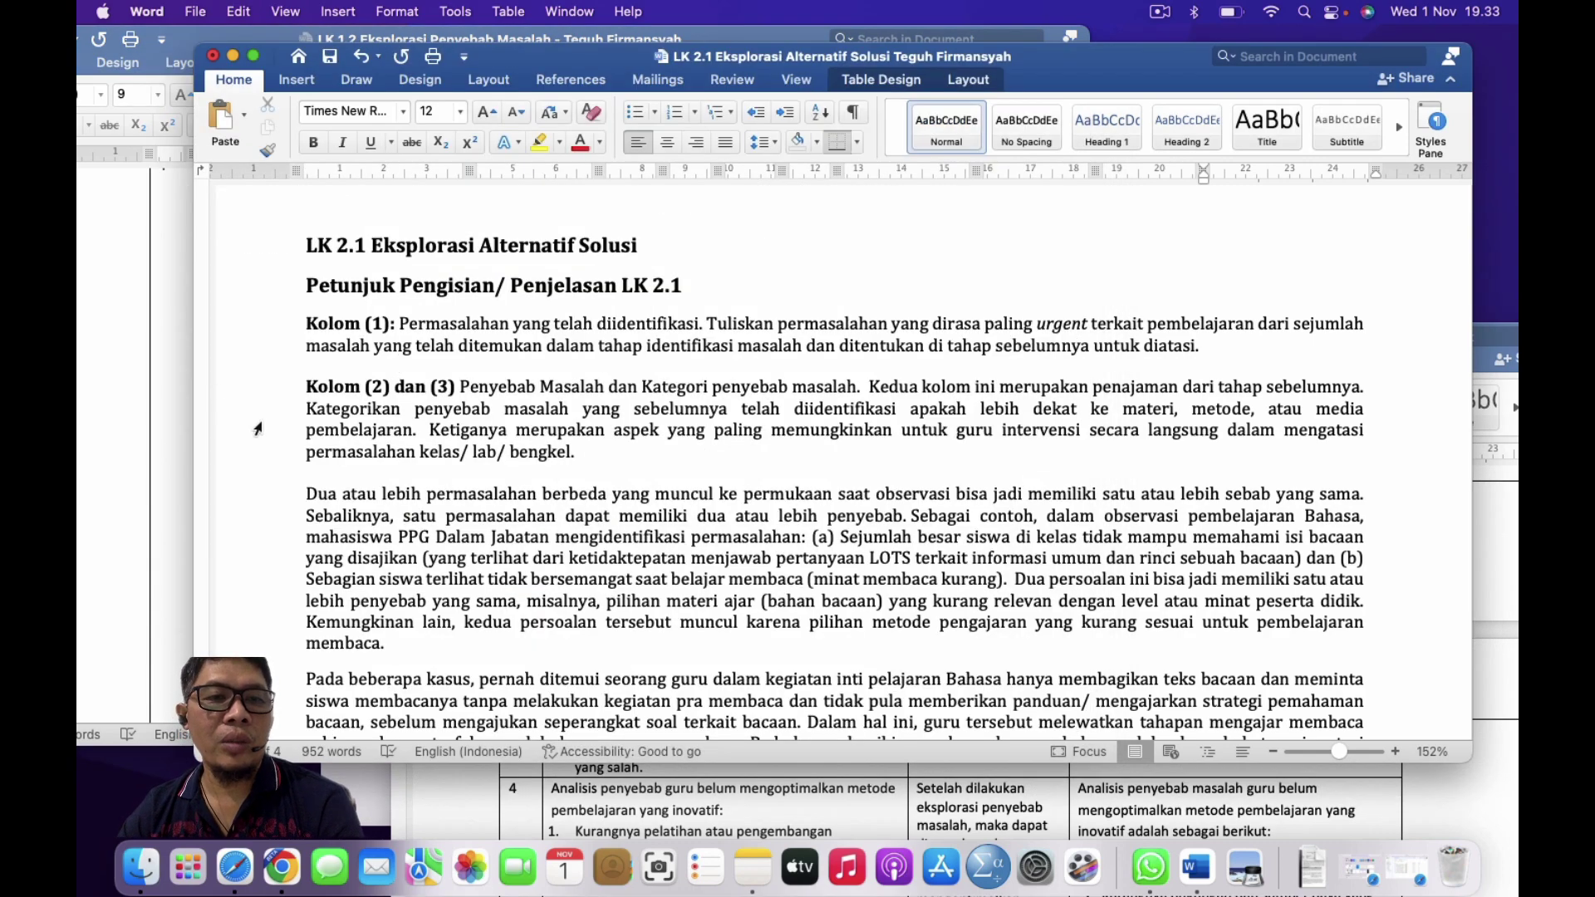
{"action": "scroll", "coordinate": [635, 499], "scroll_direction": "down", "scroll_amount": 15}
{"action": "scroll", "coordinate": [635, 499], "scroll_direction": "down", "scroll_amount": 8}
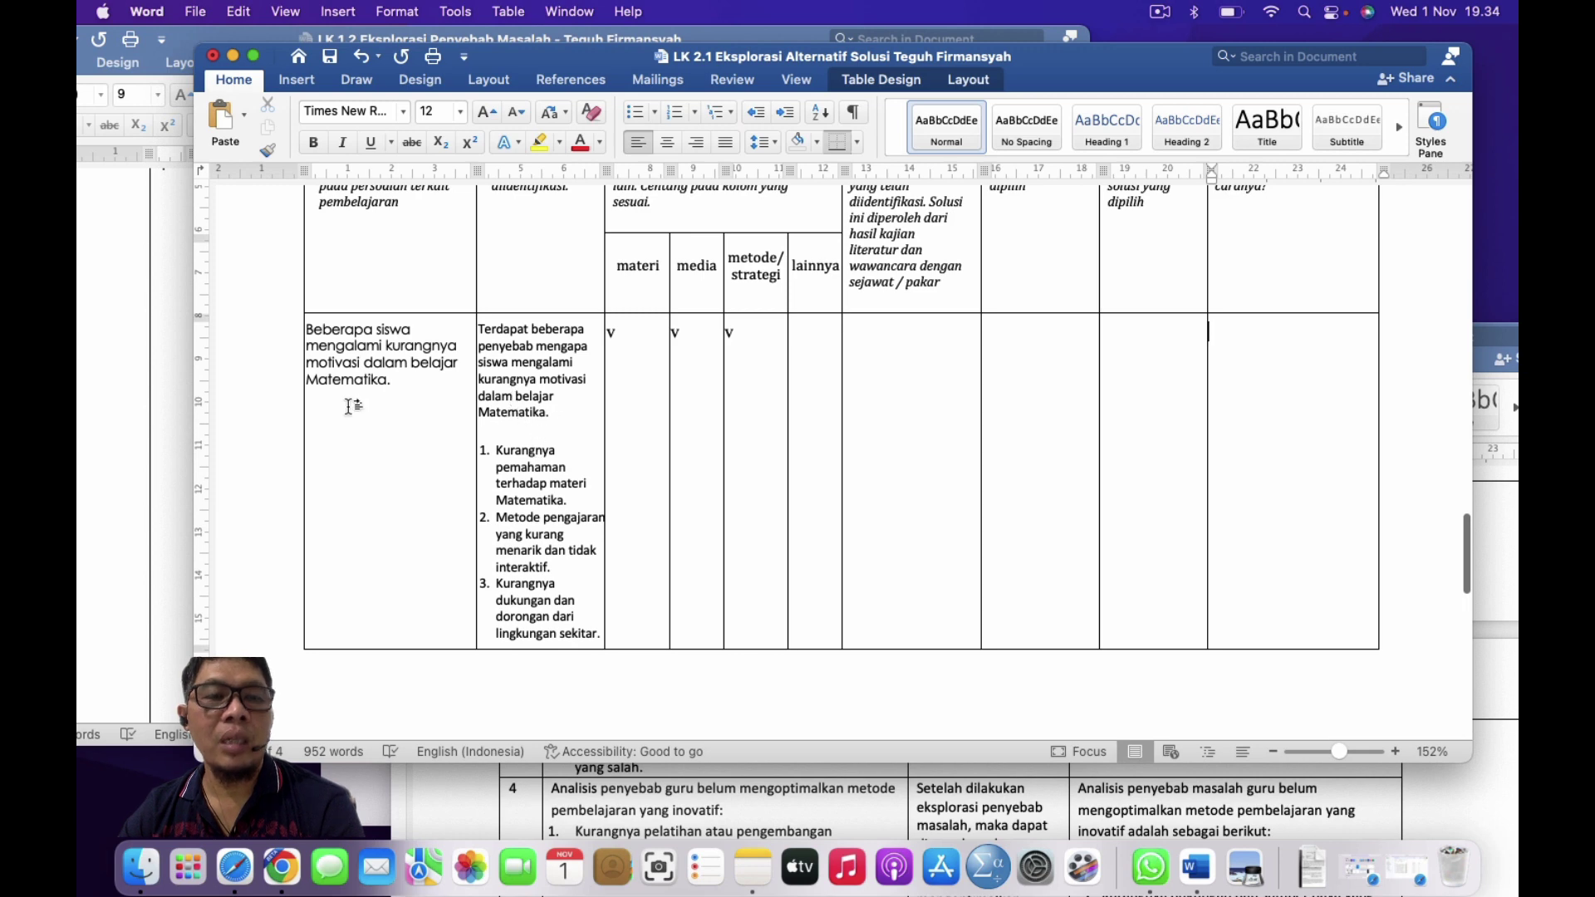
{"action": "scroll", "coordinate": [560, 463], "scroll_direction": "up", "scroll_amount": 2}
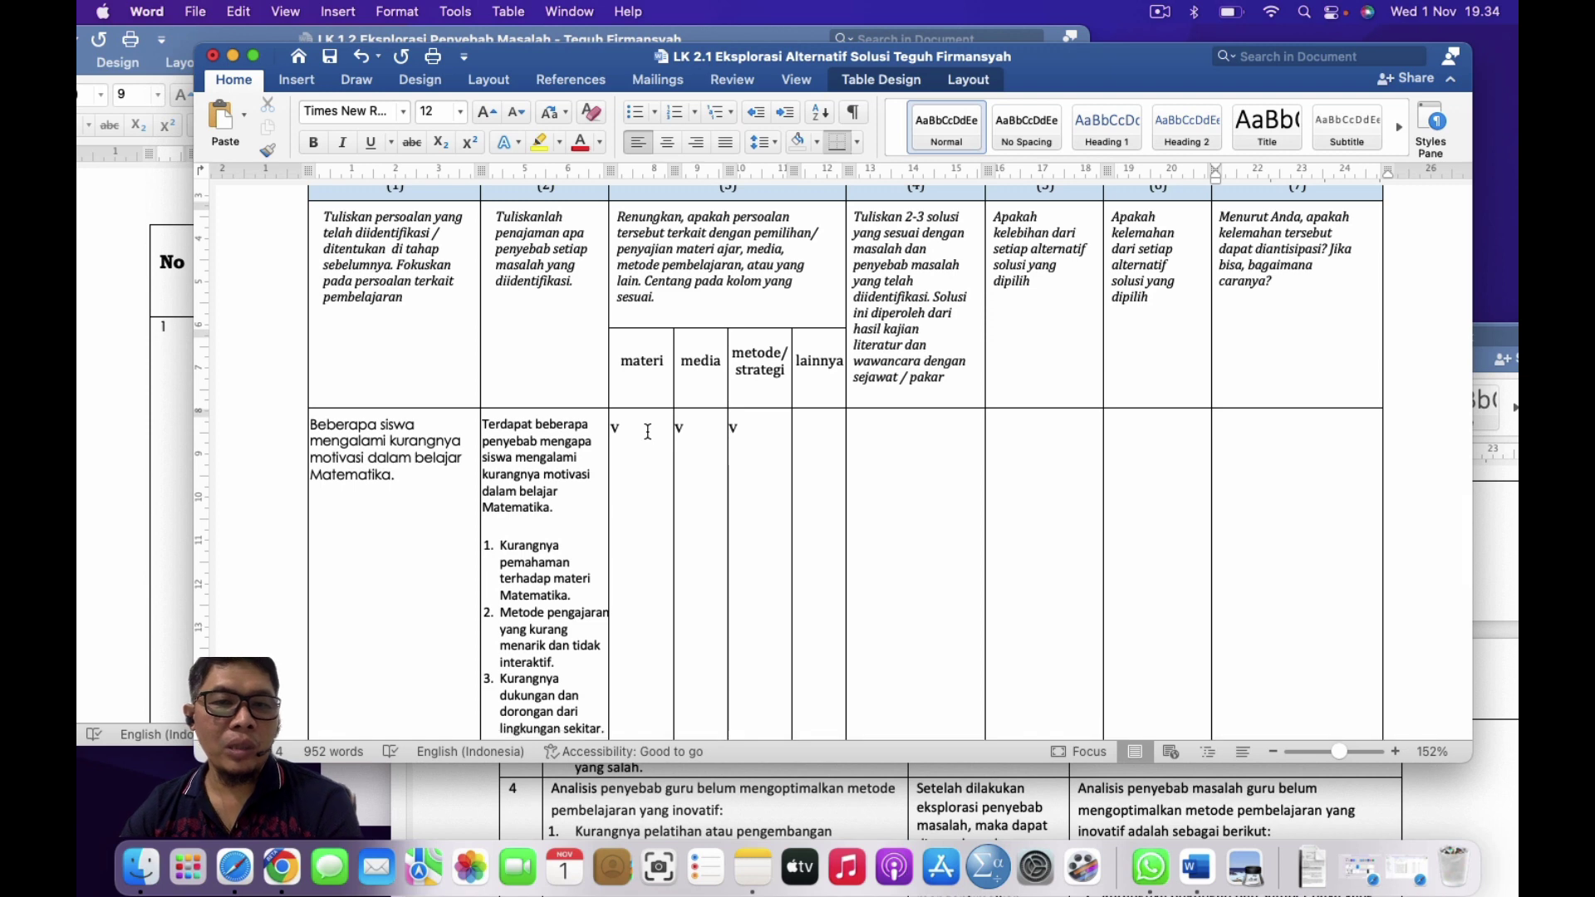
{"action": "left_click", "coordinate": [711, 432]}
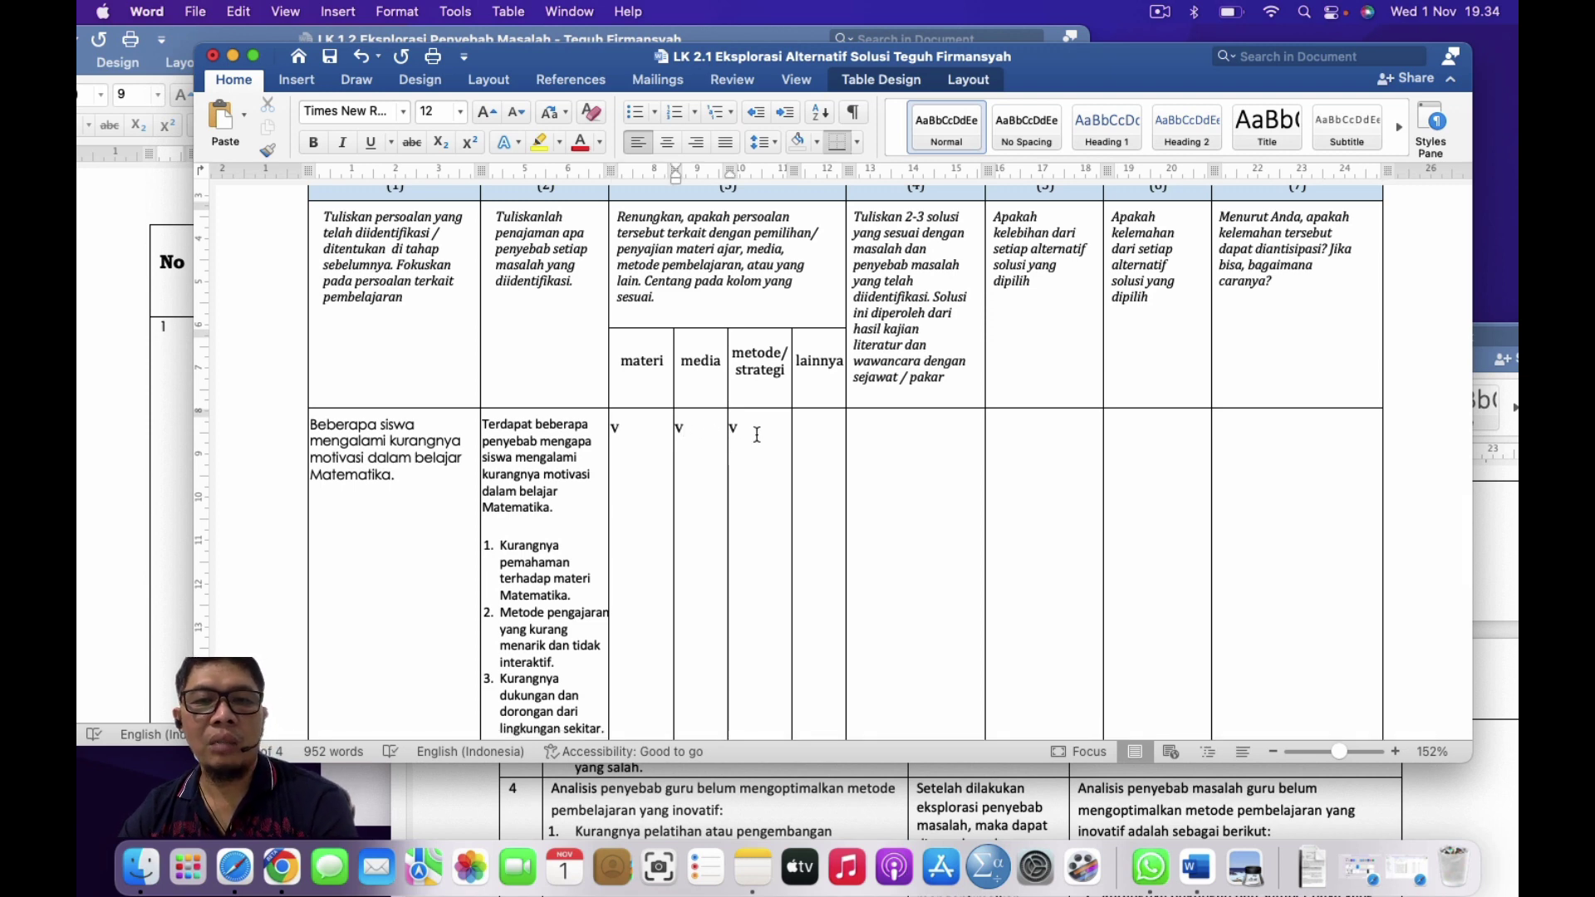
{"action": "left_click", "coordinate": [757, 435]}
{"action": "scroll", "coordinate": [703, 541], "scroll_direction": "down", "scroll_amount": 5}
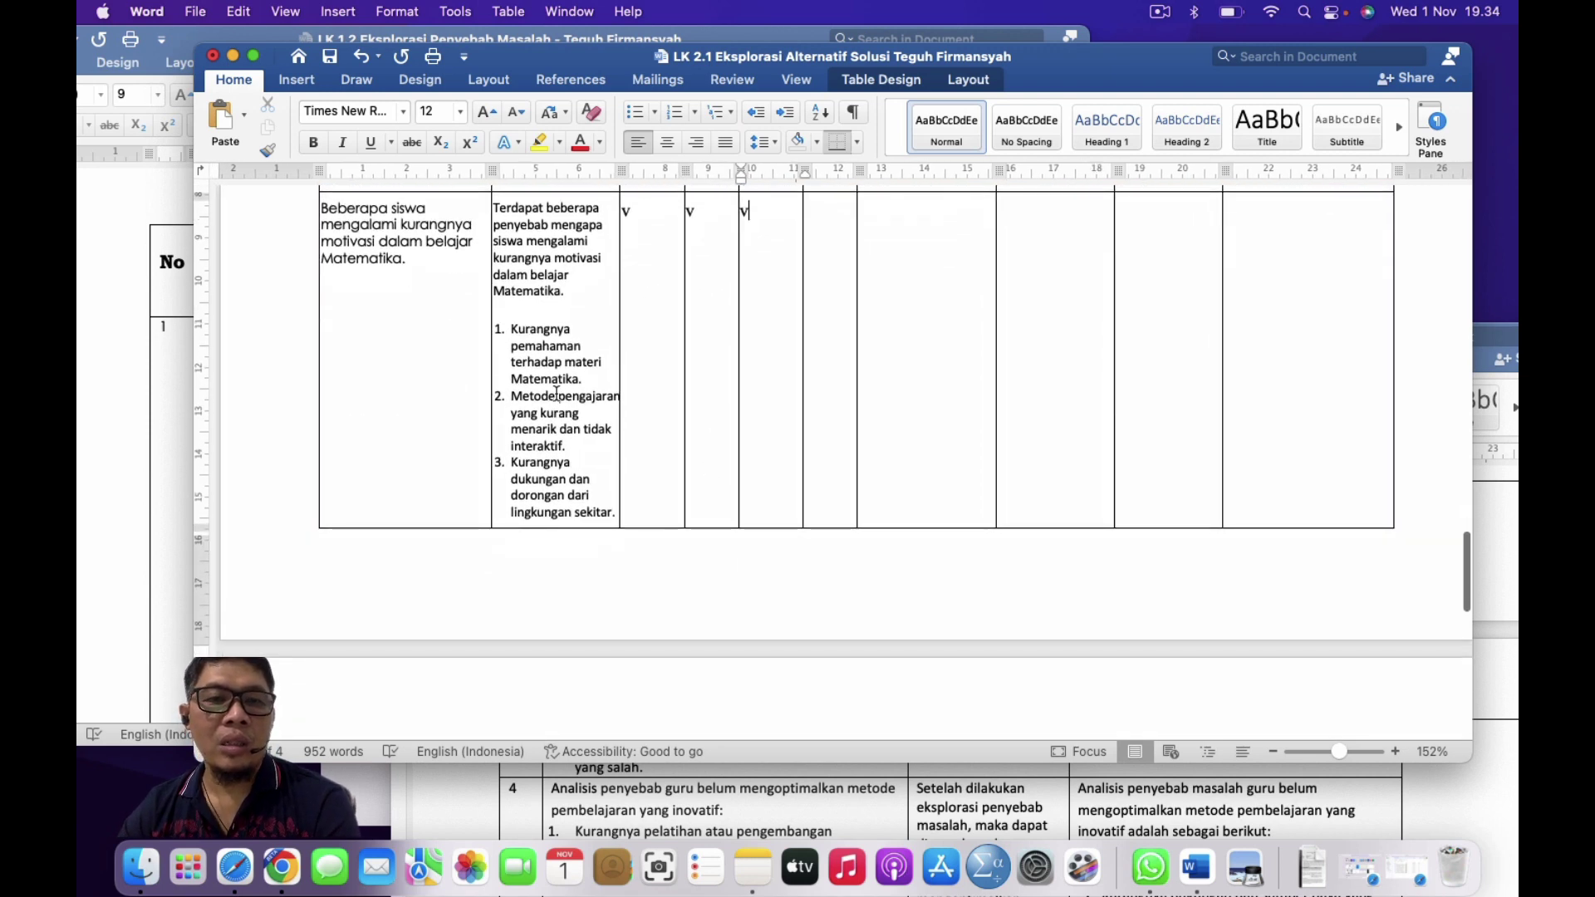
{"action": "scroll", "coordinate": [559, 506], "scroll_direction": "down", "scroll_amount": 6}
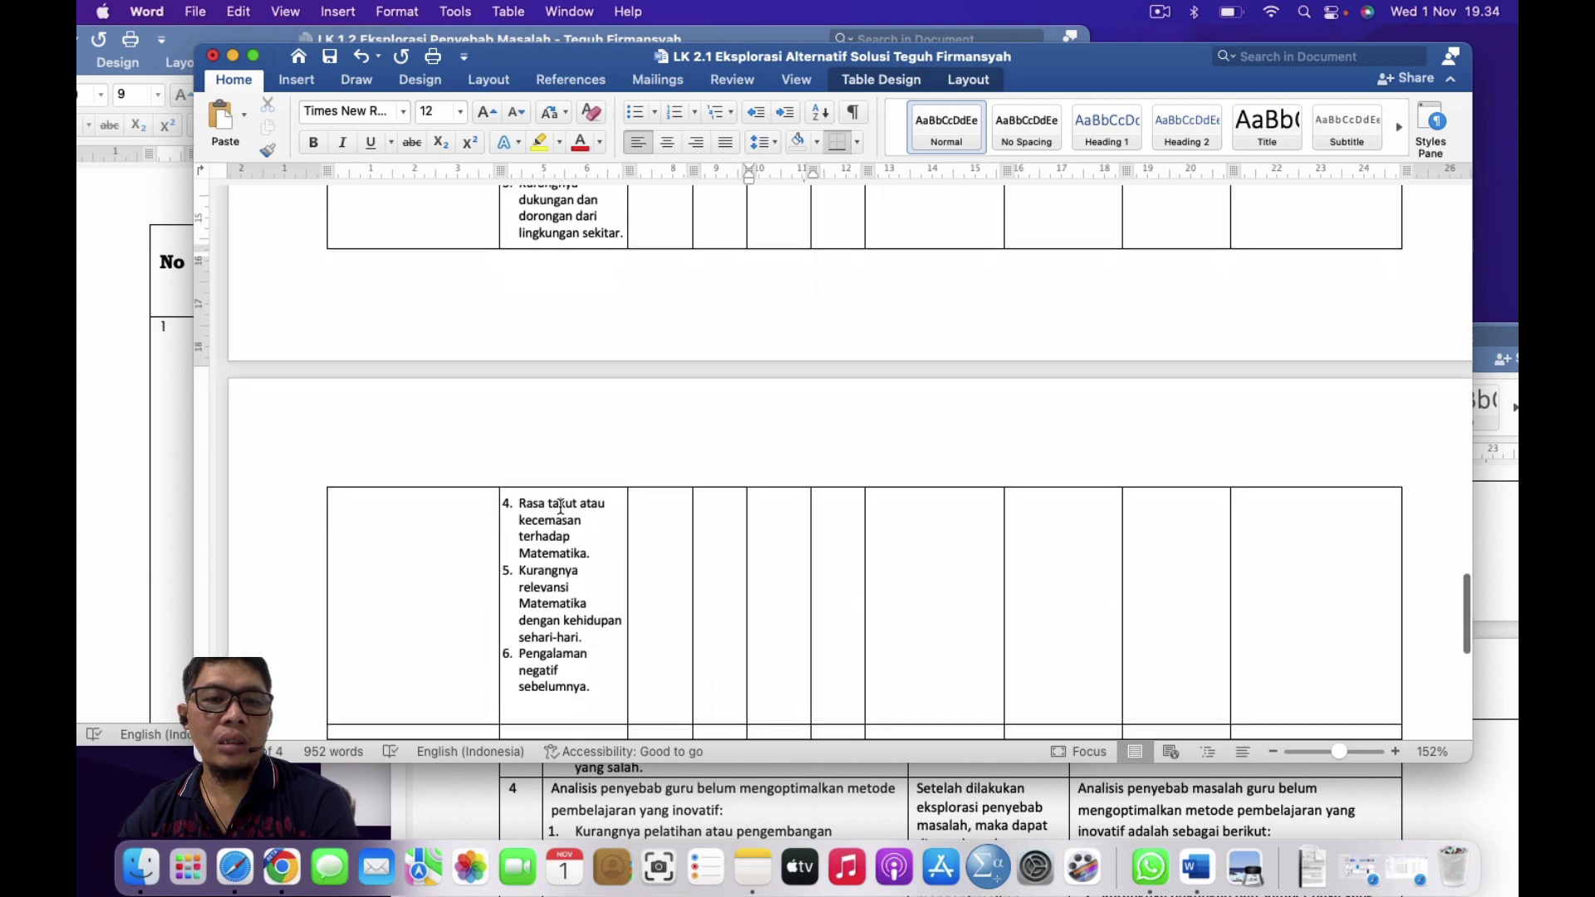
{"action": "scroll", "coordinate": [561, 506], "scroll_direction": "up", "scroll_amount": 10}
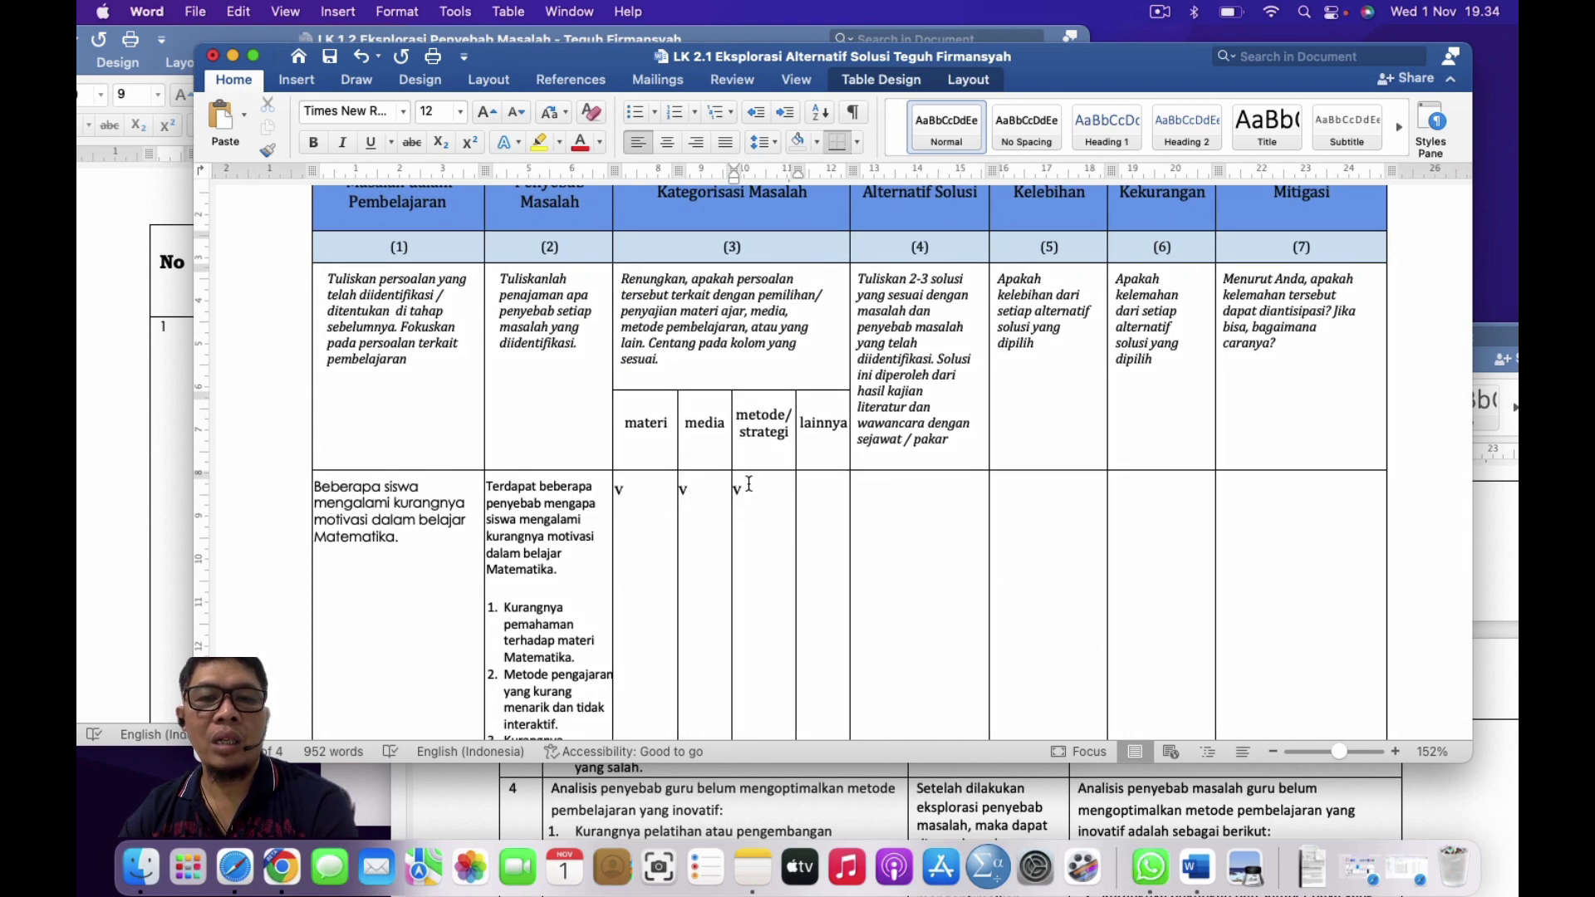
{"action": "scroll", "coordinate": [943, 462], "scroll_direction": "up", "scroll_amount": 2}
{"action": "scroll", "coordinate": [943, 462], "scroll_direction": "right", "scroll_amount": 1}
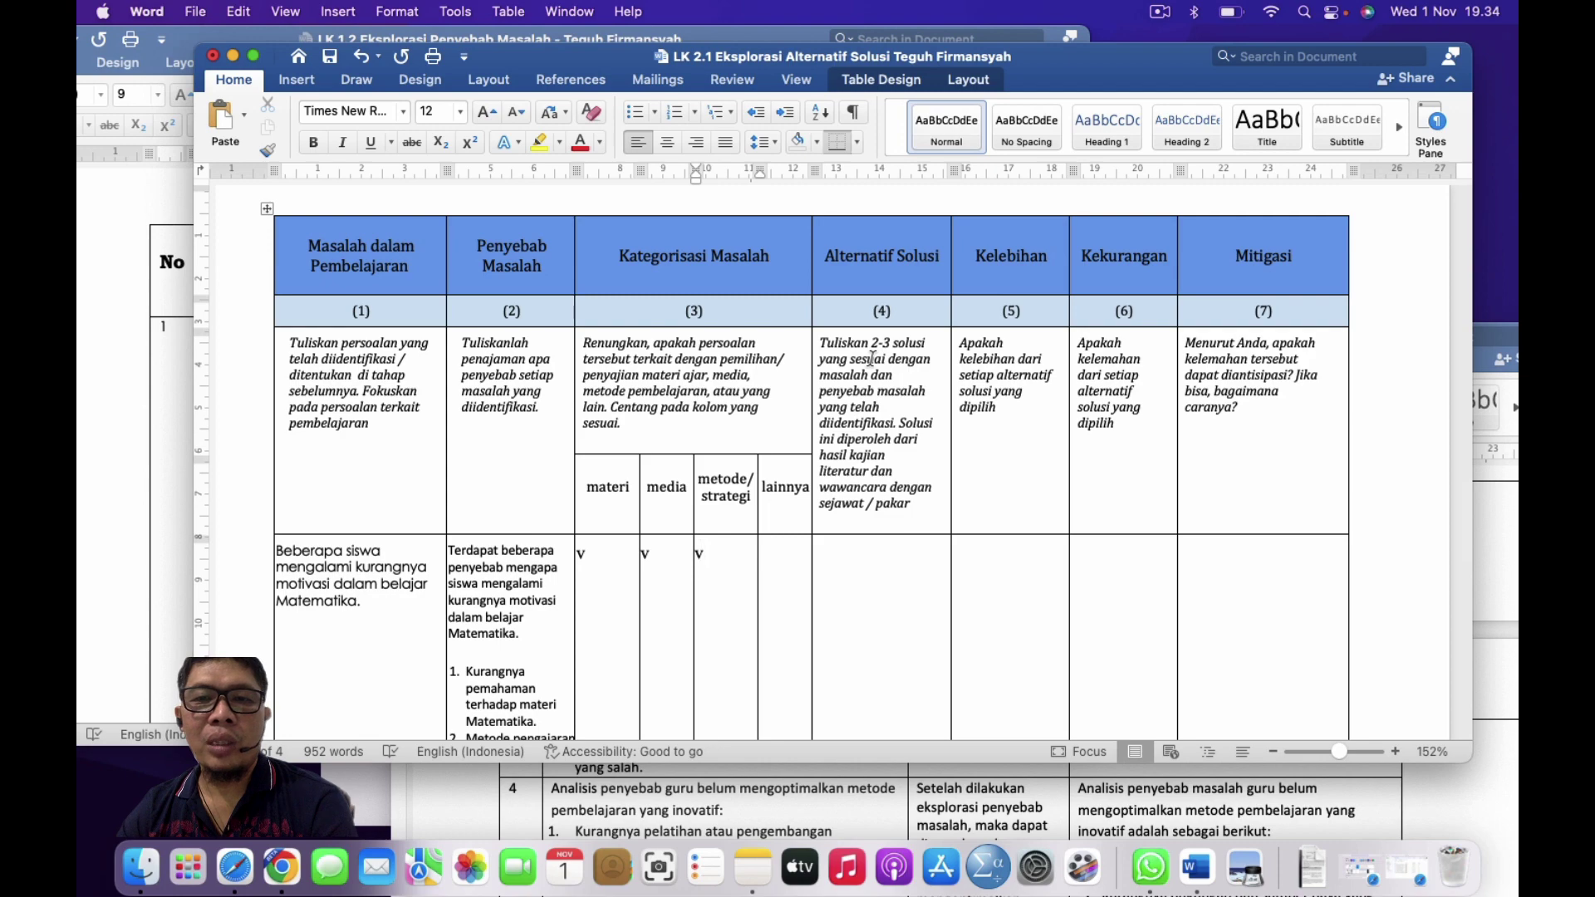
Step: Move through the row's Alternatif Solusi, Kekurangan and Mitigasi cells
{"action": "left_click", "coordinate": [896, 374]}
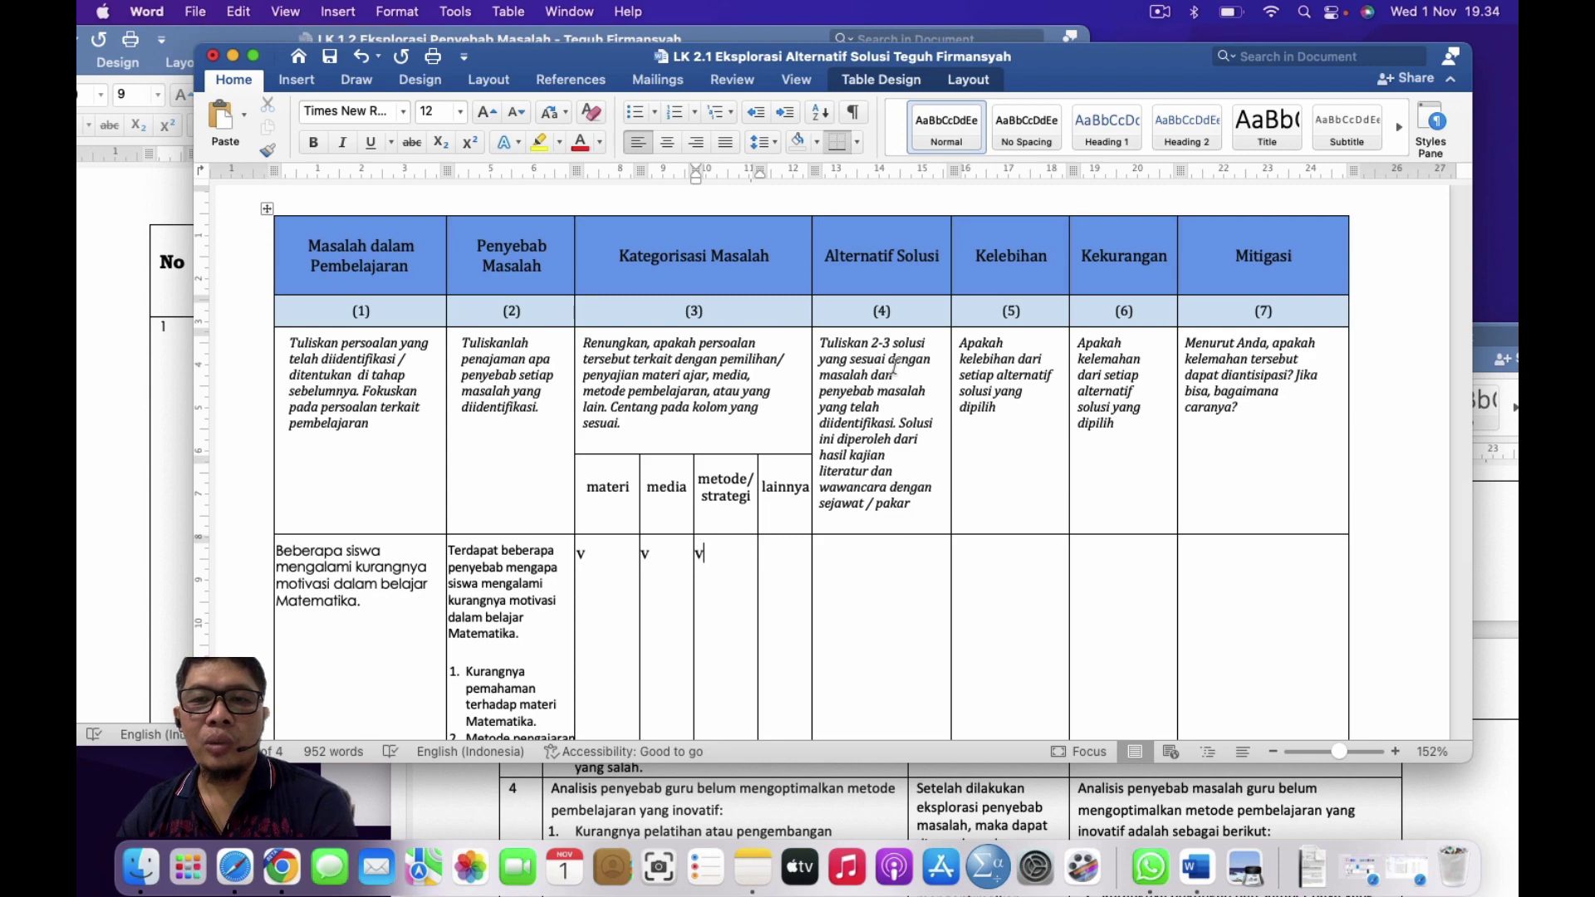
{"action": "left_click", "coordinate": [1079, 387]}
{"action": "left_click", "coordinate": [1229, 376]}
{"action": "scroll", "coordinate": [723, 353], "scroll_direction": "down", "scroll_amount": 10}
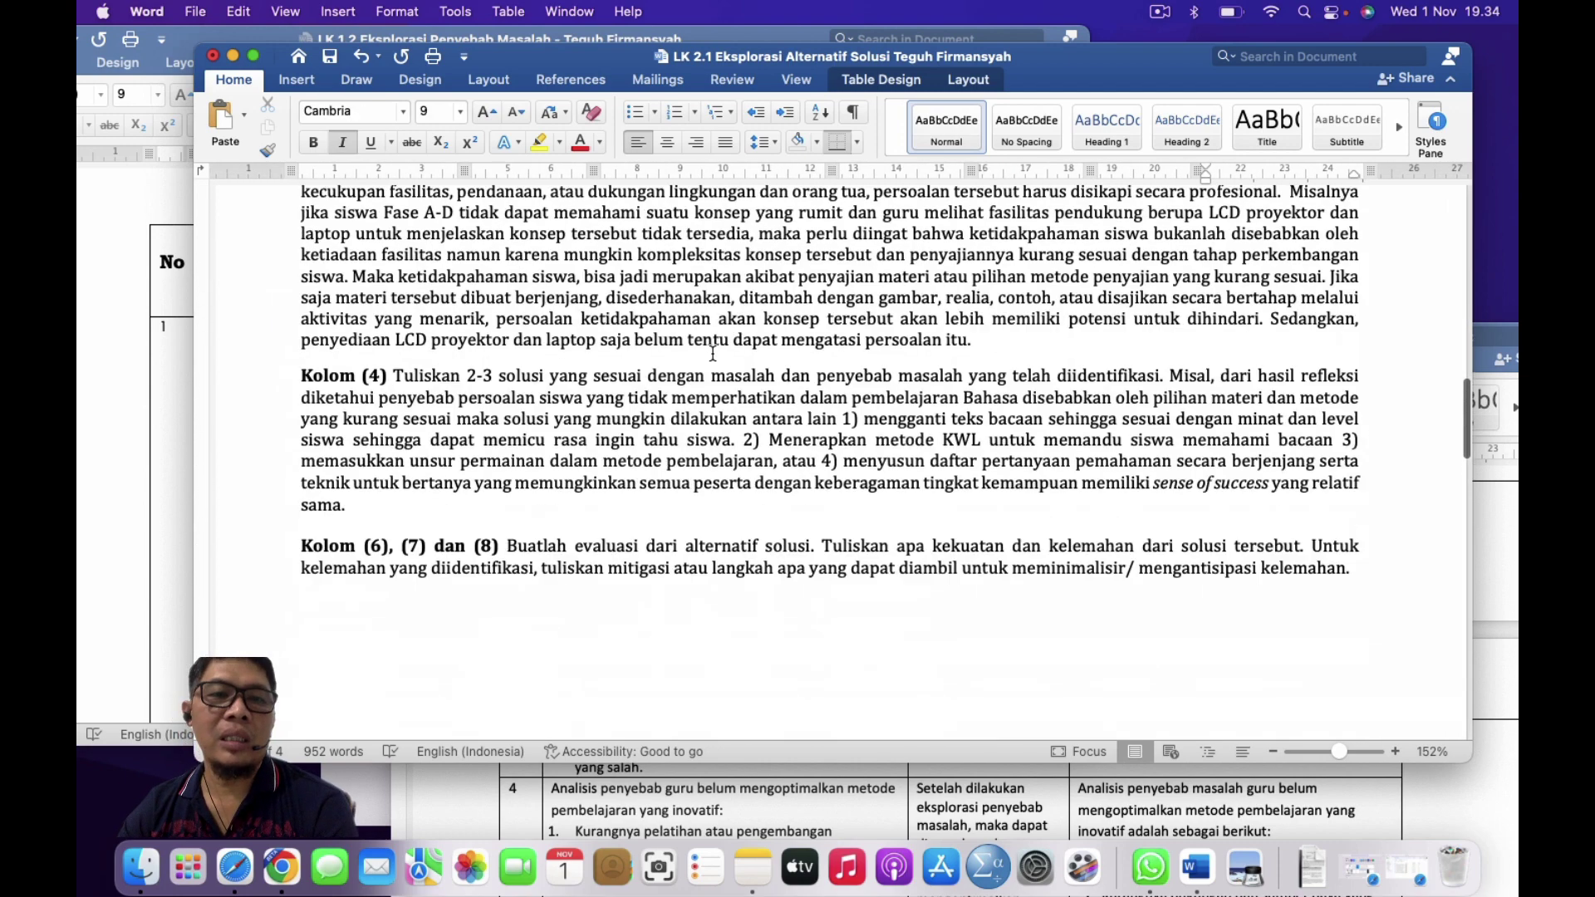
{"action": "scroll", "coordinate": [713, 353], "scroll_direction": "up", "scroll_amount": 4}
{"action": "scroll", "coordinate": [713, 353], "scroll_direction": "down", "scroll_amount": 3}
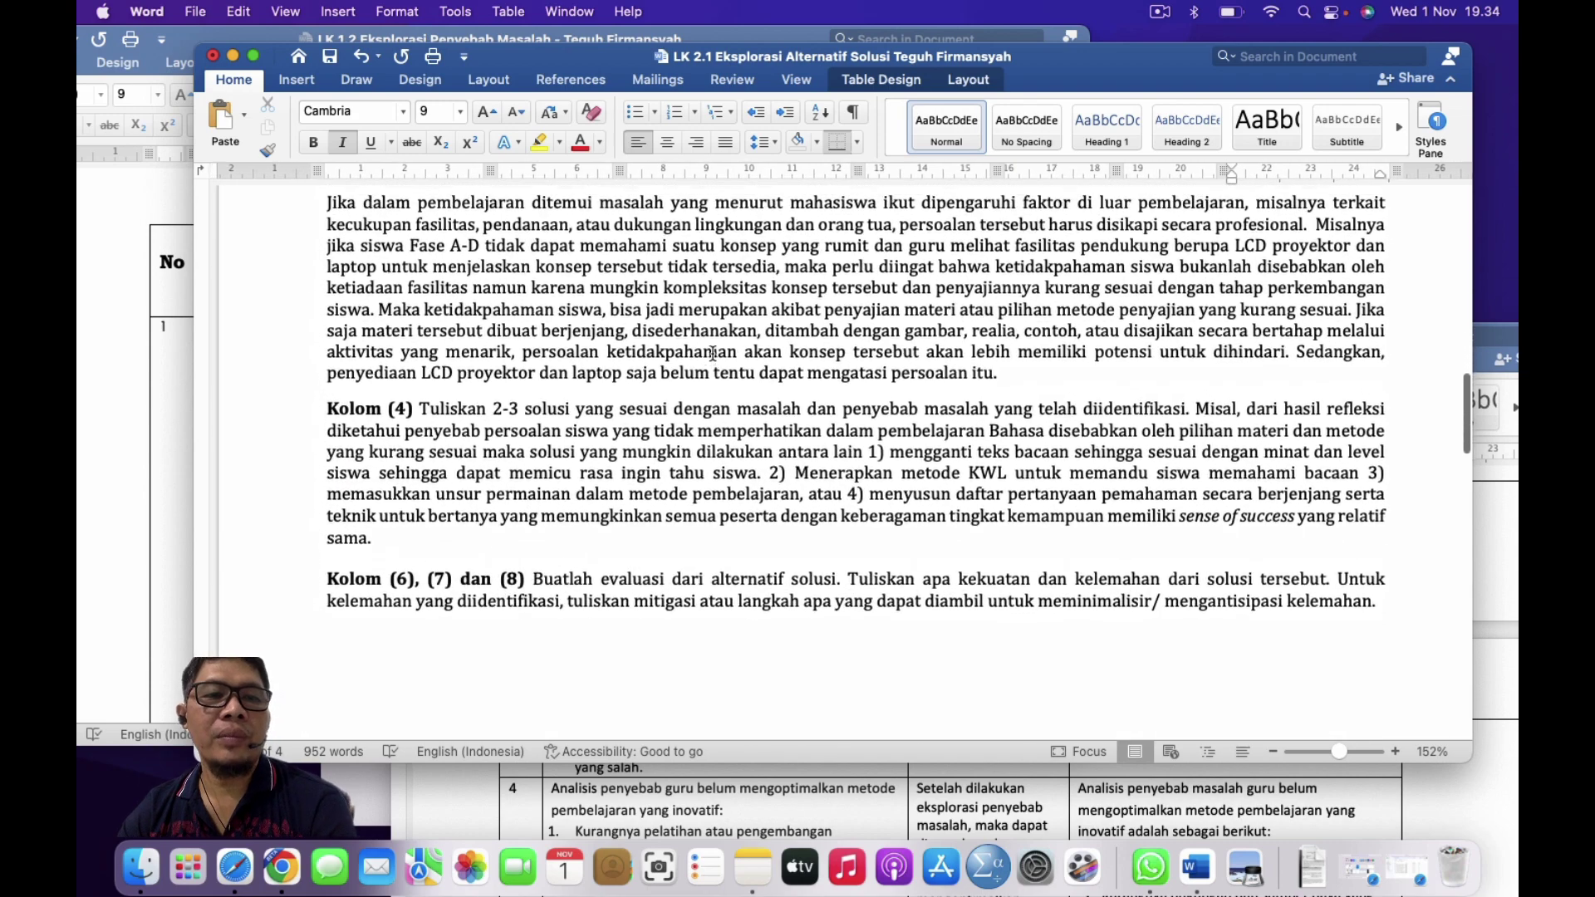
{"action": "scroll", "coordinate": [713, 353], "scroll_direction": "up", "scroll_amount": 6}
{"action": "scroll", "coordinate": [713, 353], "scroll_direction": "down", "scroll_amount": 6}
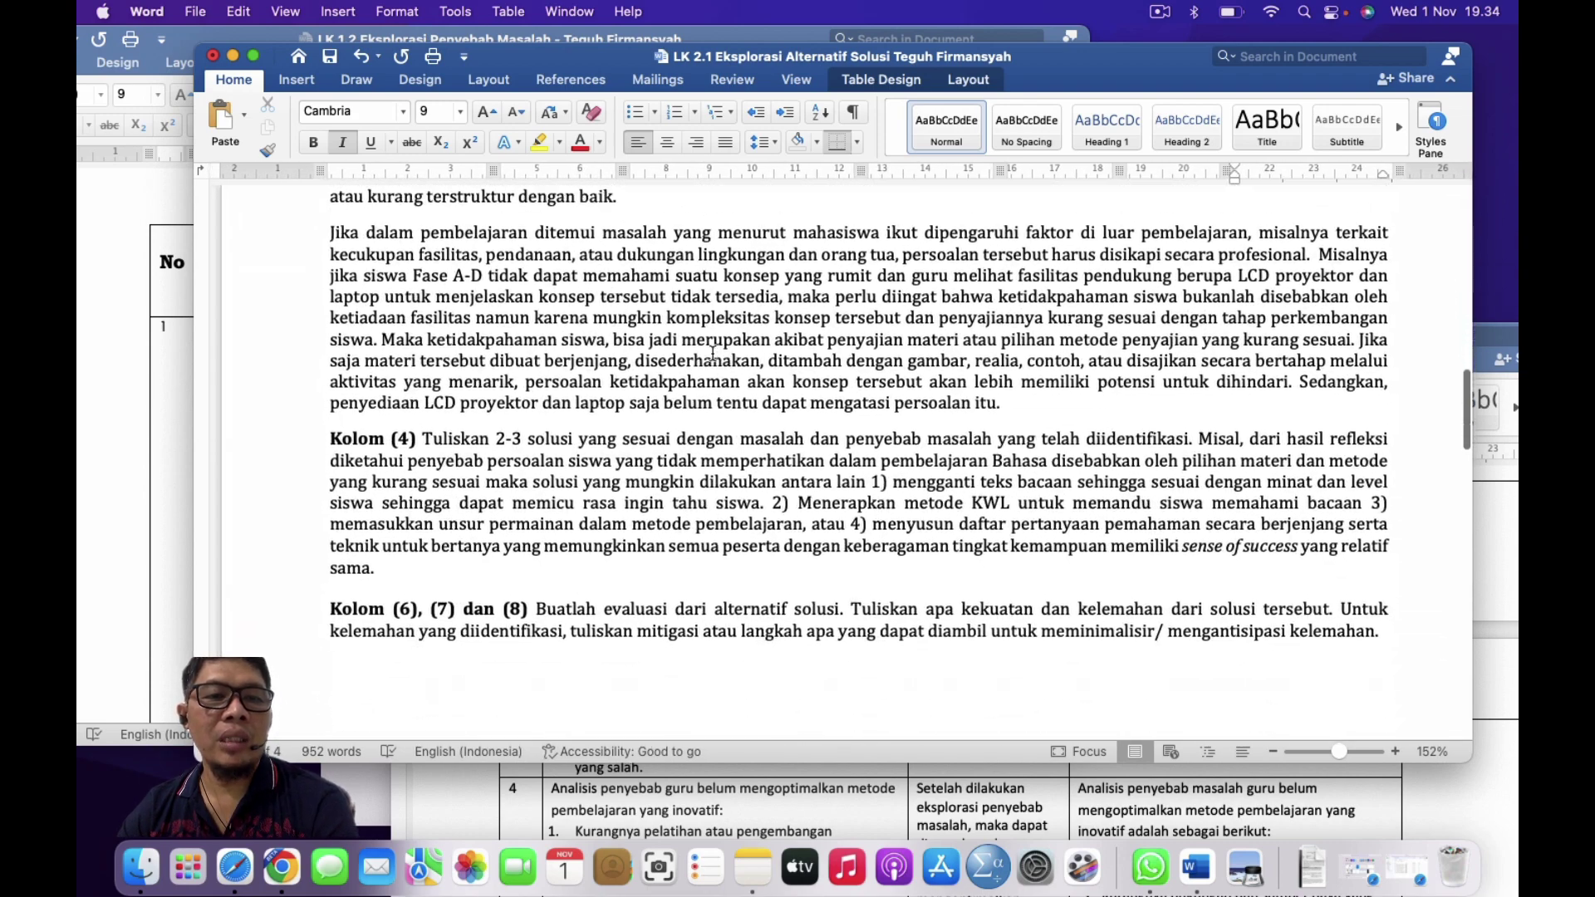
{"action": "scroll", "coordinate": [713, 353], "scroll_direction": "down", "scroll_amount": 3}
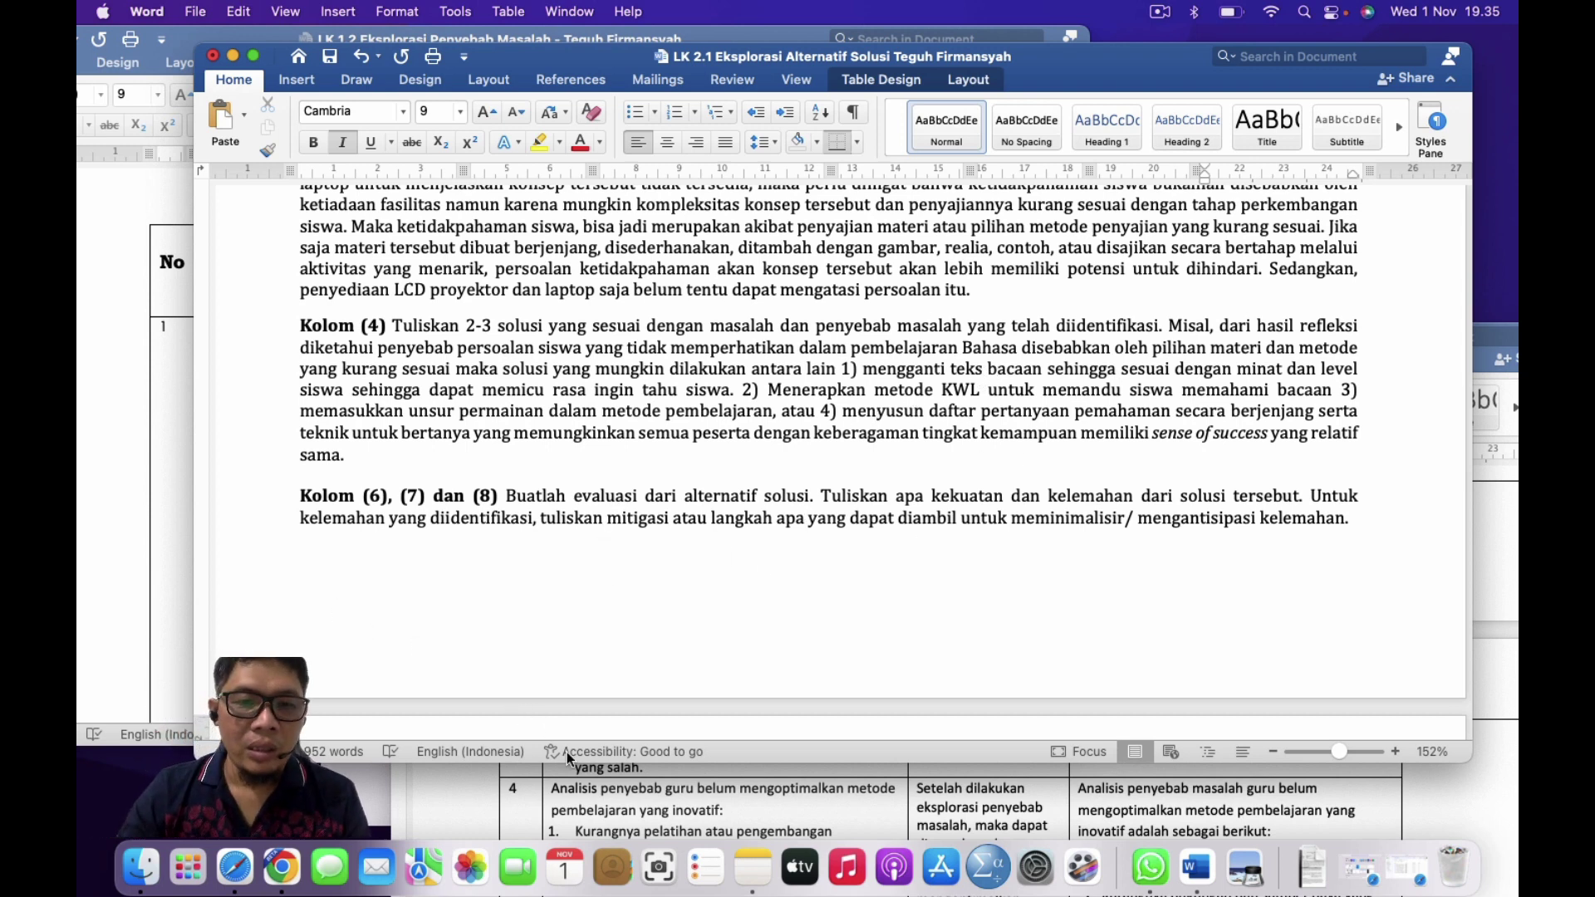
Step: Bring the LK 1.3 root-cause document forward and move its window up and left
{"action": "left_click", "coordinate": [586, 790]}
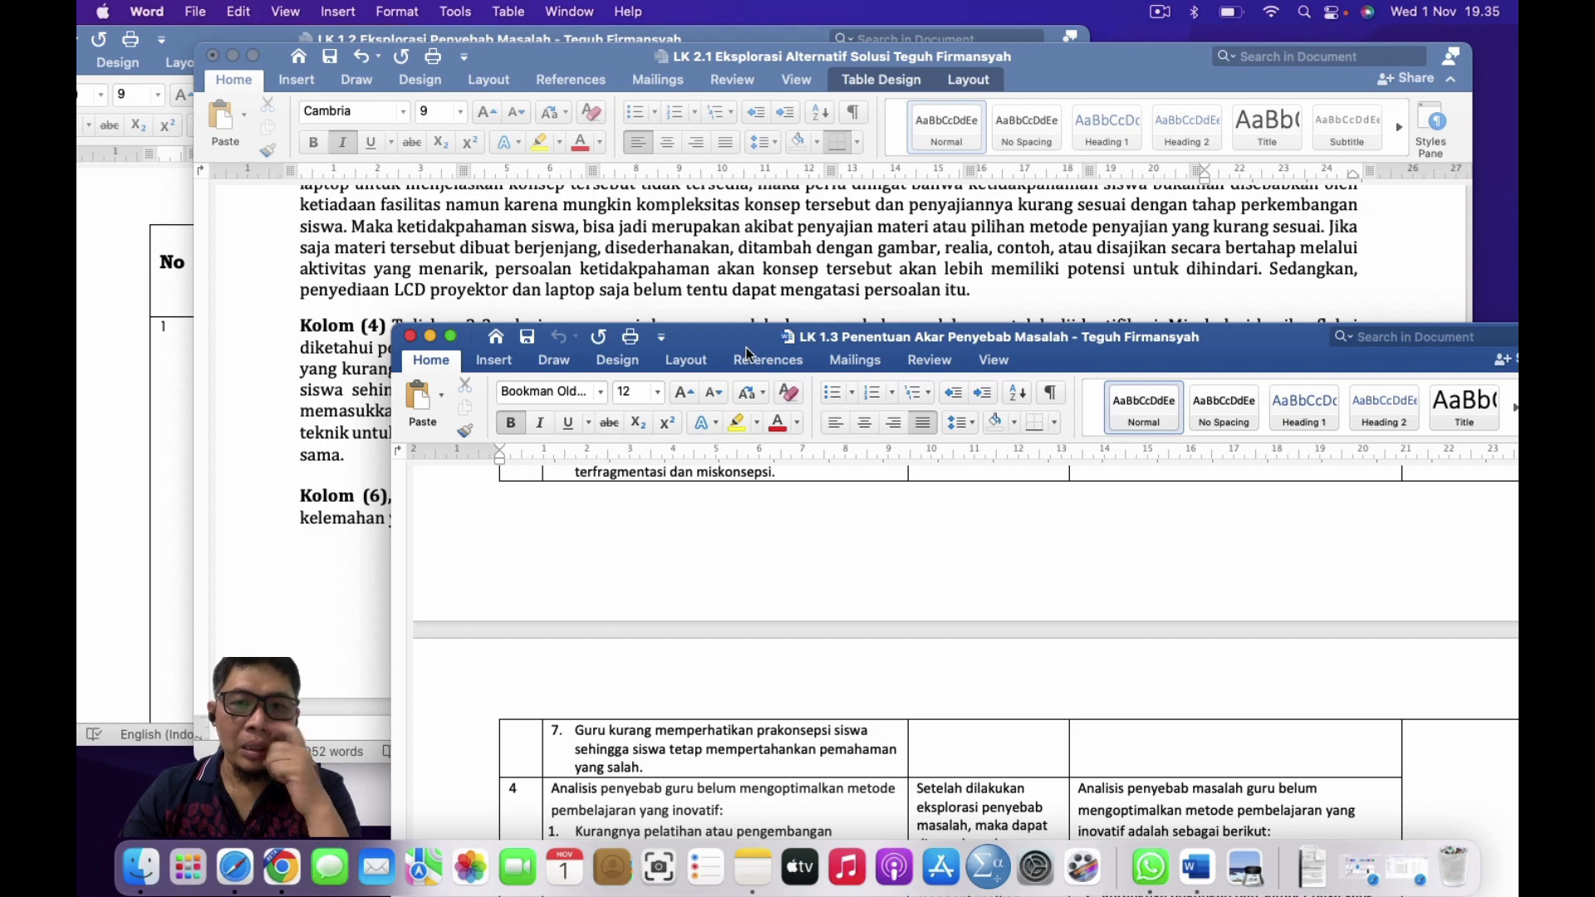
{"action": "left_click_drag", "start_coordinate": [749, 337], "coordinate": [560, 72]}
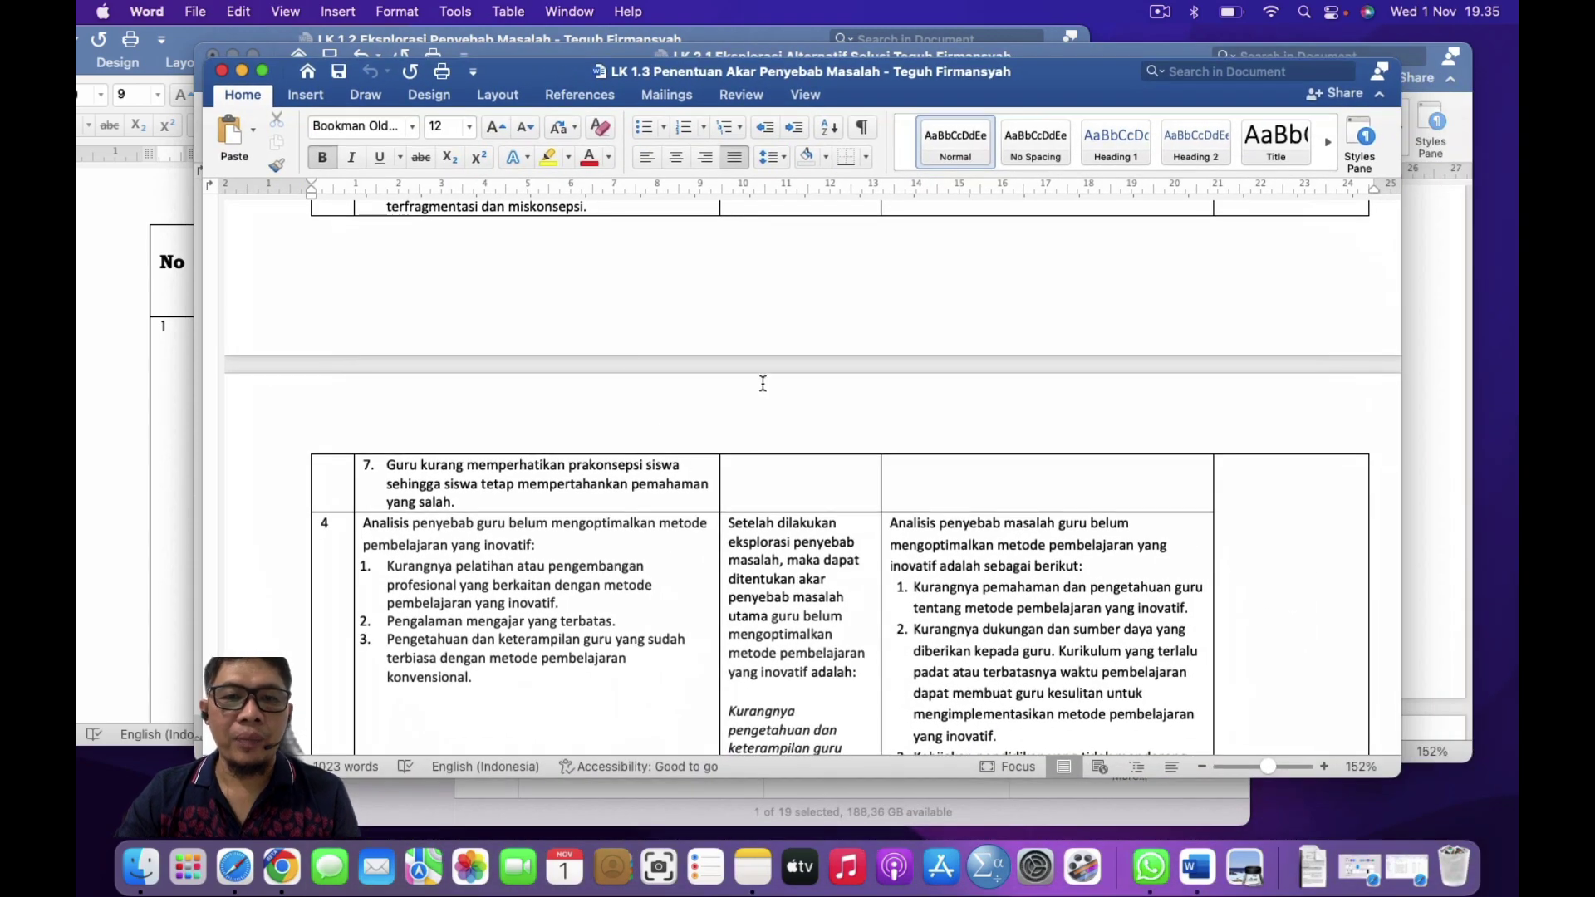
{"action": "scroll", "coordinate": [759, 381], "scroll_direction": "up", "scroll_amount": 5}
{"action": "scroll", "coordinate": [762, 389], "scroll_direction": "down", "scroll_amount": 8}
{"action": "scroll", "coordinate": [762, 389], "scroll_direction": "down", "scroll_amount": 1}
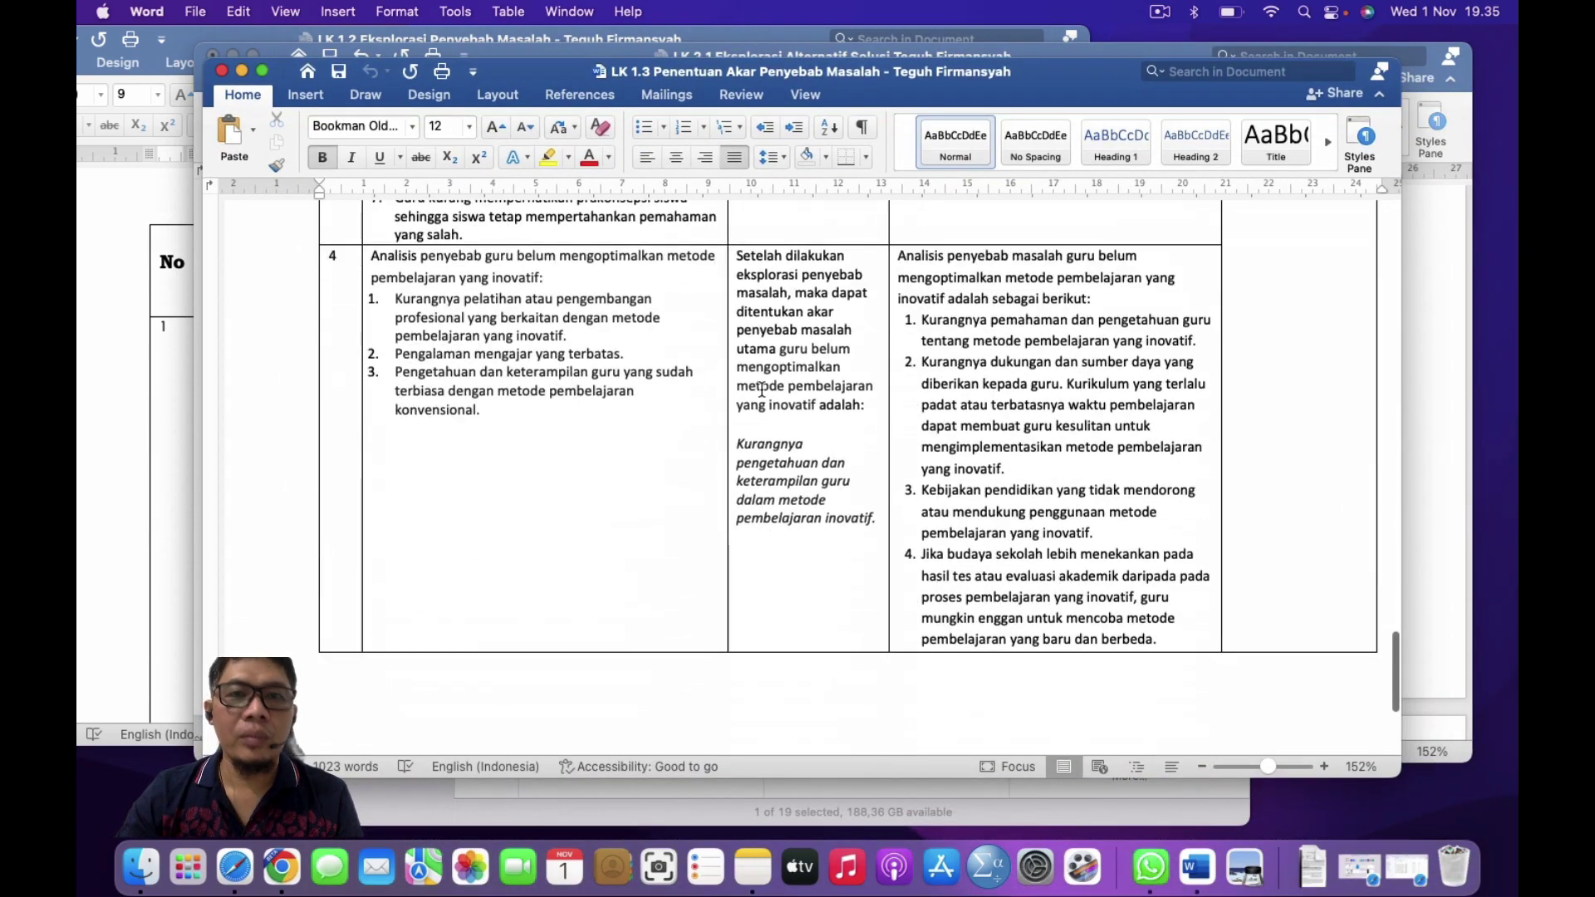
Step: Switch between LK 1.2 and LK 2.1, ending on LK 1.2's Tabel Hasil Eksplorasi Penyebab Masalah
{"action": "left_click", "coordinate": [101, 329]}
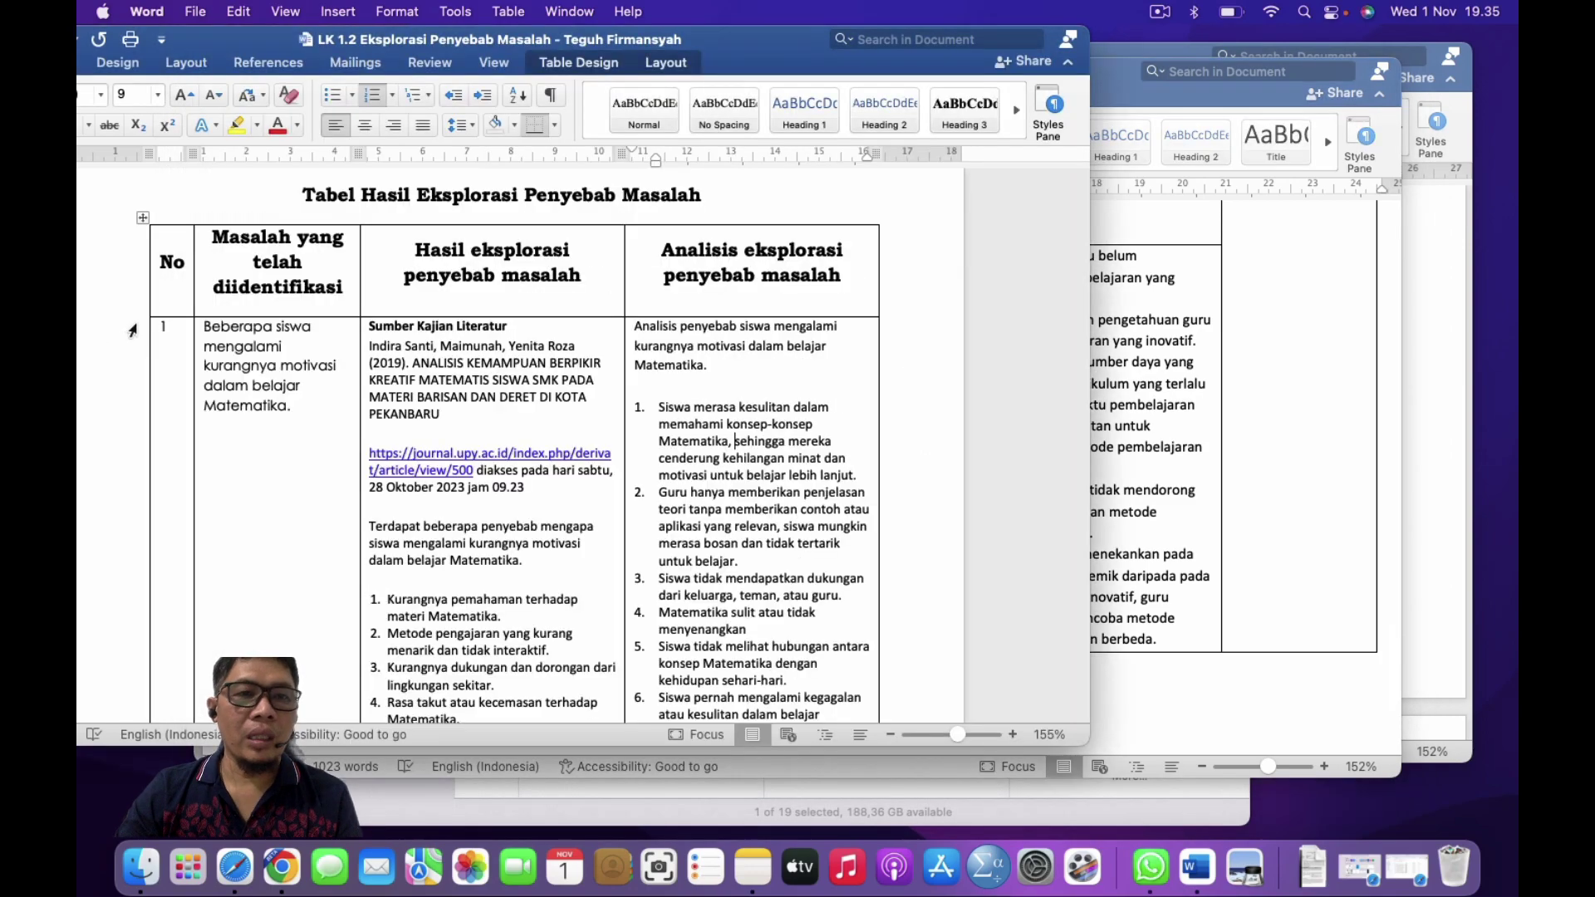
{"action": "key", "text": "ctrl+Up"}
{"action": "left_click", "coordinate": [721, 706]}
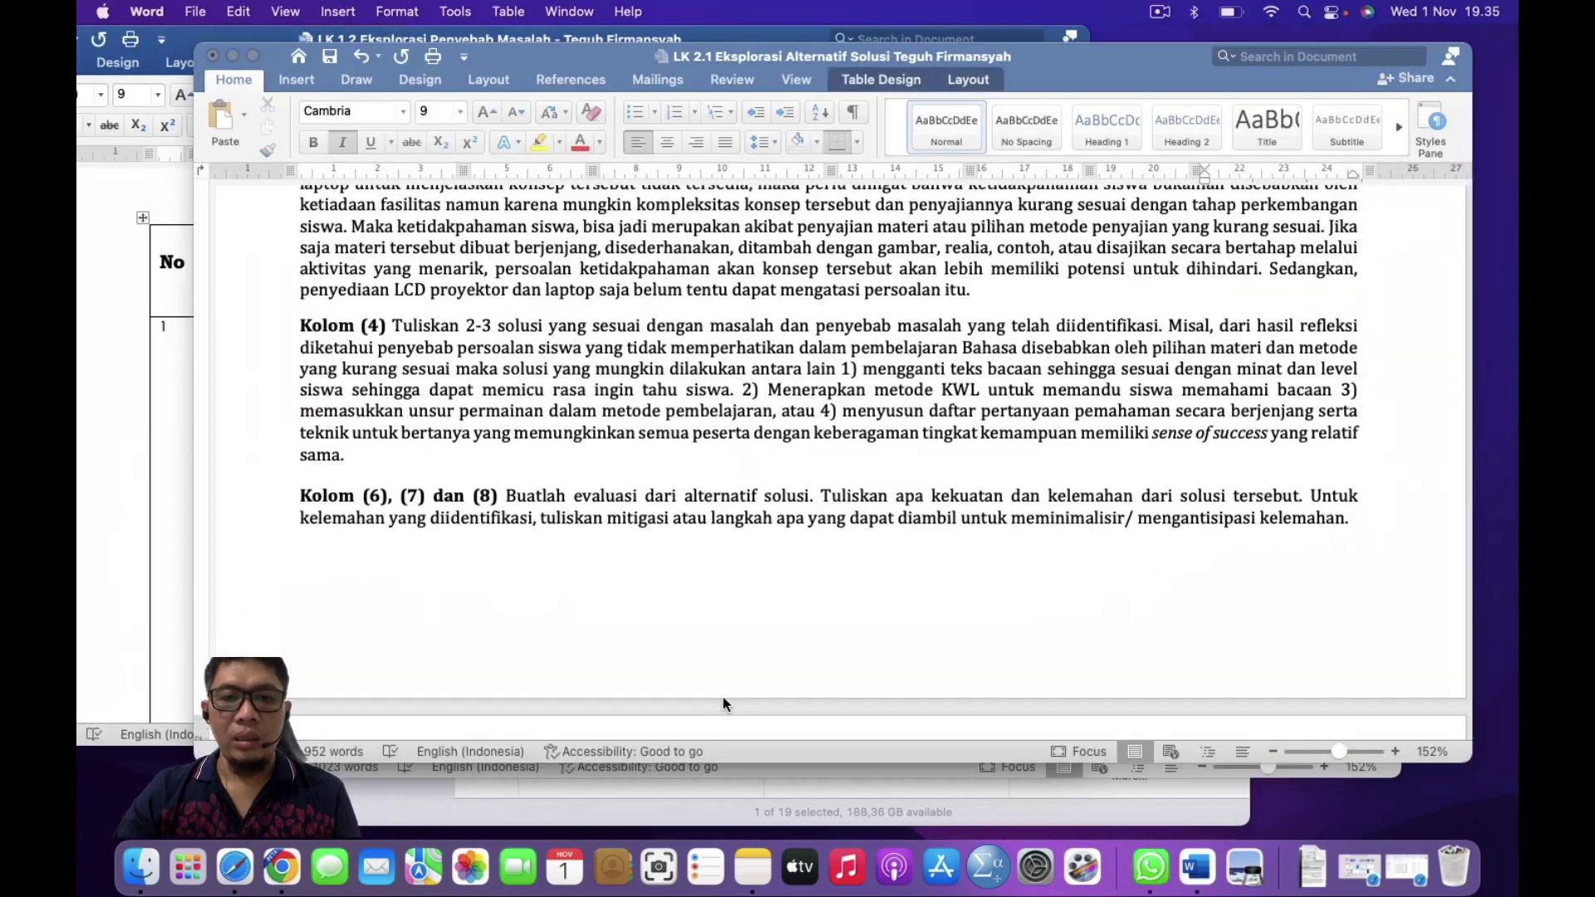
{"action": "scroll", "coordinate": [722, 698], "scroll_direction": "down", "scroll_amount": 10}
{"action": "scroll", "coordinate": [723, 697], "scroll_direction": "up", "scroll_amount": 3}
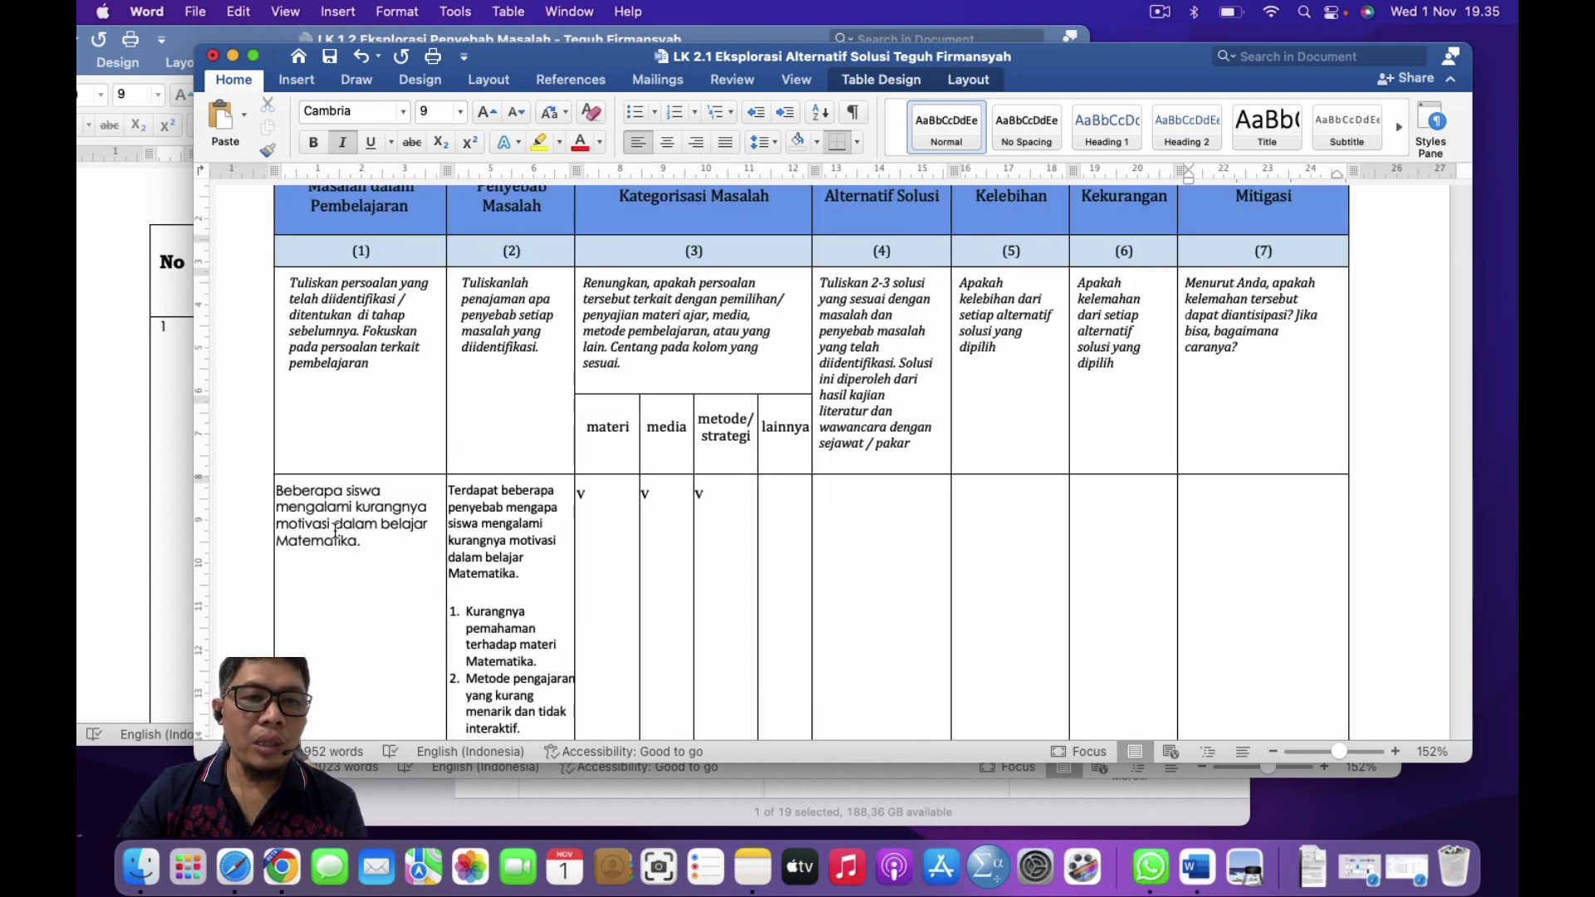
{"action": "left_click", "coordinate": [183, 454]}
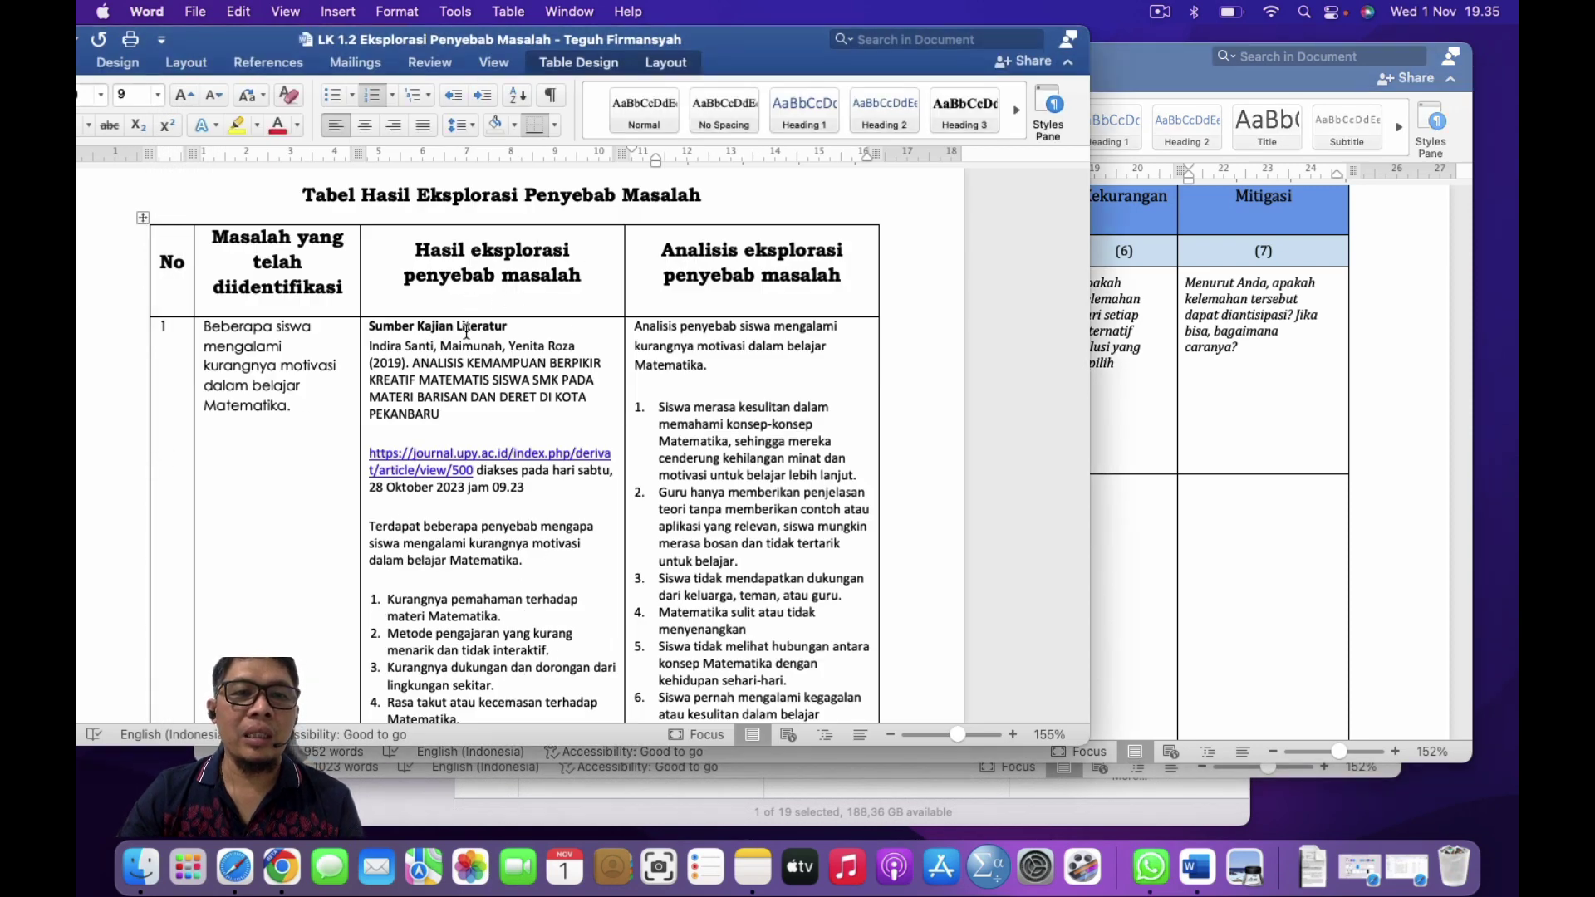
{"action": "scroll", "coordinate": [462, 341], "scroll_direction": "down", "scroll_amount": 1}
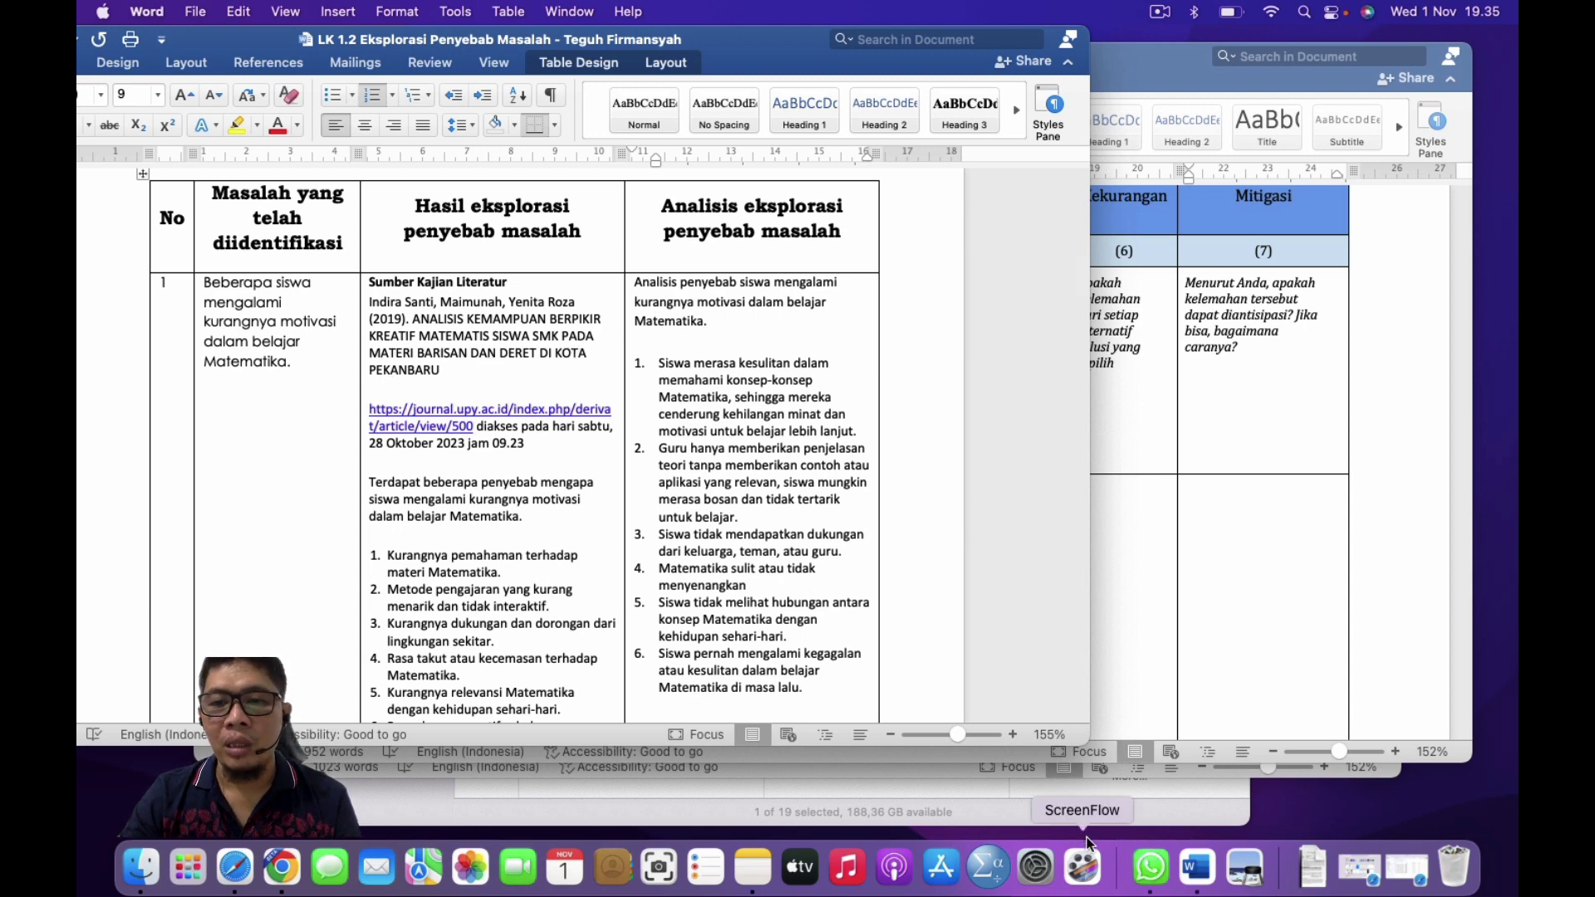
{"action": "left_click", "coordinate": [232, 883]}
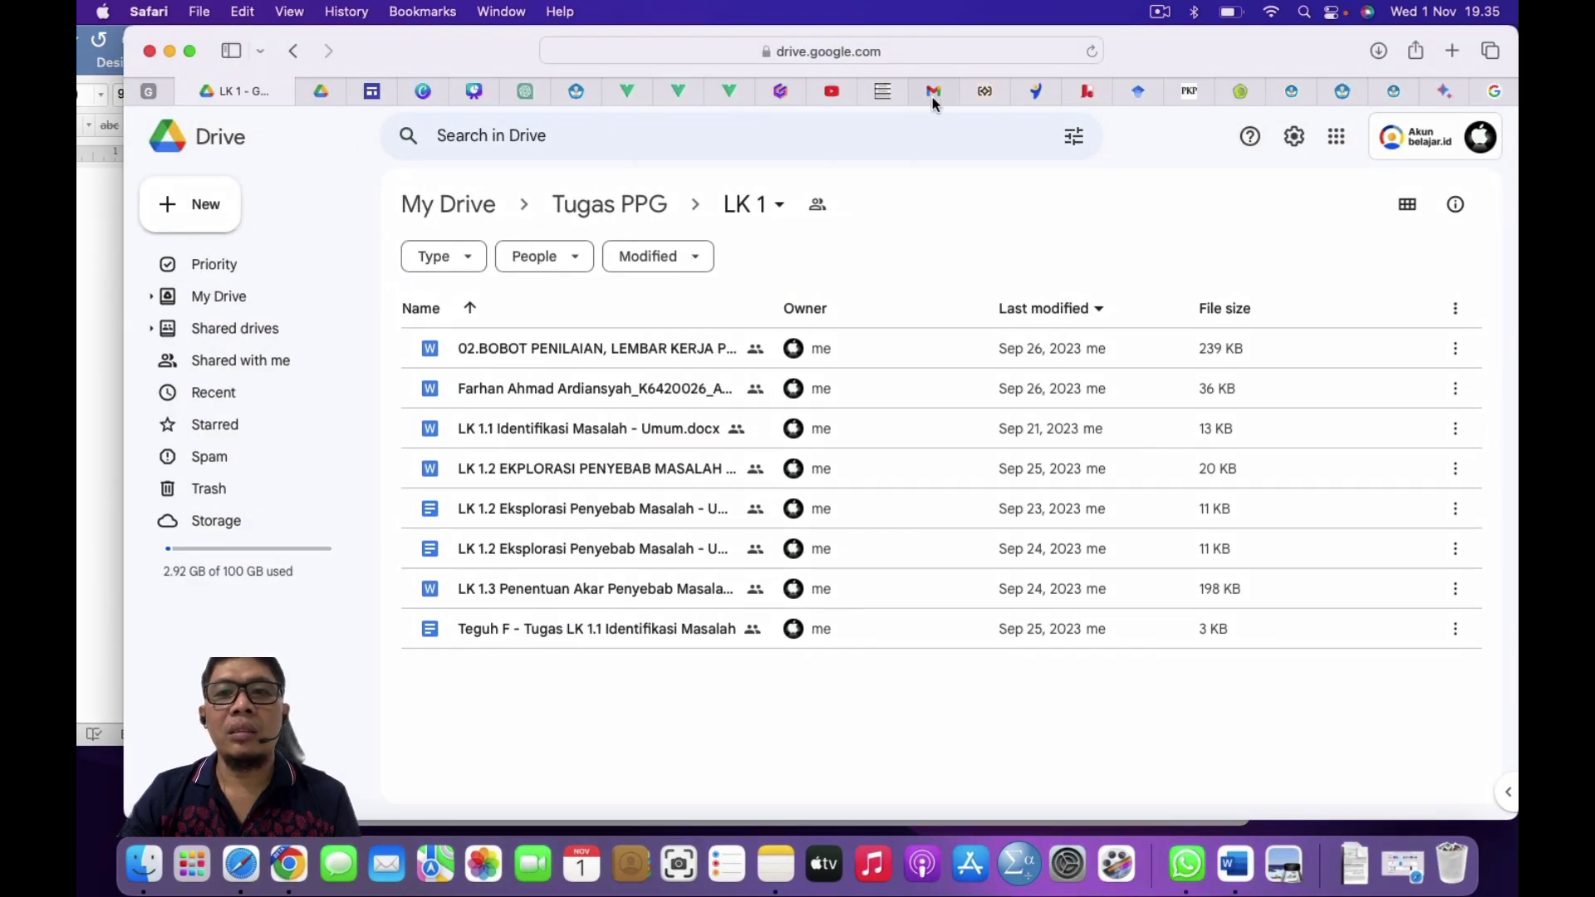
Step: Go to the Humata tab and scroll the chat and PDF pane up to the HOTS errors article's title page
{"action": "left_click", "coordinate": [980, 92]}
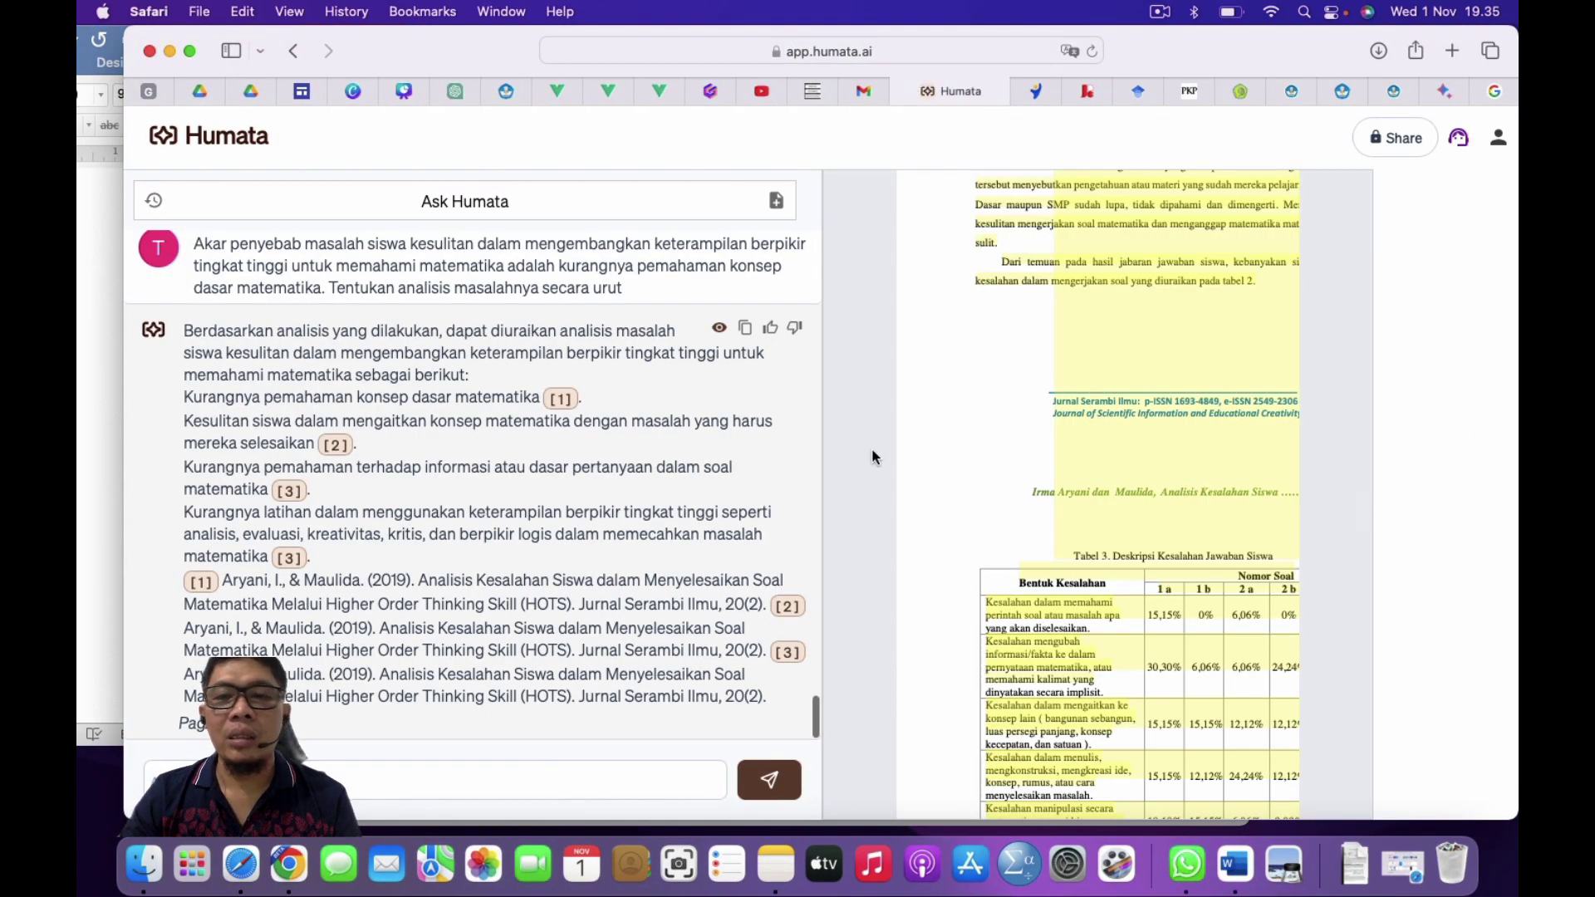
{"action": "scroll", "coordinate": [588, 342], "scroll_direction": "up", "scroll_amount": 10}
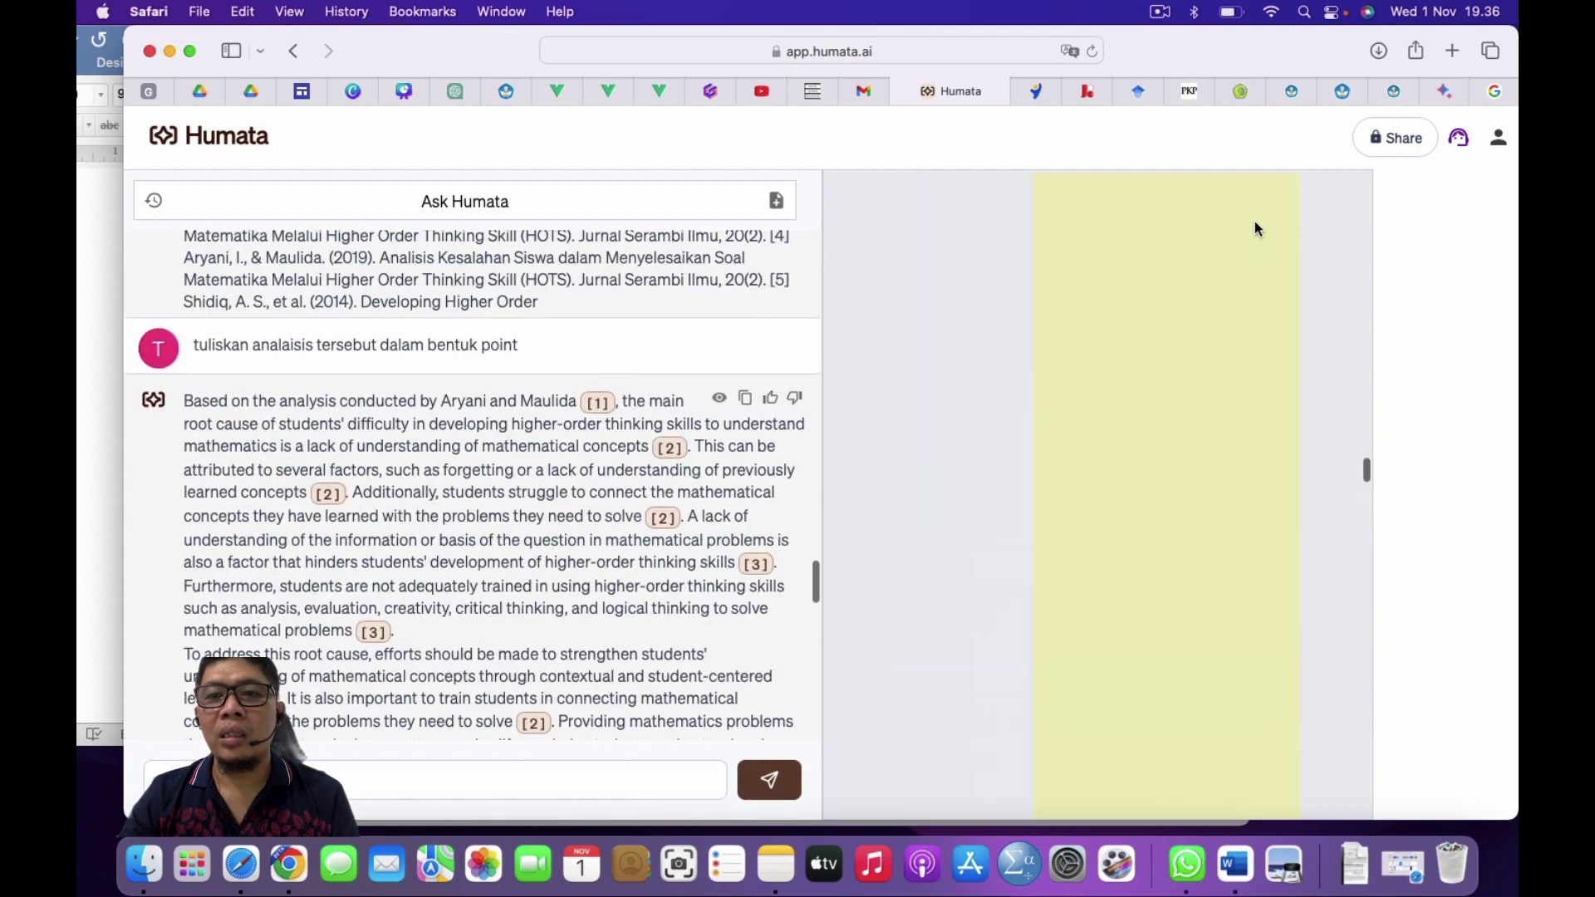
{"action": "scroll", "coordinate": [1255, 226], "scroll_direction": "up", "scroll_amount": 10}
{"action": "scroll", "coordinate": [1256, 227], "scroll_direction": "up", "scroll_amount": 15}
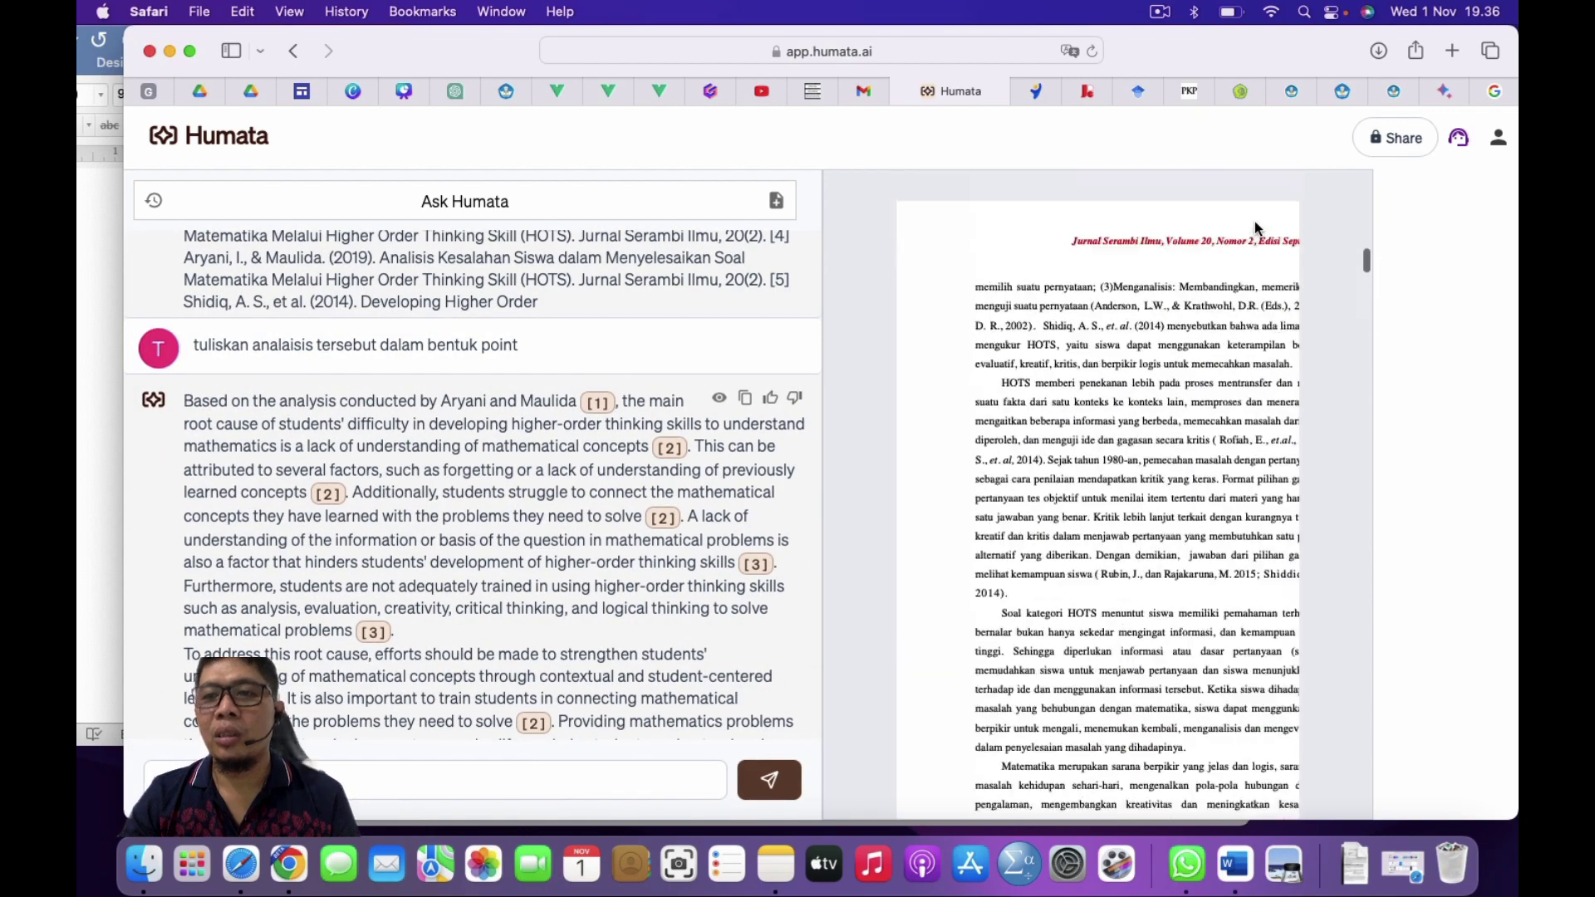
{"action": "scroll", "coordinate": [1187, 338], "scroll_direction": "up", "scroll_amount": 5}
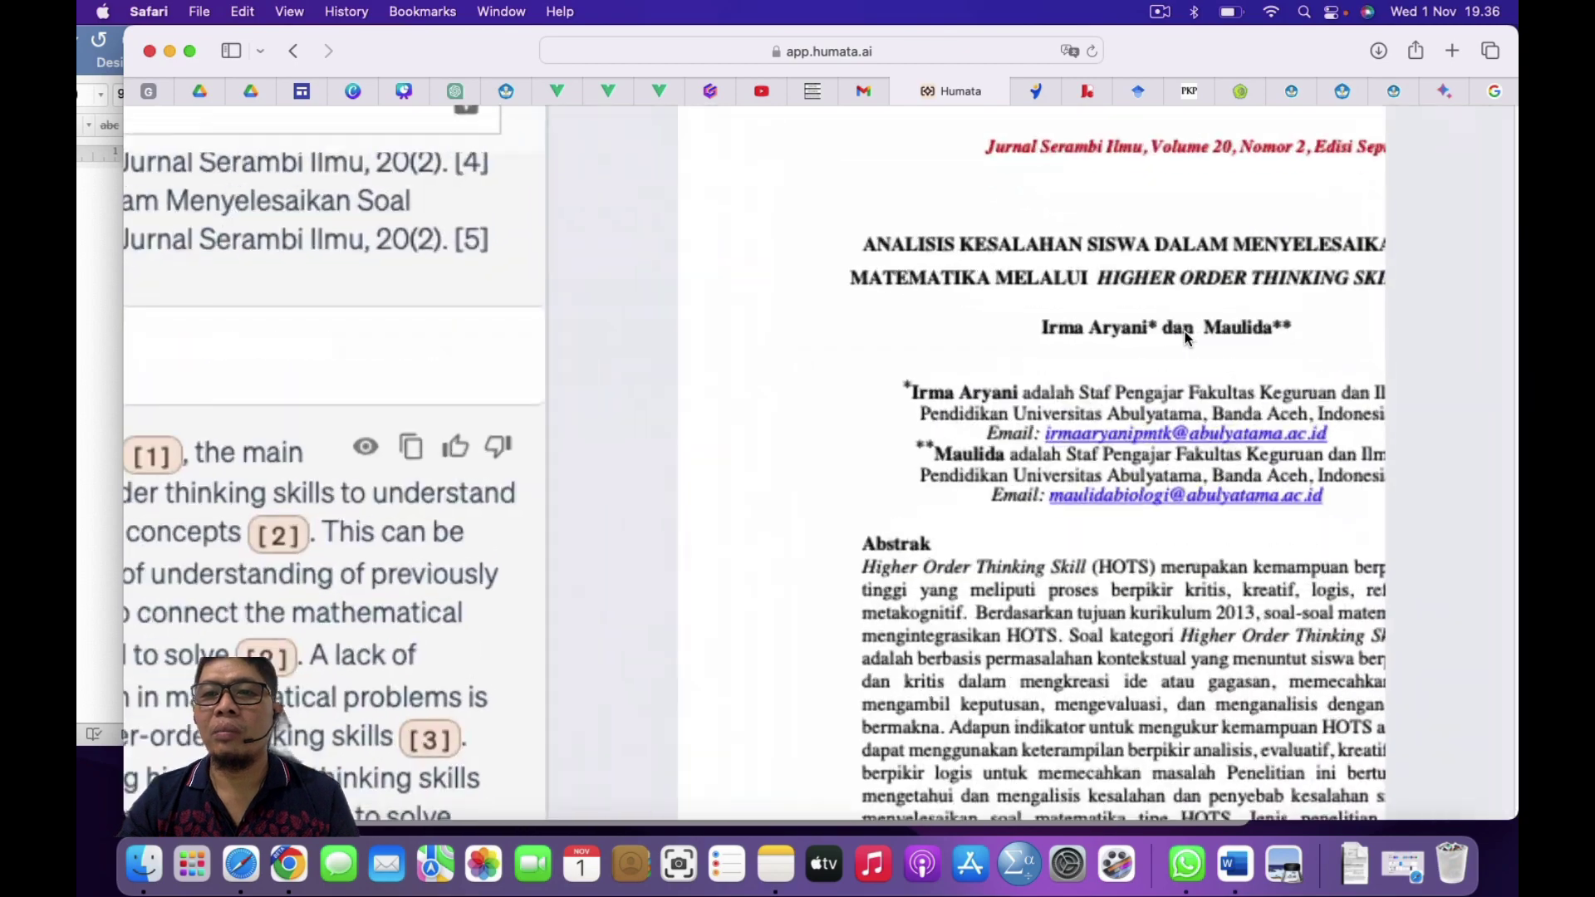
{"action": "scroll", "coordinate": [1117, 276], "scroll_direction": "right", "scroll_amount": 4}
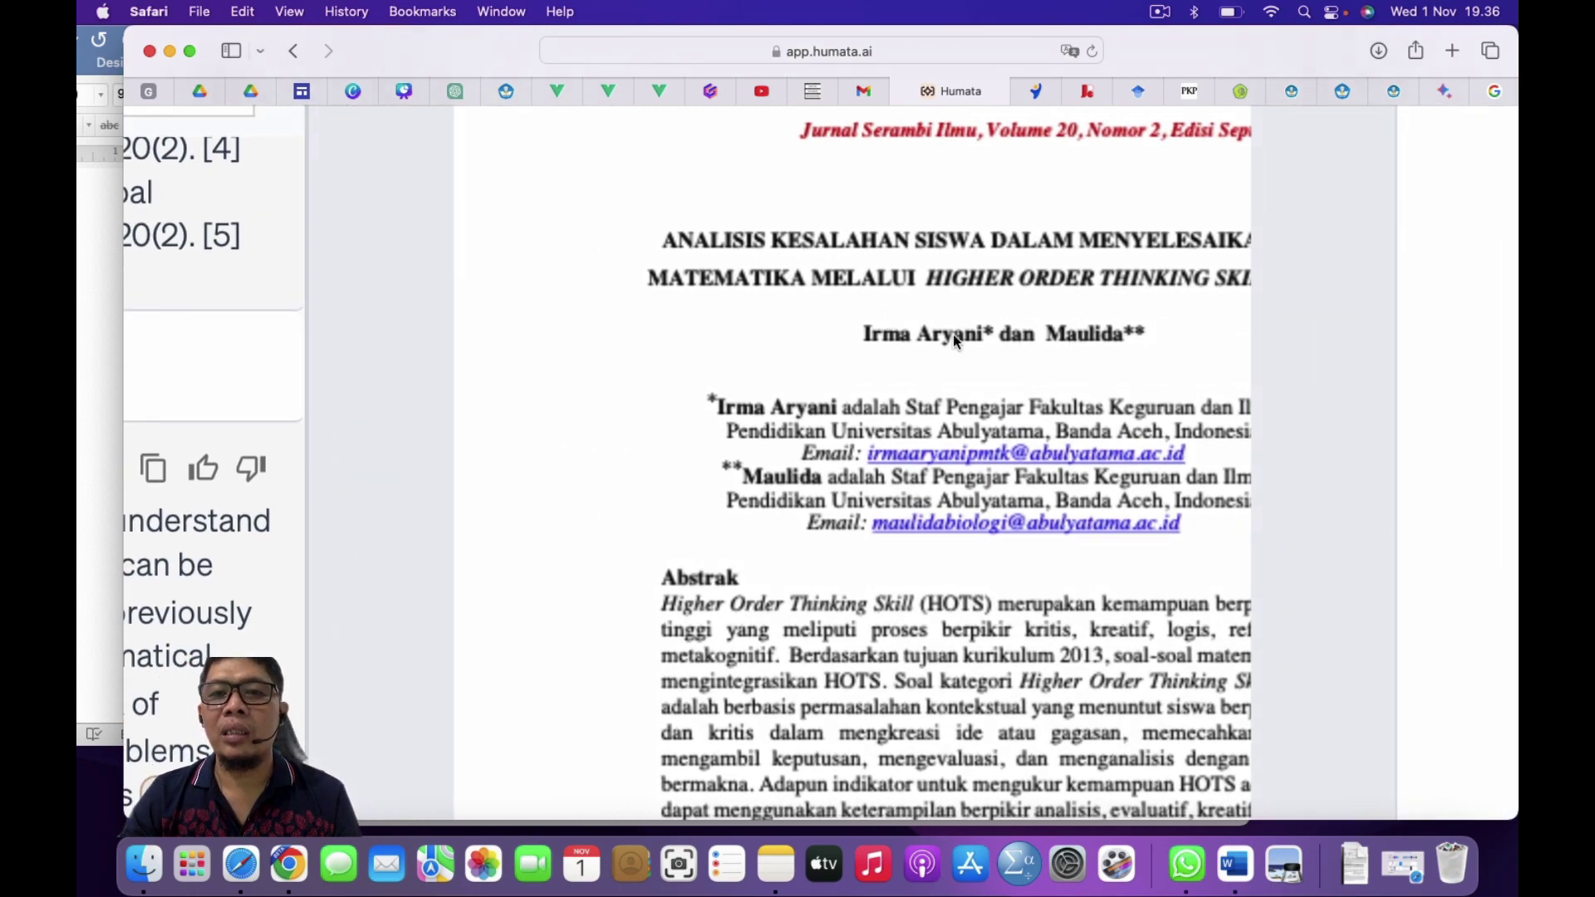
{"action": "scroll", "coordinate": [954, 334], "scroll_direction": "down", "scroll_amount": 5}
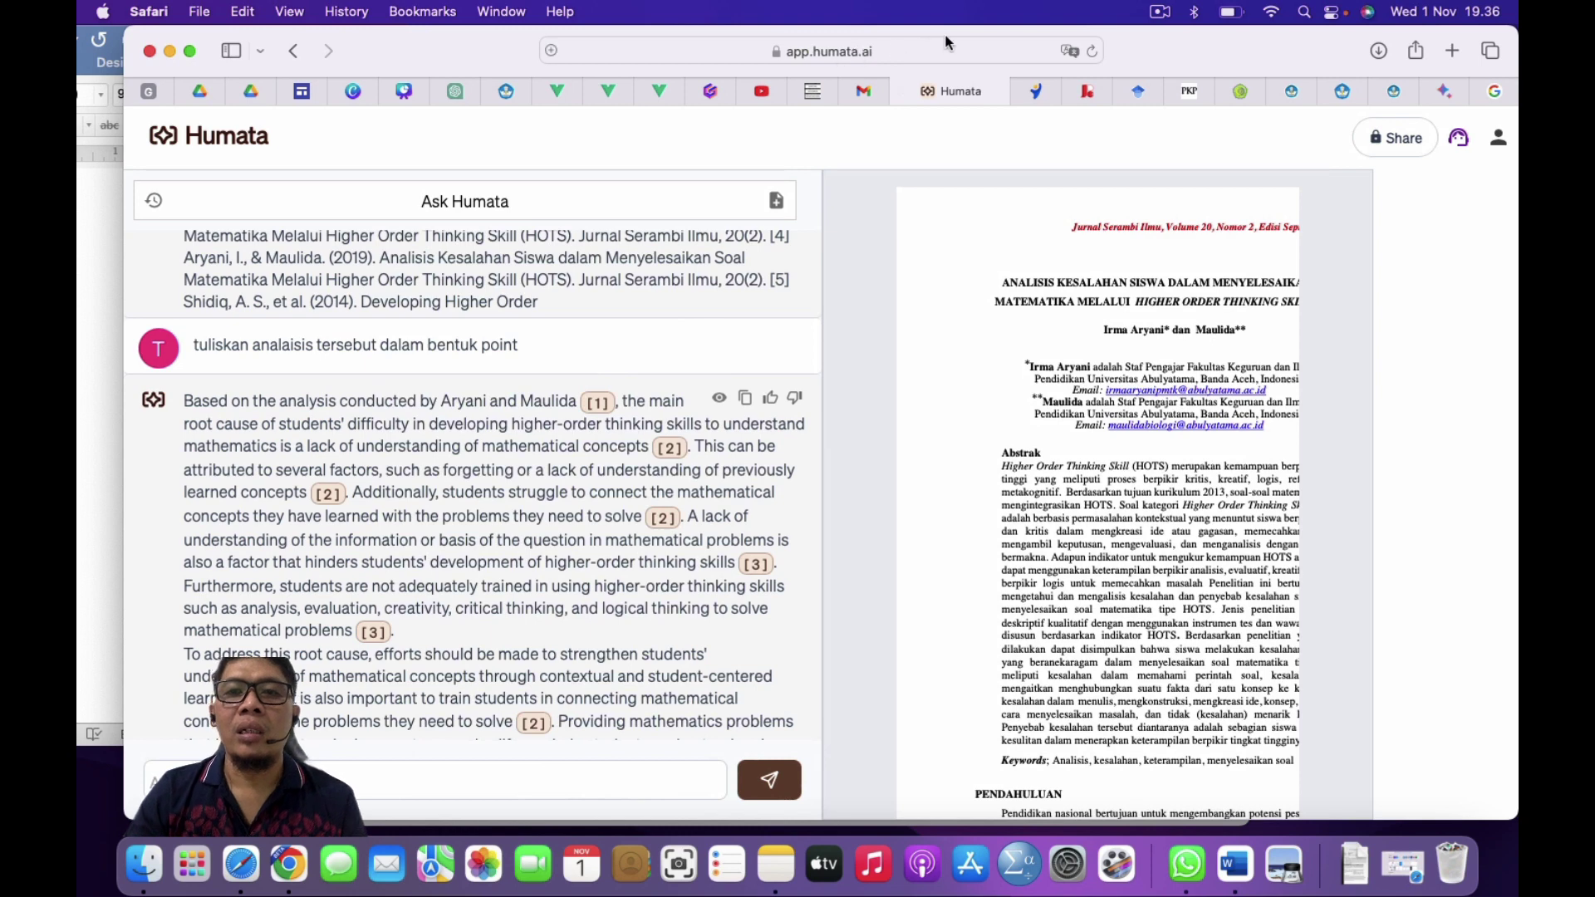
{"action": "left_click", "coordinate": [939, 50]}
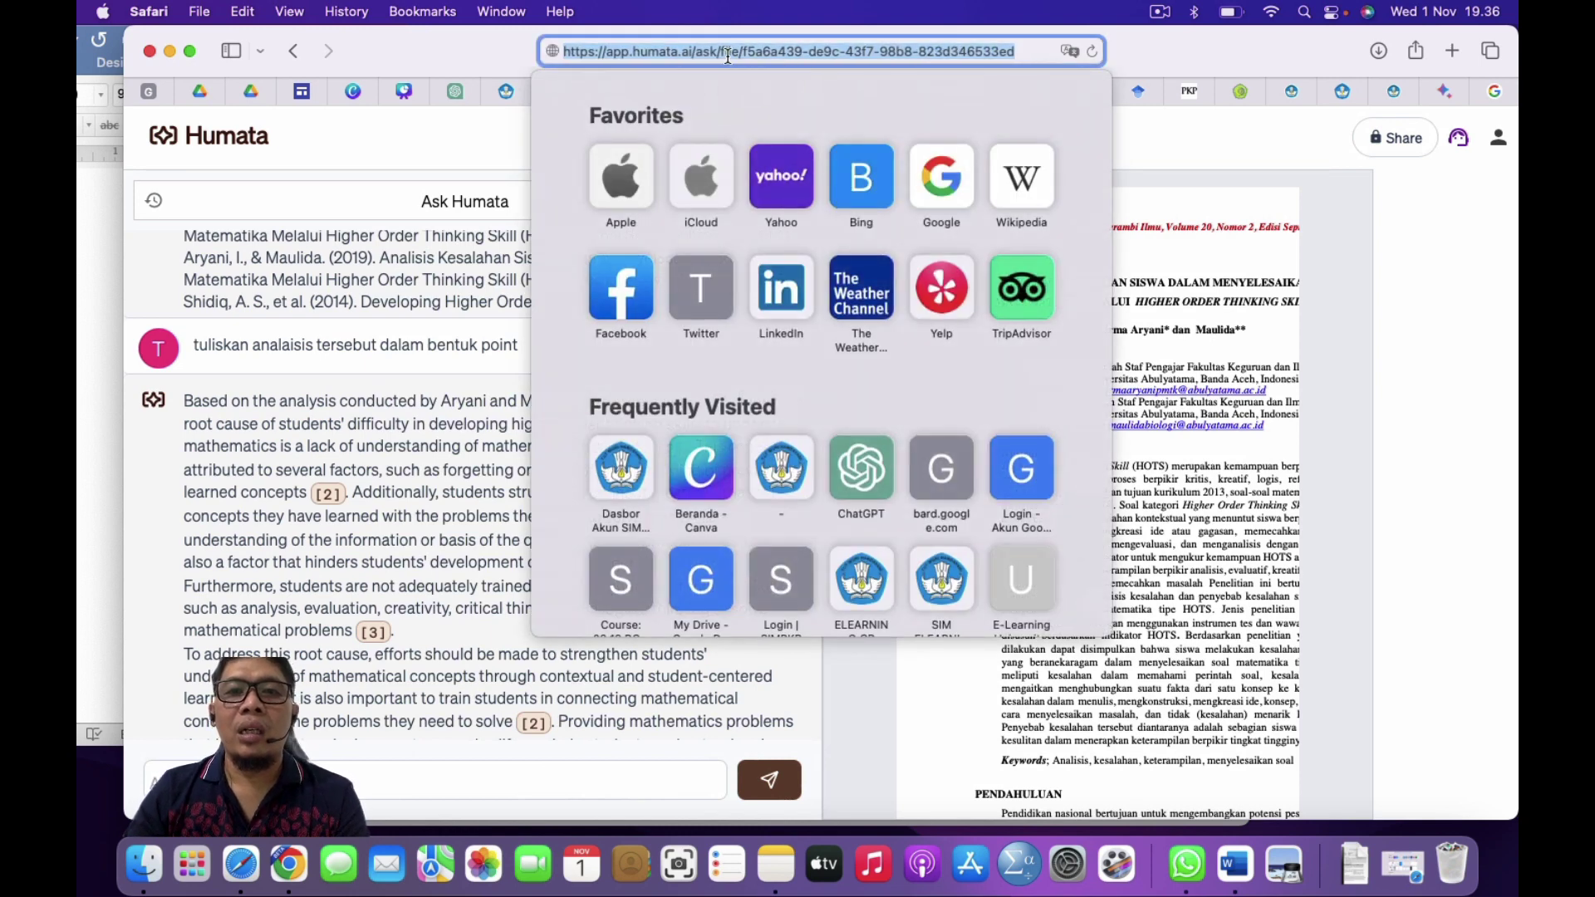
Step: Trim the address to app.humata.ai and ask about the Pekanbaru creative-thinking PDF from All Files
{"action": "left_click_drag", "start_coordinate": [722, 52], "coordinate": [773, 139]}
{"action": "key", "text": "BackSpace"}
{"action": "key", "text": "BackSpace"}
{"action": "key", "text": "BackSpace"}
{"action": "key", "text": "BackSpace"}
{"action": "key", "text": "BackSpace"}
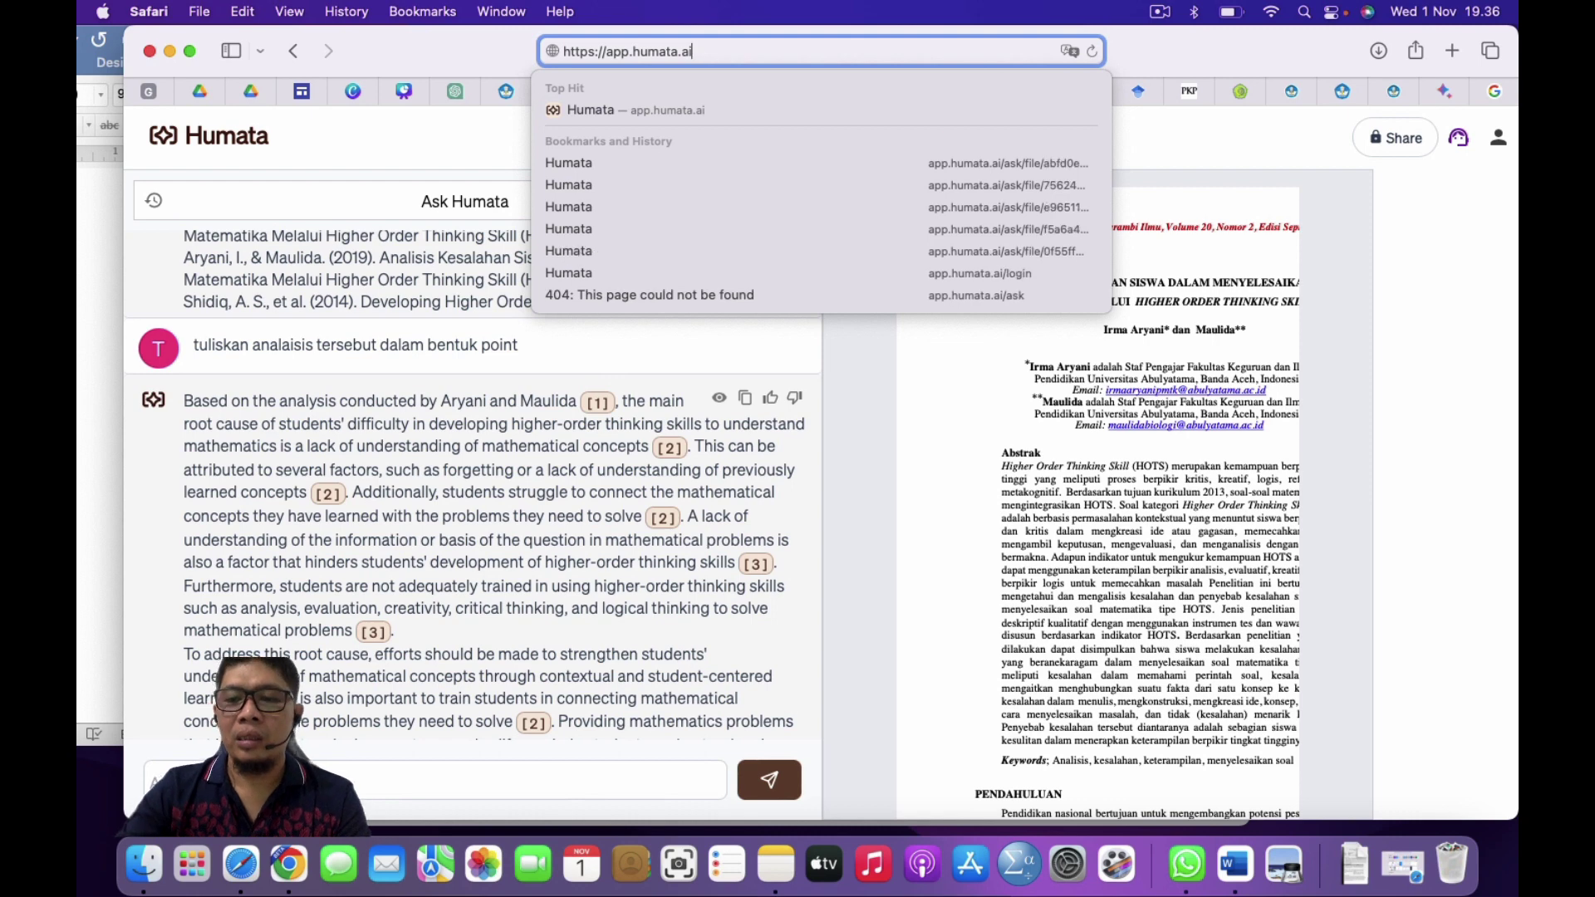
{"action": "key", "text": "Return"}
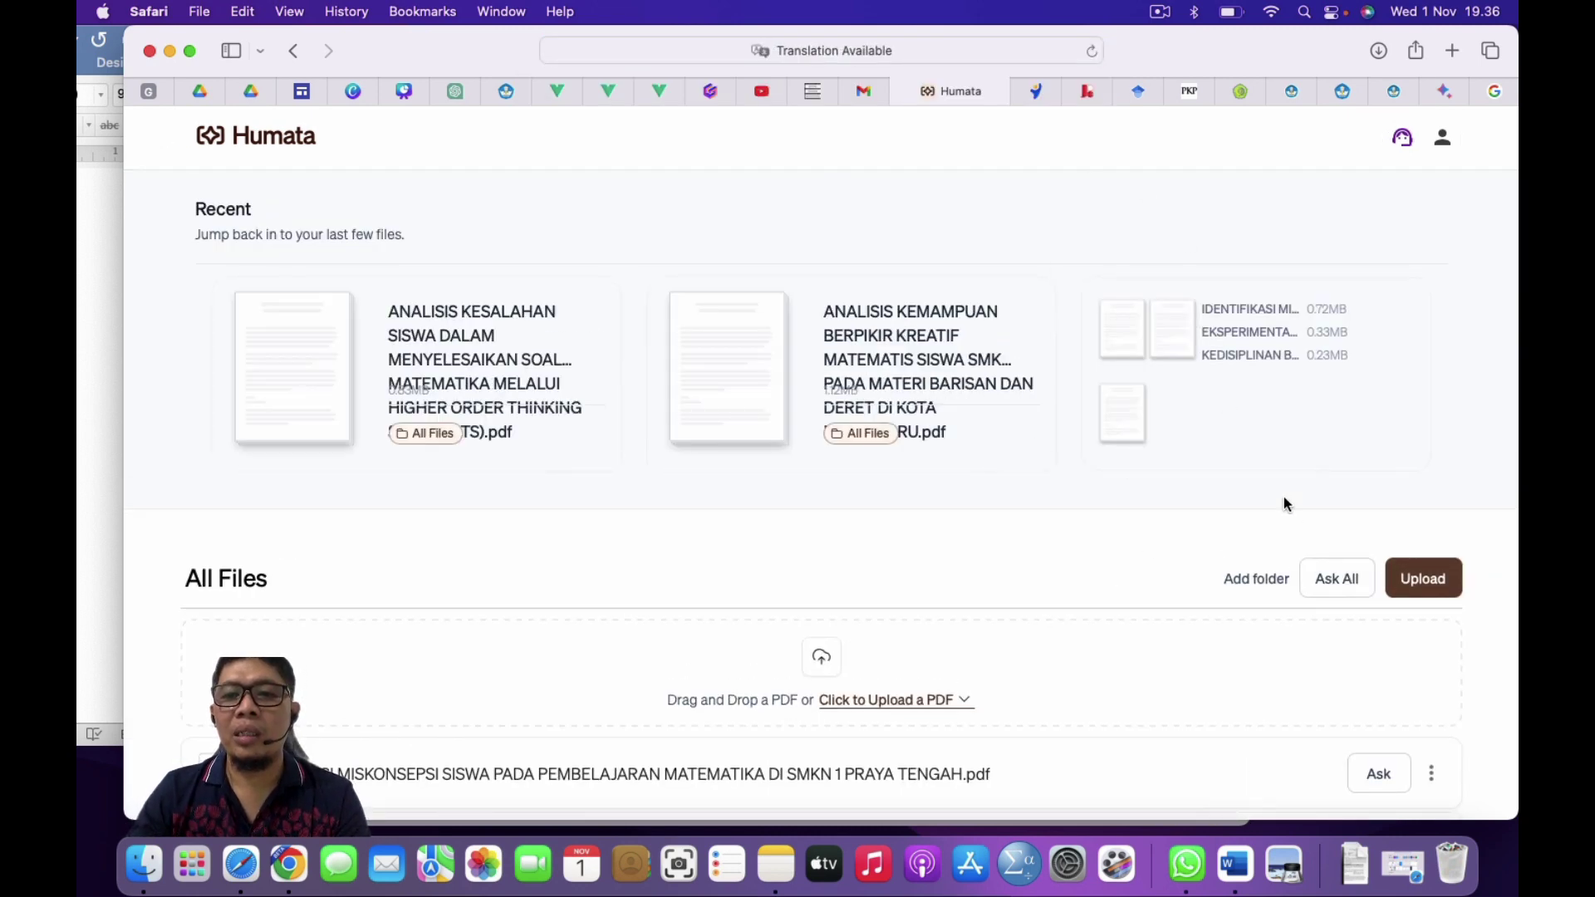
{"action": "scroll", "coordinate": [1284, 497], "scroll_direction": "down", "scroll_amount": 5}
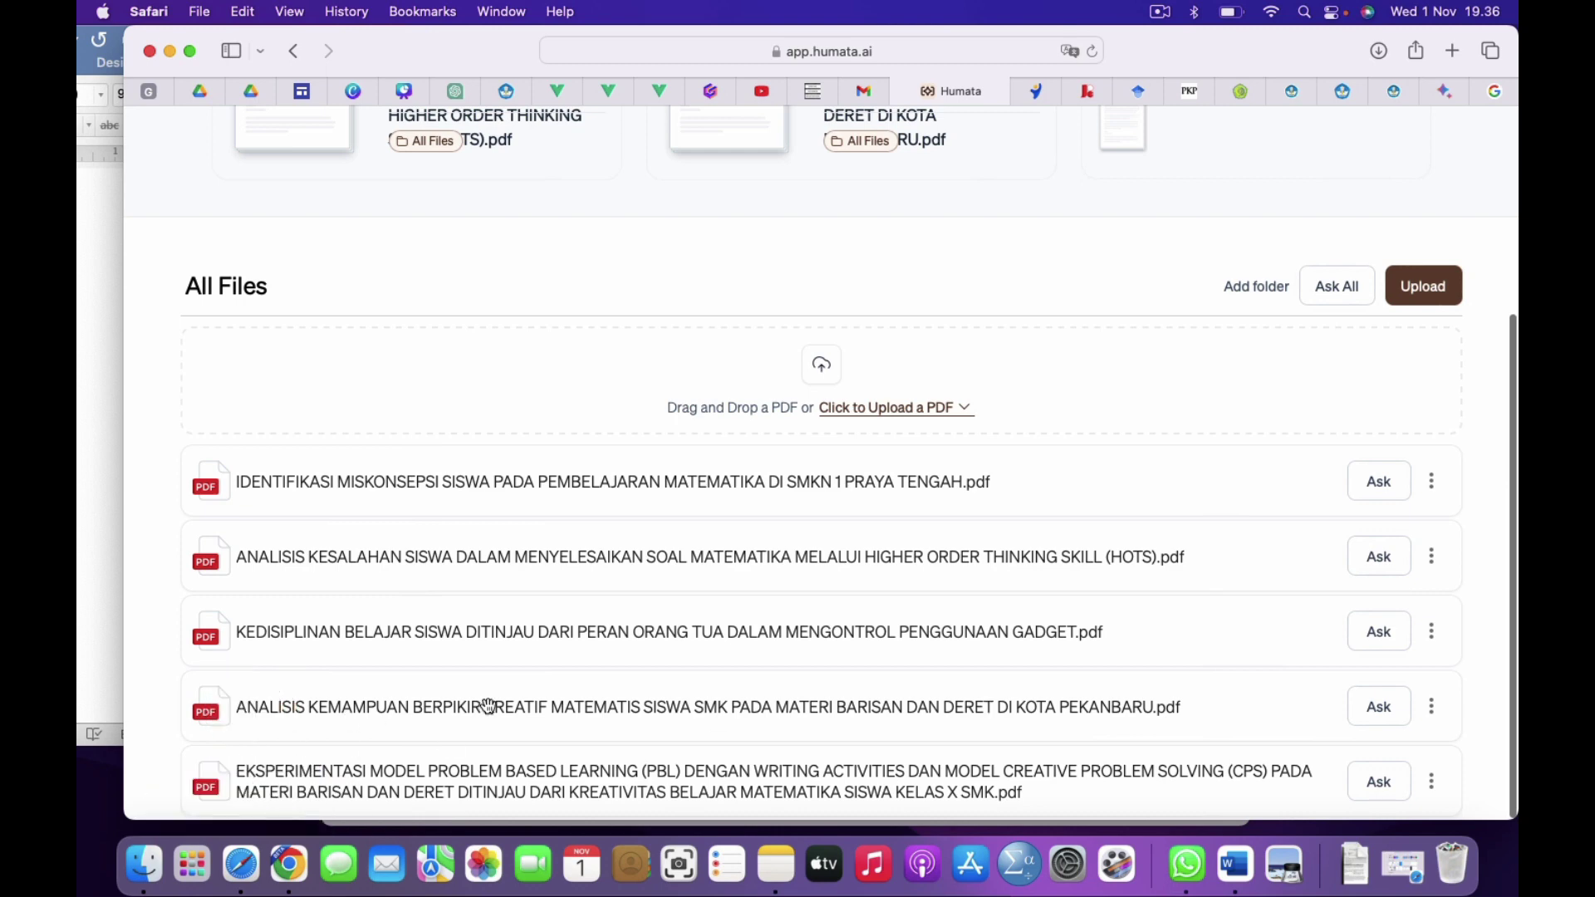
{"action": "left_click", "coordinate": [1381, 707]}
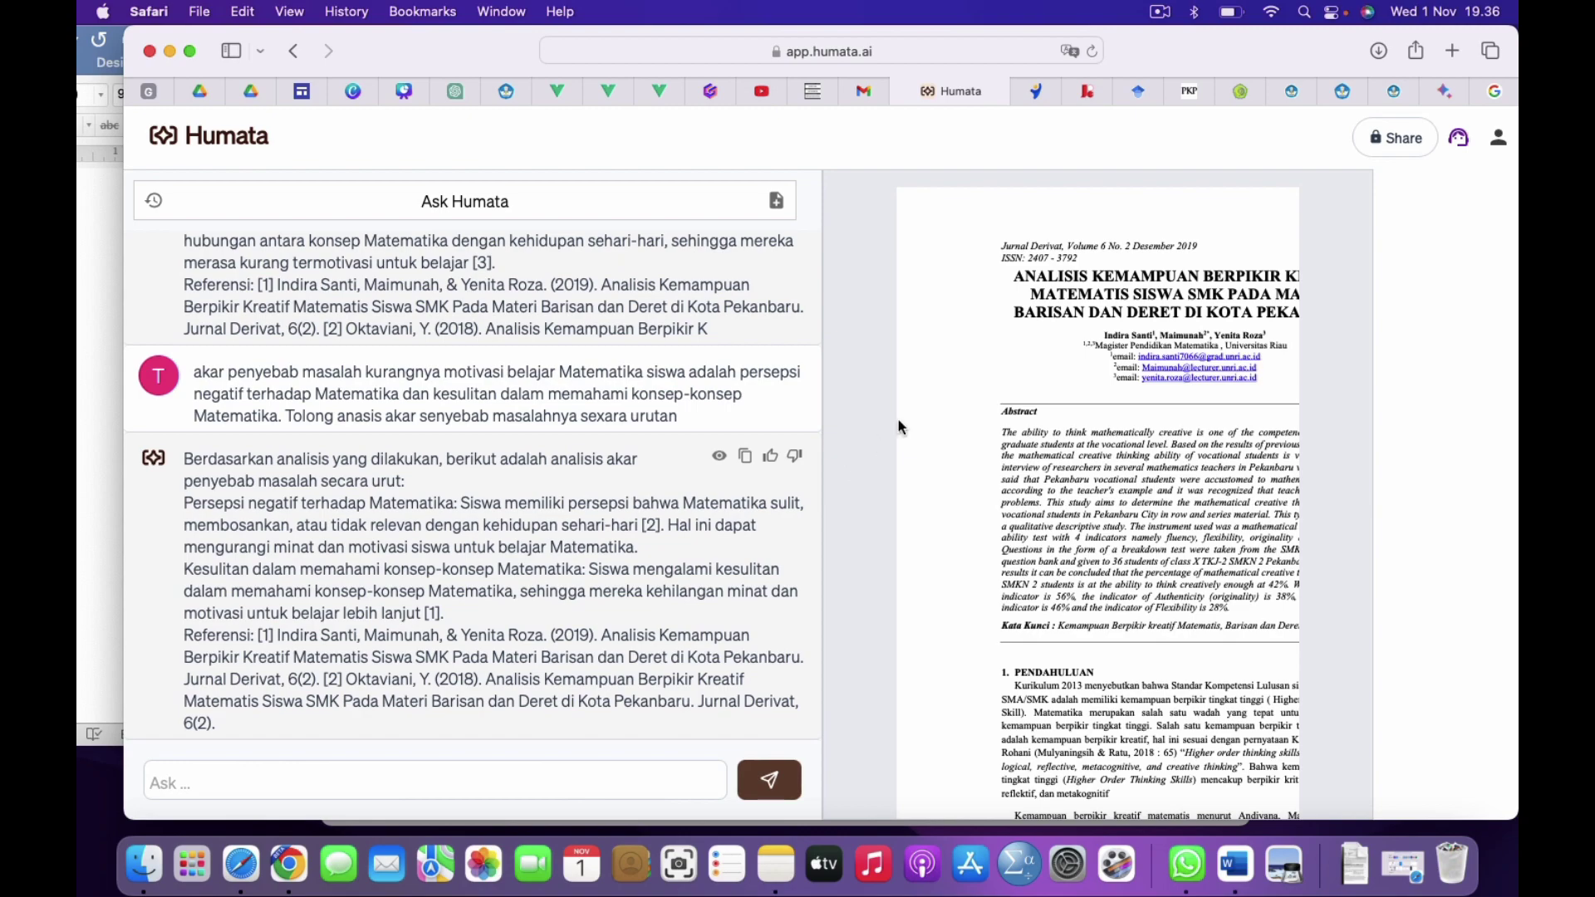
Step: Widen the browser window leftward and scroll to Humata's answer on low-motivation root causes
{"action": "key", "text": "super+shift+backslash"}
{"action": "left_click", "coordinate": [1299, 436]}
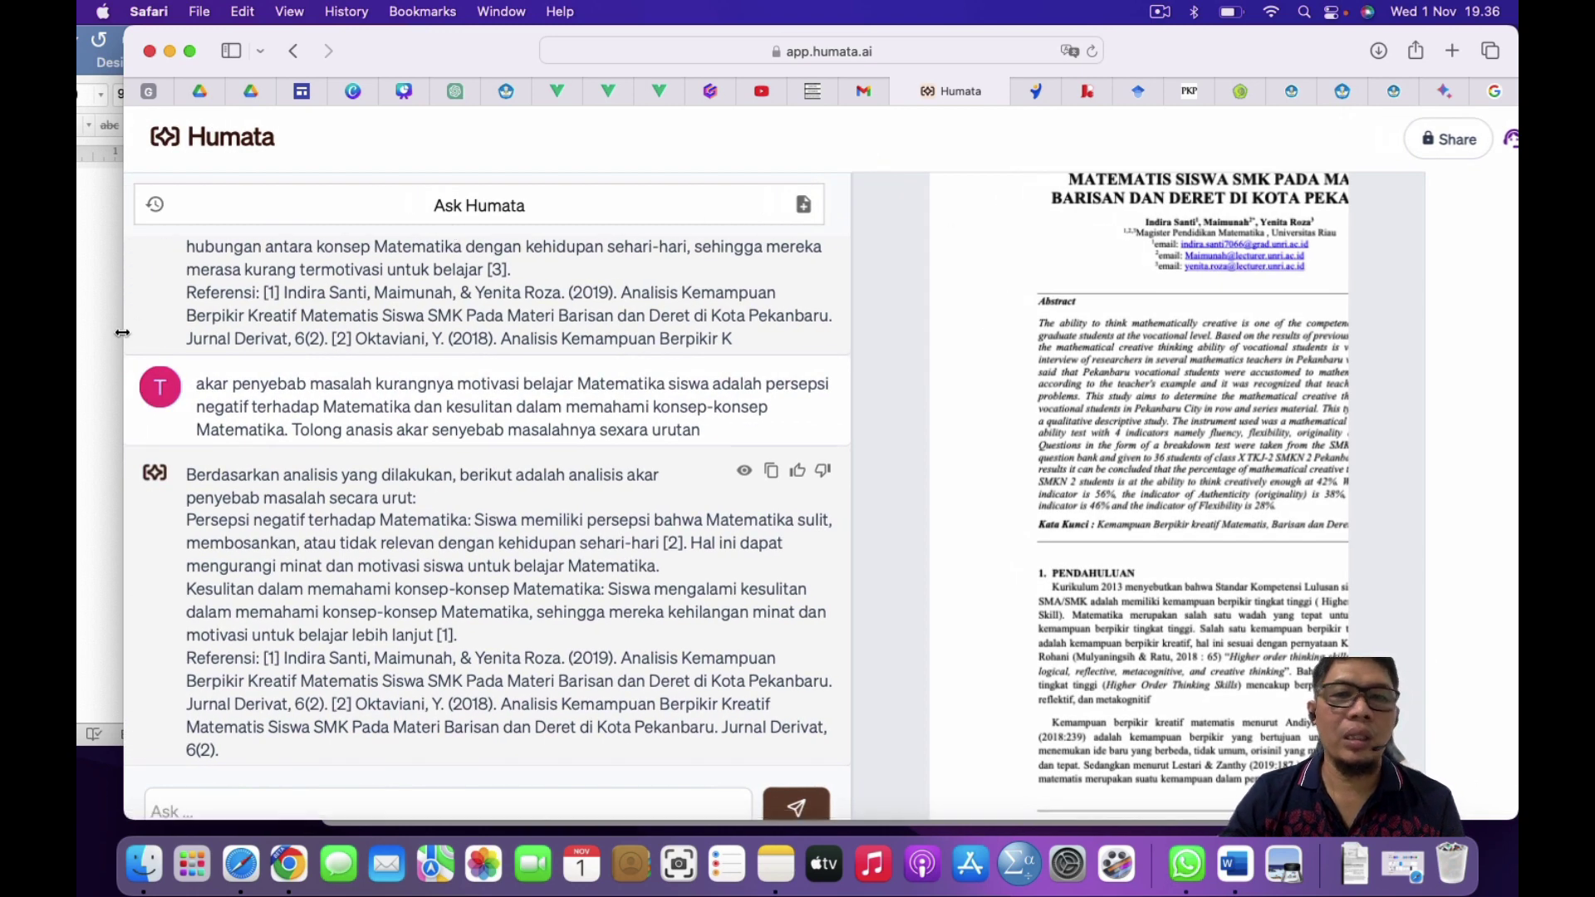
{"action": "left_click_drag", "start_coordinate": [121, 333], "coordinate": [78, 332]}
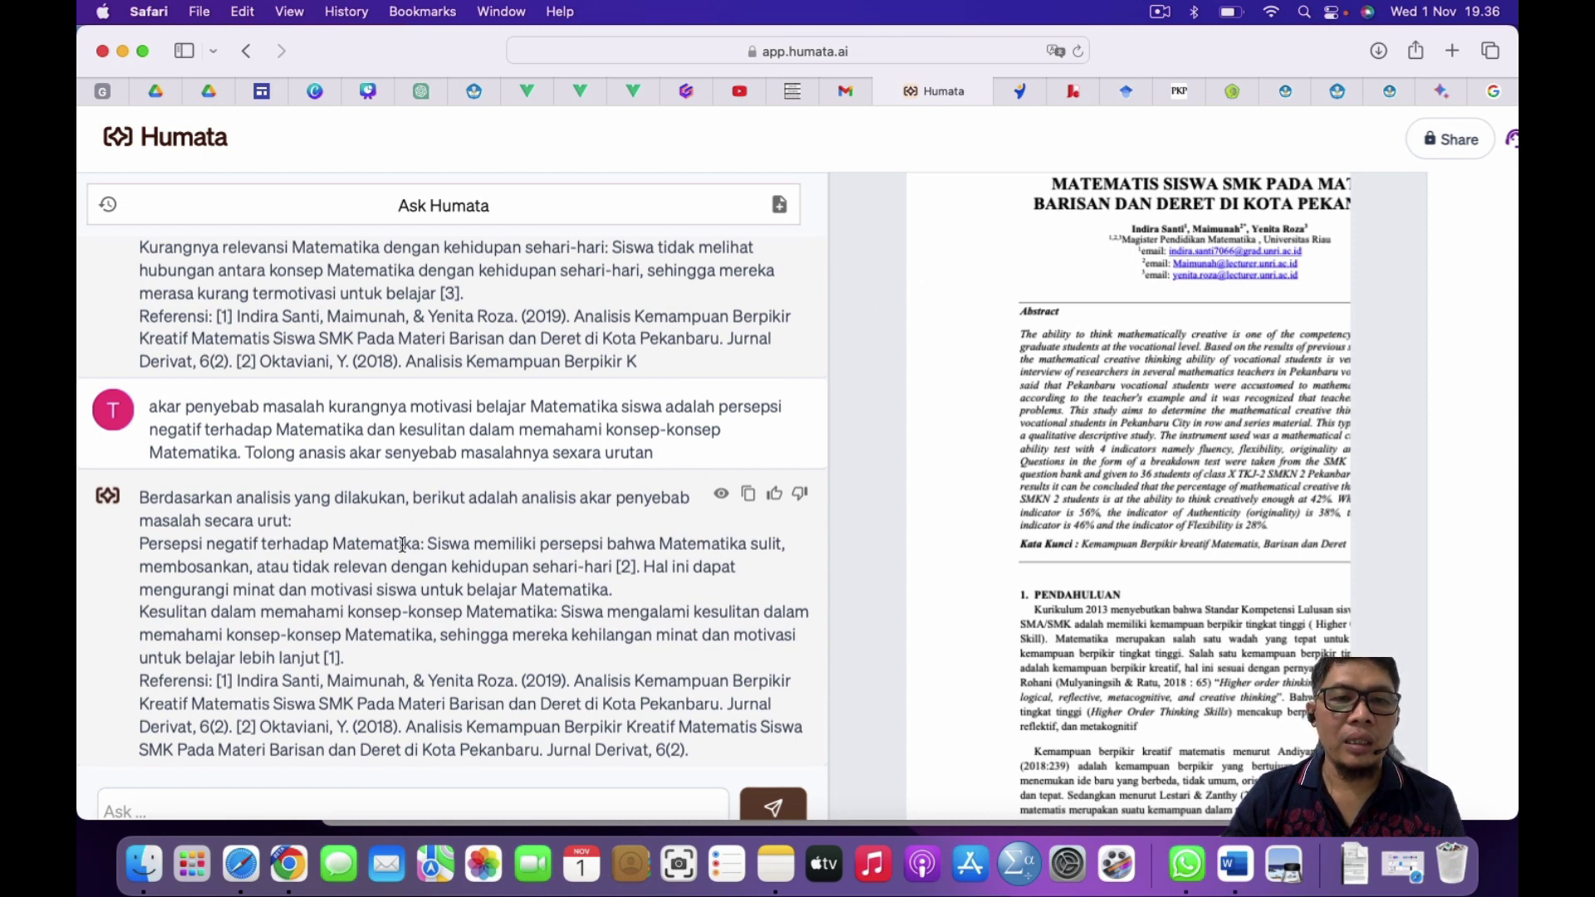
{"action": "scroll", "coordinate": [415, 553], "scroll_direction": "down", "scroll_amount": 1}
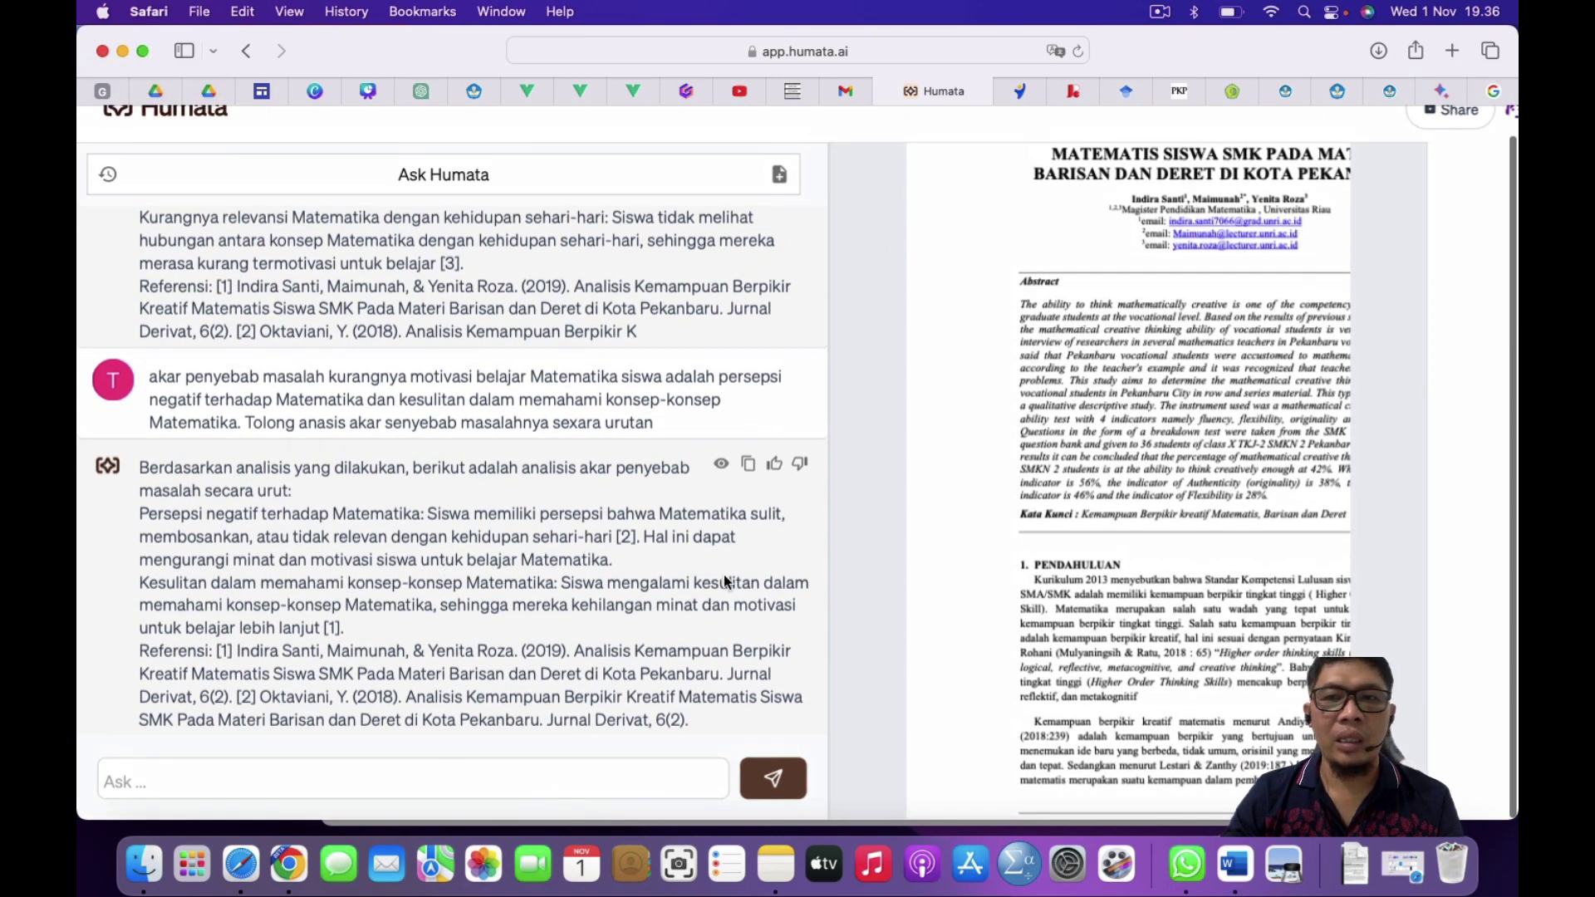
{"action": "left_click_drag", "start_coordinate": [1205, 63], "coordinate": [1209, 108]}
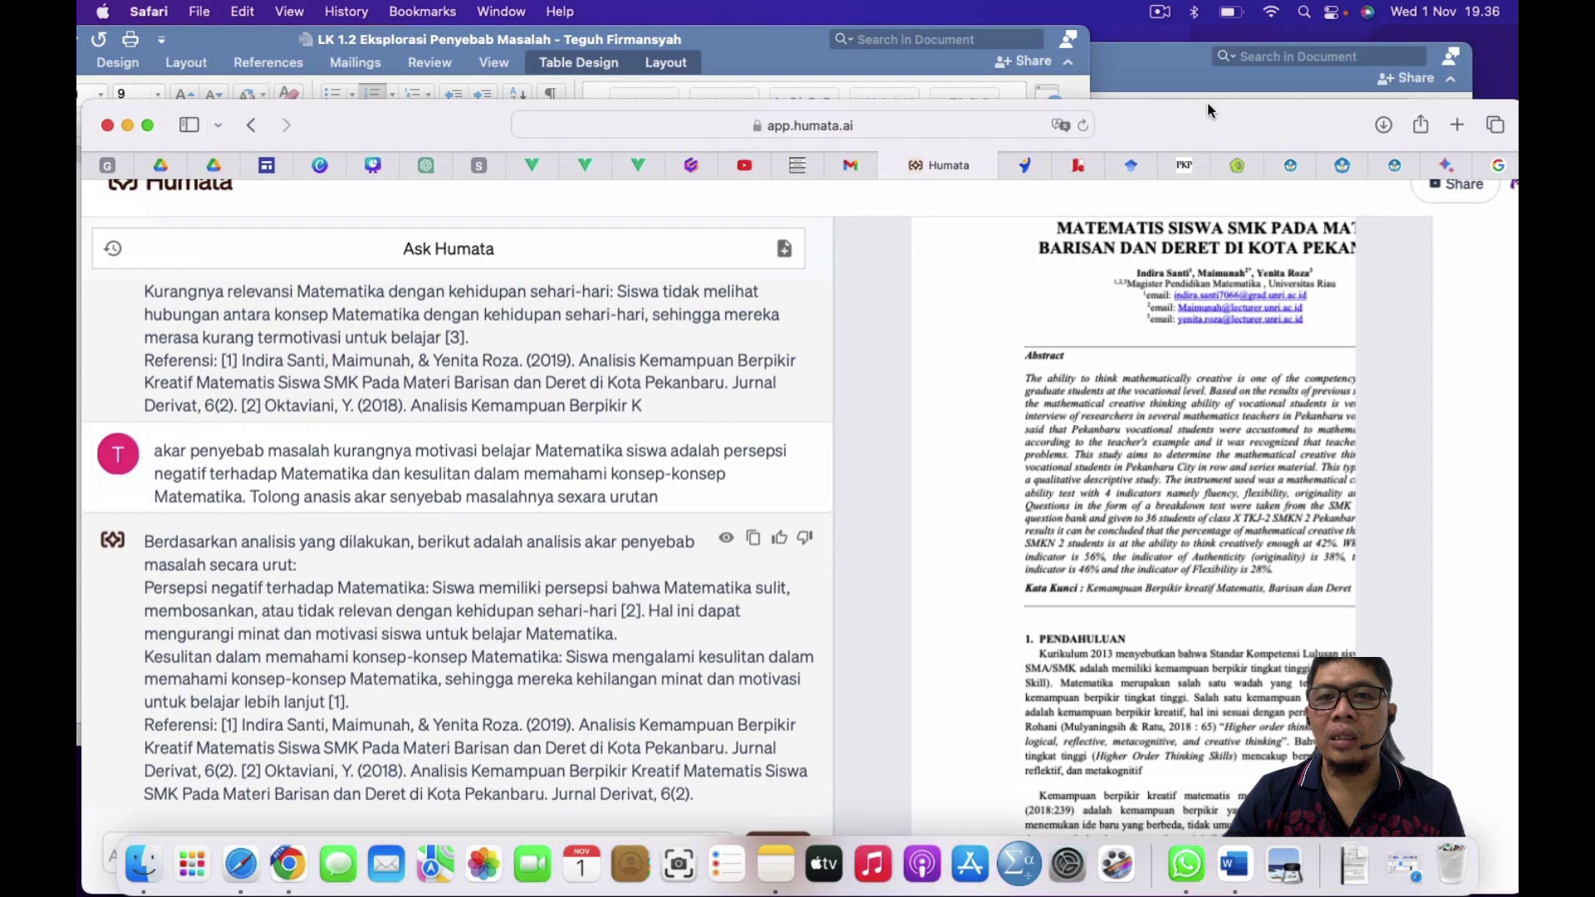
Step: Select LK 2.1's column (4) Alternatif Solusi instructions through the sources sentence, then bring LK 1.2 forward
{"action": "left_click", "coordinate": [778, 48]}
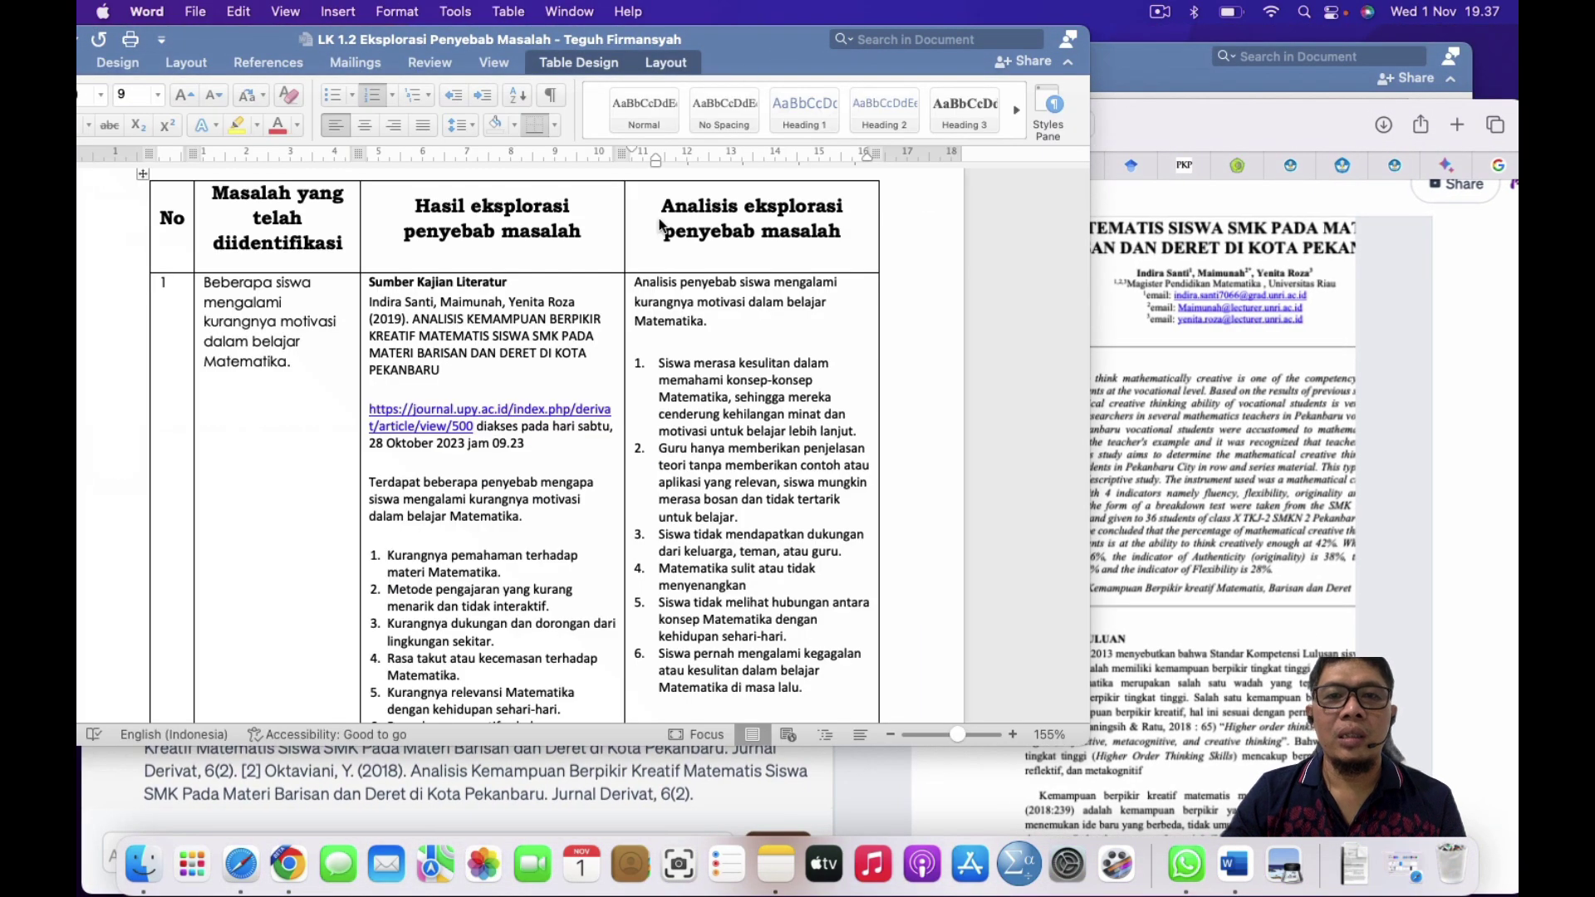
{"action": "left_click", "coordinate": [1163, 83]}
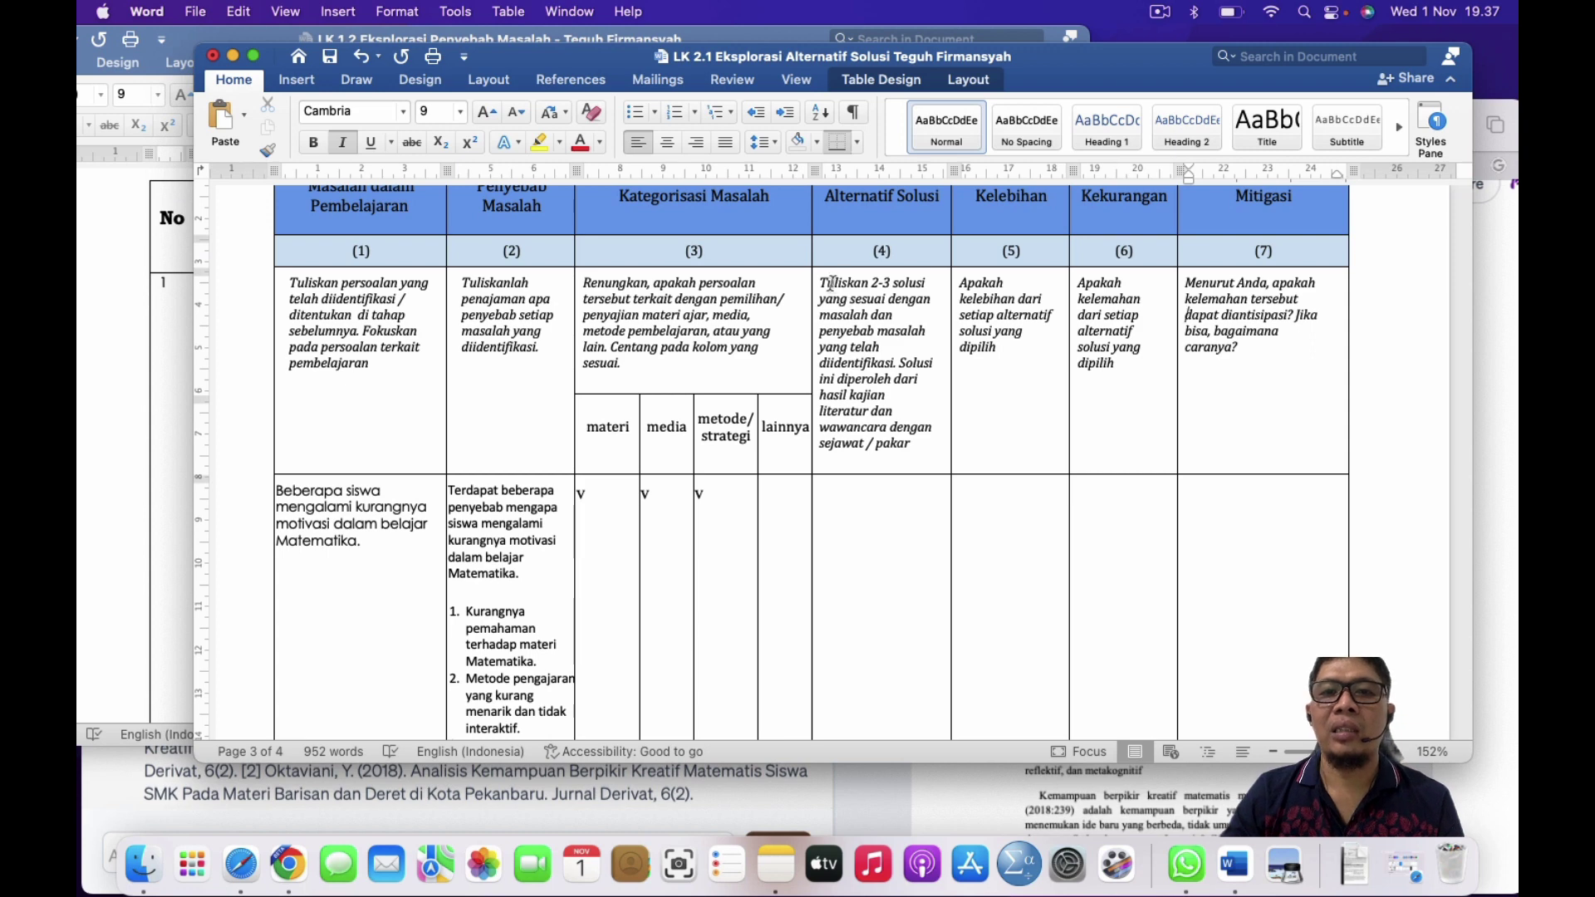
{"action": "left_click_drag", "start_coordinate": [821, 282], "coordinate": [887, 359]}
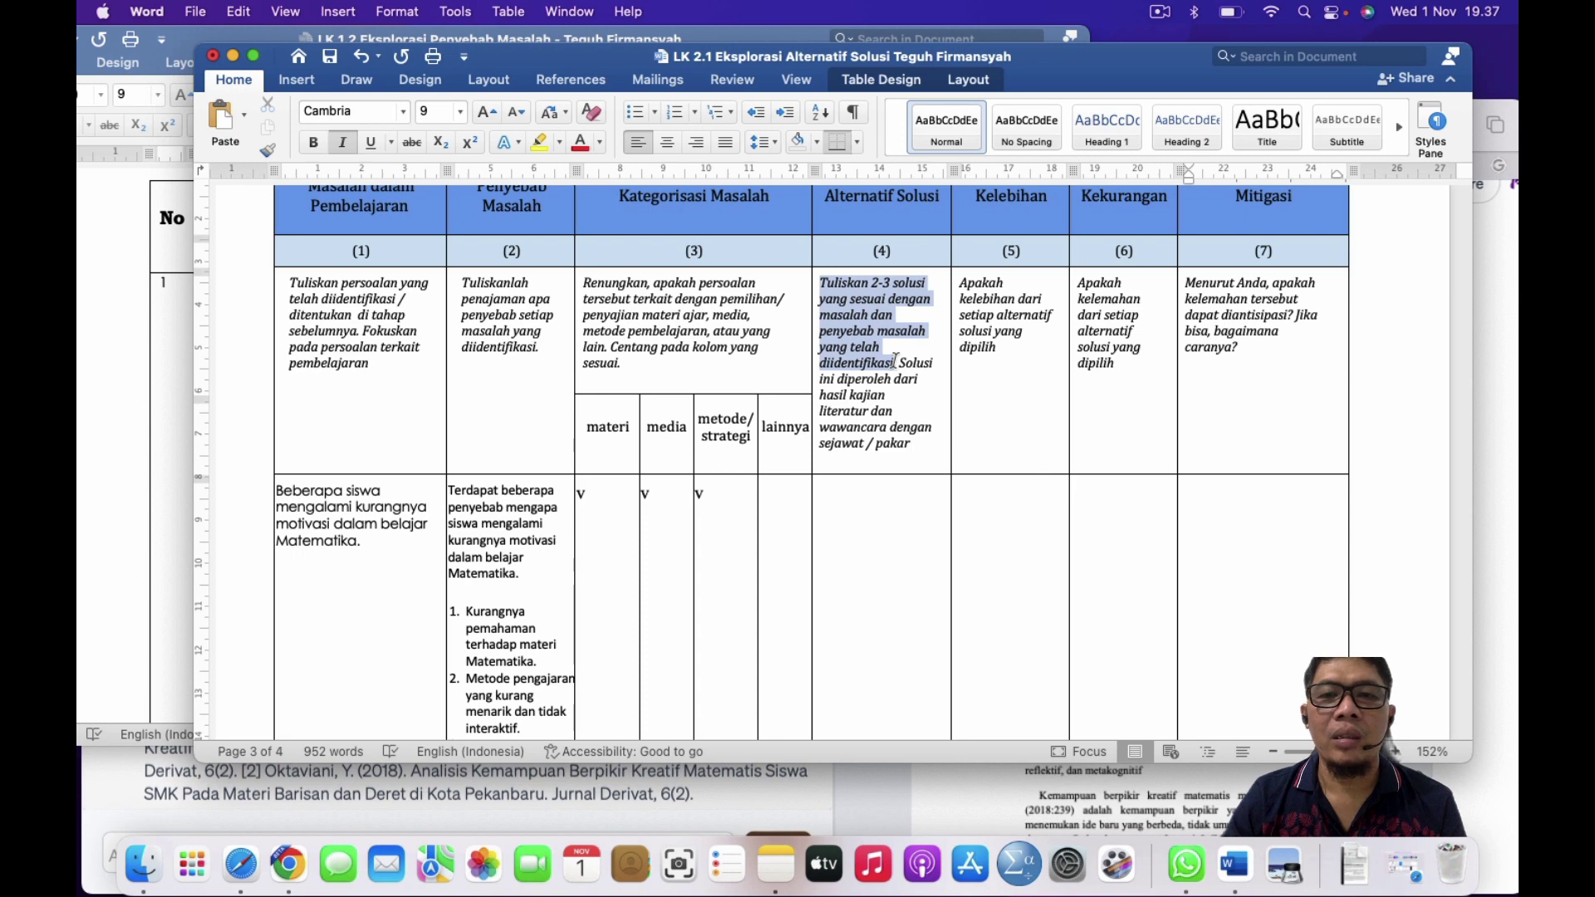
{"action": "left_click_drag", "start_coordinate": [894, 363], "coordinate": [932, 427]}
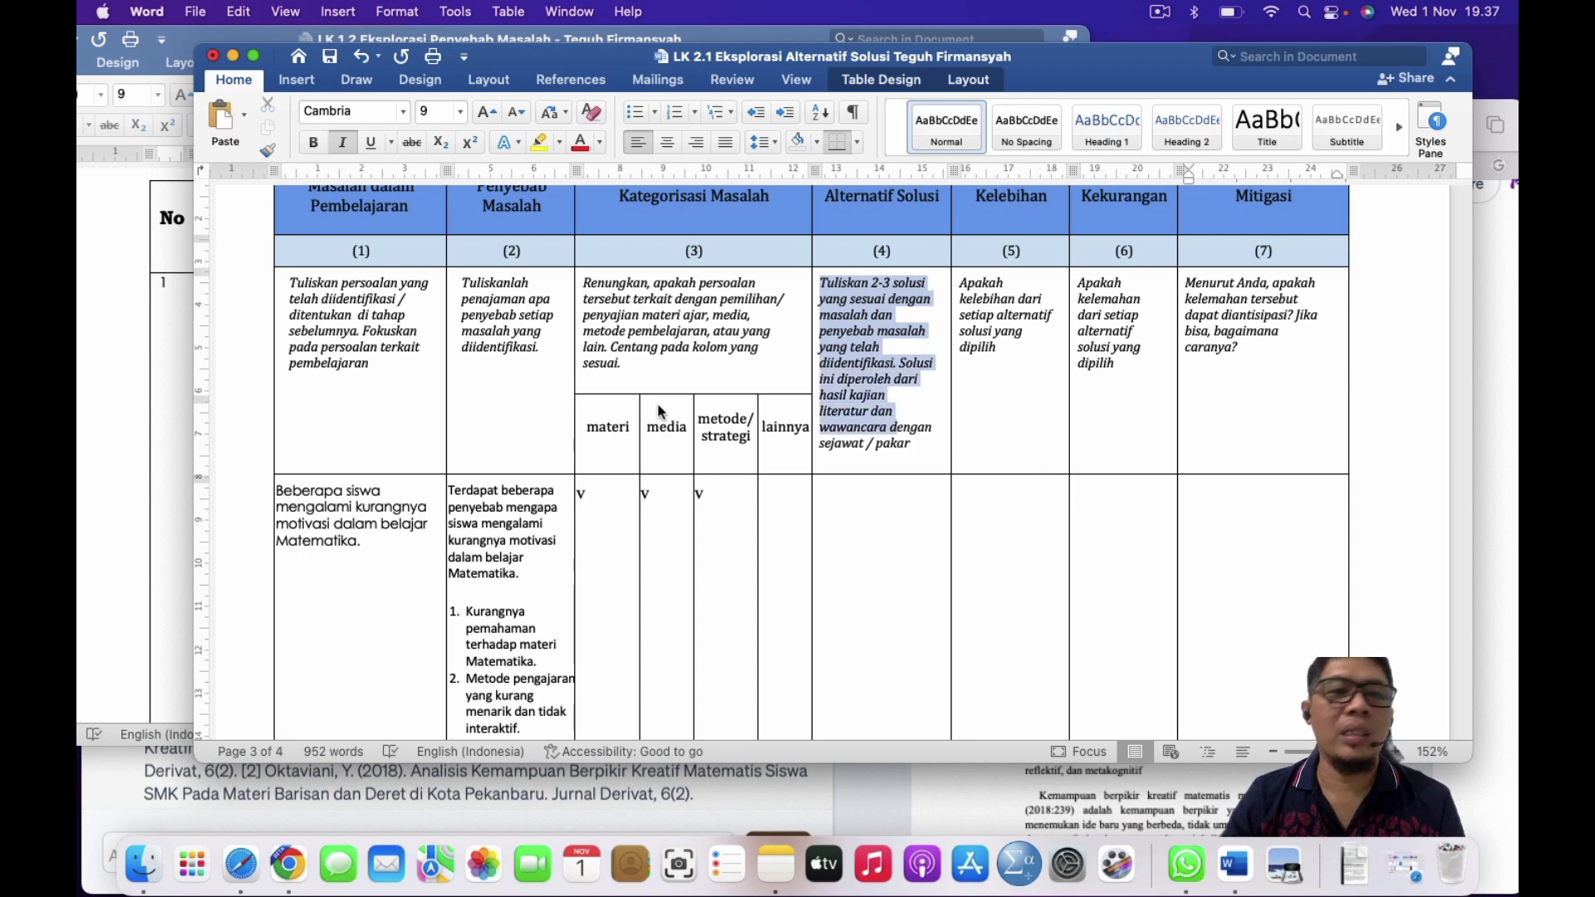
{"action": "left_click", "coordinate": [161, 456]}
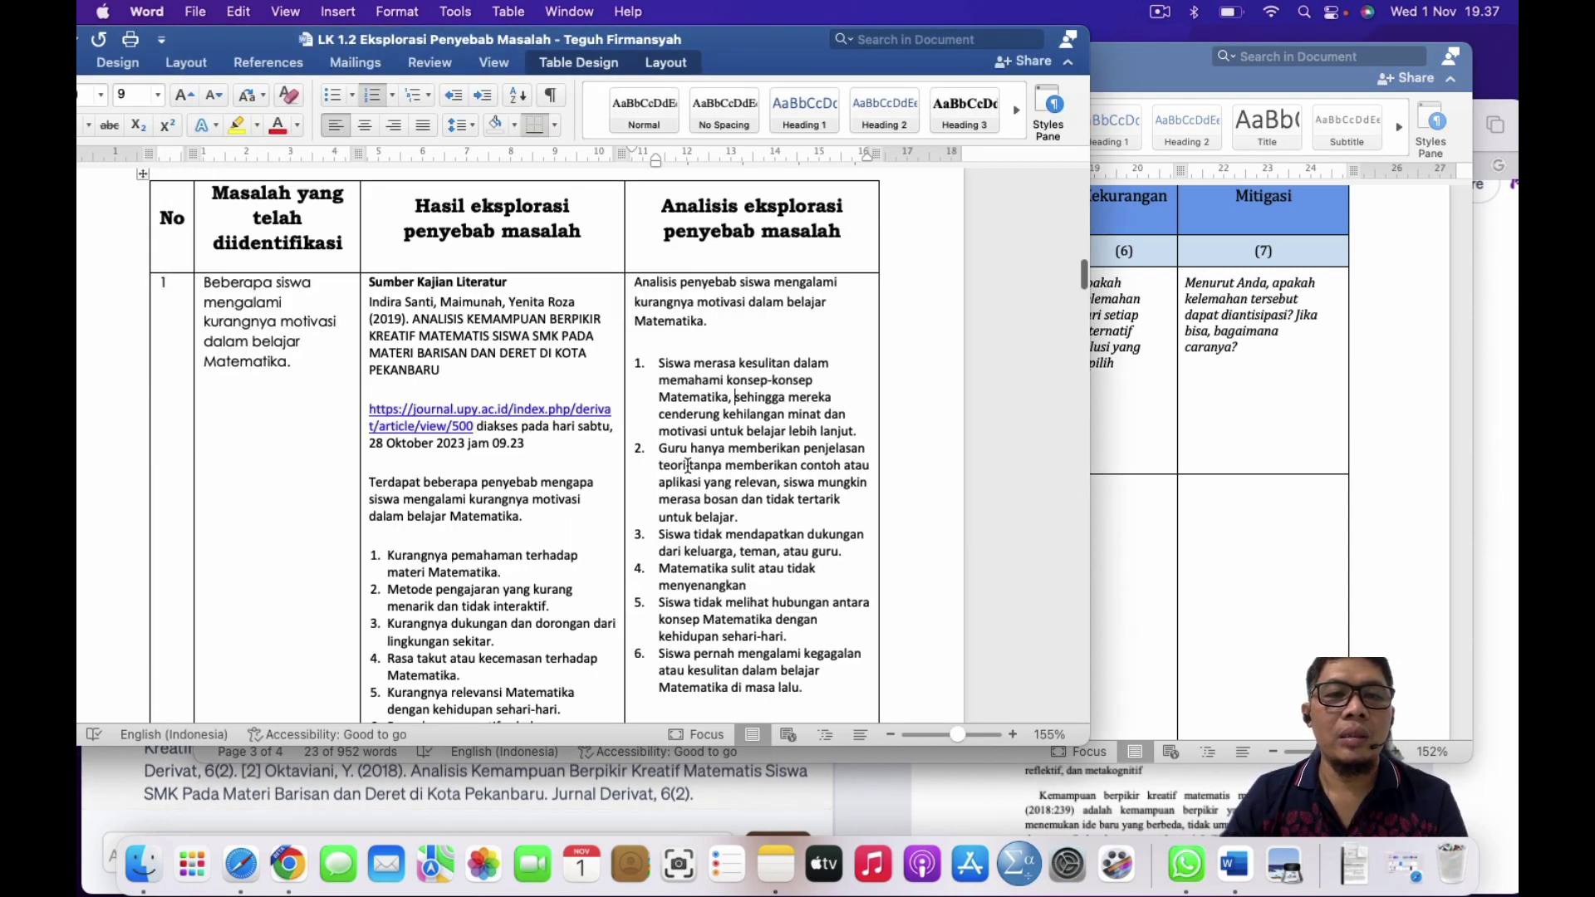
Step: Select LK 1.2's Analisis eksplorasi text down to the last bullet, then open the all-windows overview
{"action": "scroll", "coordinate": [714, 499], "scroll_direction": "down", "scroll_amount": 5}
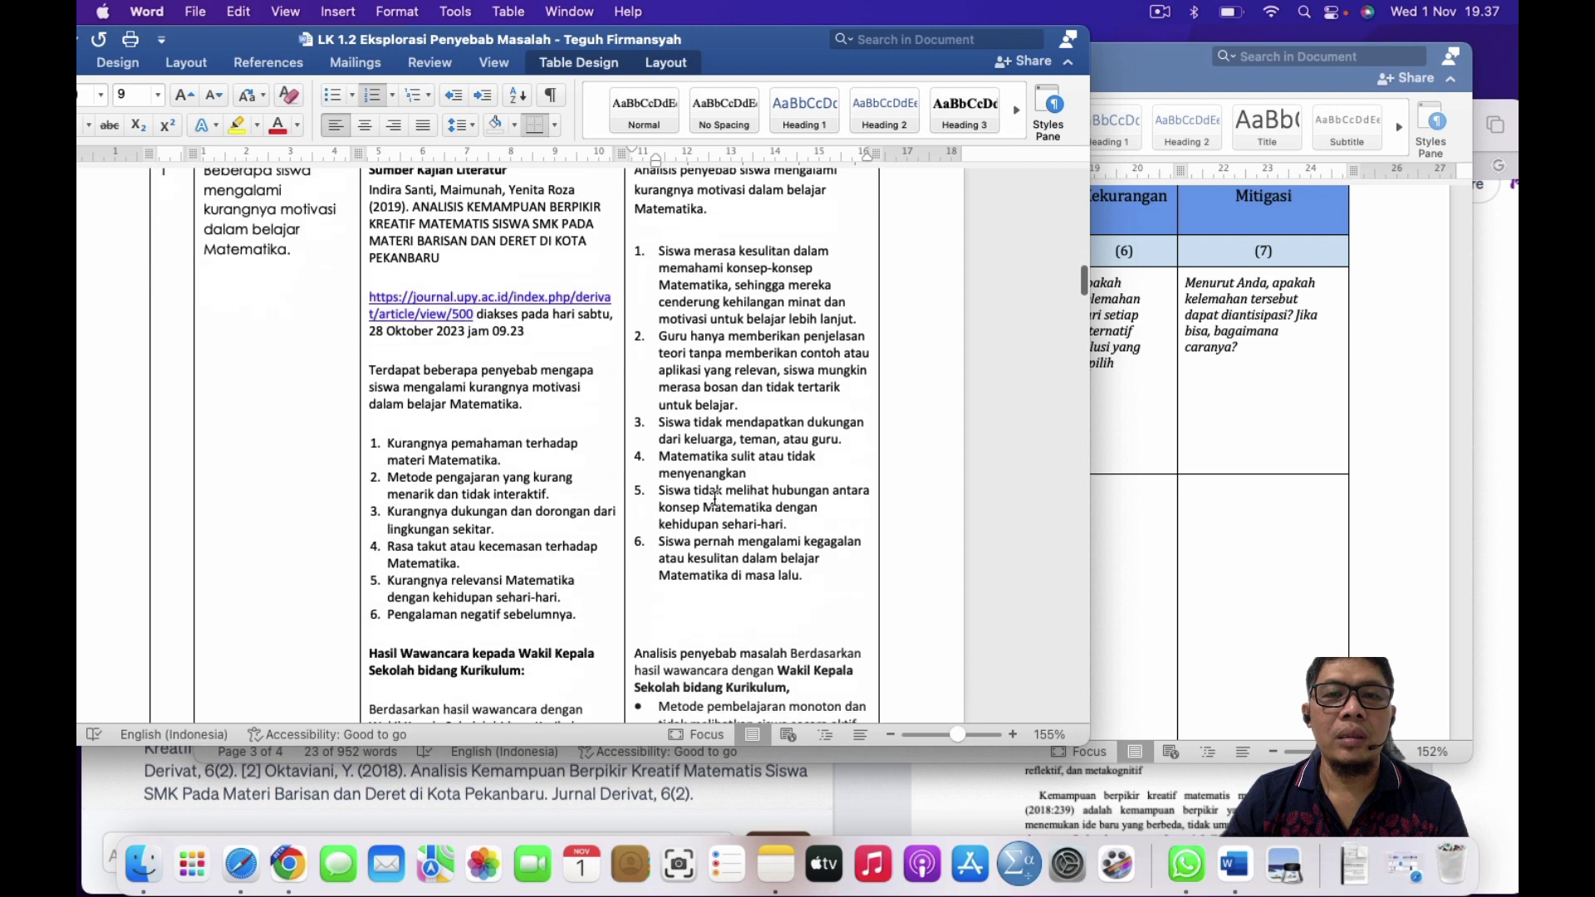
{"action": "scroll", "coordinate": [714, 498], "scroll_direction": "up", "scroll_amount": 5}
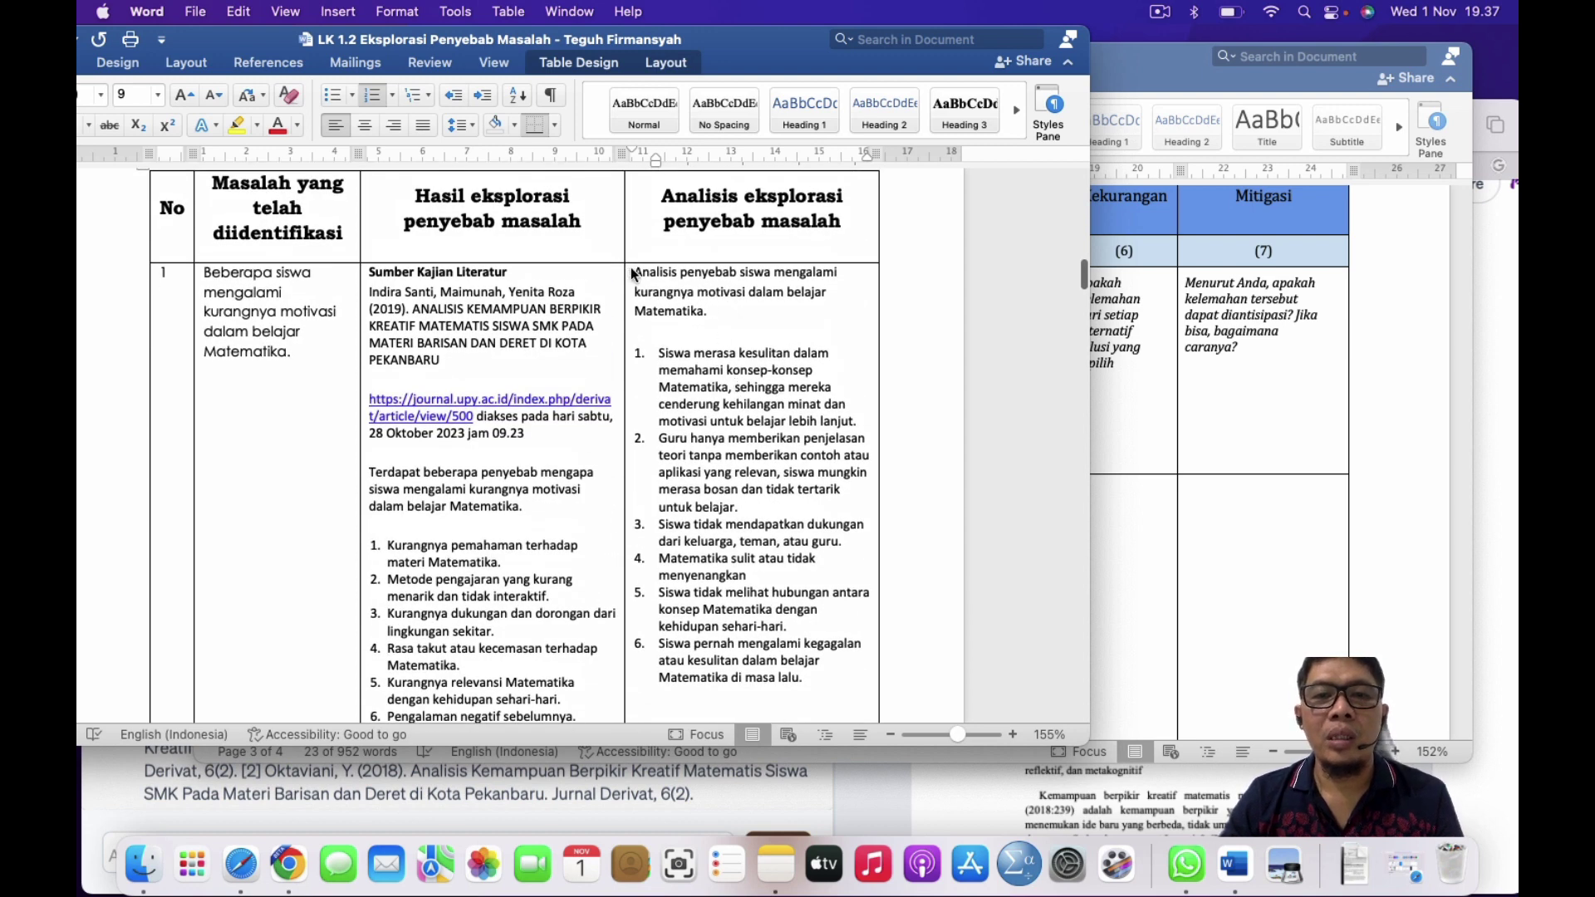
{"action": "left_click_drag", "start_coordinate": [635, 270], "coordinate": [731, 498]}
{"action": "scroll", "coordinate": [748, 482], "scroll_direction": "down", "scroll_amount": 20}
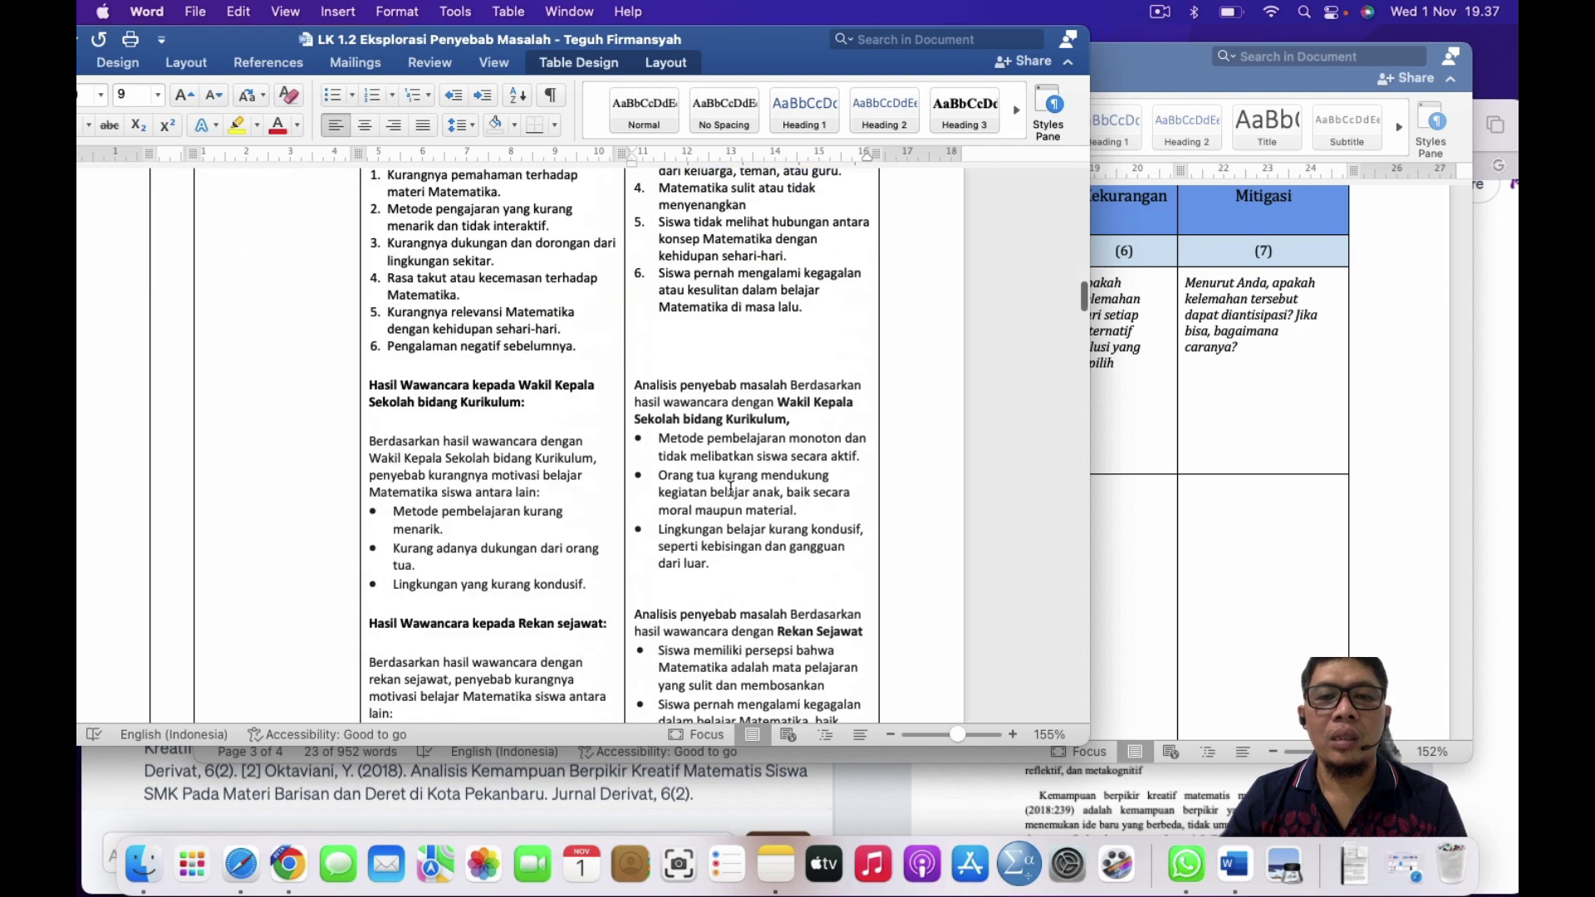
{"action": "left_click", "coordinate": [756, 478], "text": "shift"}
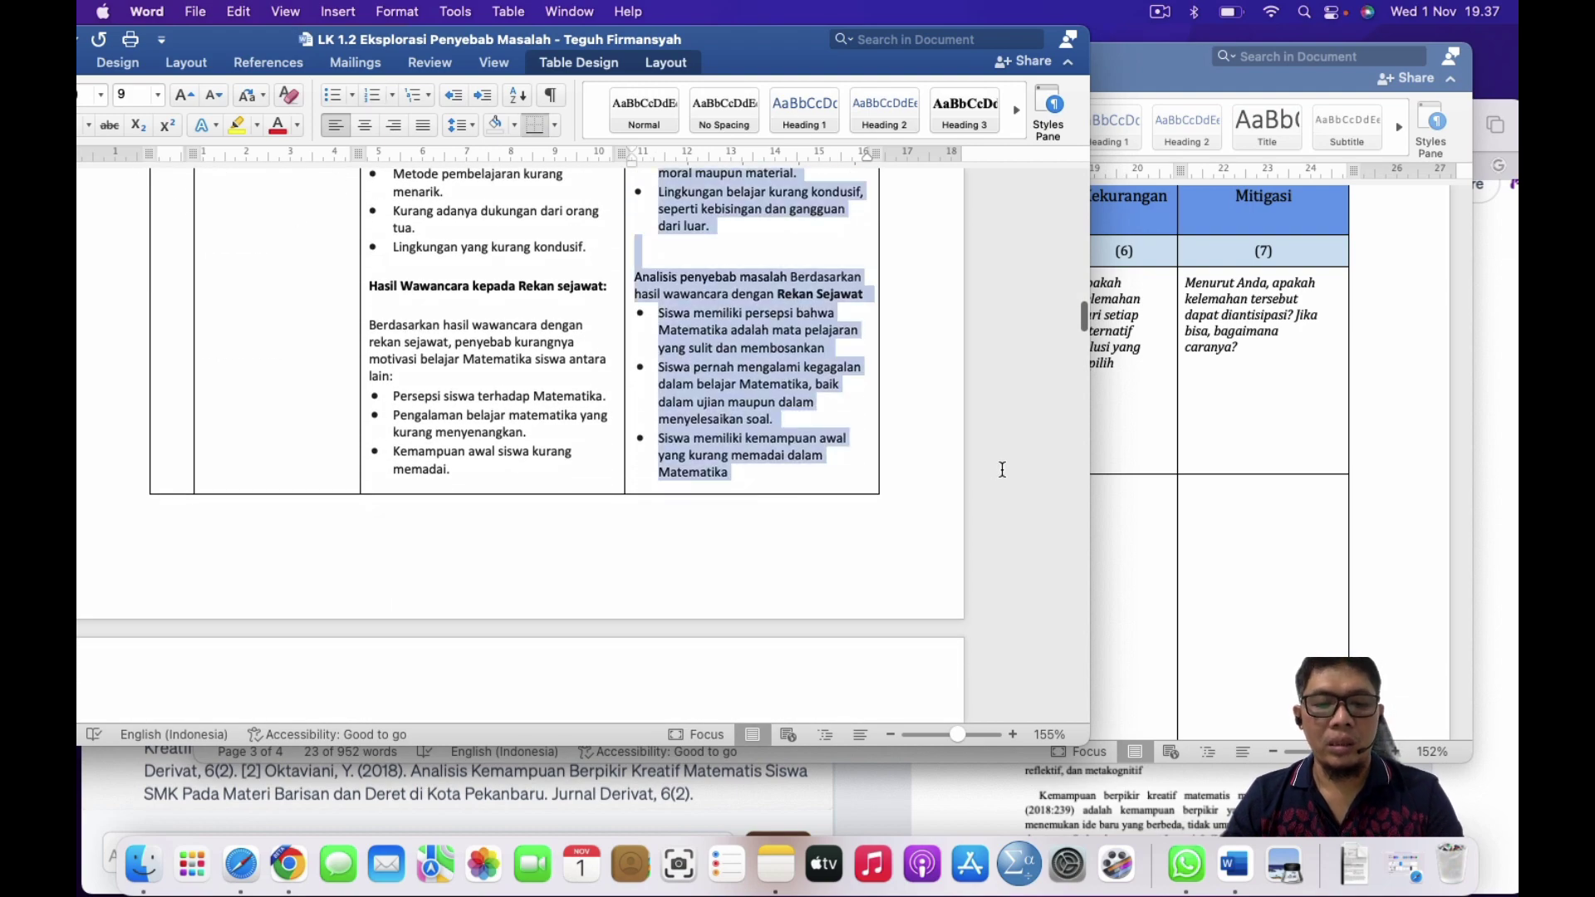
{"action": "left_click", "coordinate": [1198, 460]}
{"action": "key", "text": "ctrl+Up"}
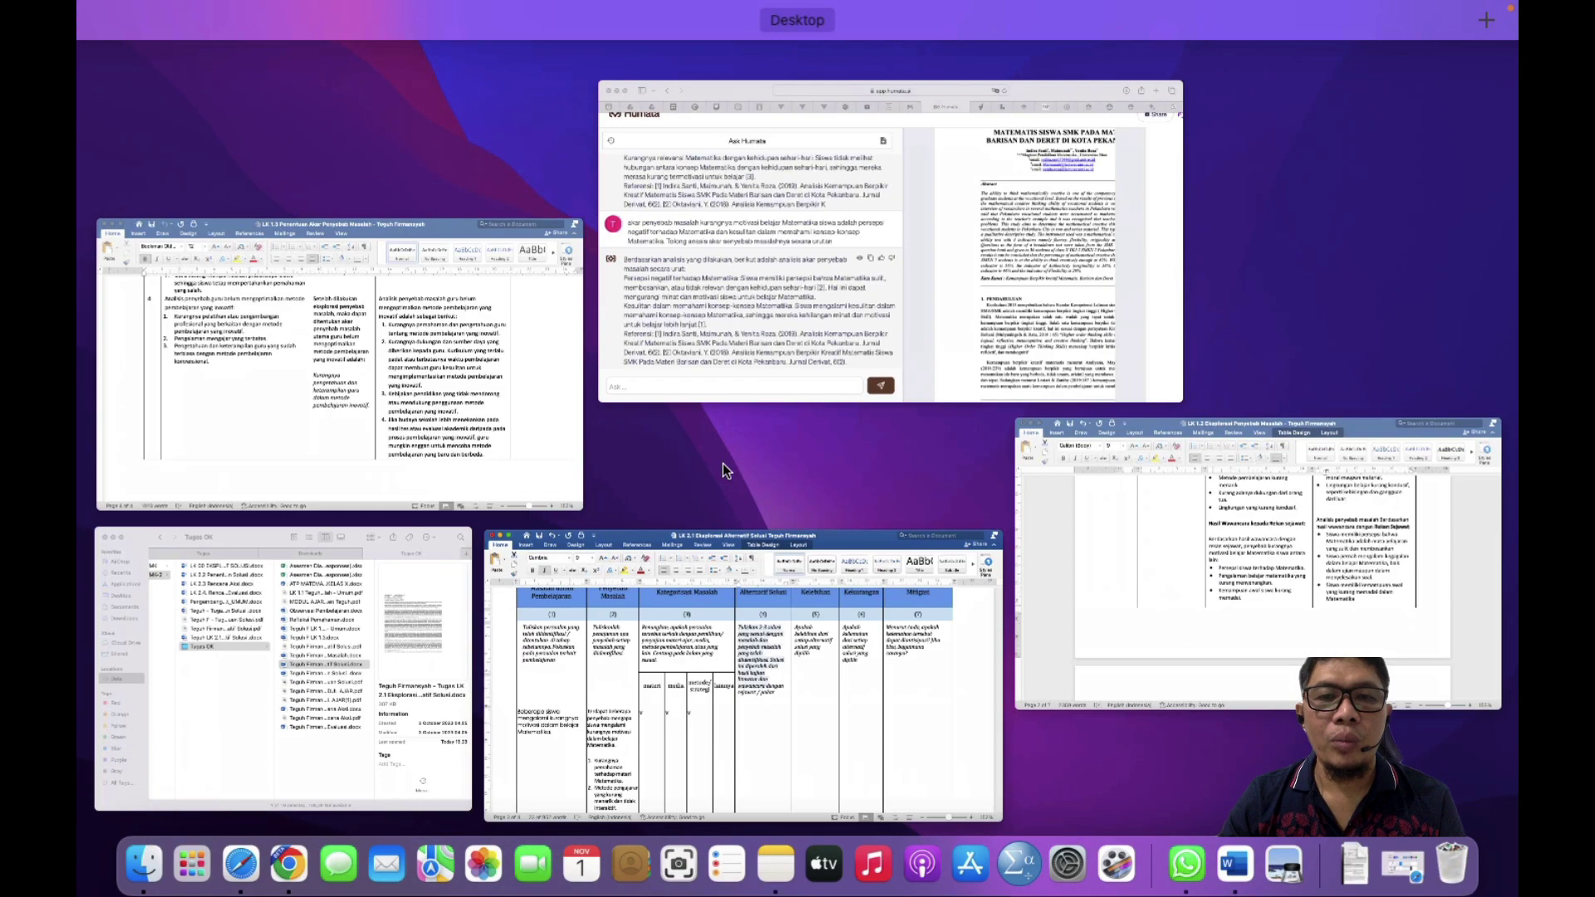
Step: Open the LK 1.3 root-cause worksheet from the window overview and scroll its table
{"action": "left_click", "coordinate": [624, 694]}
{"action": "key", "text": "ctrl+Up"}
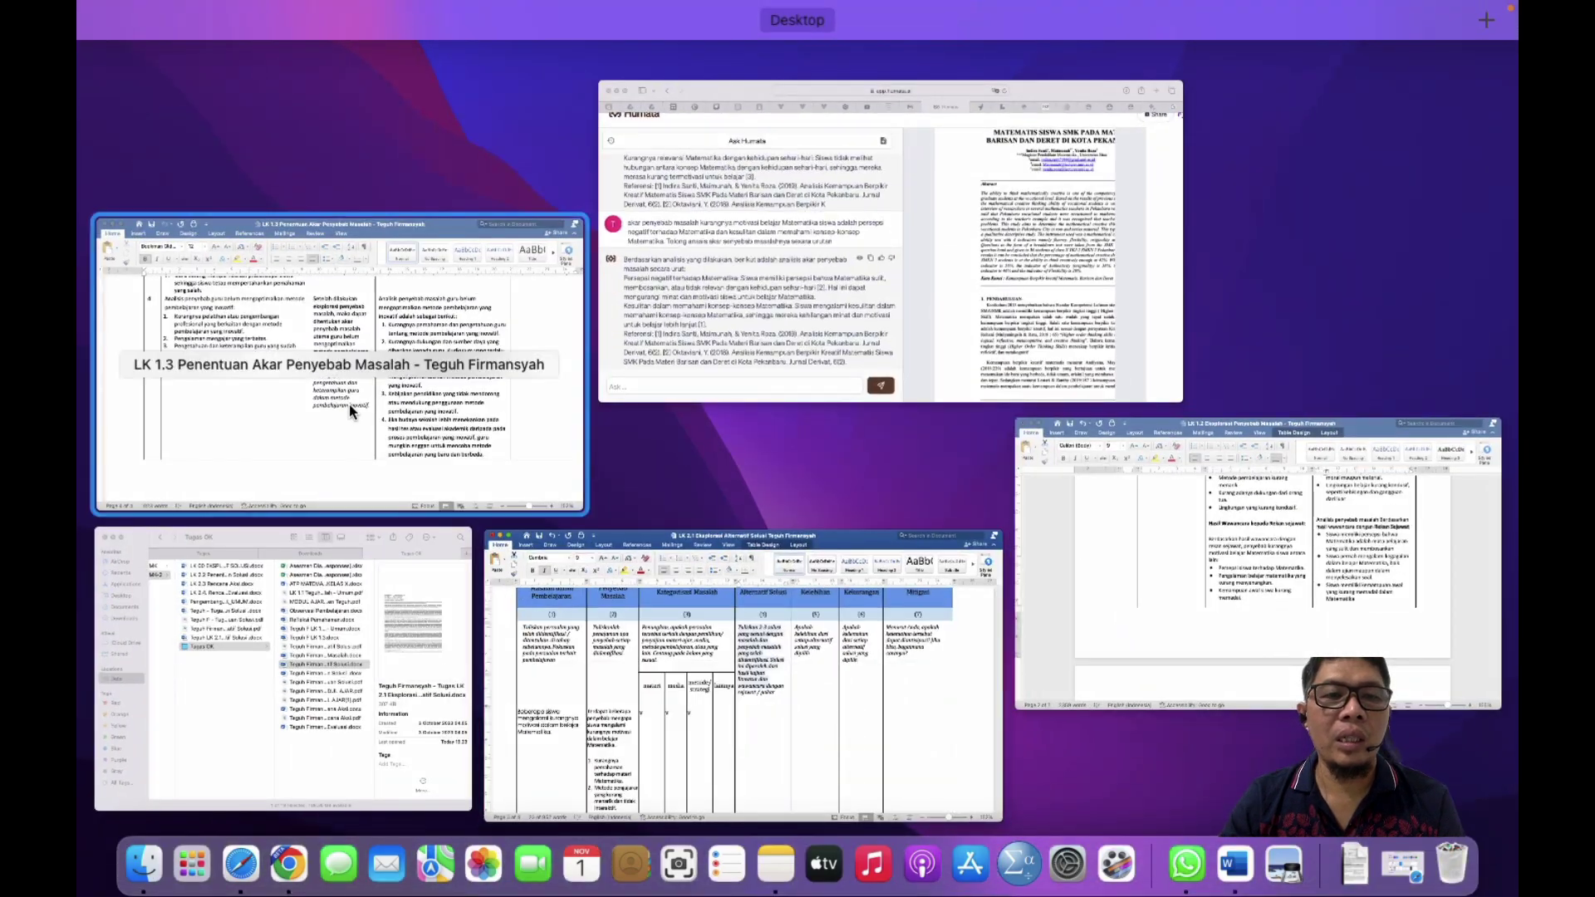
{"action": "left_click", "coordinate": [349, 404]}
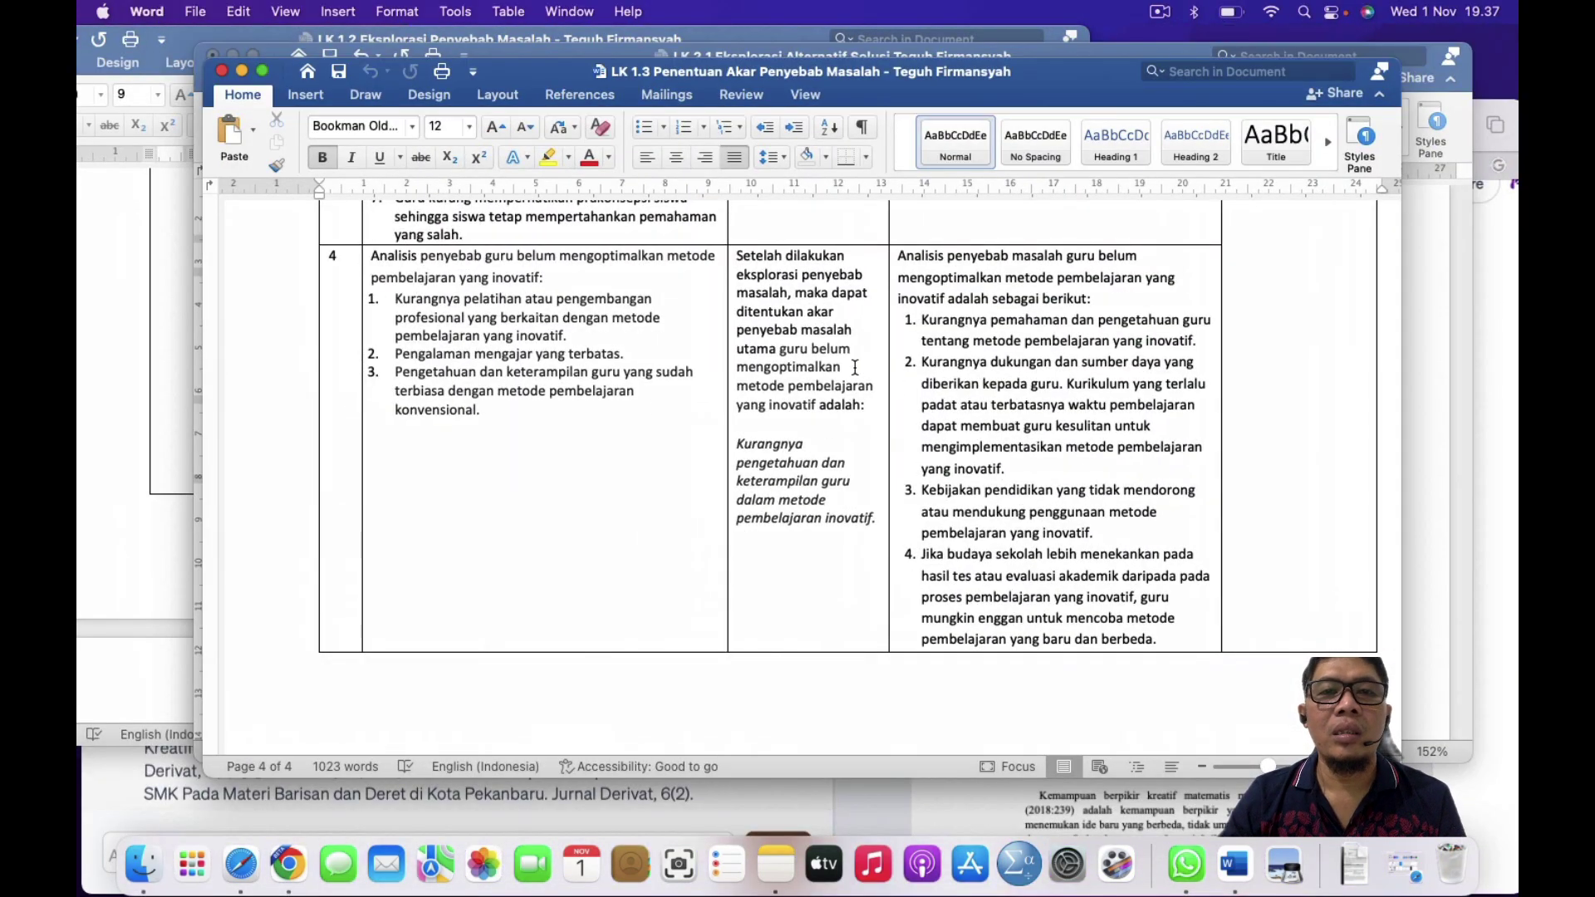
{"action": "scroll", "coordinate": [855, 368], "scroll_direction": "up", "scroll_amount": 5}
{"action": "scroll", "coordinate": [855, 368], "scroll_direction": "up", "scroll_amount": 20}
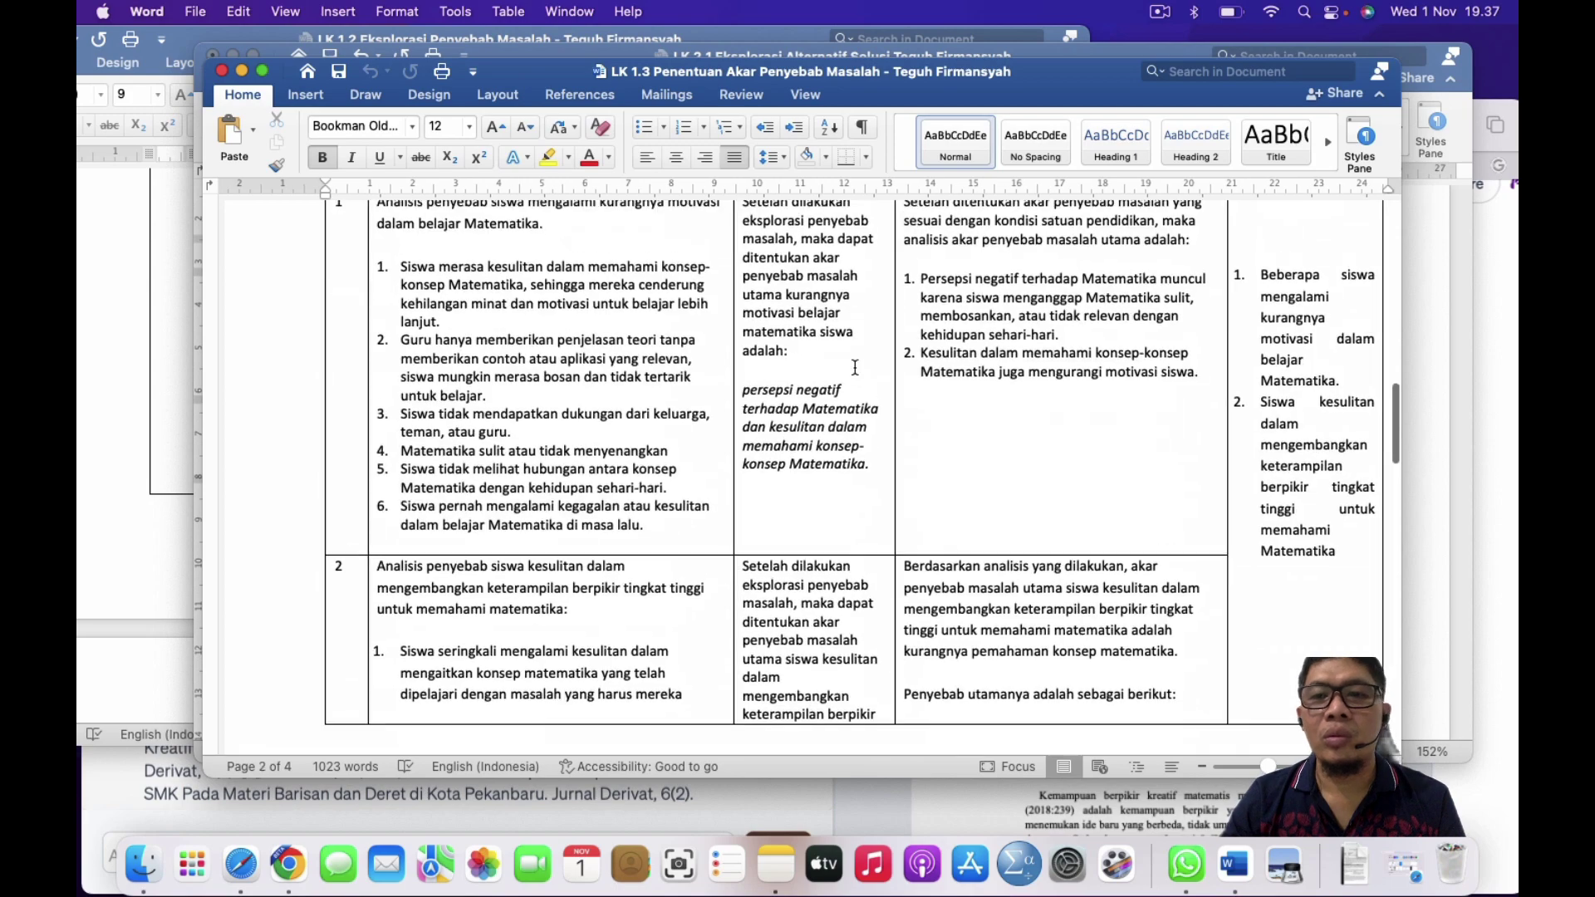
Step: Flip between the LK 1.2 and LK 1.3 worksheets, then return to LK 2.1
{"action": "key", "text": "ctrl+Up"}
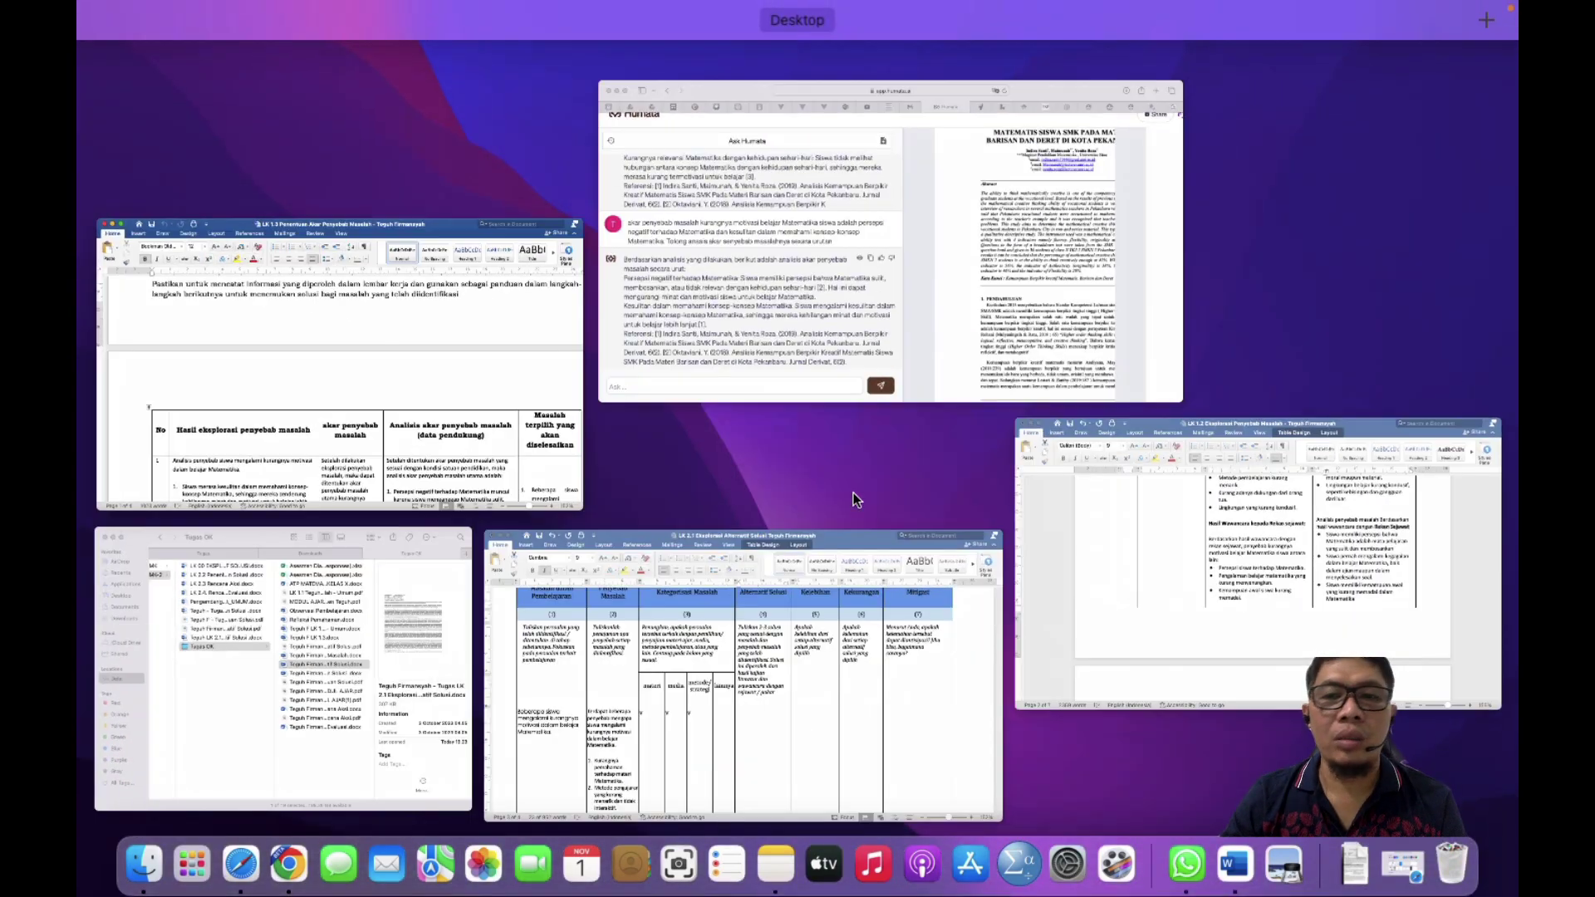
{"action": "left_click", "coordinate": [1308, 593]}
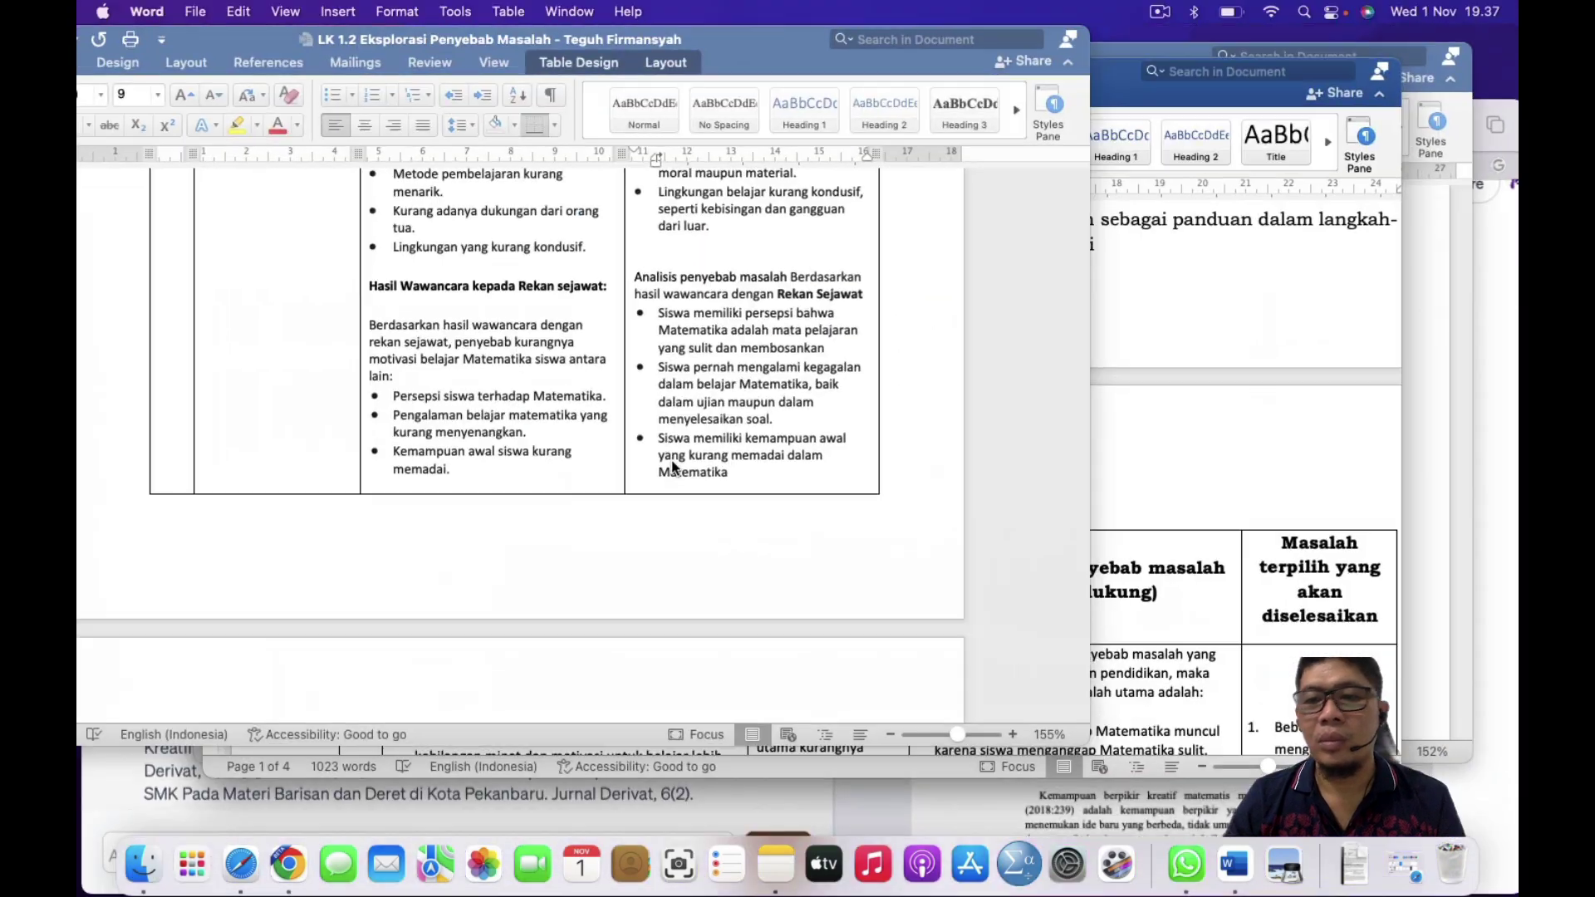
{"action": "left_click_drag", "start_coordinate": [831, 548], "coordinate": [792, 492]}
{"action": "key", "text": "super+grave"}
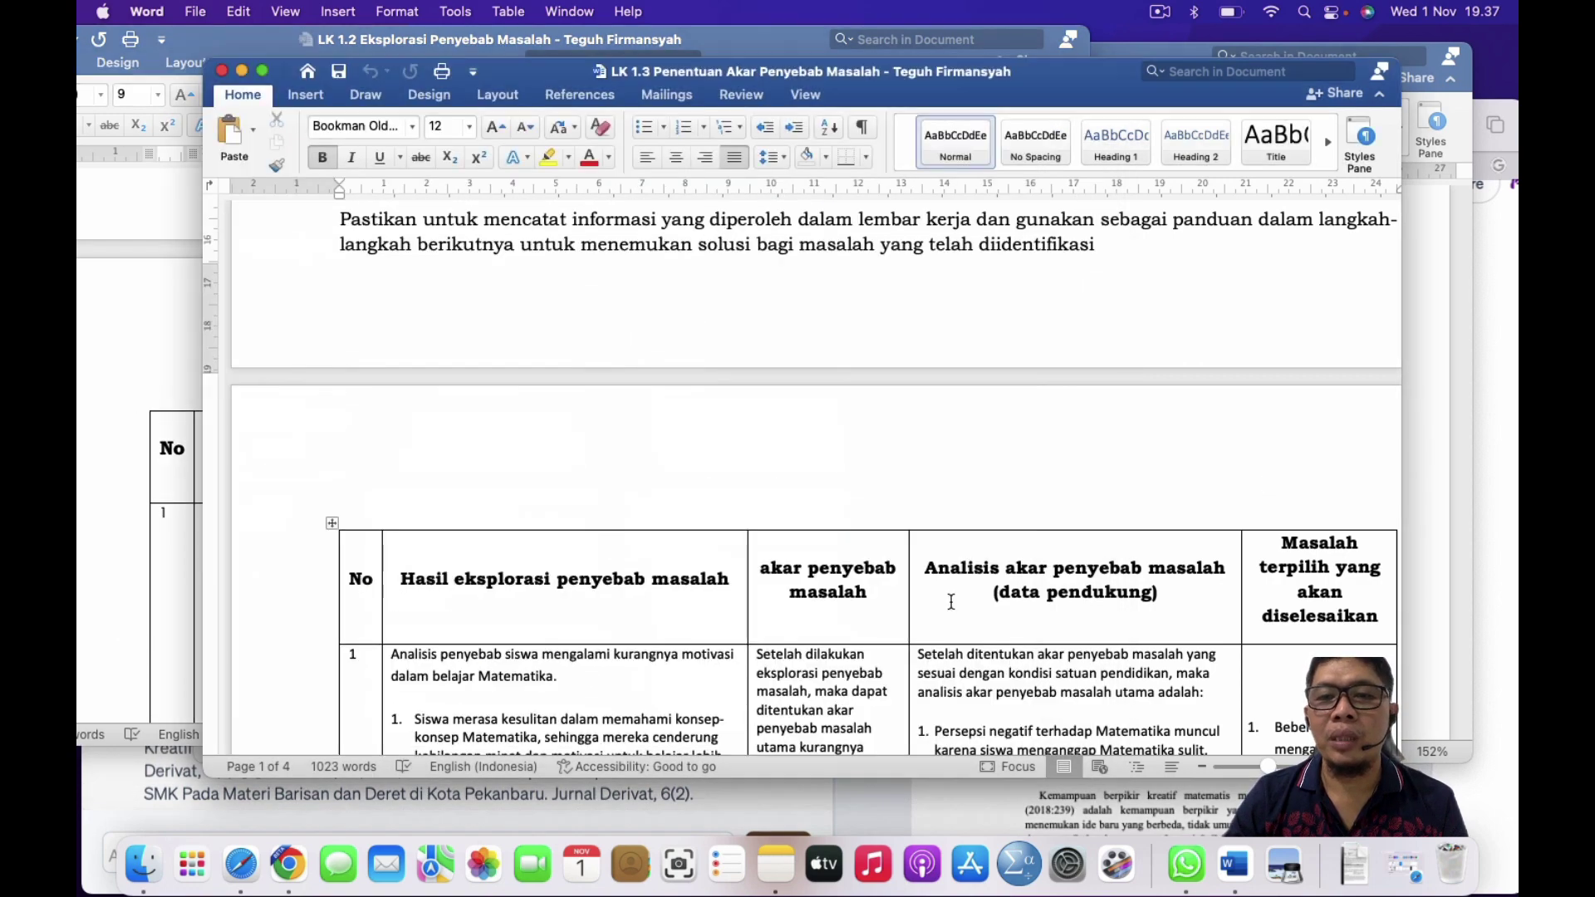
{"action": "scroll", "coordinate": [931, 607], "scroll_direction": "down", "scroll_amount": 3}
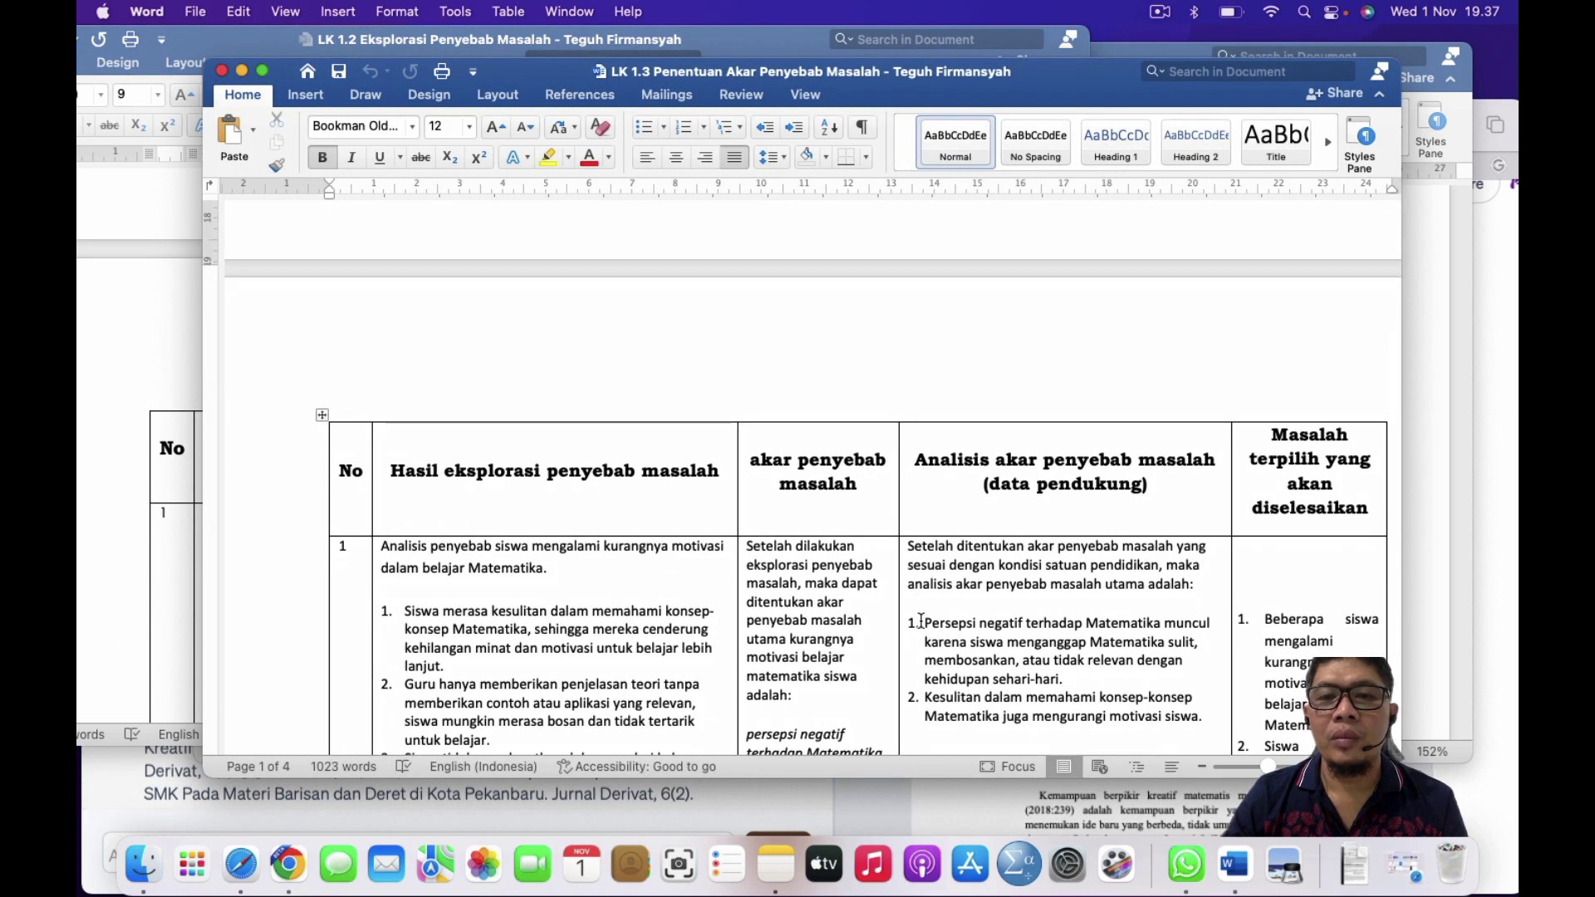
{"action": "left_click", "coordinate": [160, 422]}
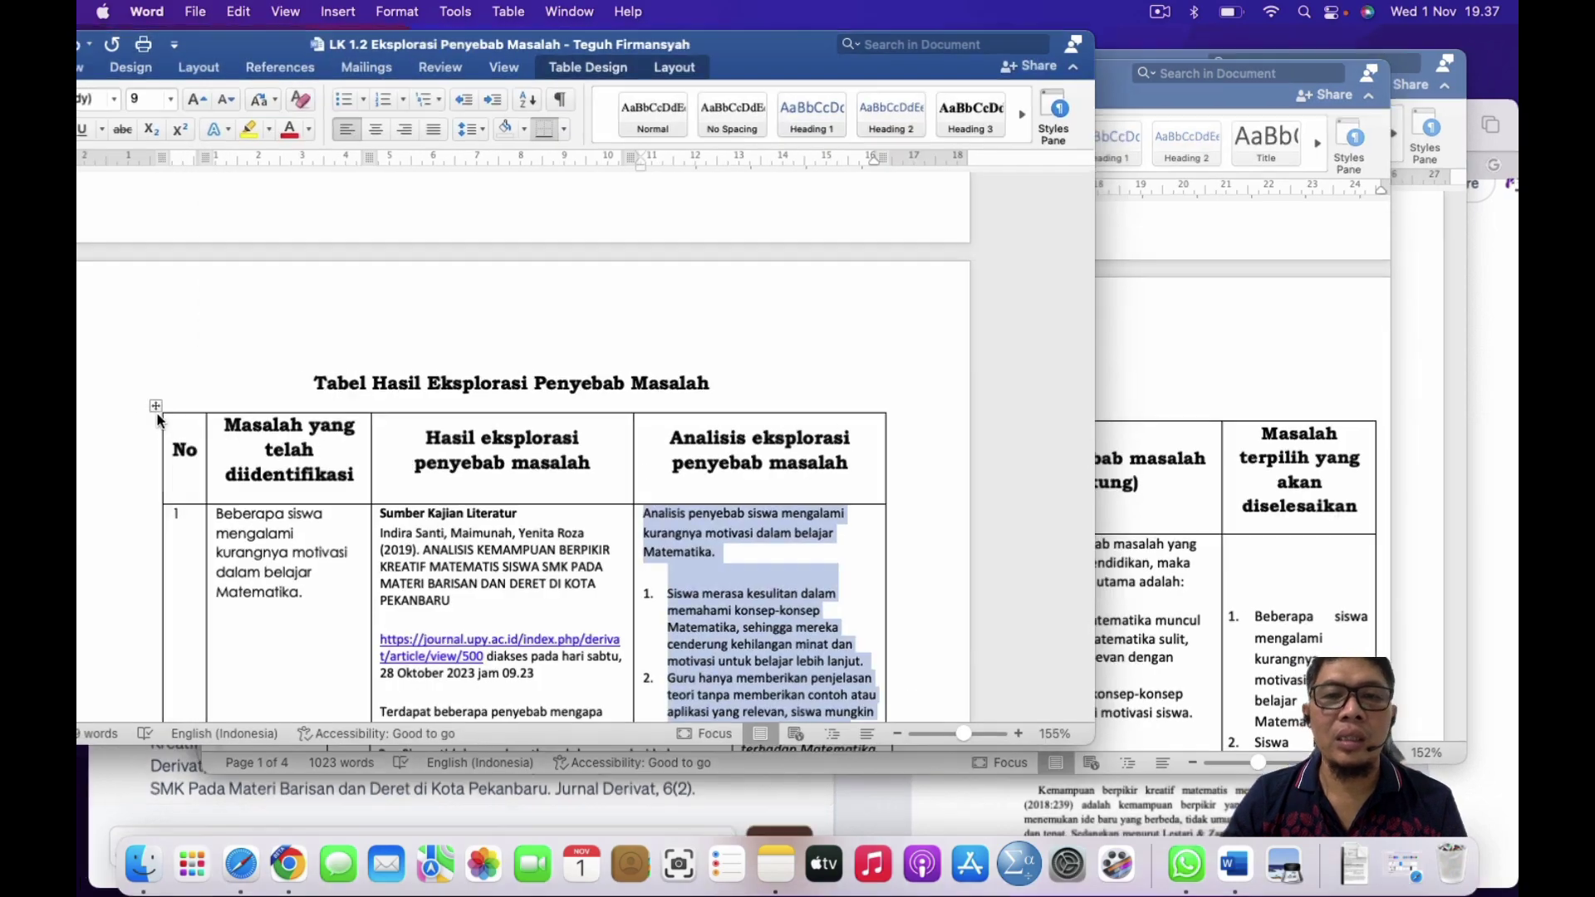
{"action": "key", "text": "ctrl+Up"}
{"action": "left_click", "coordinate": [779, 702]}
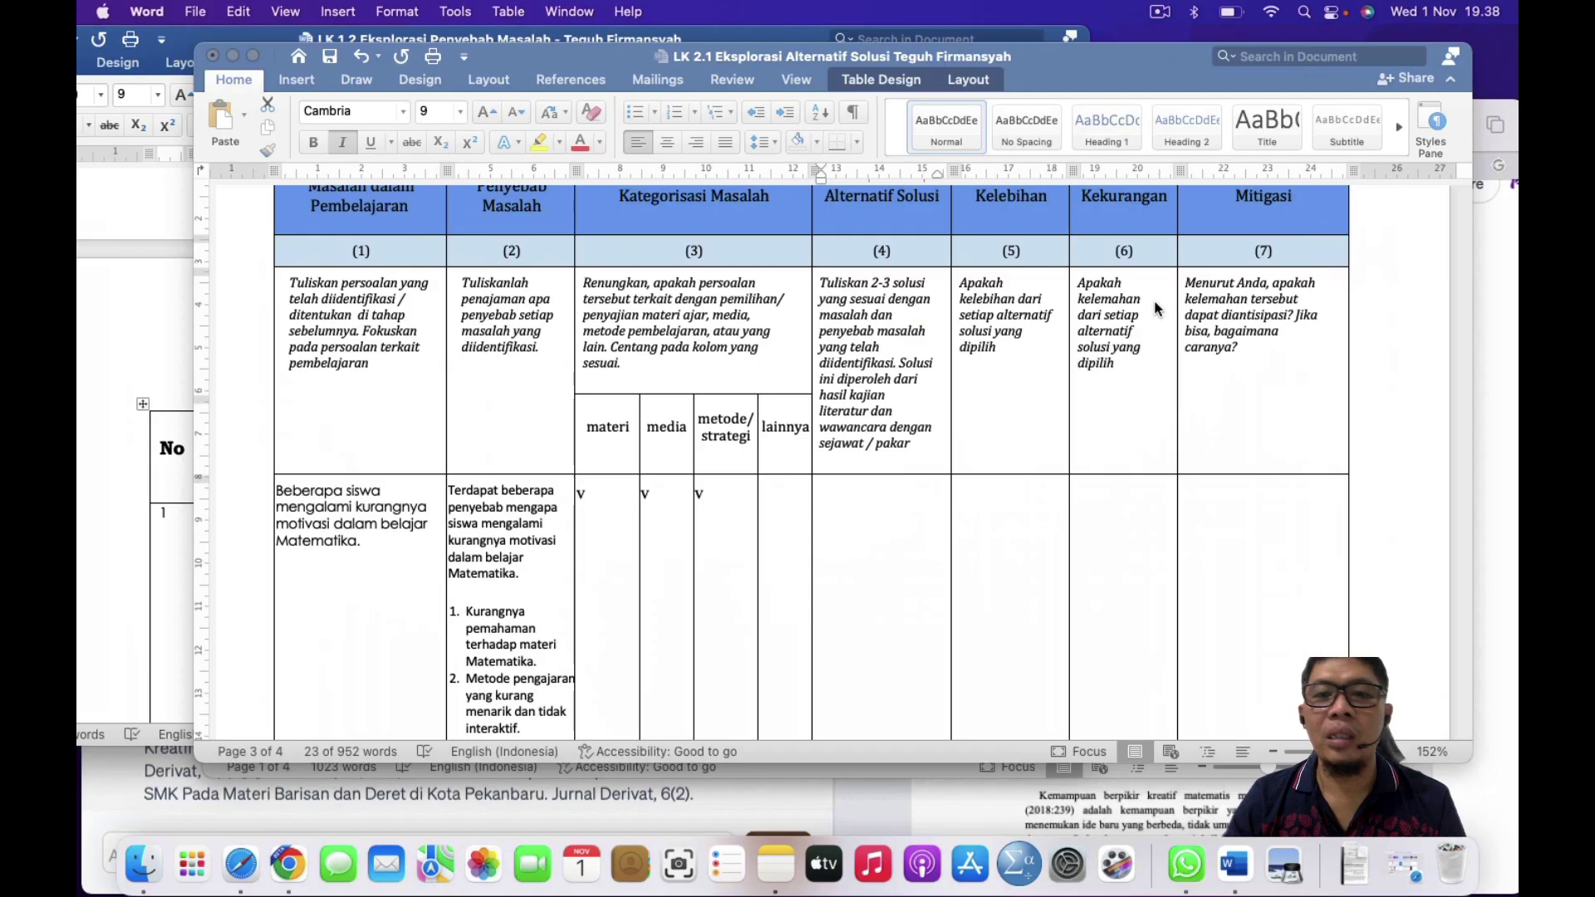
Step: Select LK 2.1's column (4) instruction paragraph, click the empty cell below, then briefly view LK 1.3
{"action": "triple_click", "coordinate": [848, 330]}
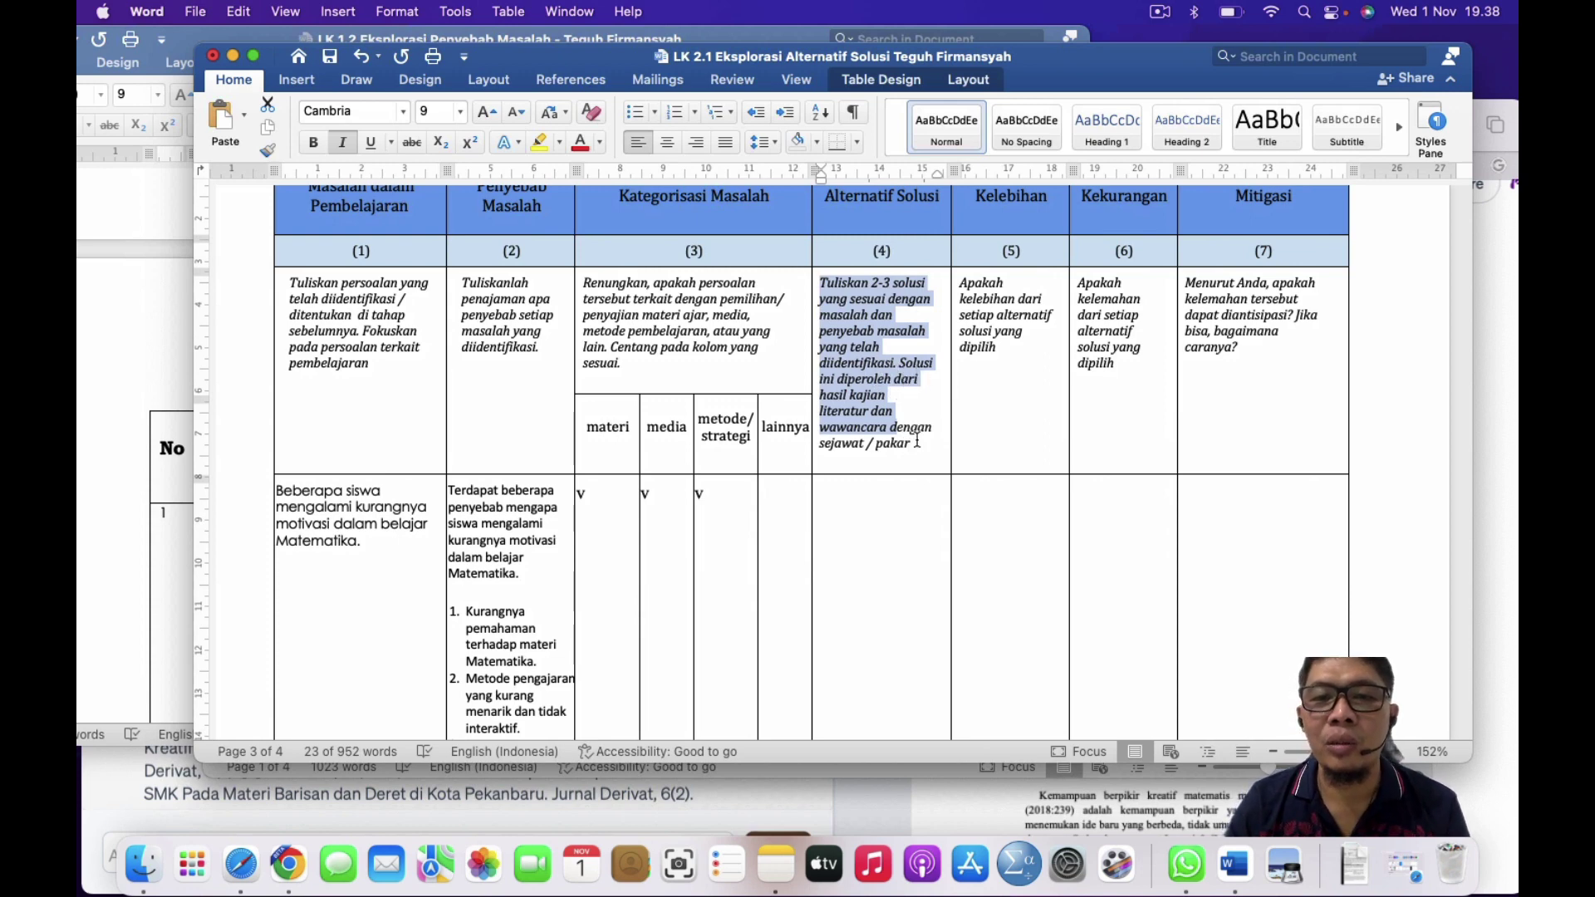
{"action": "left_click", "coordinate": [874, 551]}
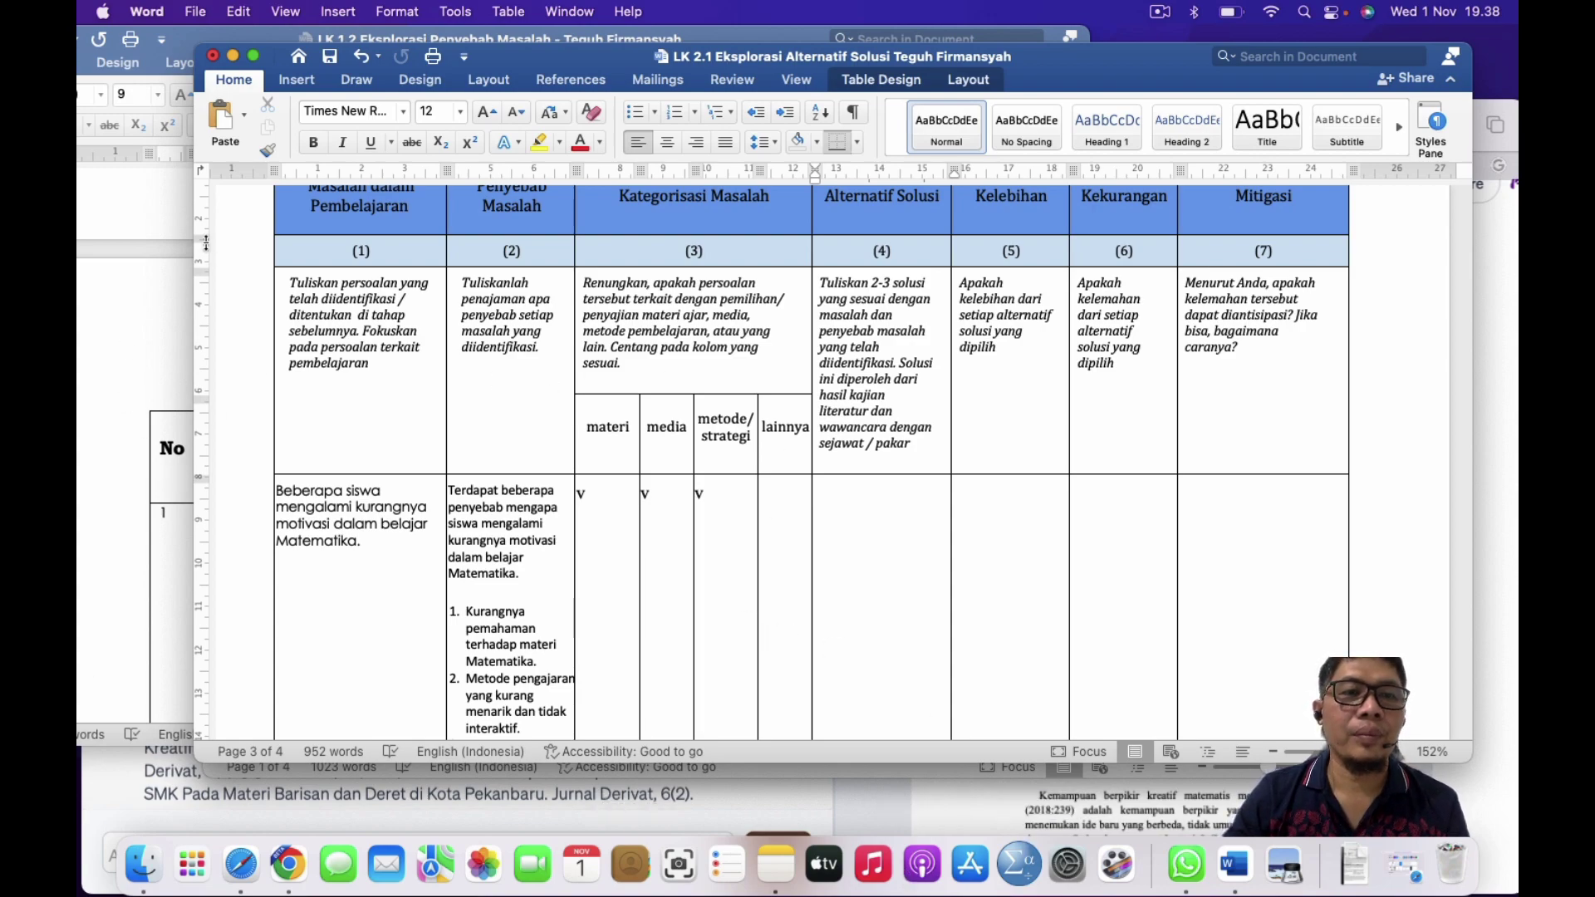
{"action": "key", "text": "ctrl+Up"}
{"action": "left_click", "coordinate": [263, 445]}
{"action": "key", "text": "ctrl+Up"}
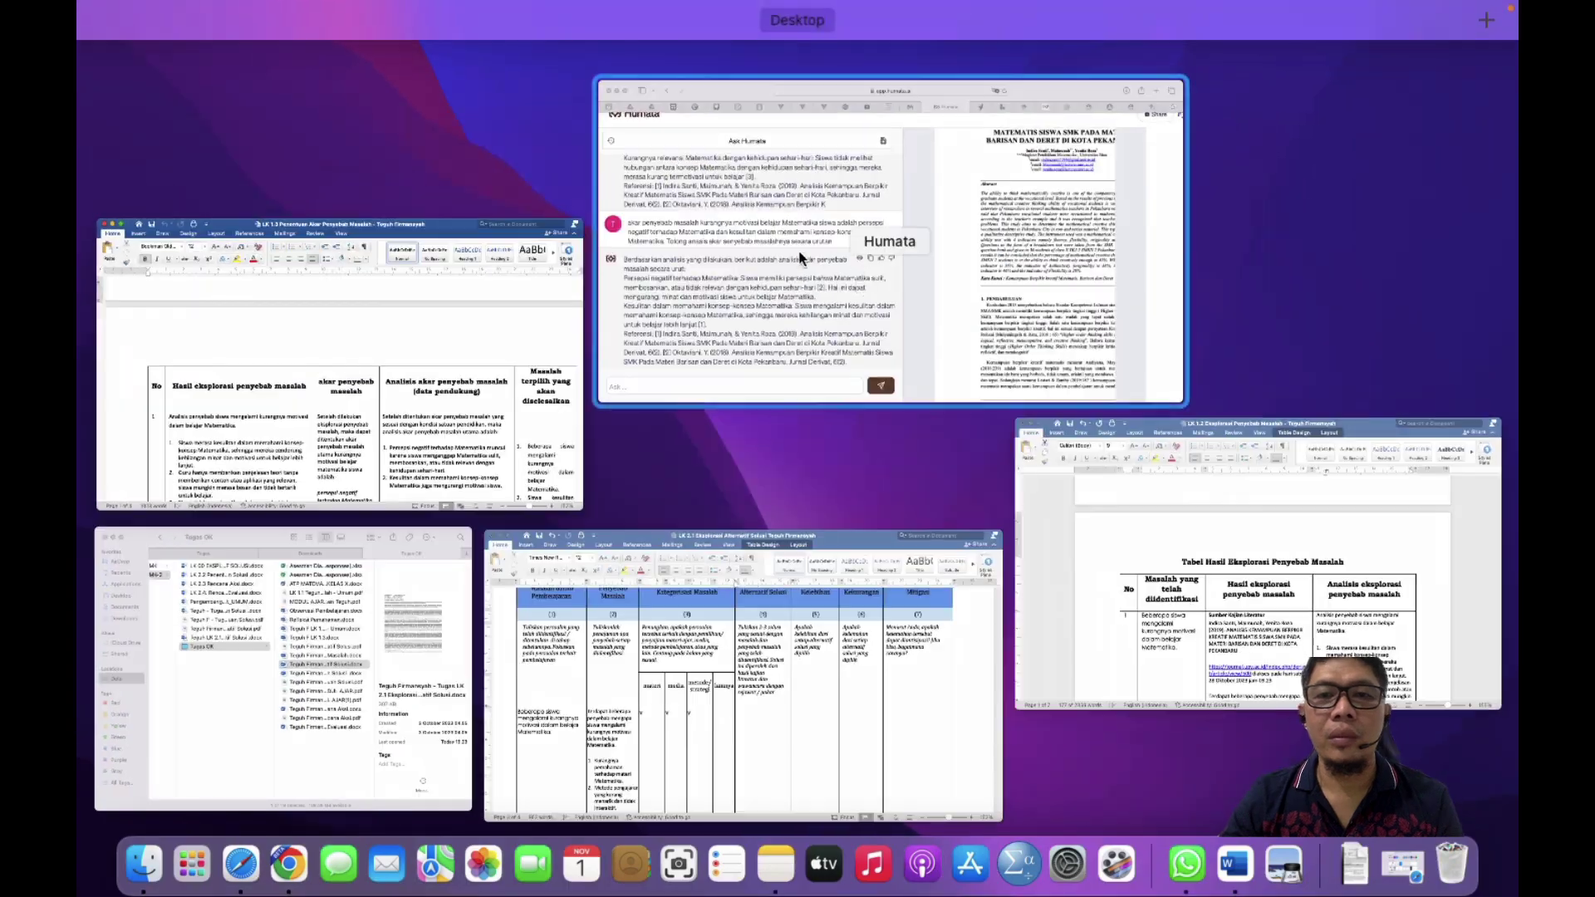
Step: Paste the LK 1.2 motivation-cause analysis into Humata's question box, add a blank line, then return to LK 2.1
{"action": "left_click", "coordinate": [801, 259]}
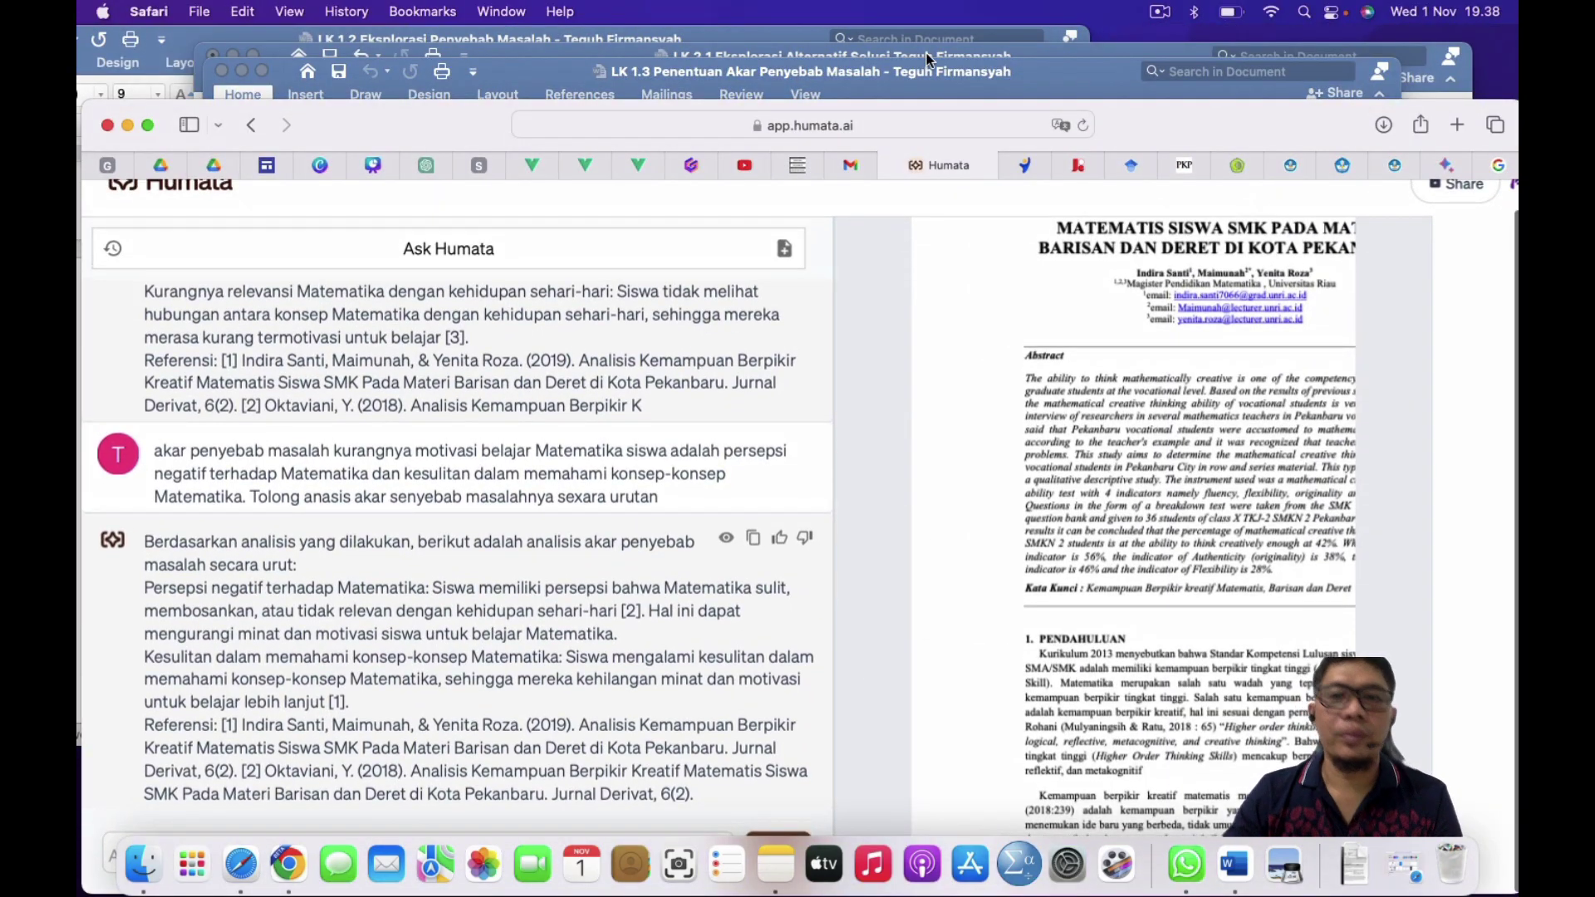
{"action": "left_click_drag", "start_coordinate": [1193, 120], "coordinate": [1207, 48]}
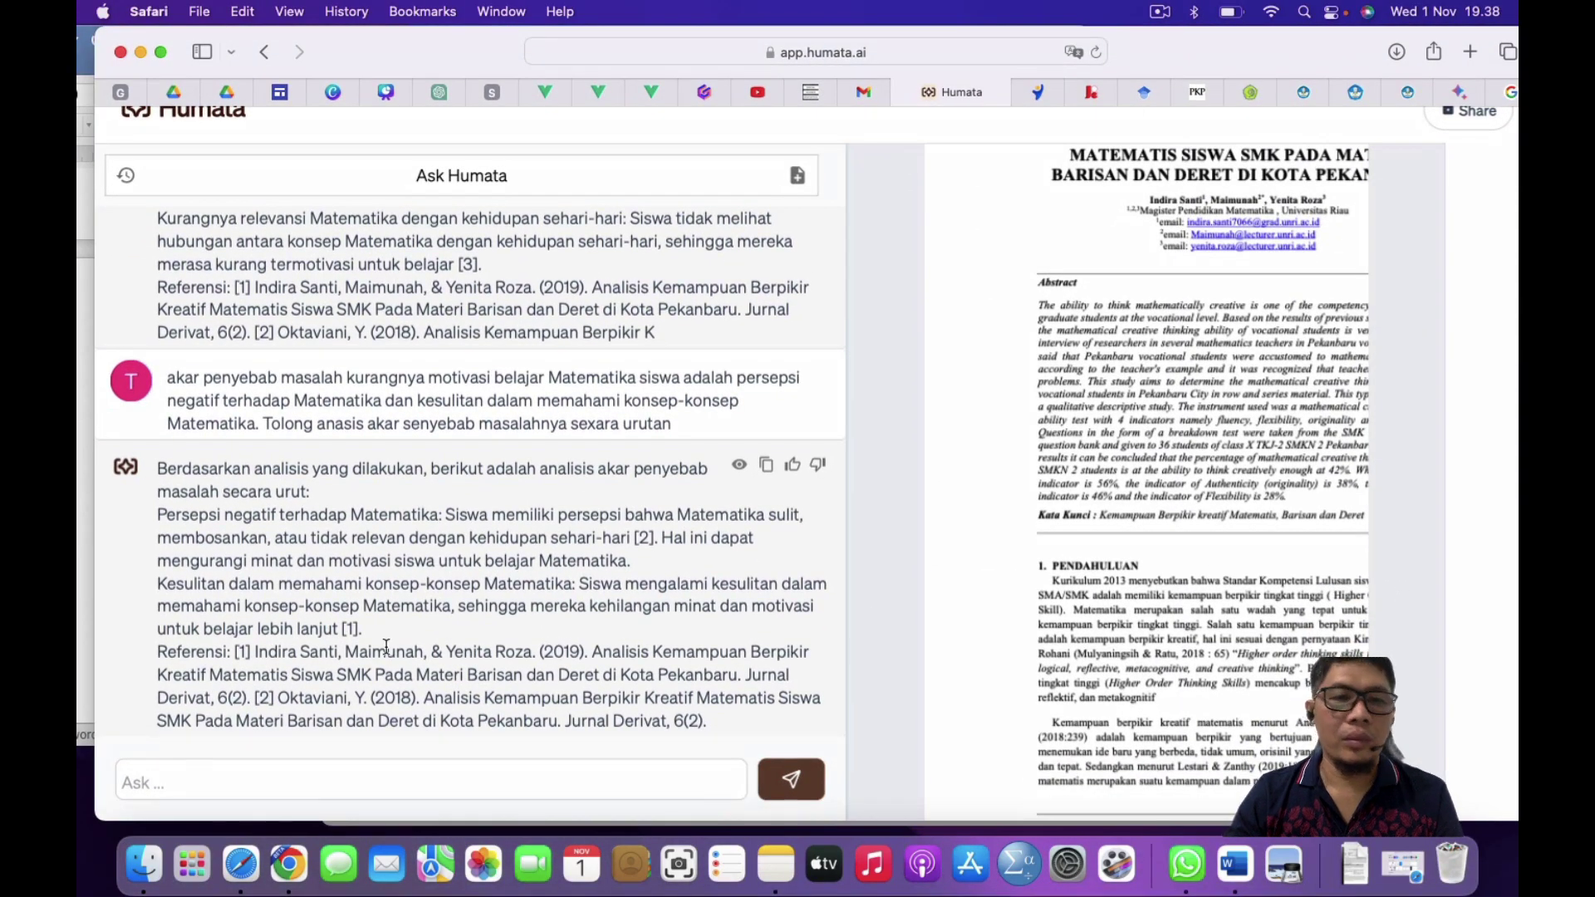
{"action": "left_click", "coordinate": [220, 772]}
{"action": "key", "text": "super+v"}
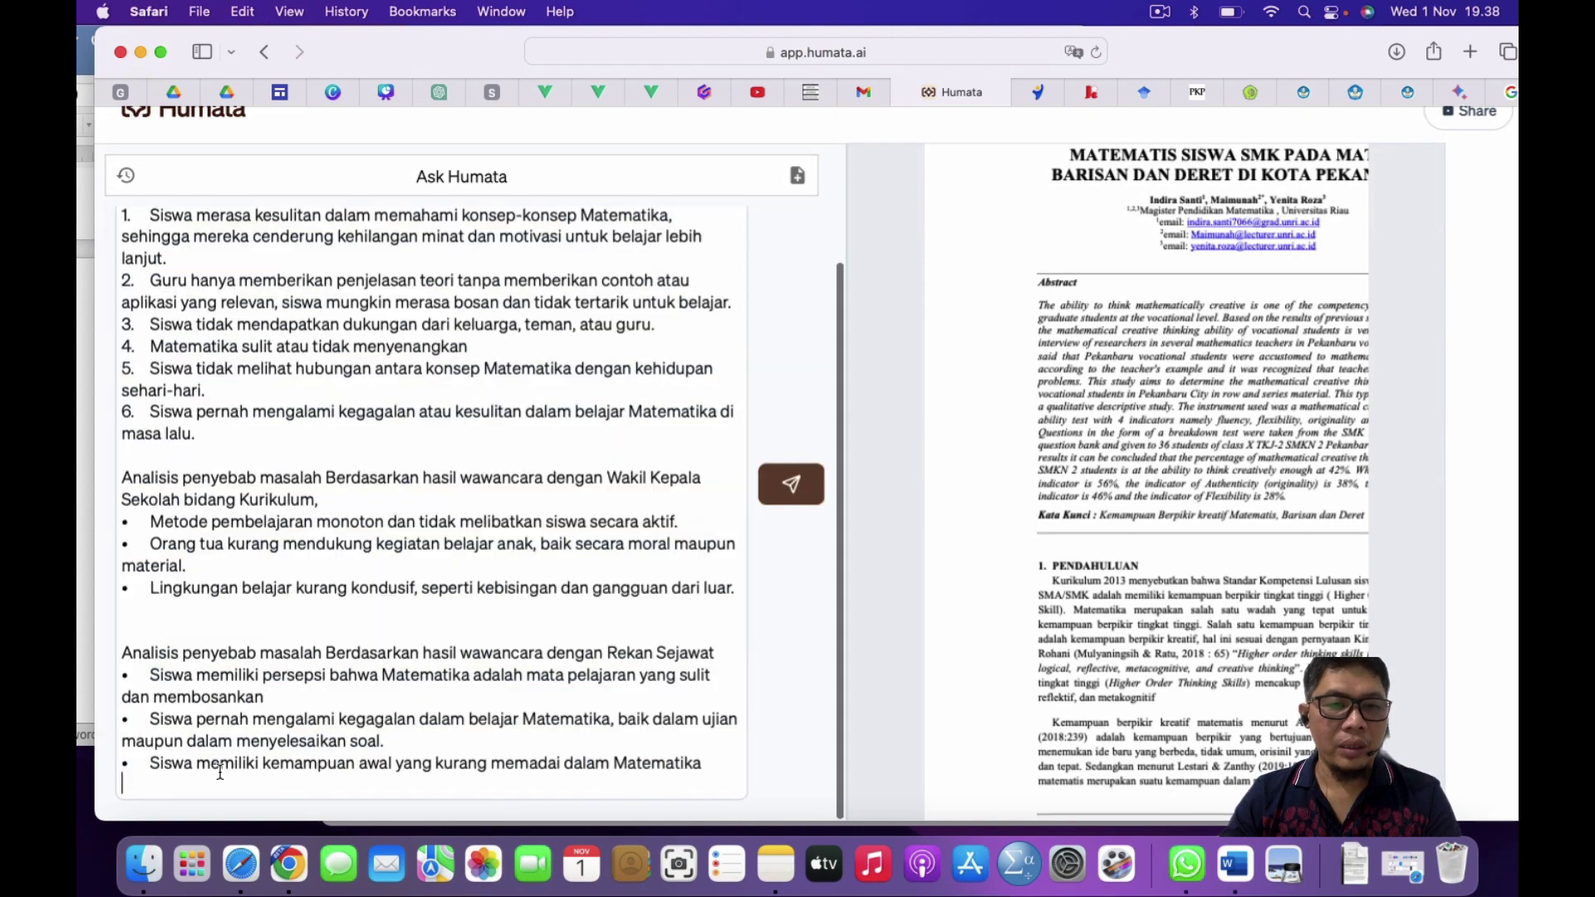
{"action": "scroll", "coordinate": [254, 536], "scroll_direction": "up", "scroll_amount": 5}
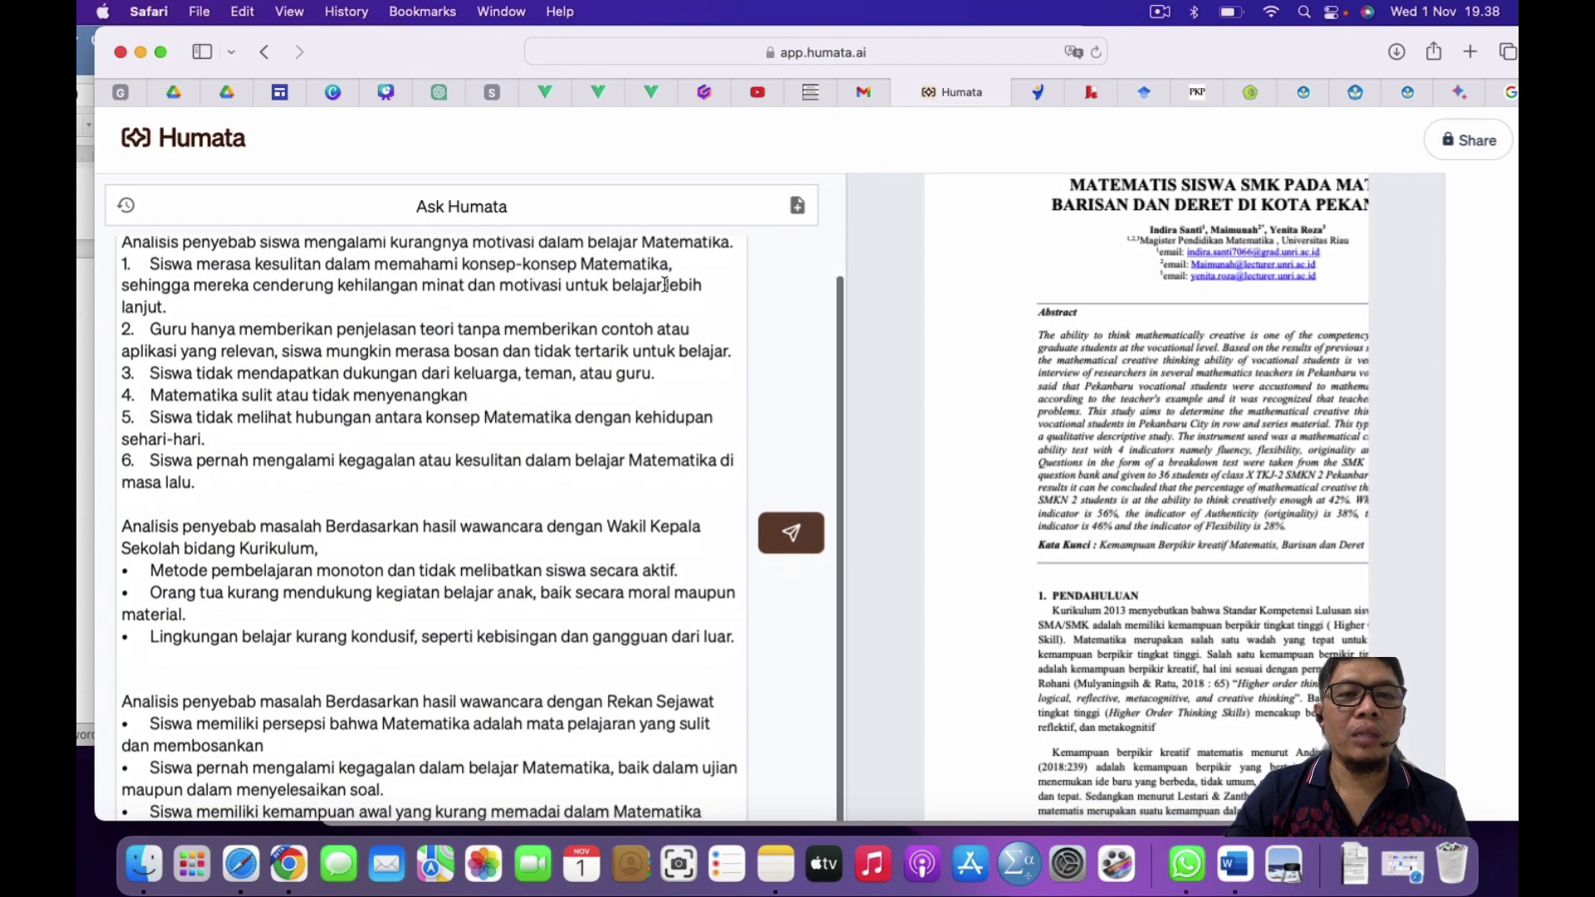
{"action": "scroll", "coordinate": [217, 765], "scroll_direction": "down", "scroll_amount": 3}
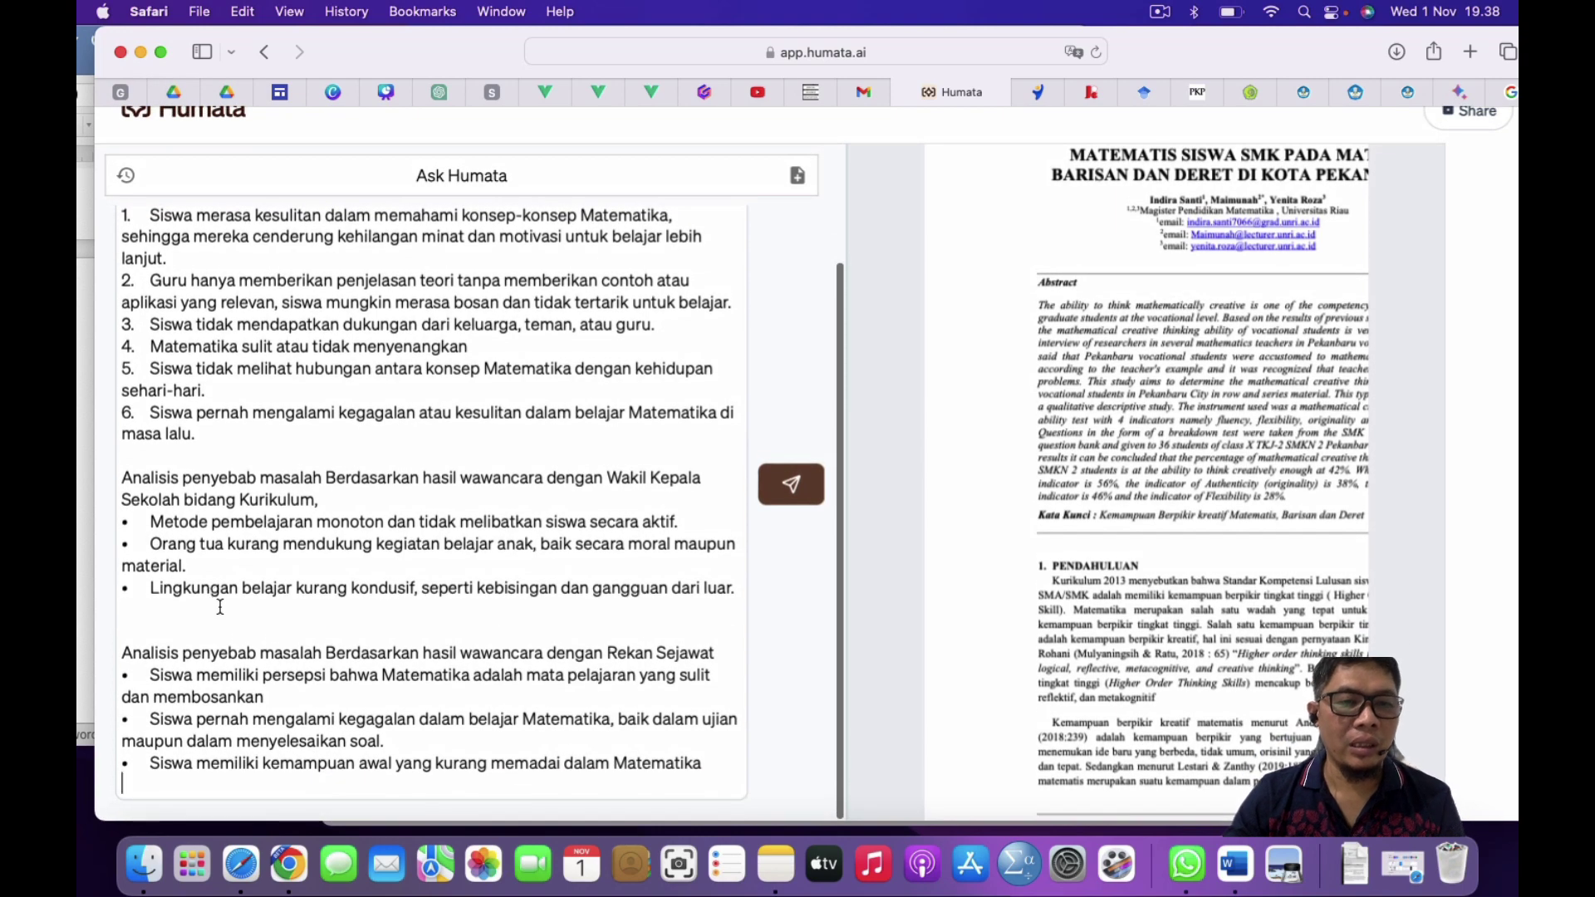
{"action": "key", "text": "shift+Return"}
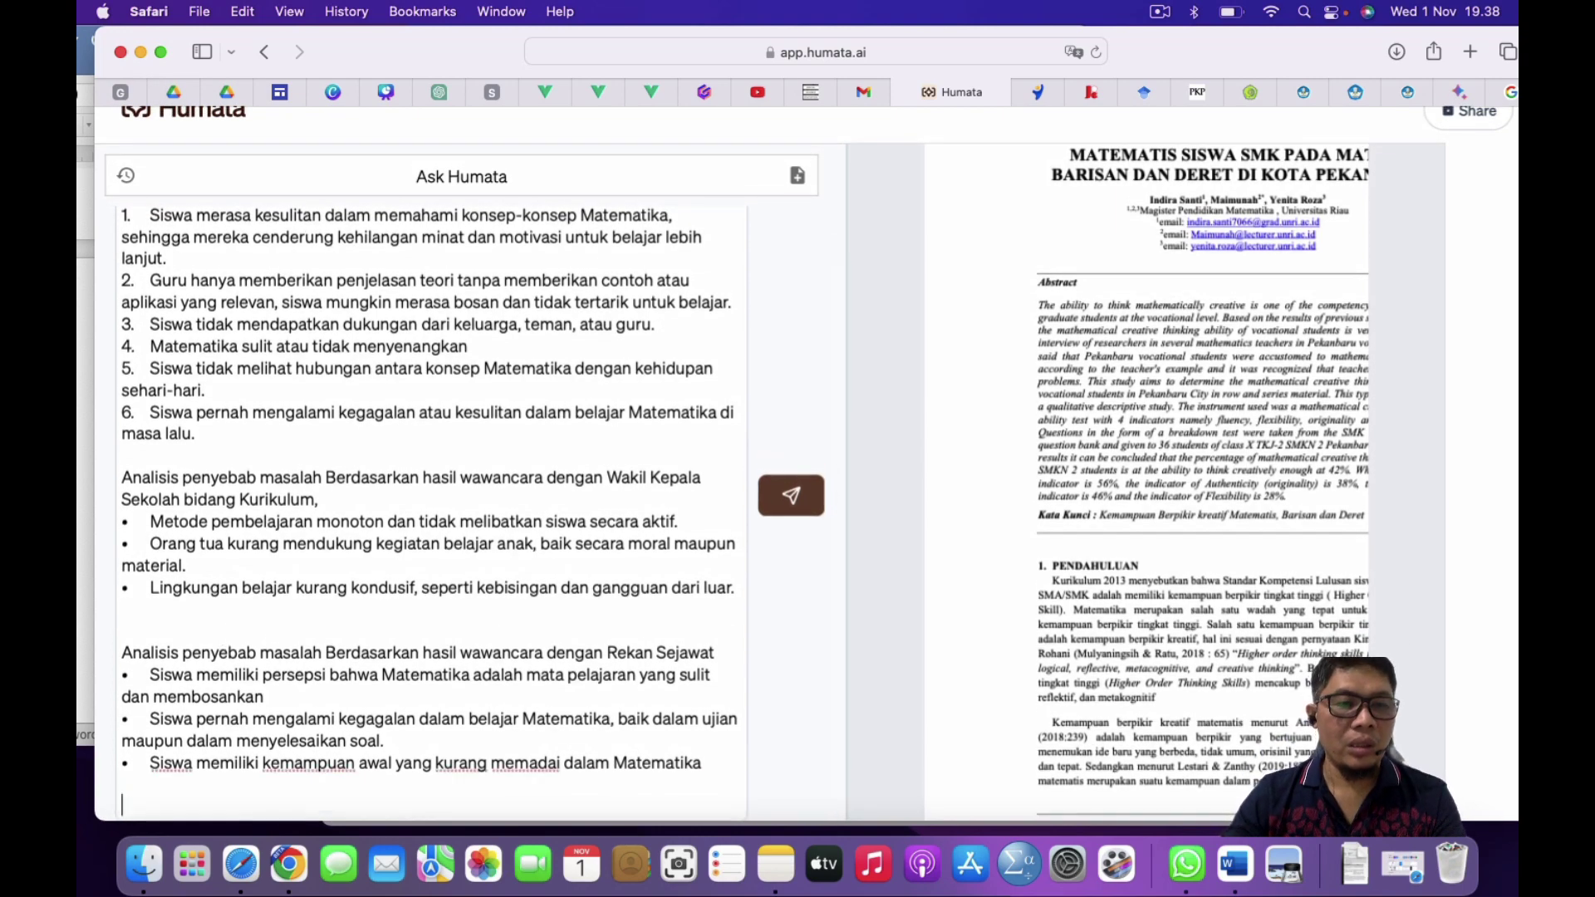
{"action": "key", "text": "ctrl+Up"}
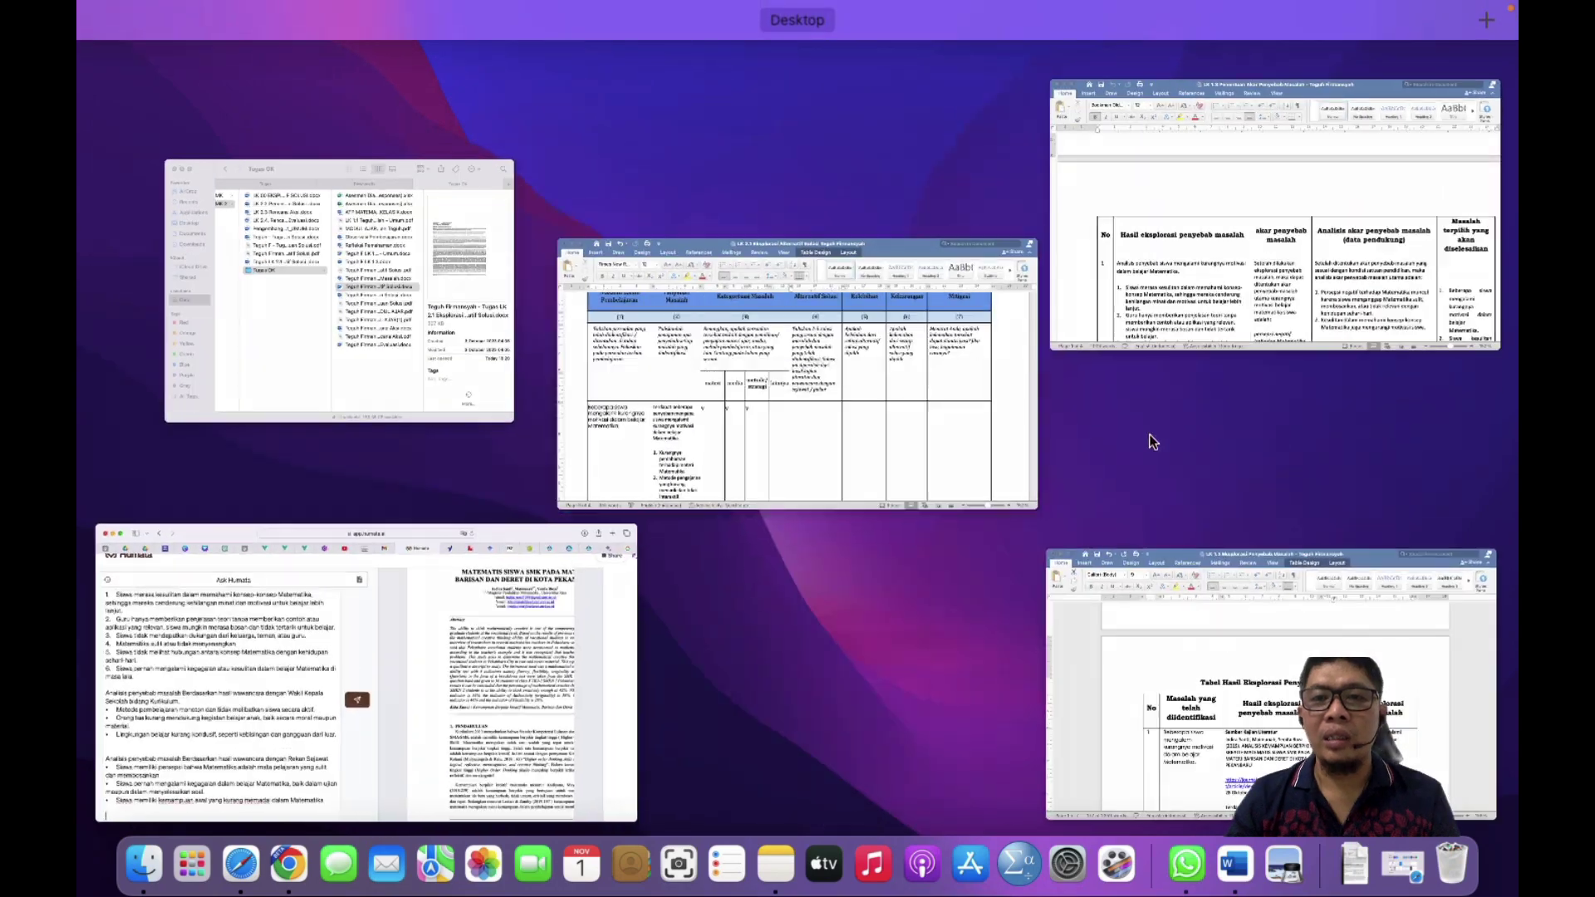
{"action": "left_click", "coordinate": [890, 362]}
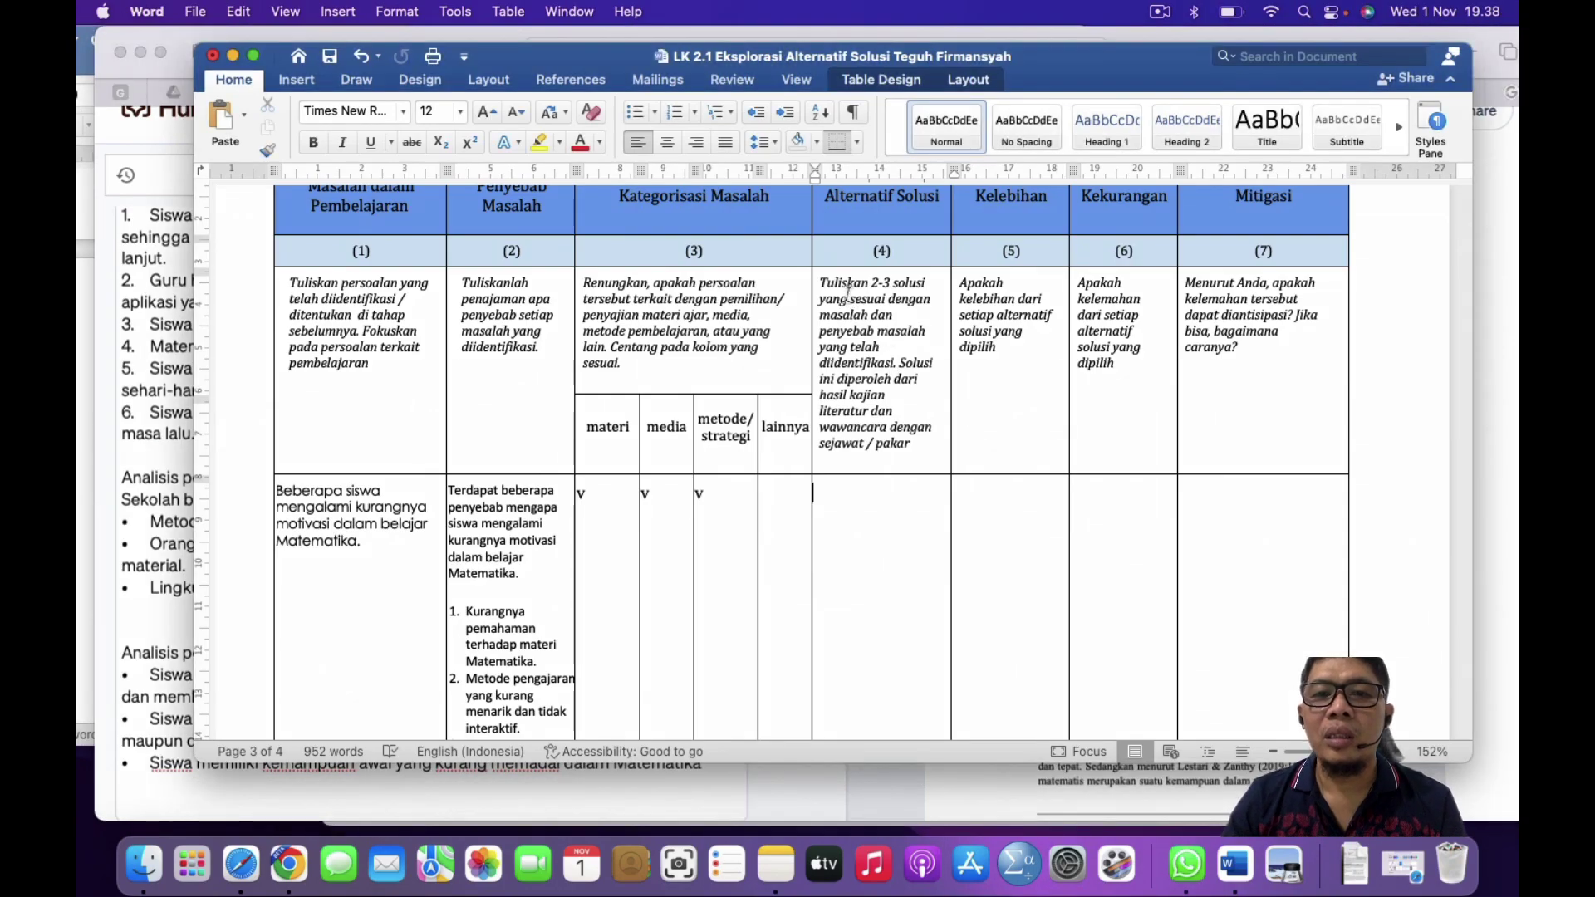
Step: Select the column (4) instruction about writing 2-3 solutions, then switch to the Humata window
{"action": "left_click", "coordinate": [849, 299]}
{"action": "left_click_drag", "start_coordinate": [828, 283], "coordinate": [926, 331]}
{"action": "key", "text": "super+c"}
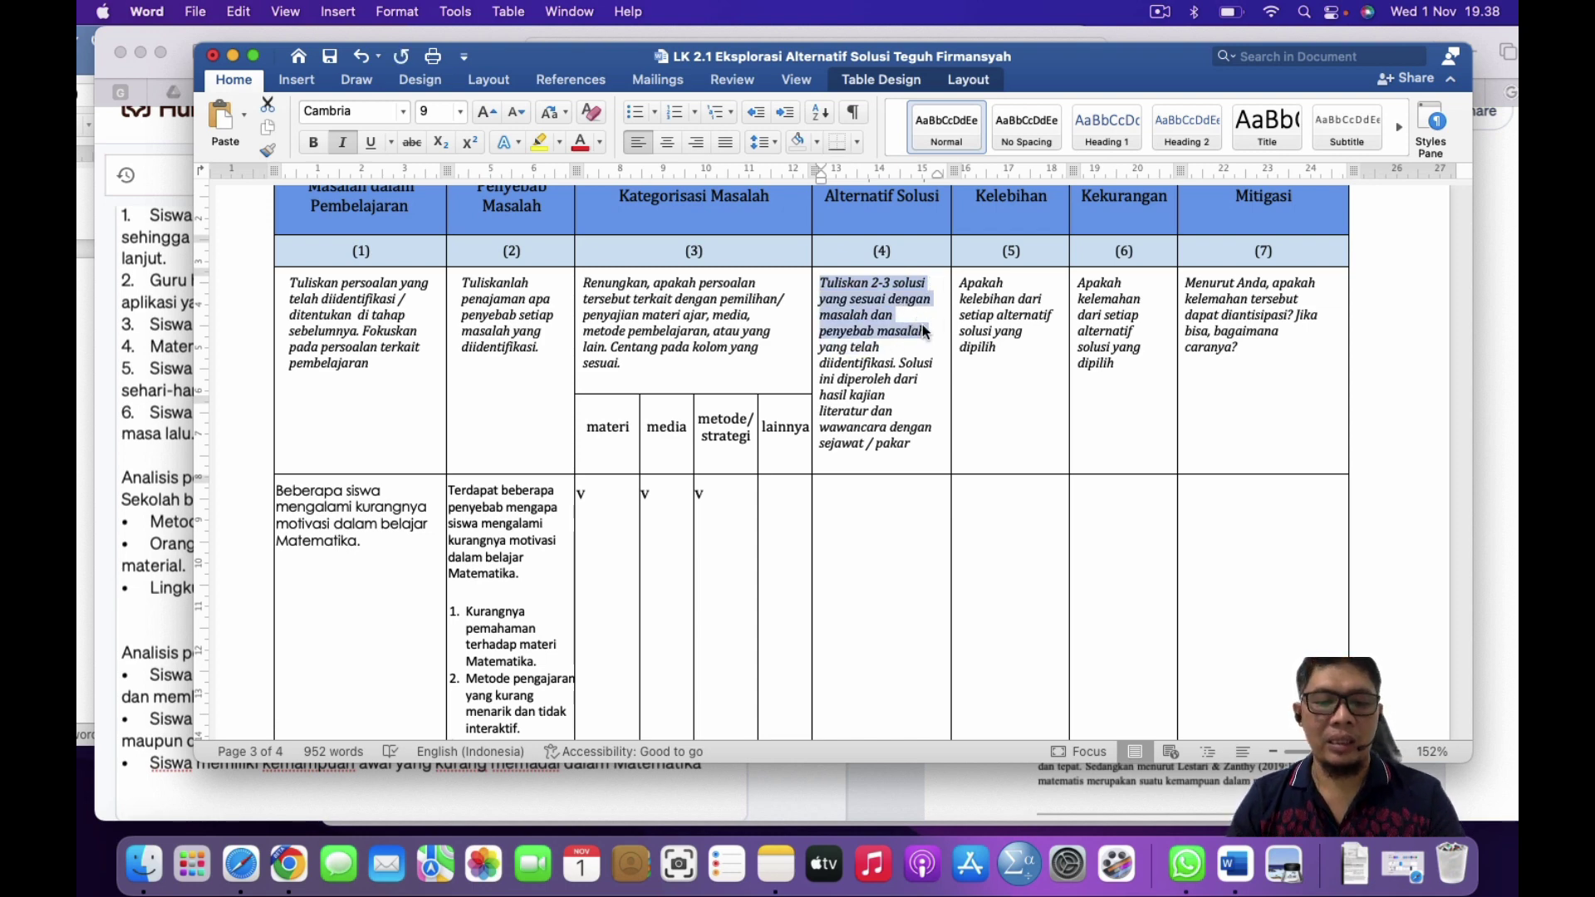
{"action": "left_click", "coordinate": [148, 445]}
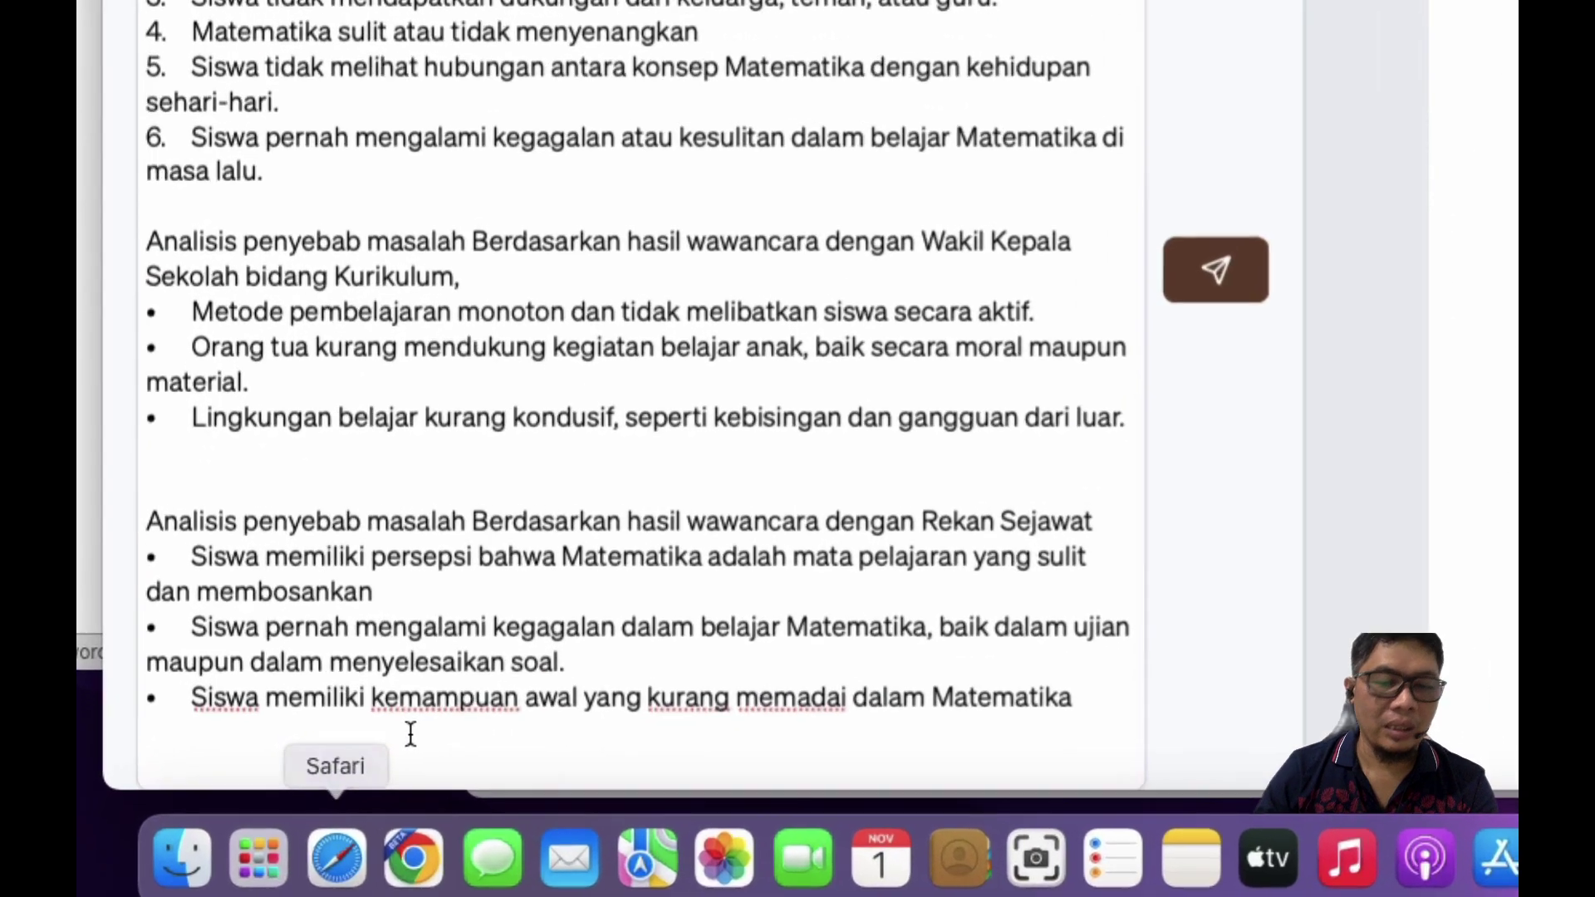
Step: Ask Humata for 2-3 solutions matching the problems and causes 'diatas'
{"action": "key", "text": "super+v"}
{"action": "scroll", "coordinate": [570, 526], "scroll_direction": "down", "scroll_amount": 1}
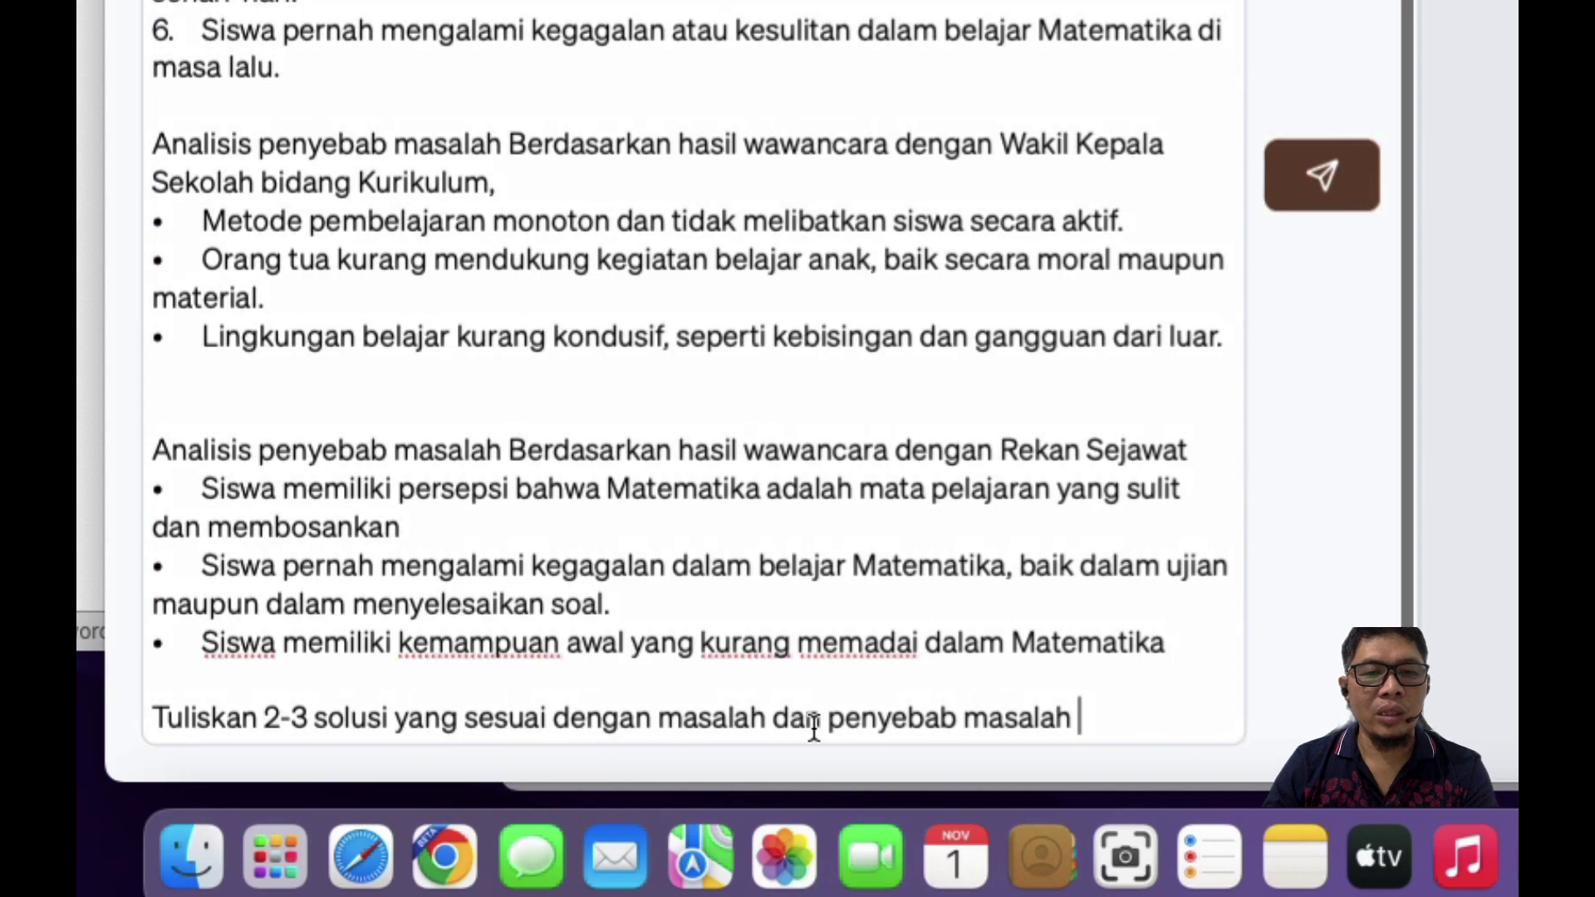
{"action": "type", "text": "diatas"}
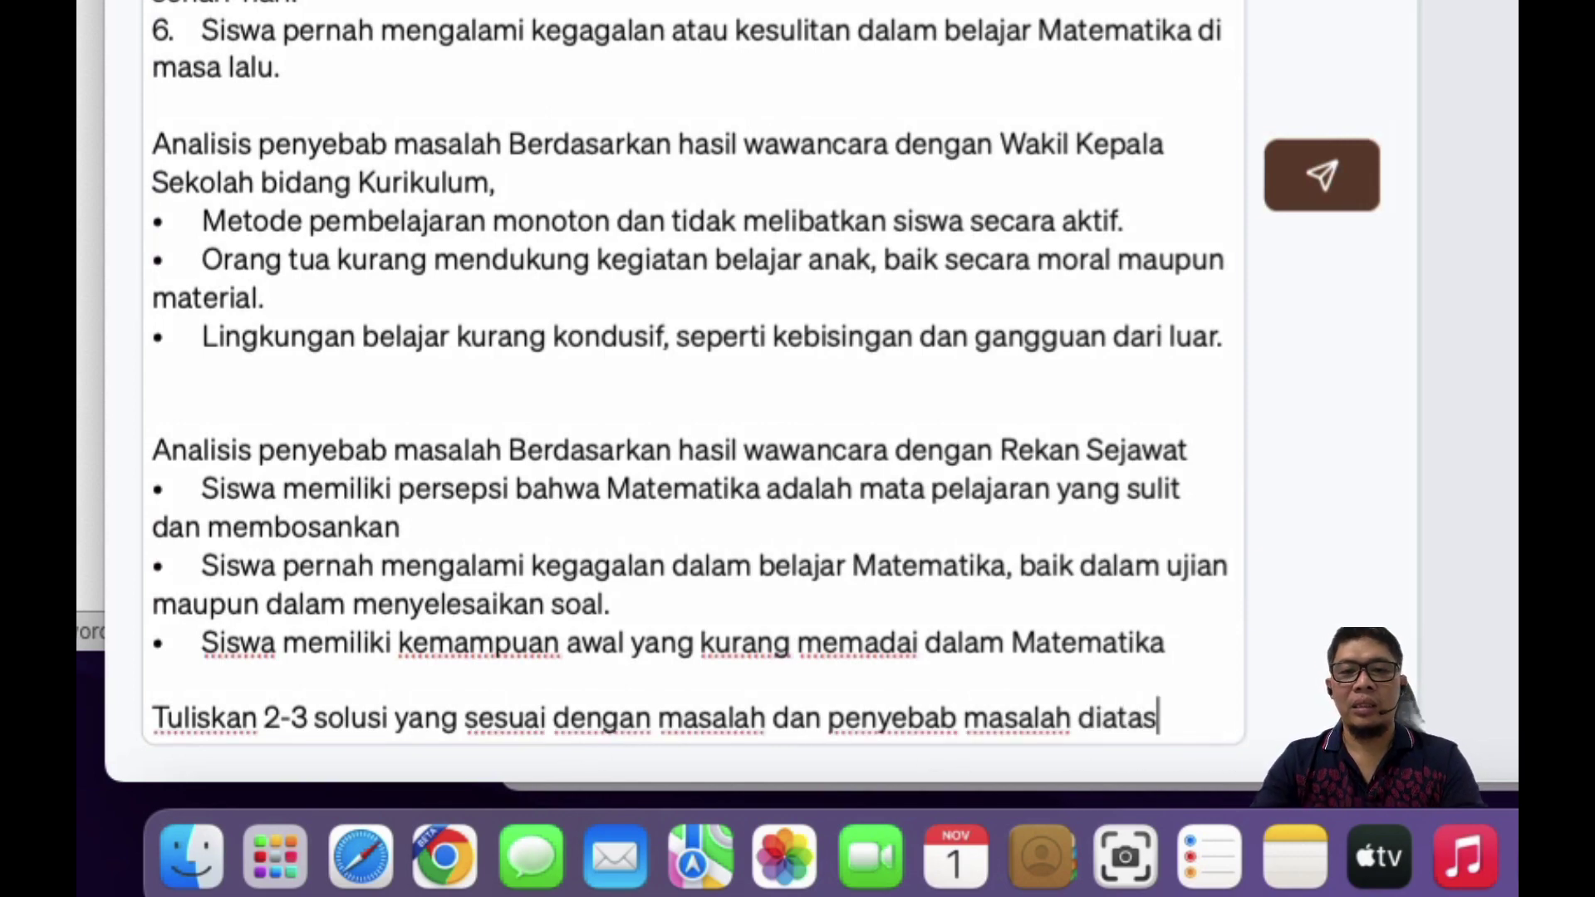
{"action": "key", "text": "Return"}
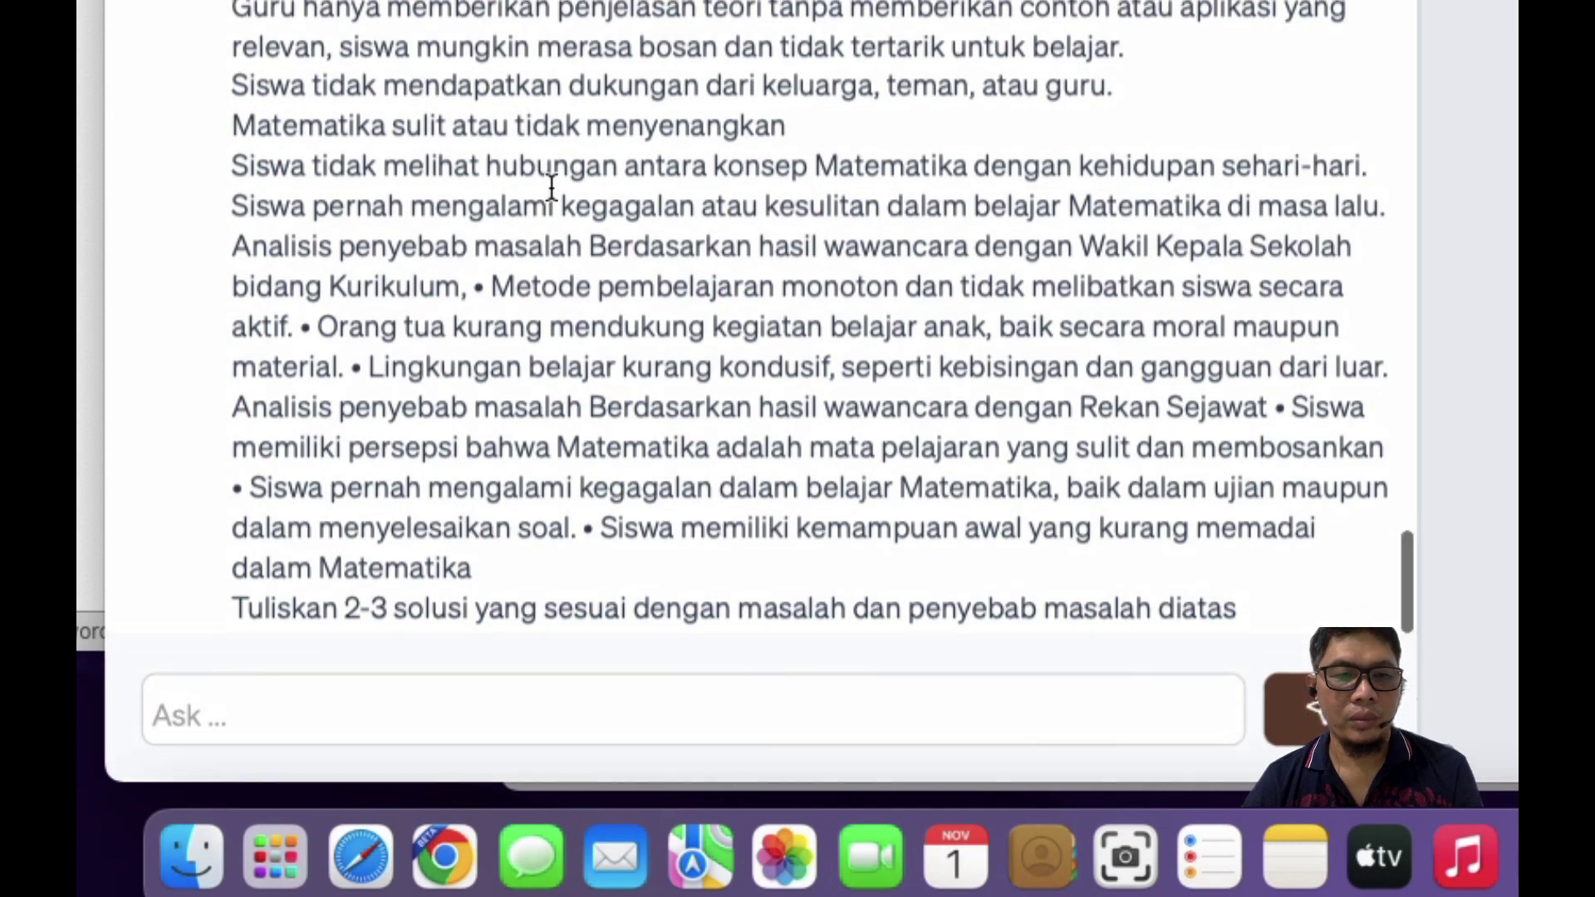
Step: Read Humata's reply: interactive teaching, parent and peer support, and linking maths to daily life
{"action": "scroll", "coordinate": [551, 186], "scroll_direction": "up", "scroll_amount": 5}
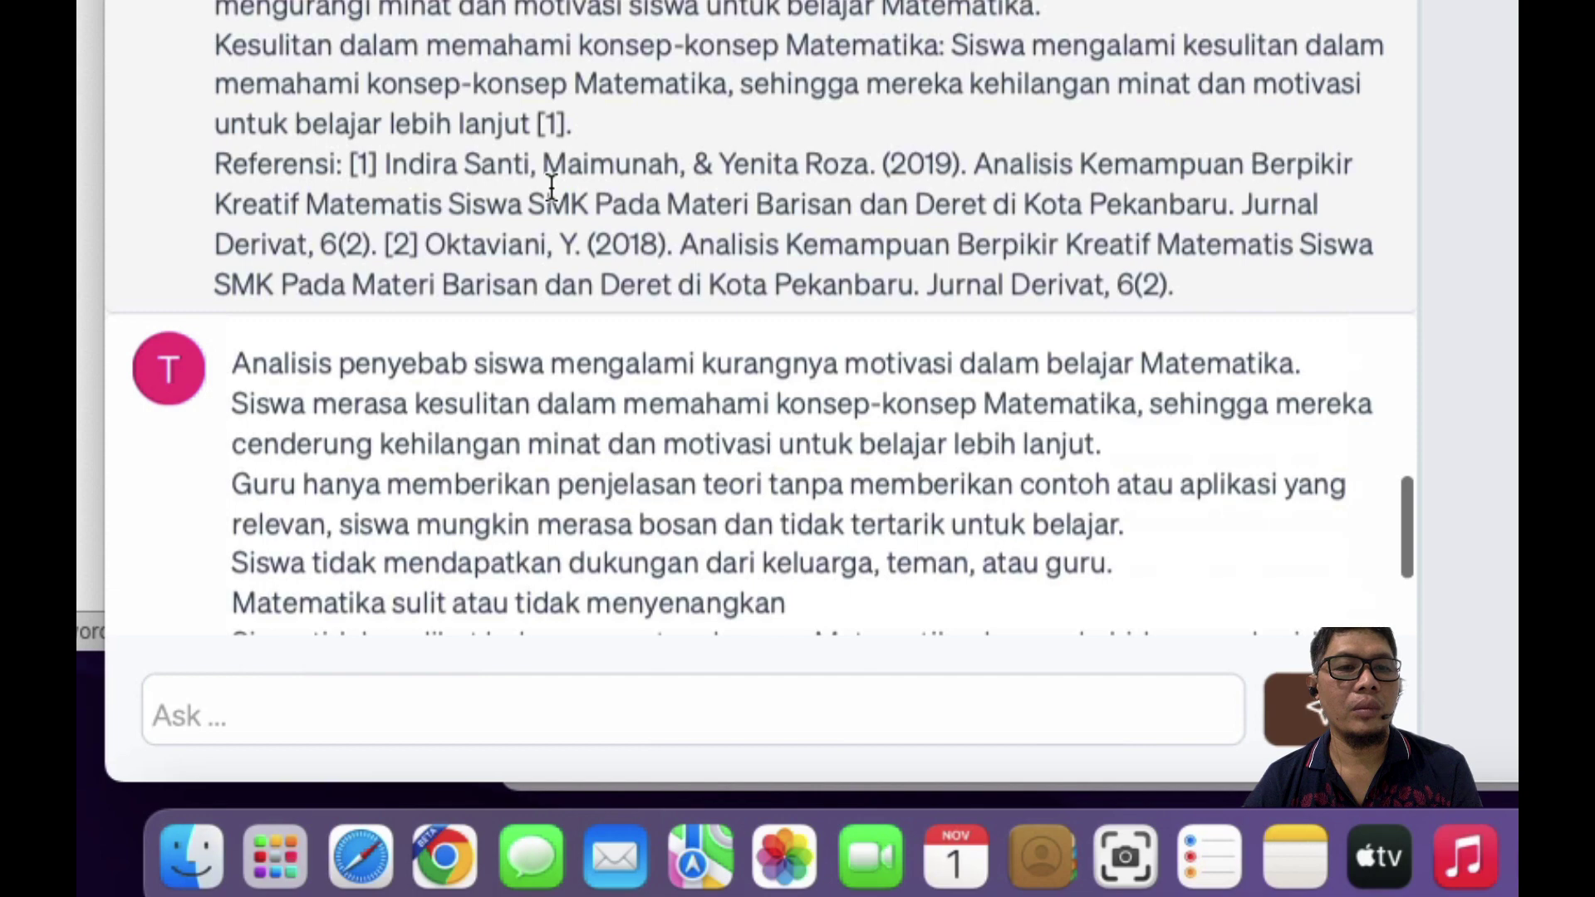
{"action": "scroll", "coordinate": [551, 184], "scroll_direction": "up", "scroll_amount": 3}
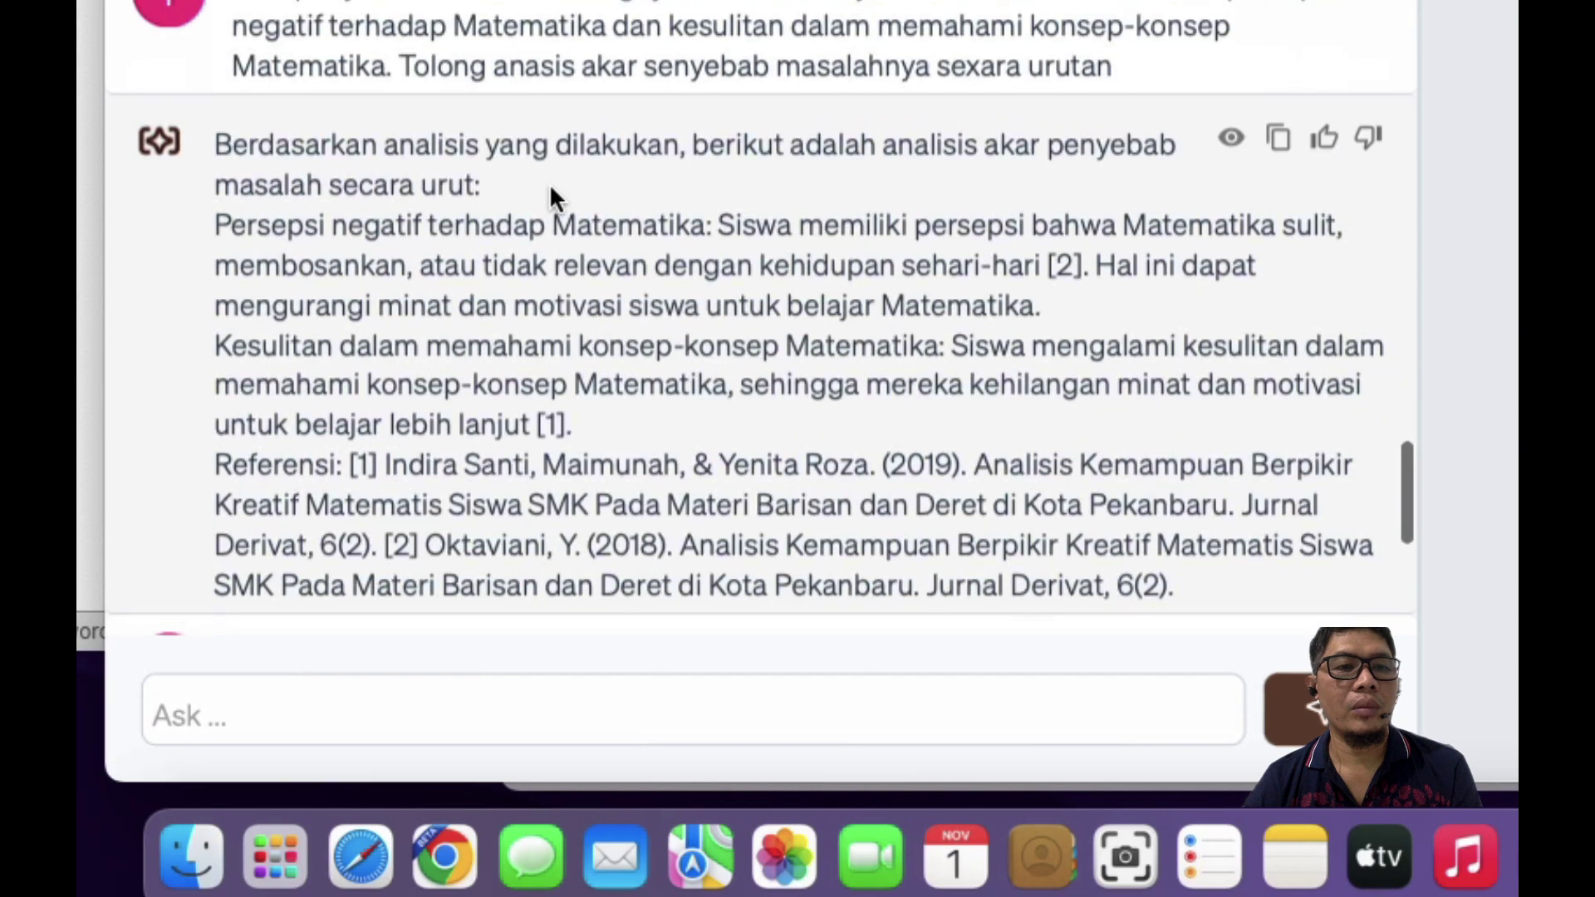
{"action": "scroll", "coordinate": [550, 183], "scroll_direction": "up", "scroll_amount": 10}
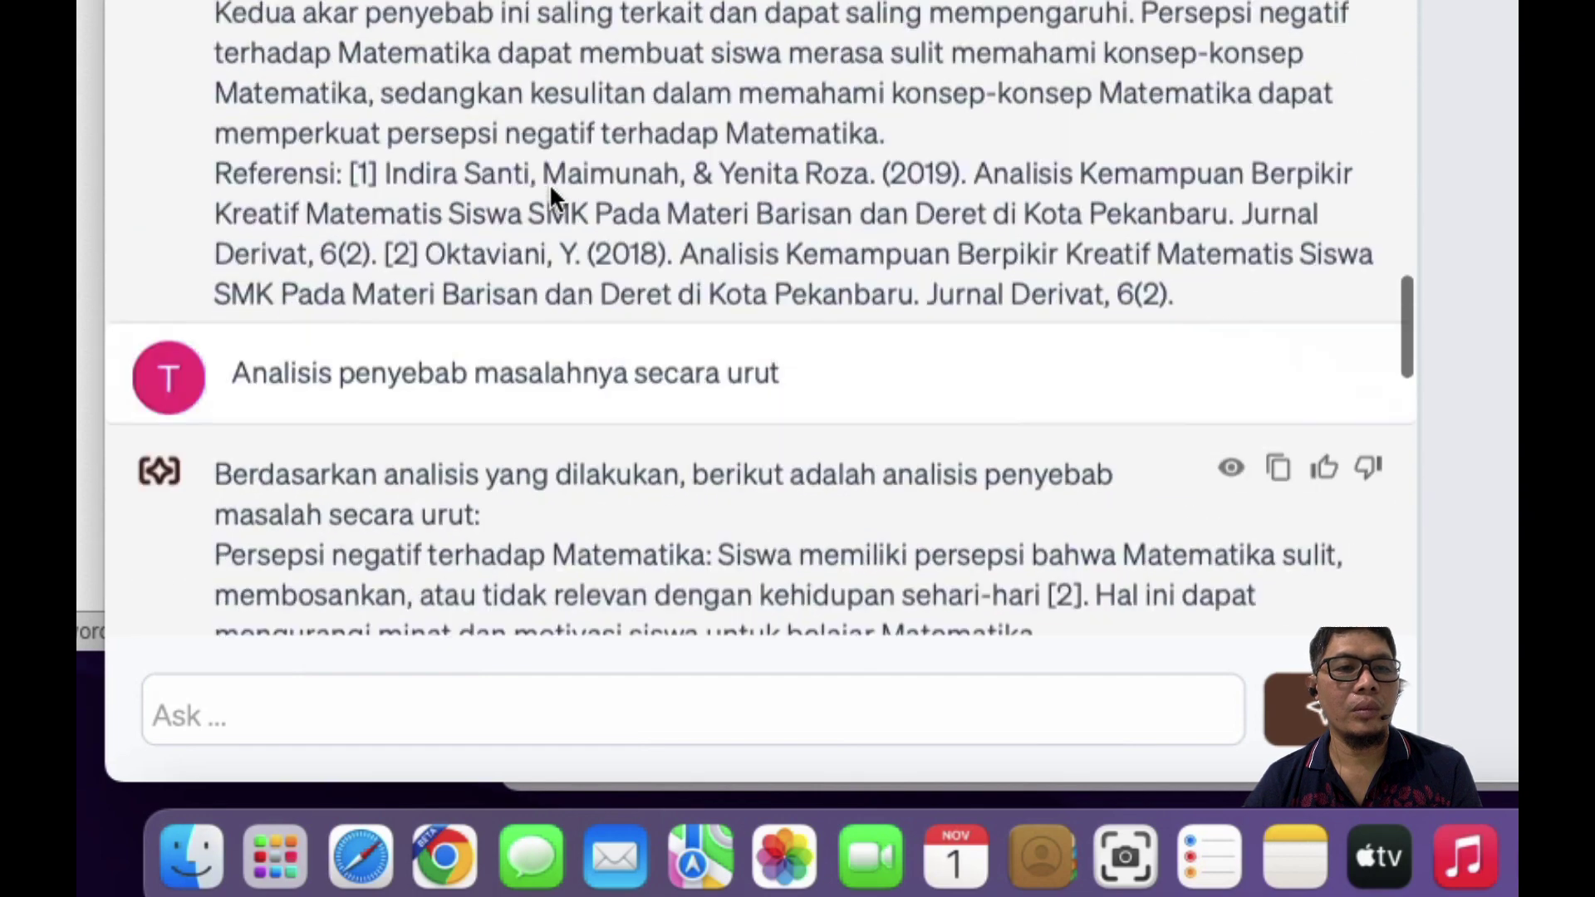
{"action": "scroll", "coordinate": [551, 186], "scroll_direction": "down", "scroll_amount": 15}
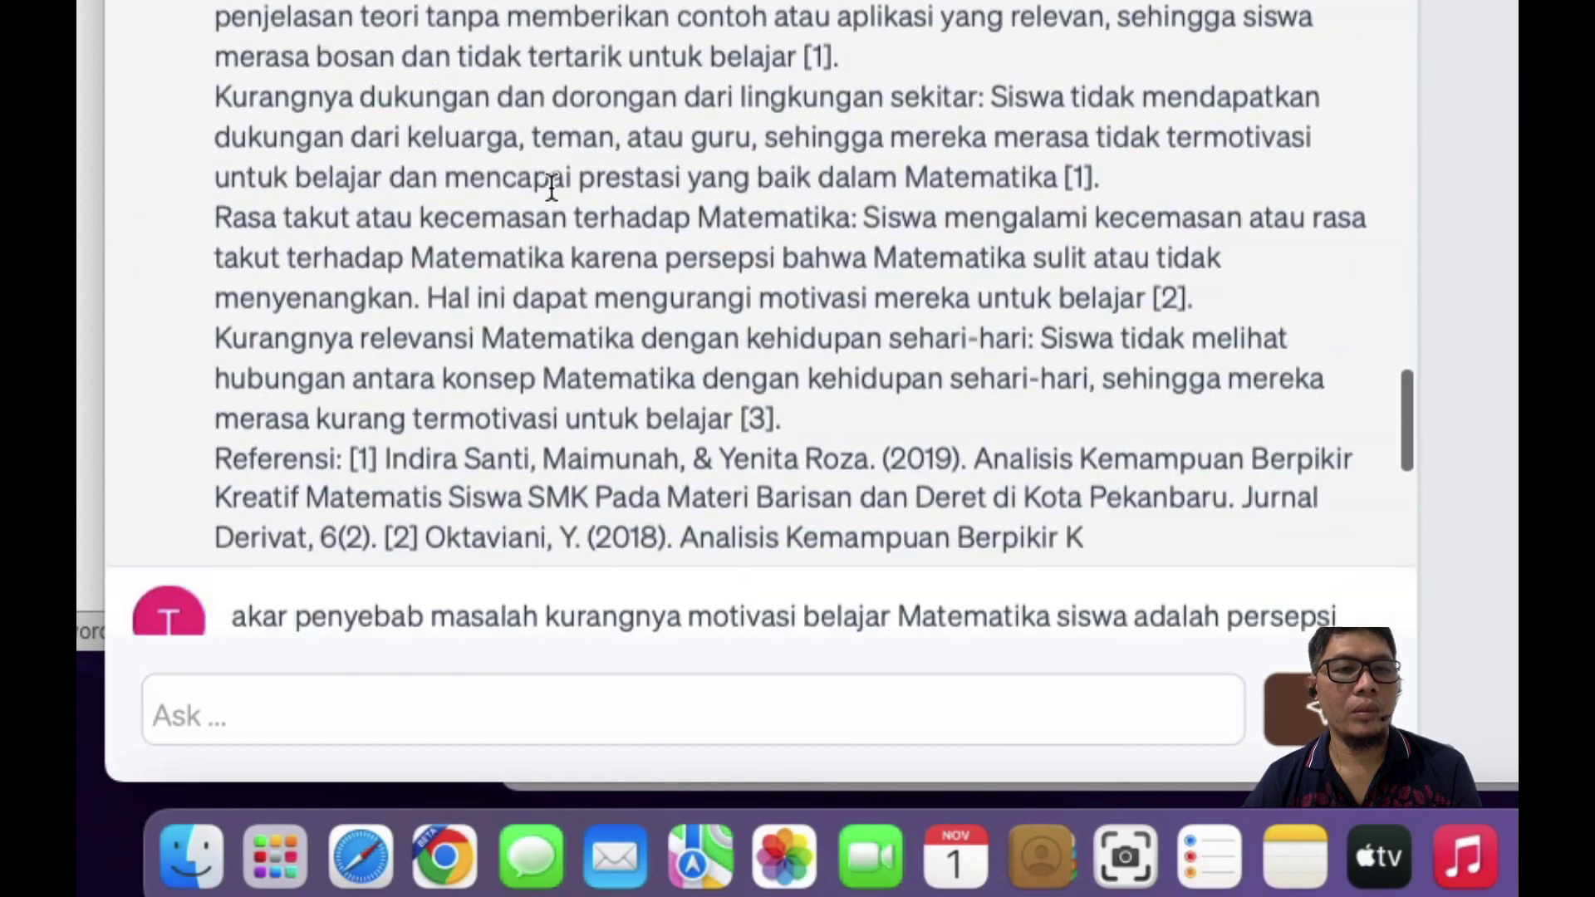
{"action": "scroll", "coordinate": [551, 186], "scroll_direction": "down", "scroll_amount": 15}
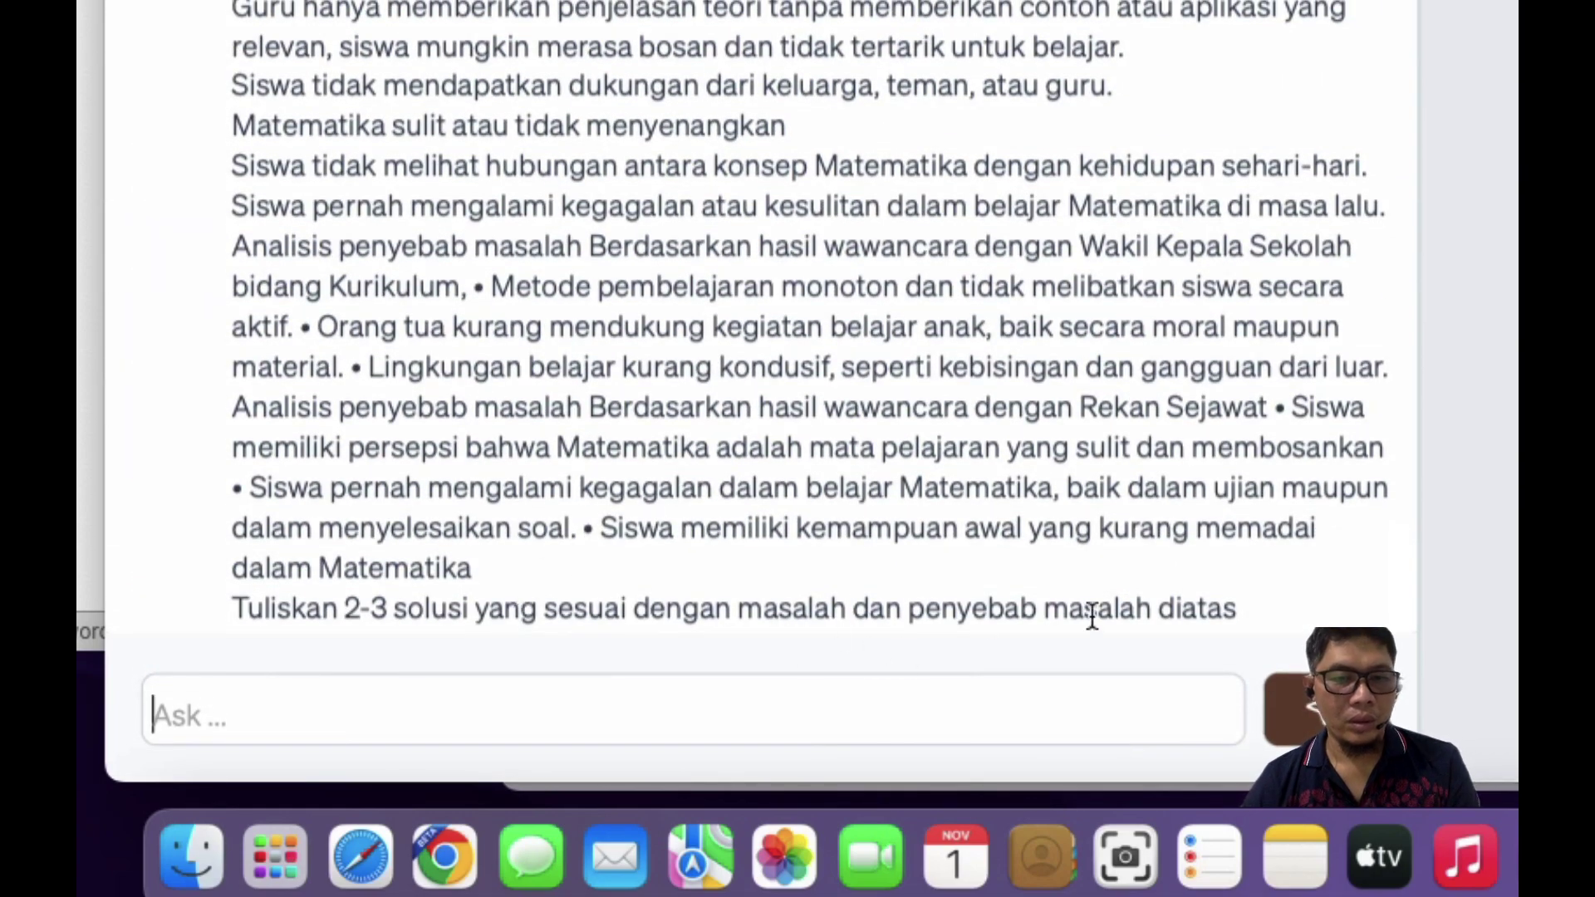
{"action": "scroll", "coordinate": [1062, 301], "scroll_direction": "down", "scroll_amount": 3}
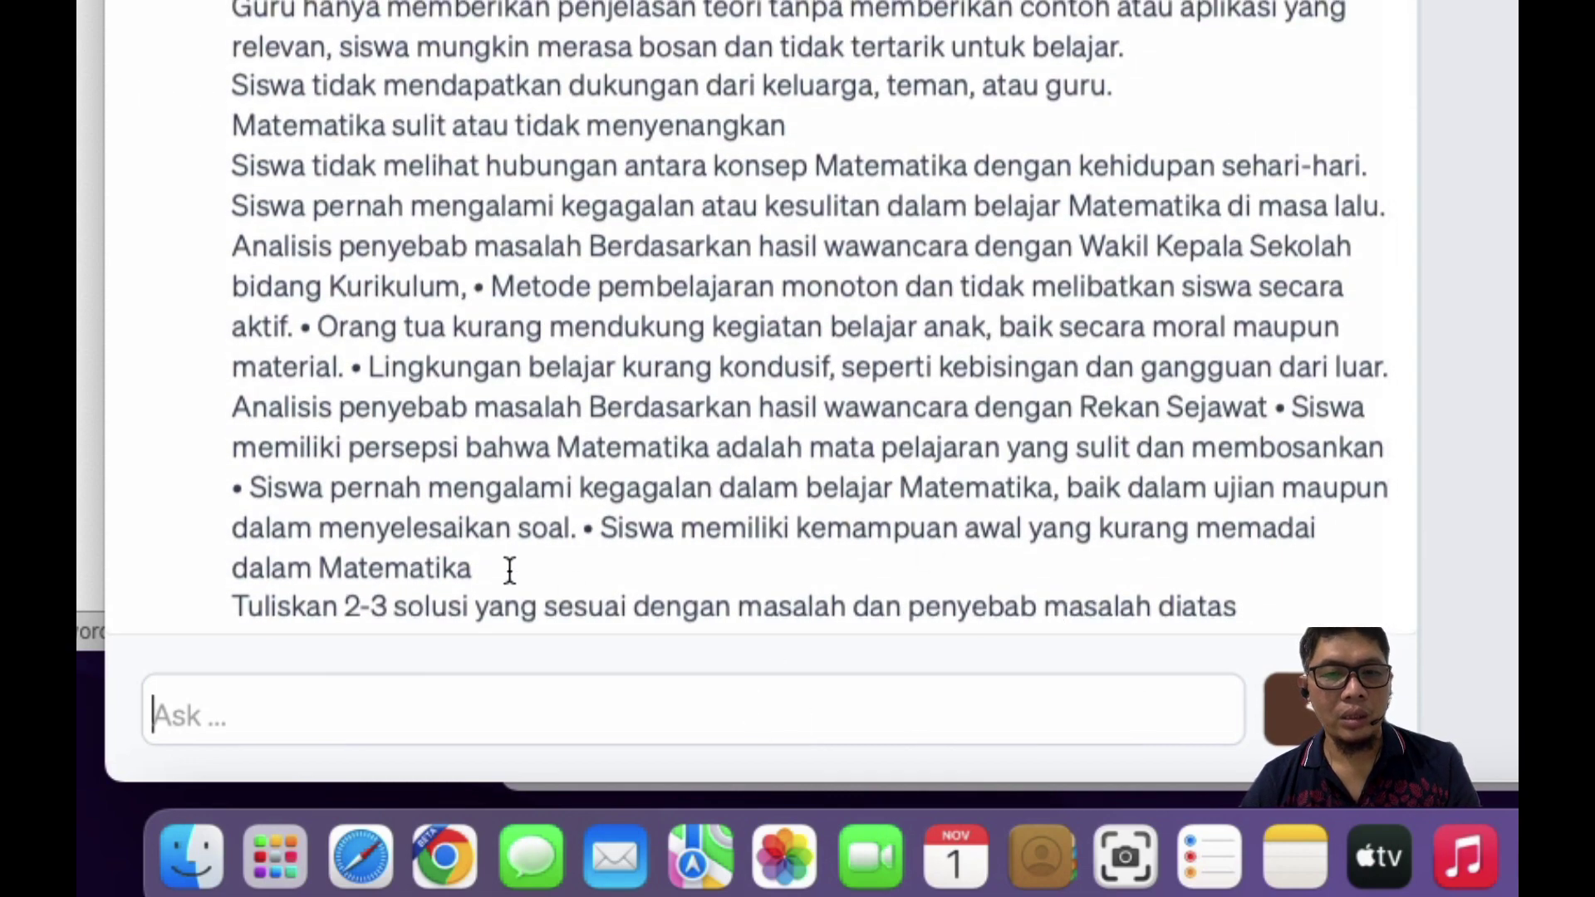
{"action": "scroll", "coordinate": [533, 548], "scroll_direction": "down", "scroll_amount": 2}
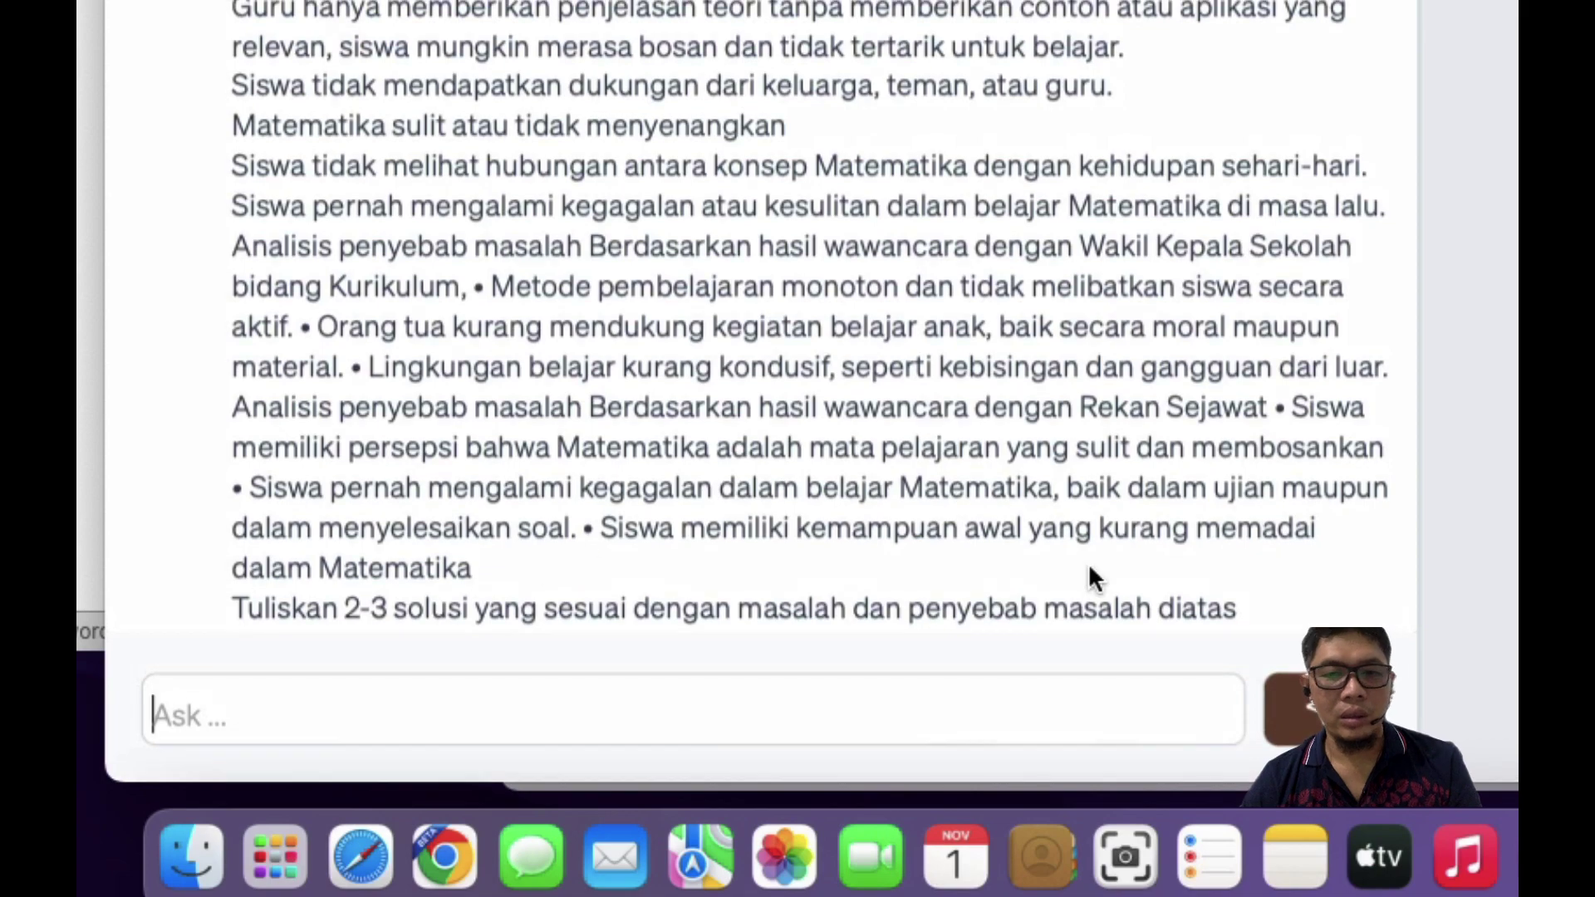
{"action": "scroll", "coordinate": [879, 200], "scroll_direction": "up", "scroll_amount": 10}
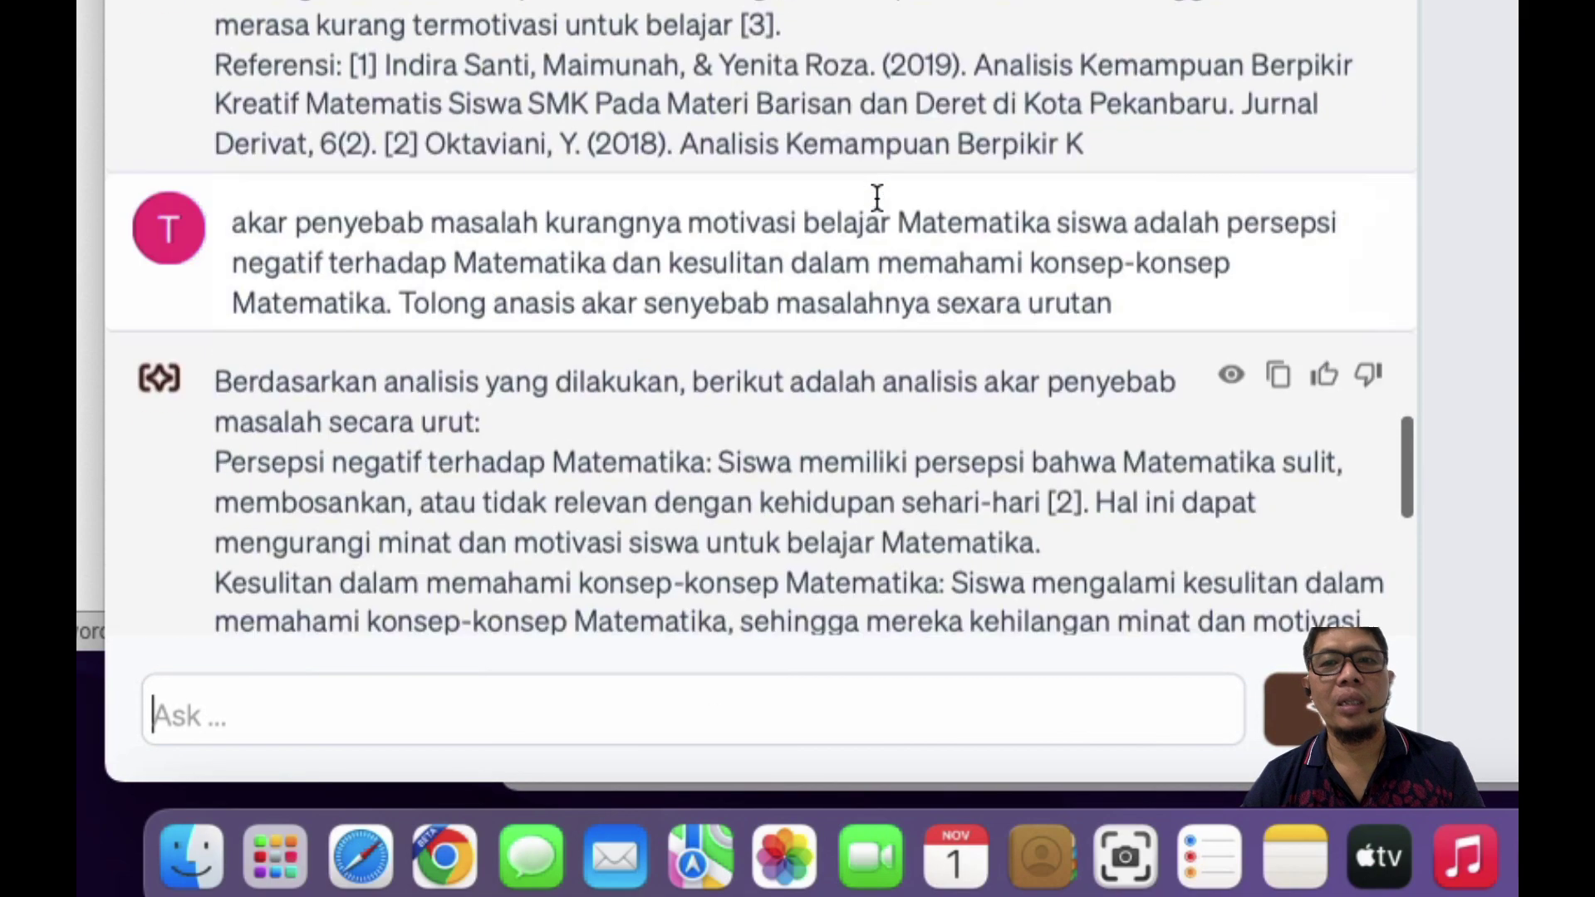
{"action": "scroll", "coordinate": [1079, 203], "scroll_direction": "down", "scroll_amount": 10}
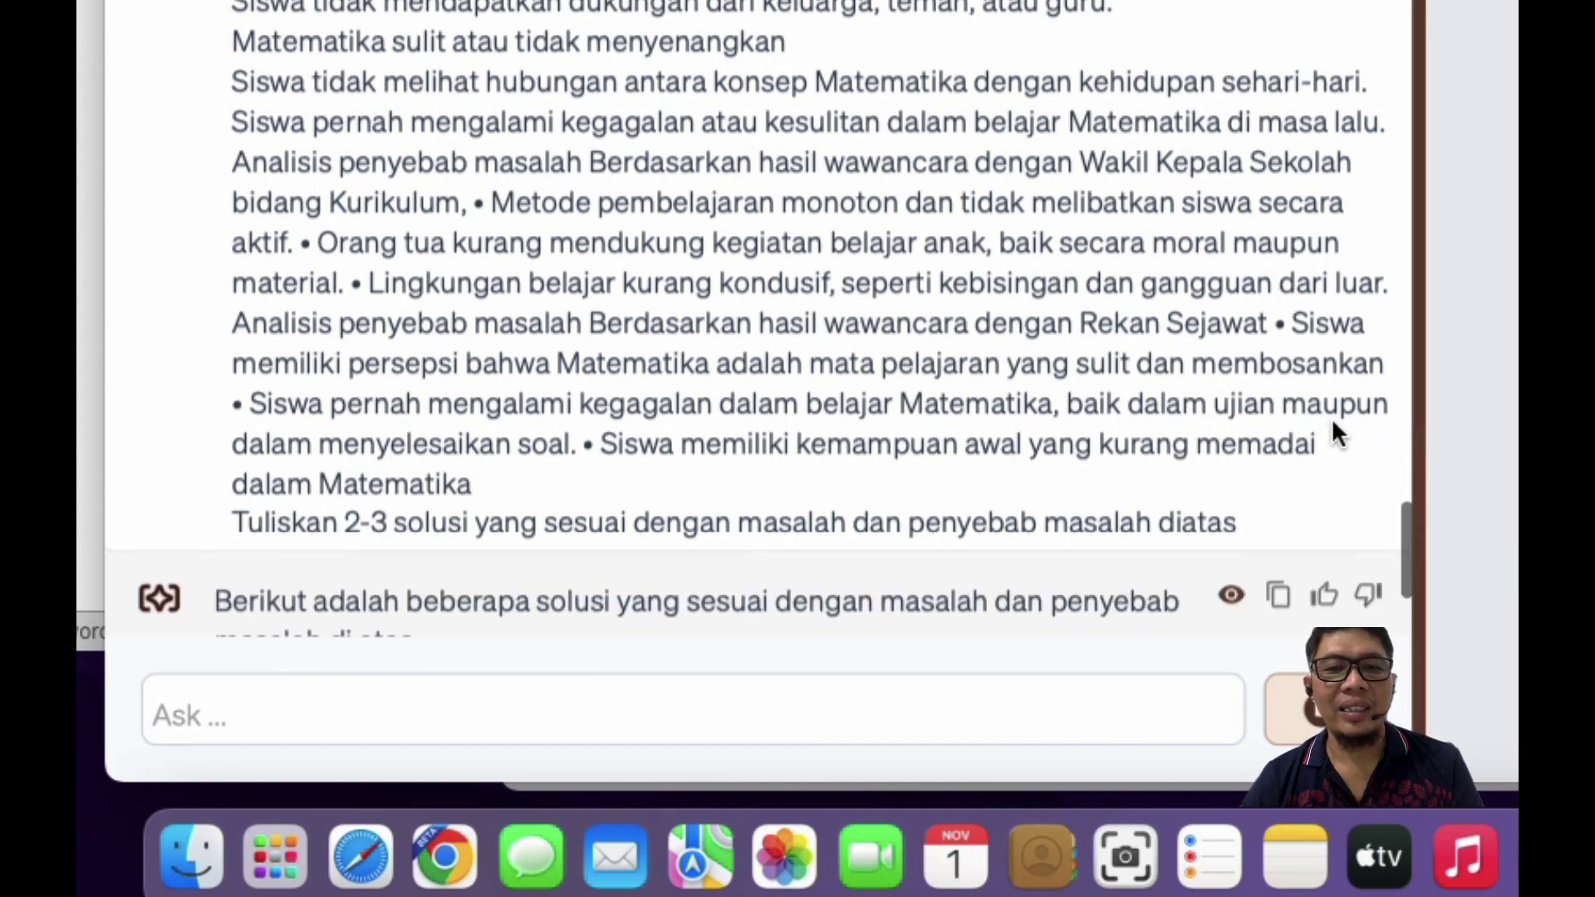
{"action": "scroll", "coordinate": [636, 374], "scroll_direction": "down", "scroll_amount": 5}
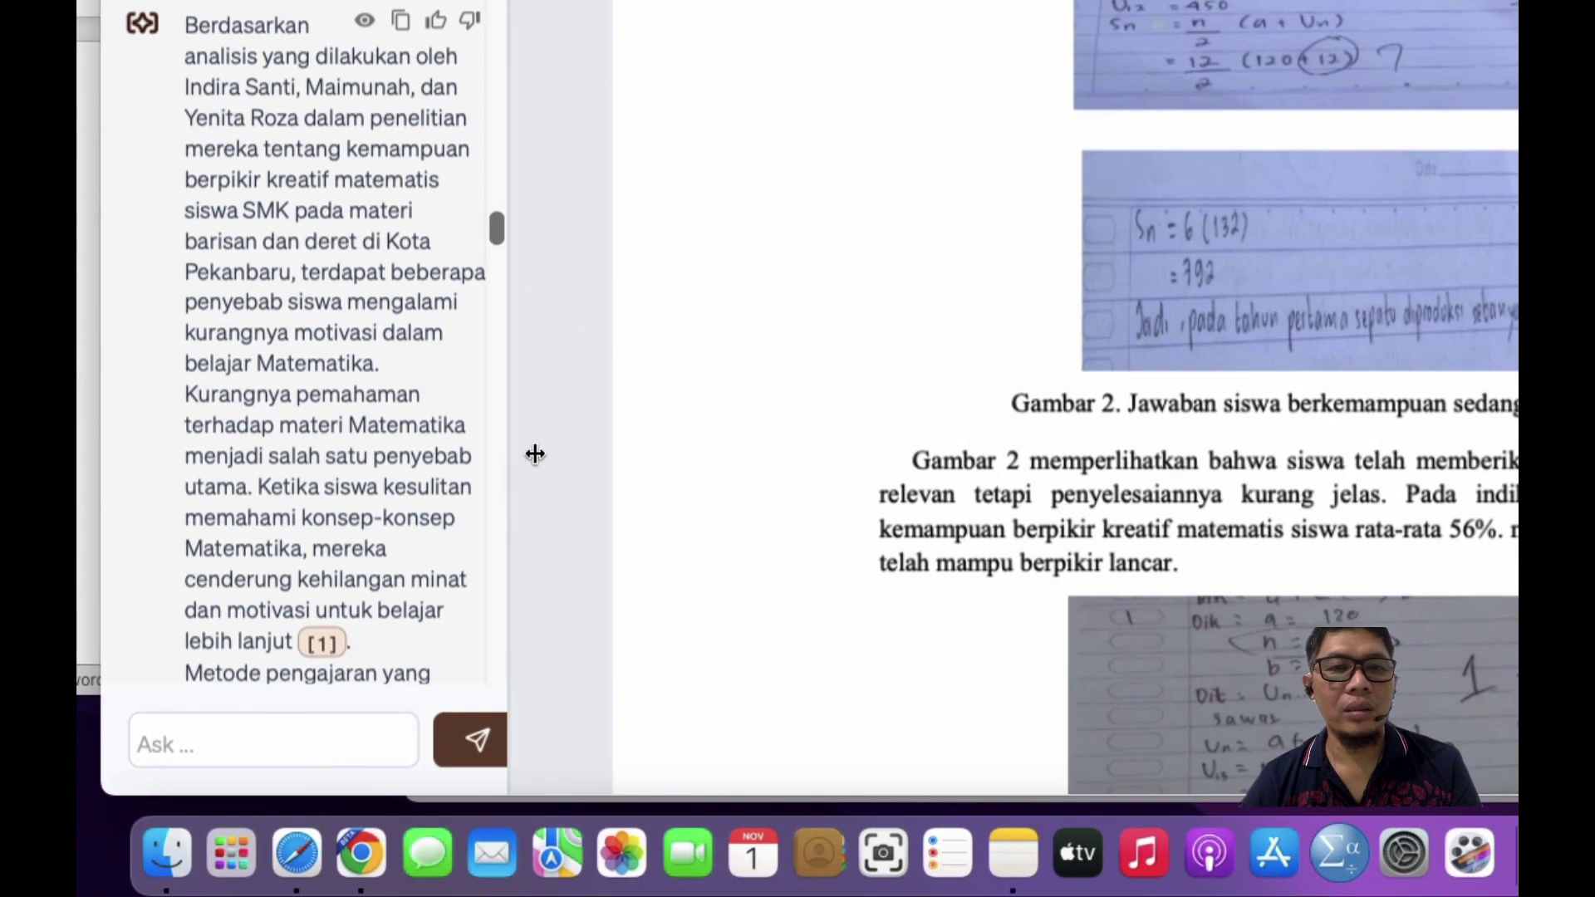
Step: Widen the Humata chat over the PDF, review the full solutions answer, and copy it
{"action": "left_click_drag", "start_coordinate": [535, 454], "coordinate": [1093, 333]}
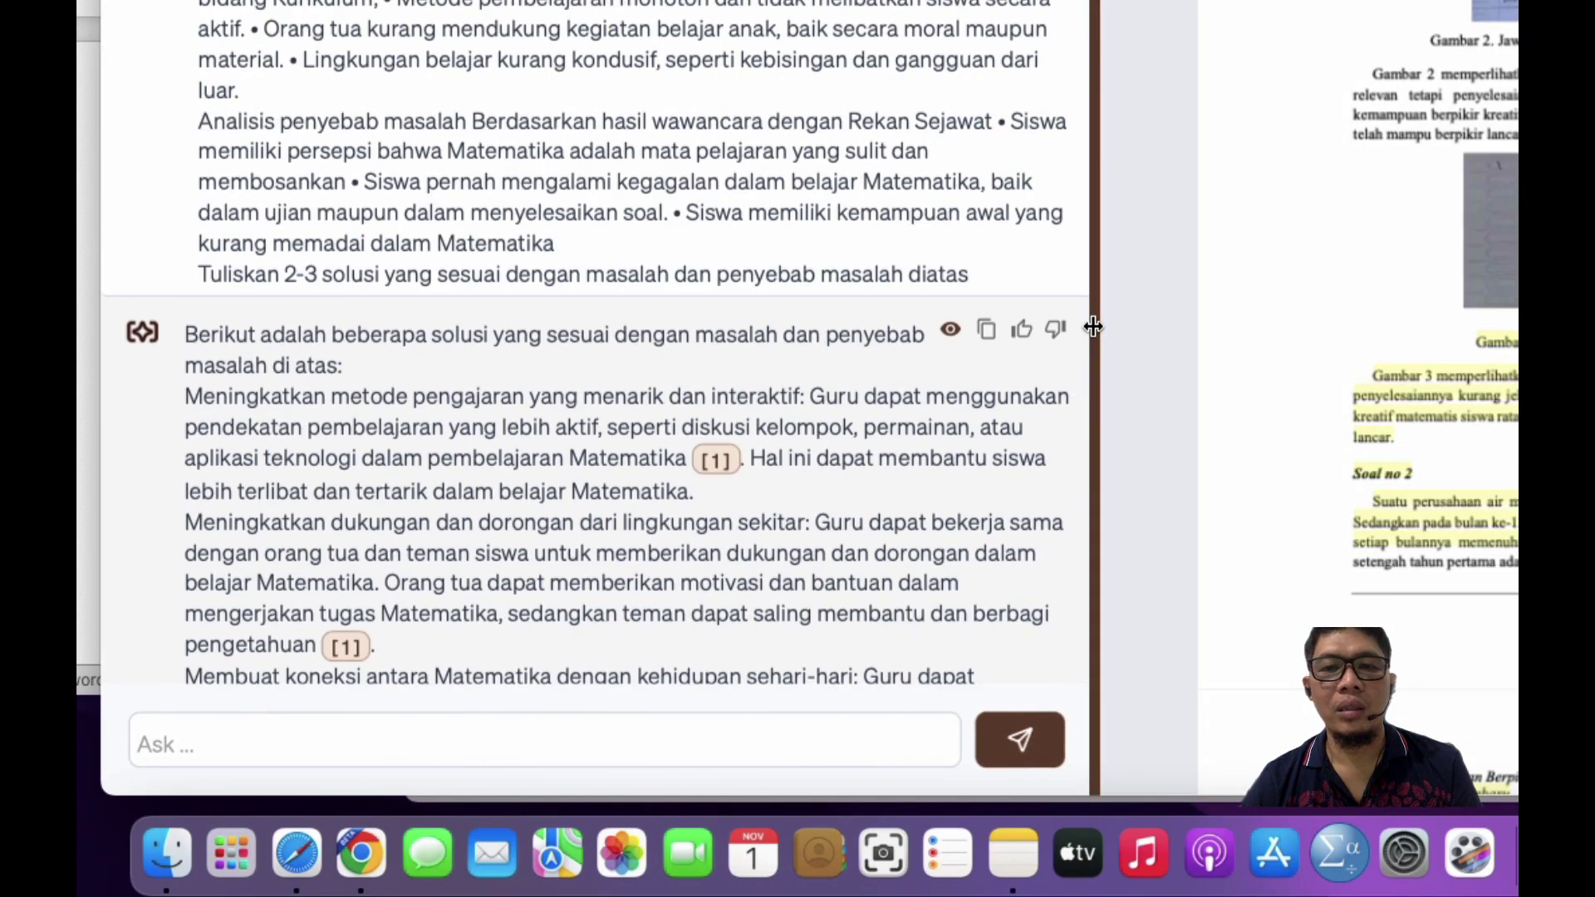
{"action": "scroll", "coordinate": [561, 466], "scroll_direction": "up", "scroll_amount": 4}
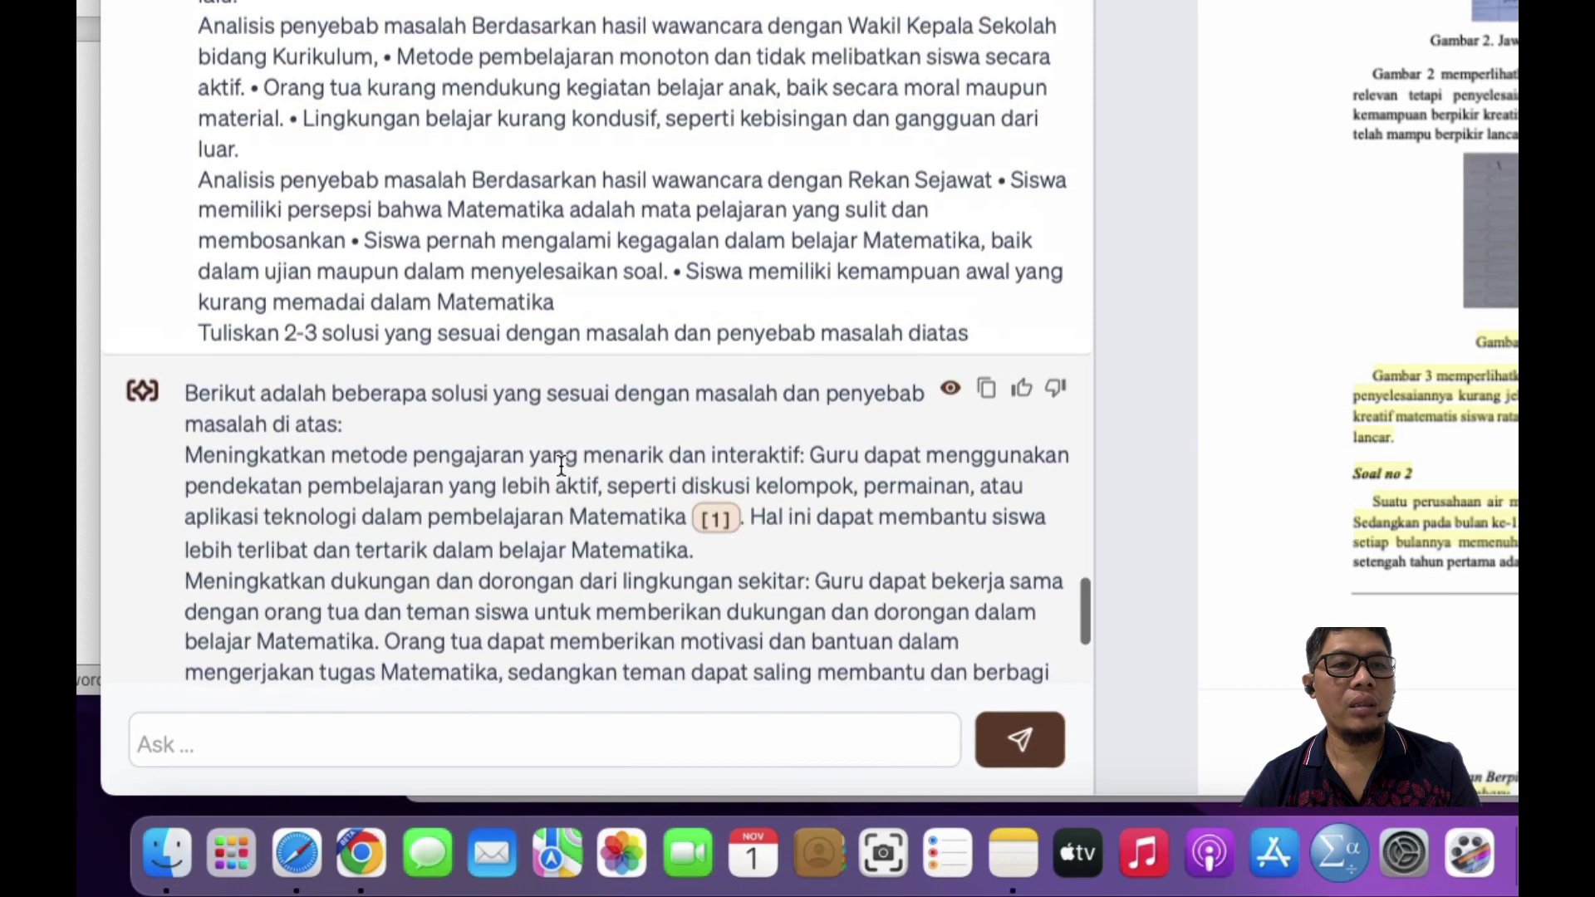
{"action": "scroll", "coordinate": [560, 469], "scroll_direction": "down", "scroll_amount": 7}
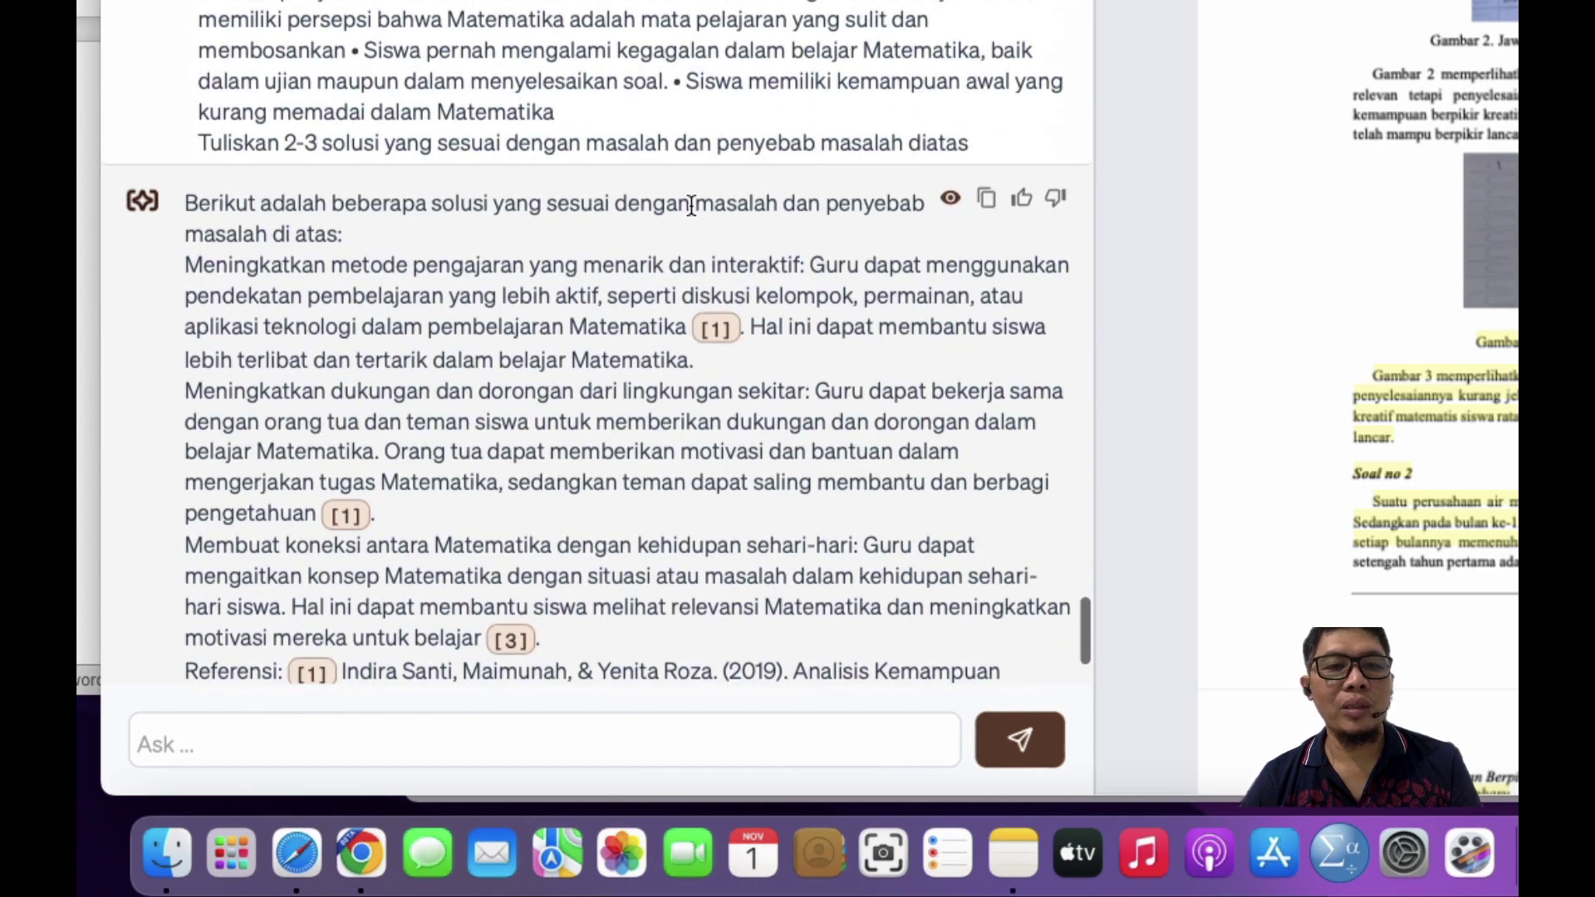
{"action": "scroll", "coordinate": [314, 312], "scroll_direction": "down", "scroll_amount": 4}
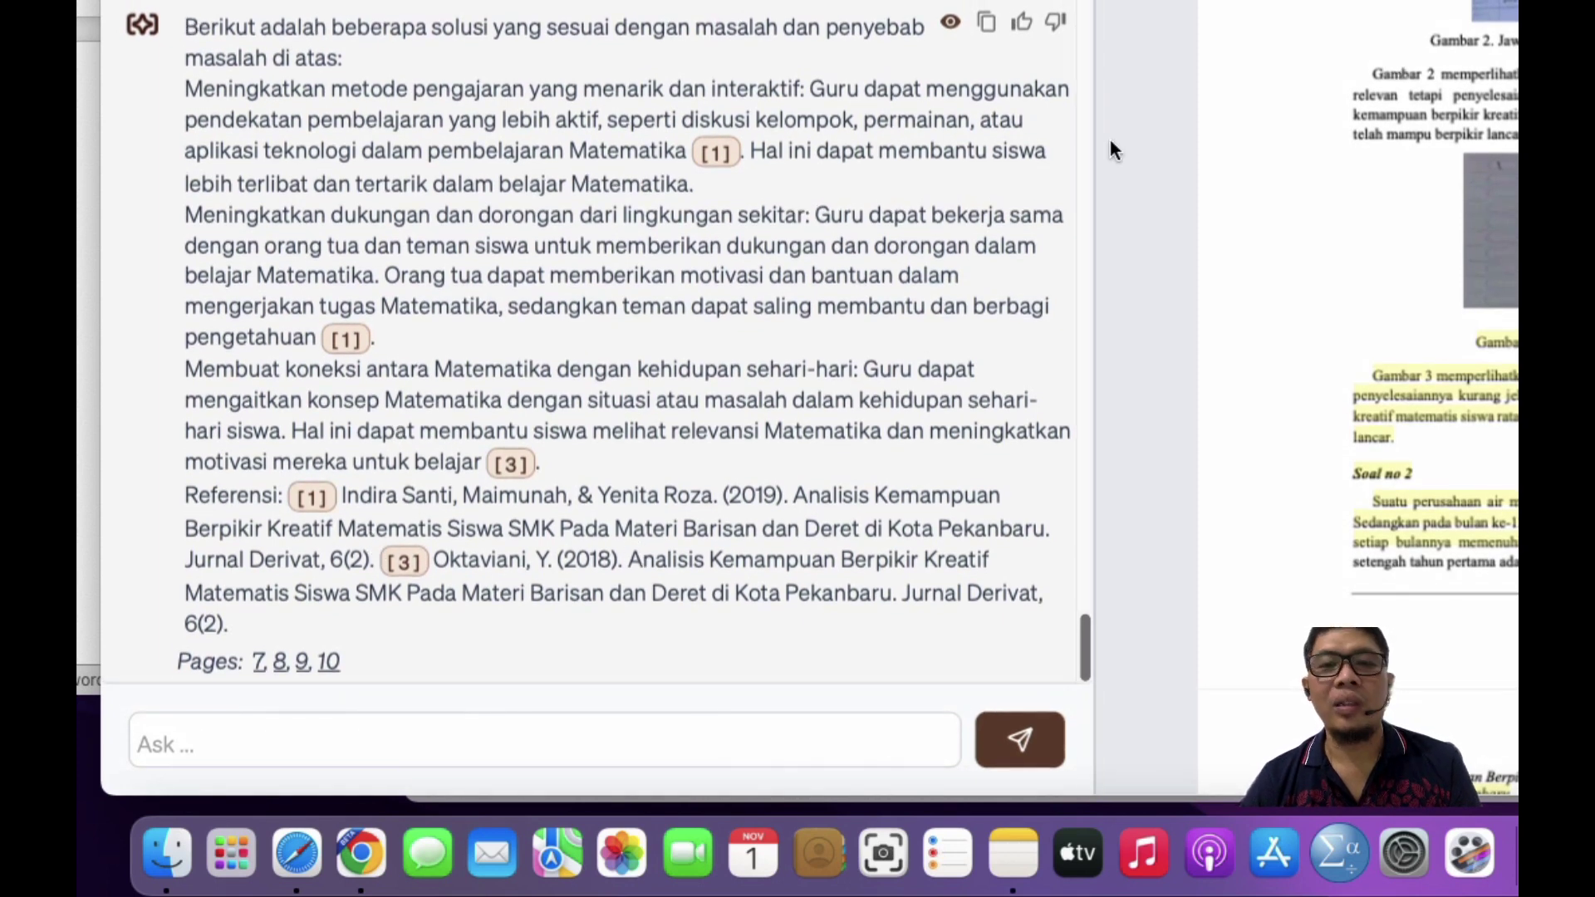
{"action": "left_click", "coordinate": [988, 23]}
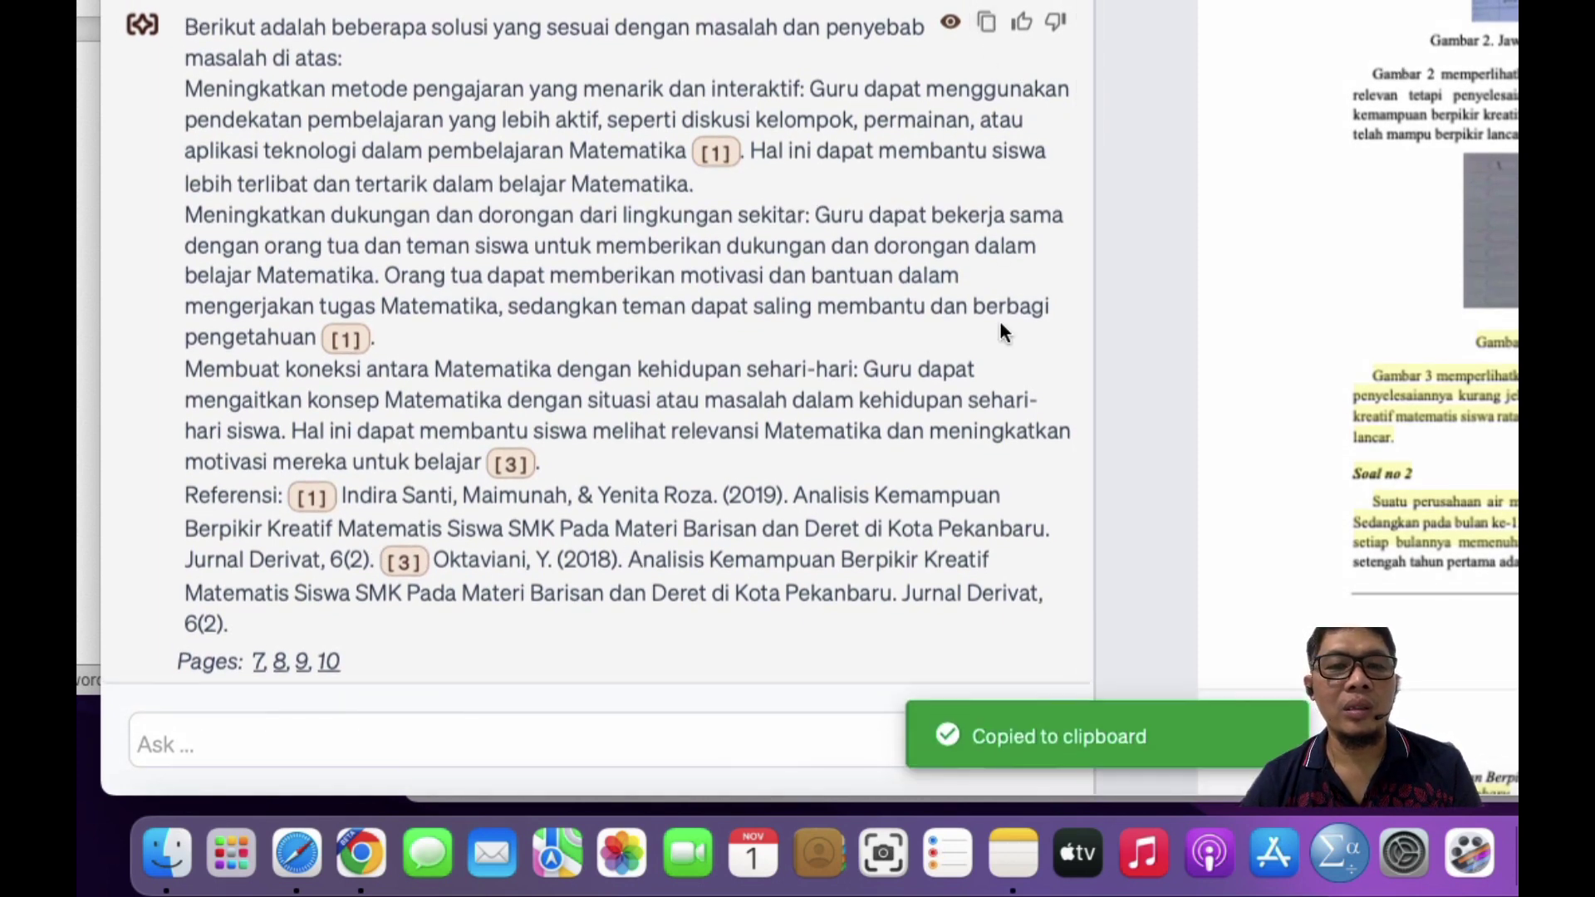
{"action": "key", "text": "ctrl+Up"}
Step: Paste Humata's solutions answer into the empty column (4) Alternatif Solusi cell
{"action": "left_click", "coordinate": [1059, 286]}
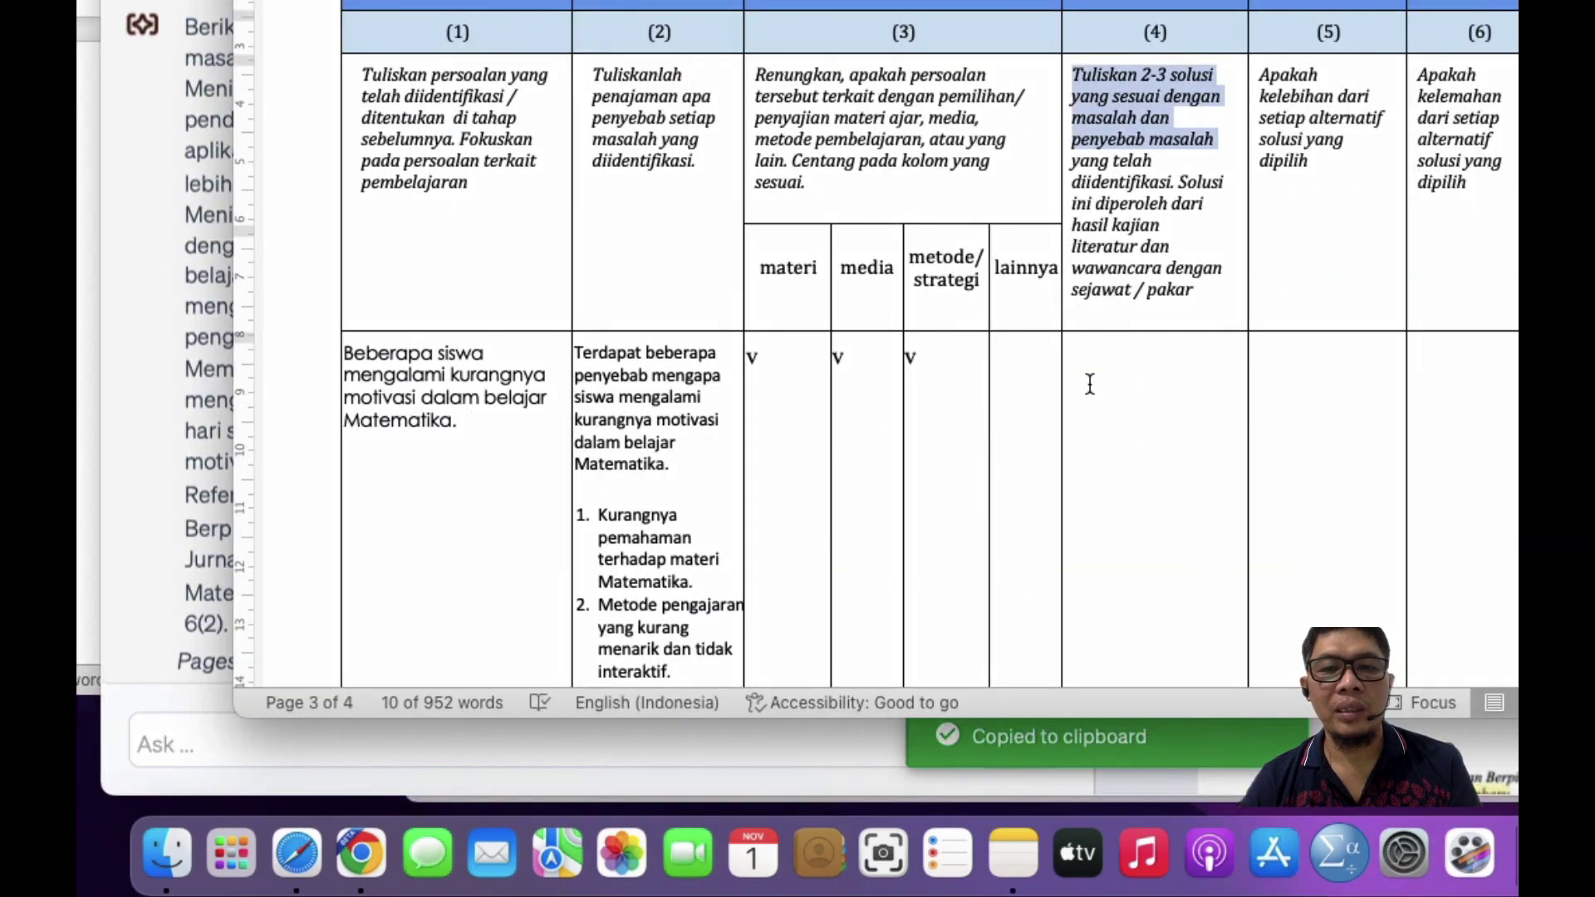
{"action": "left_click", "coordinate": [1111, 359]}
{"action": "key", "text": "super+v"}
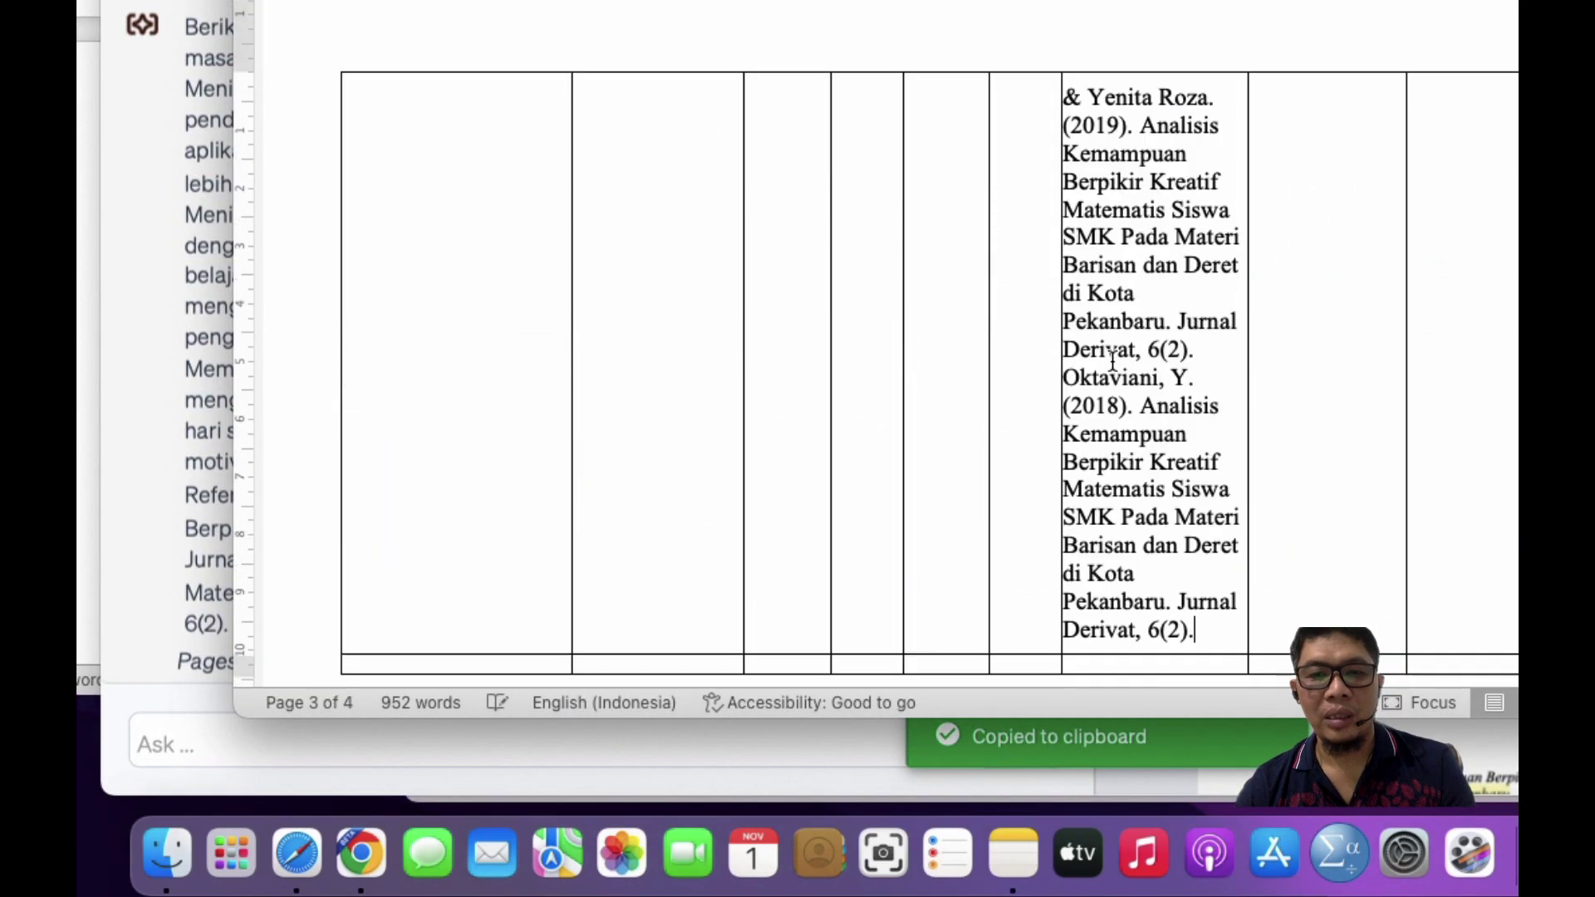
{"action": "scroll", "coordinate": [1112, 359], "scroll_direction": "up", "scroll_amount": 10}
{"action": "scroll", "coordinate": [1112, 359], "scroll_direction": "up", "scroll_amount": 15}
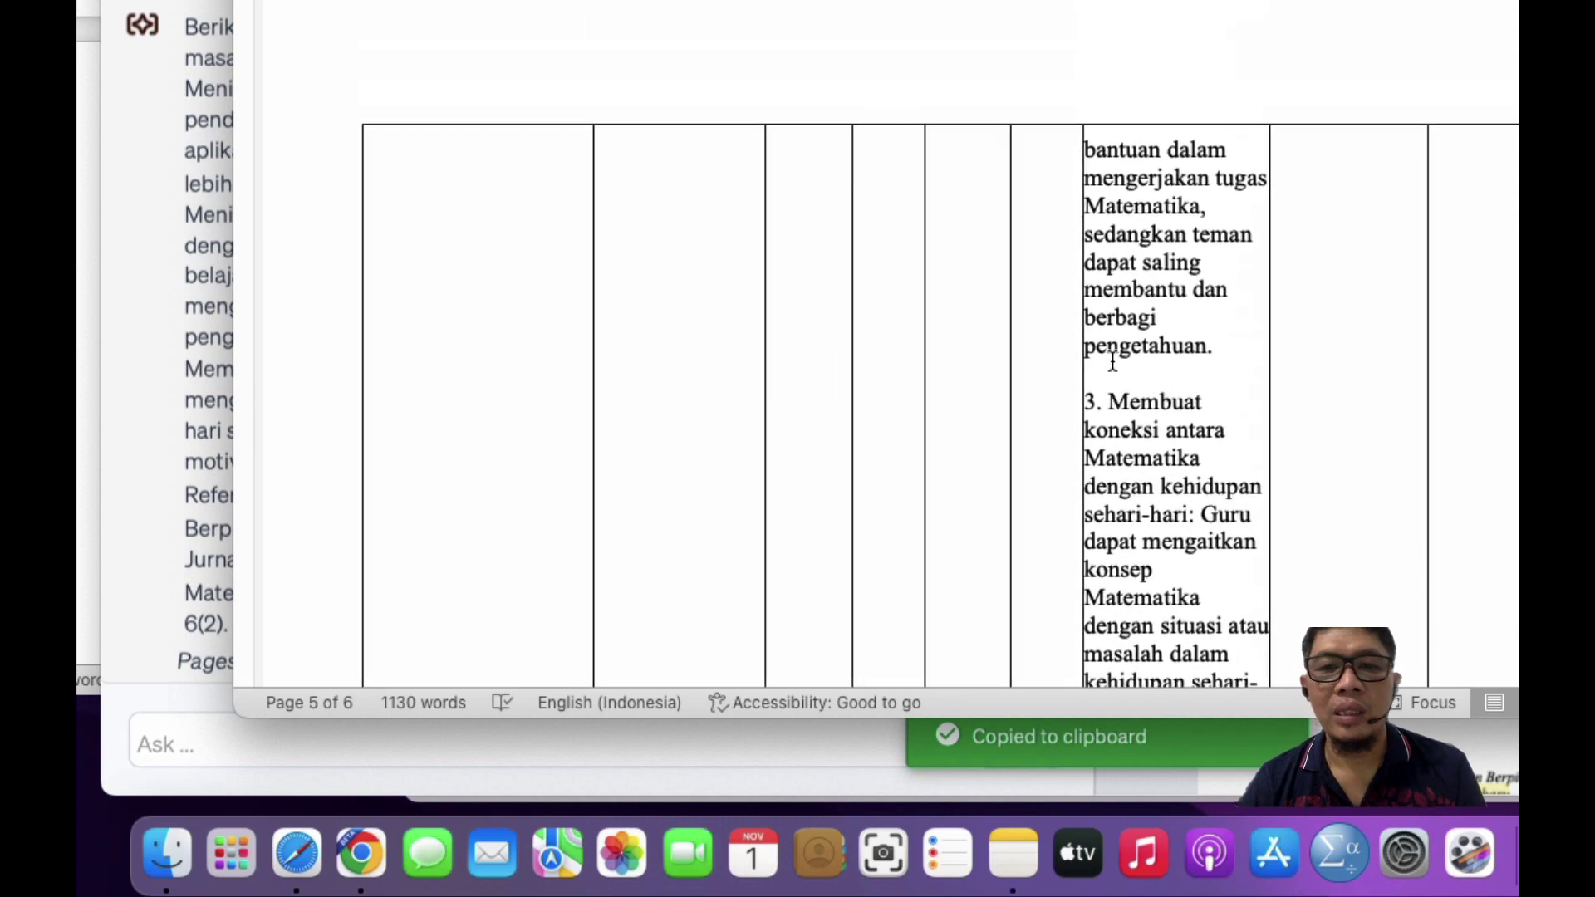
{"action": "scroll", "coordinate": [1113, 361], "scroll_direction": "up", "scroll_amount": 5}
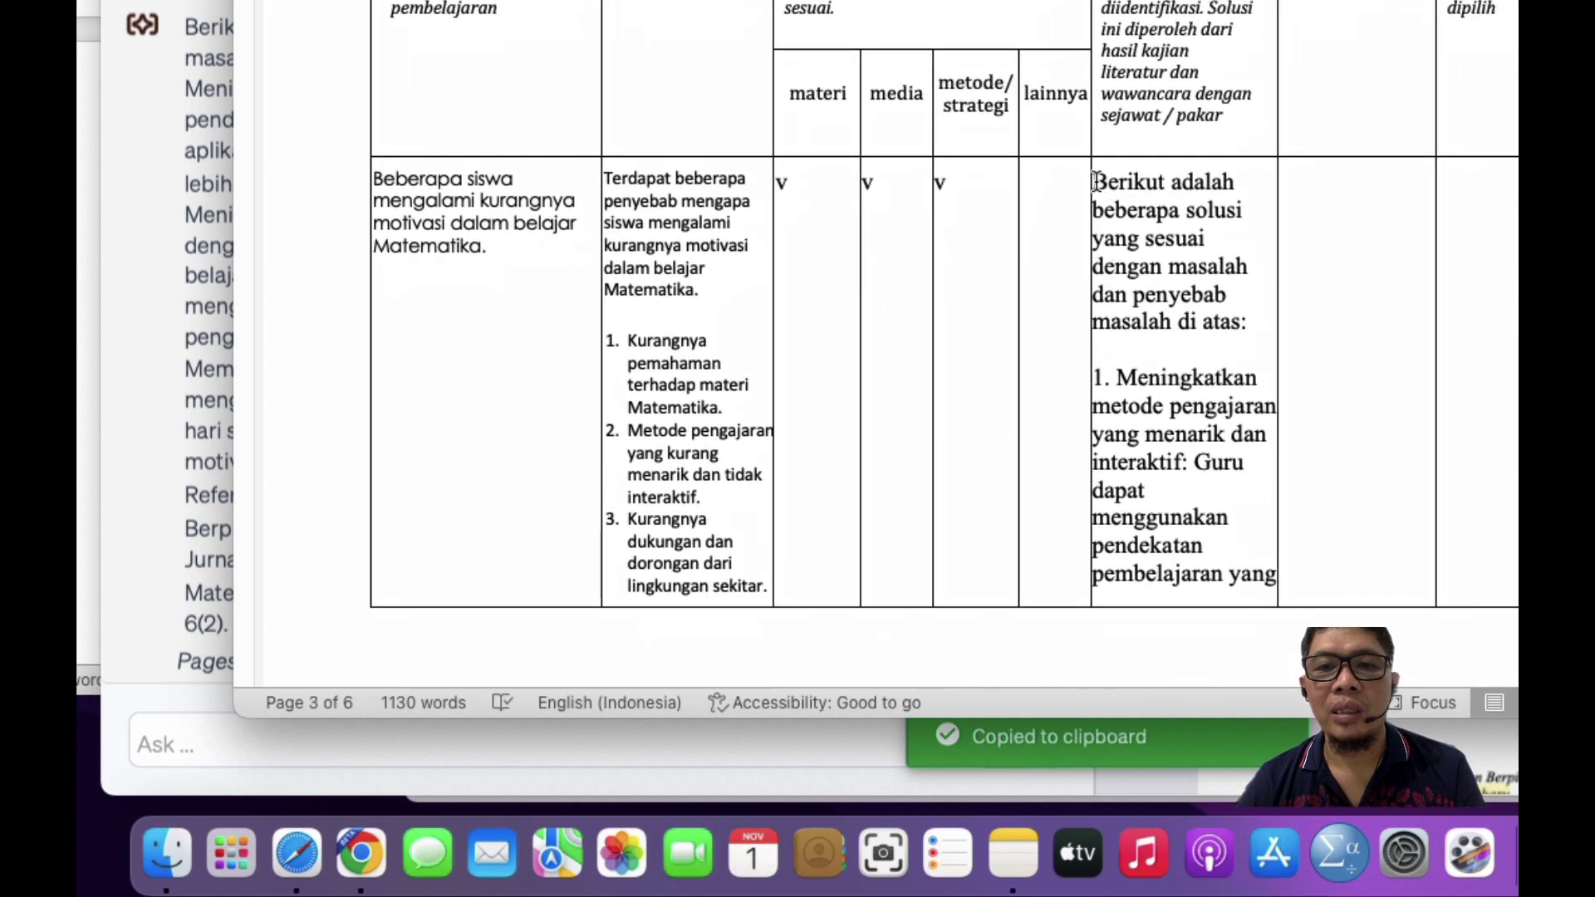
Step: Format the solution cell's text in Calibri, size 10
{"action": "left_click", "coordinate": [1095, 181]}
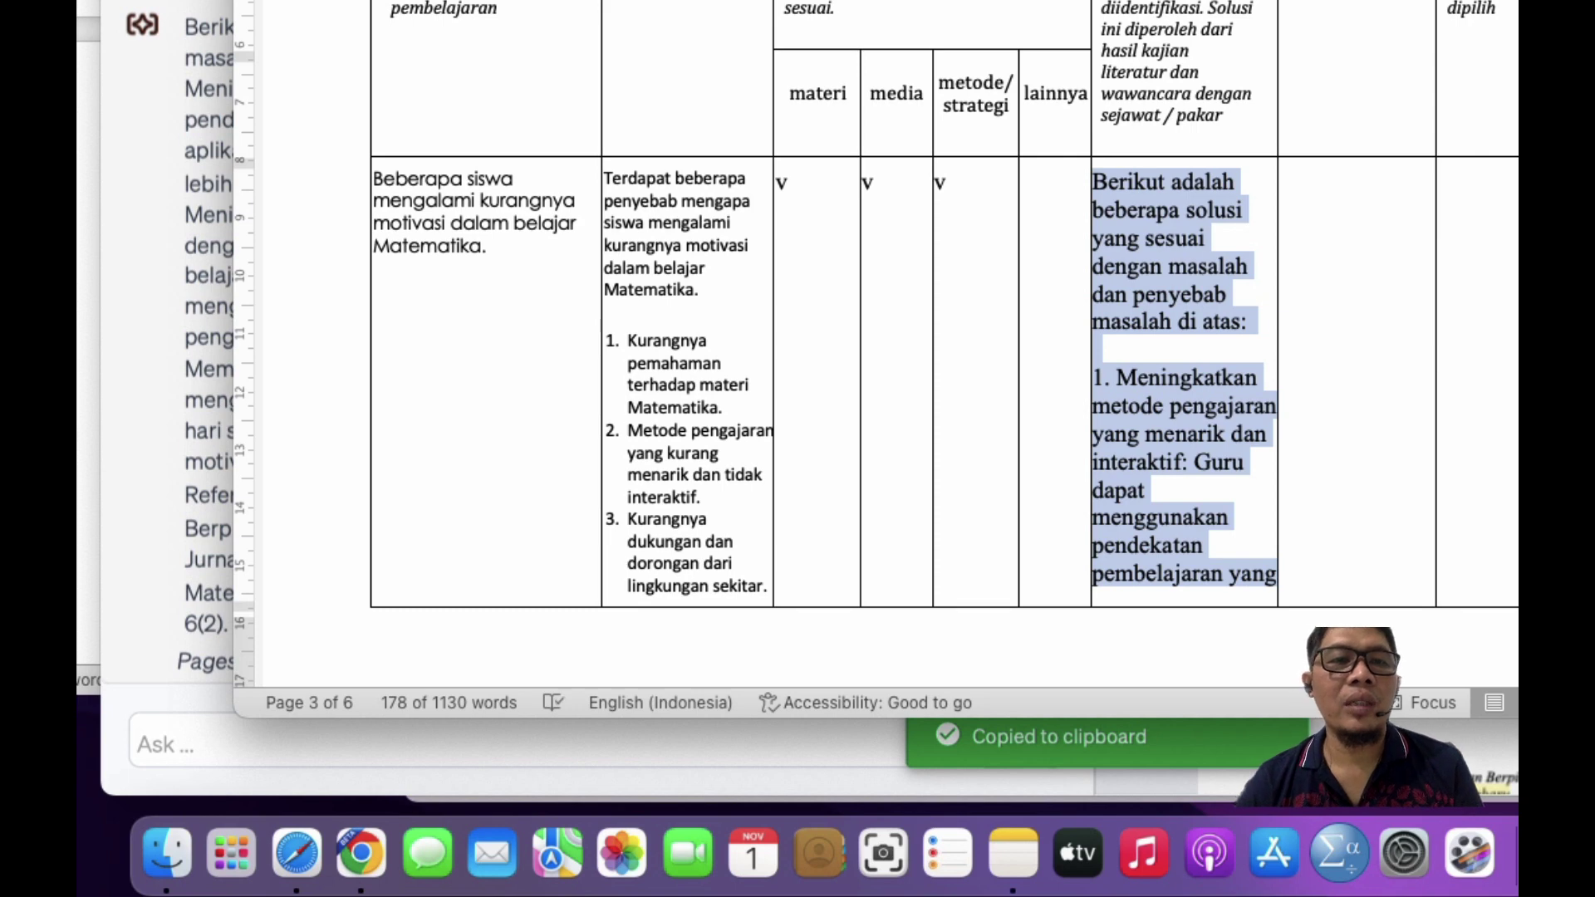
{"action": "left_click", "coordinate": [573, 1]}
{"action": "left_click", "coordinate": [453, 4]}
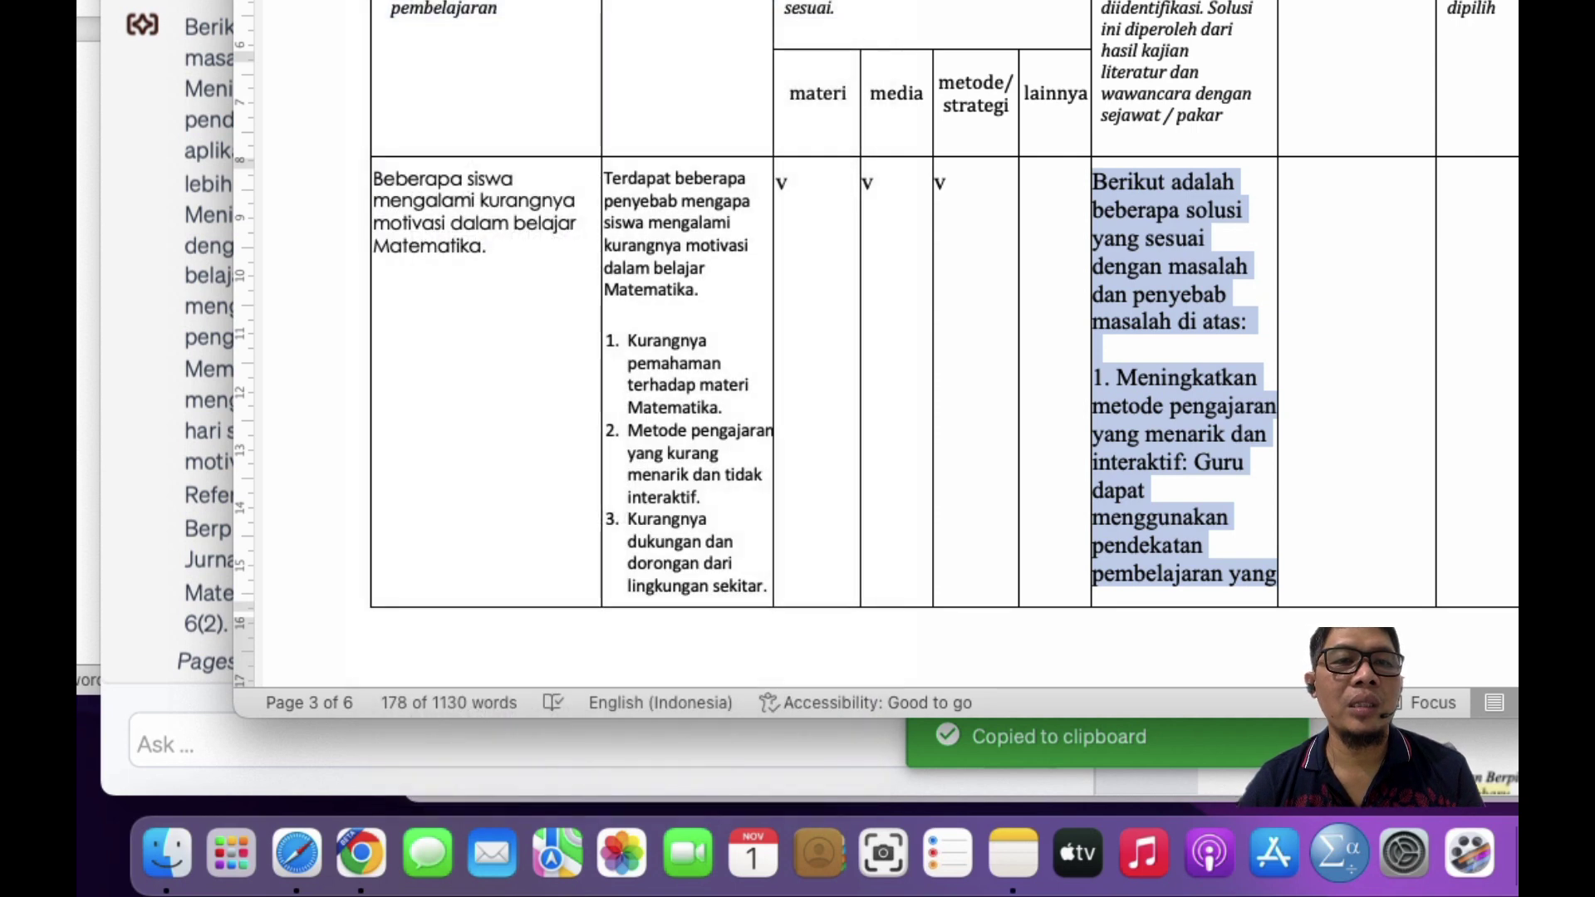
{"action": "left_click", "coordinate": [600, 2]}
{"action": "left_click", "coordinate": [570, 60]}
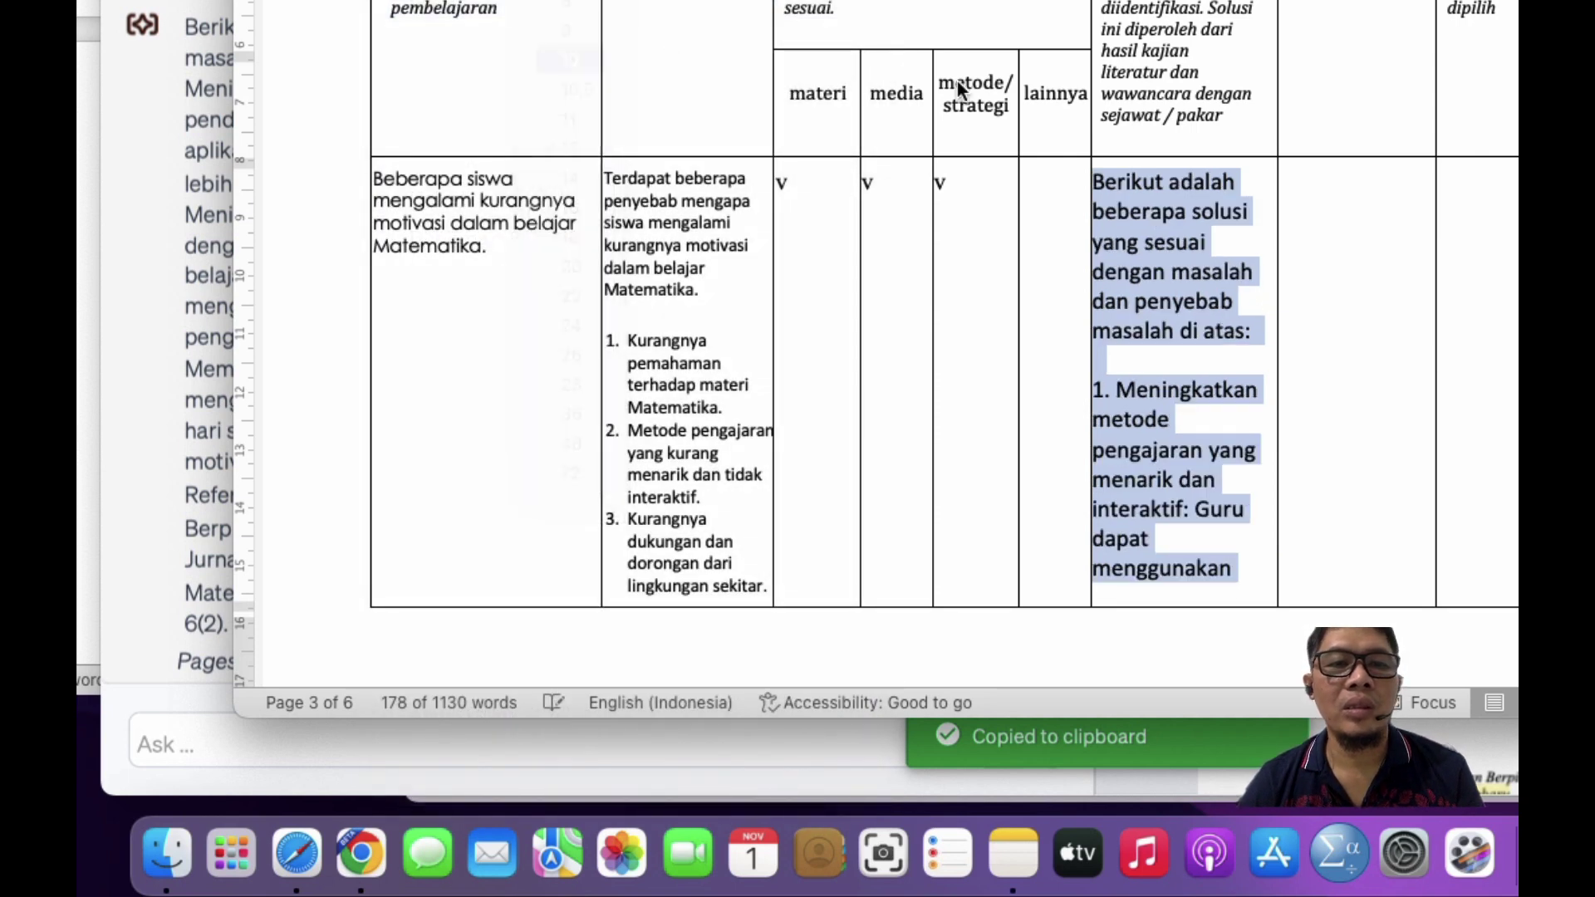
Step: Replace the leftover words after 'penyebab masalah' with the problem sentence, minus 'Beberapa'
{"action": "left_click", "coordinate": [1134, 207]}
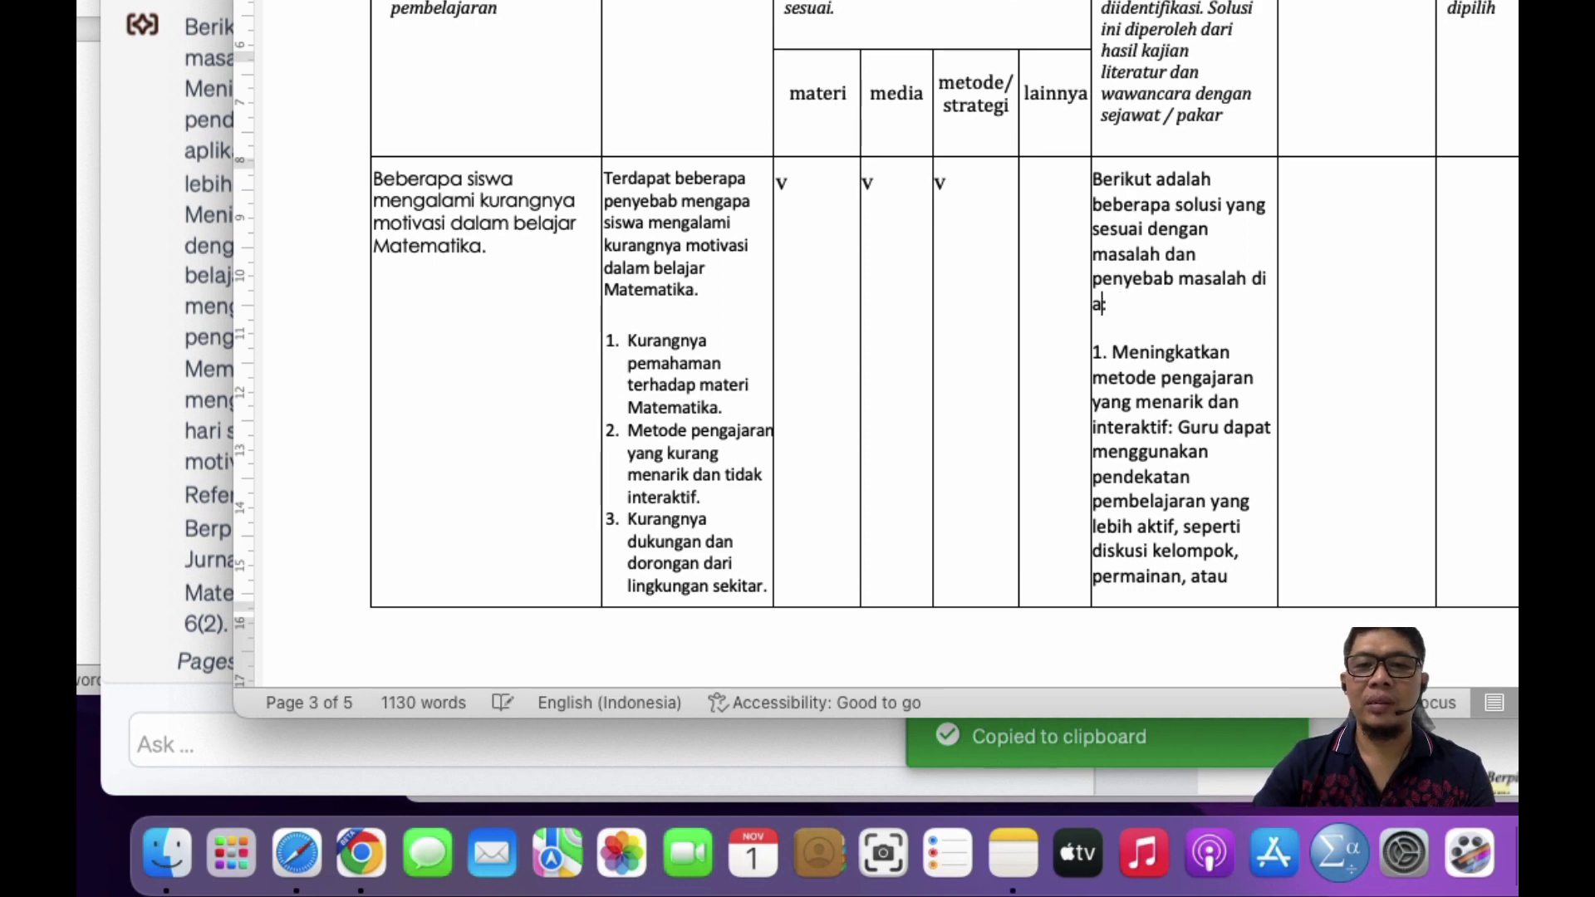
{"action": "key", "text": "BackSpace"}
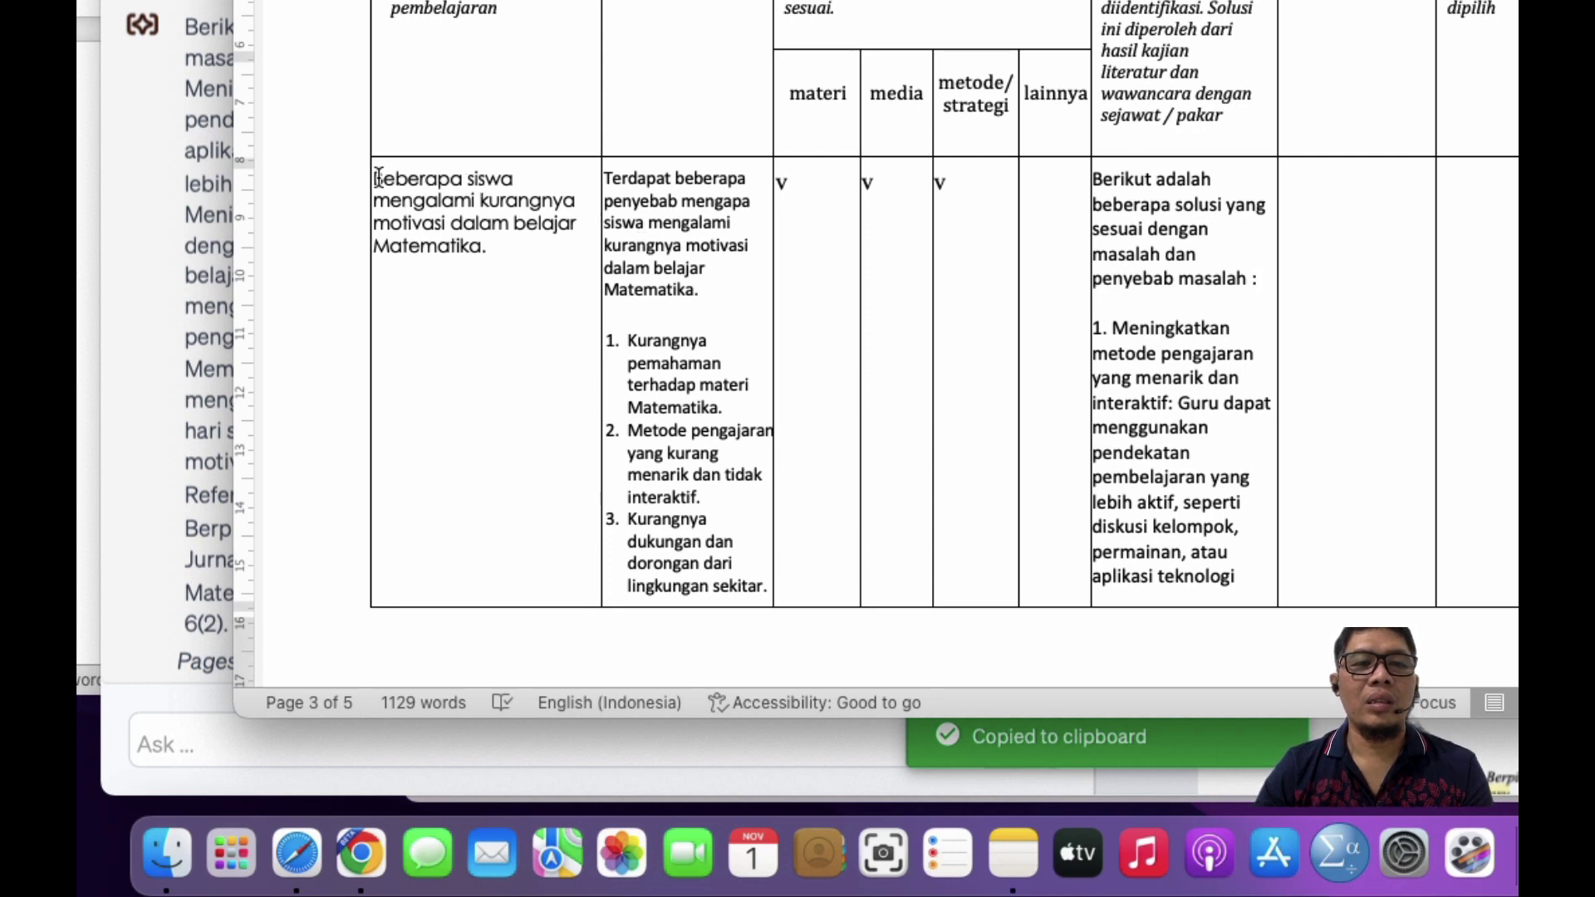
{"action": "left_click_drag", "start_coordinate": [380, 178], "coordinate": [491, 243]}
{"action": "key", "text": "super+c"}
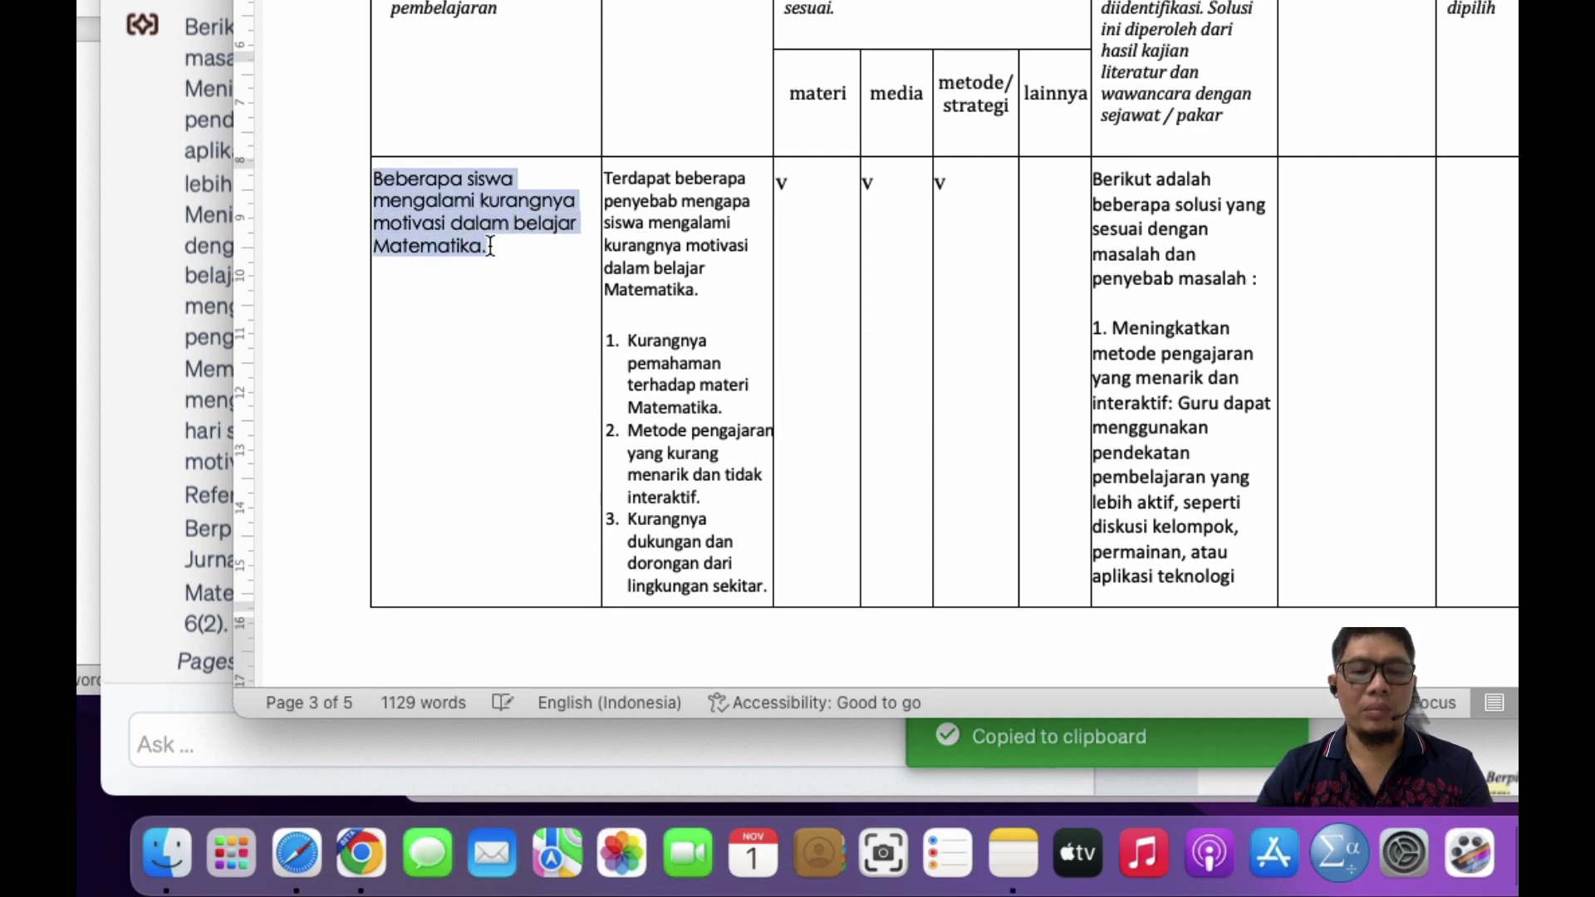
{"action": "left_click", "coordinate": [1253, 280]}
{"action": "key", "text": "super+v"}
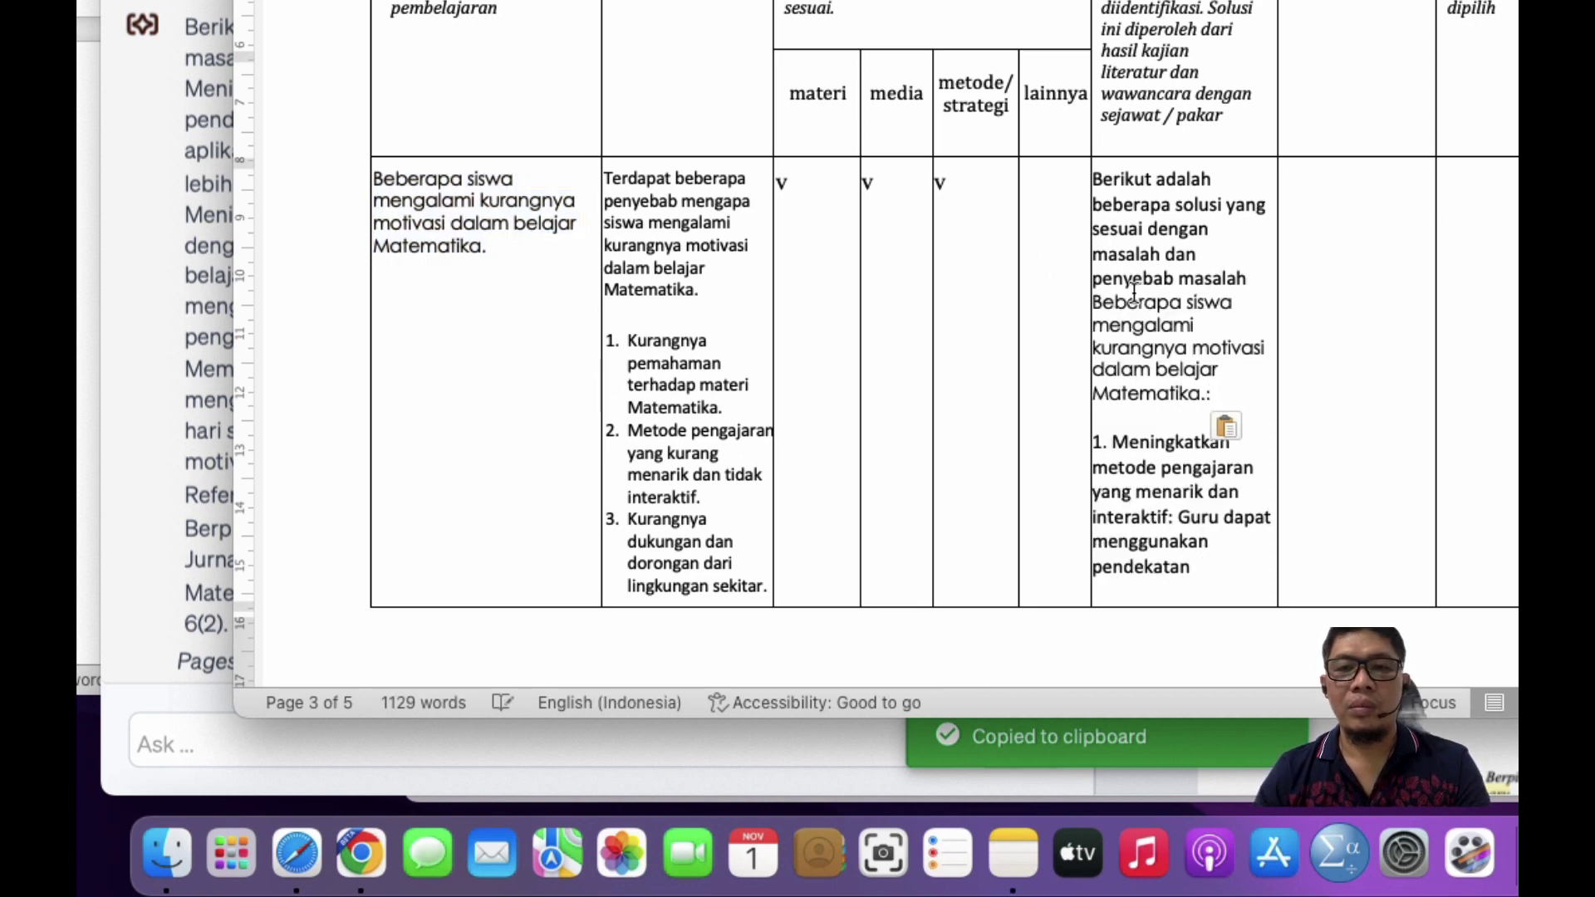
{"action": "double_click", "coordinate": [1135, 299]}
{"action": "key", "text": "BackSpace"}
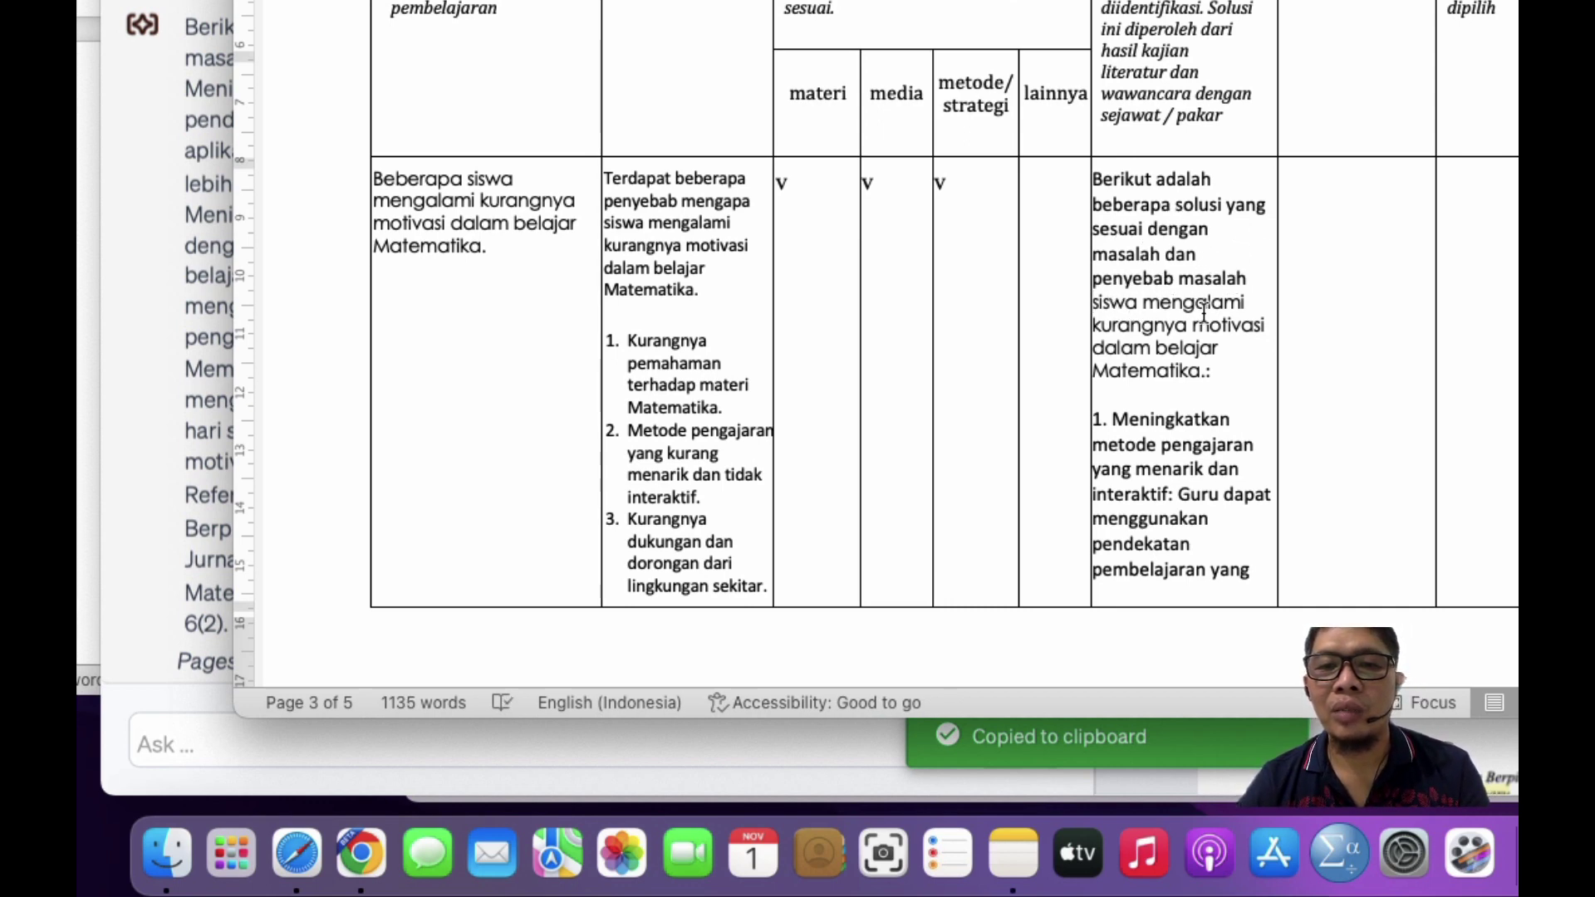
Step: Select the solutions paragraphs in the Alternatif Solusi cell
{"action": "scroll", "coordinate": [1200, 382], "scroll_direction": "down", "scroll_amount": 5}
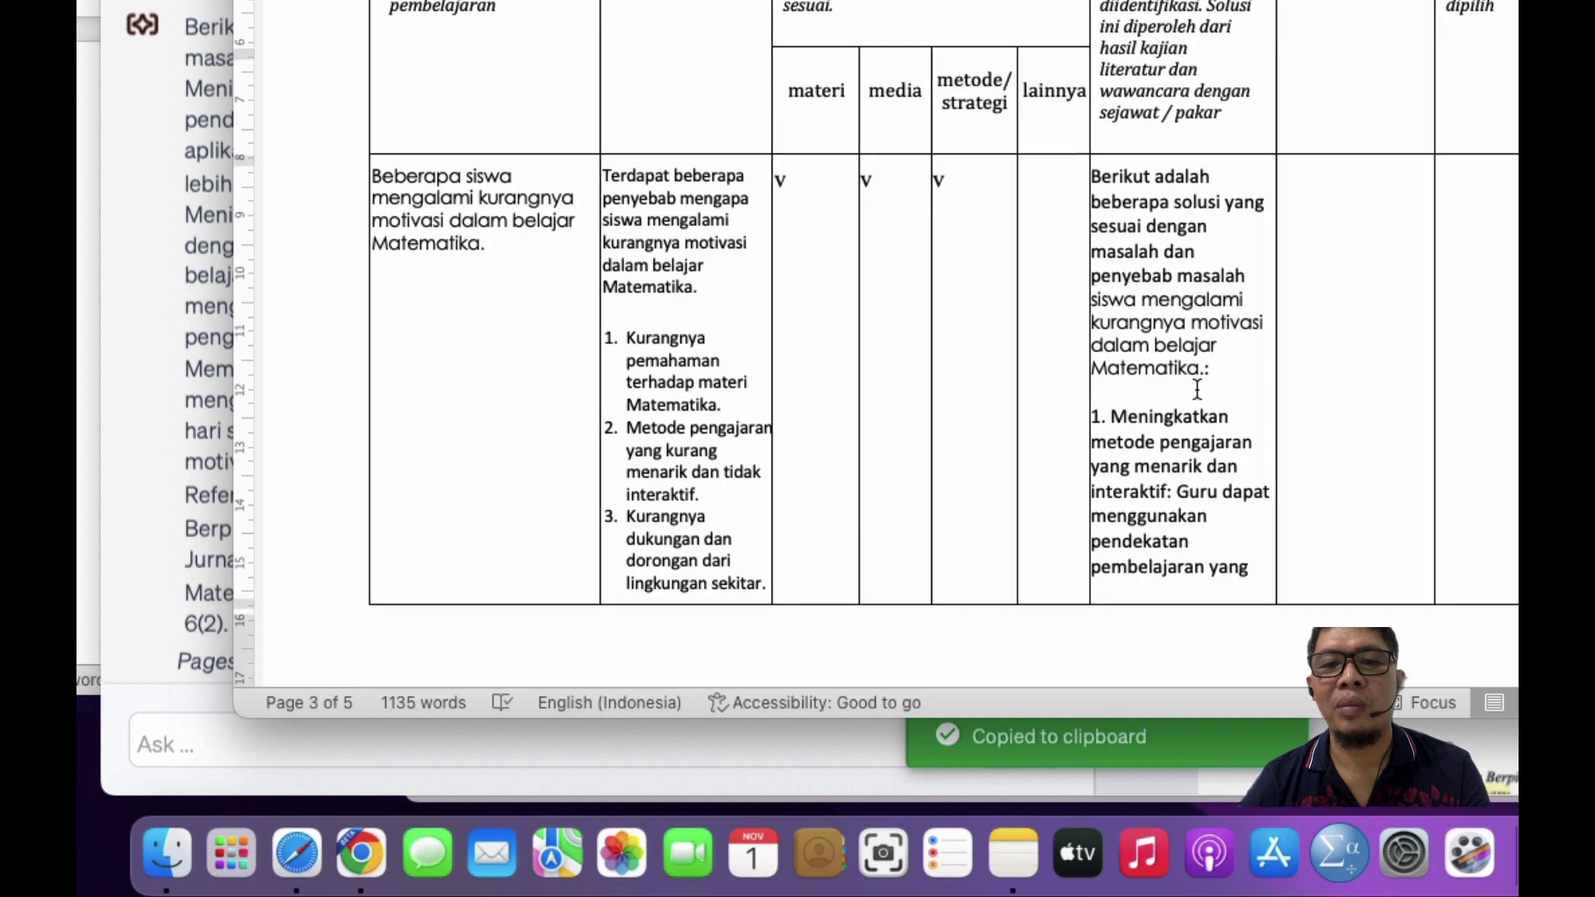
{"action": "scroll", "coordinate": [1139, 295], "scroll_direction": "down", "scroll_amount": 10}
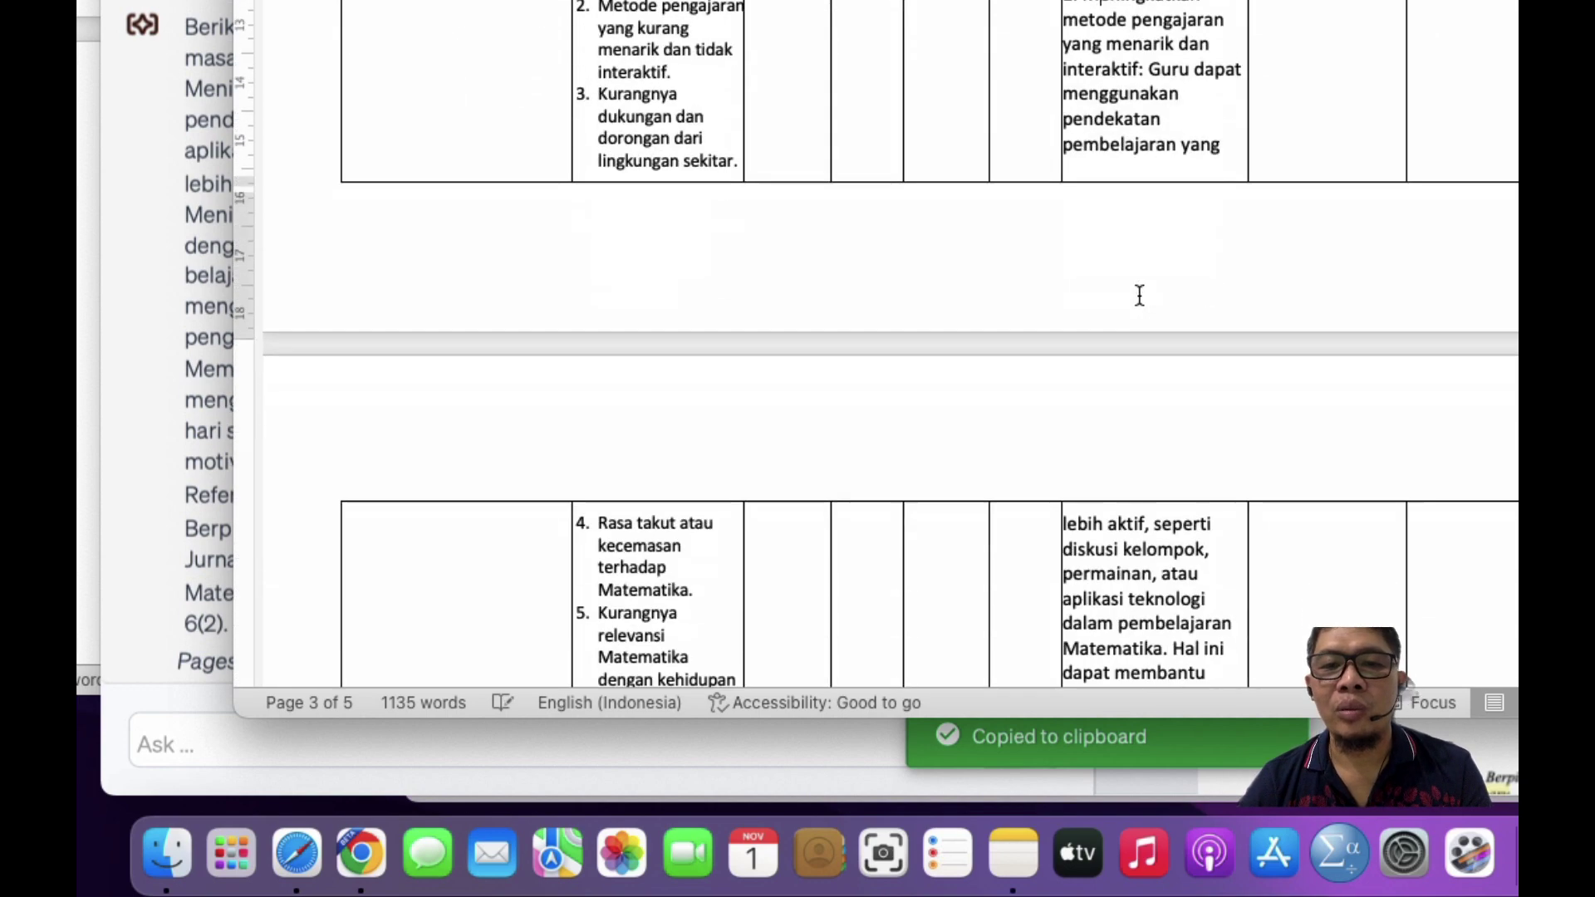
{"action": "scroll", "coordinate": [1140, 295], "scroll_direction": "down", "scroll_amount": 10}
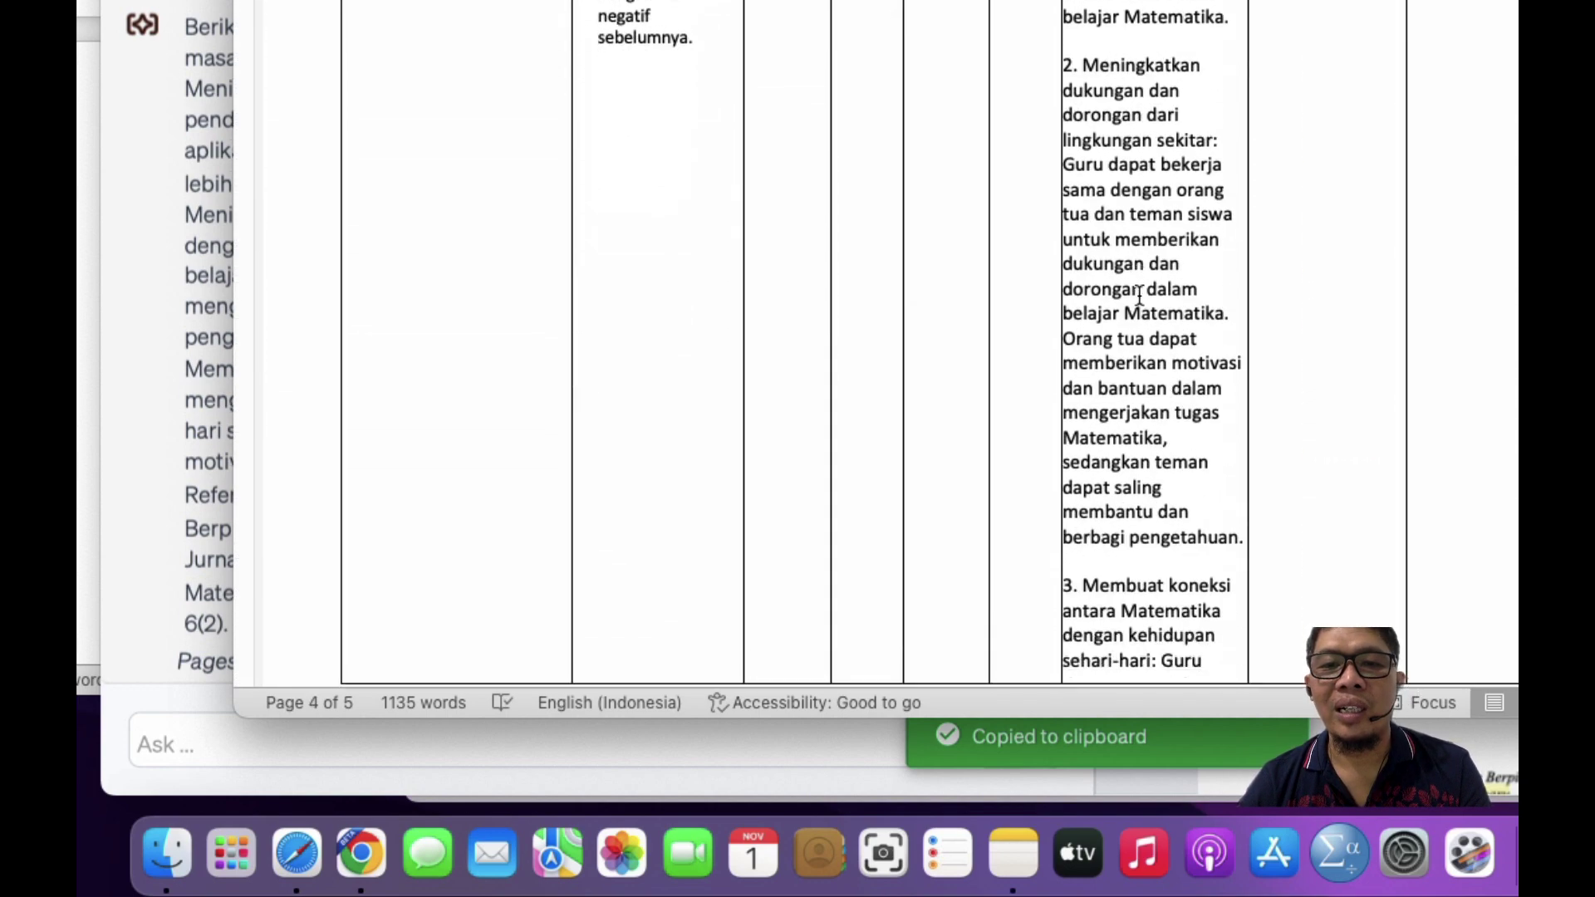
{"action": "scroll", "coordinate": [1139, 295], "scroll_direction": "down", "scroll_amount": 5}
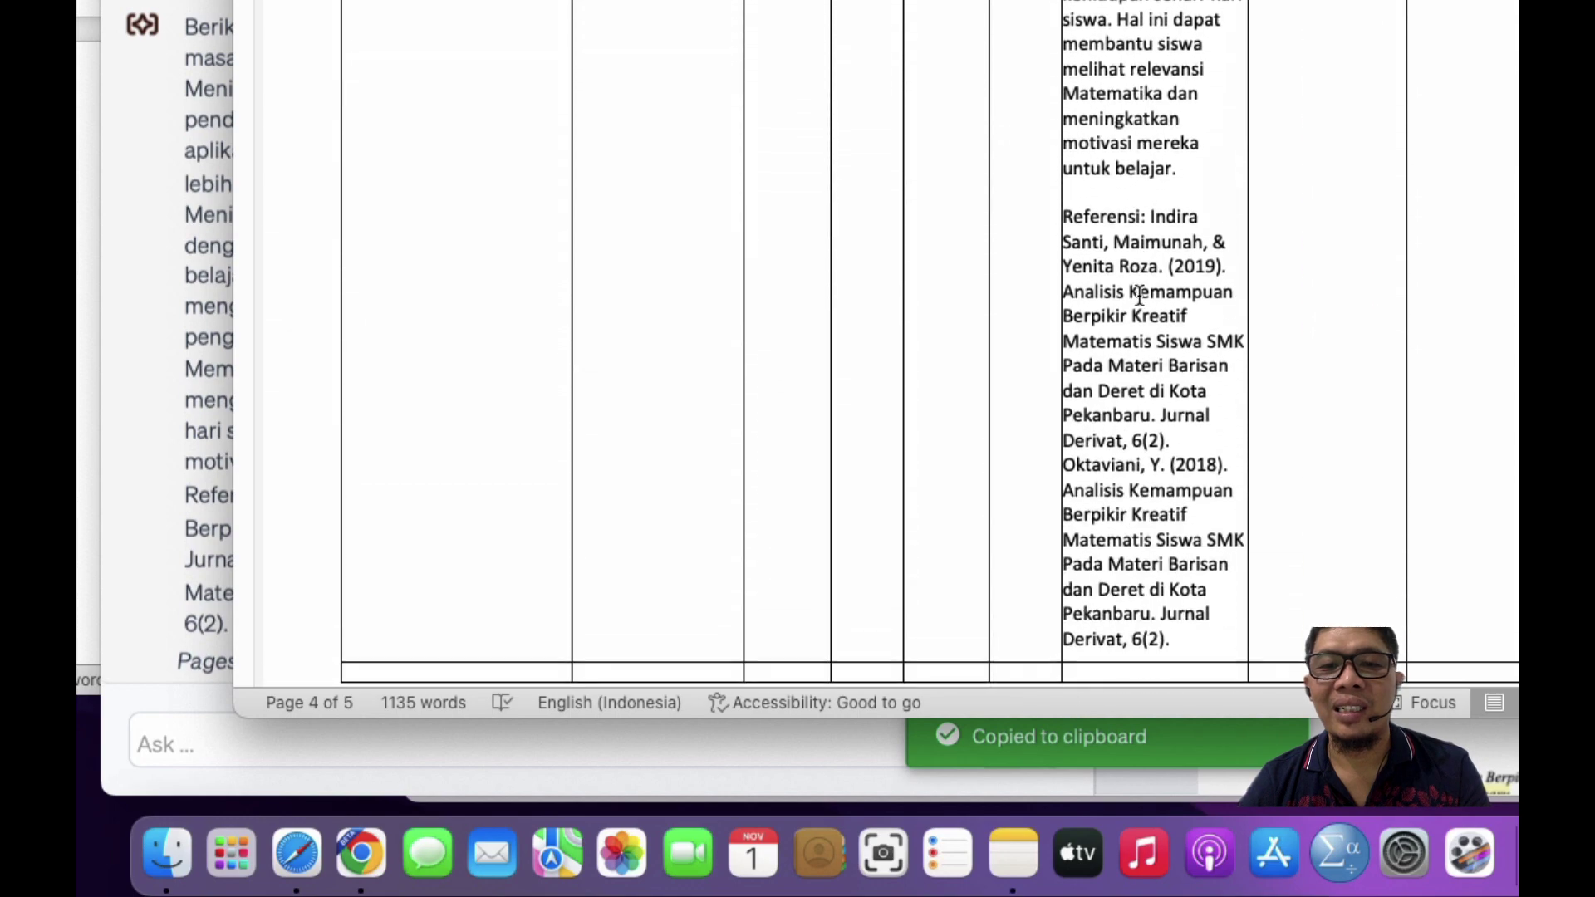
{"action": "triple_click", "coordinate": [1190, 158]}
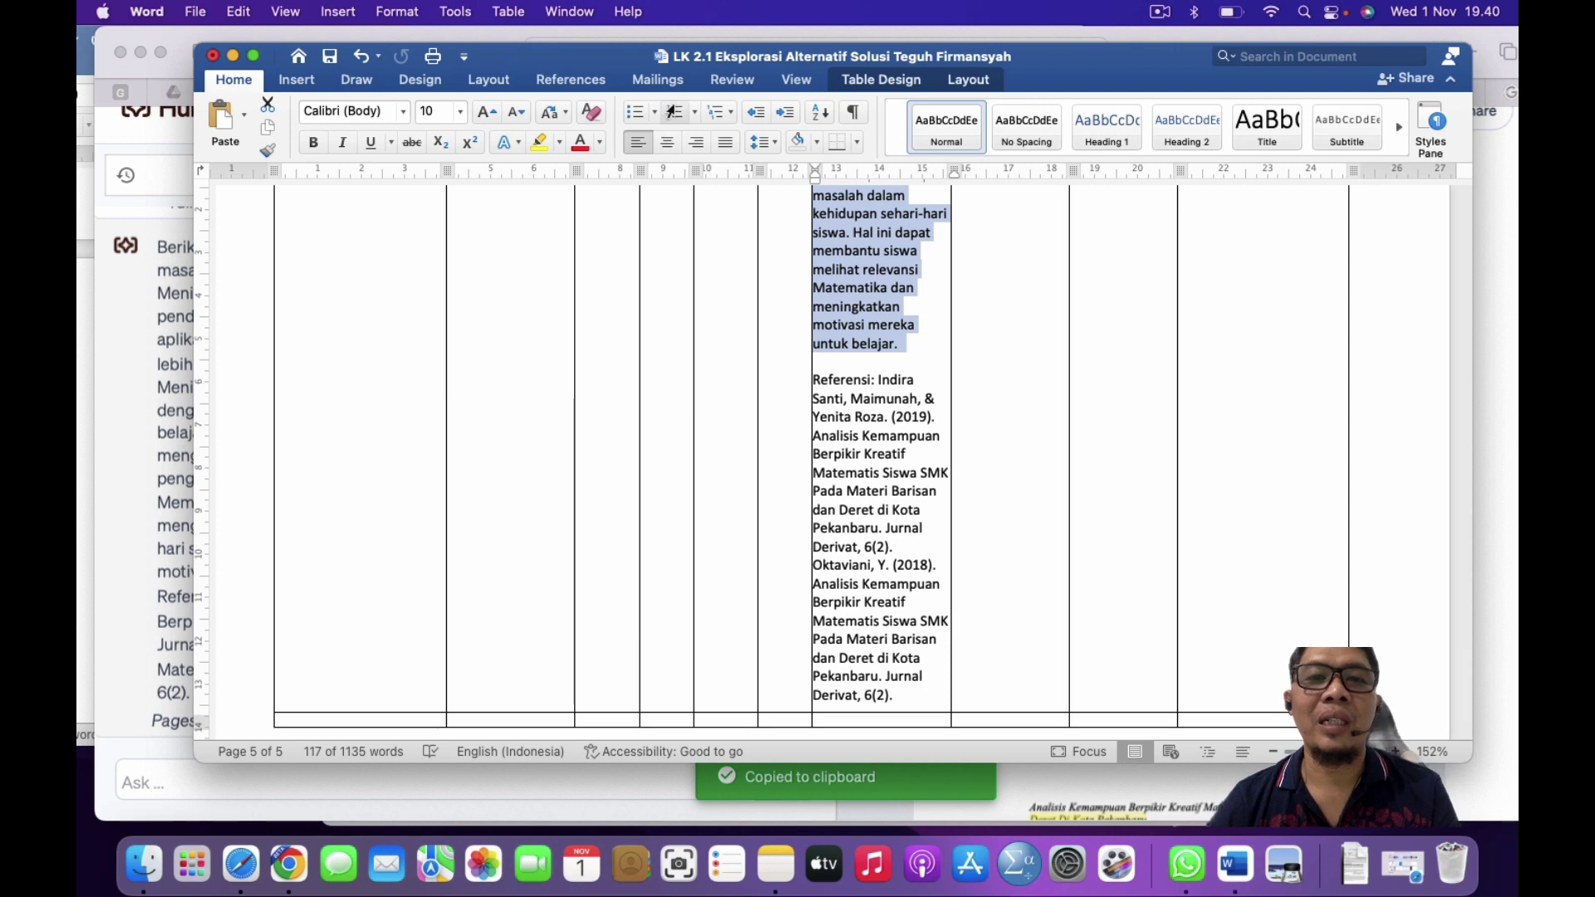
Step: Number the three solutions and pull the list indent left to widen the text
{"action": "left_click", "coordinate": [674, 113]}
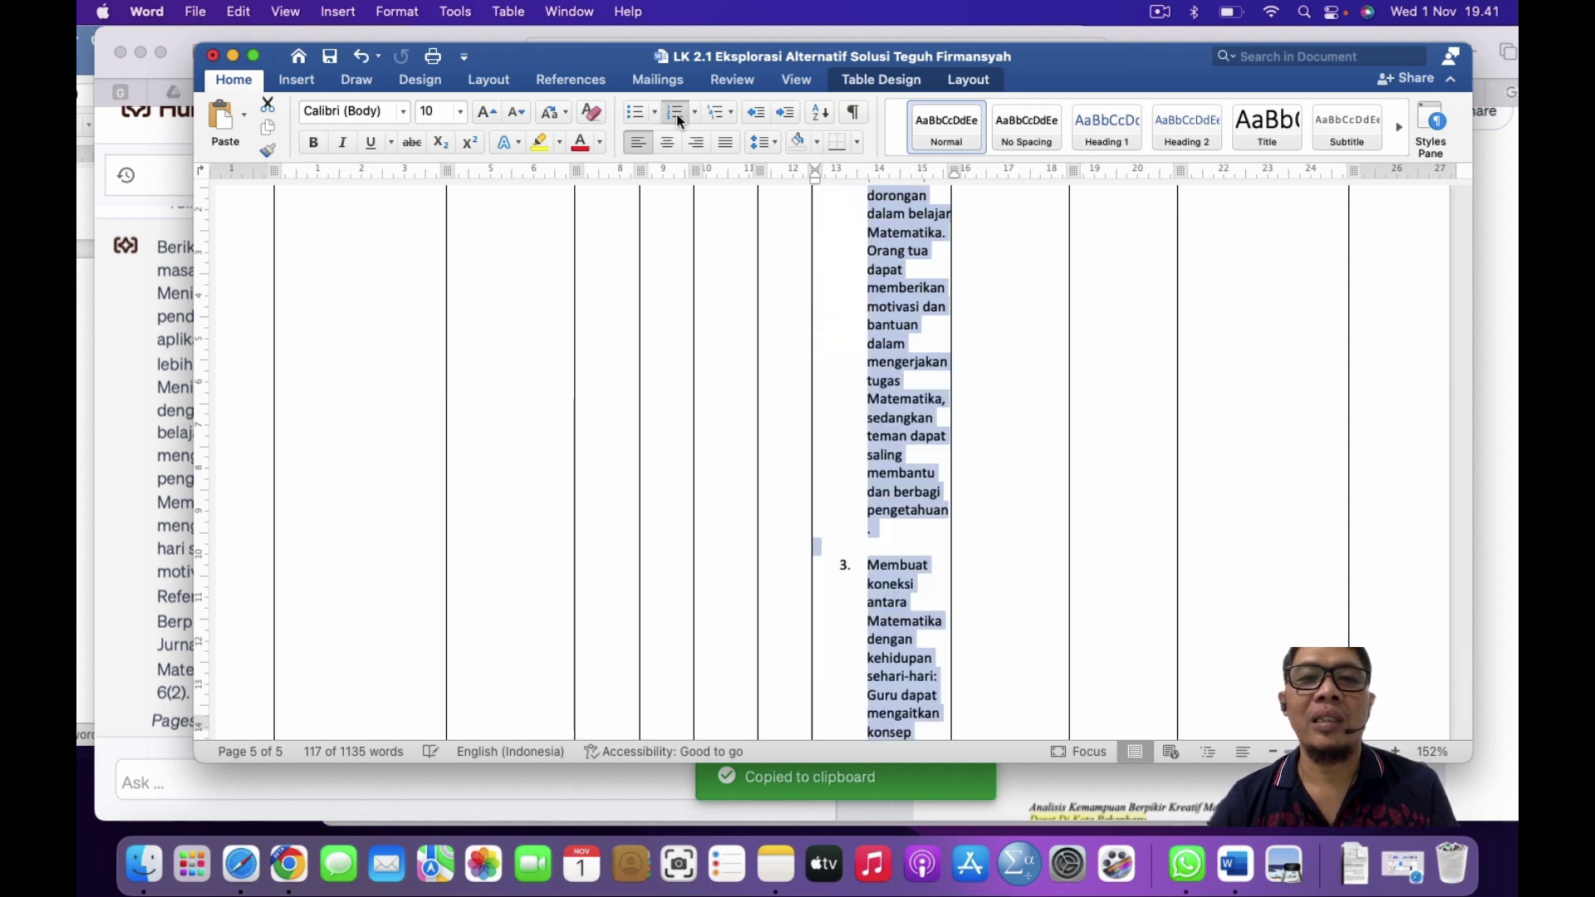
{"action": "left_click_drag", "start_coordinate": [869, 184], "coordinate": [840, 178]}
{"action": "scroll", "coordinate": [899, 341], "scroll_direction": "up", "scroll_amount": 10}
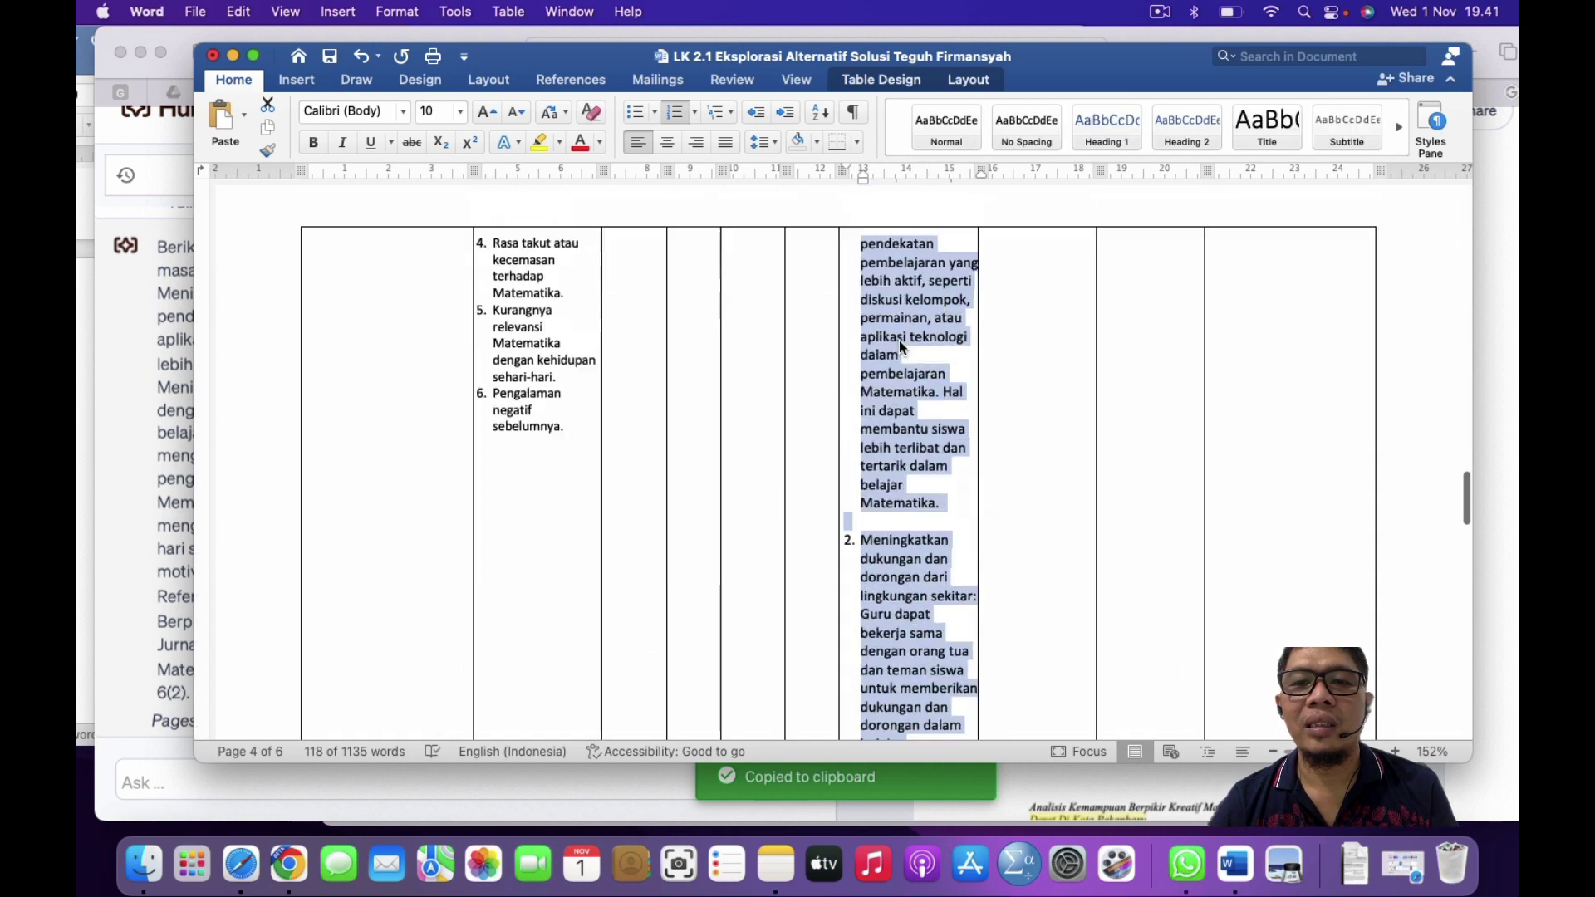
{"action": "scroll", "coordinate": [899, 341], "scroll_direction": "up", "scroll_amount": 8}
{"action": "scroll", "coordinate": [899, 340], "scroll_direction": "down", "scroll_amount": 7}
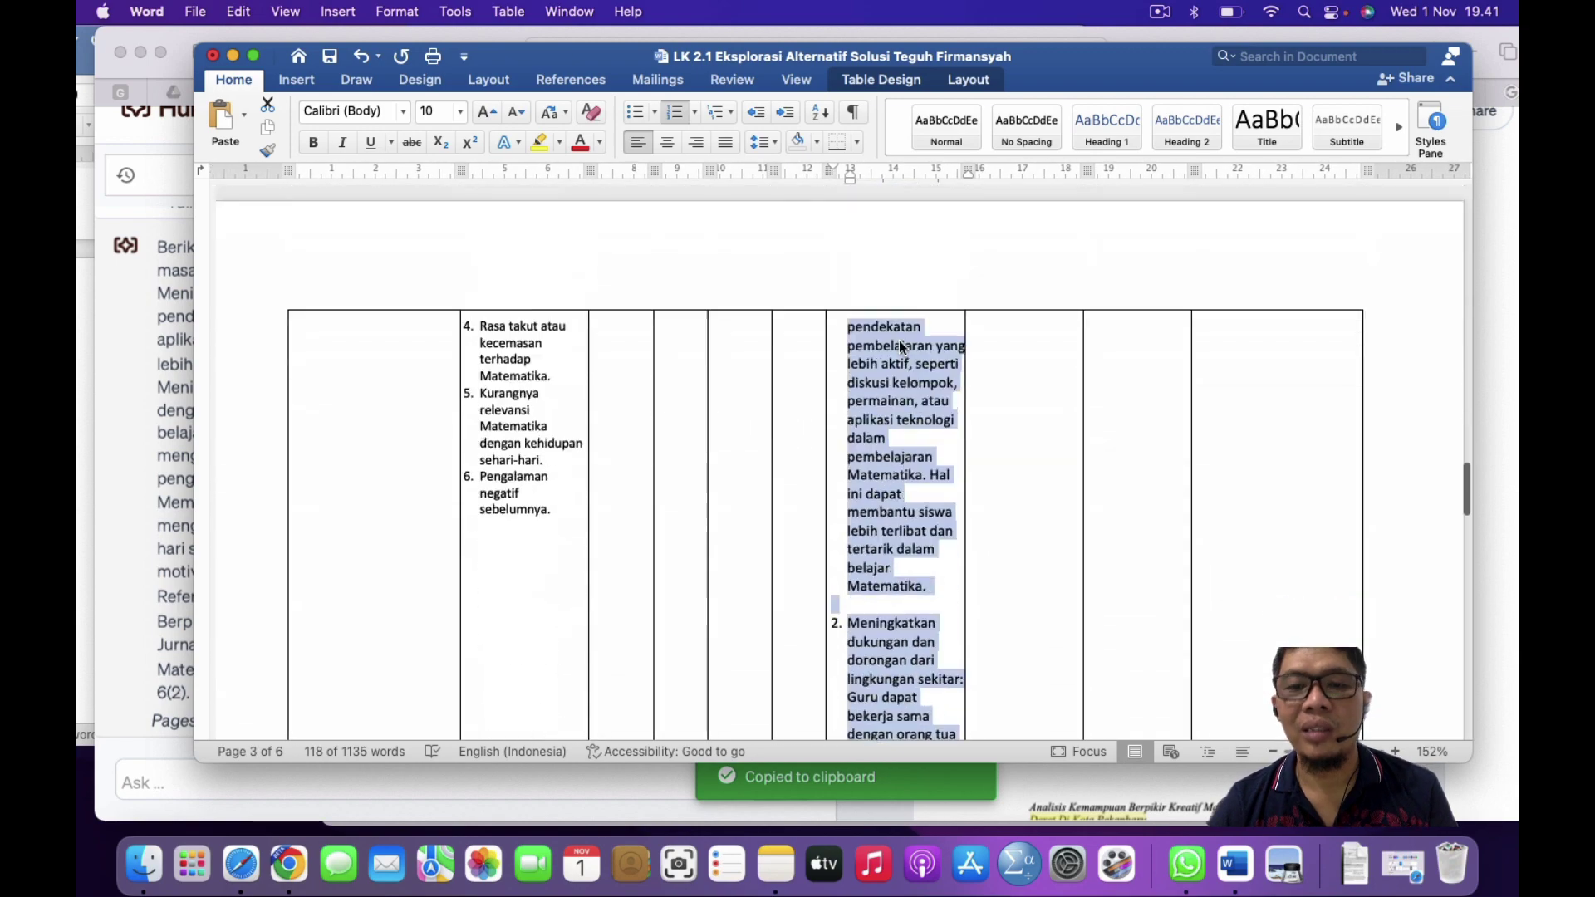
{"action": "scroll", "coordinate": [899, 340], "scroll_direction": "down", "scroll_amount": 10}
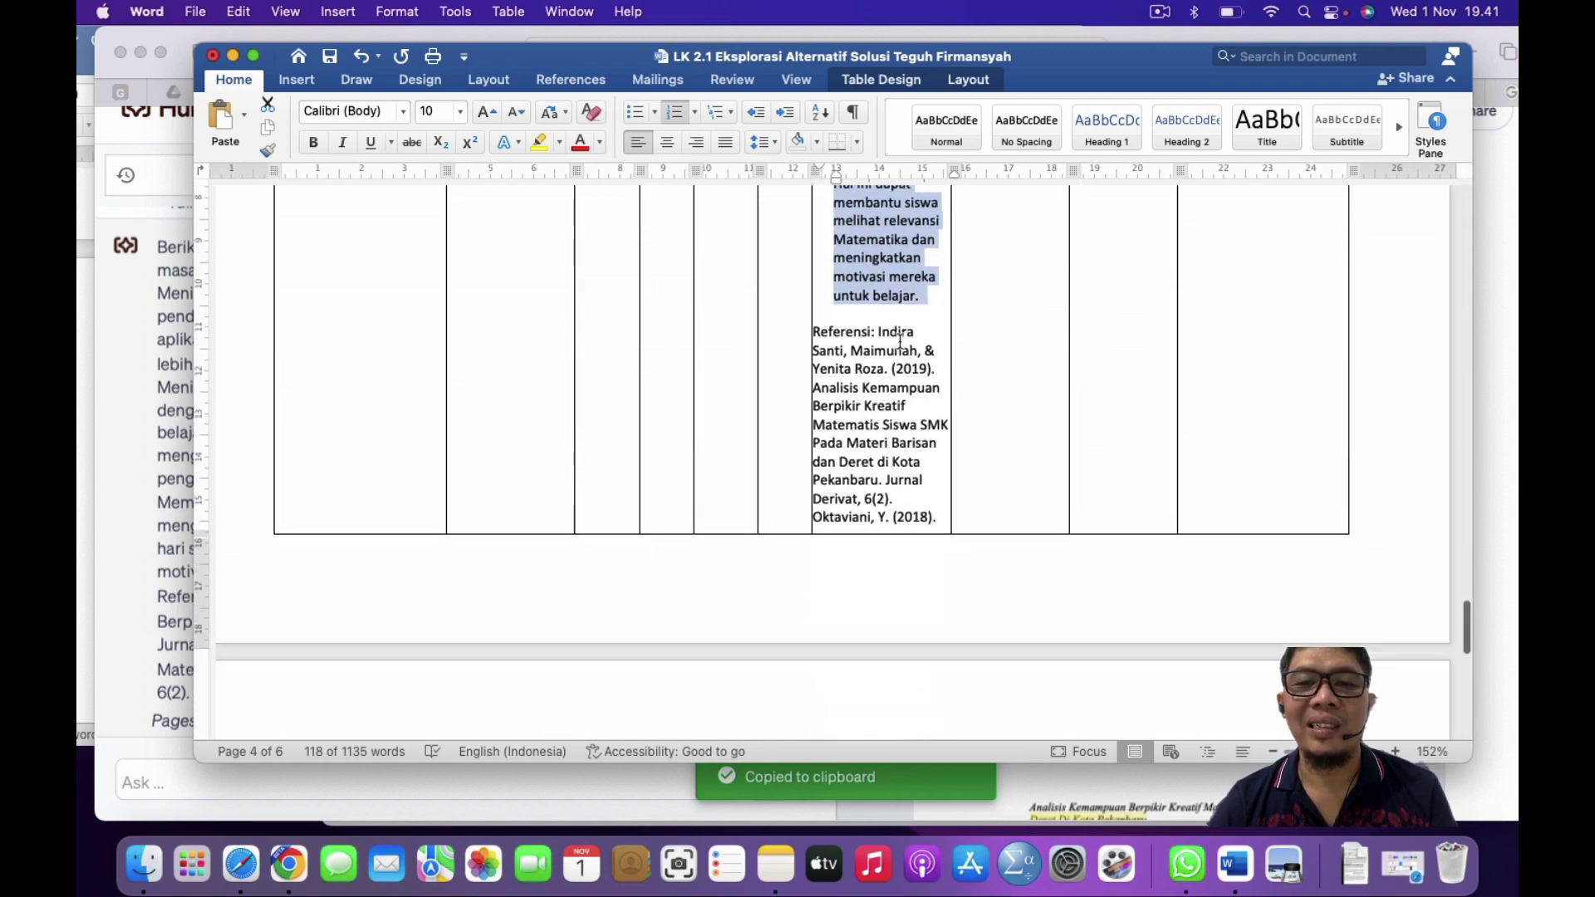
Step: Delete the duplicate reference paragraph at the end of the solutions cell
{"action": "double_click", "coordinate": [819, 332]}
{"action": "scroll", "coordinate": [850, 378], "scroll_direction": "down", "scroll_amount": 4}
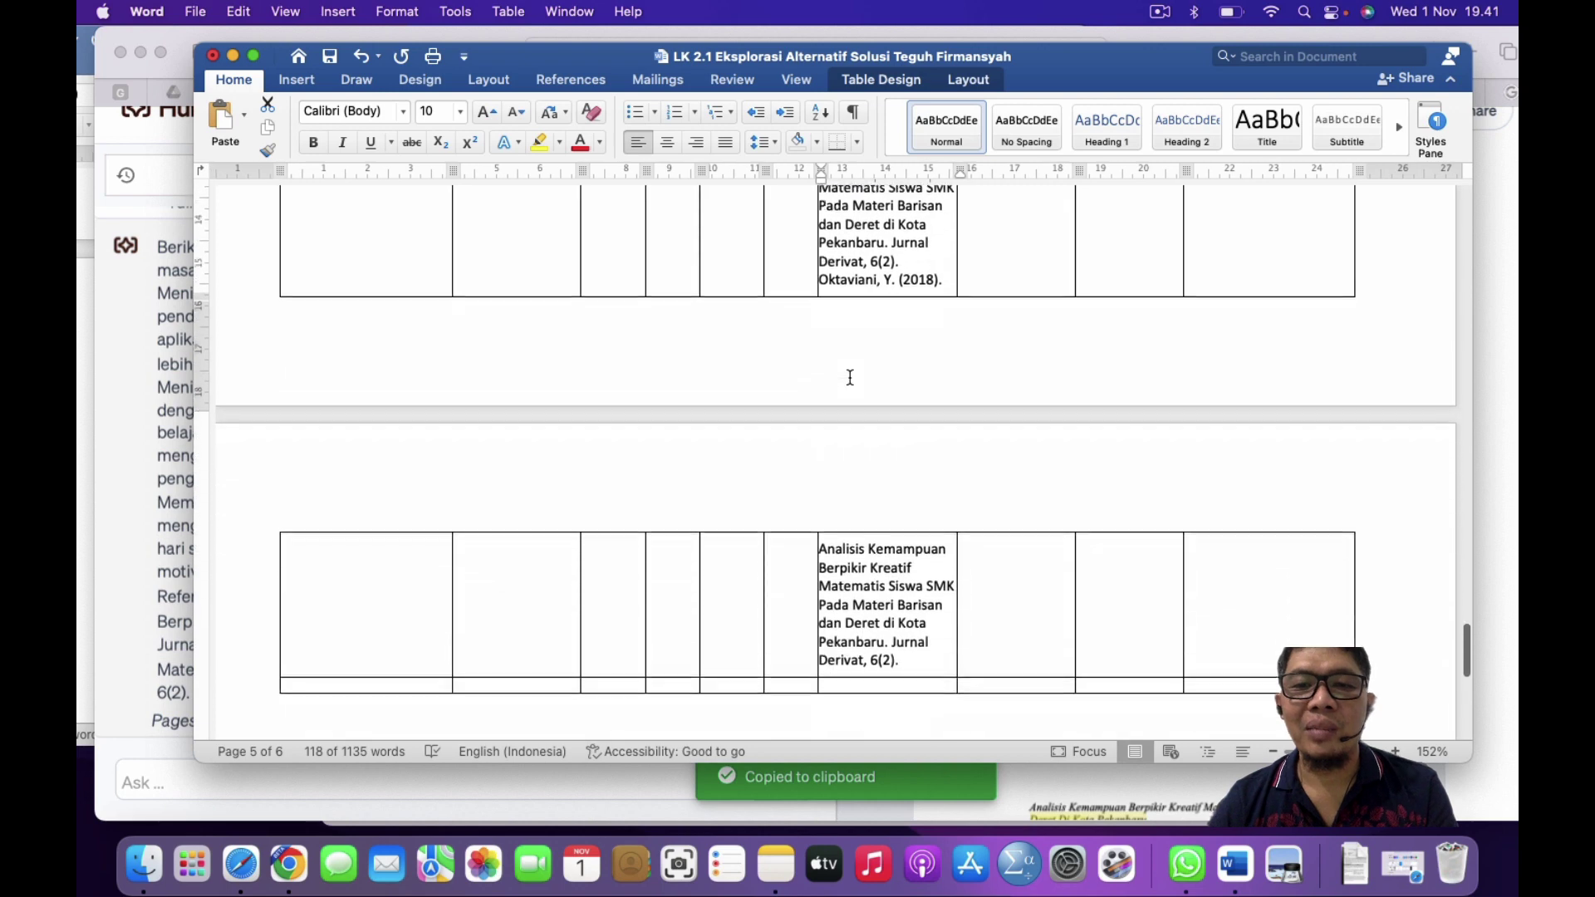
{"action": "scroll", "coordinate": [851, 390], "scroll_direction": "down", "scroll_amount": 2}
{"action": "triple_click", "coordinate": [908, 569]}
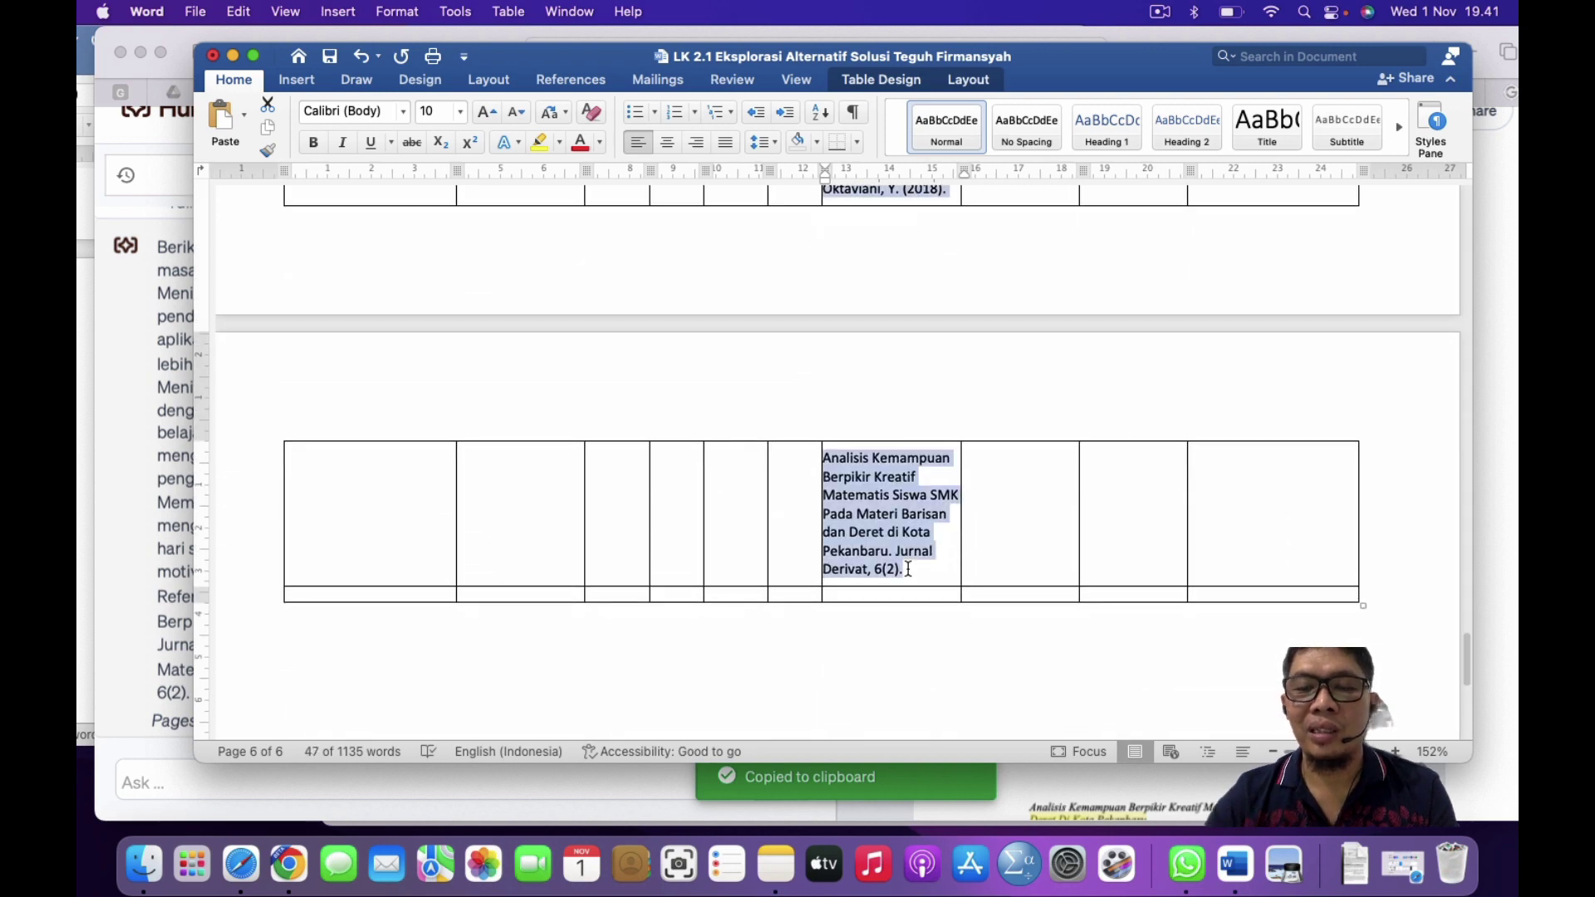
{"action": "key", "text": "BackSpace"}
{"action": "key", "text": "BackSpace"}
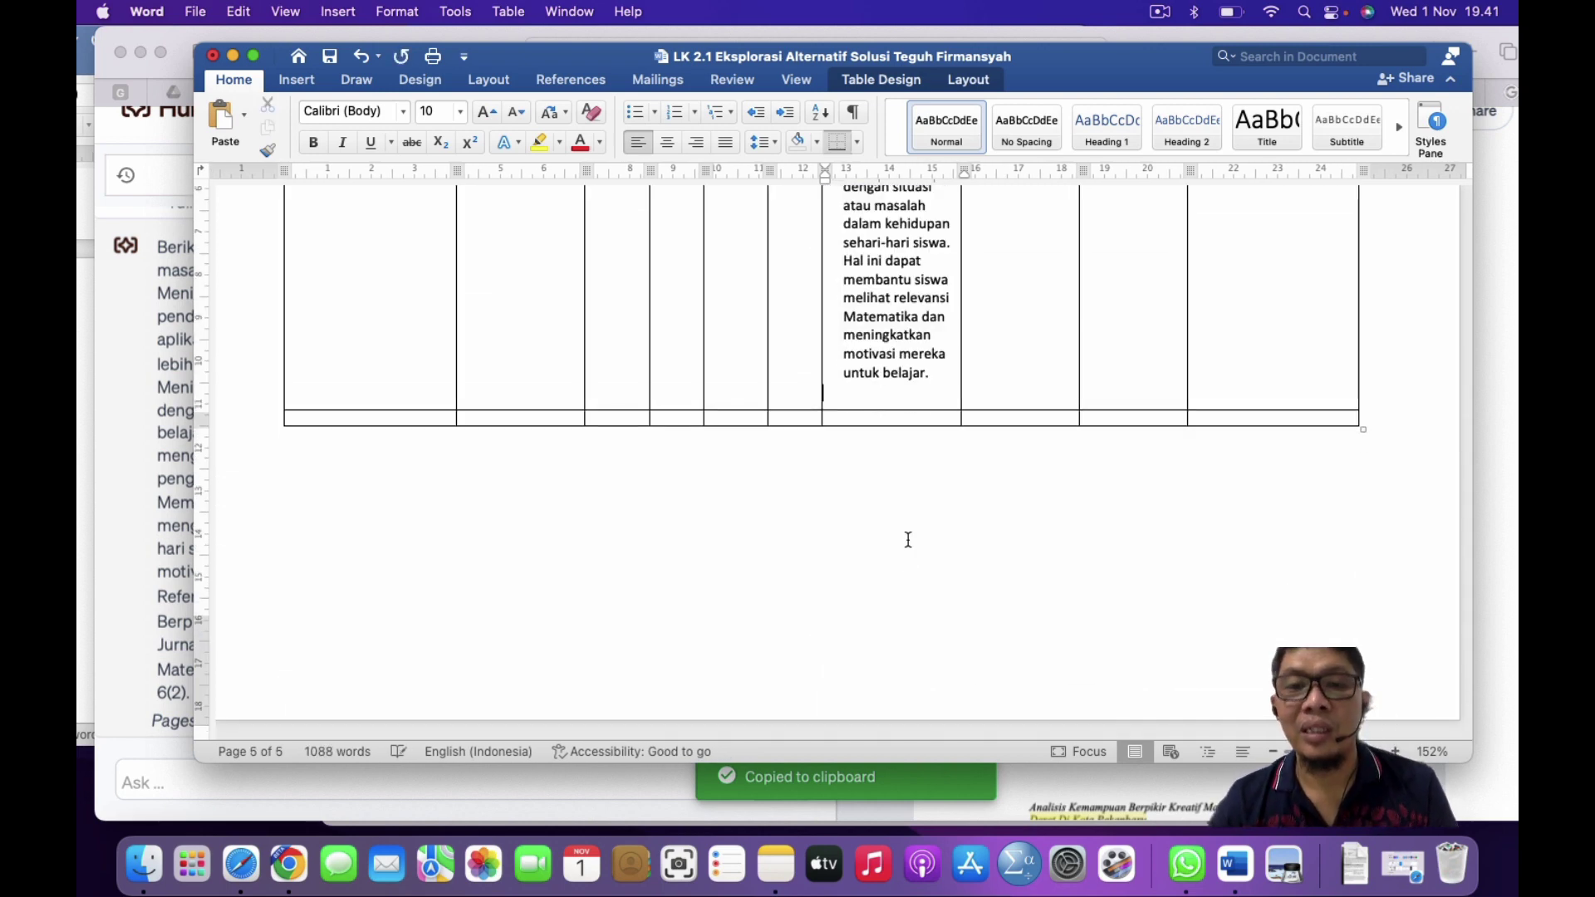
Step: Select the Kelebihan column's prompt question and bring the Humata chat forward
{"action": "scroll", "coordinate": [908, 540], "scroll_direction": "up", "scroll_amount": 15}
{"action": "scroll", "coordinate": [908, 540], "scroll_direction": "down", "scroll_amount": 7}
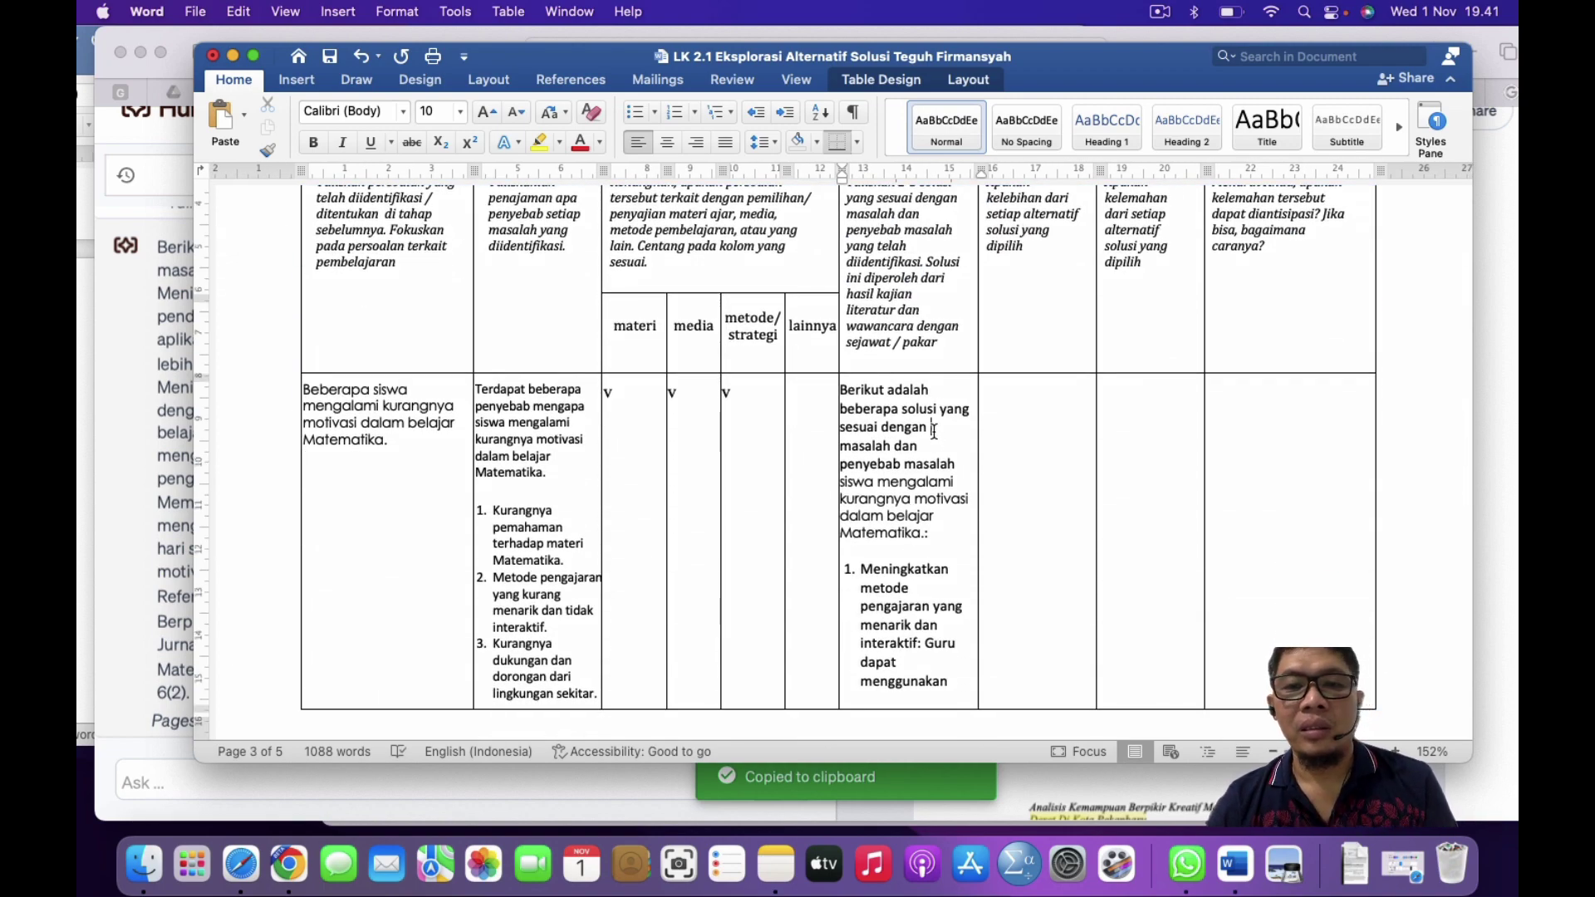
{"action": "scroll", "coordinate": [1055, 389], "scroll_direction": "up", "scroll_amount": 4}
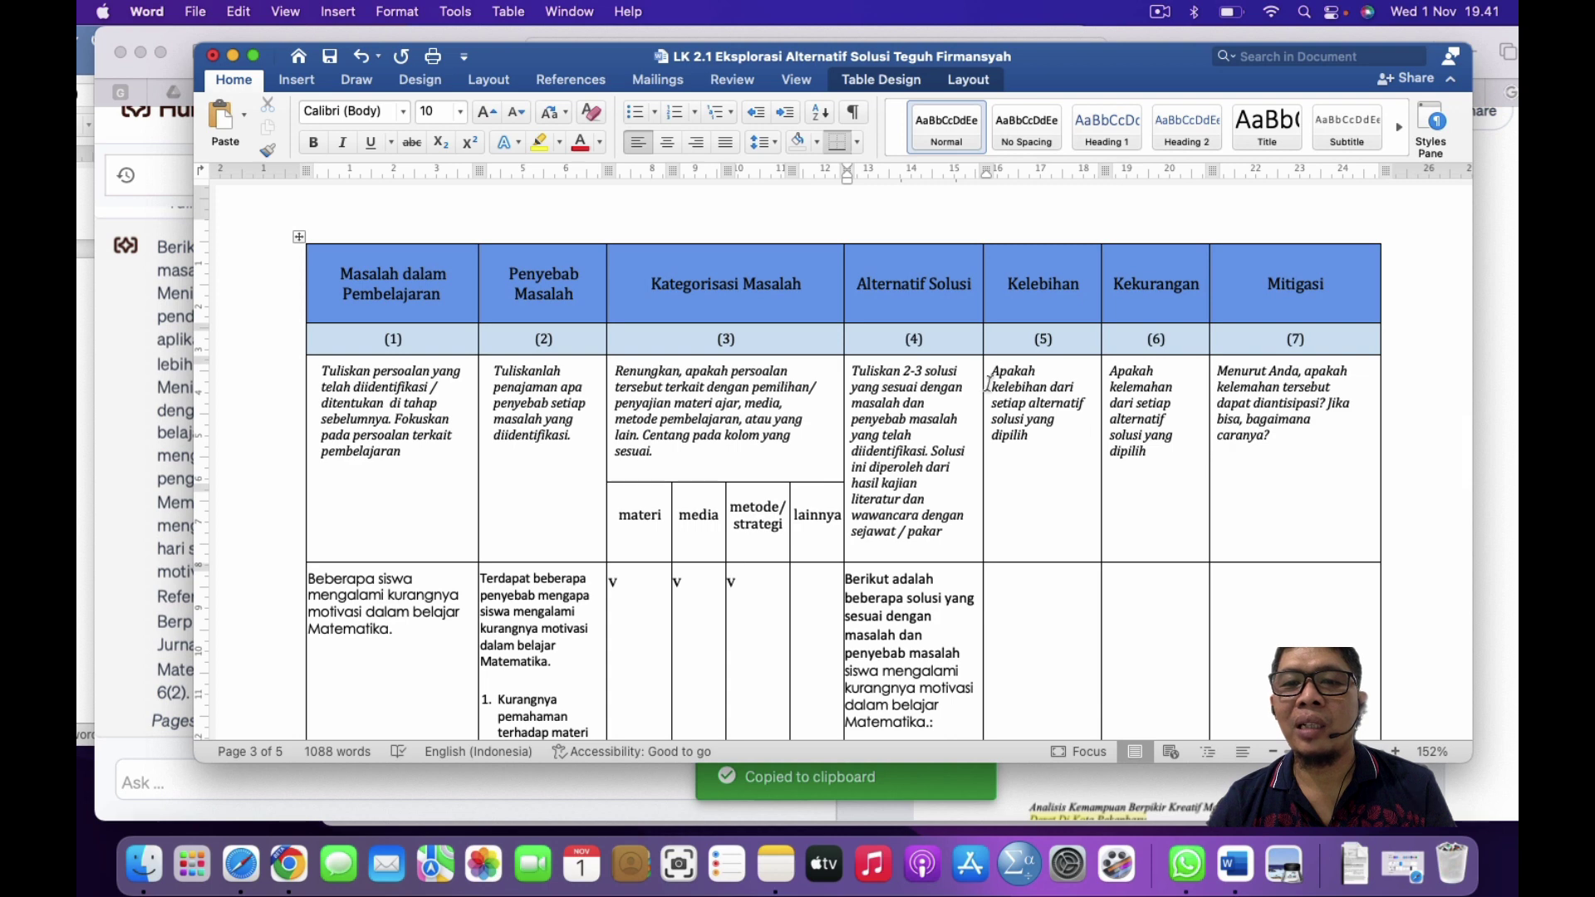
{"action": "left_click_drag", "start_coordinate": [991, 372], "coordinate": [1025, 435]}
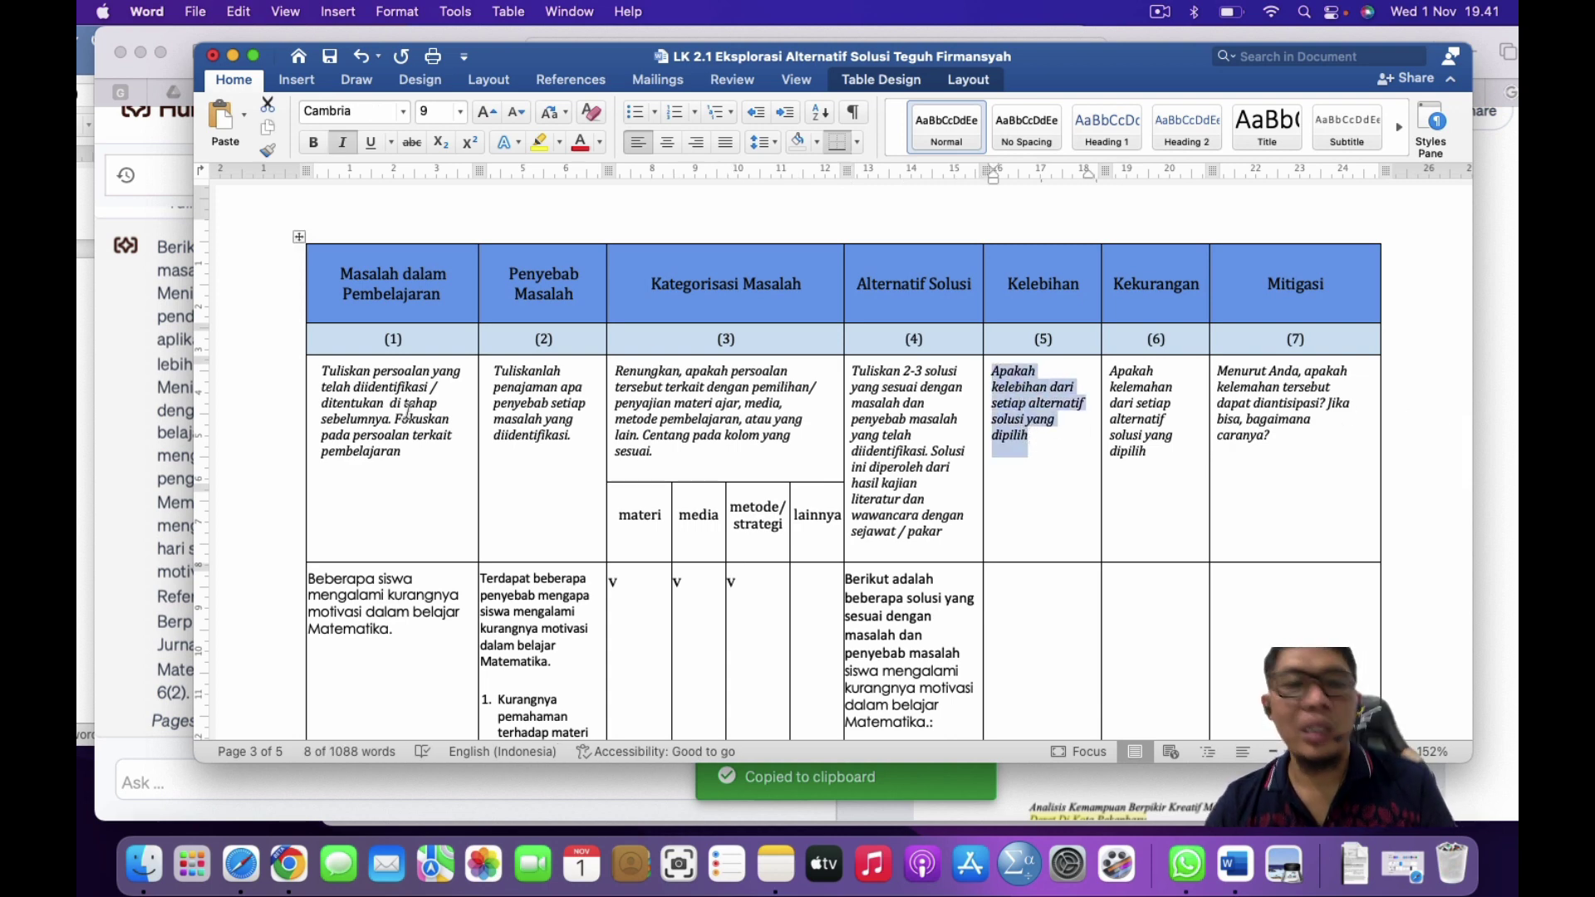
{"action": "left_click", "coordinate": [194, 300]}
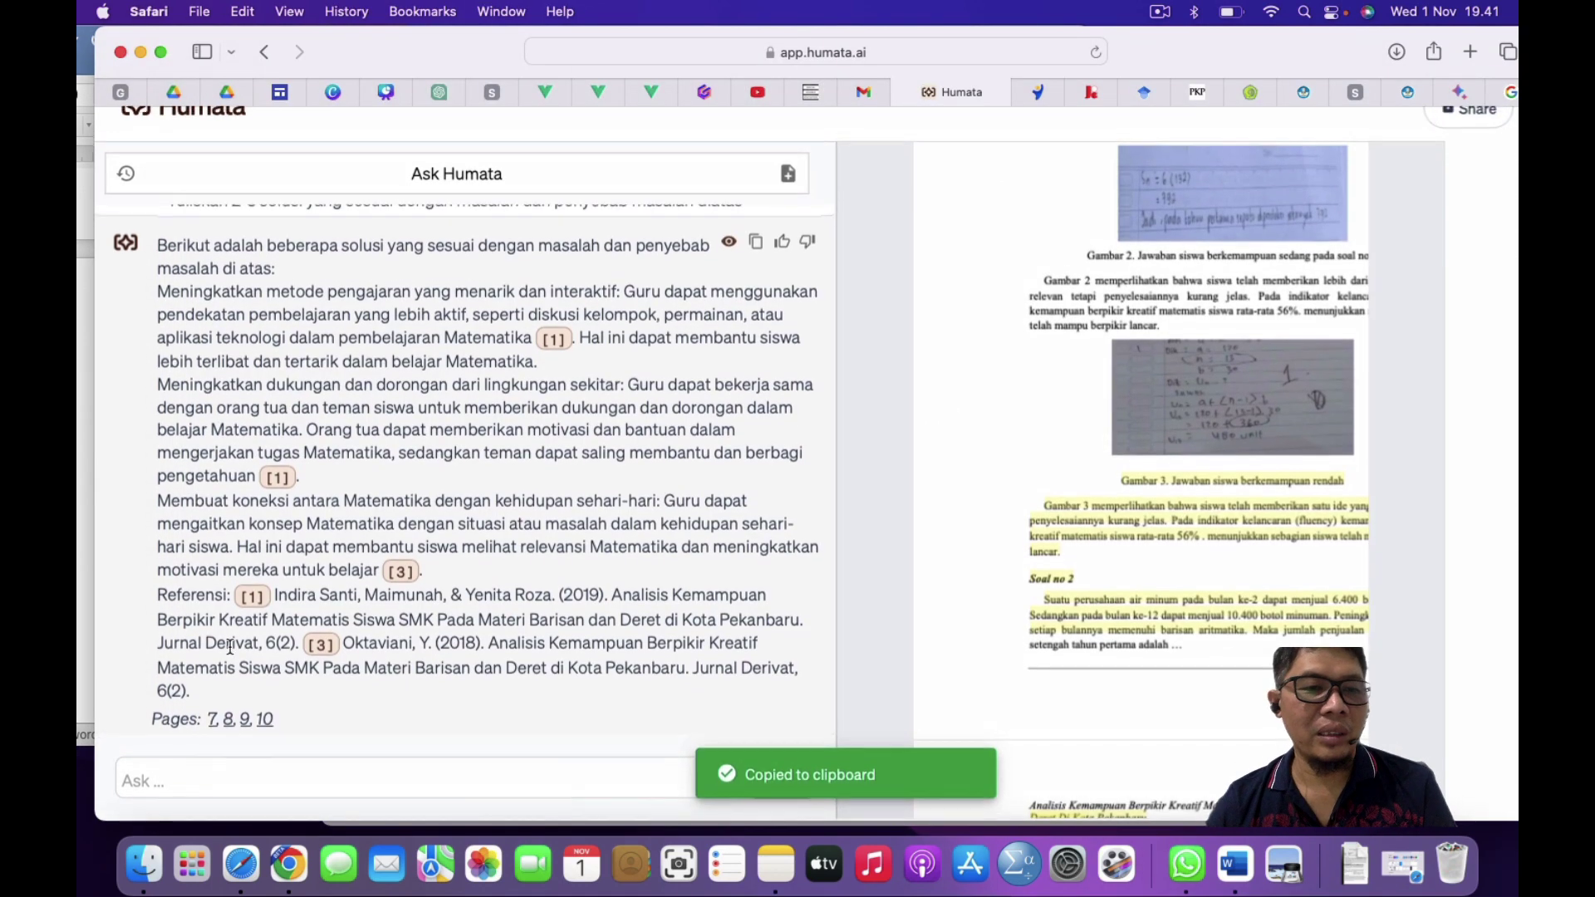
Step: Ask Humata the Kelebihan prompt on each solution's advantages and copy its answer
{"action": "left_click", "coordinate": [197, 785]}
{"action": "key", "text": "super+v"}
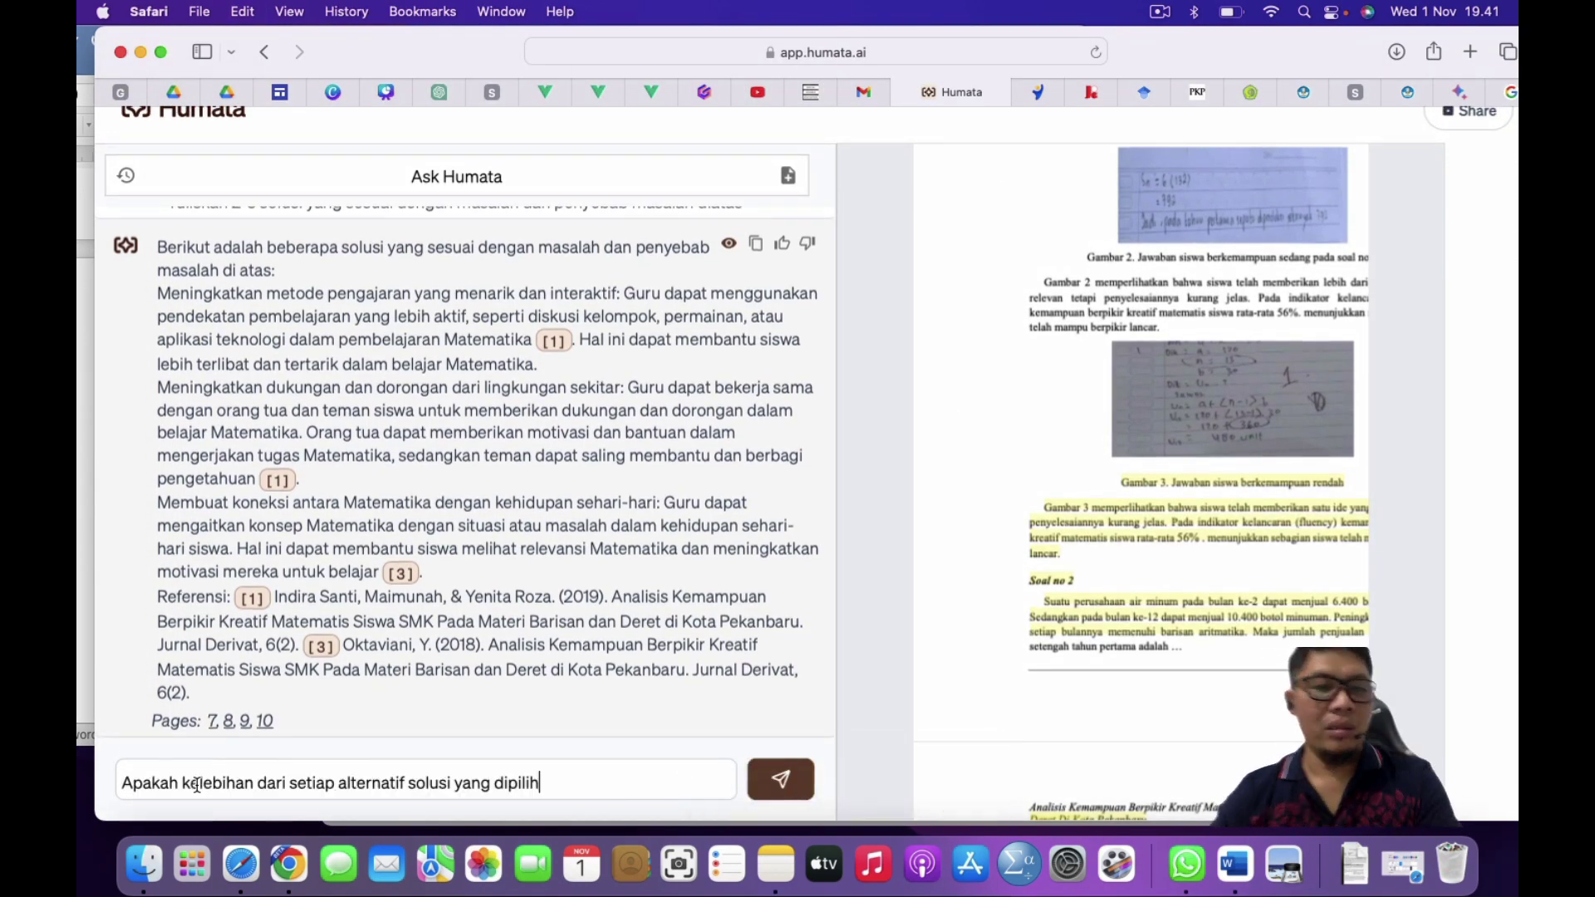
{"action": "key", "text": "Return"}
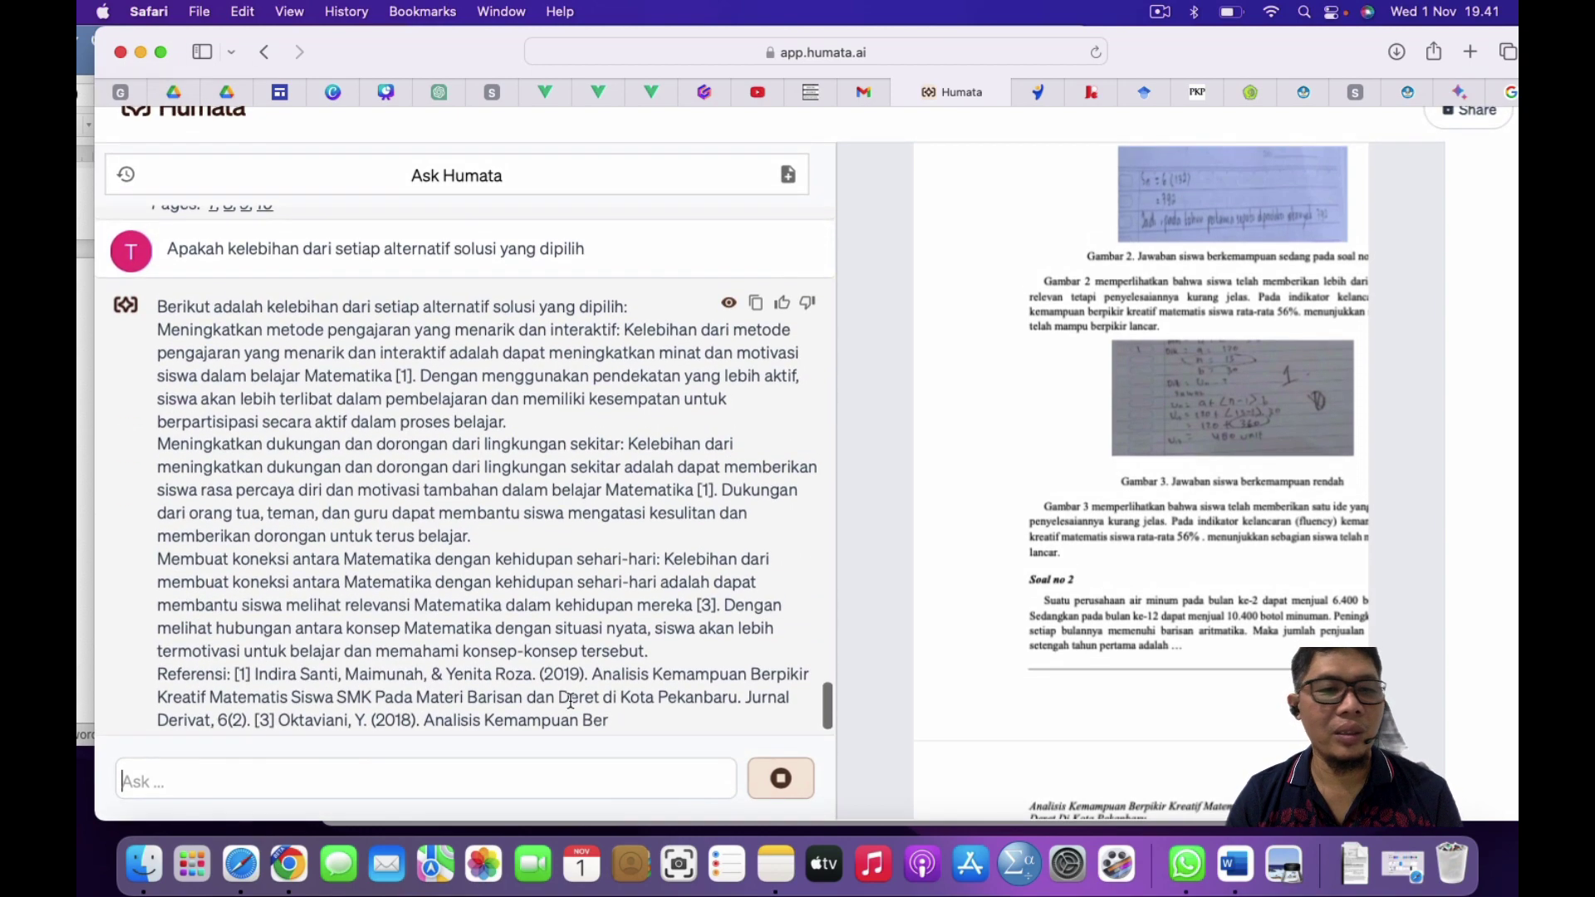
{"action": "scroll", "coordinate": [608, 569], "scroll_direction": "up", "scroll_amount": 10}
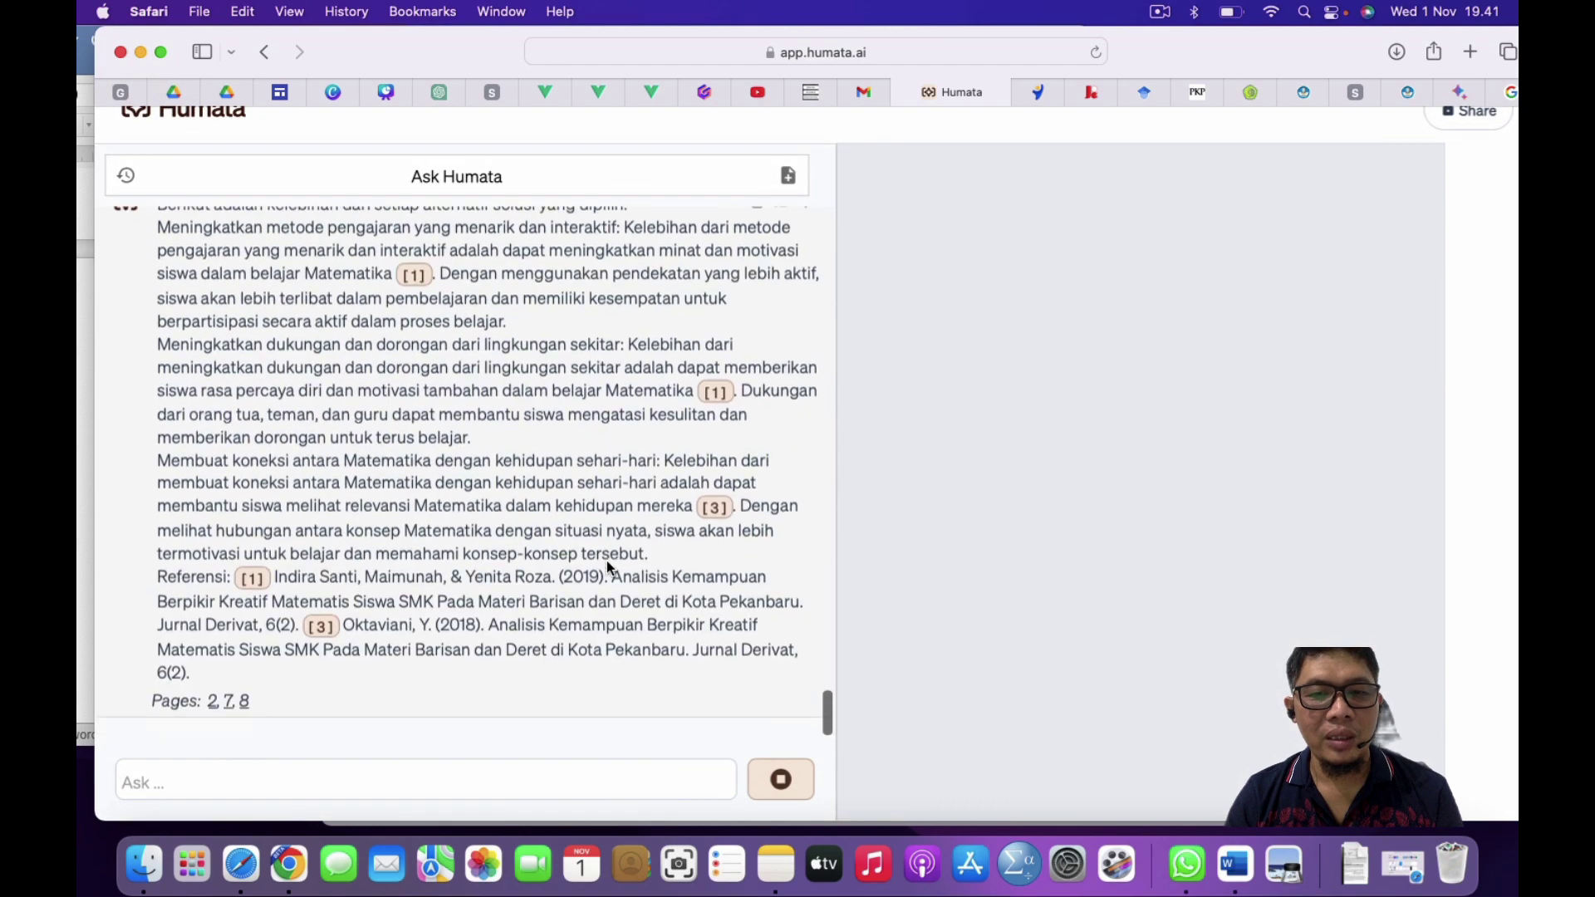
{"action": "scroll", "coordinate": [607, 568], "scroll_direction": "down", "scroll_amount": 10}
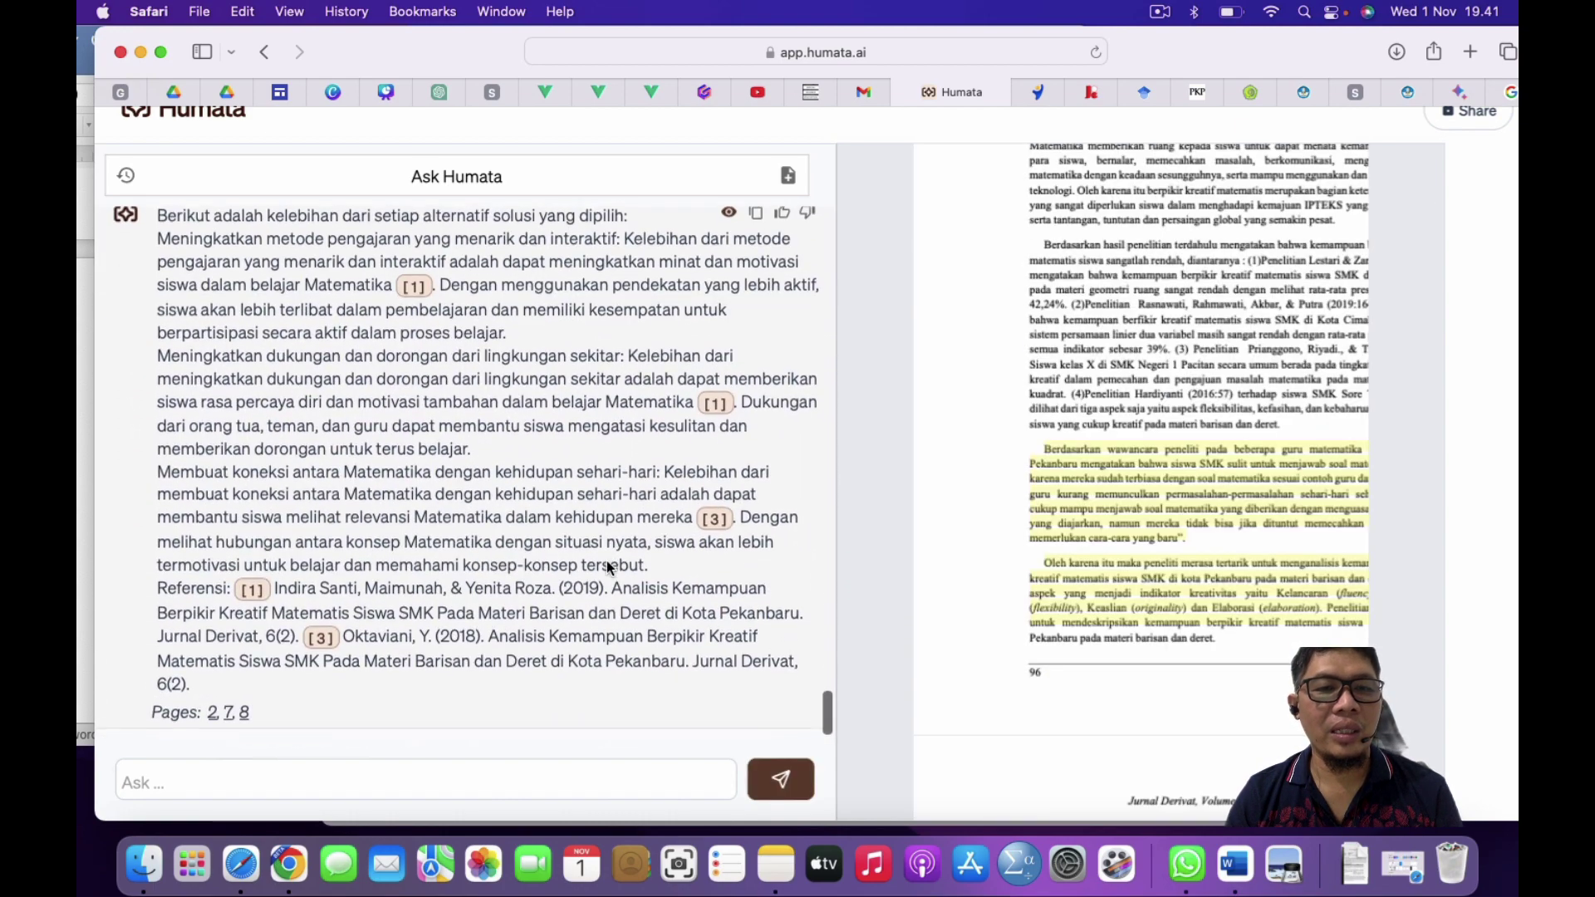
{"action": "scroll", "coordinate": [533, 479], "scroll_direction": "up", "scroll_amount": 2}
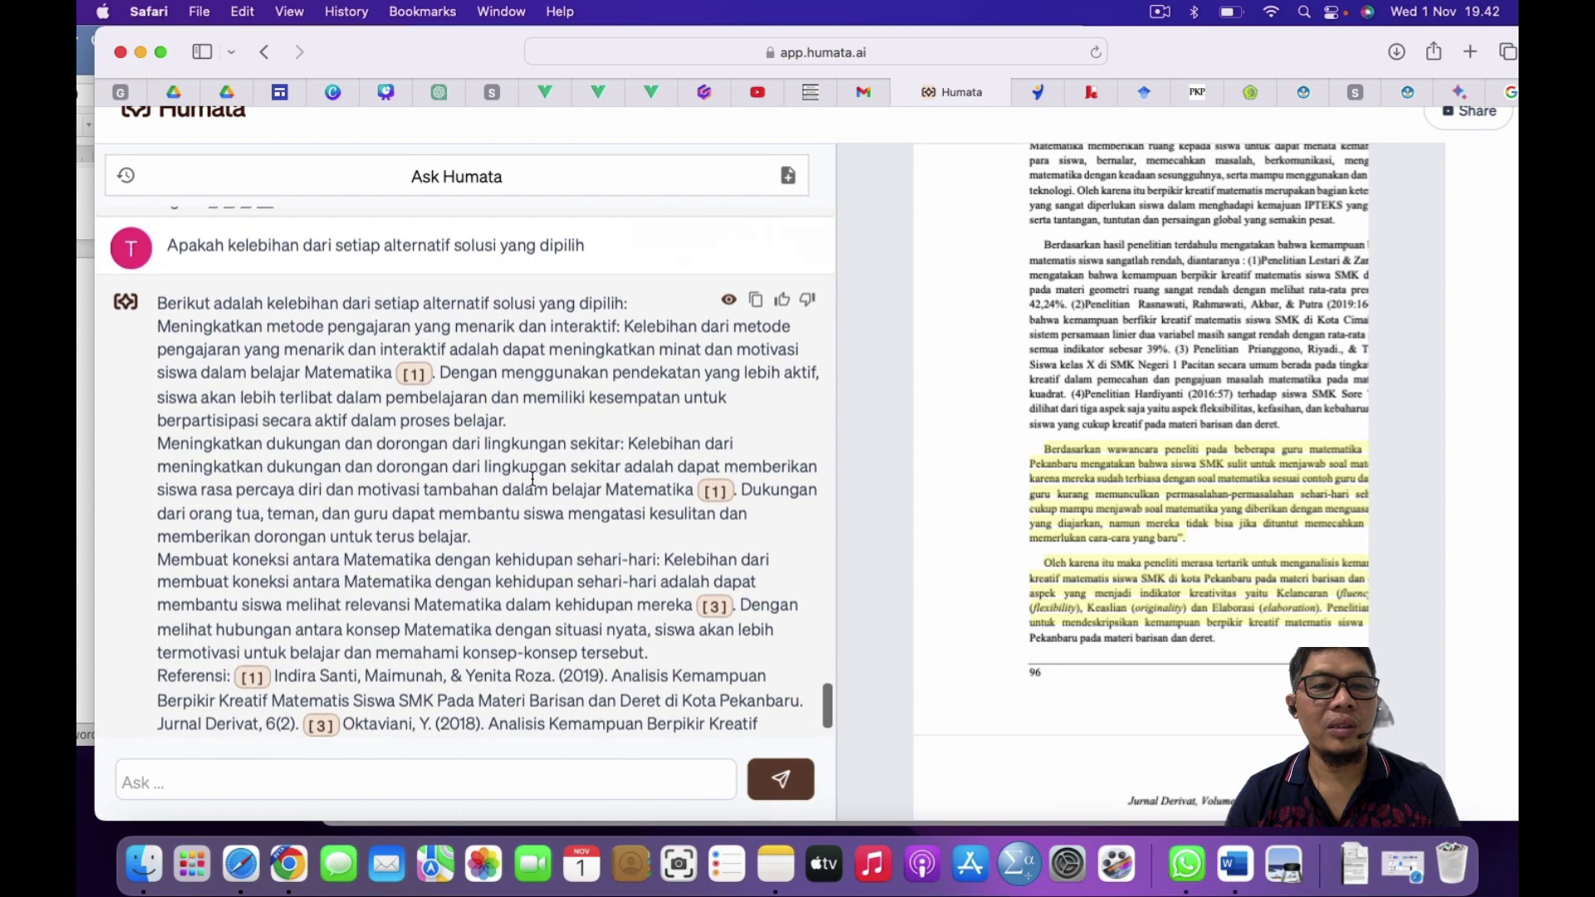
{"action": "left_click", "coordinate": [757, 300]}
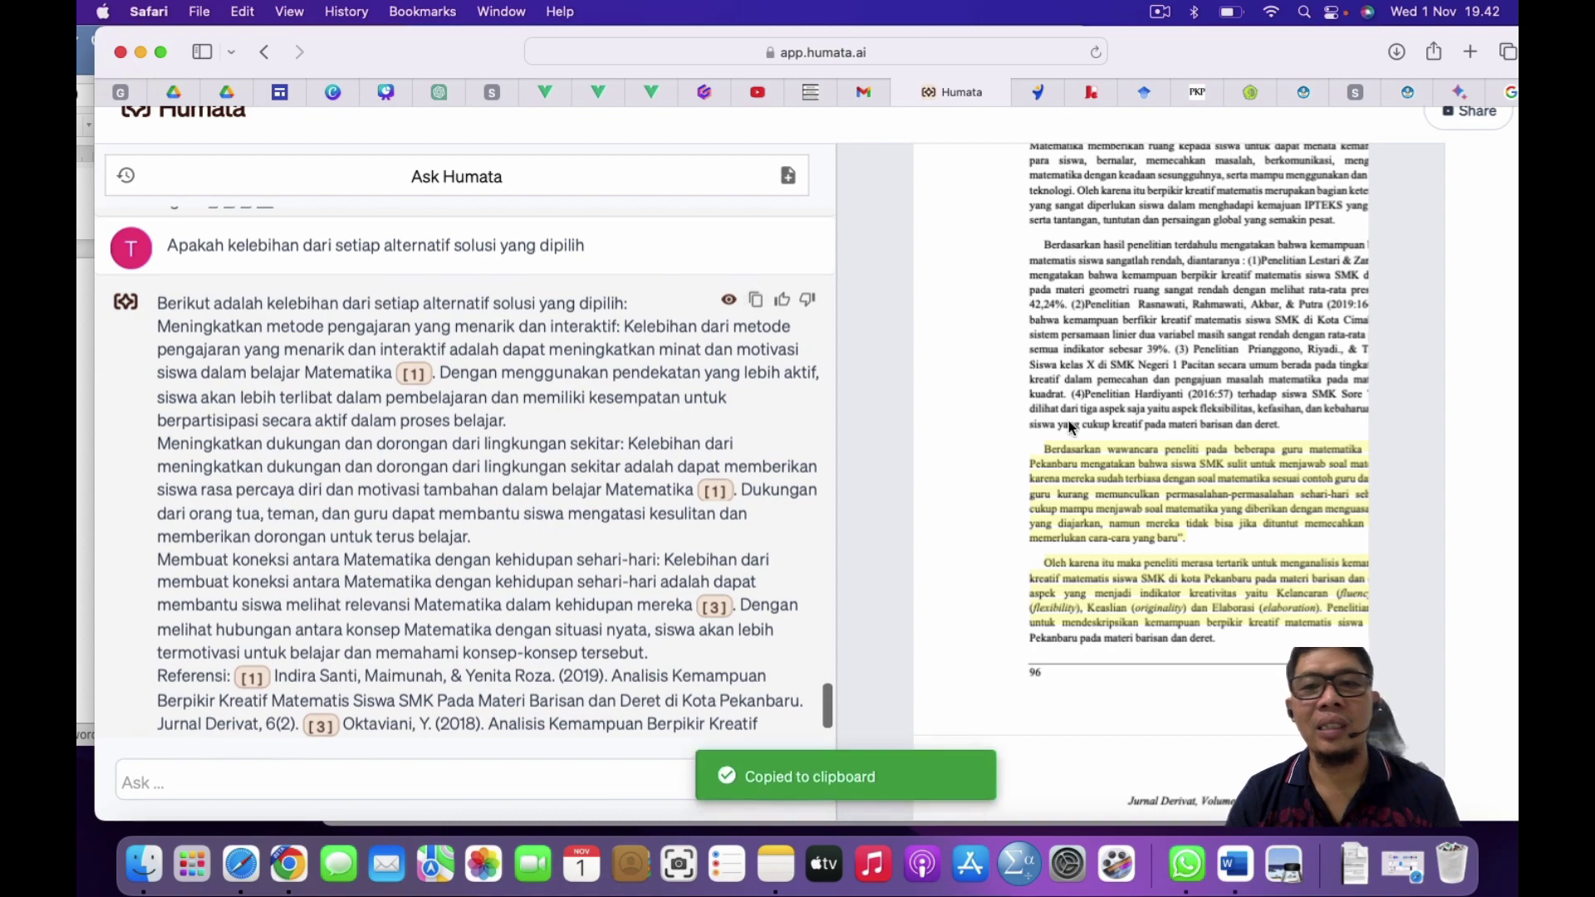
{"action": "key", "text": "ctrl+Up"}
Step: Paste Humata's advantages answer into the empty Kelebihan cell
{"action": "left_click", "coordinate": [891, 416]}
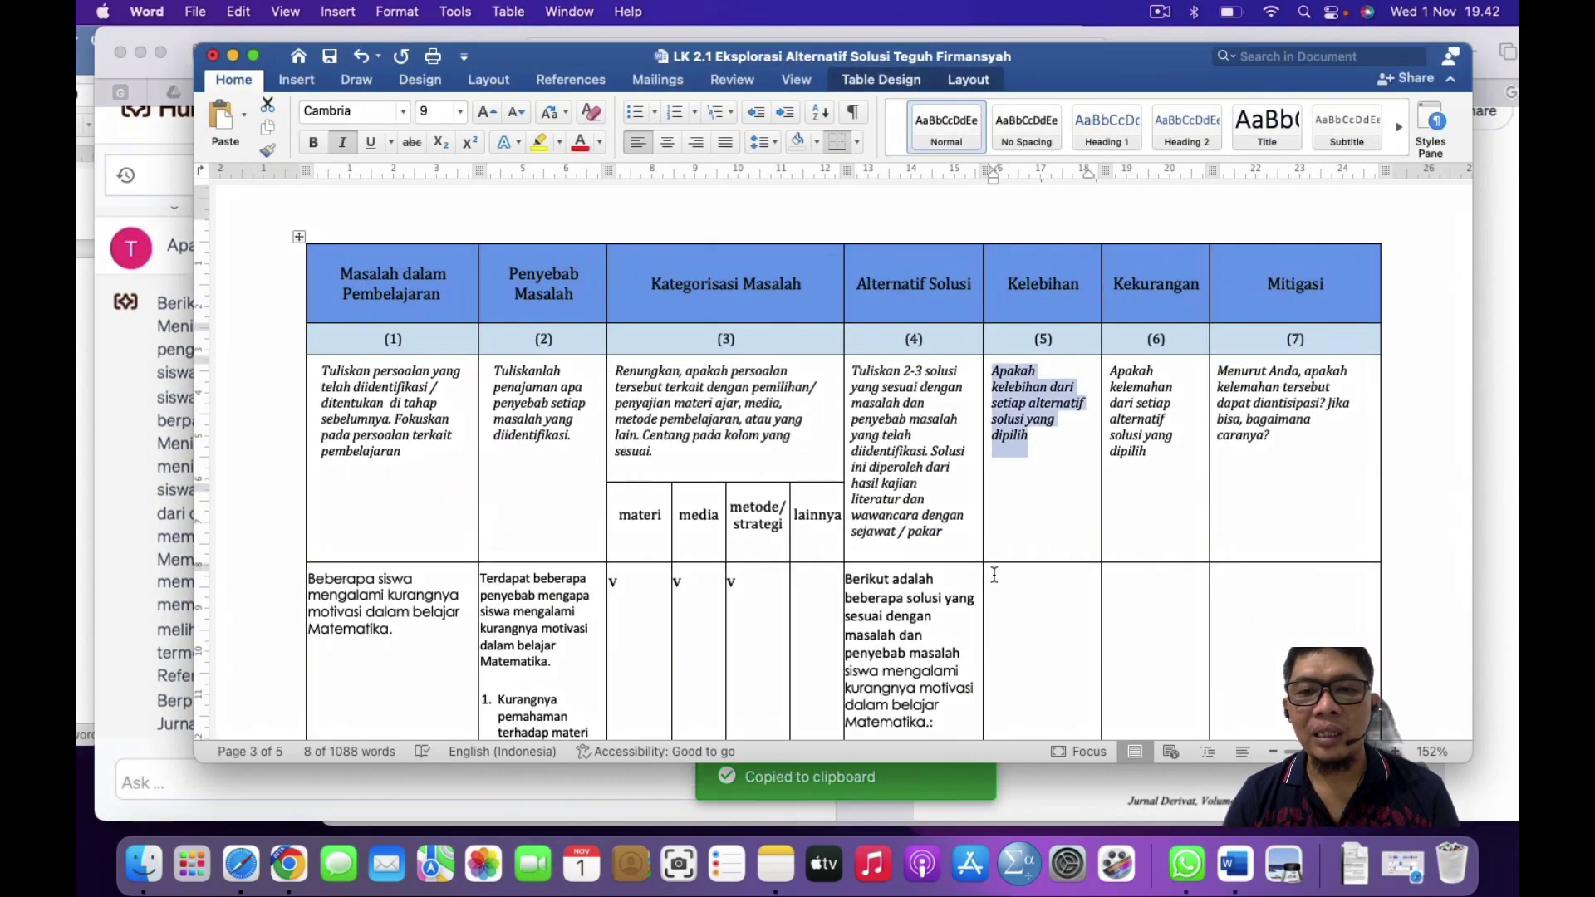
{"action": "left_click", "coordinate": [1010, 578]}
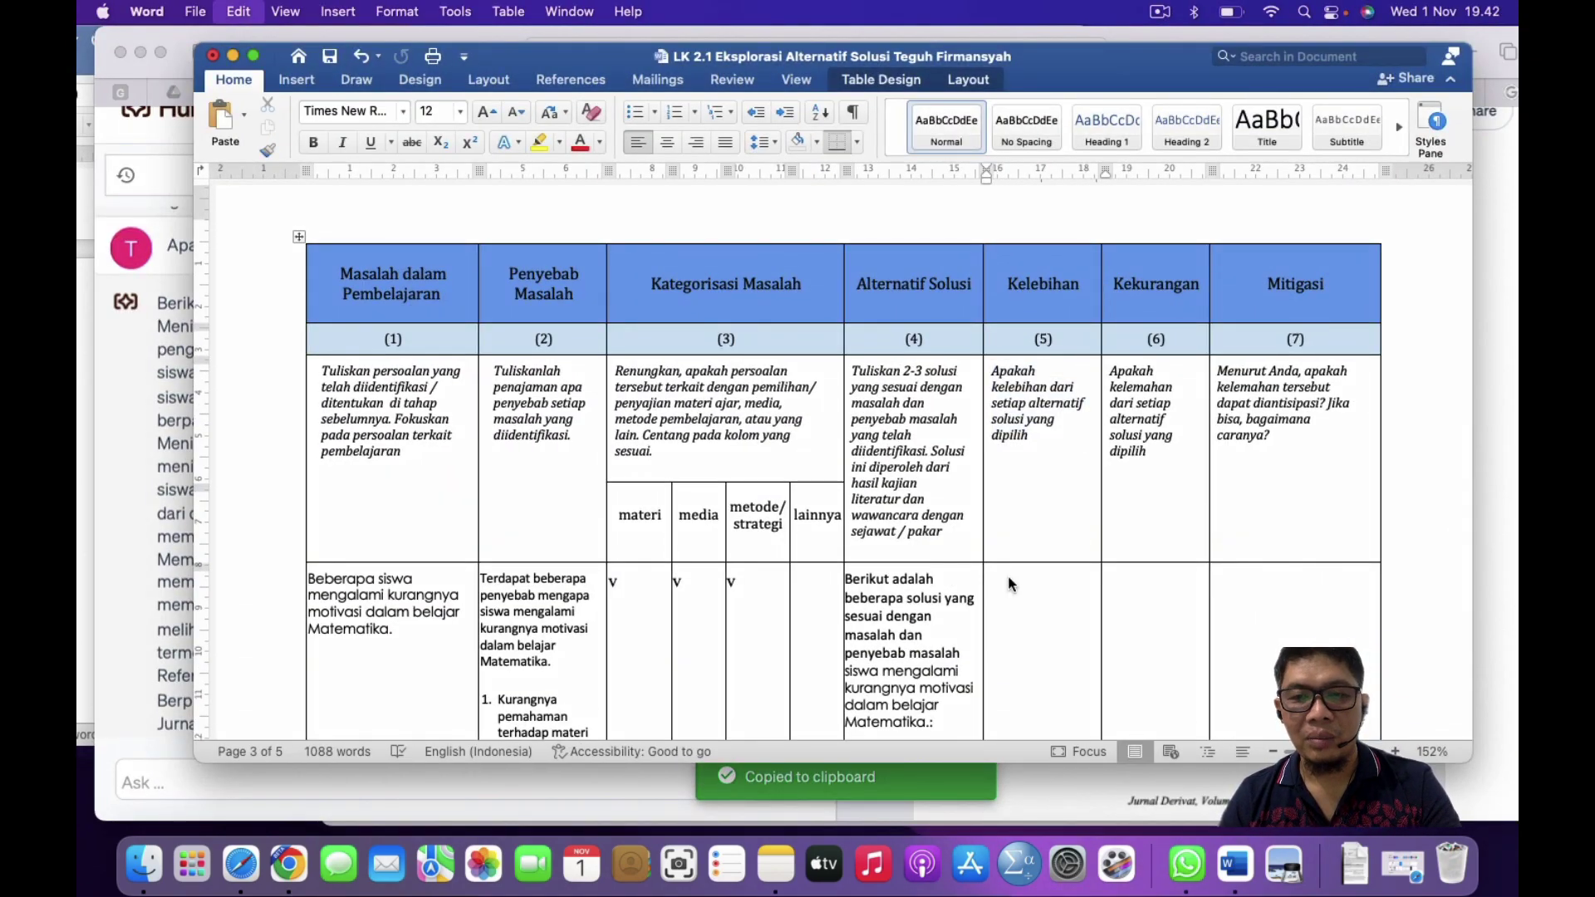
{"action": "key", "text": "super+v"}
{"action": "scroll", "coordinate": [1009, 578], "scroll_direction": "up", "scroll_amount": 15}
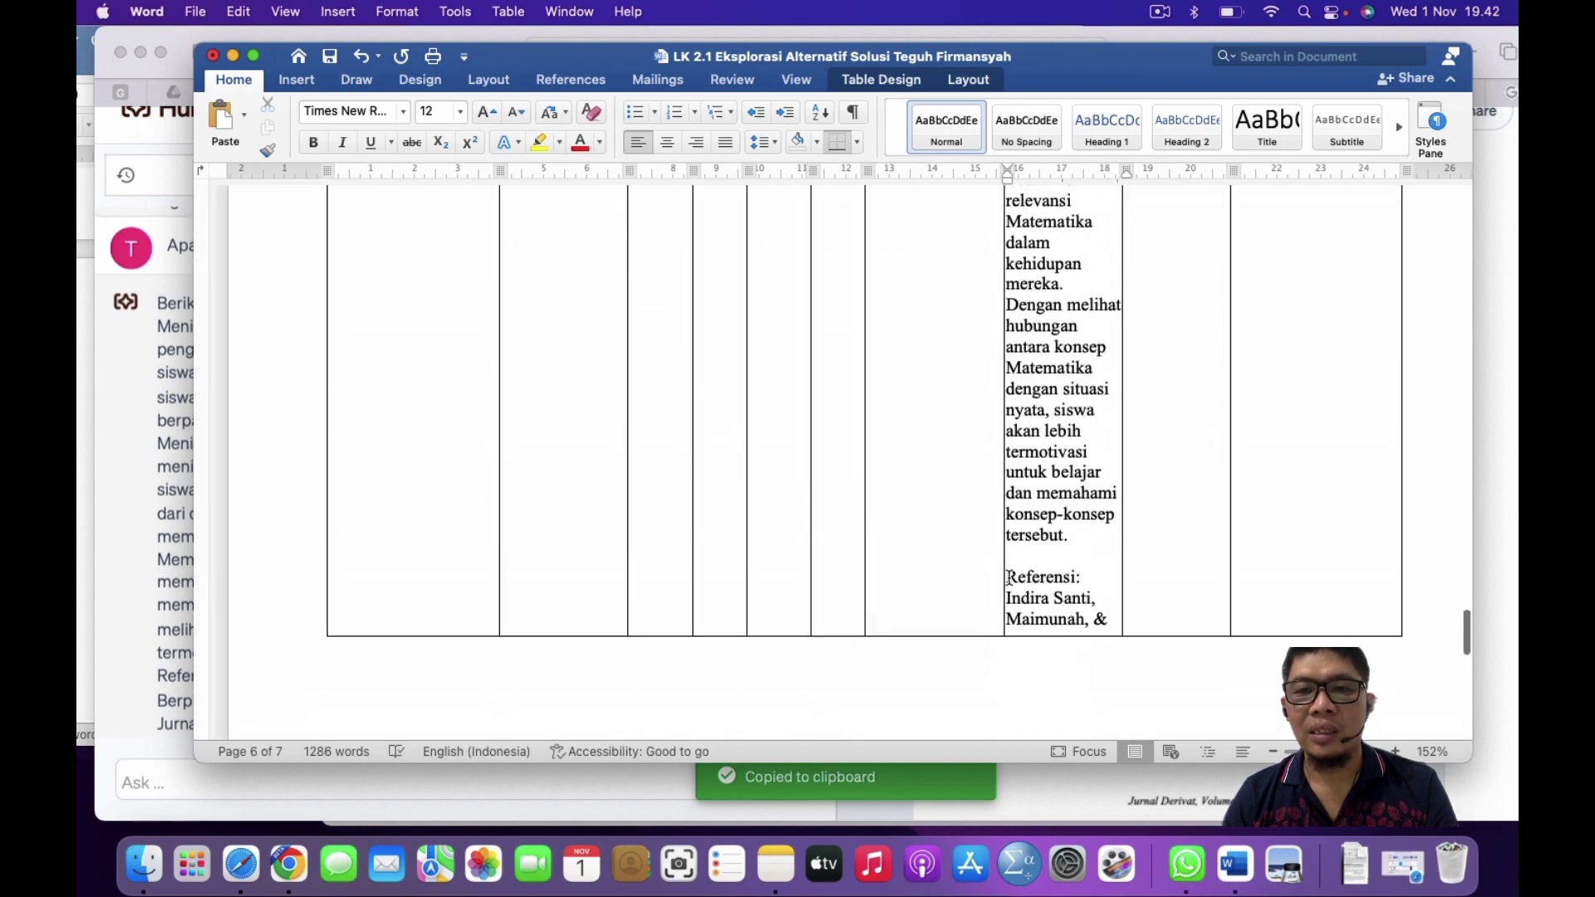
{"action": "scroll", "coordinate": [1009, 578], "scroll_direction": "up", "scroll_amount": 10}
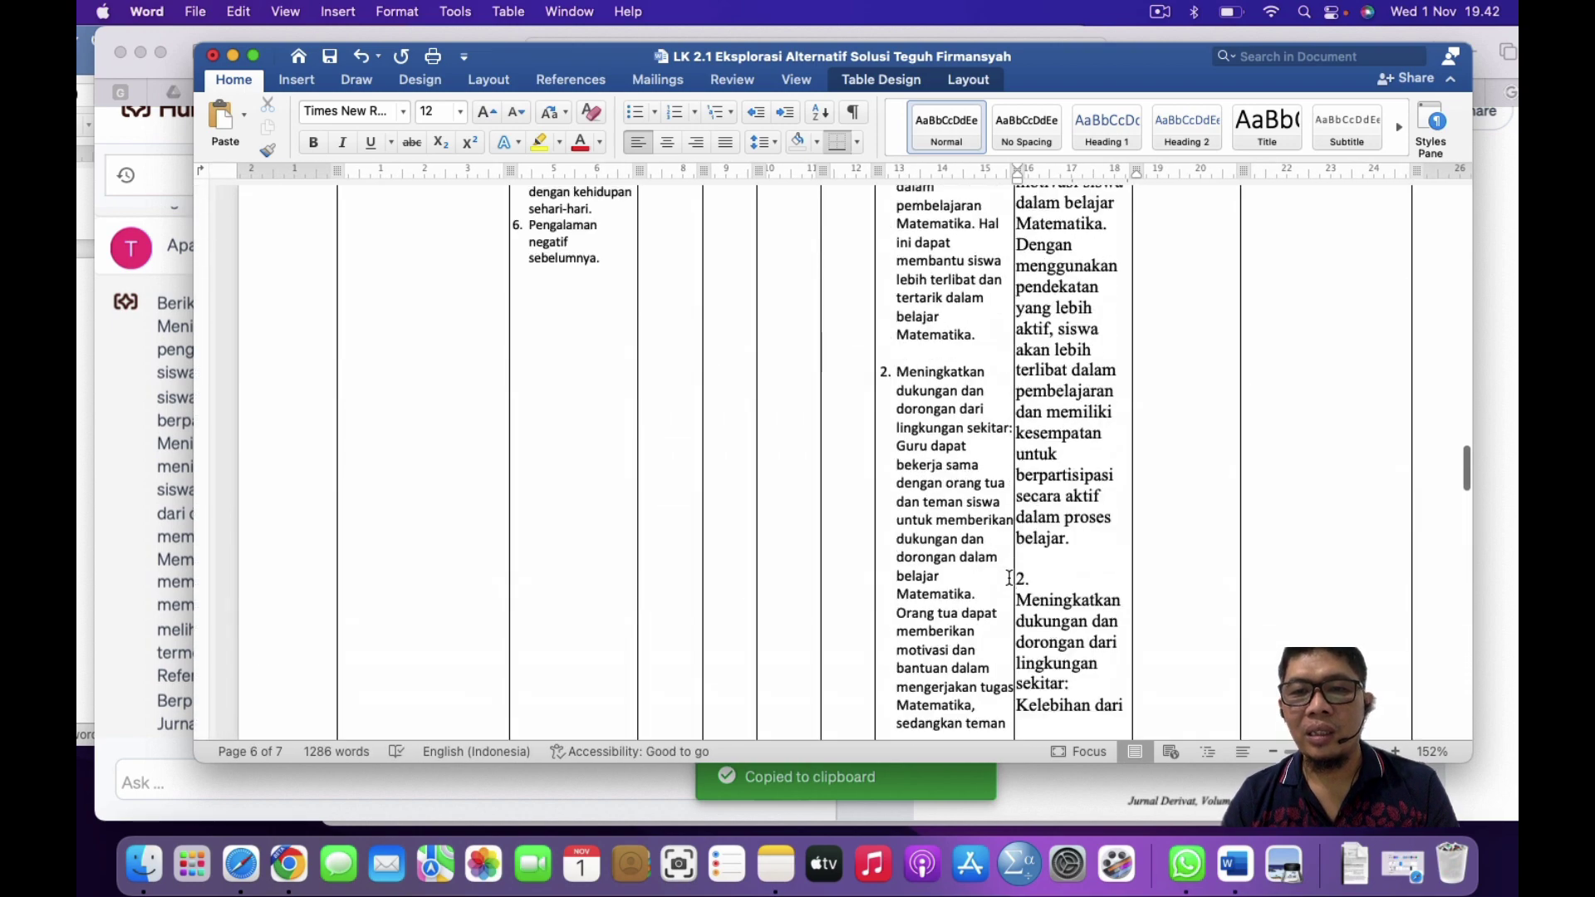
{"action": "scroll", "coordinate": [1010, 578], "scroll_direction": "up", "scroll_amount": 10}
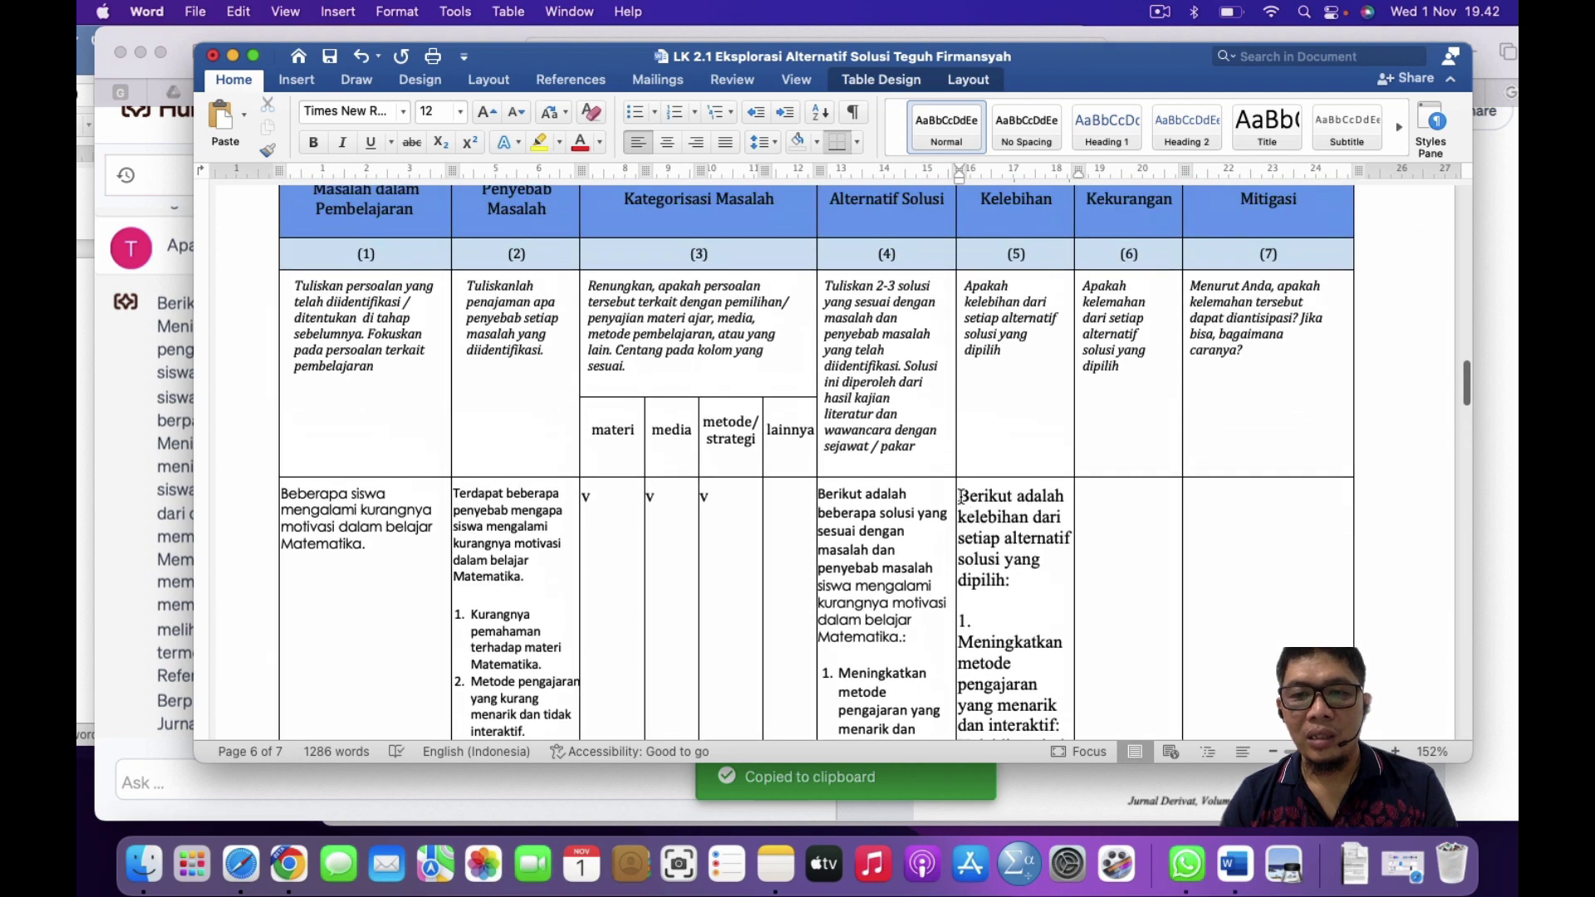
Step: Set the Kelebihan cell's text to Calibri, size 10
{"action": "left_click", "coordinate": [959, 496]}
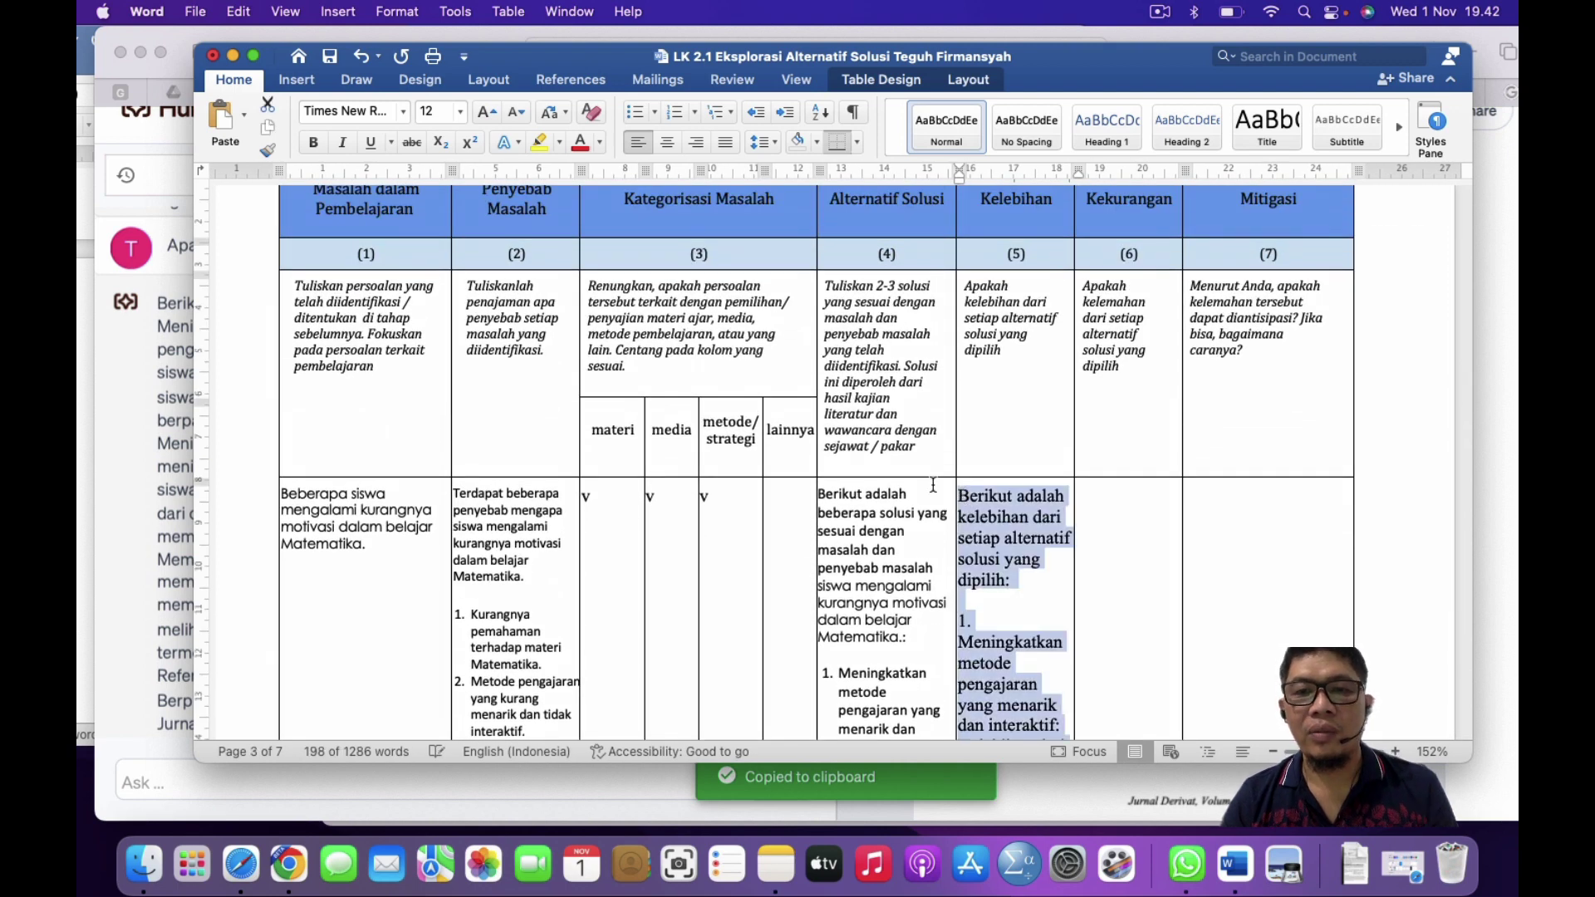
{"action": "left_click", "coordinate": [402, 112]}
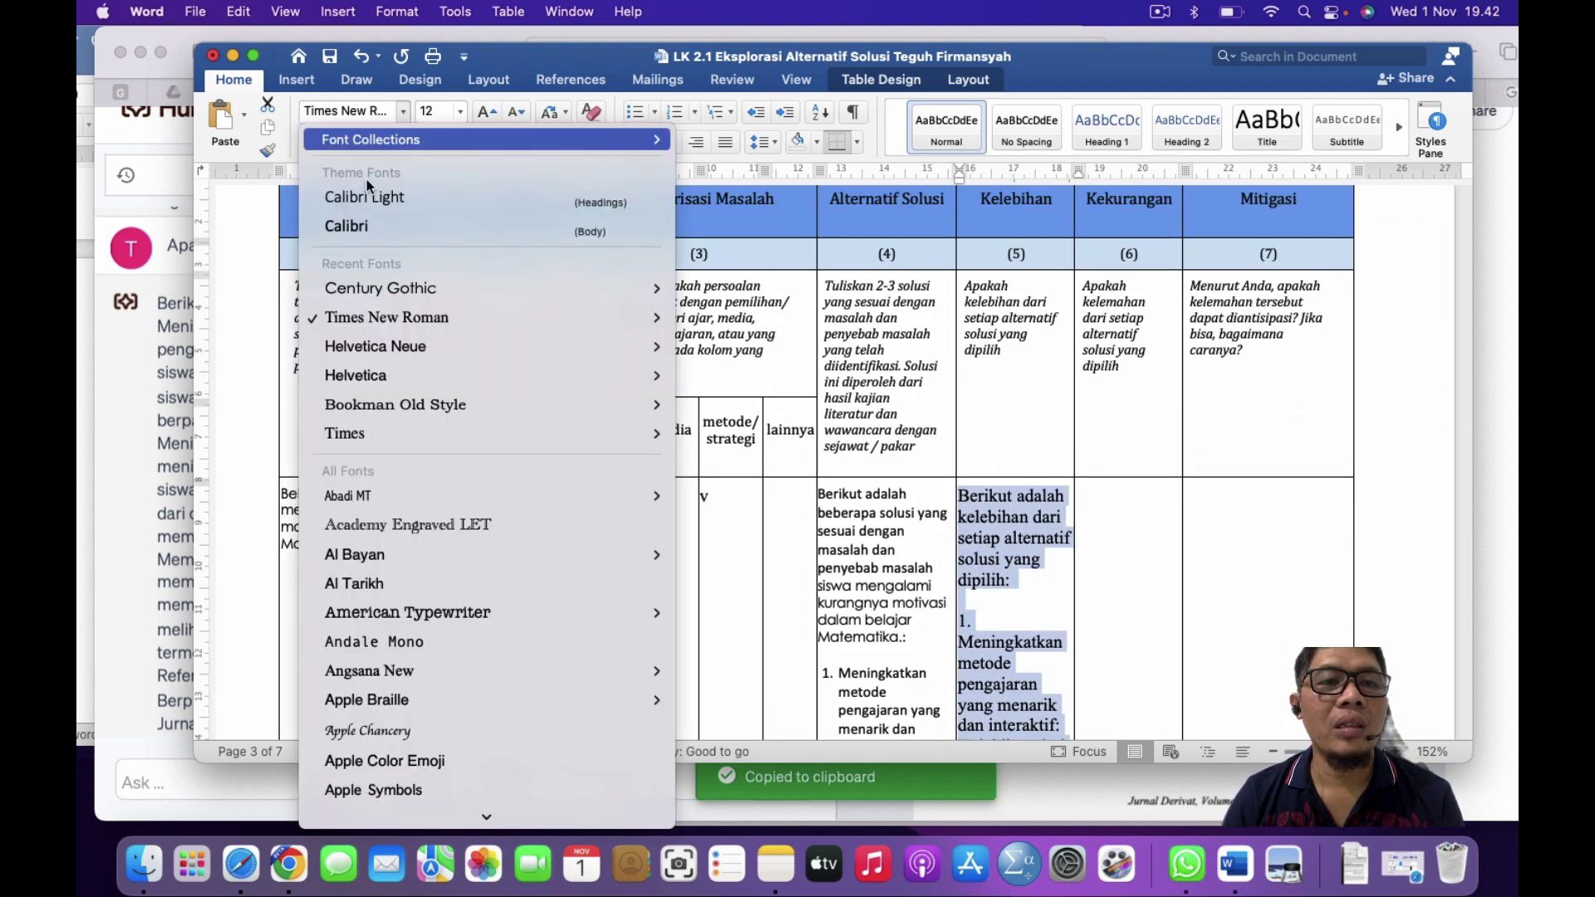
{"action": "left_click", "coordinate": [364, 227]}
{"action": "left_click", "coordinate": [459, 112]}
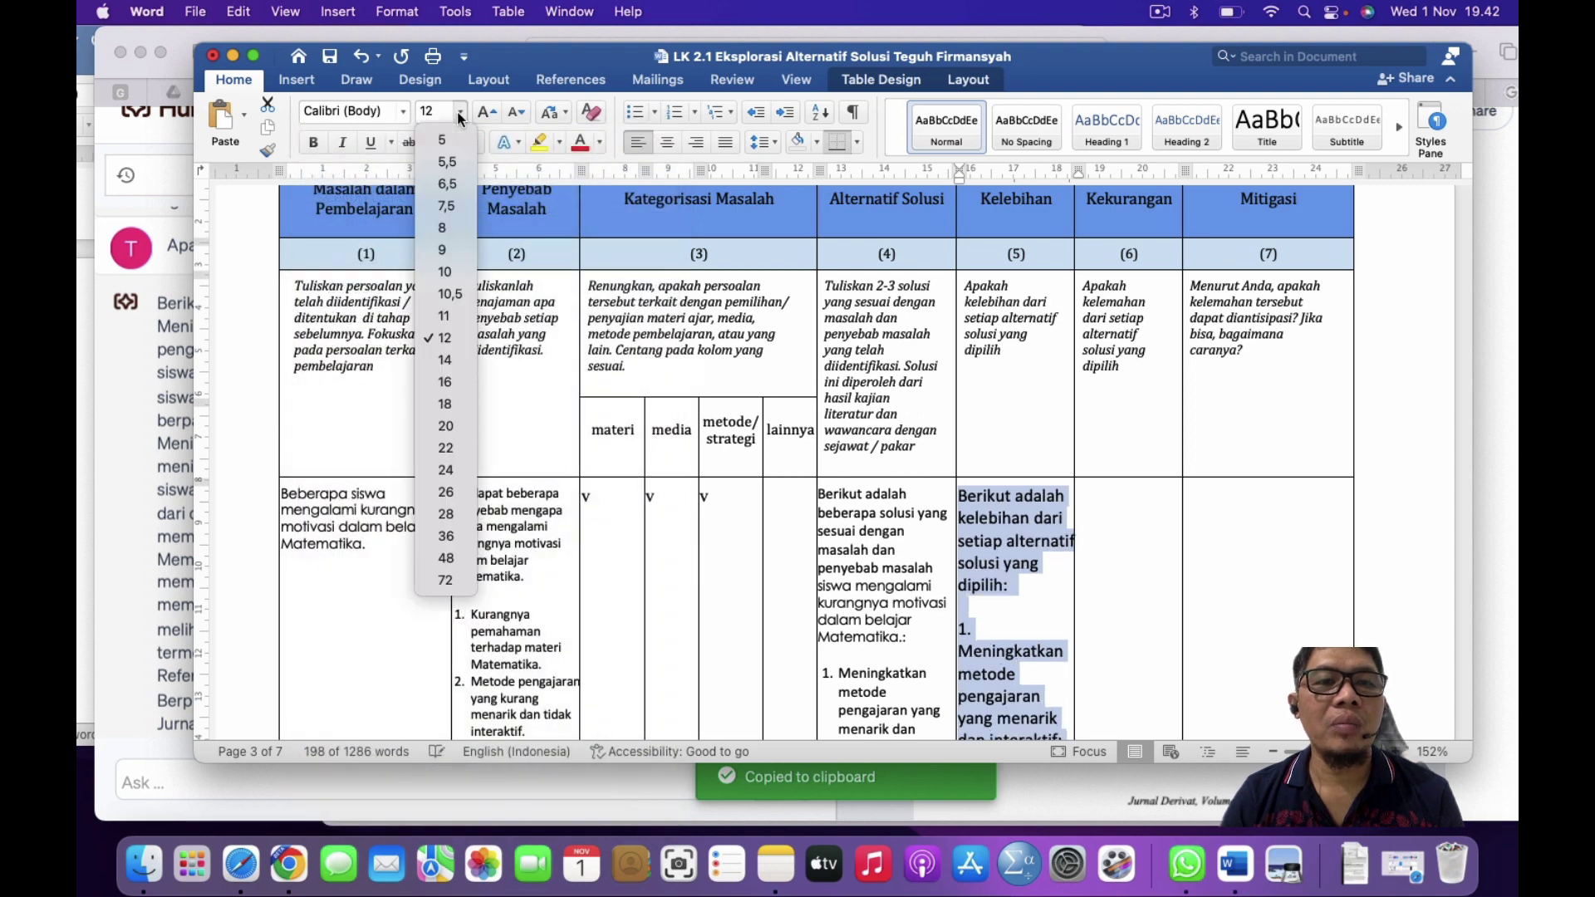
{"action": "left_click", "coordinate": [443, 272]}
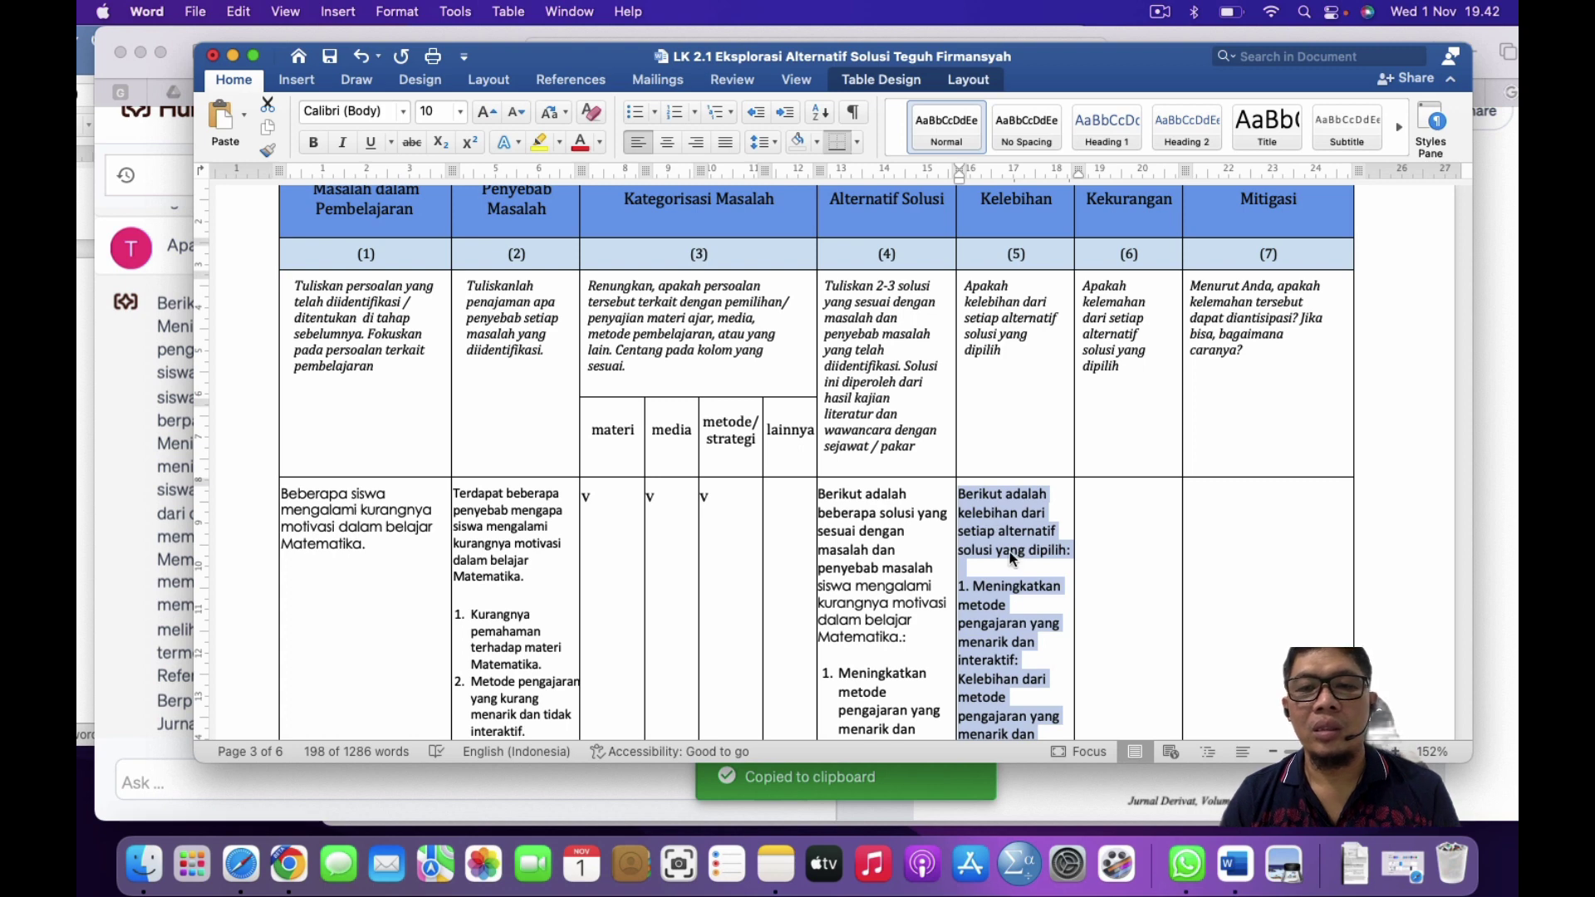
Step: Make the third advantage a numbered item and reduce its list indent
{"action": "left_click", "coordinate": [1012, 555]}
{"action": "scroll", "coordinate": [1015, 563], "scroll_direction": "down", "scroll_amount": 4}
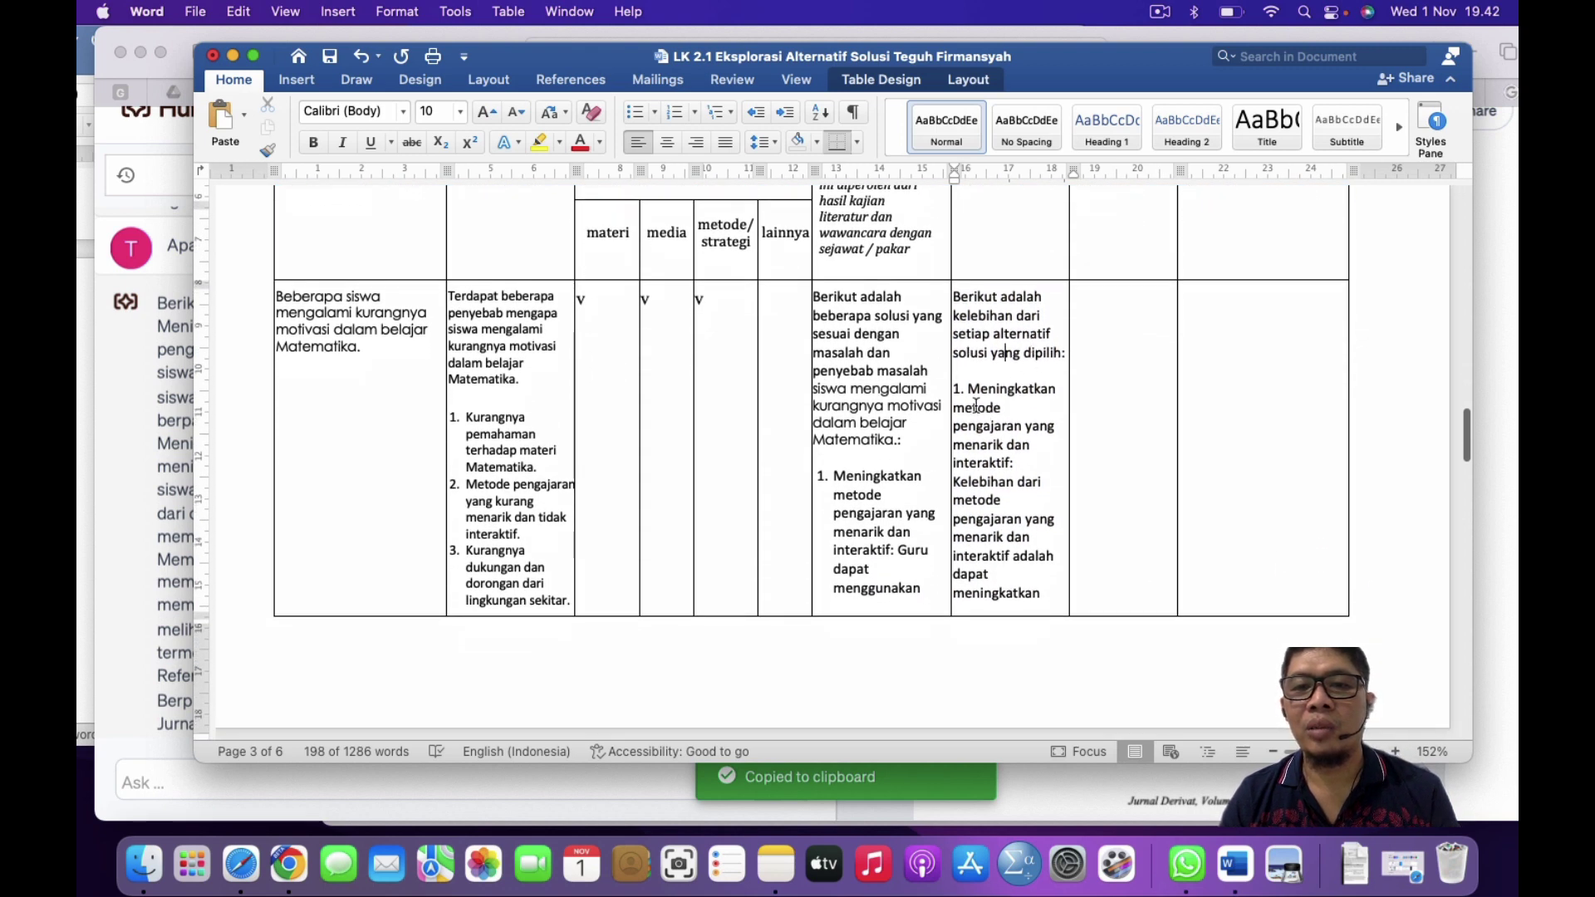
{"action": "scroll", "coordinate": [984, 531], "scroll_direction": "down", "scroll_amount": 10}
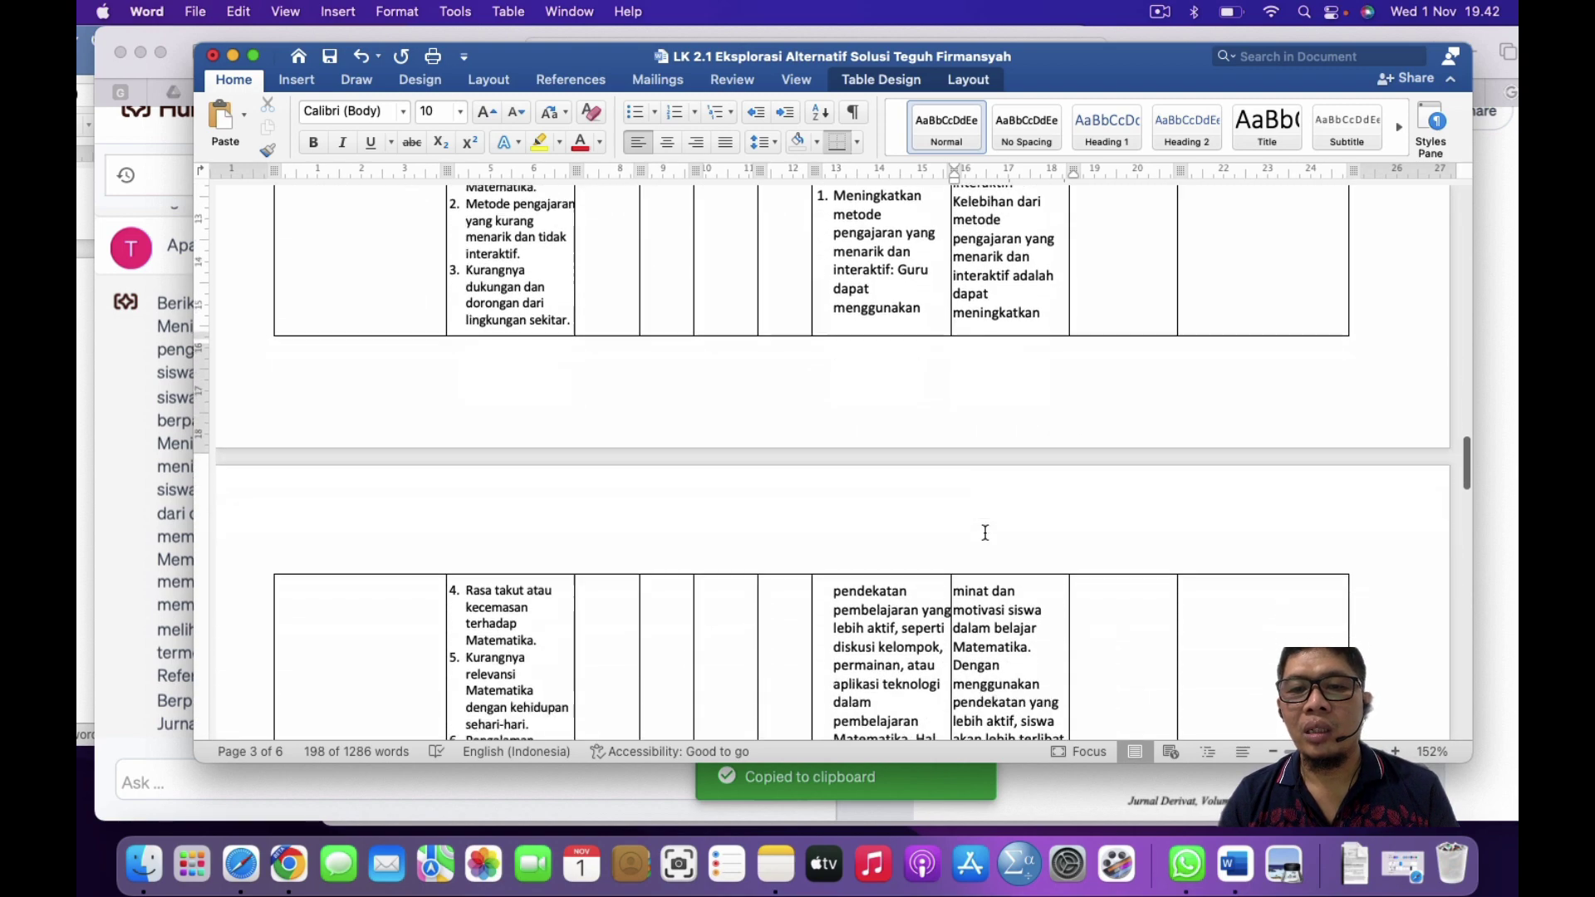
{"action": "scroll", "coordinate": [985, 536], "scroll_direction": "up", "scroll_amount": 6}
{"action": "scroll", "coordinate": [985, 533], "scroll_direction": "down", "scroll_amount": 4}
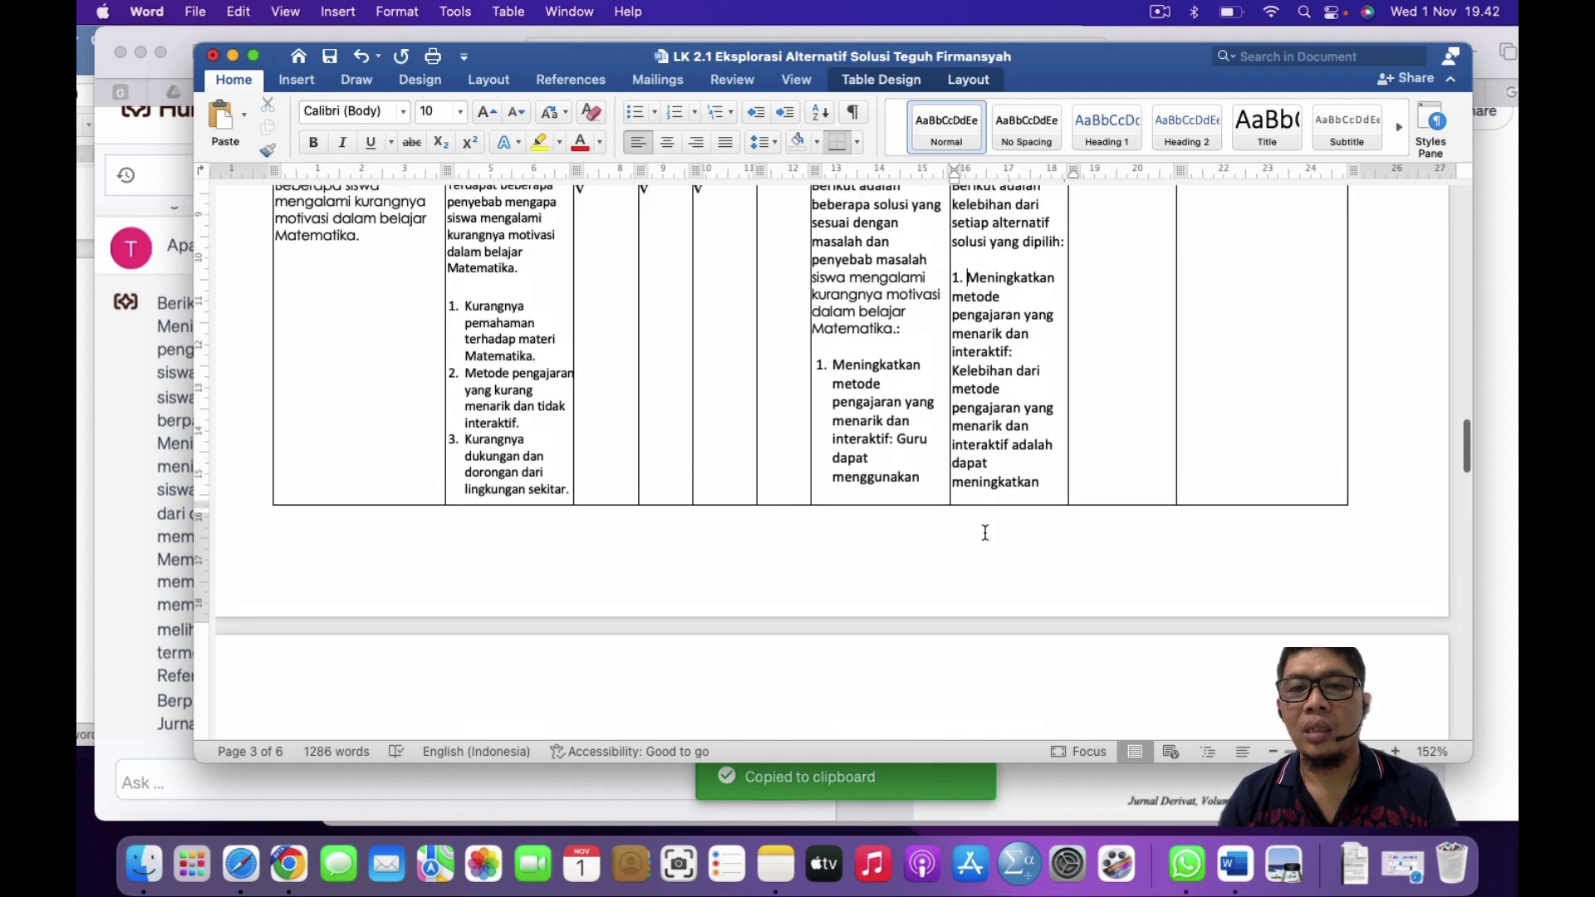
{"action": "scroll", "coordinate": [985, 533], "scroll_direction": "down", "scroll_amount": 15}
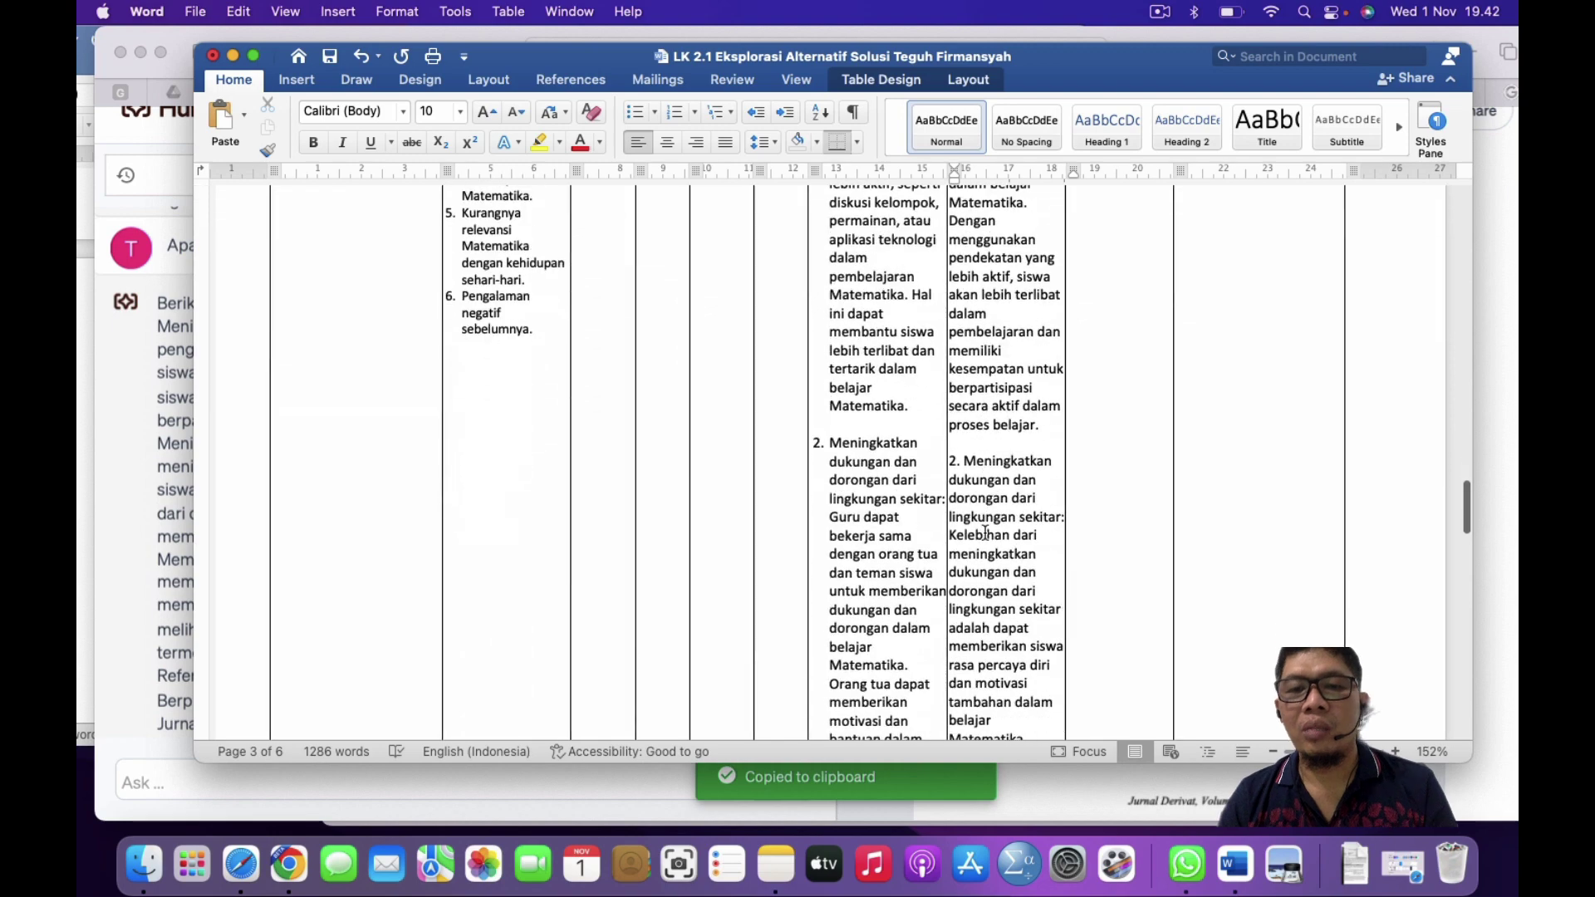
{"action": "scroll", "coordinate": [985, 533], "scroll_direction": "down", "scroll_amount": 12}
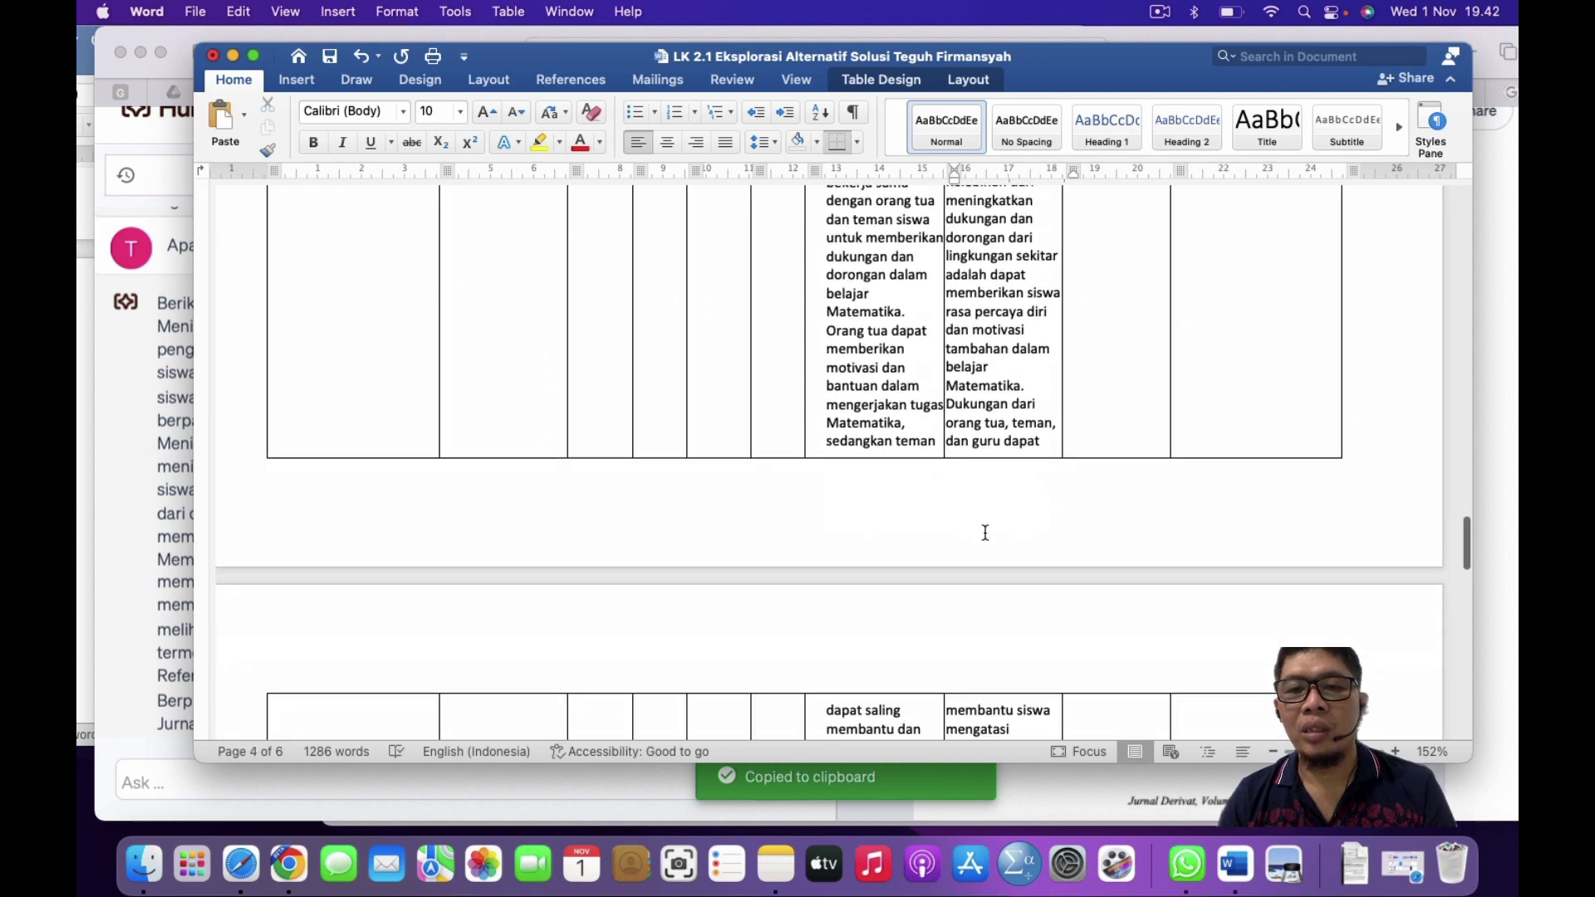
{"action": "scroll", "coordinate": [985, 533], "scroll_direction": "down", "scroll_amount": 10}
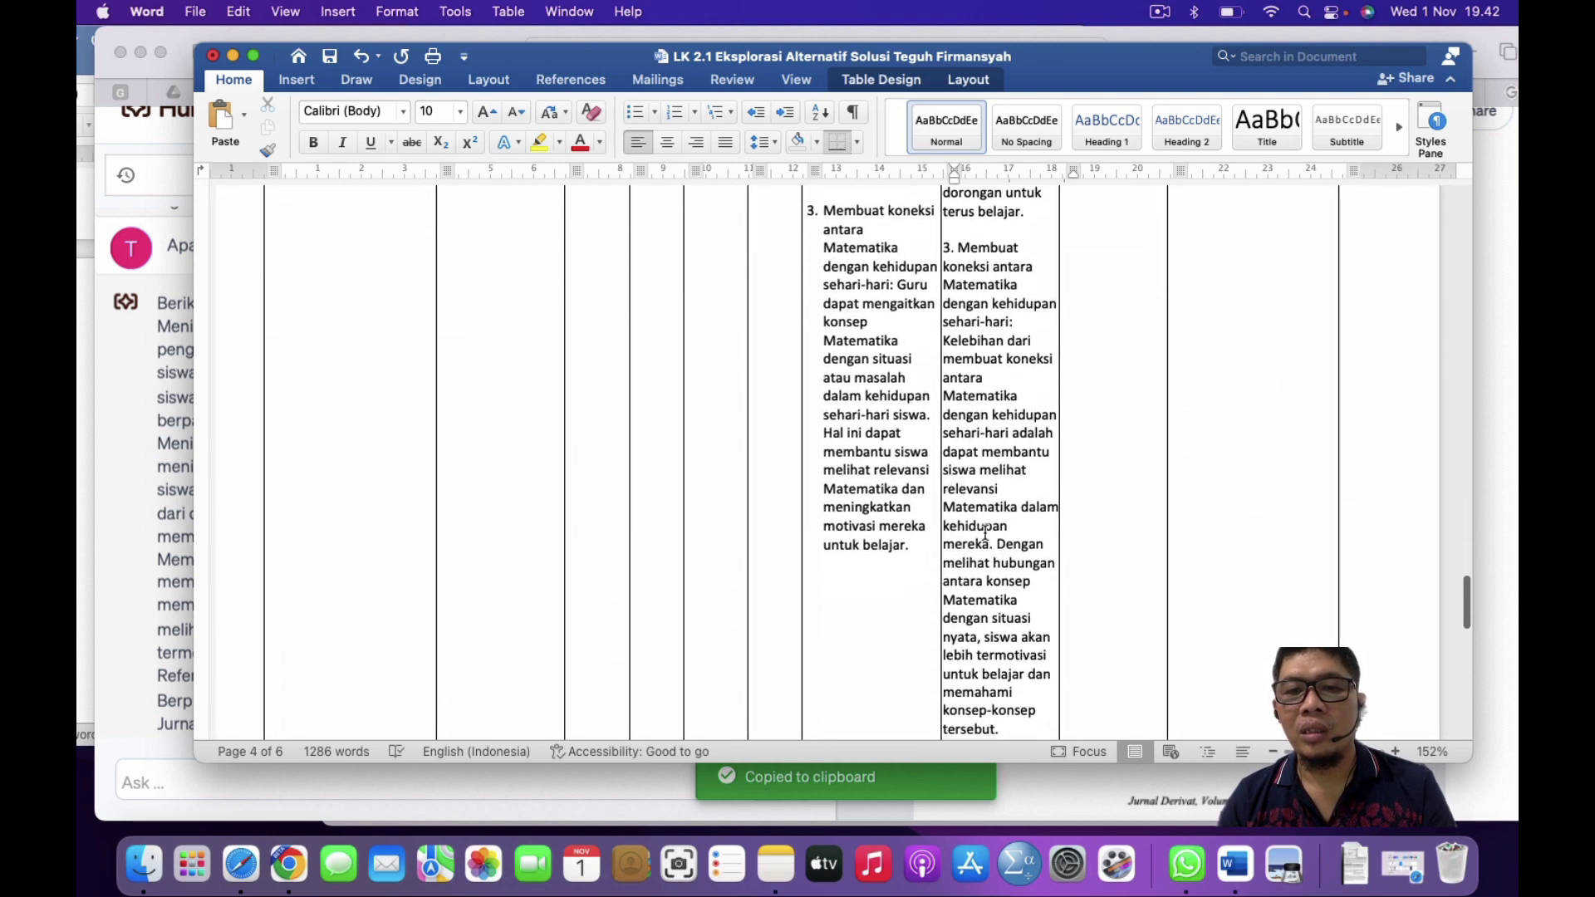
{"action": "scroll", "coordinate": [985, 533], "scroll_direction": "down", "scroll_amount": 5}
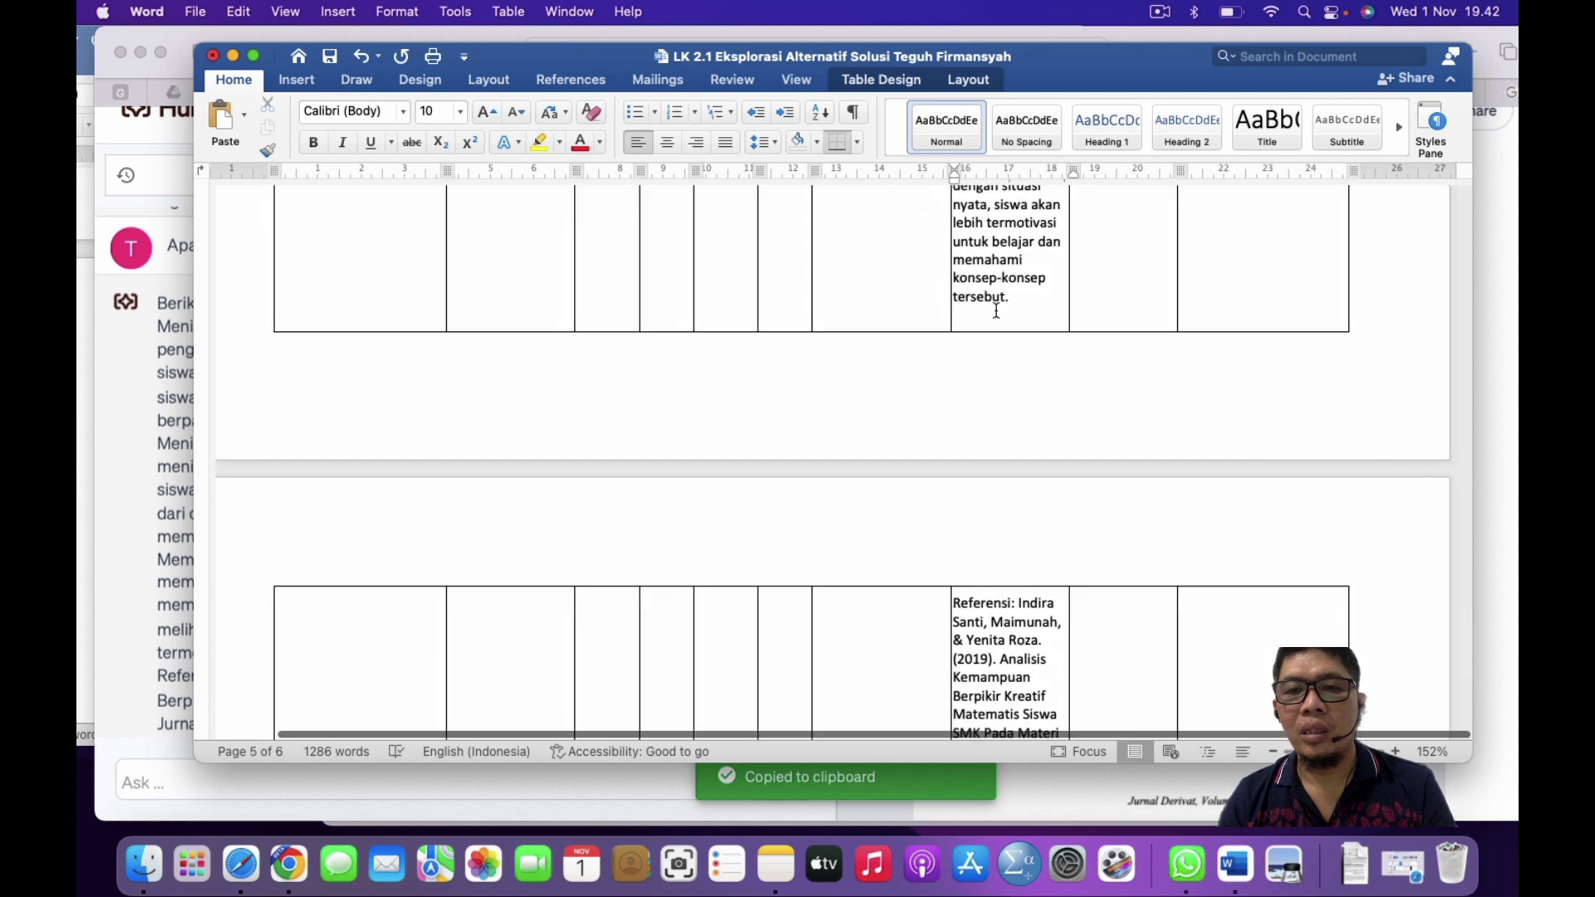
{"action": "triple_click", "coordinate": [1020, 301]}
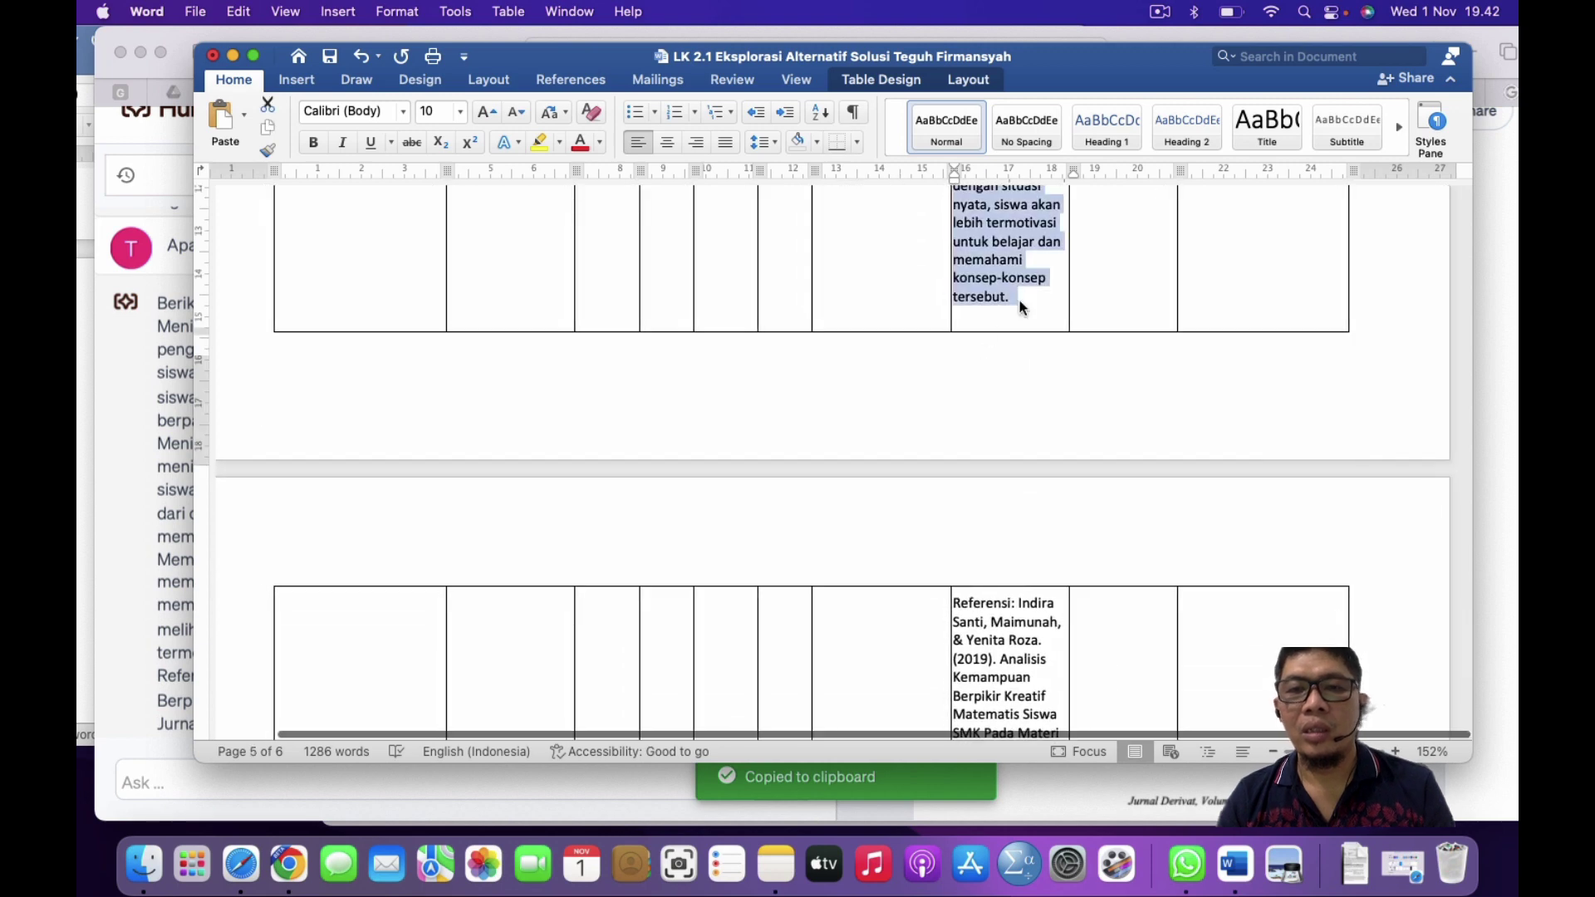
{"action": "left_click", "coordinate": [676, 113]}
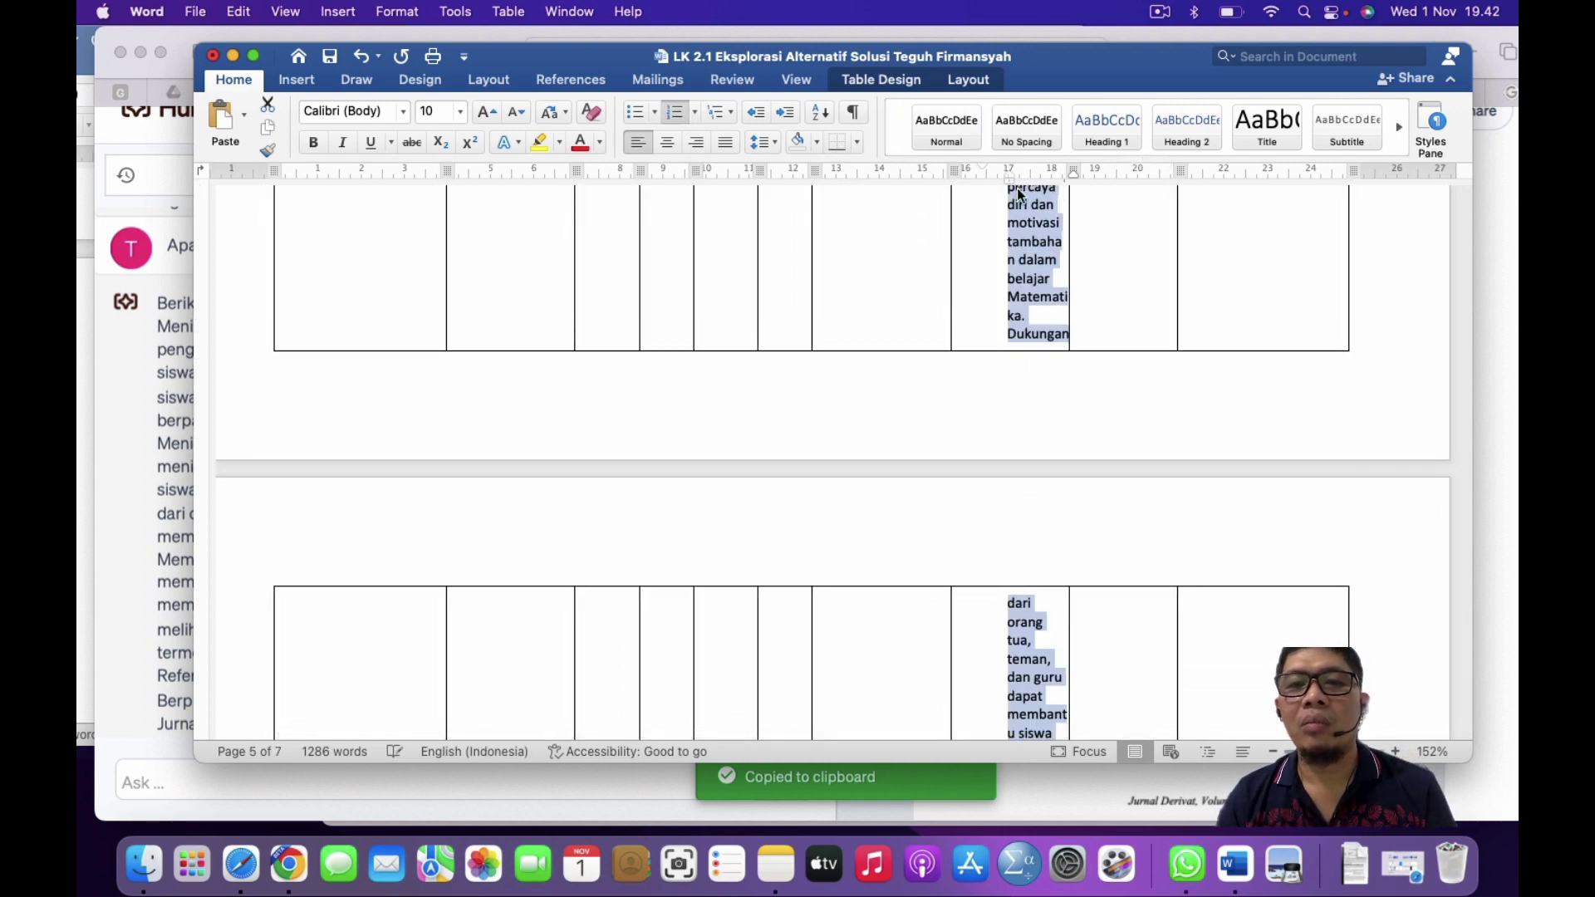
{"action": "left_click_drag", "start_coordinate": [1009, 175], "coordinate": [980, 181]}
{"action": "scroll", "coordinate": [974, 304], "scroll_direction": "up", "scroll_amount": 5}
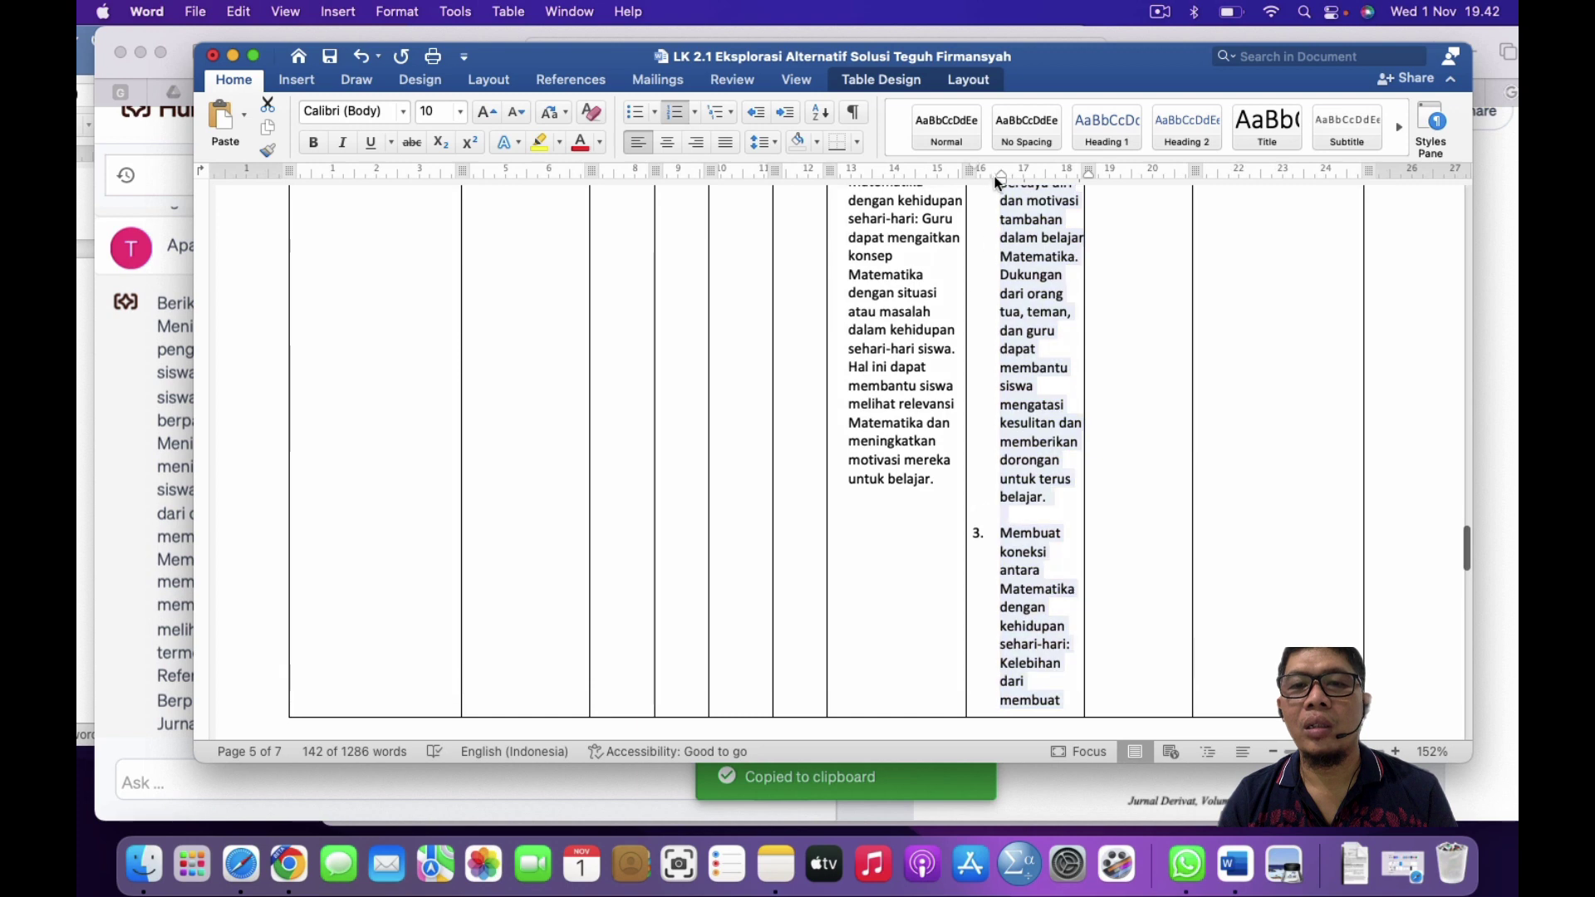
{"action": "left_click_drag", "start_coordinate": [997, 175], "coordinate": [991, 177]}
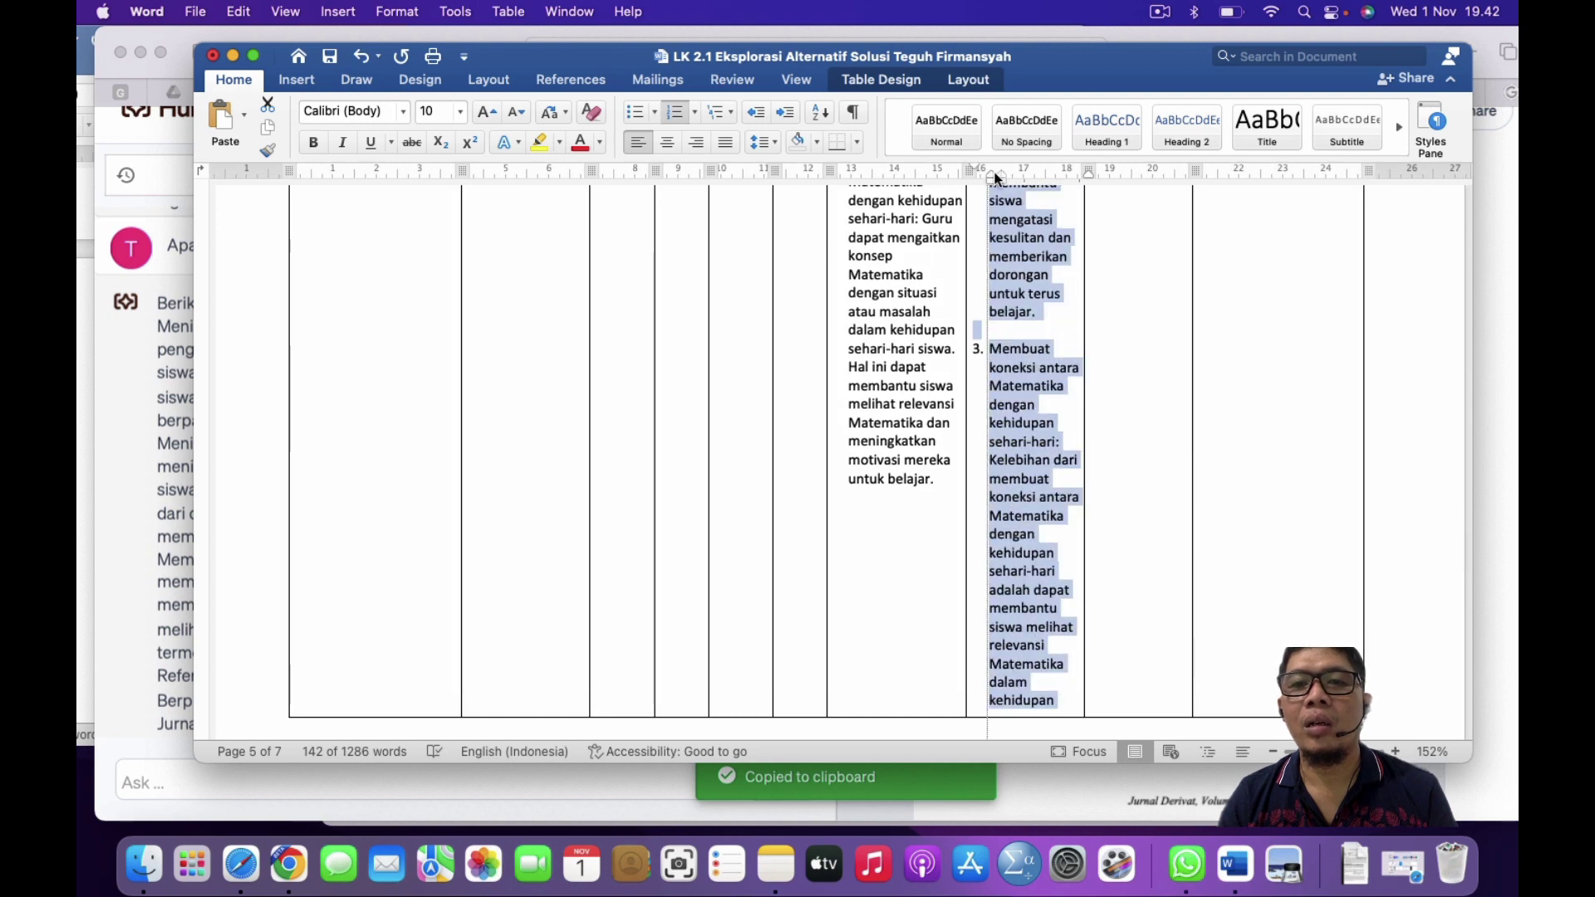
Step: Delete the Referensi paragraph and leftover Jurnal line from the Kelebihan cell
{"action": "scroll", "coordinate": [995, 303], "scroll_direction": "down", "scroll_amount": 5}
{"action": "scroll", "coordinate": [1000, 392], "scroll_direction": "down", "scroll_amount": 10}
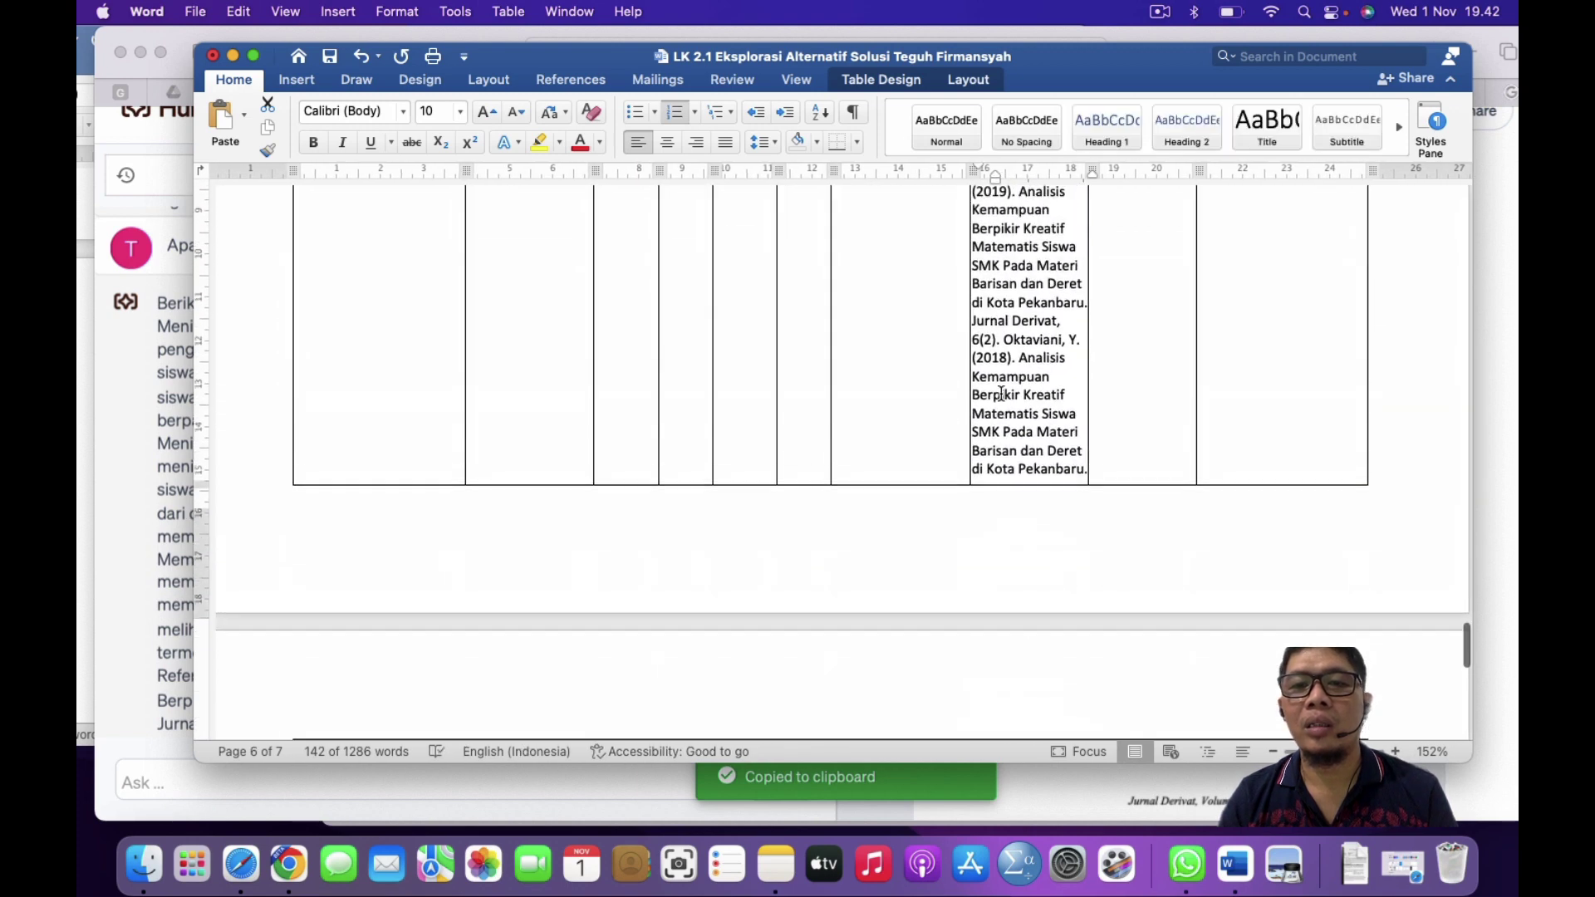
{"action": "scroll", "coordinate": [995, 251], "scroll_direction": "up", "scroll_amount": 3}
{"action": "double_click", "coordinate": [1006, 261]}
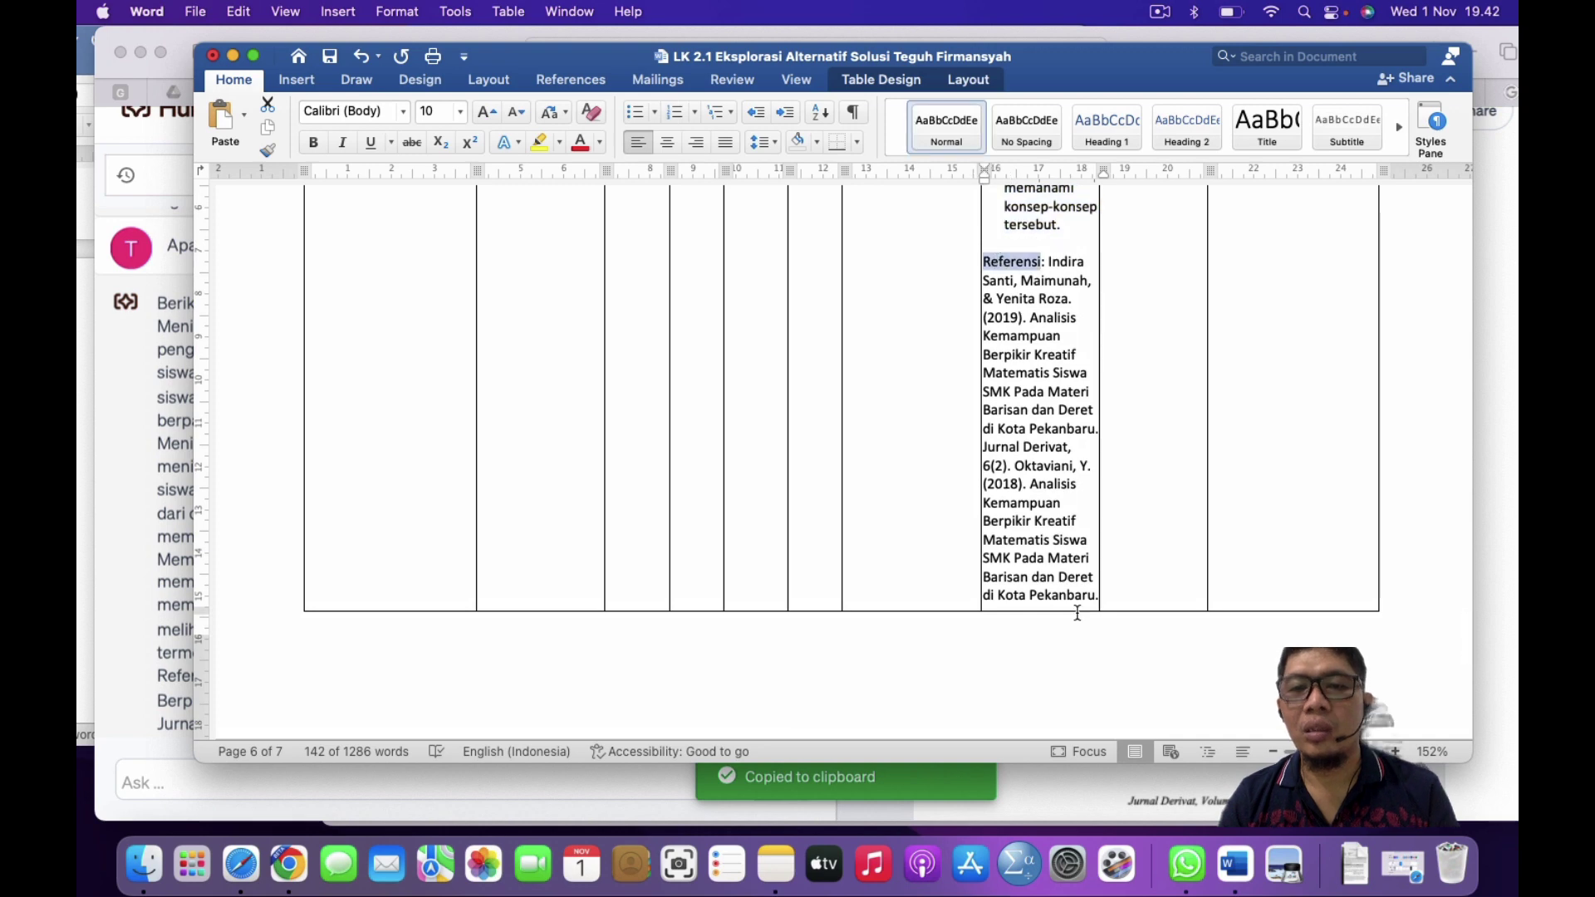
{"action": "left_click", "coordinate": [1083, 595], "text": "shift"}
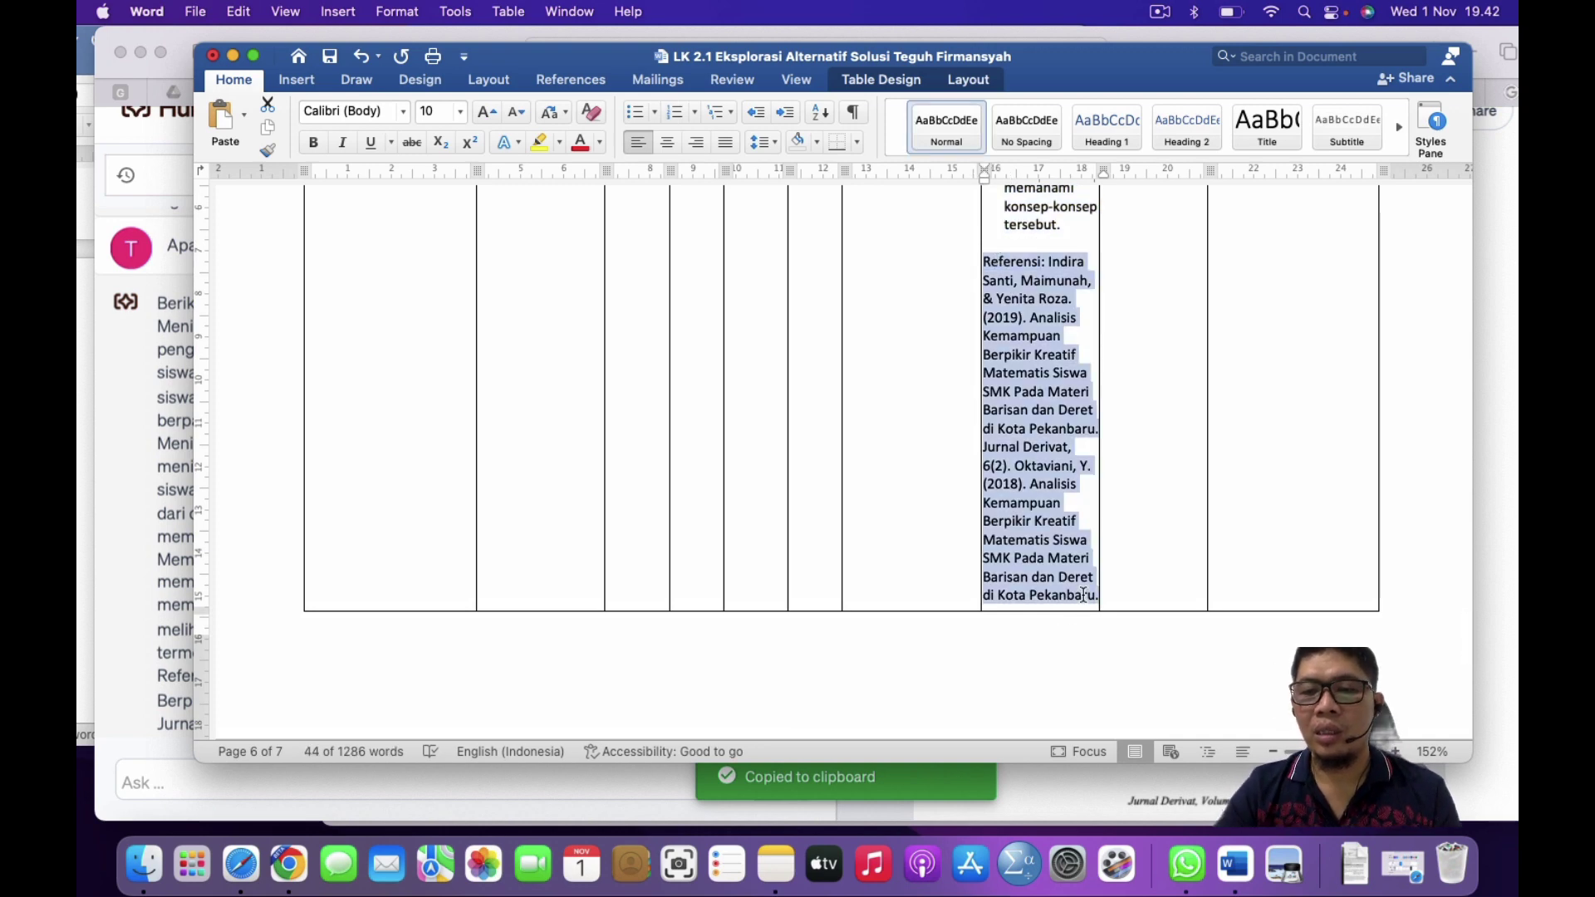
{"action": "key", "text": "BackSpace"}
{"action": "key", "text": "shift+Down"}
{"action": "key", "text": "shift+Down"}
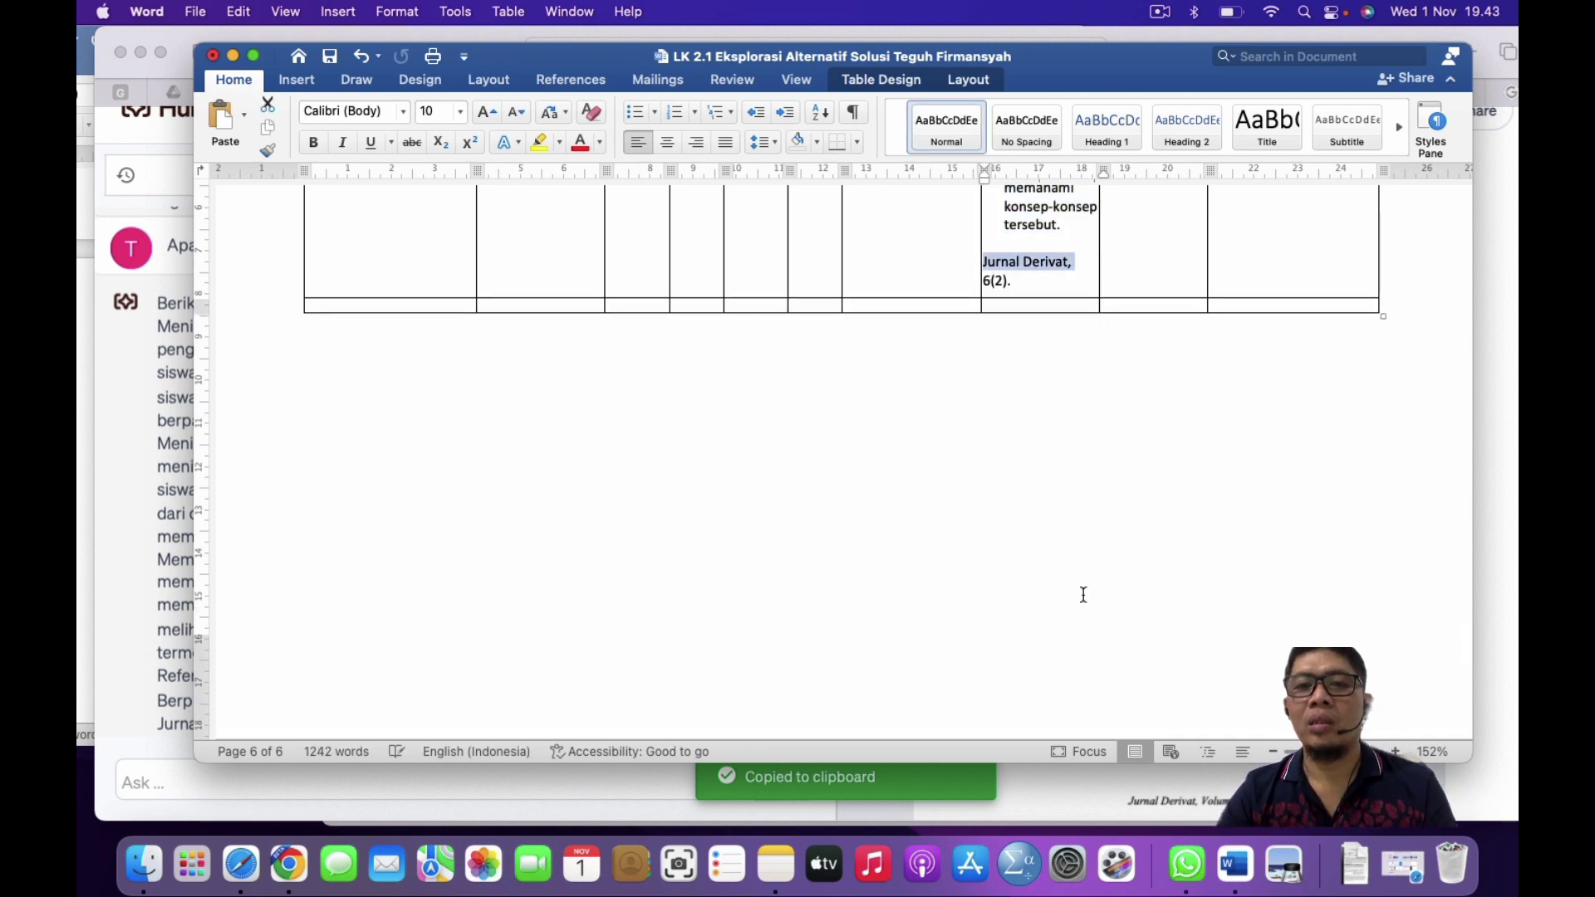
{"action": "double_click", "coordinate": [996, 261]}
{"action": "key", "text": "shift+Down"}
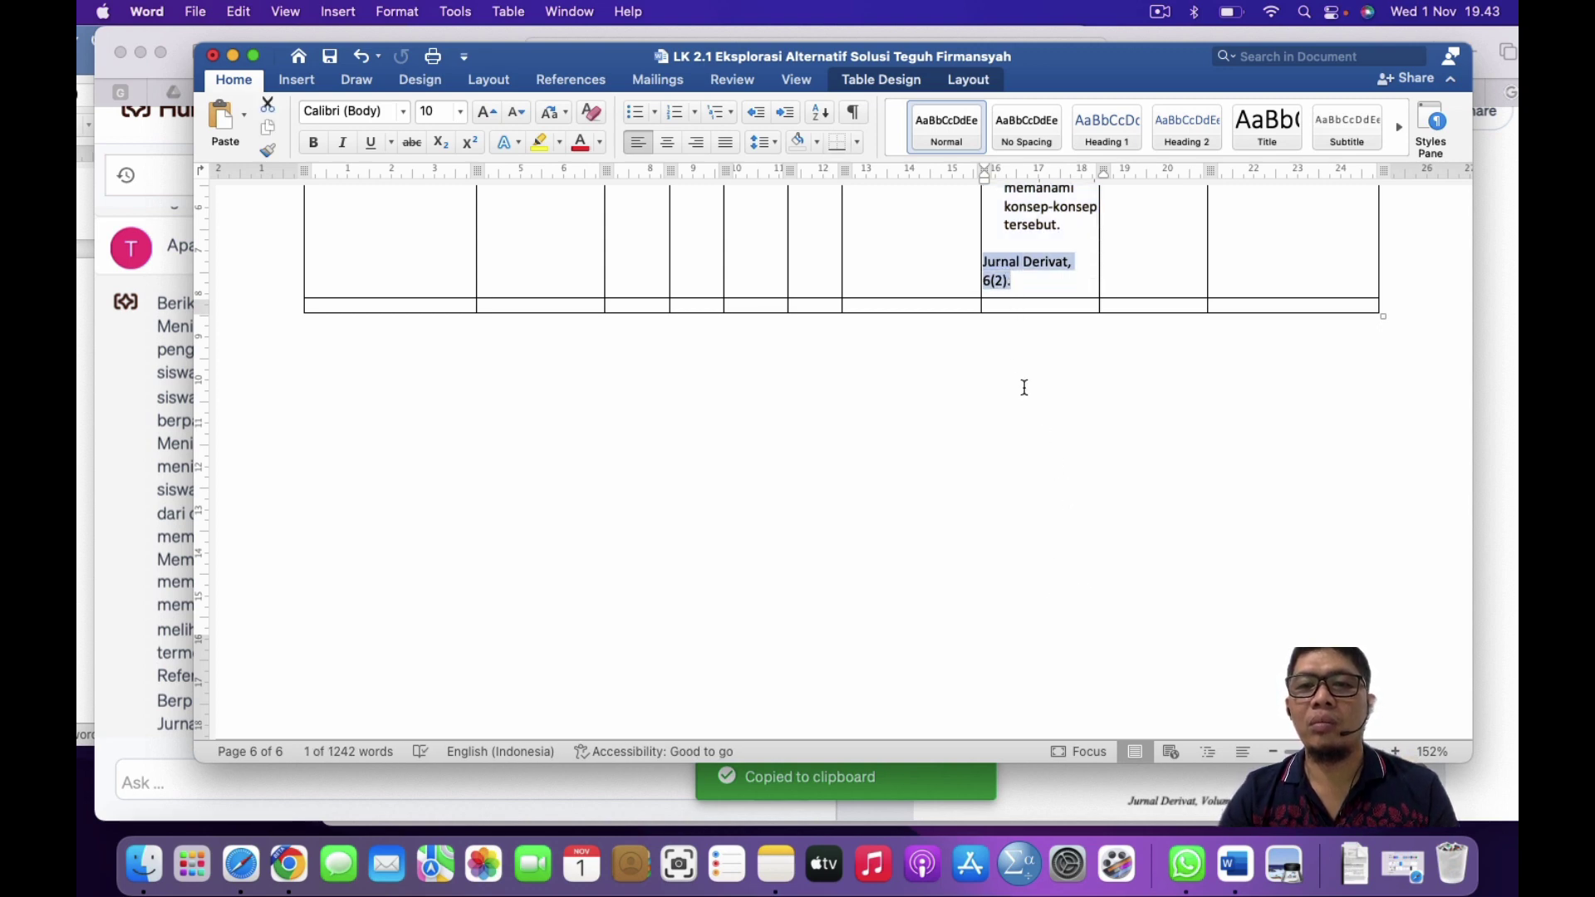
{"action": "key", "text": "BackSpace"}
{"action": "key", "text": "BackSpace"}
{"action": "scroll", "coordinate": [1113, 281], "scroll_direction": "up", "scroll_amount": 10}
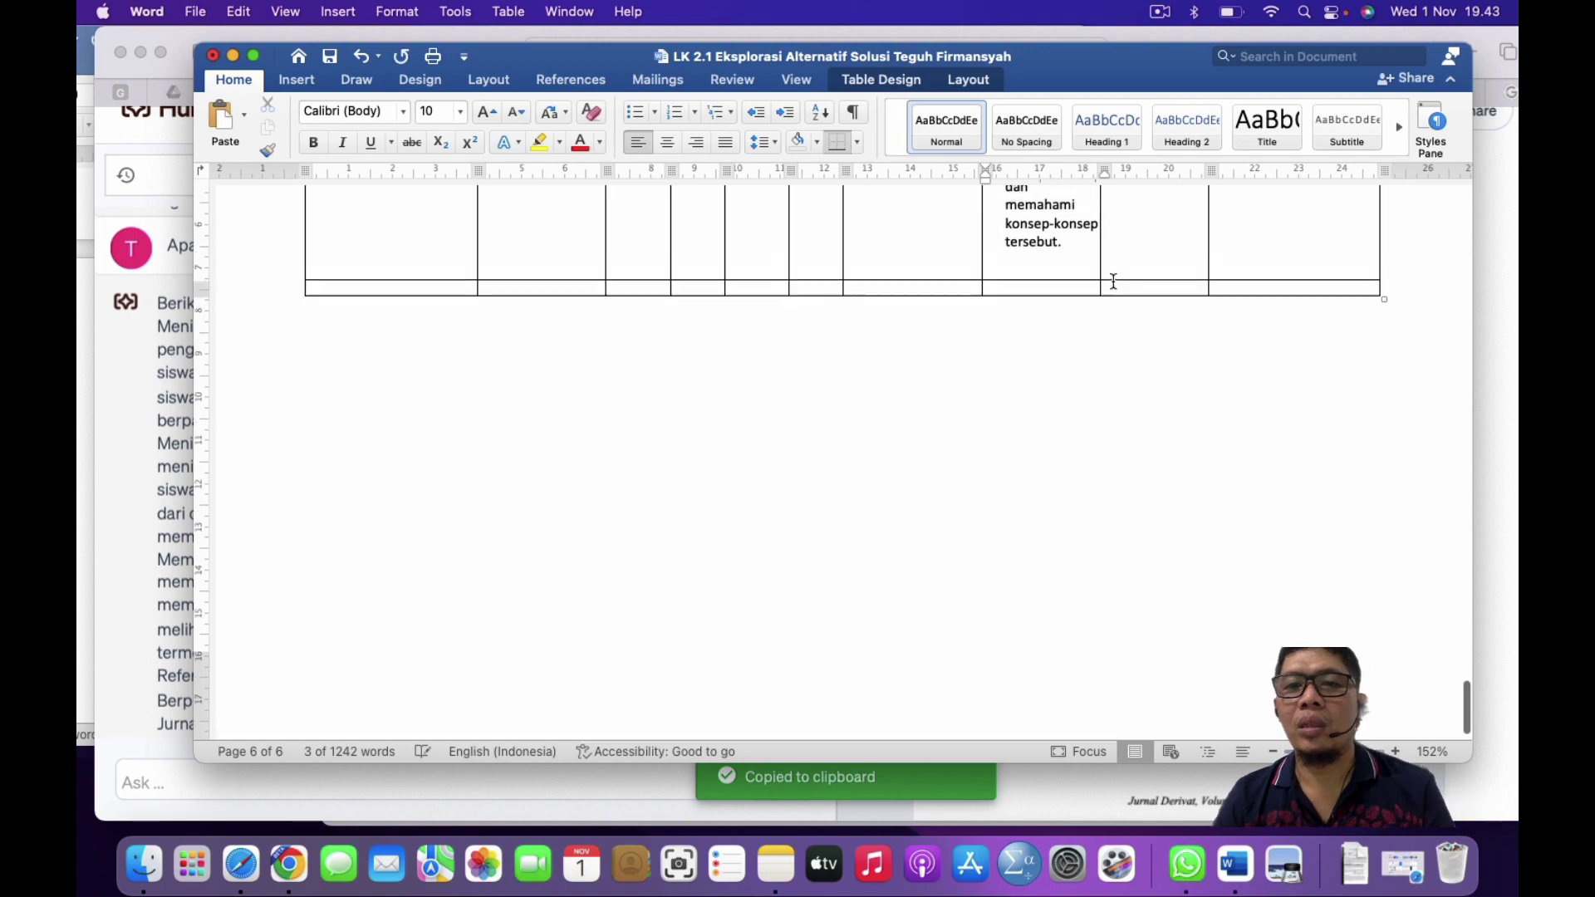
{"action": "scroll", "coordinate": [1113, 280], "scroll_direction": "up", "scroll_amount": 10}
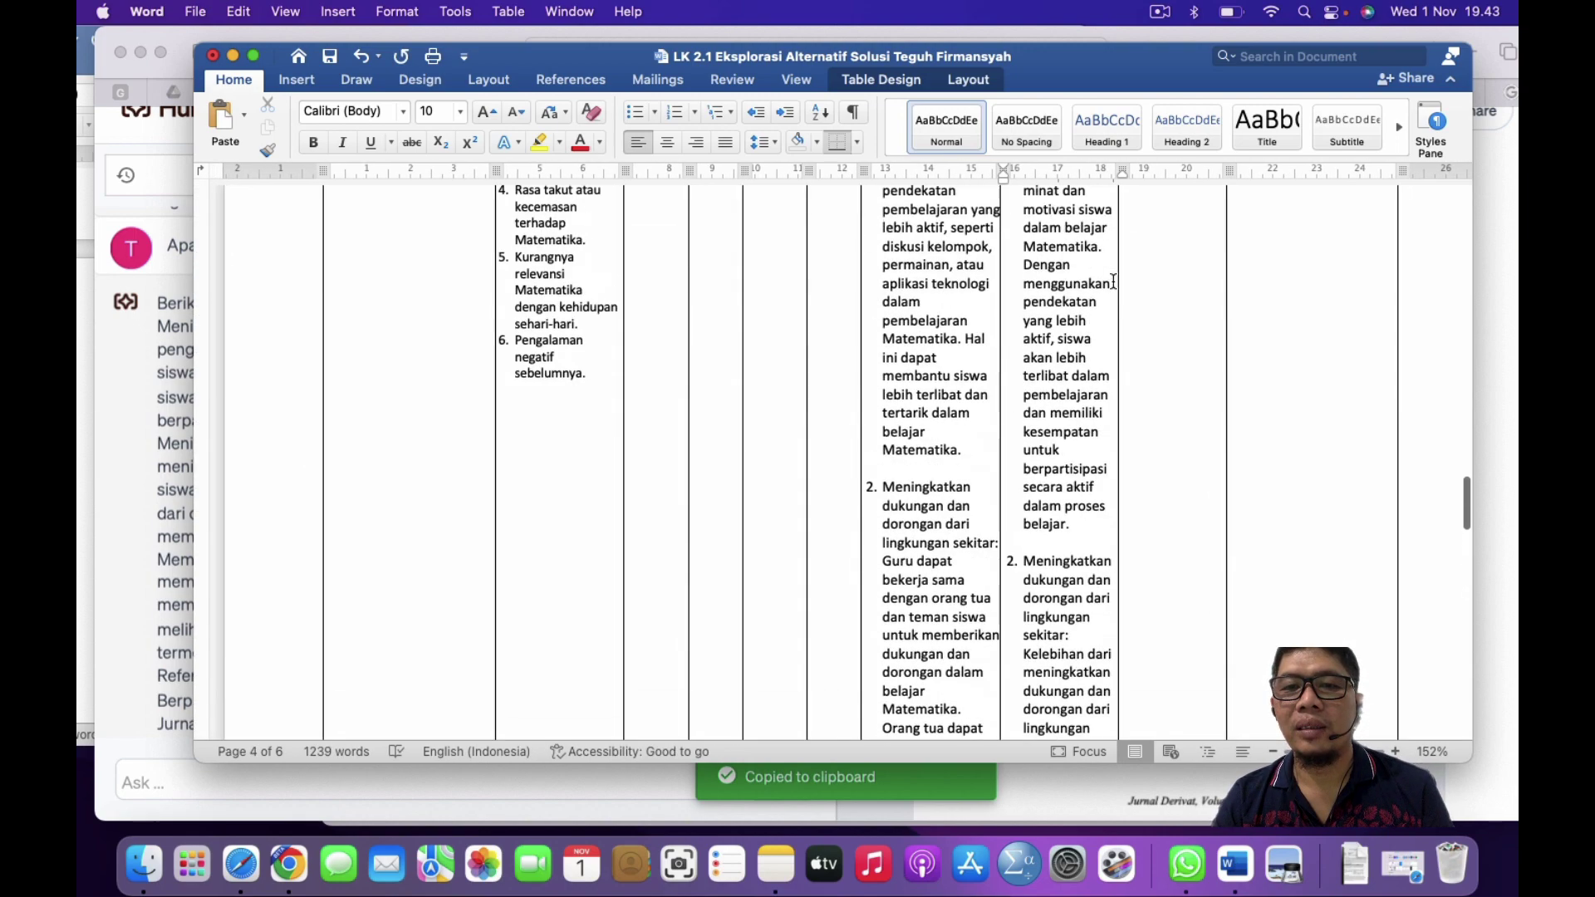
{"action": "scroll", "coordinate": [1114, 281], "scroll_direction": "down", "scroll_amount": 5}
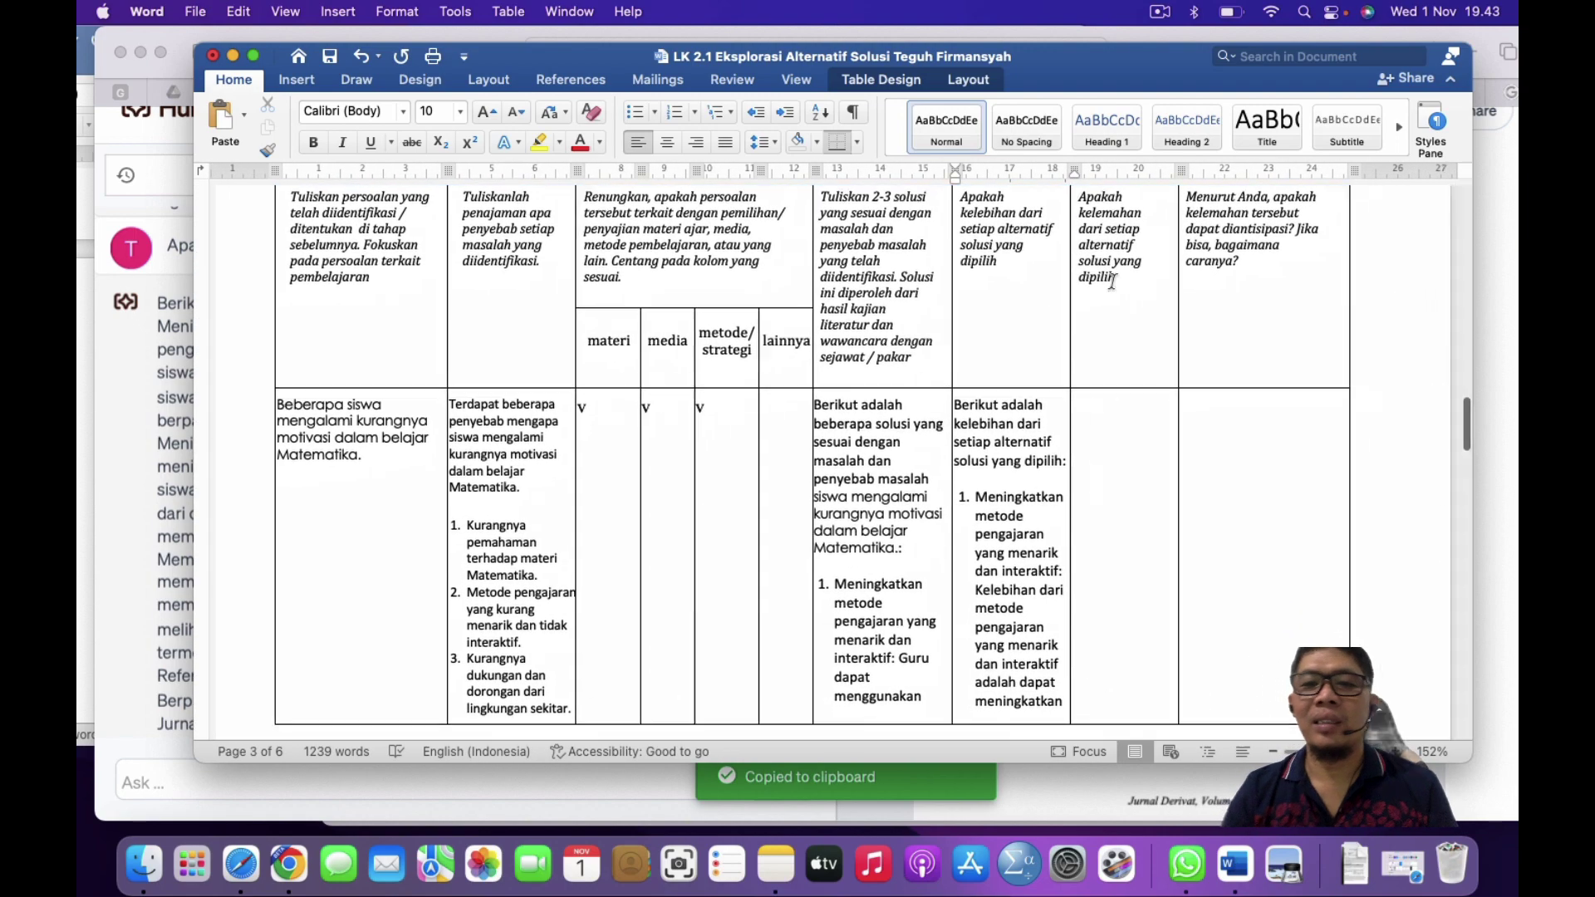
Step: Copy the Kekurangan cell's 'Apakah…' prompt question and switch to the Humata chat
{"action": "left_click", "coordinate": [1104, 424]}
{"action": "scroll", "coordinate": [1103, 424], "scroll_direction": "up", "scroll_amount": 5}
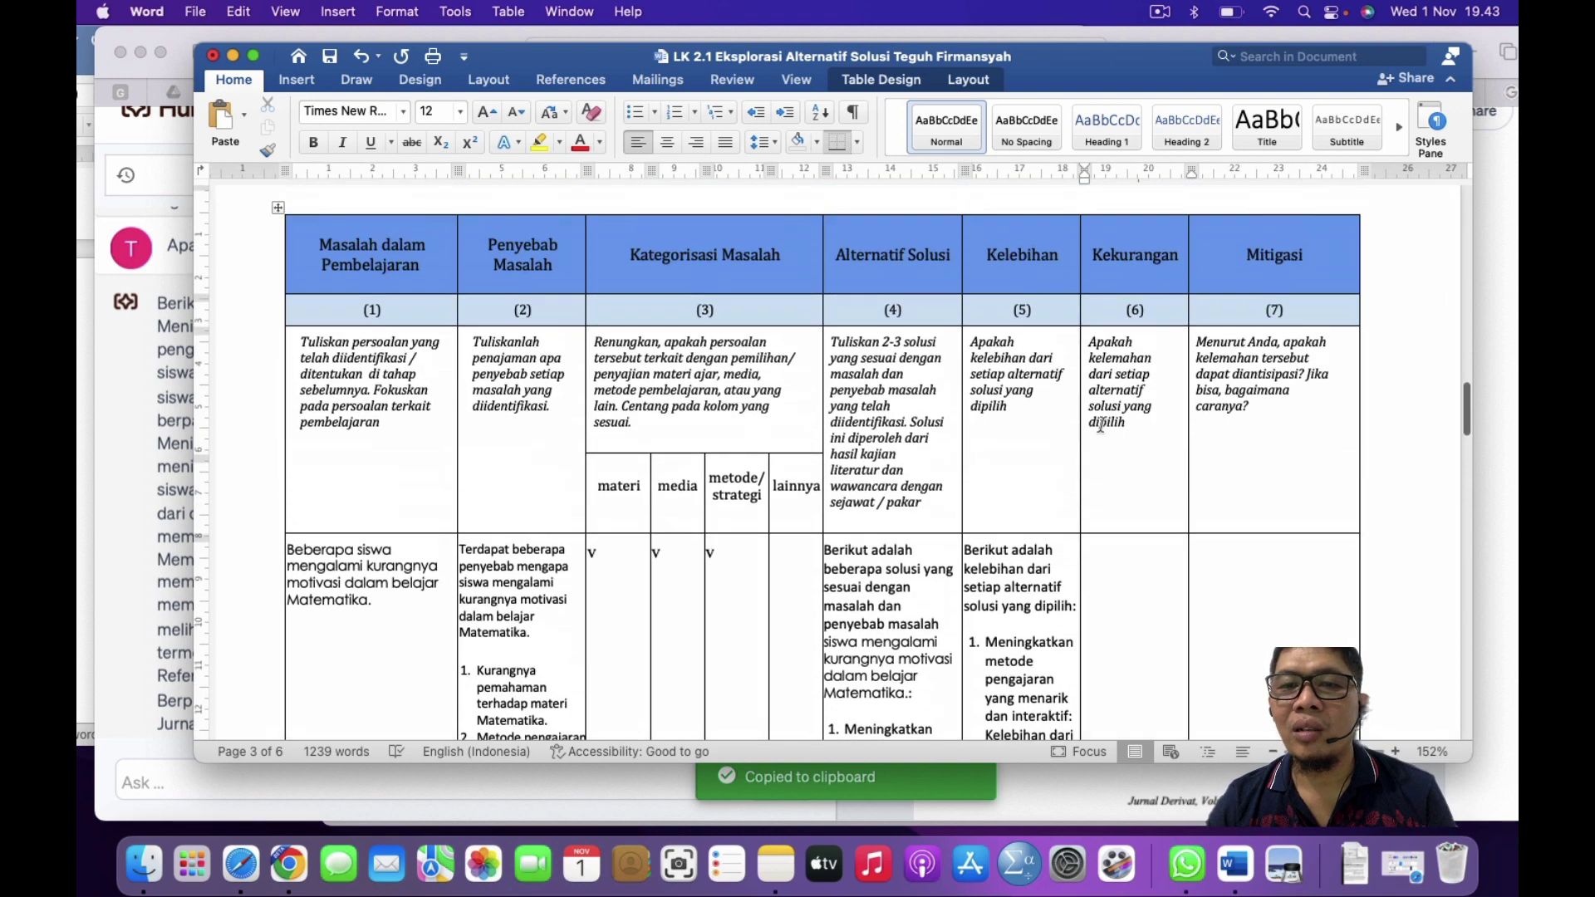
{"action": "double_click", "coordinate": [1108, 367]}
{"action": "left_click", "coordinate": [1130, 449], "text": "shift"}
{"action": "key", "text": "super+c"}
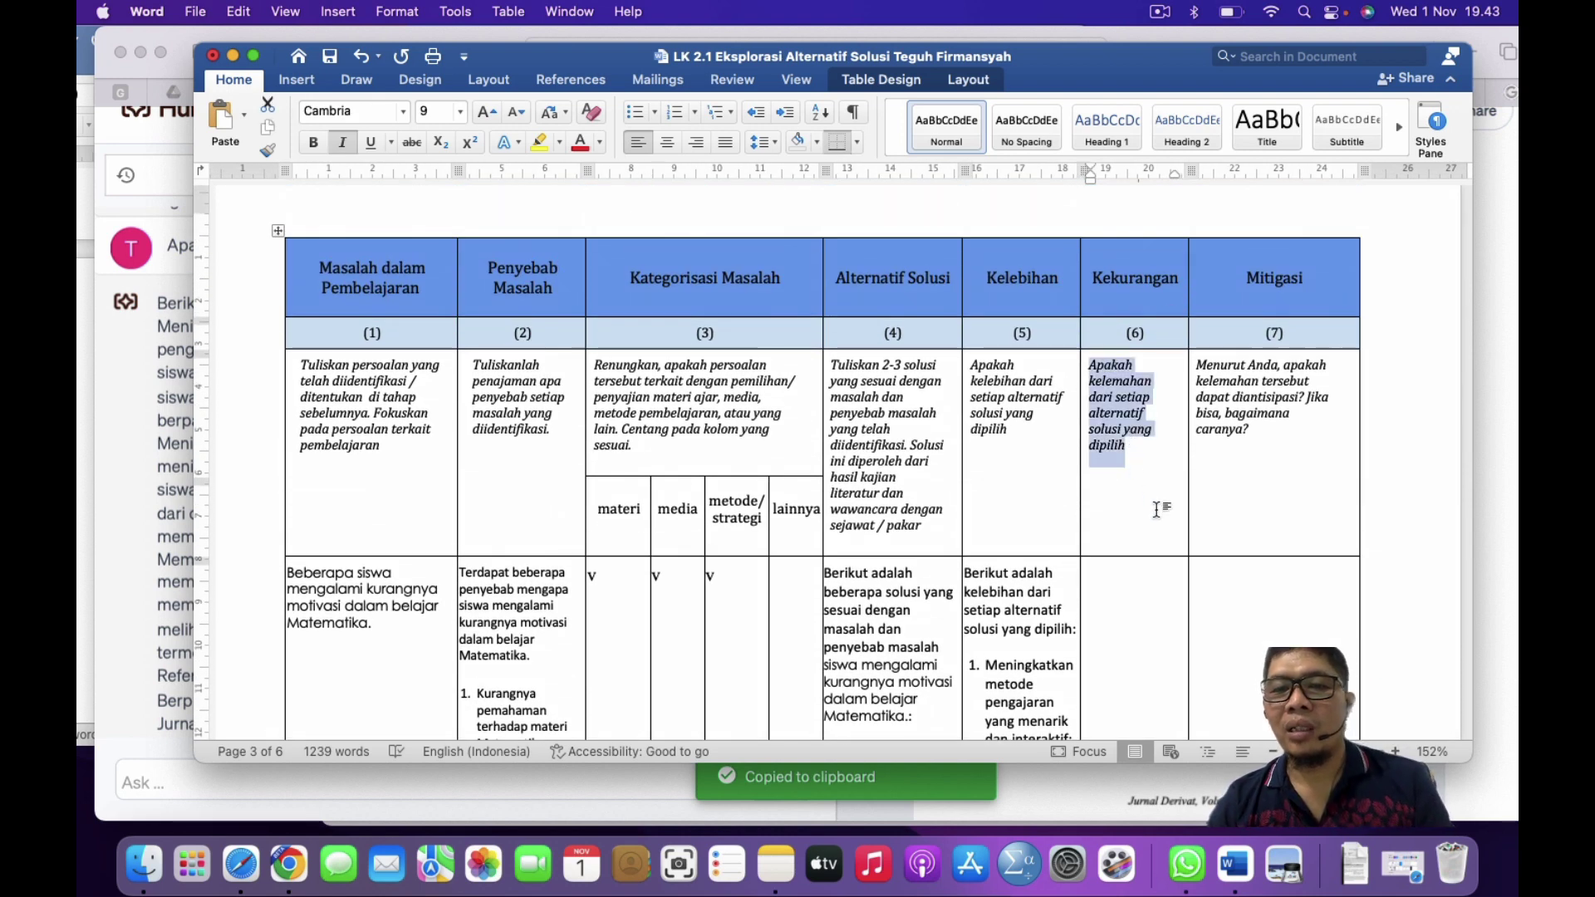
{"action": "left_click", "coordinate": [143, 341]}
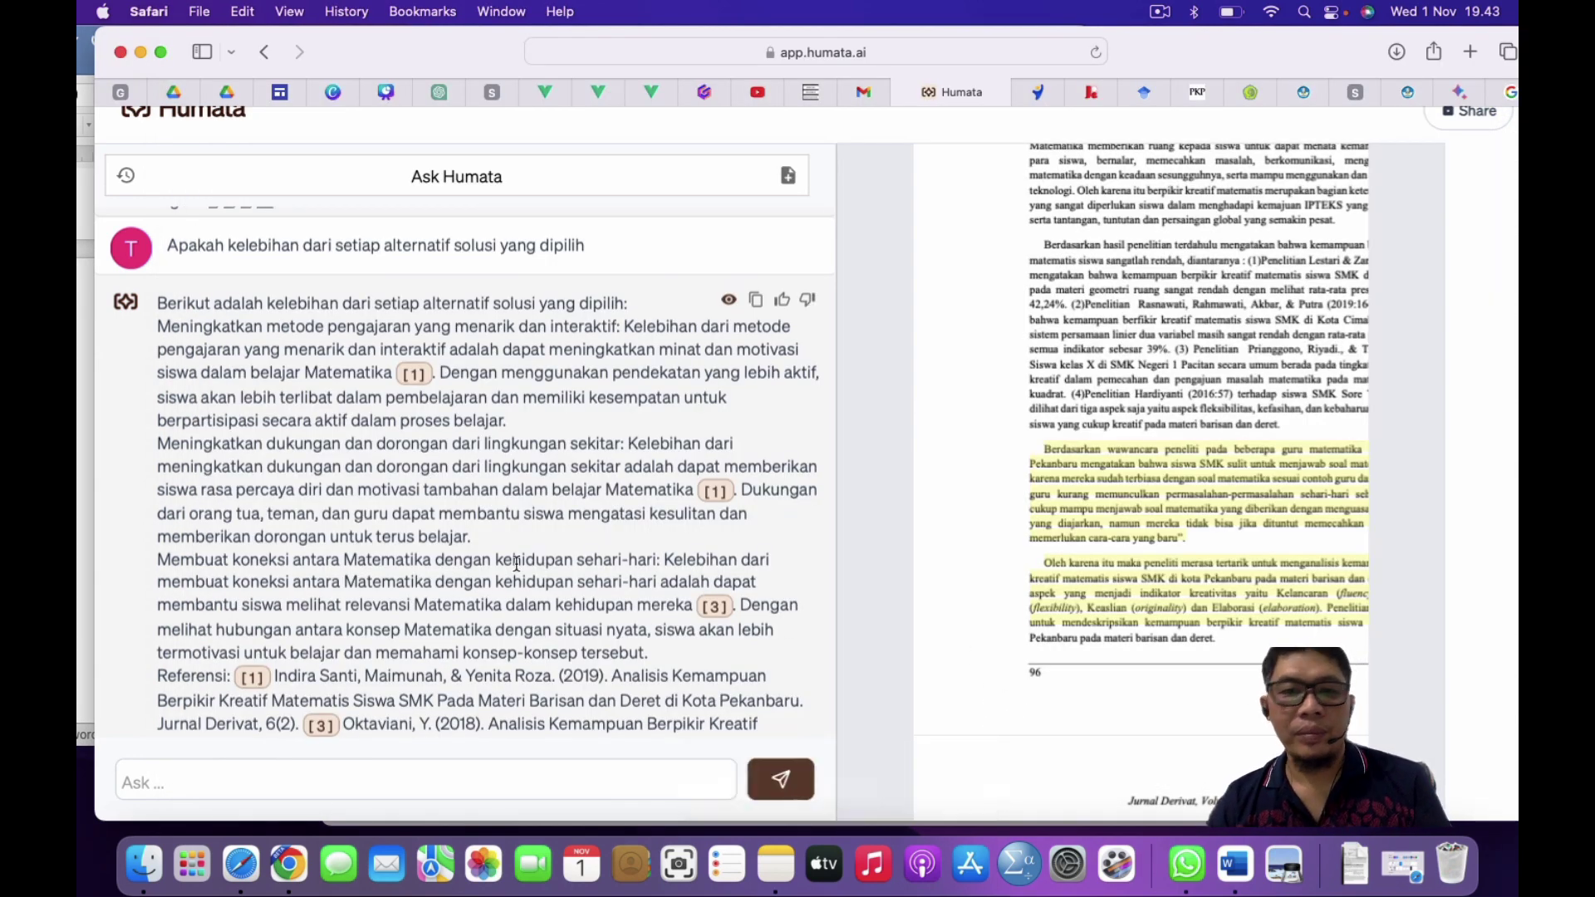
Step: Ask Humata for each solution's weaknesses, copy the reply, and return to the LK 2.1 document
{"action": "key", "text": "super+v"}
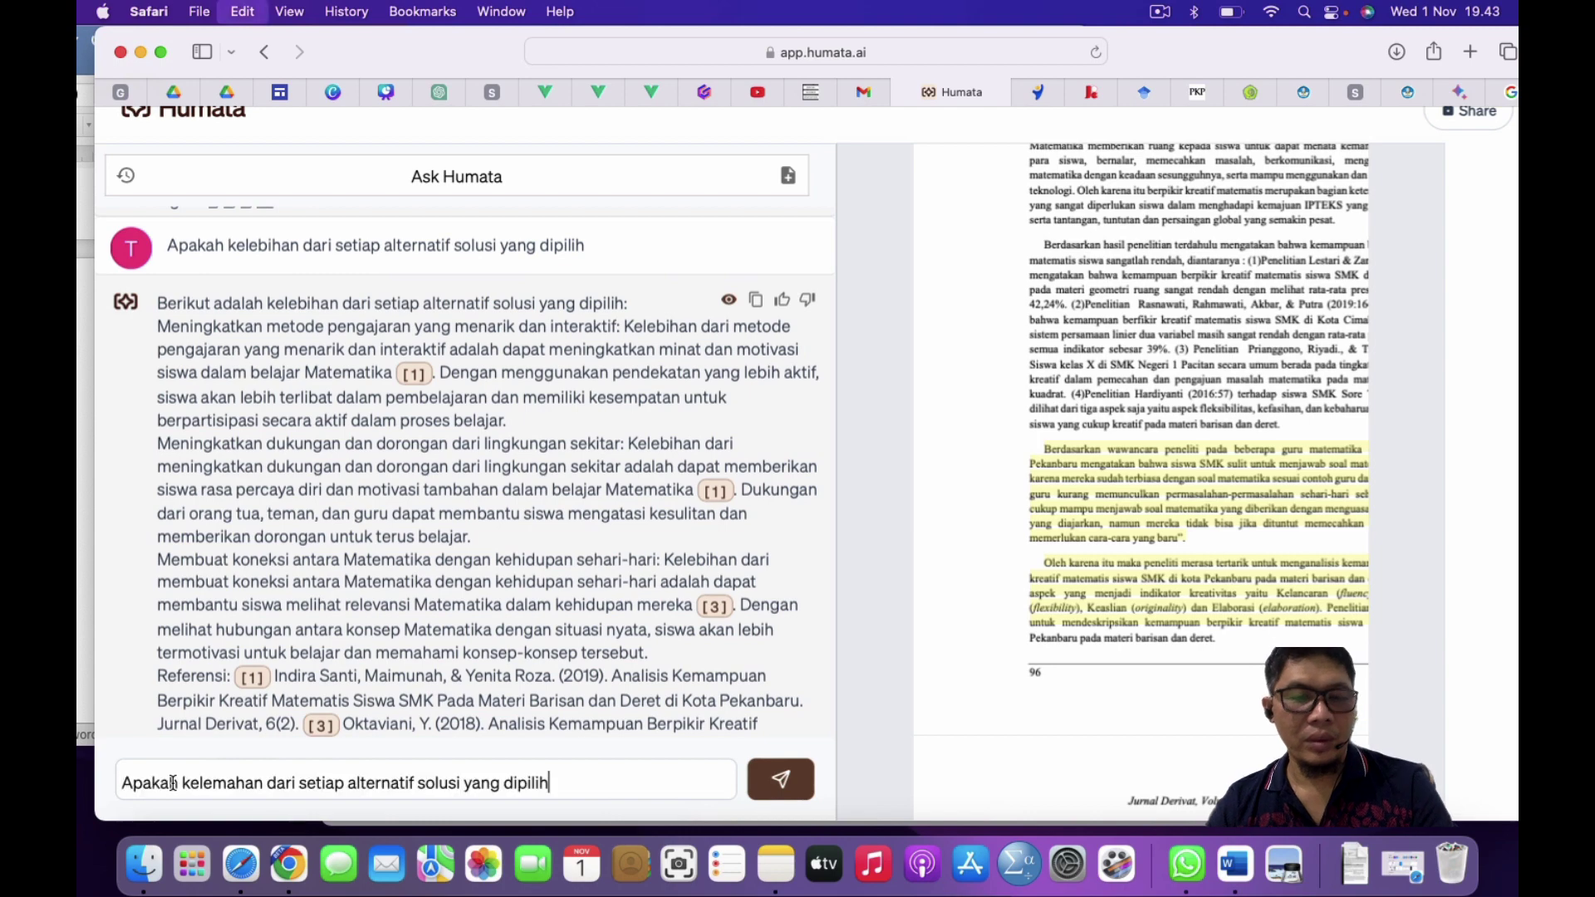
{"action": "key", "text": "Return"}
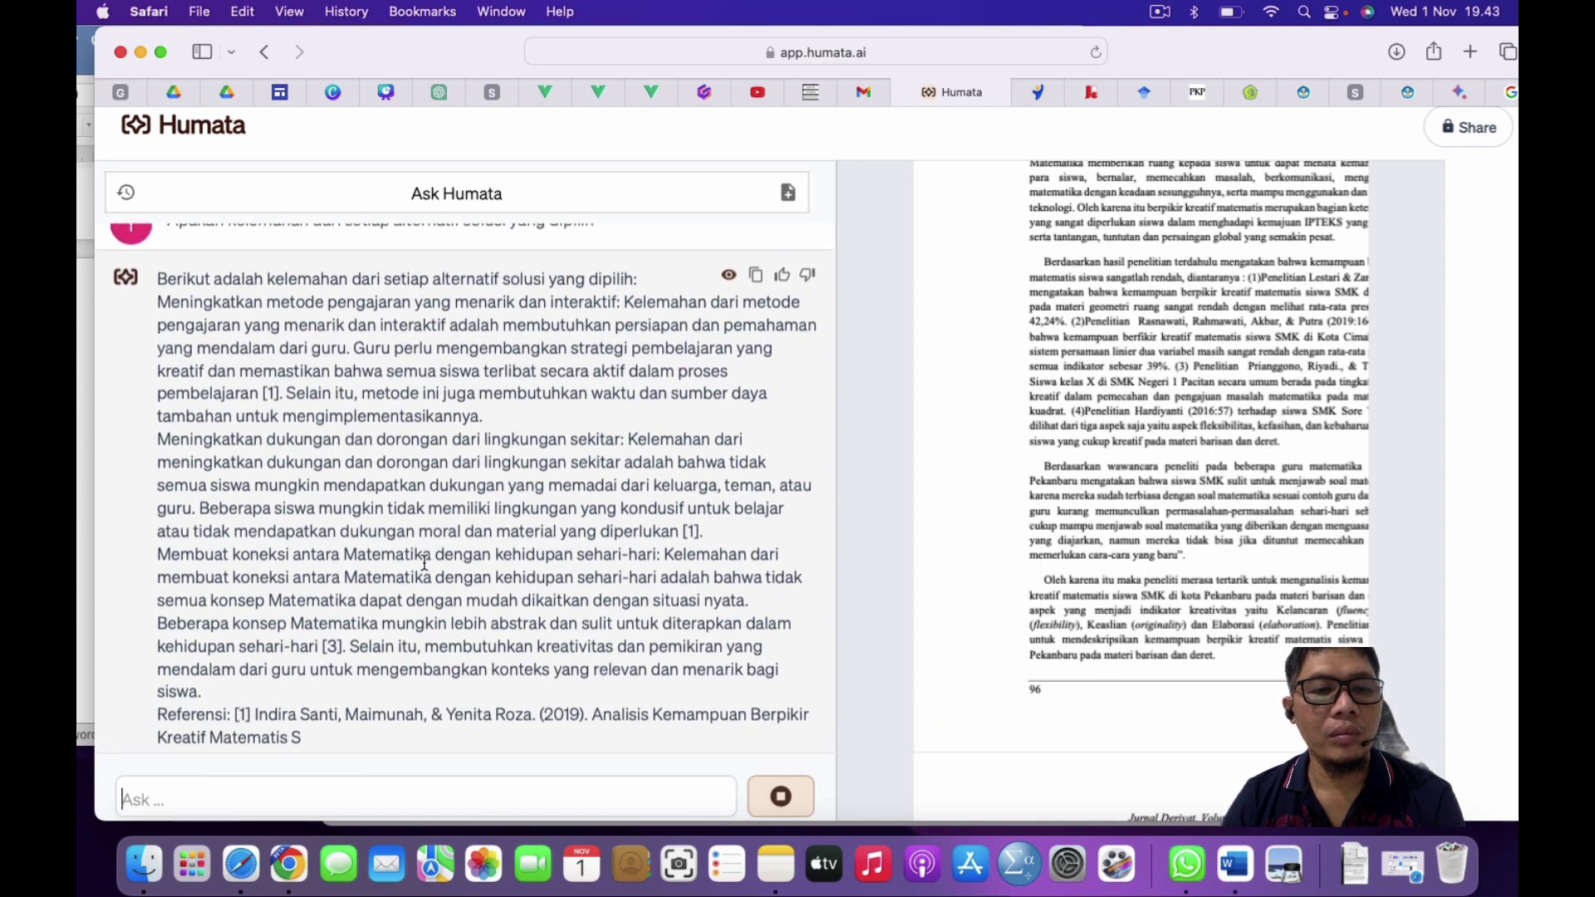
{"action": "scroll", "coordinate": [424, 563], "scroll_direction": "up", "scroll_amount": 4}
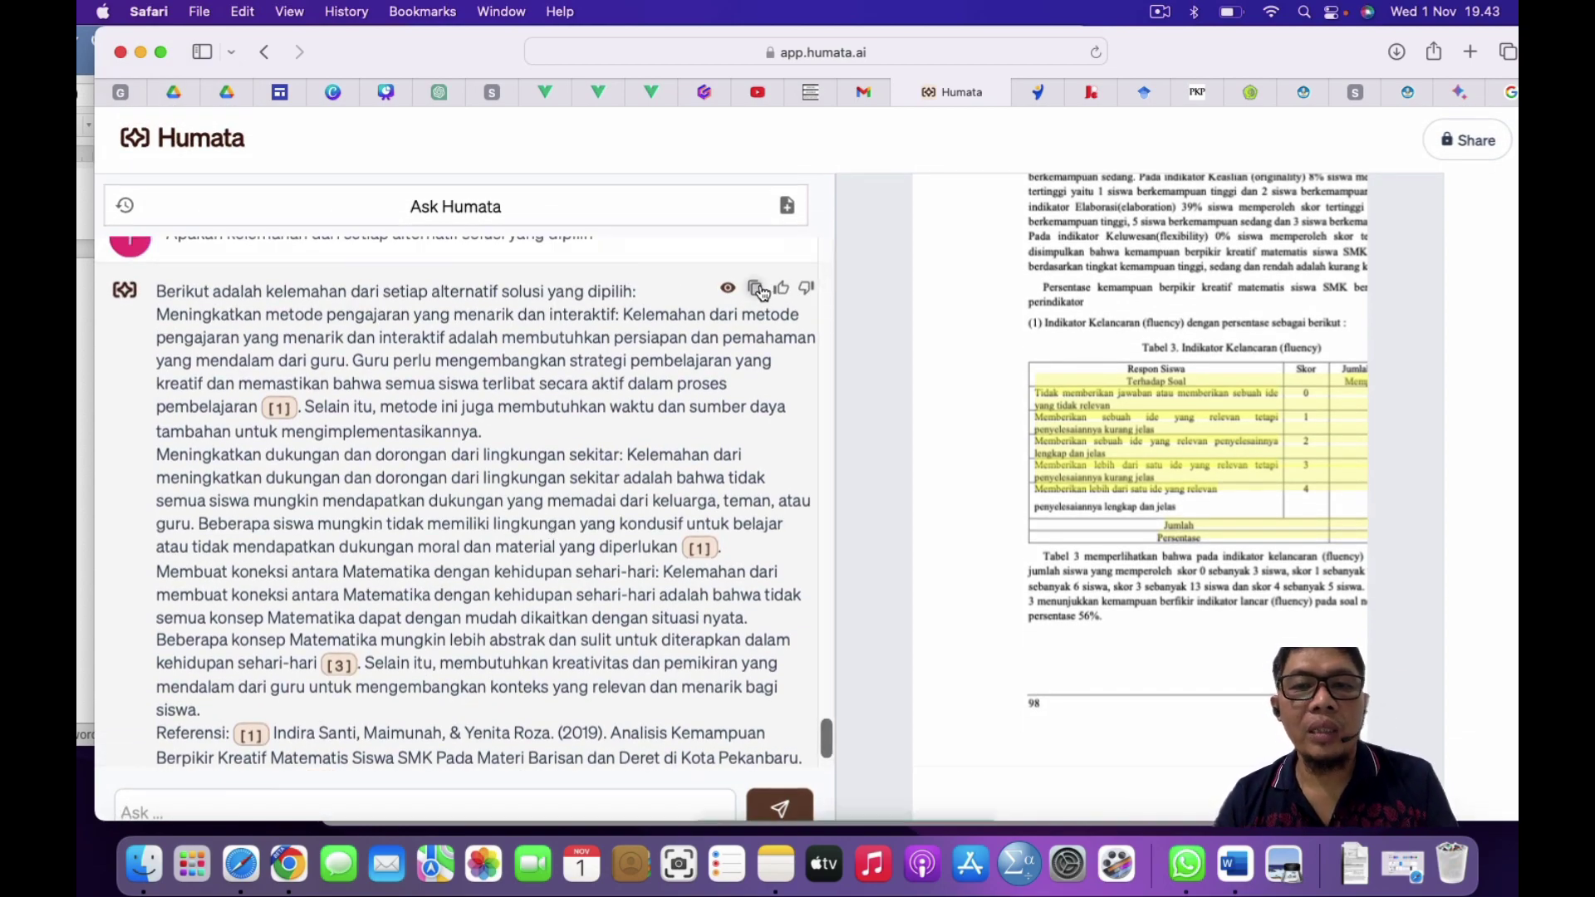
{"action": "left_click", "coordinate": [755, 288]}
{"action": "key", "text": "ctrl+Up"}
{"action": "left_click", "coordinate": [899, 471]}
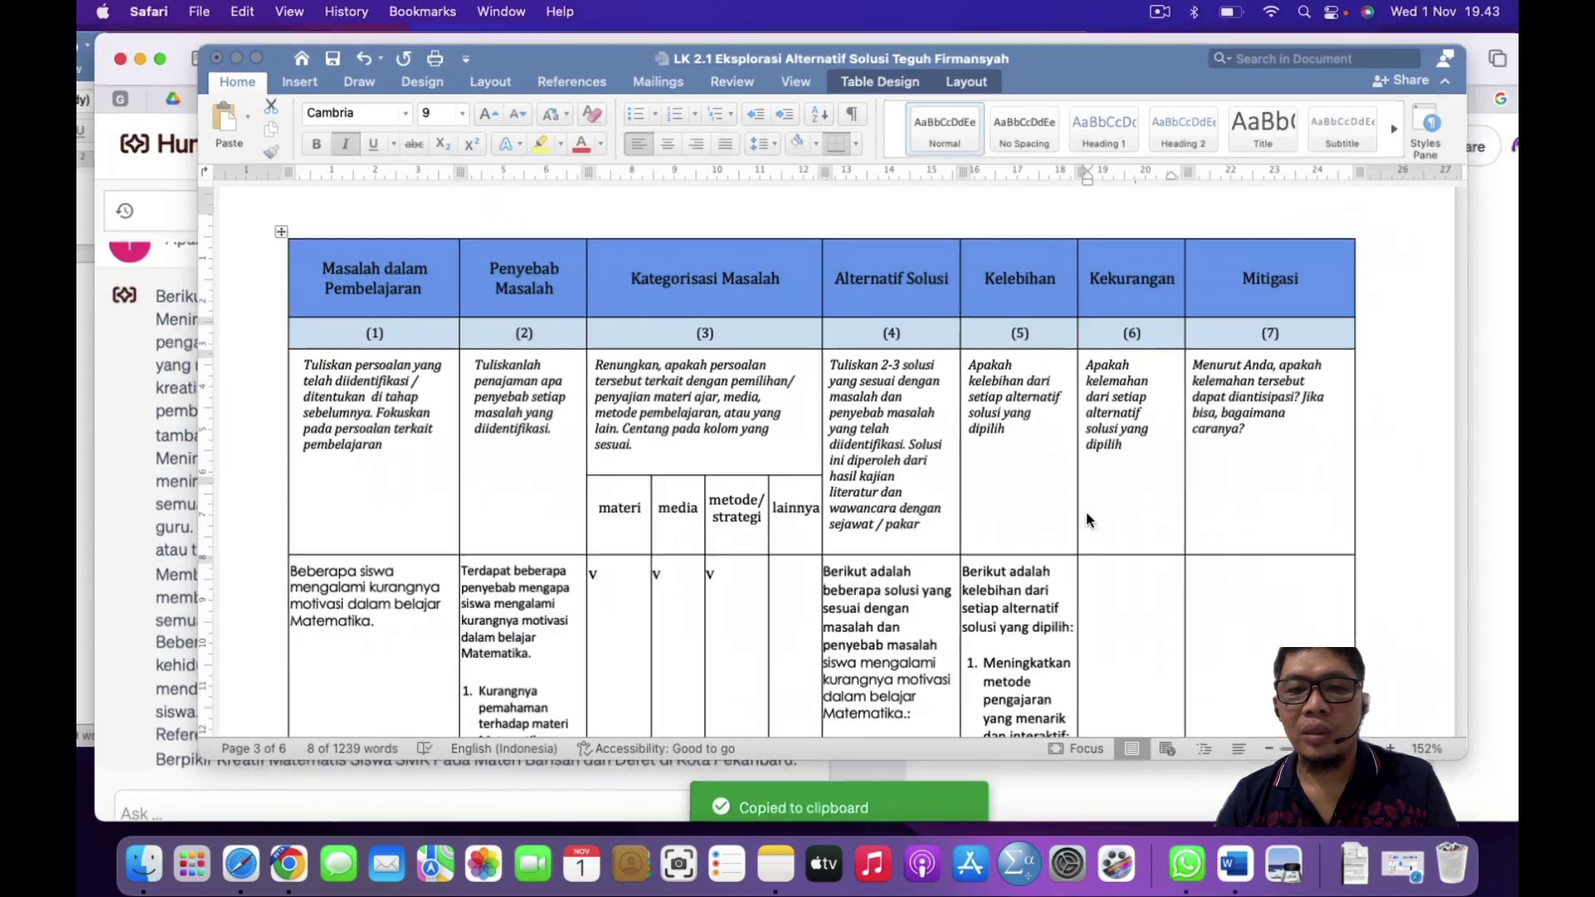
Step: Paste Humata's weaknesses answer into the empty Kekurangan cell
{"action": "left_click", "coordinate": [1113, 580]}
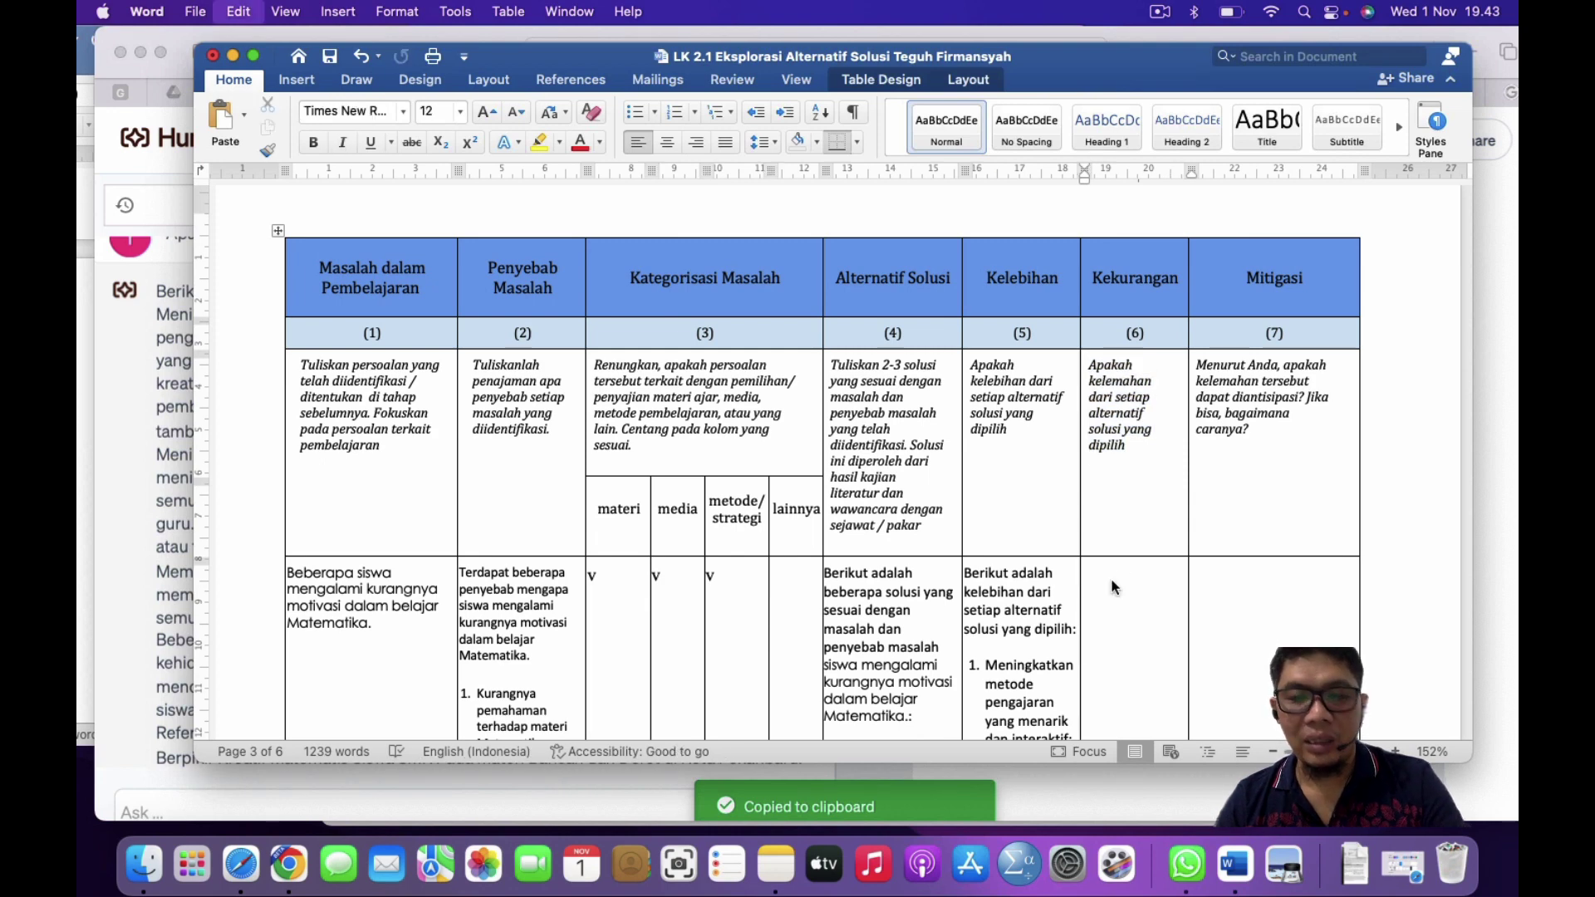
{"action": "key", "text": "super+v"}
{"action": "scroll", "coordinate": [1113, 580], "scroll_direction": "up", "scroll_amount": 1}
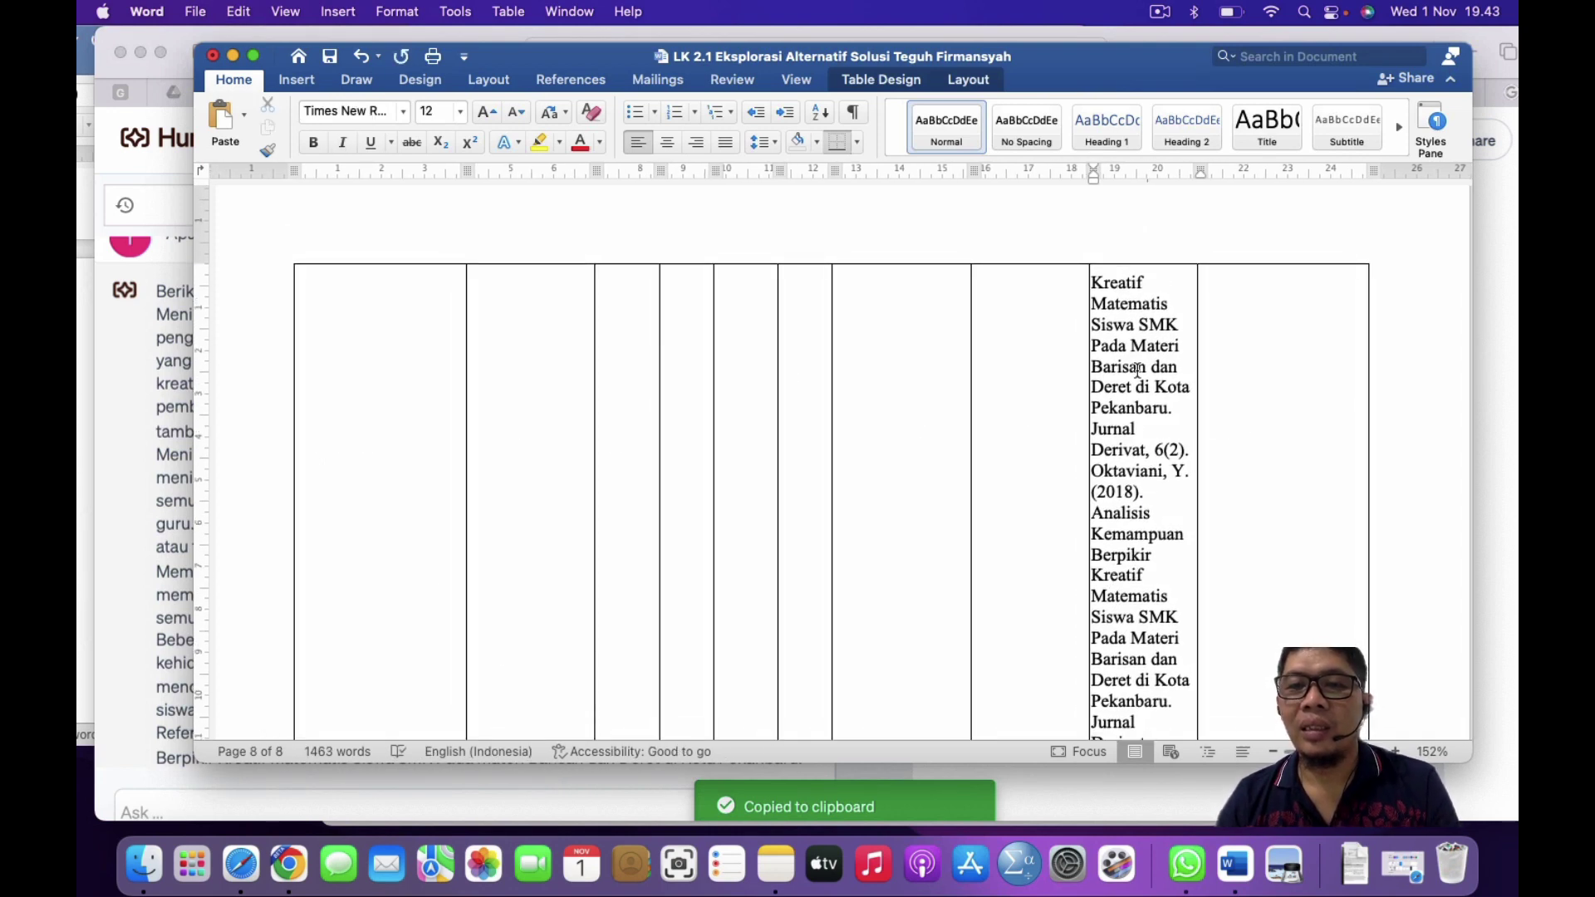
{"action": "scroll", "coordinate": [1137, 369], "scroll_direction": "up", "scroll_amount": 8}
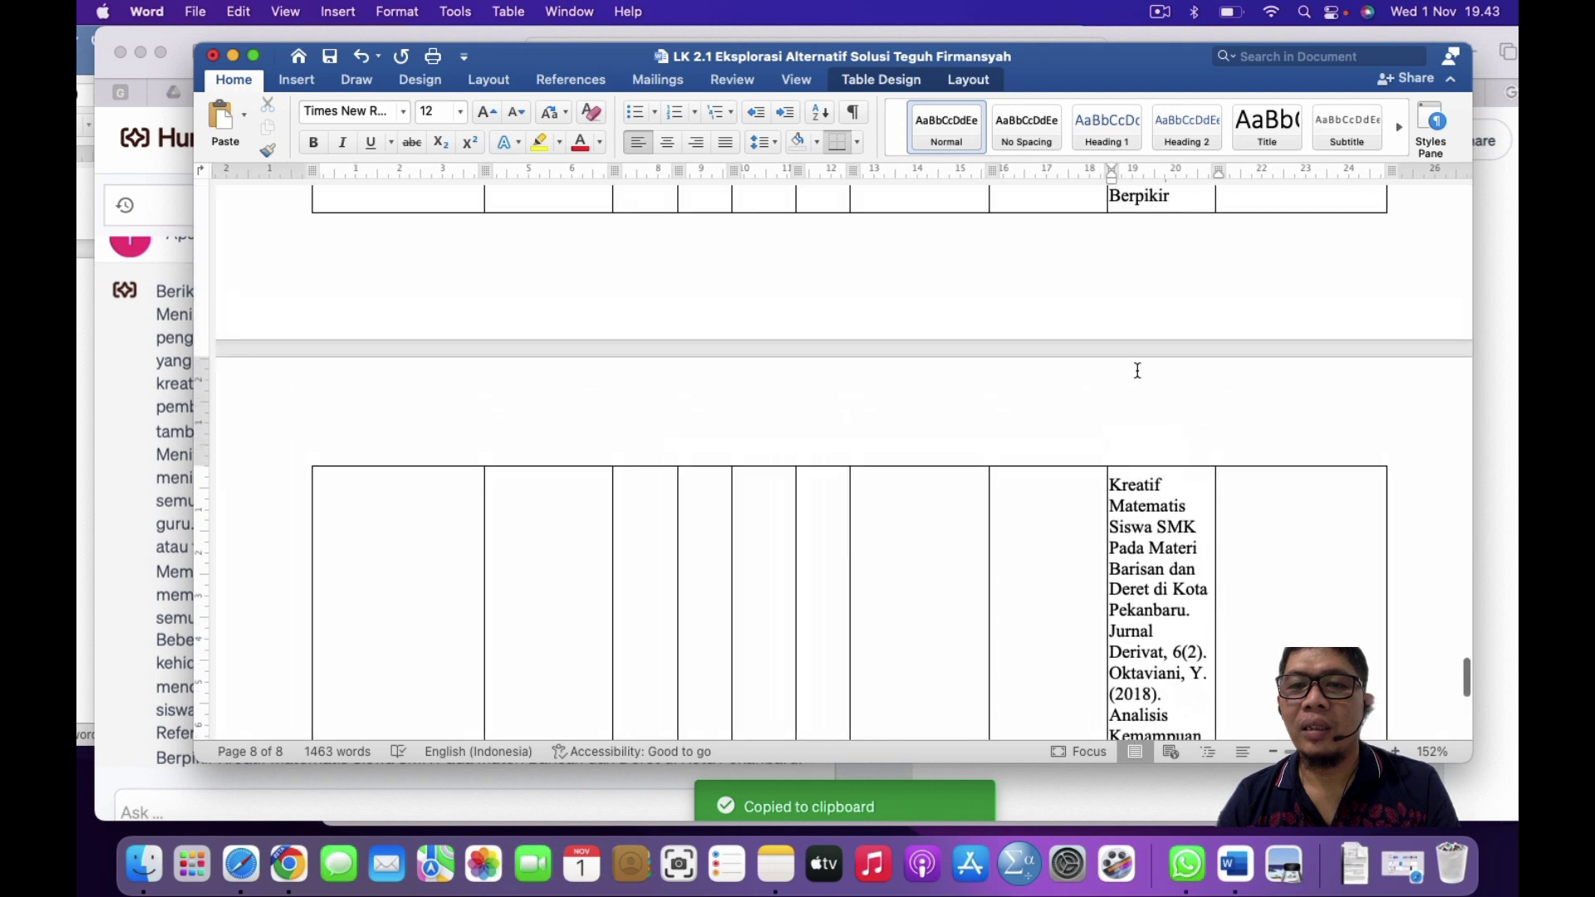
{"action": "scroll", "coordinate": [1138, 369], "scroll_direction": "up", "scroll_amount": 1}
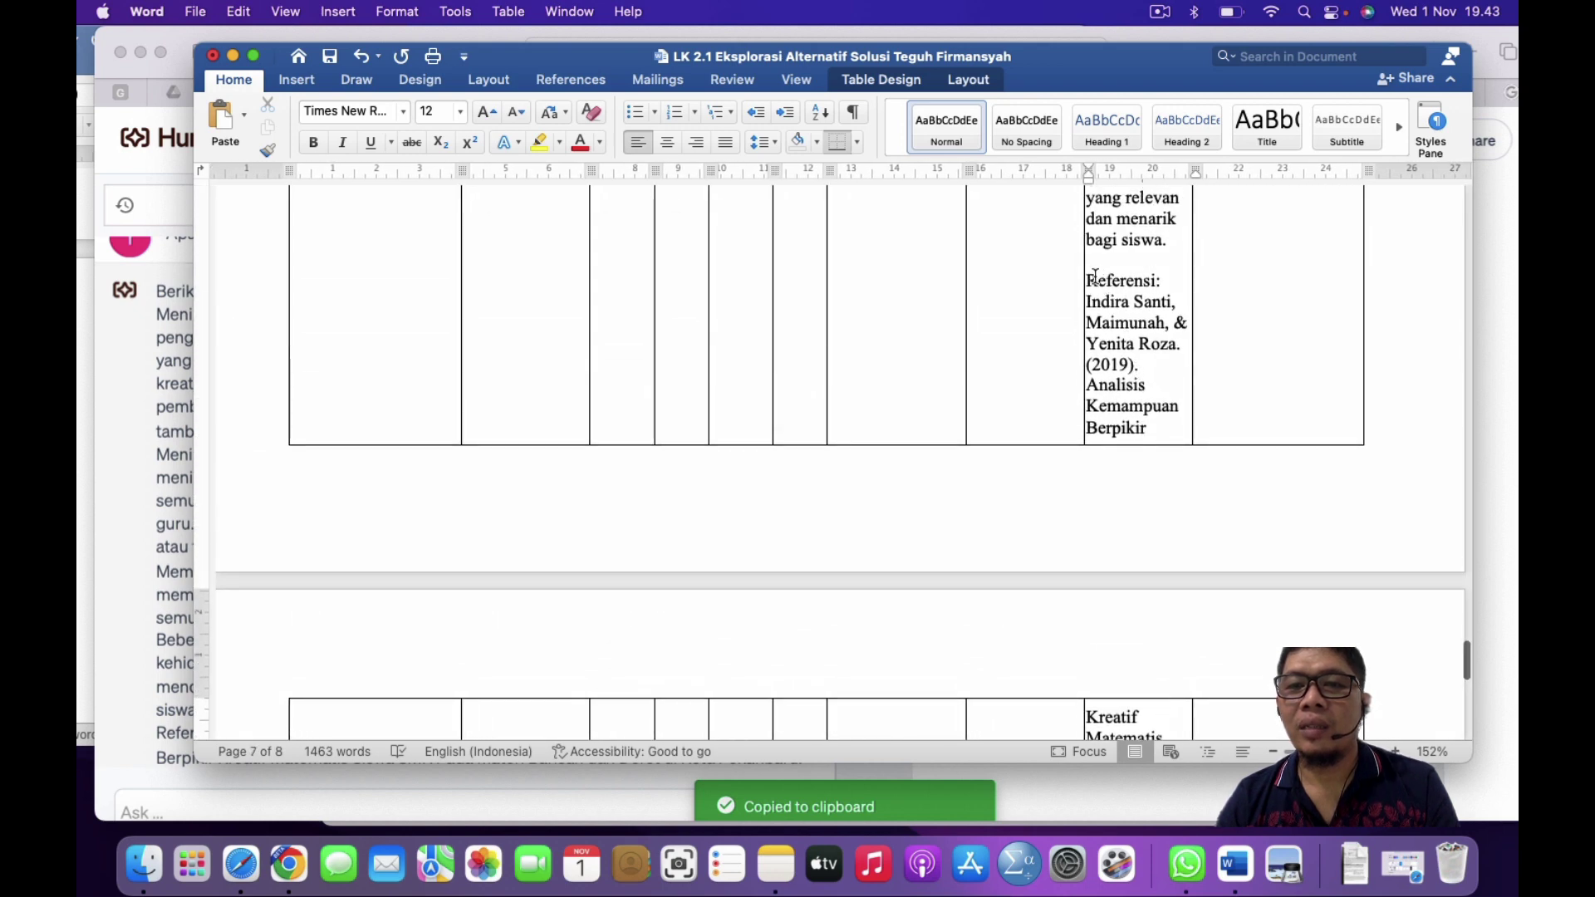
Step: Delete the trailing 'Referensi:' paragraph from the Kekurangan cell
{"action": "triple_click", "coordinate": [1089, 379]}
{"action": "key", "text": "BackSpace"}
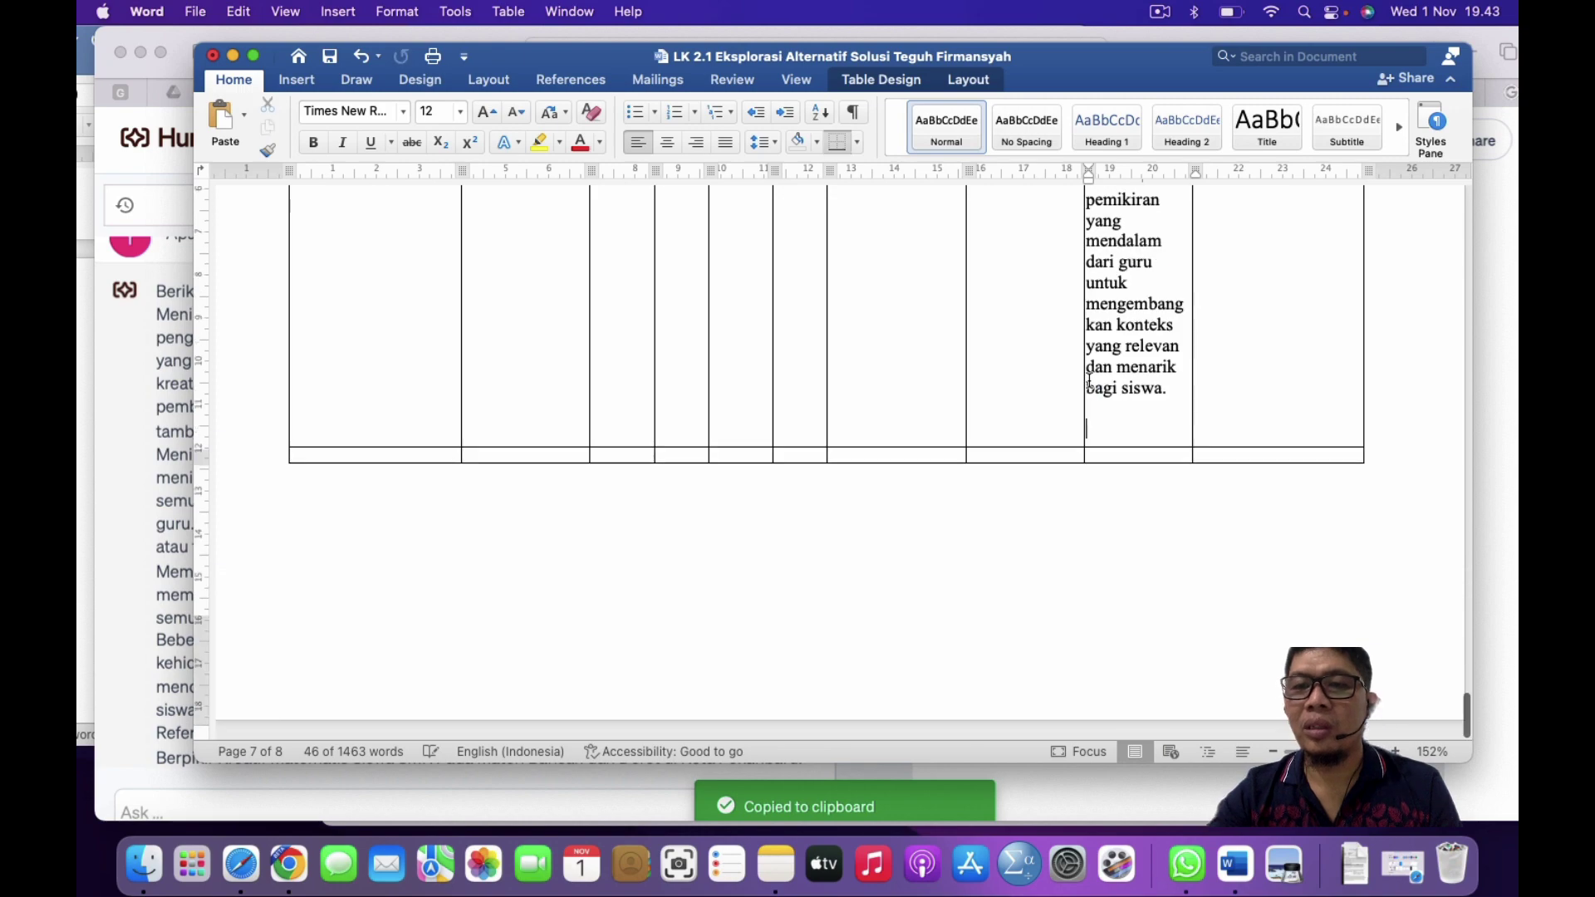
{"action": "scroll", "coordinate": [844, 462], "scroll_direction": "up", "scroll_amount": 10}
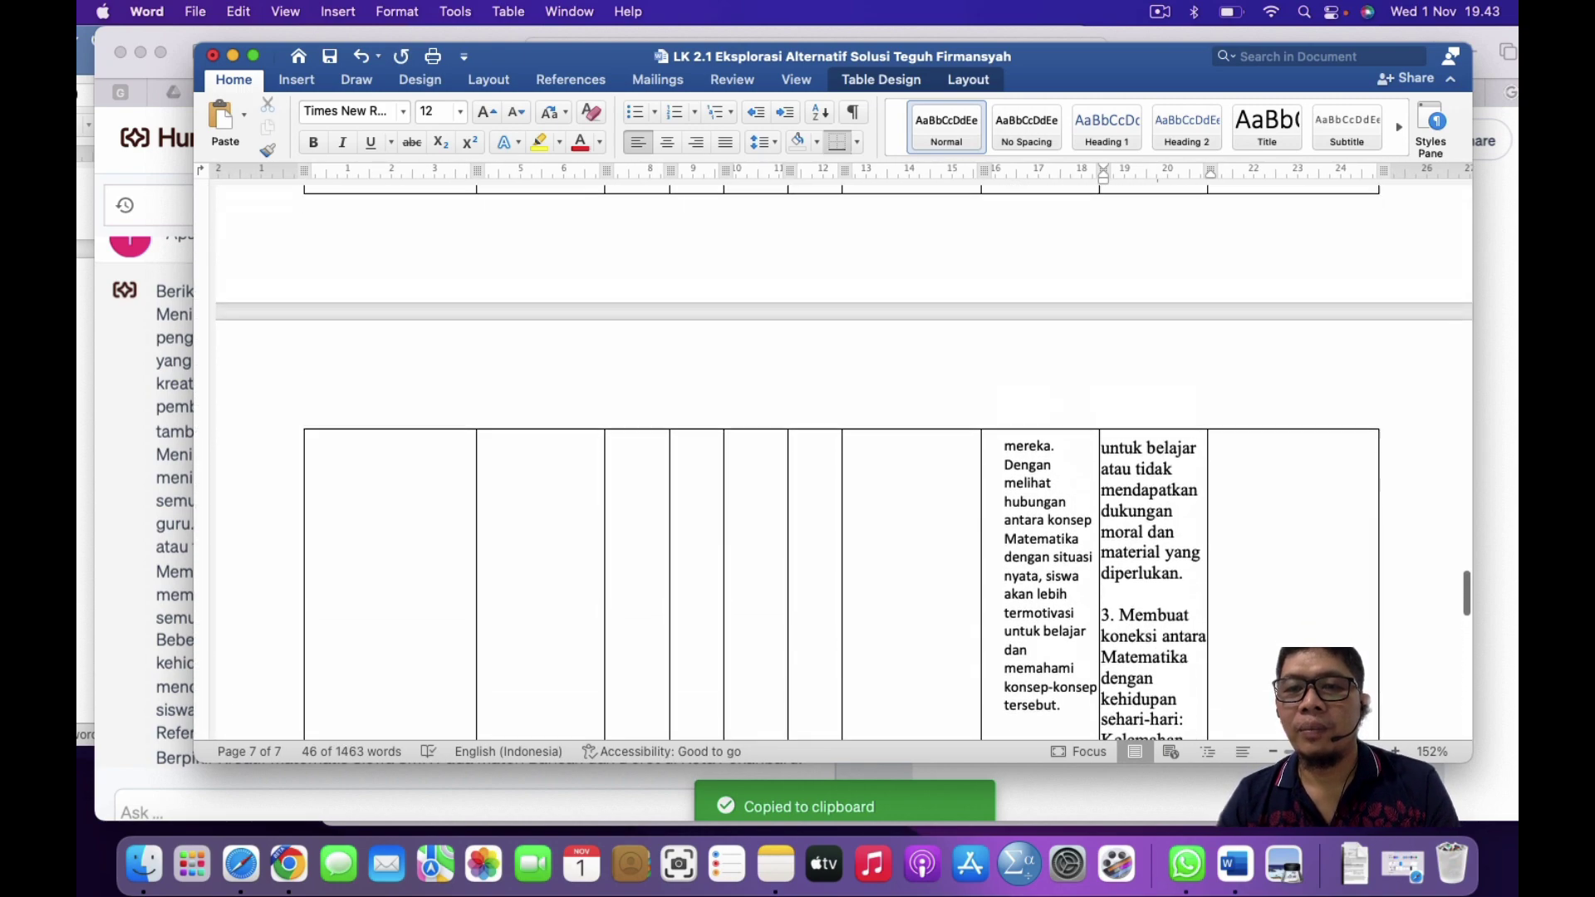
{"action": "scroll", "coordinate": [1089, 375], "scroll_direction": "up", "scroll_amount": 15}
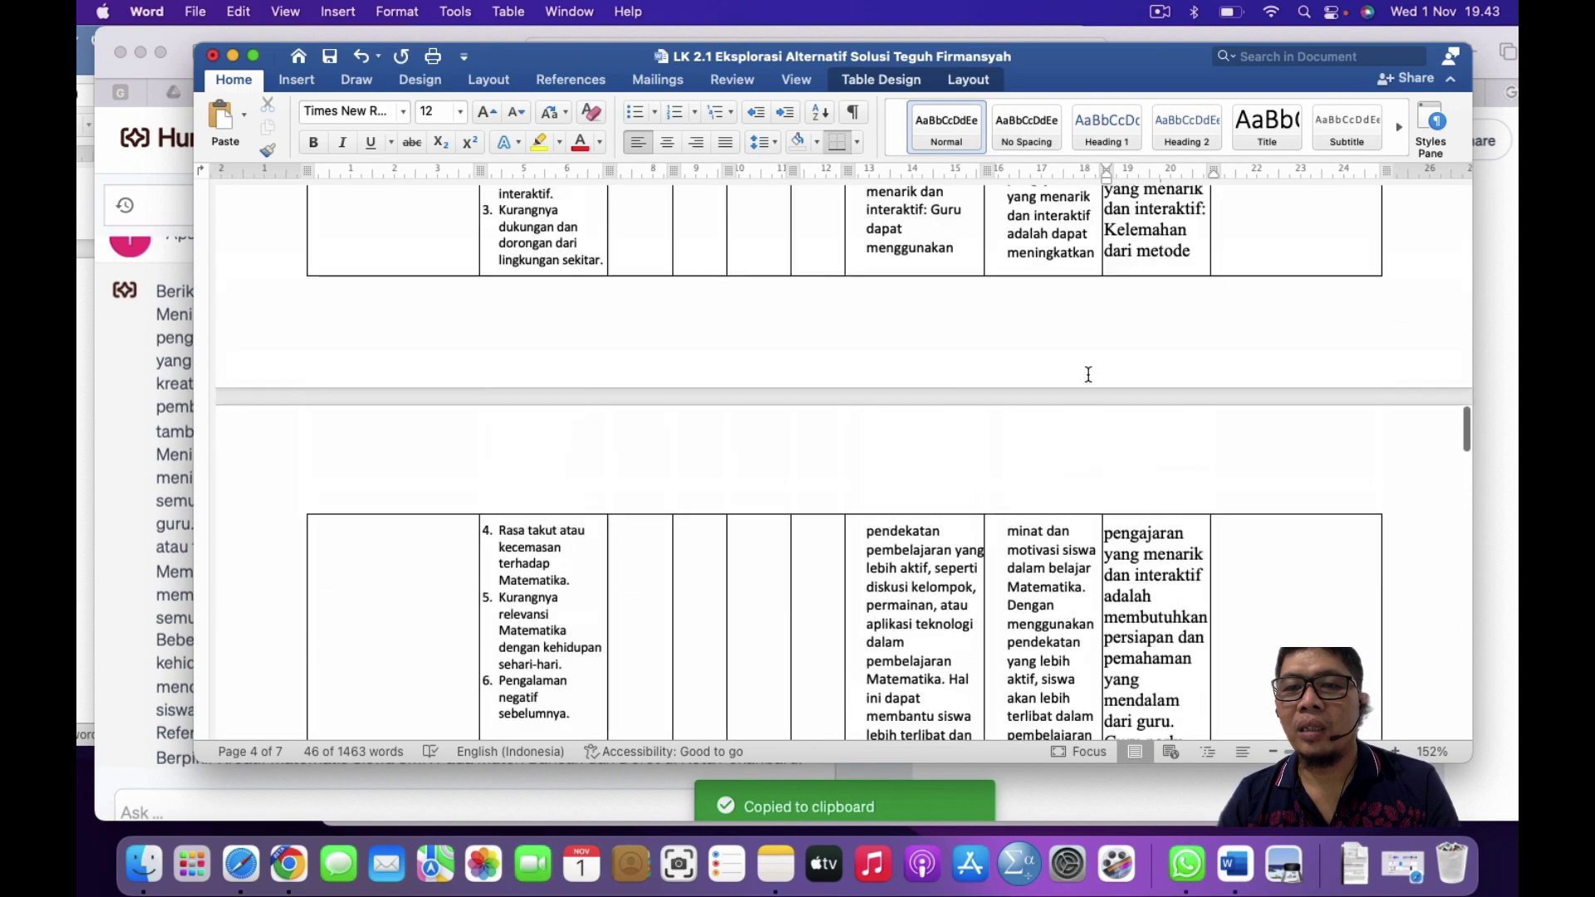
{"action": "scroll", "coordinate": [1089, 374], "scroll_direction": "down", "scroll_amount": 6}
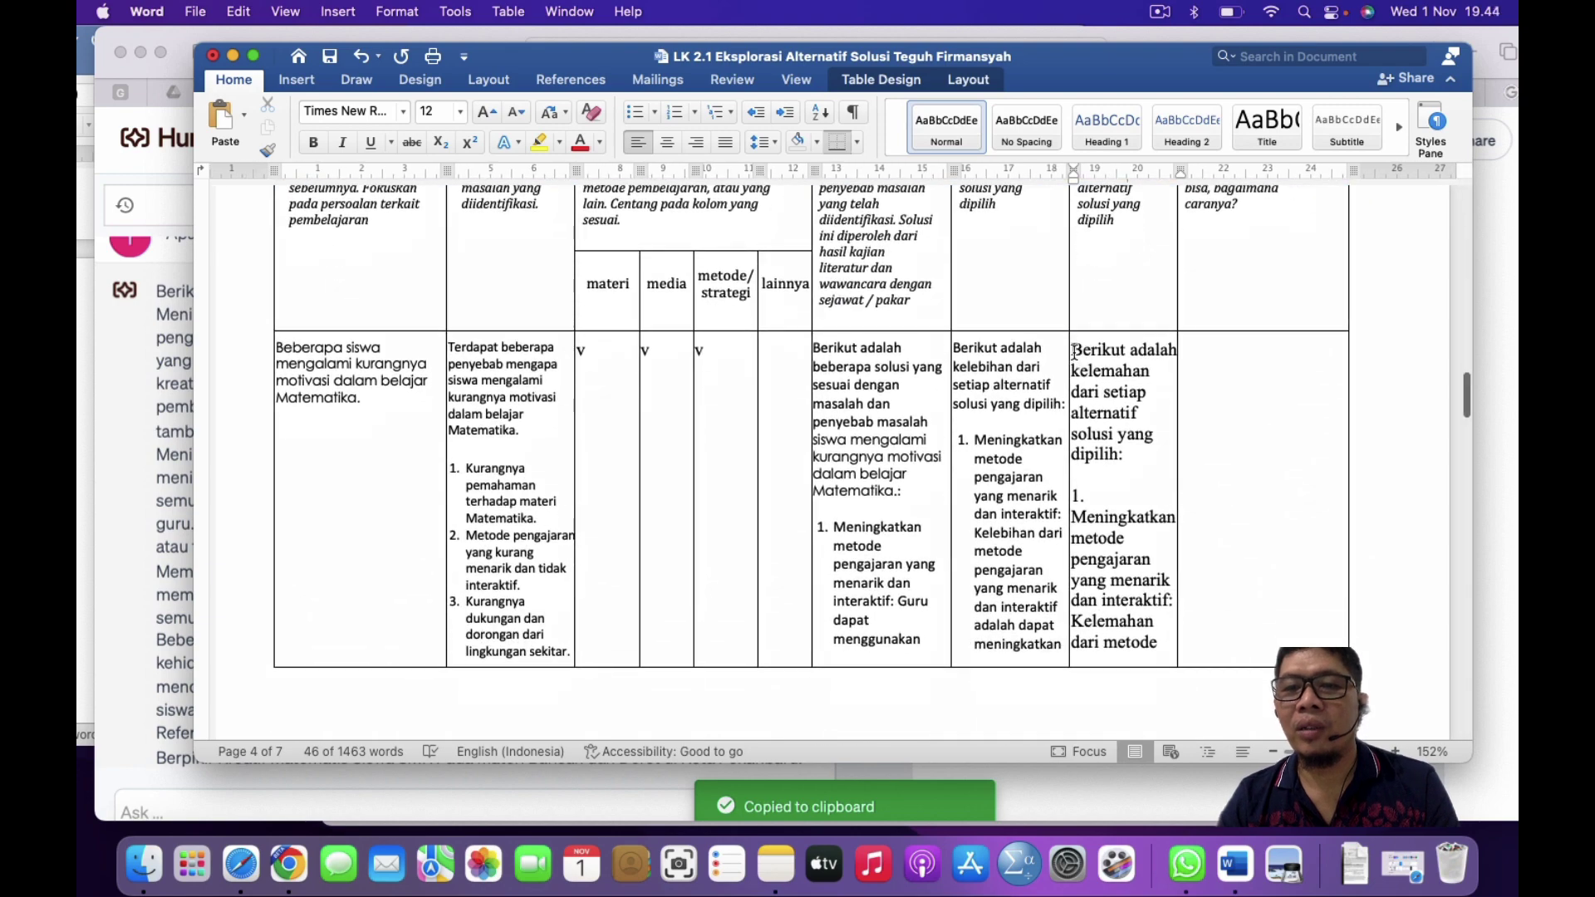
Step: Set the Kekurangan cell text to Calibri, size 10
{"action": "left_click", "coordinate": [1072, 352]}
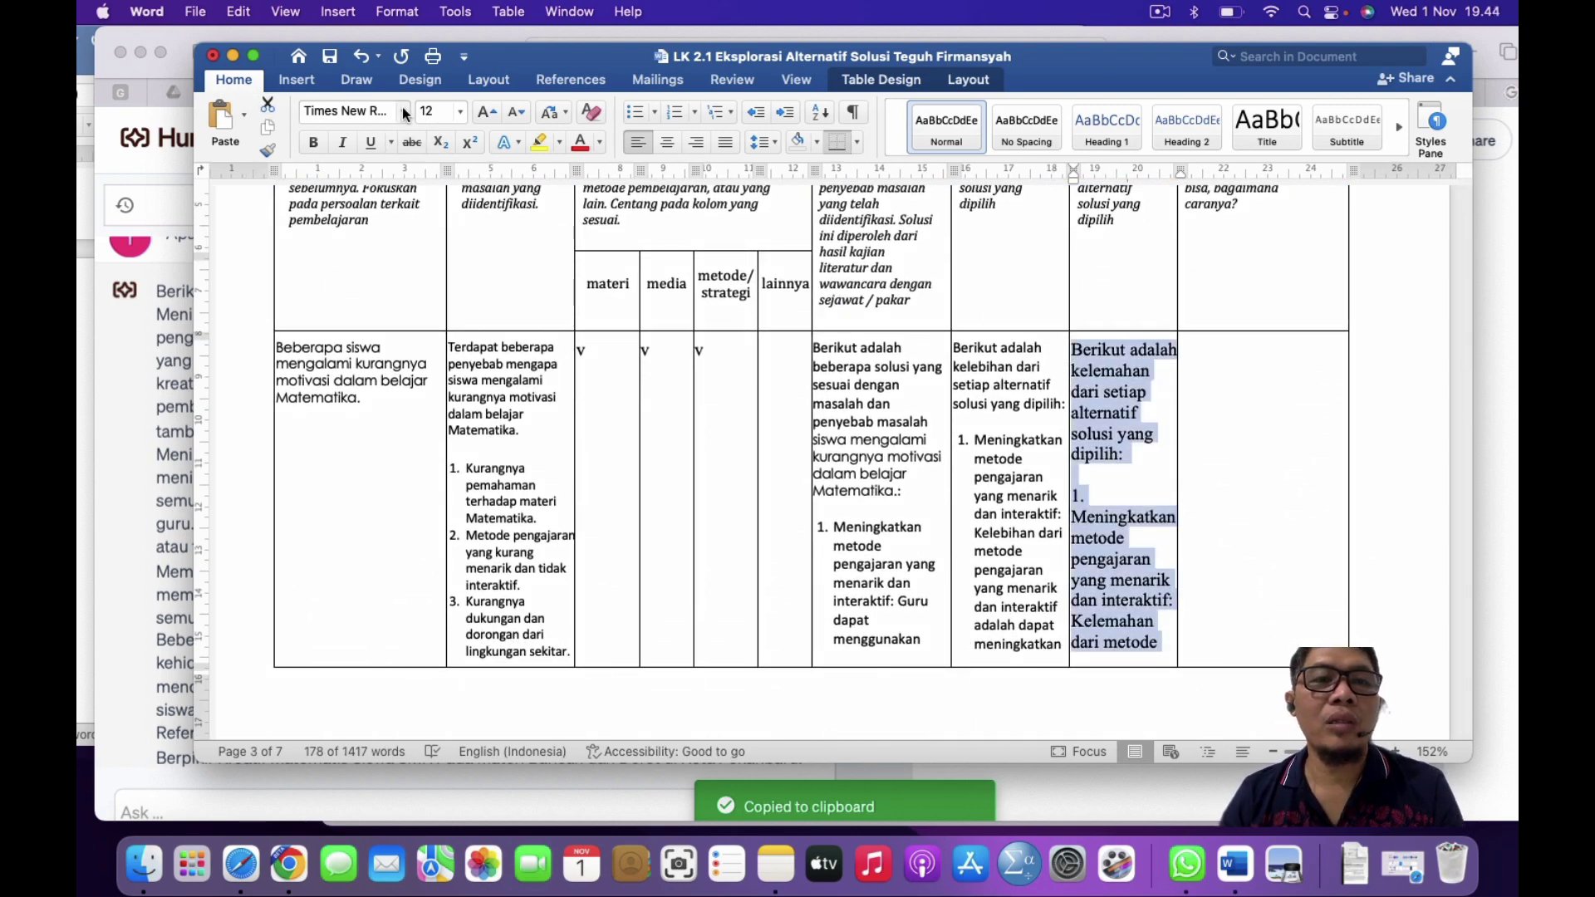
{"action": "left_click", "coordinate": [403, 112]}
{"action": "left_click", "coordinate": [369, 231]}
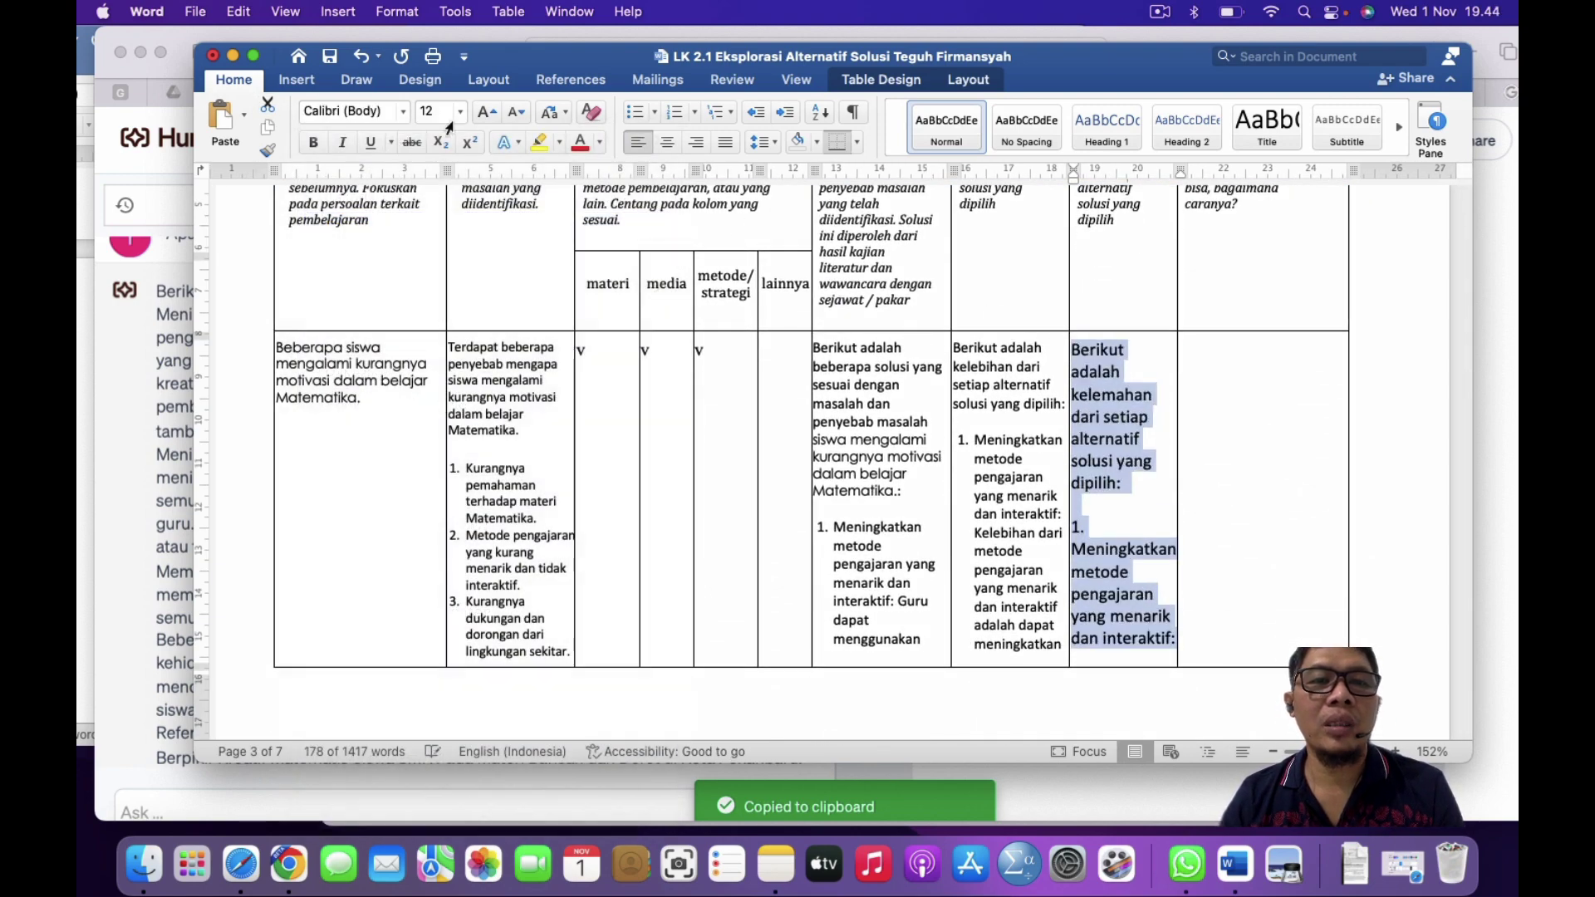
{"action": "left_click", "coordinate": [457, 113]}
{"action": "left_click", "coordinate": [868, 388]}
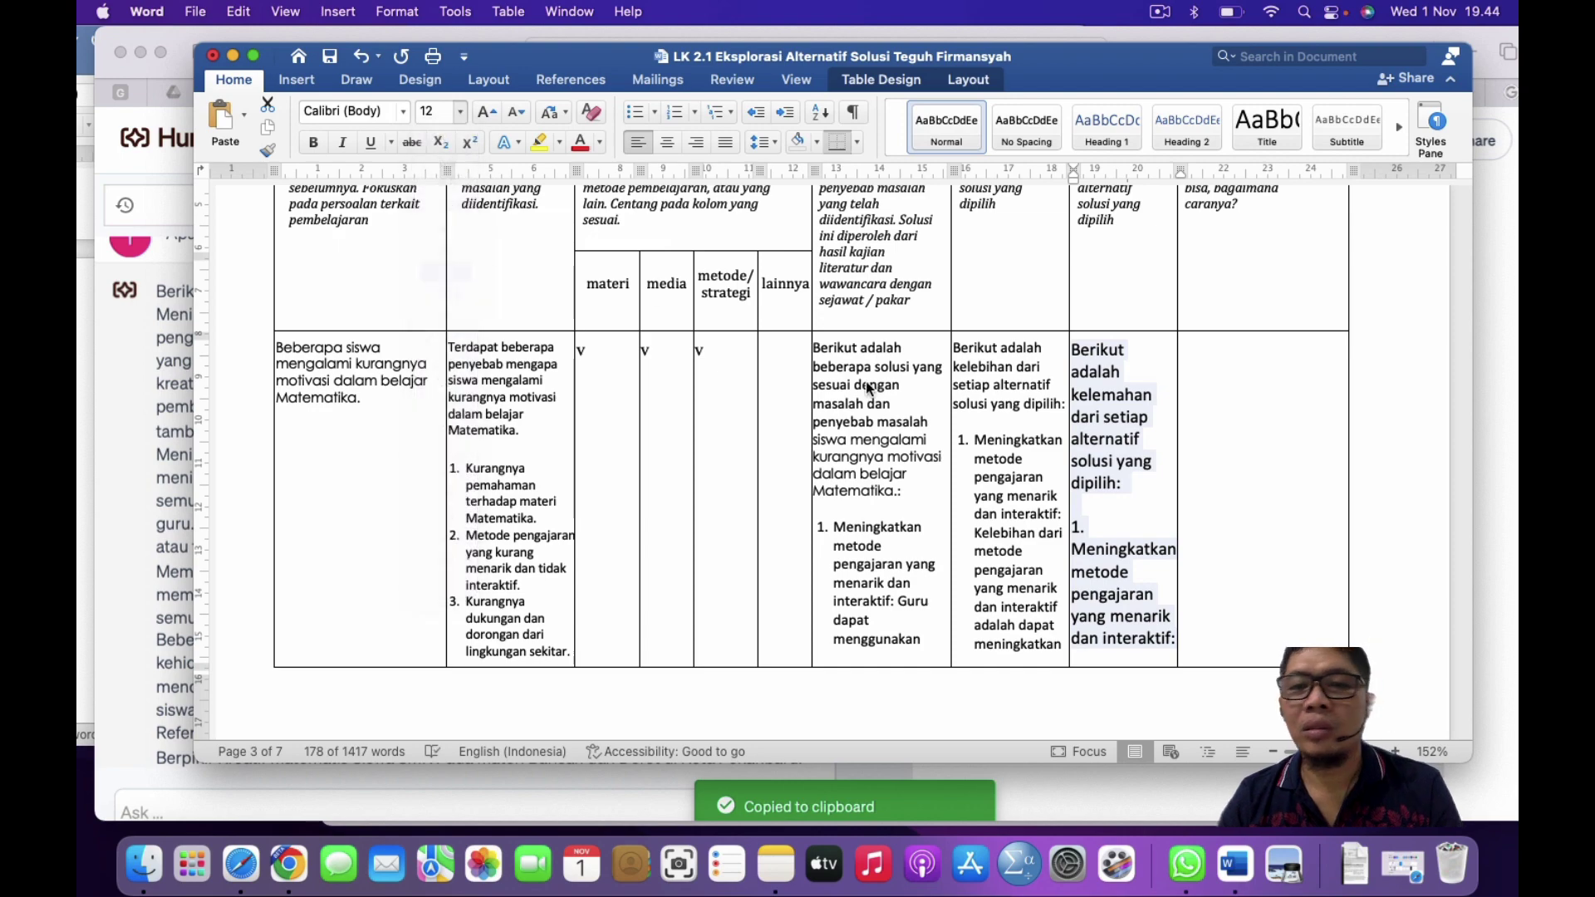
{"action": "left_click", "coordinate": [1105, 477]}
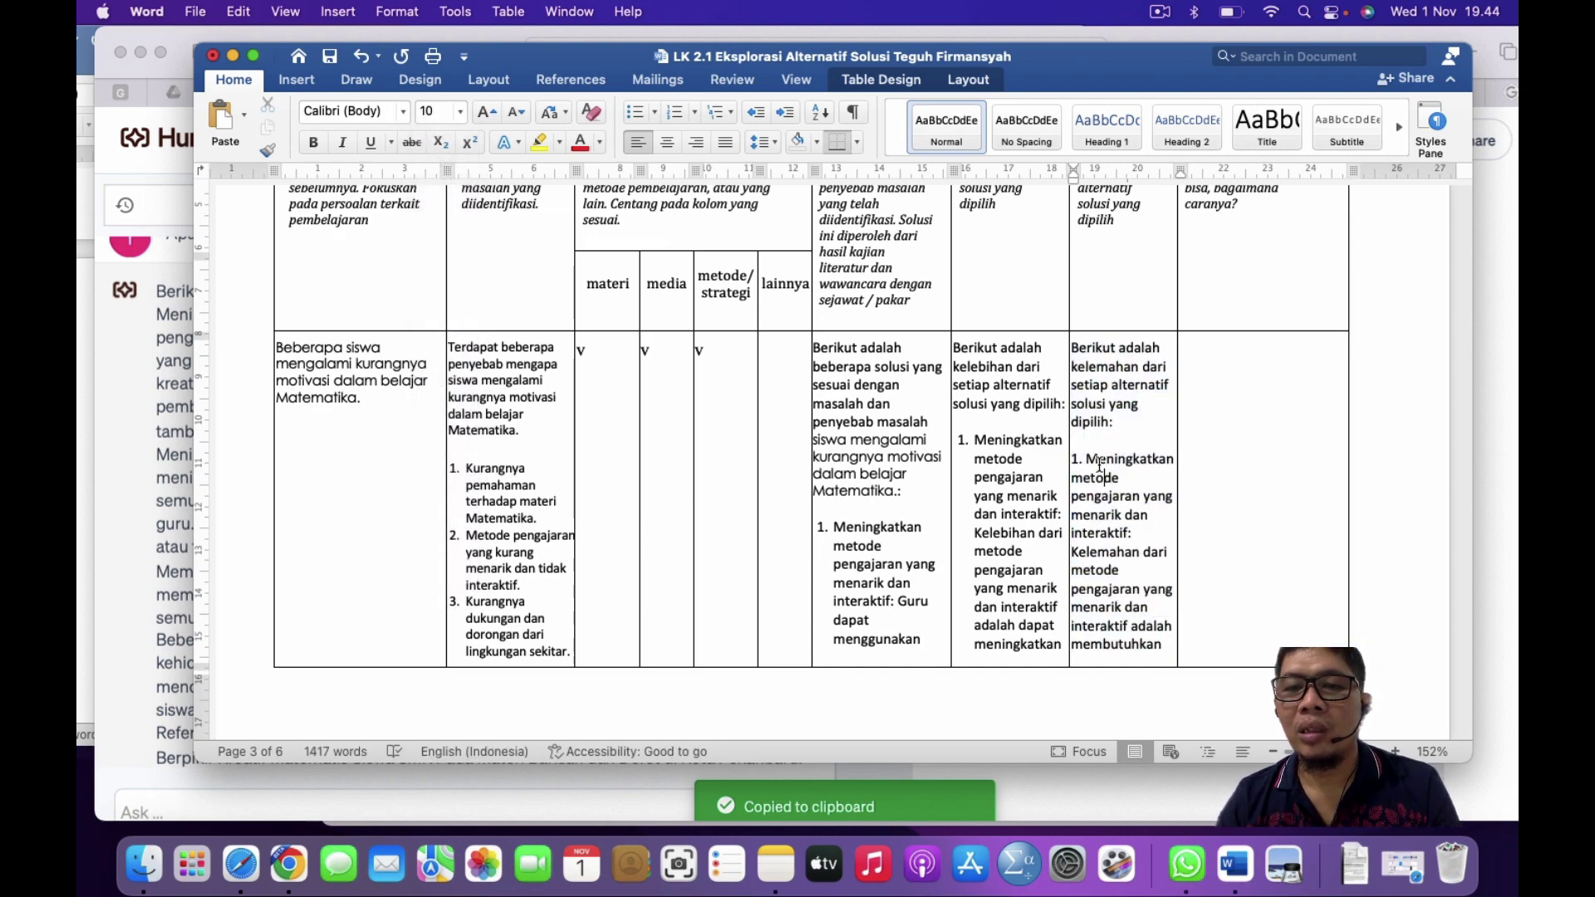
Step: Turn the Kekurangan items into a numbered list with a reduced indent
{"action": "scroll", "coordinate": [1105, 498], "scroll_direction": "down", "scroll_amount": 20}
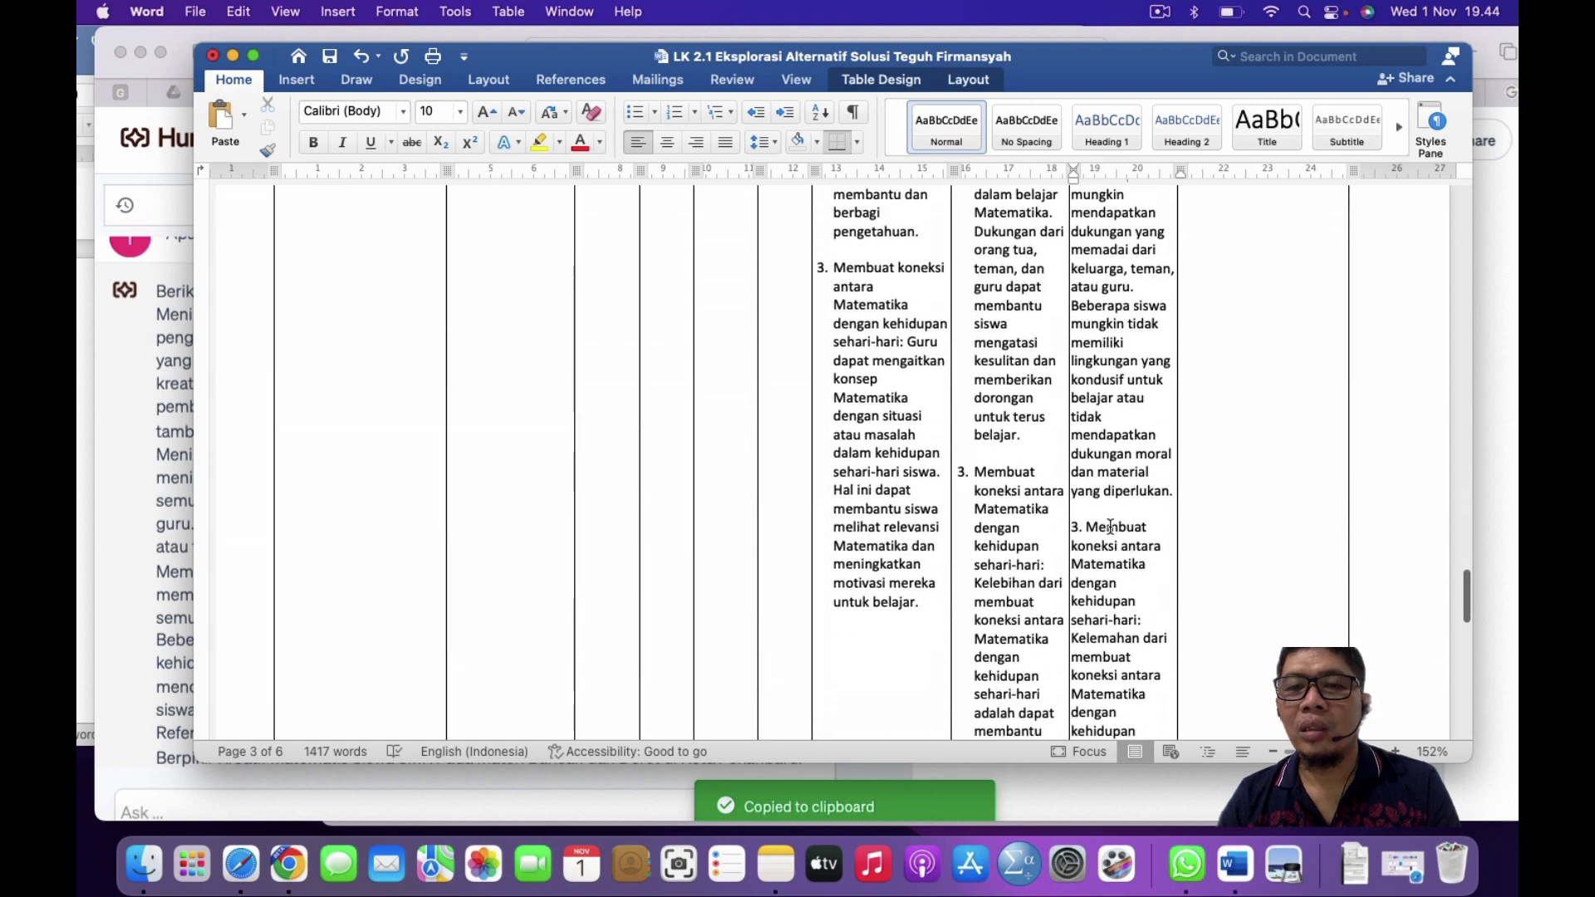
{"action": "scroll", "coordinate": [1110, 527], "scroll_direction": "down", "scroll_amount": 10}
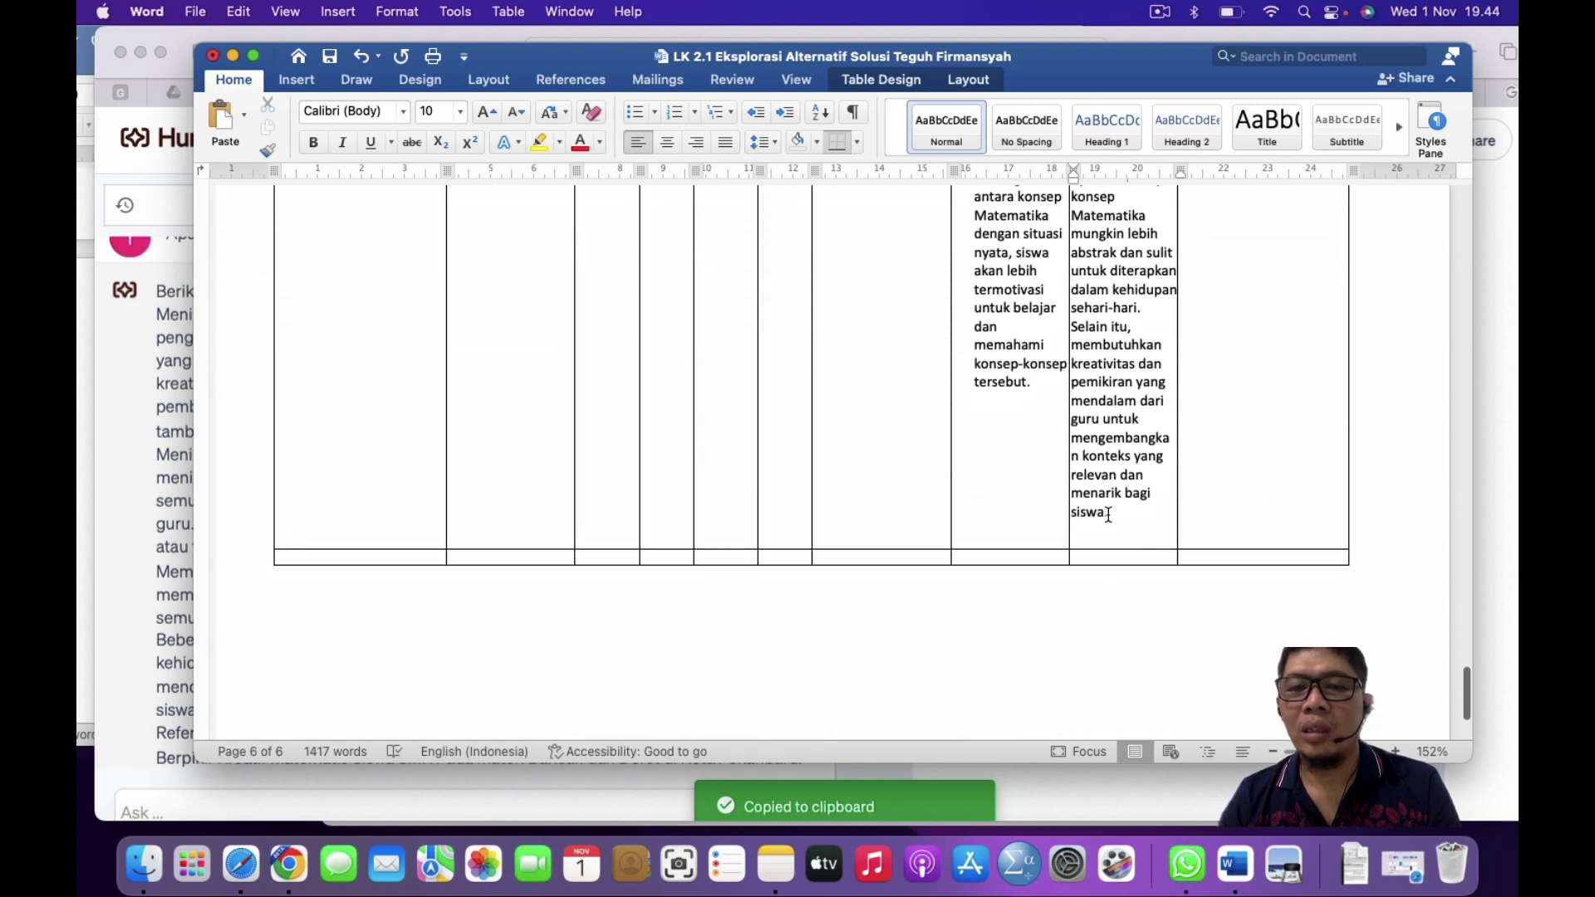
{"action": "left_click", "coordinate": [1108, 513], "text": "shift"}
{"action": "scroll", "coordinate": [1108, 514], "scroll_direction": "up", "scroll_amount": 20}
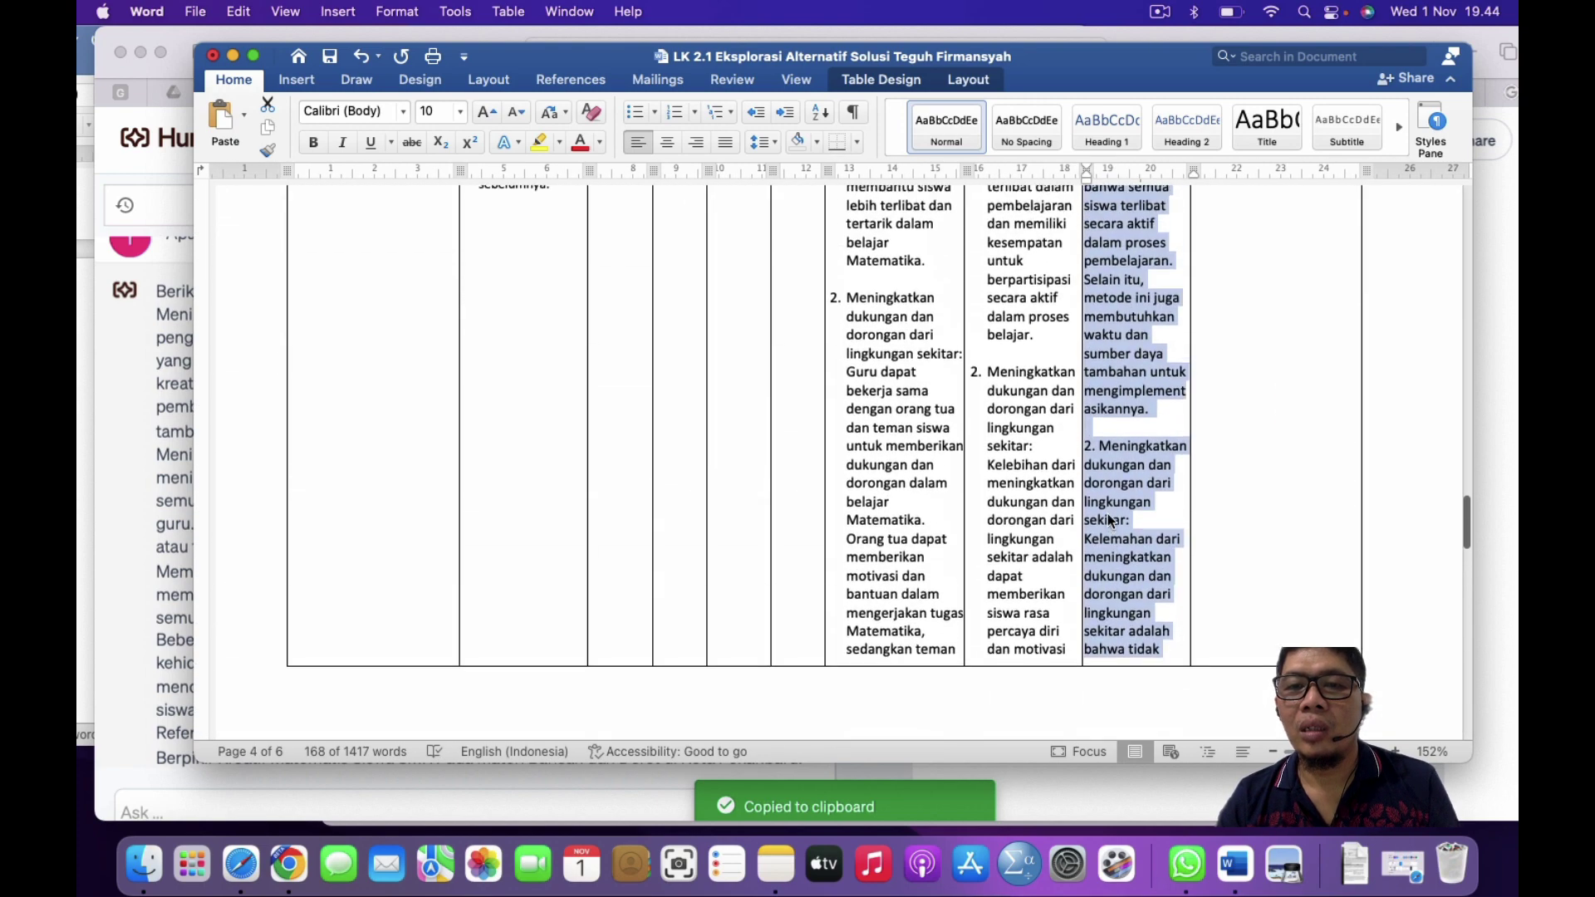
{"action": "scroll", "coordinate": [1111, 521], "scroll_direction": "up", "scroll_amount": 10}
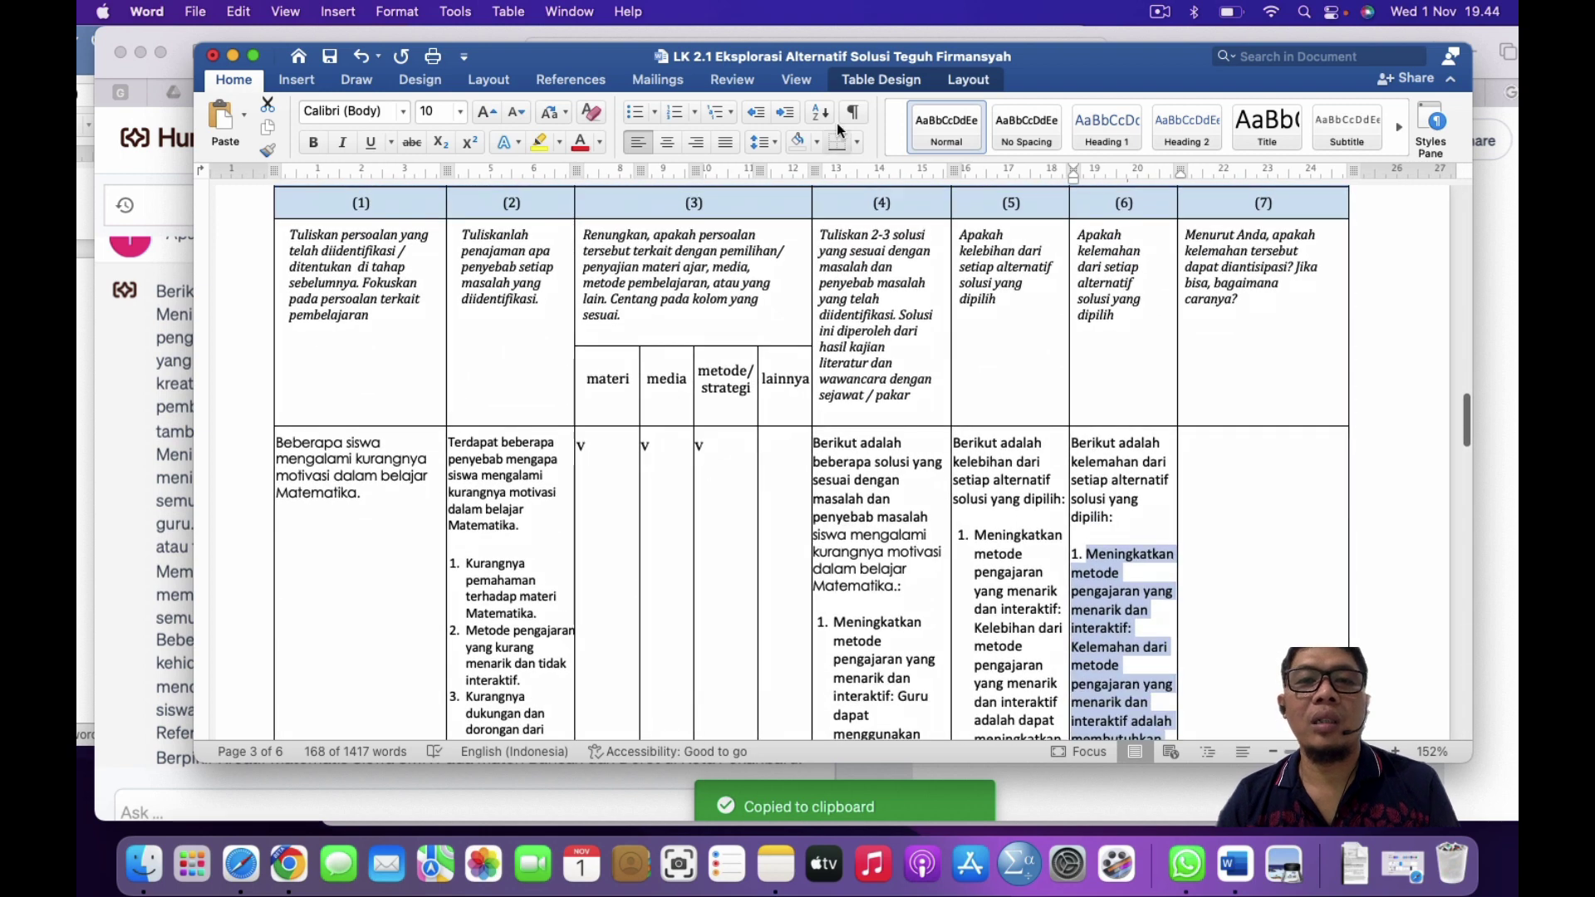
{"action": "left_click", "coordinate": [683, 117]}
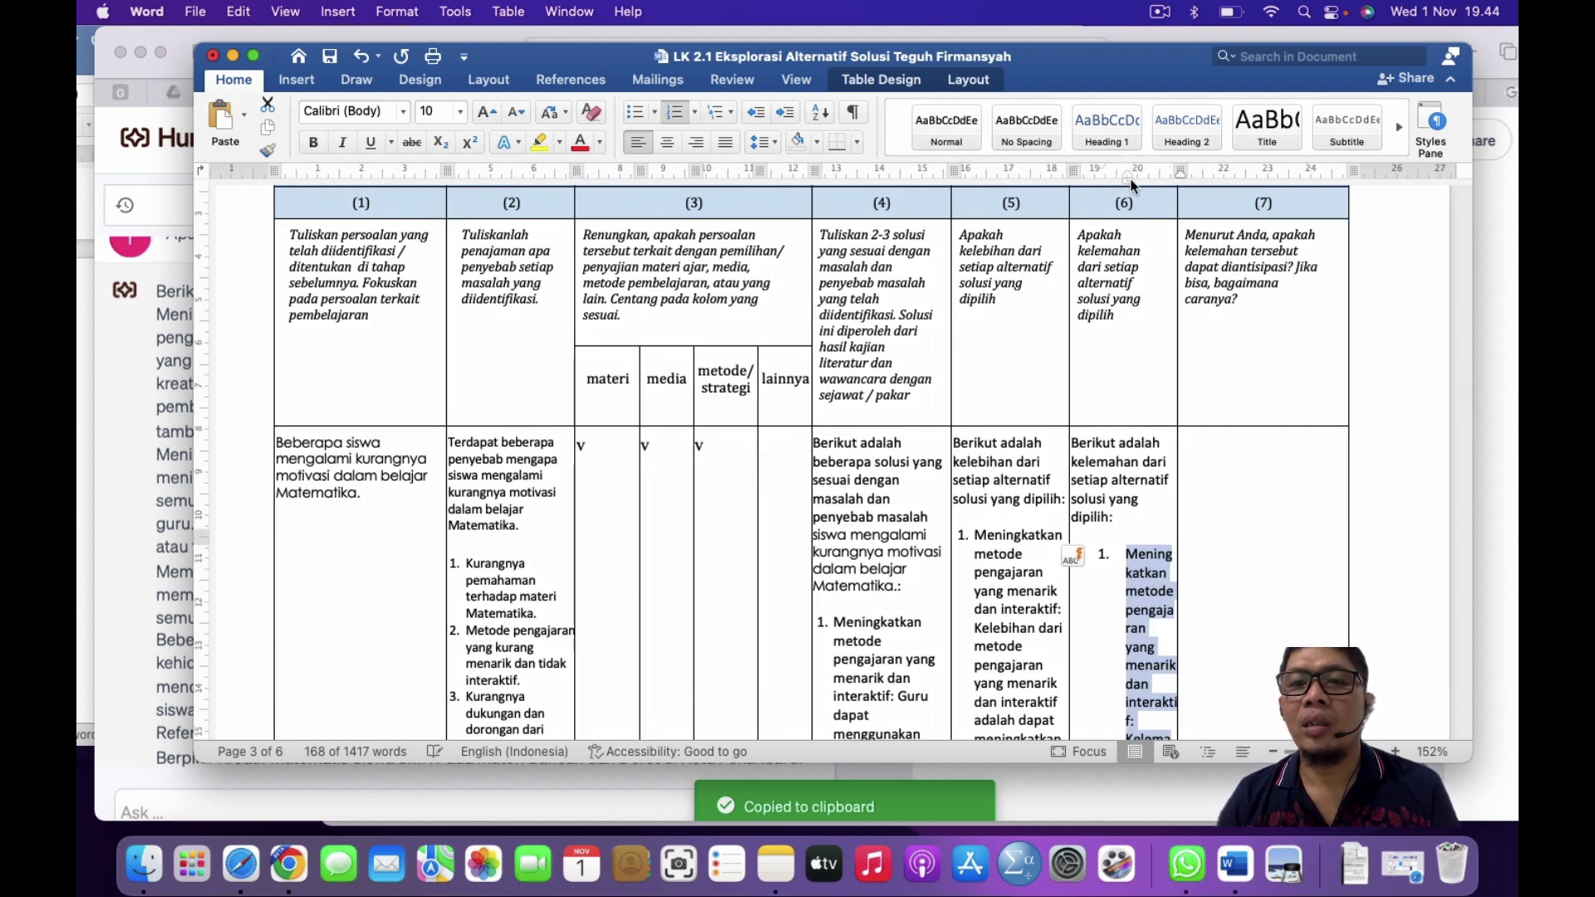
{"action": "left_click_drag", "start_coordinate": [1128, 180], "coordinate": [1097, 182]}
{"action": "scroll", "coordinate": [1098, 384], "scroll_direction": "down", "scroll_amount": 10}
{"action": "scroll", "coordinate": [1100, 332], "scroll_direction": "up", "scroll_amount": 10}
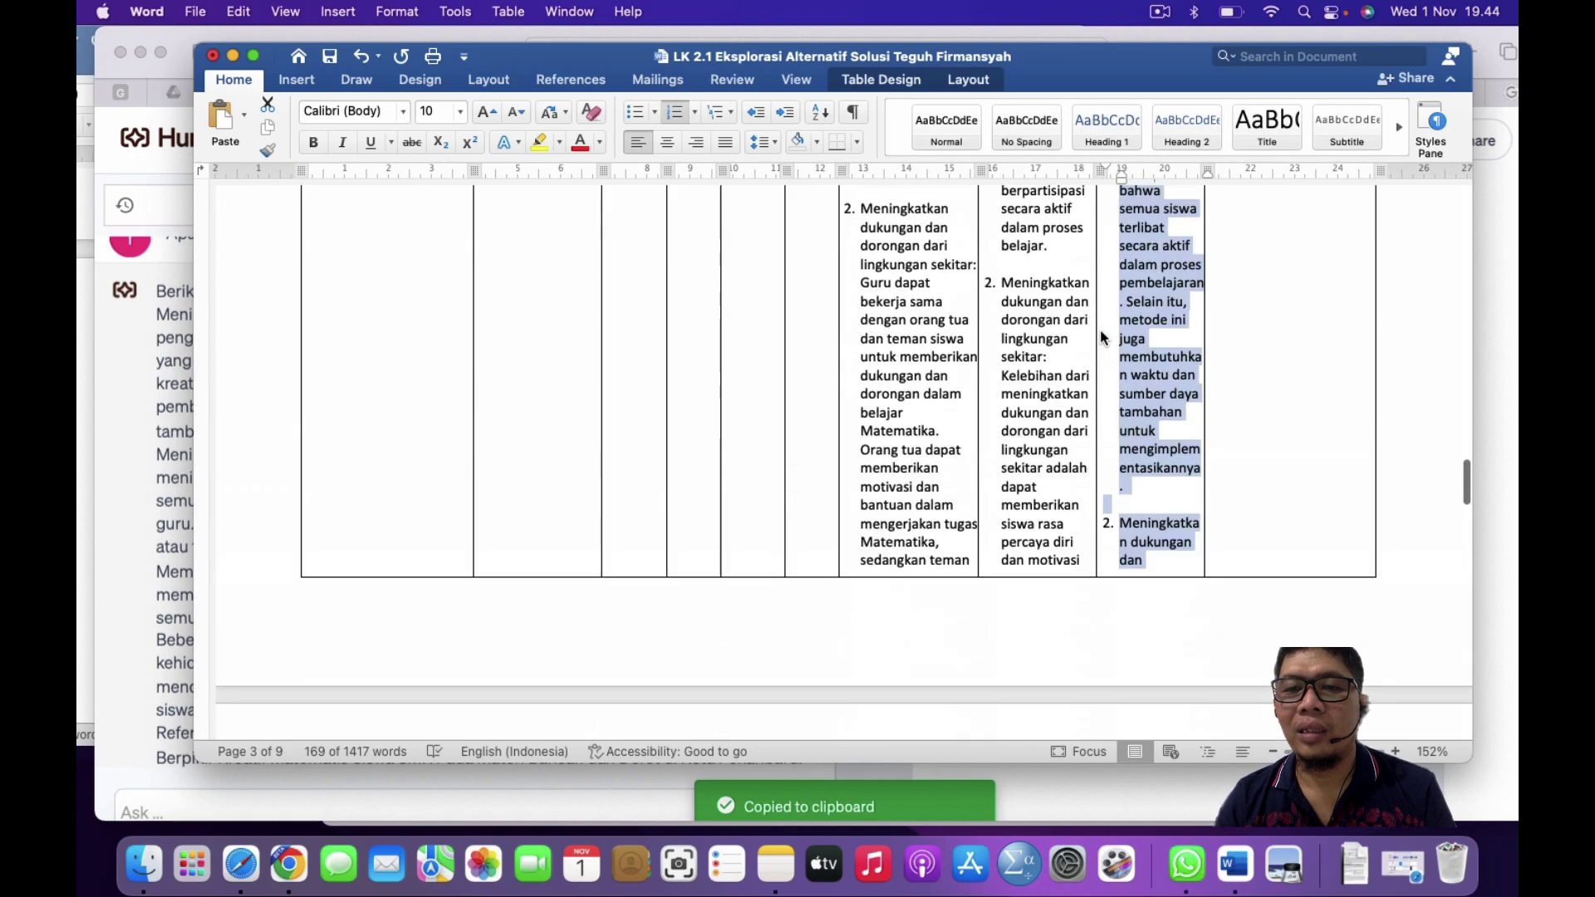
{"action": "scroll", "coordinate": [1100, 329], "scroll_direction": "up", "scroll_amount": 15}
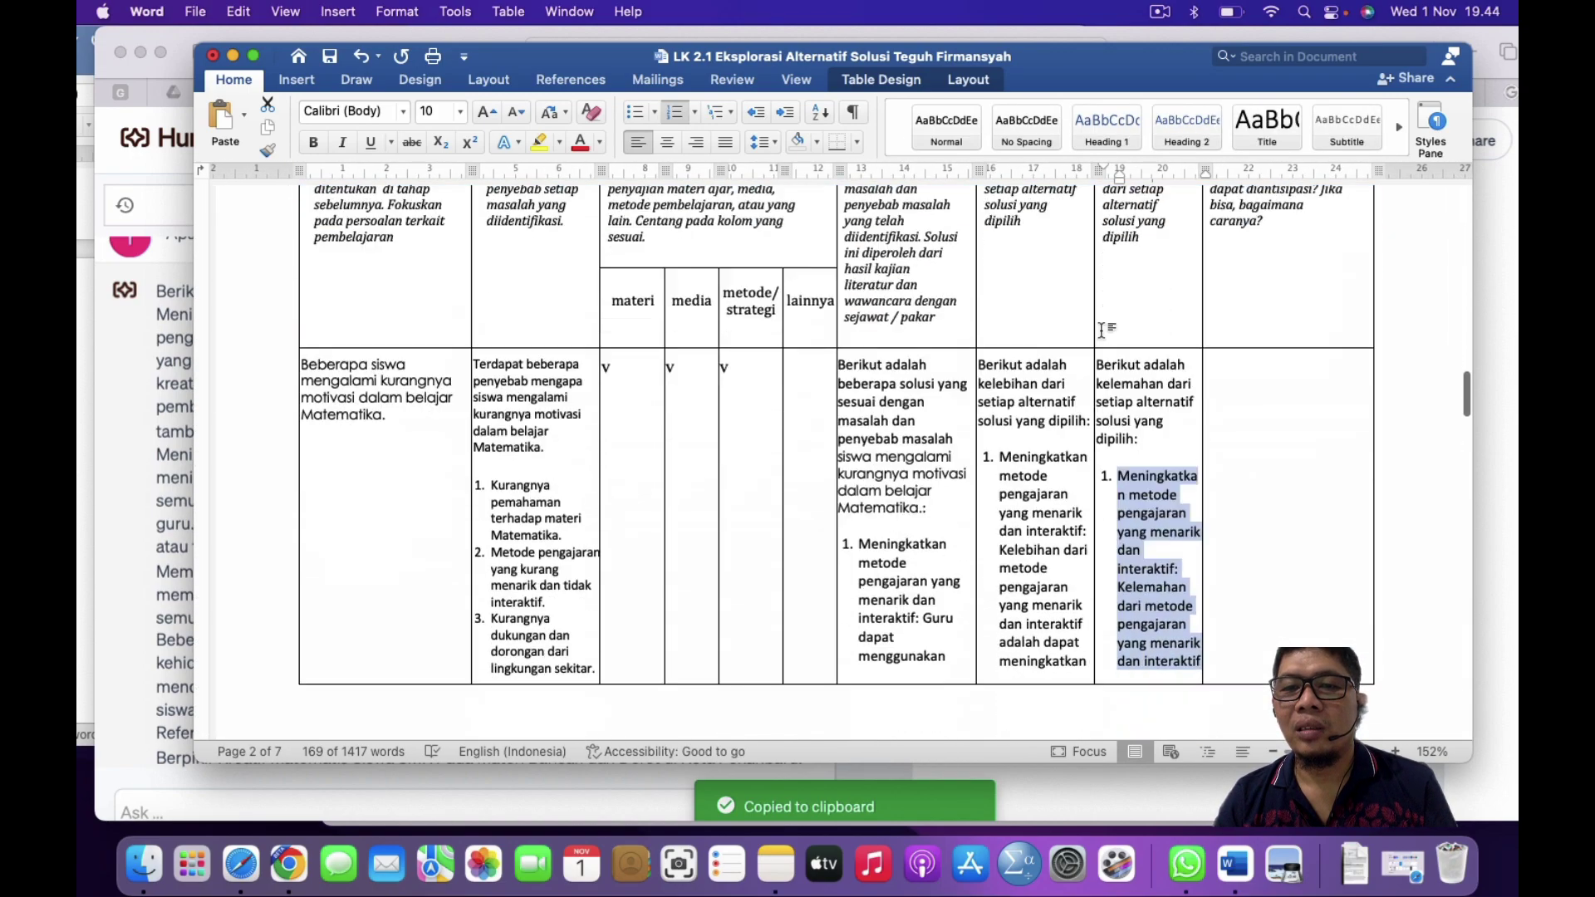
{"action": "scroll", "coordinate": [1102, 332], "scroll_direction": "down", "scroll_amount": 2}
{"action": "left_click", "coordinate": [1147, 338]}
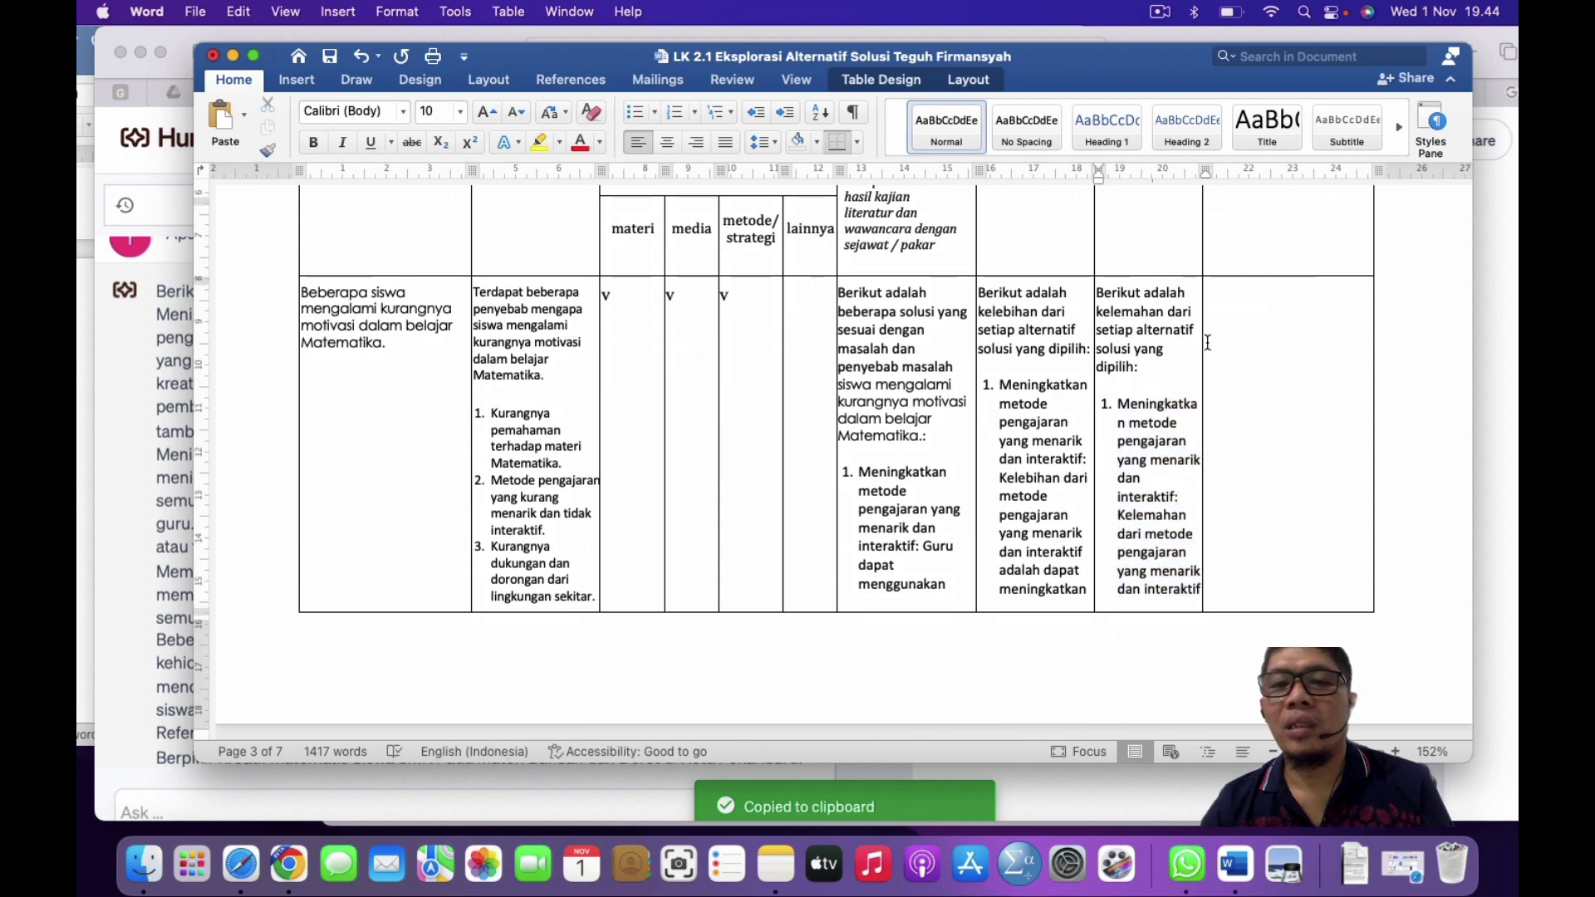
Step: Select the Mitigasi instruction question and bring the Humata chat to the front
{"action": "left_click", "coordinate": [1253, 308]}
{"action": "scroll", "coordinate": [1253, 308], "scroll_direction": "up", "scroll_amount": 5}
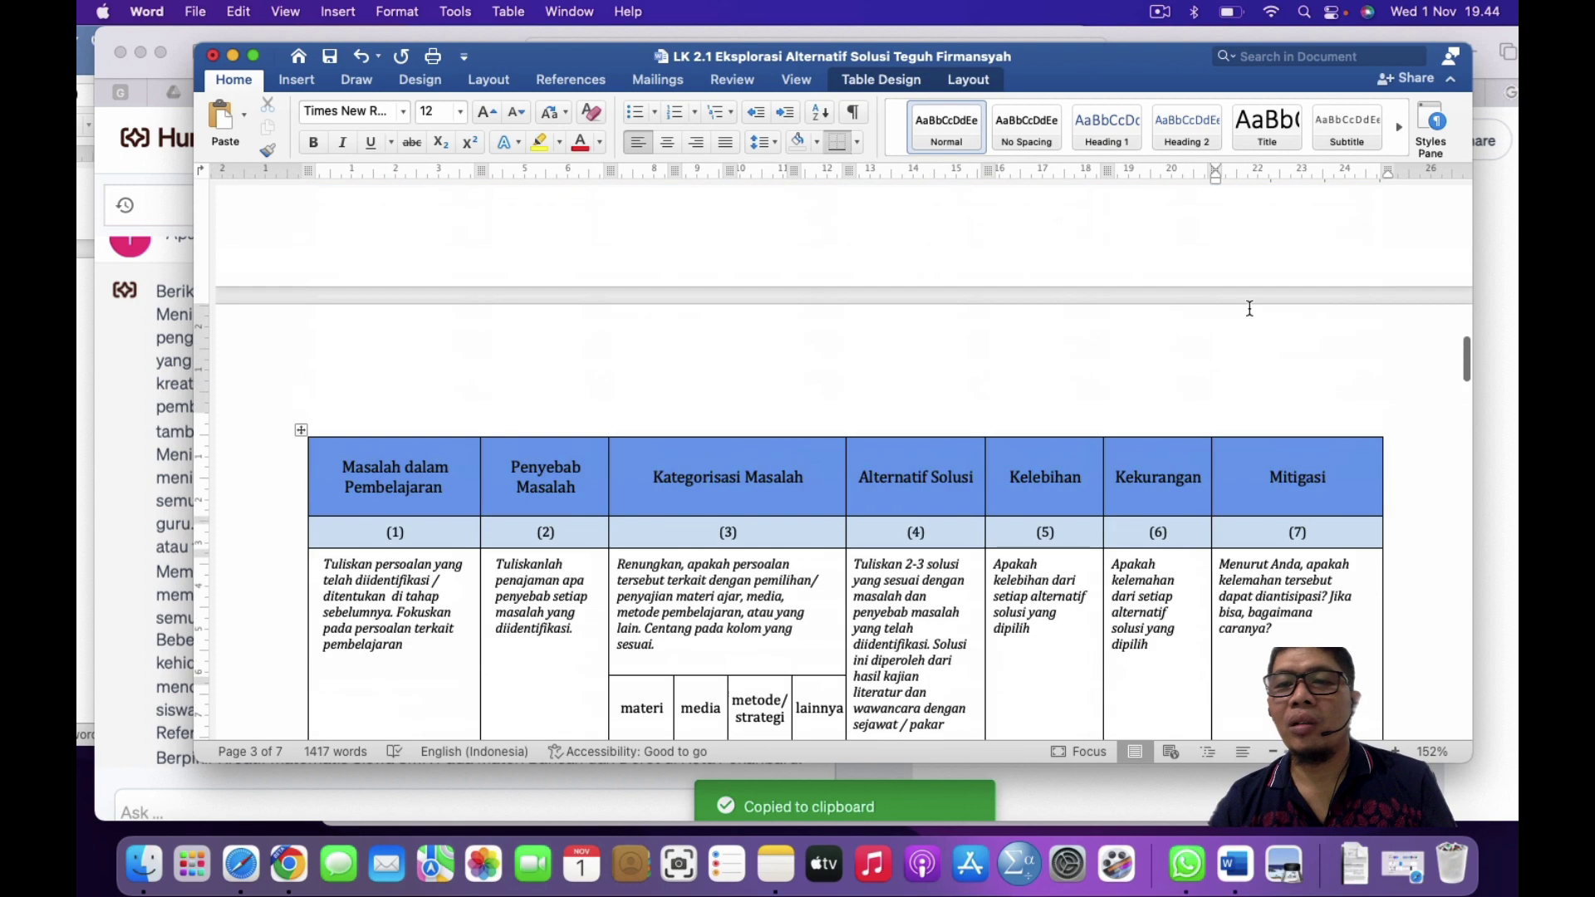
{"action": "scroll", "coordinate": [1252, 309], "scroll_direction": "down", "scroll_amount": 1}
{"action": "scroll", "coordinate": [1250, 308], "scroll_direction": "down", "scroll_amount": 3}
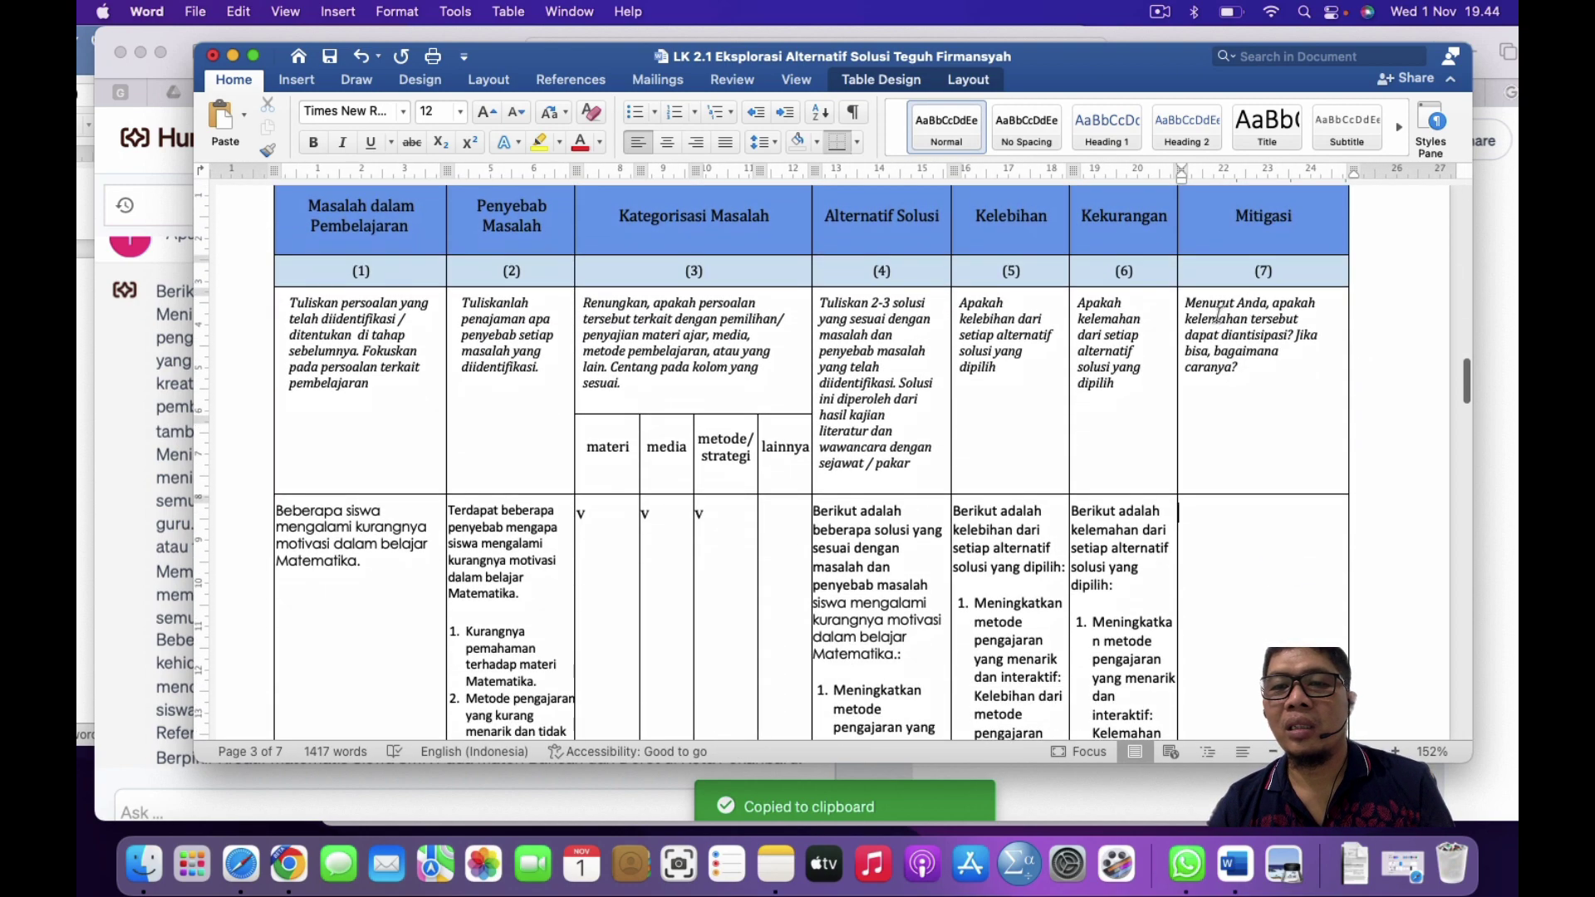
{"action": "double_click", "coordinate": [1195, 303]}
{"action": "left_click", "coordinate": [1268, 432], "text": "shift"}
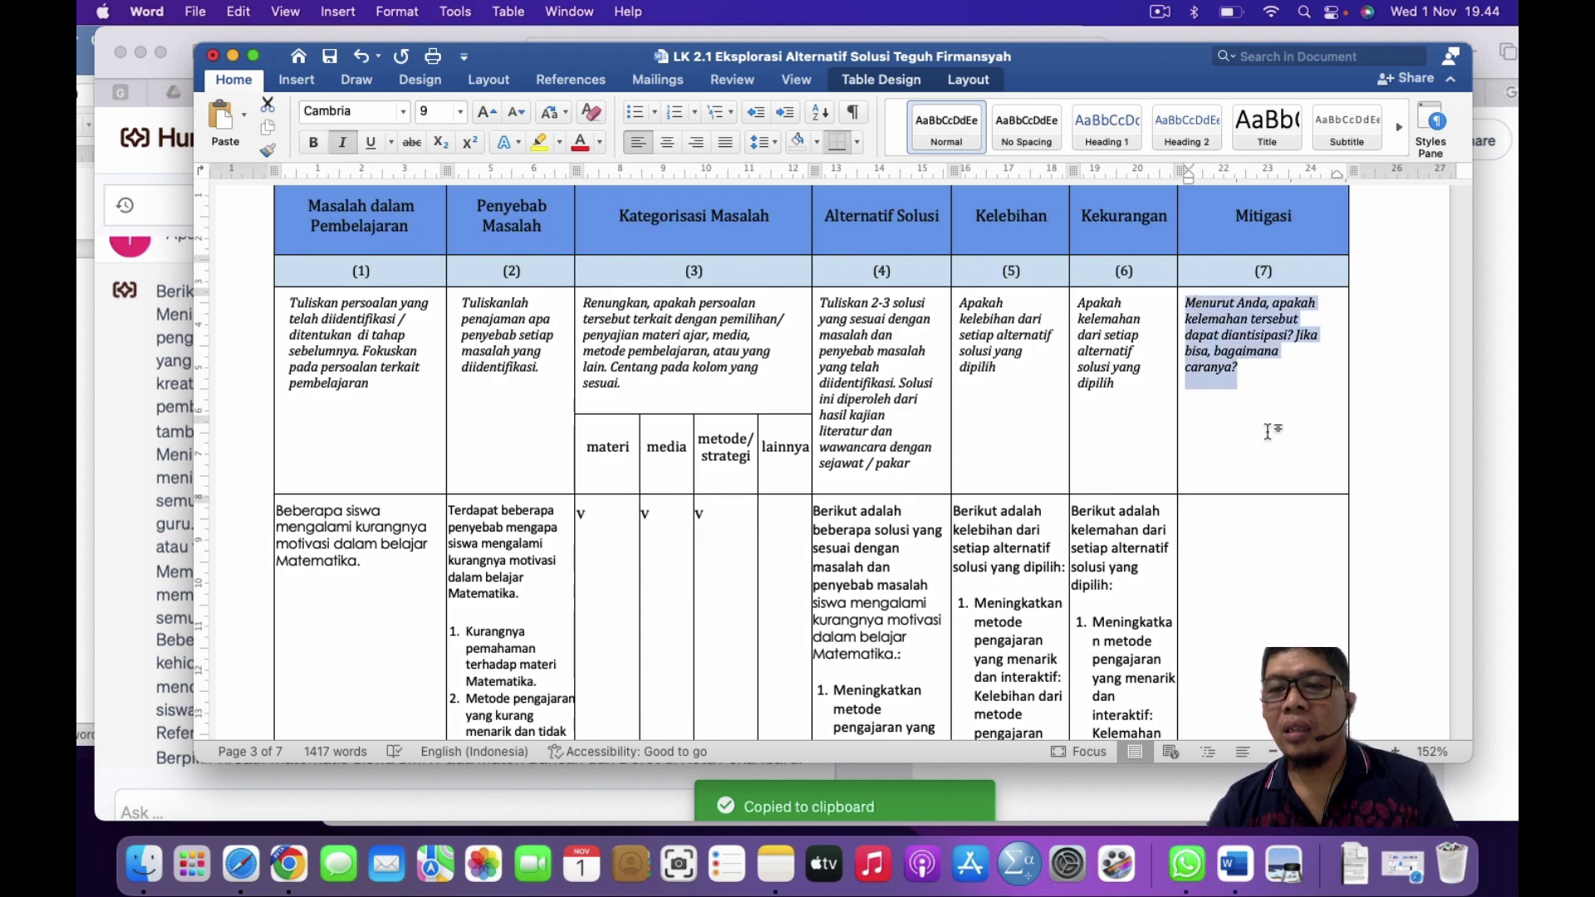
{"action": "left_click", "coordinate": [137, 344]}
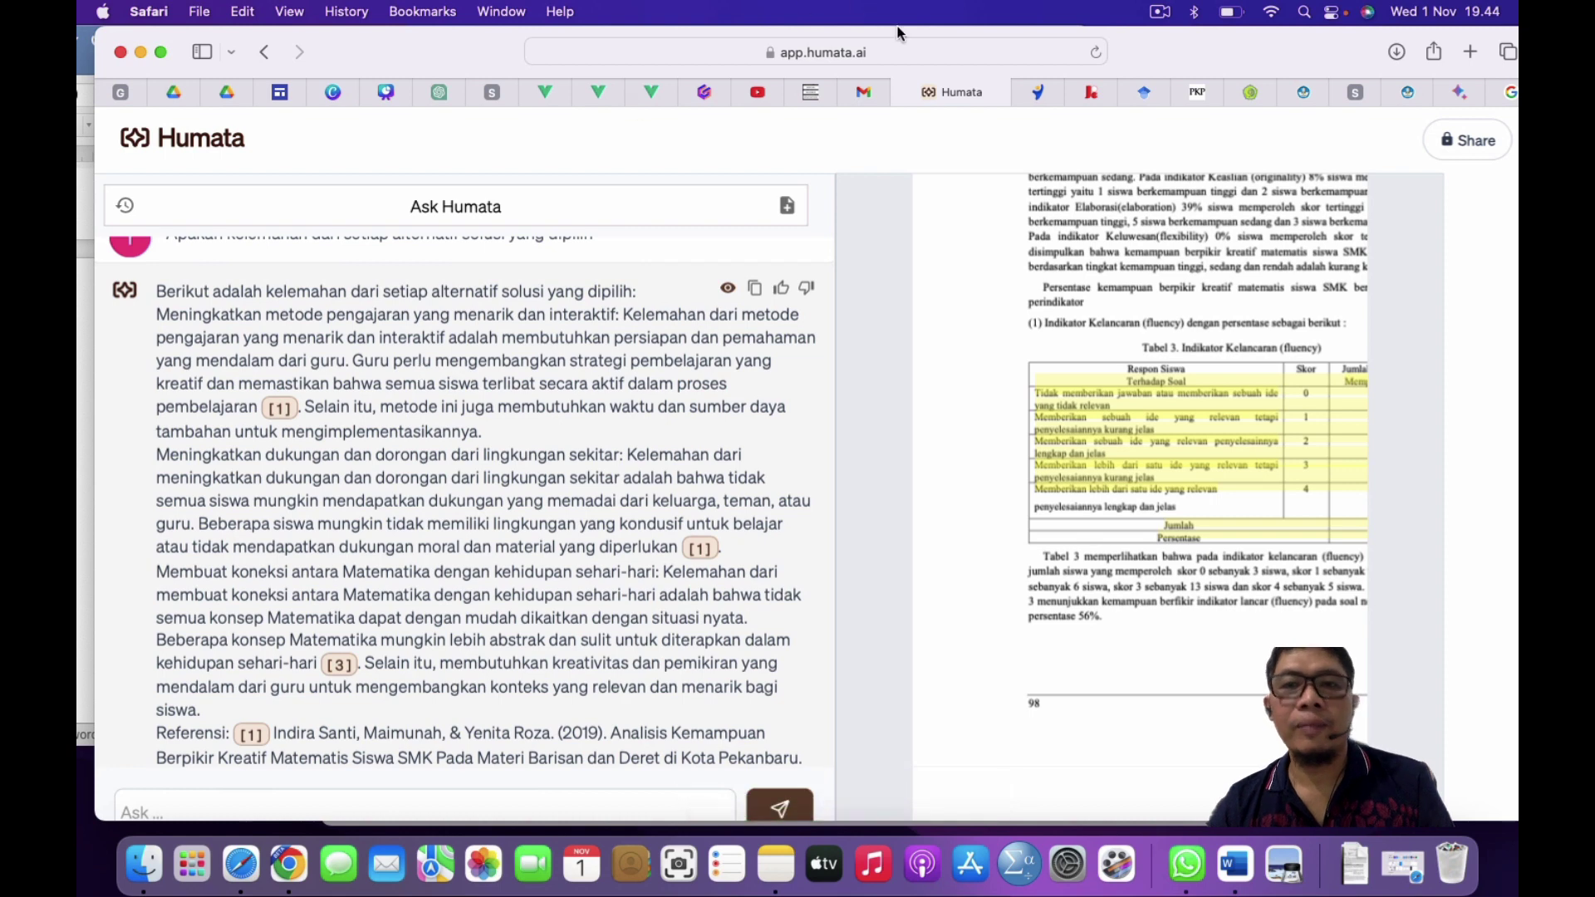
Step: Ask Humata the pasted Mitigasi question on how to anticipate the weaknesses
{"action": "double_click", "coordinate": [1097, 27]}
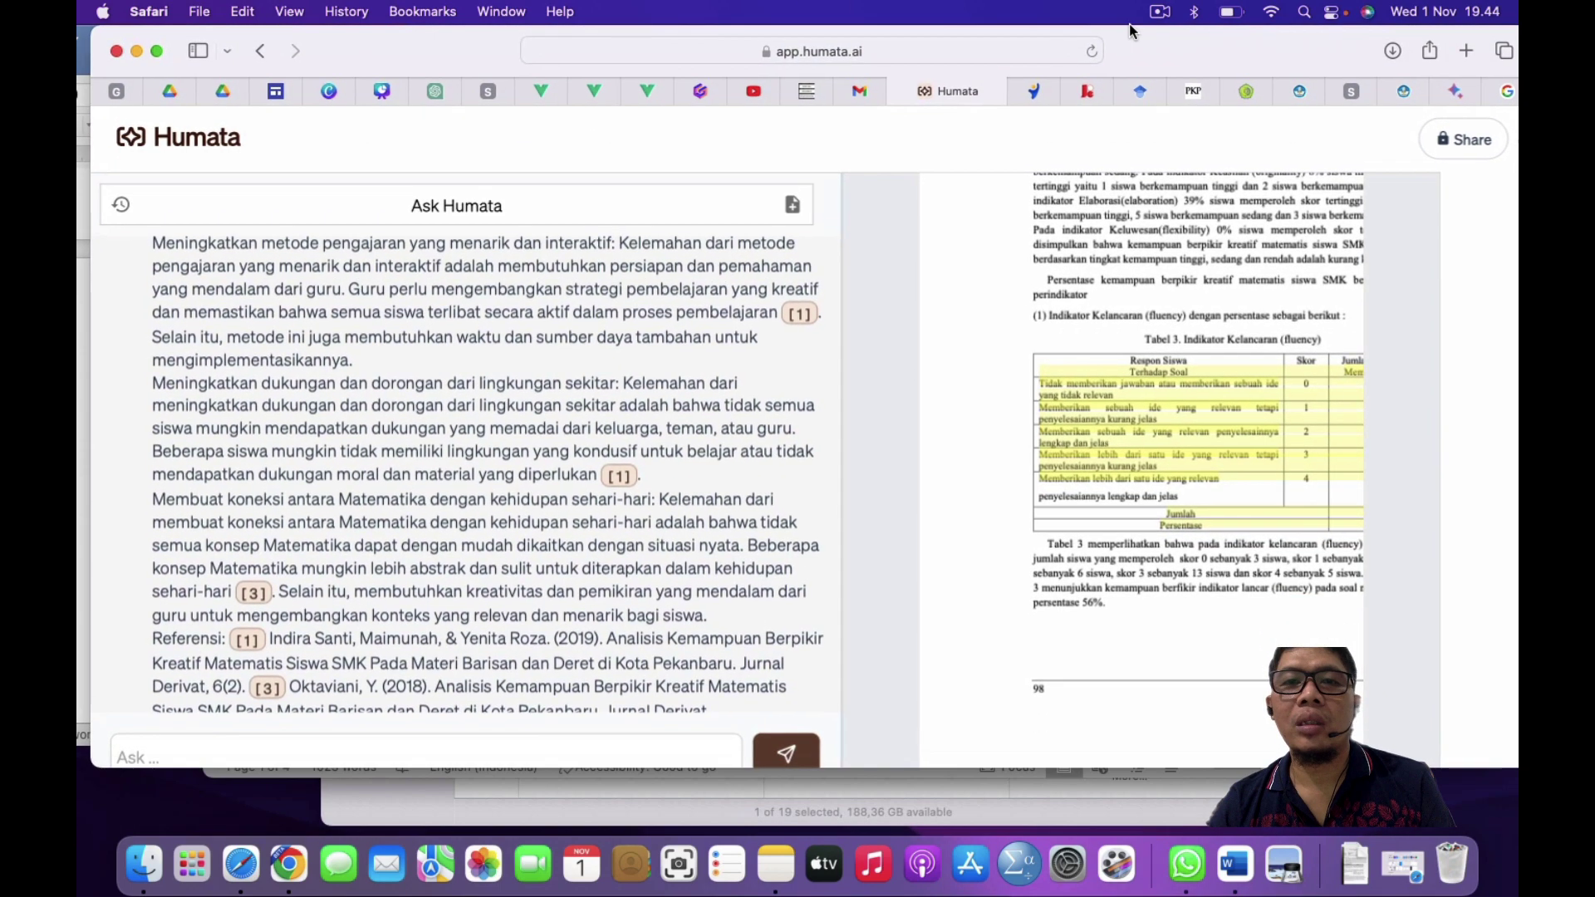
{"action": "left_click", "coordinate": [172, 741]}
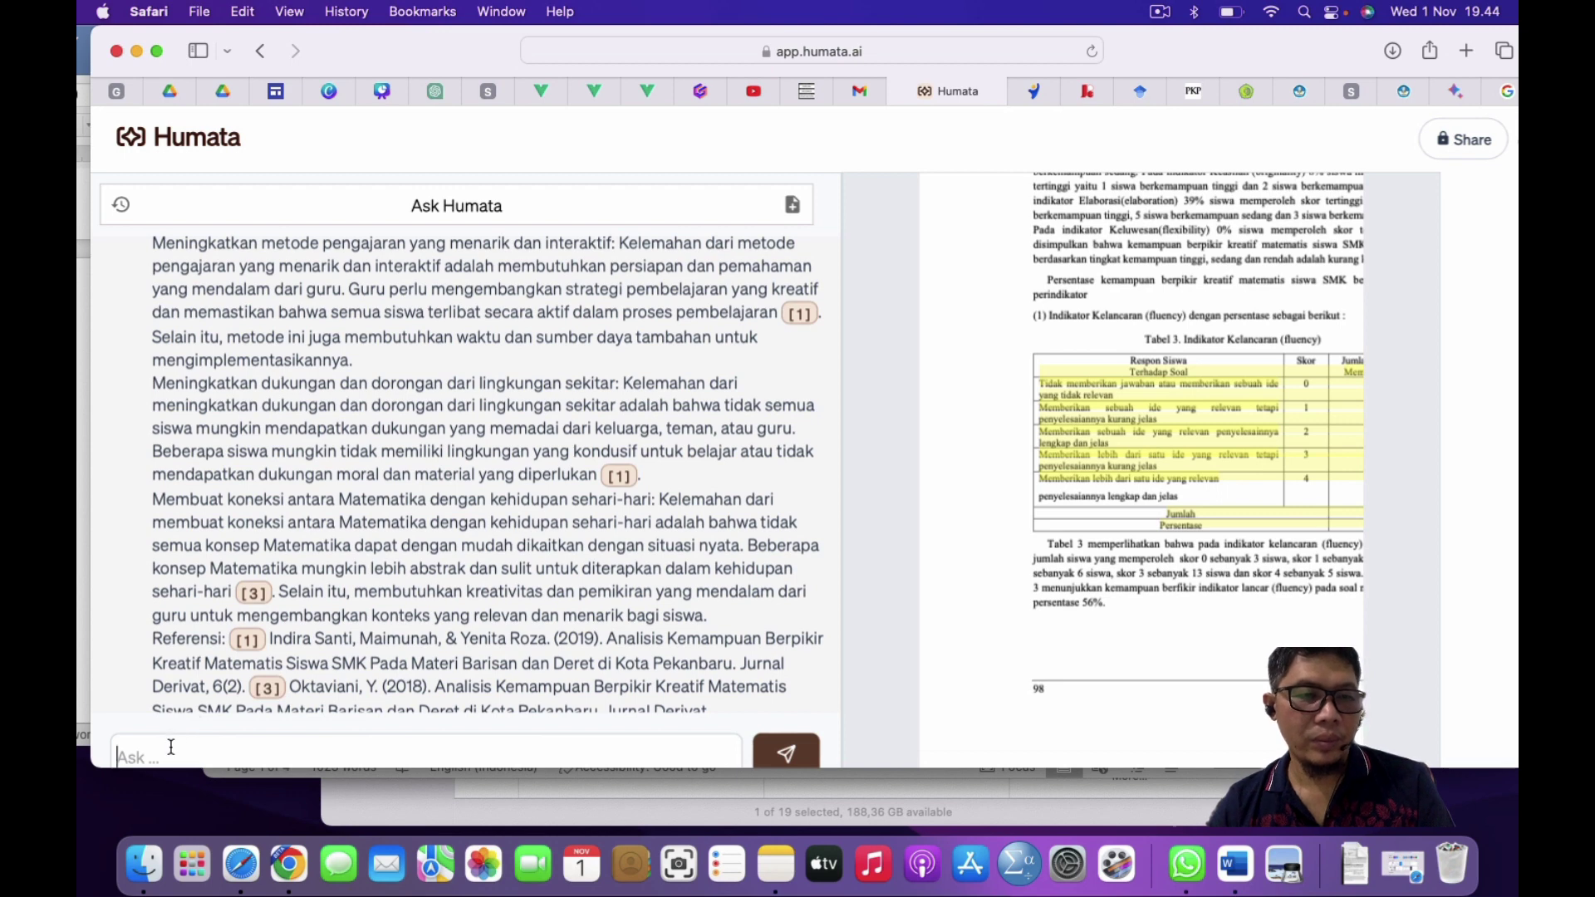
{"action": "type", "text": "Menurut Anda, apakah kelemahan tersebut dapat diantisipasi? Jika bisa, bagaimana caranya?"}
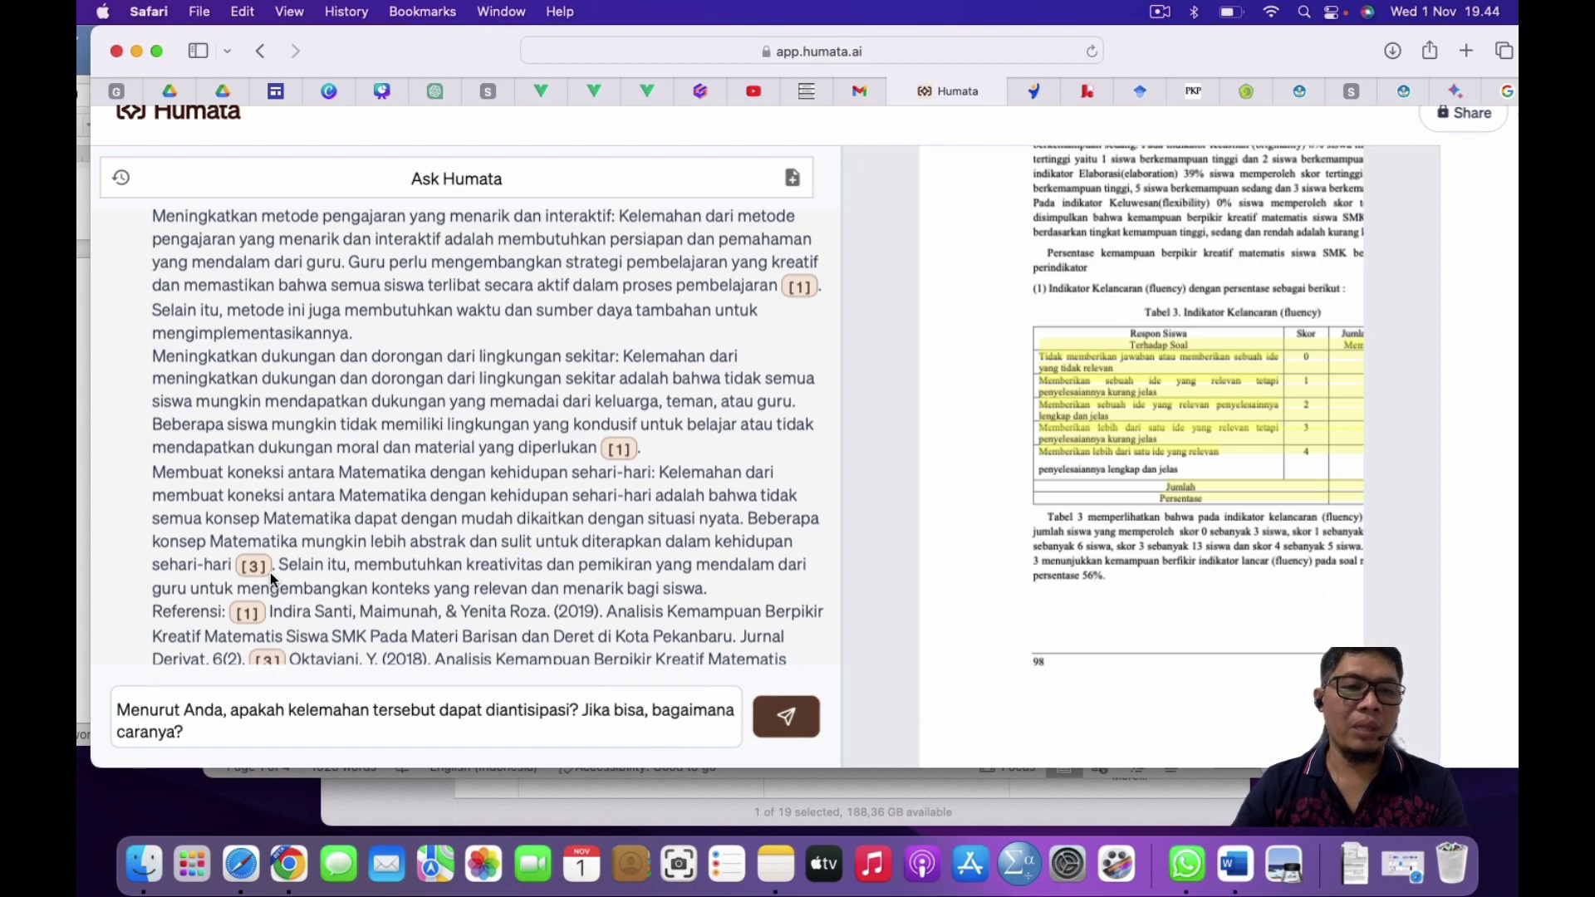
{"action": "key", "text": "Return"}
Step: Copy Humata's answer and return to the Word document
{"action": "scroll", "coordinate": [449, 420], "scroll_direction": "down", "scroll_amount": 1}
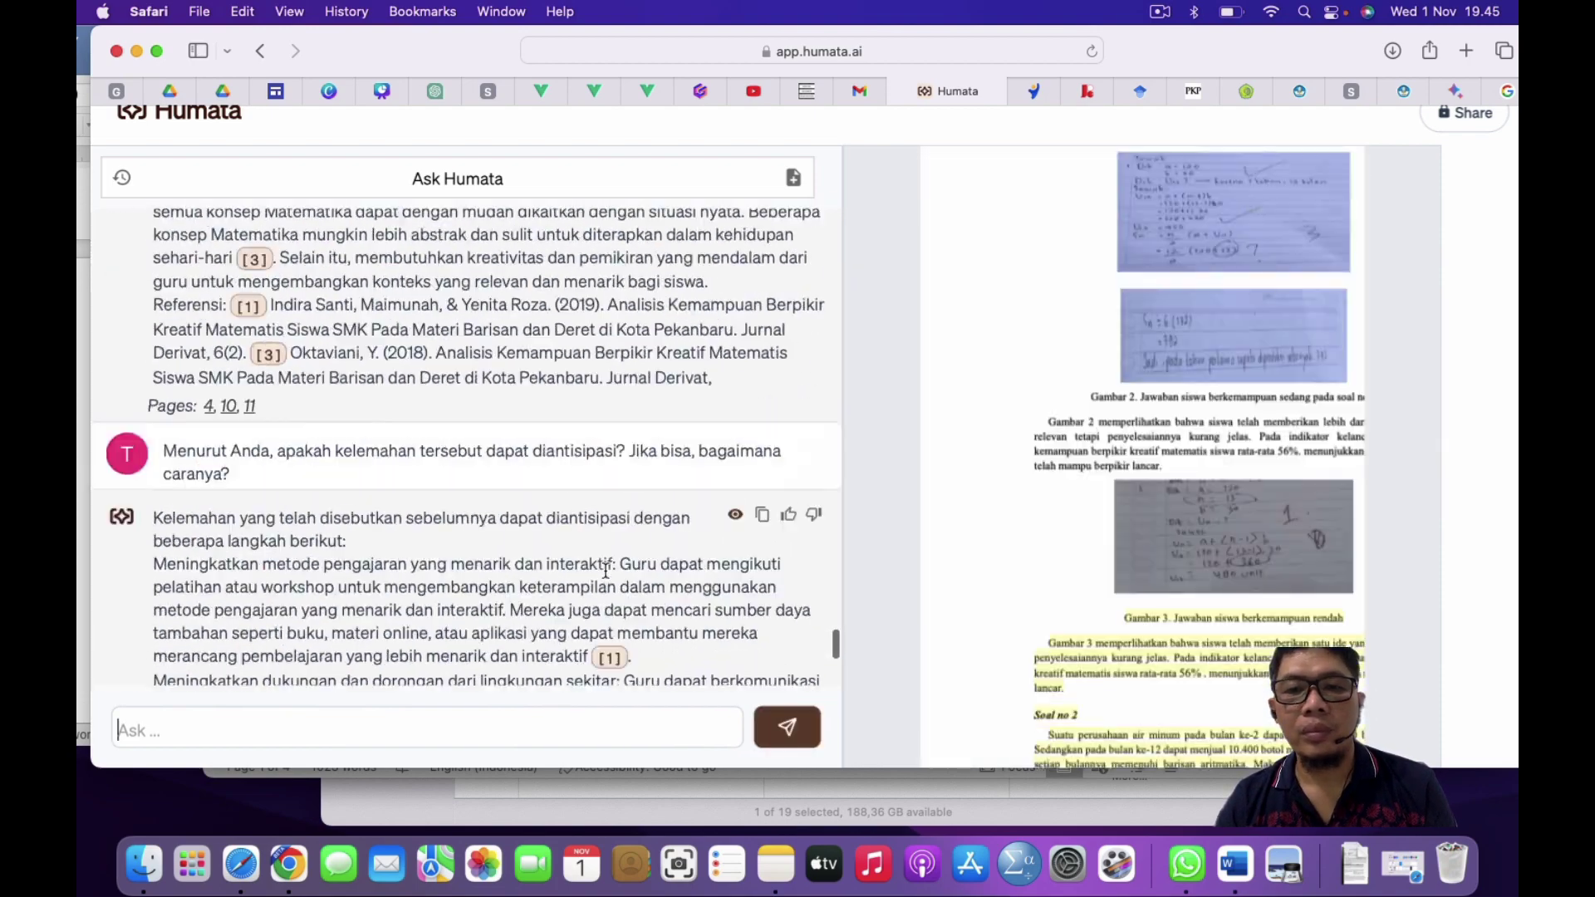
{"action": "scroll", "coordinate": [451, 479], "scroll_direction": "up", "scroll_amount": 3}
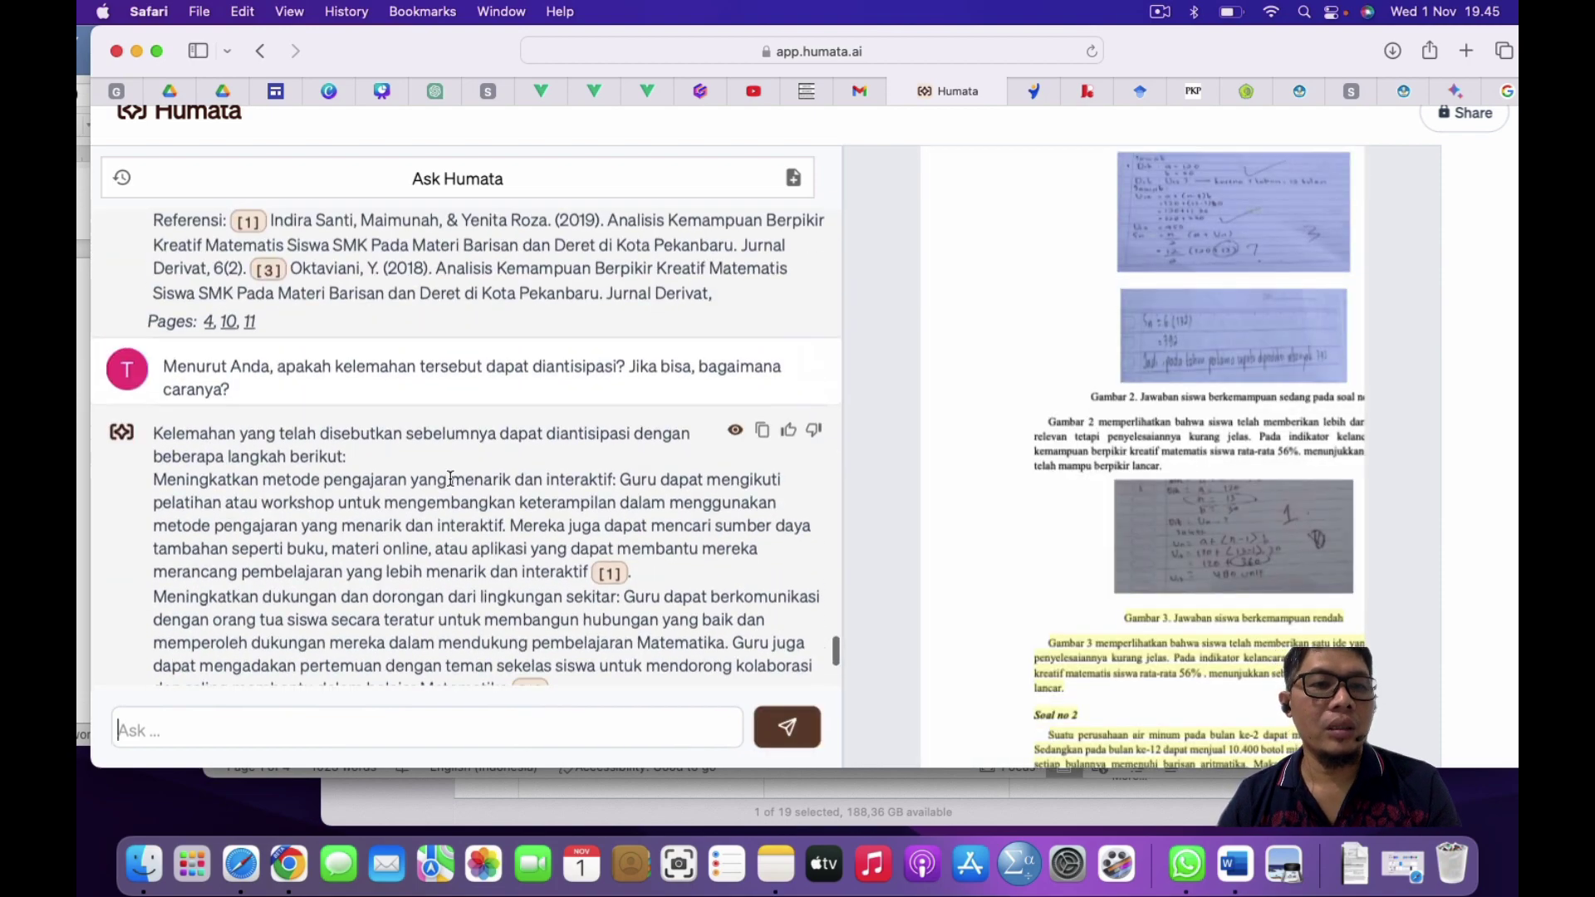
{"action": "left_click", "coordinate": [764, 439]}
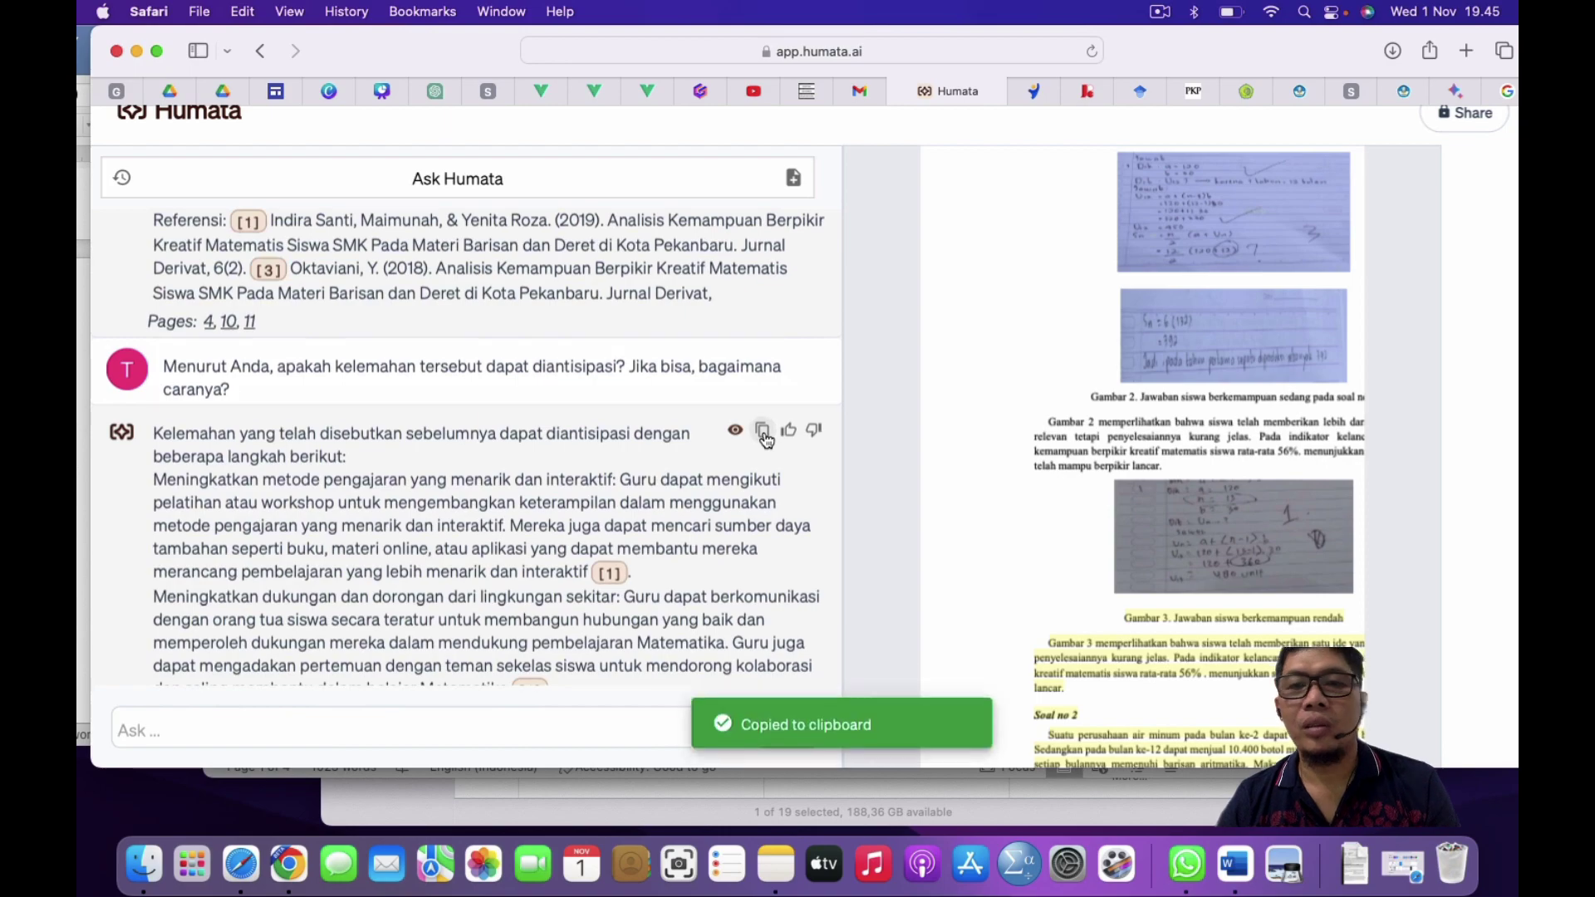
{"action": "key", "text": "ctrl+Up"}
{"action": "left_click", "coordinate": [1204, 456]}
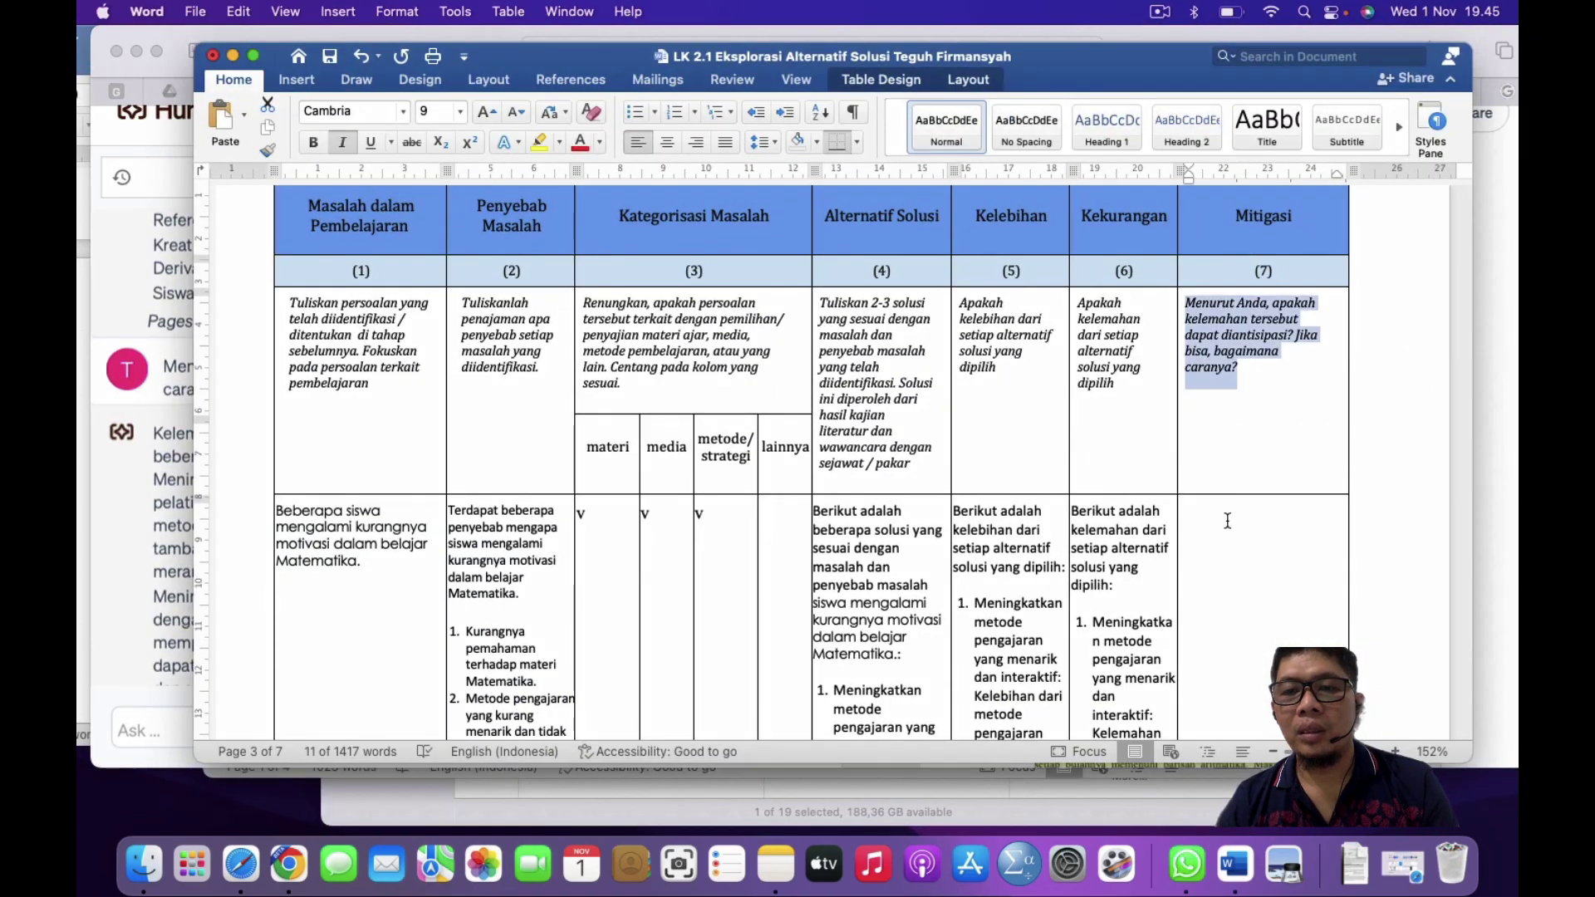
Step: Paste Humata's mitigation answer into the Mitigasi cell and delete its reference paragraph
{"action": "left_click", "coordinate": [1228, 524]}
{"action": "key", "text": "super+v"}
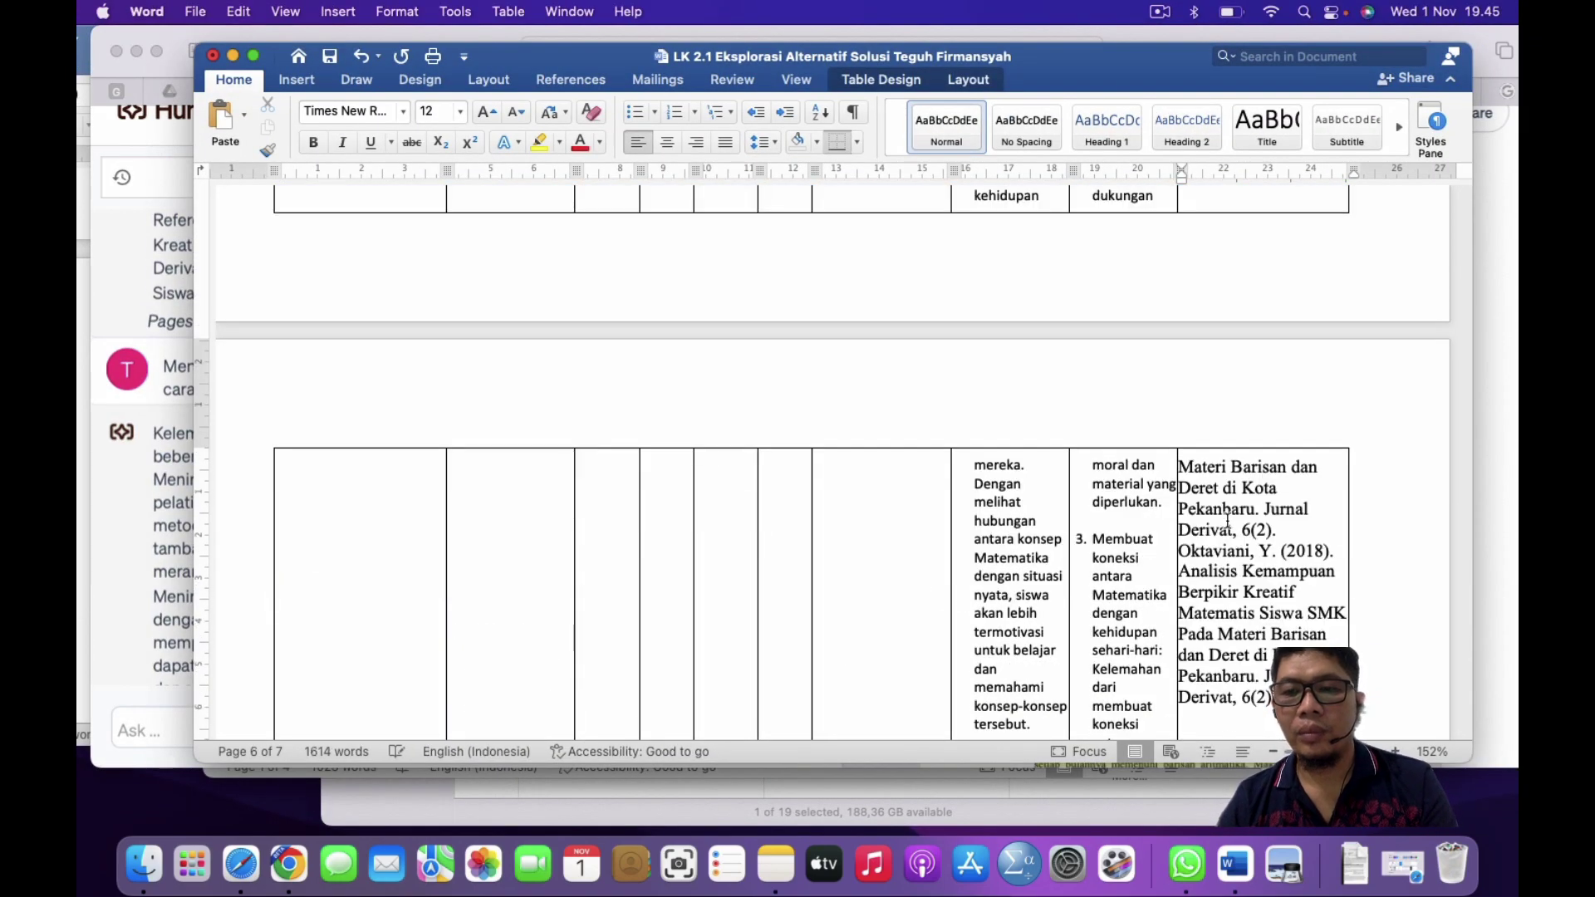
{"action": "scroll", "coordinate": [1228, 521], "scroll_direction": "up", "scroll_amount": 5}
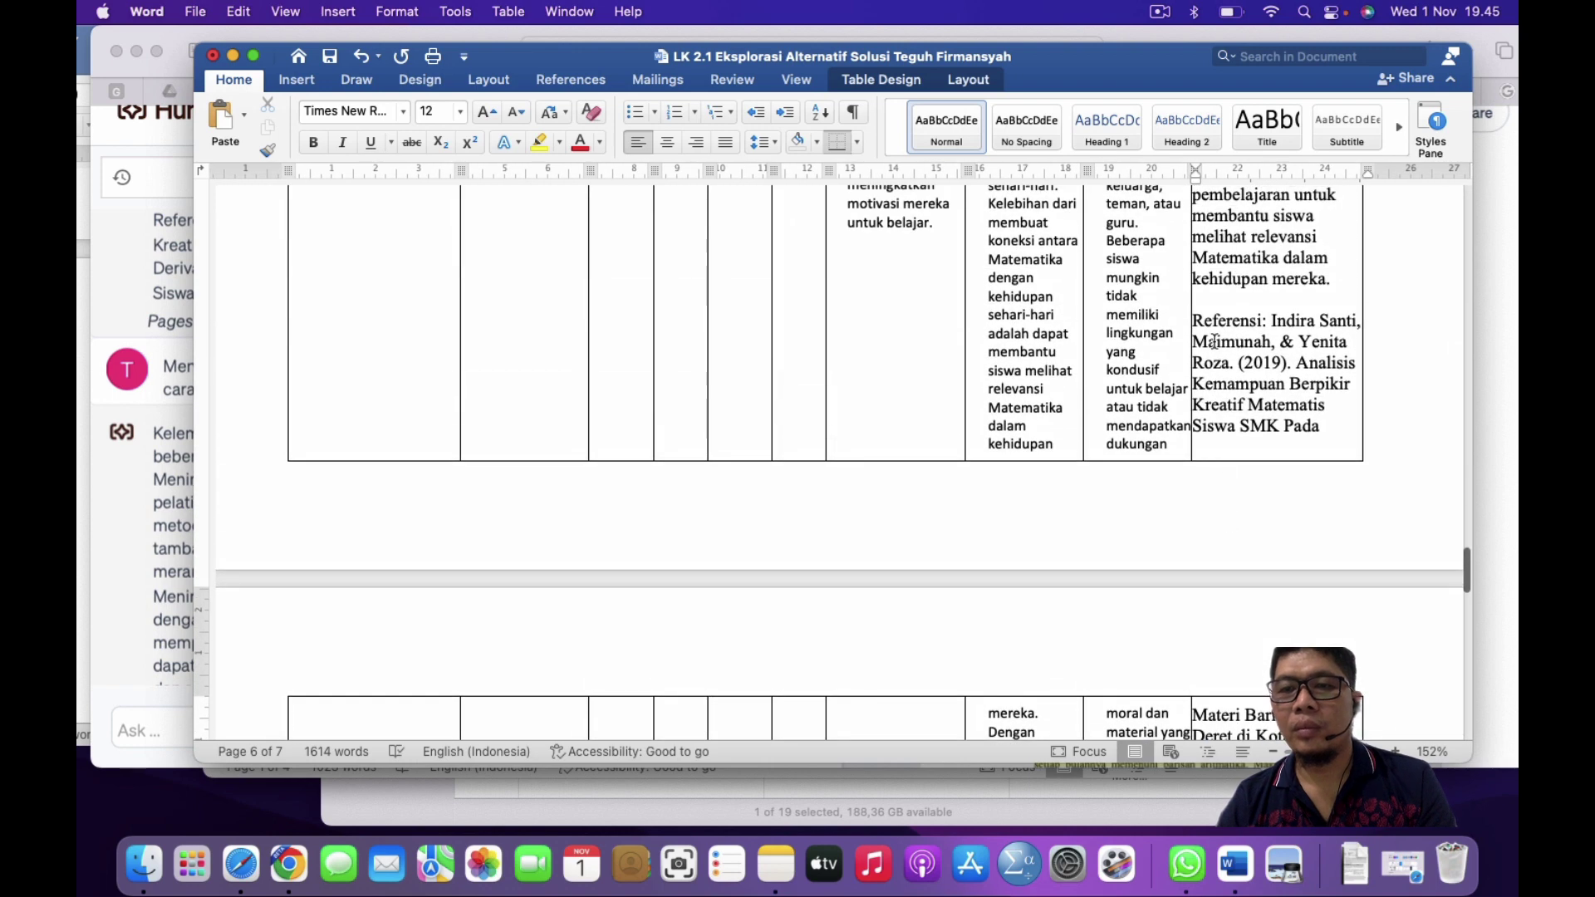
{"action": "left_click_drag", "start_coordinate": [1197, 320], "coordinate": [1218, 509]}
{"action": "key", "text": "BackSpace"}
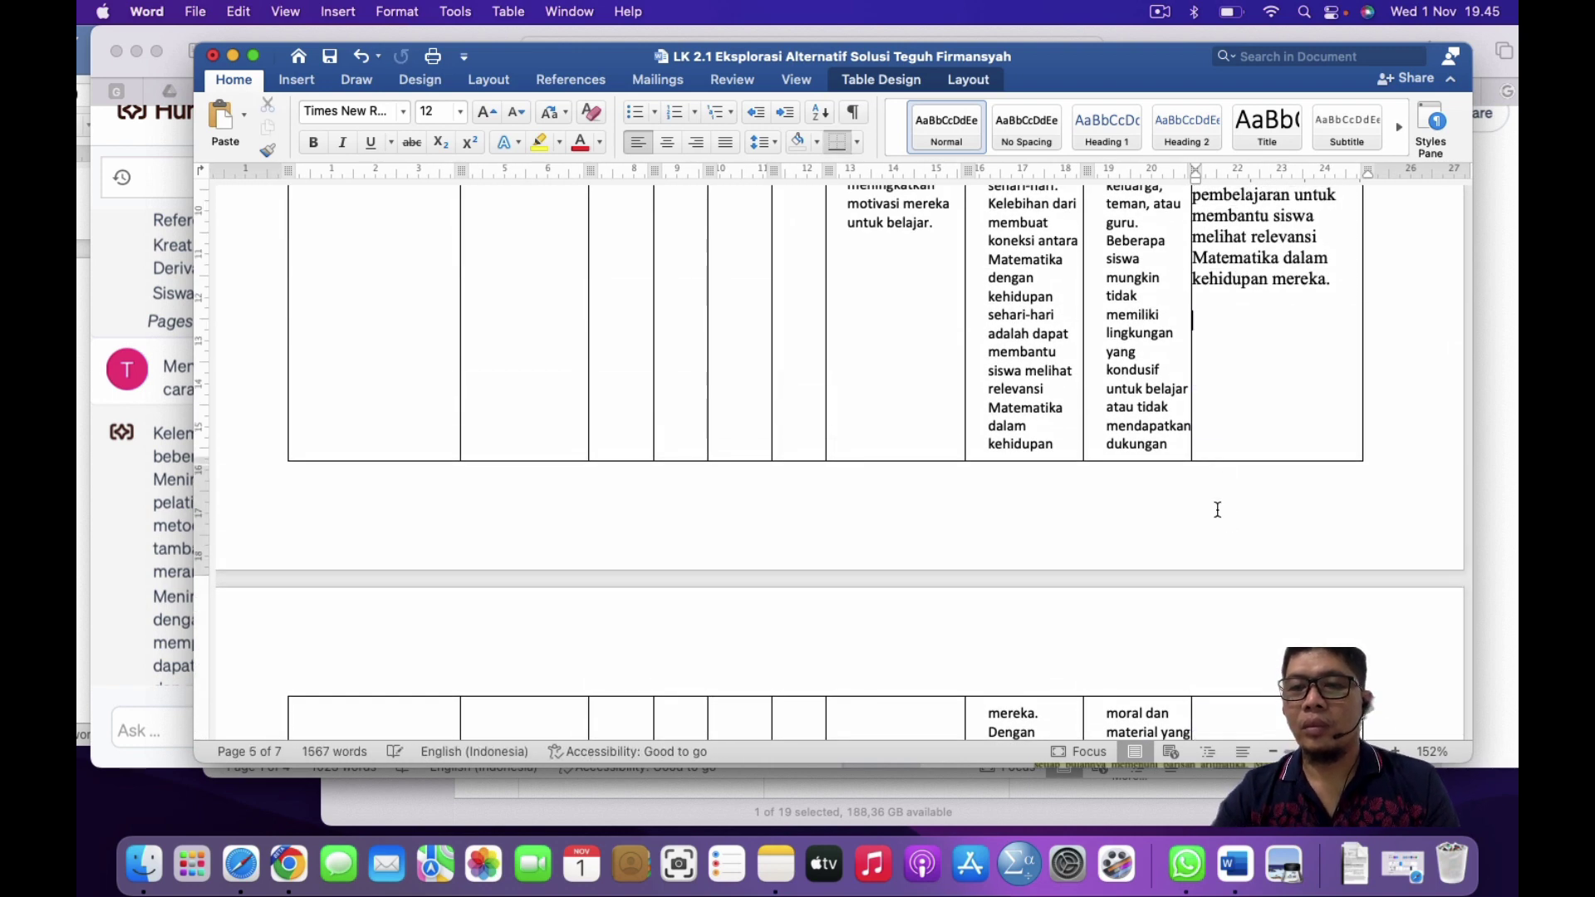
{"action": "scroll", "coordinate": [831, 415], "scroll_direction": "up", "scroll_amount": 4}
{"action": "scroll", "coordinate": [1262, 394], "scroll_direction": "up", "scroll_amount": 15}
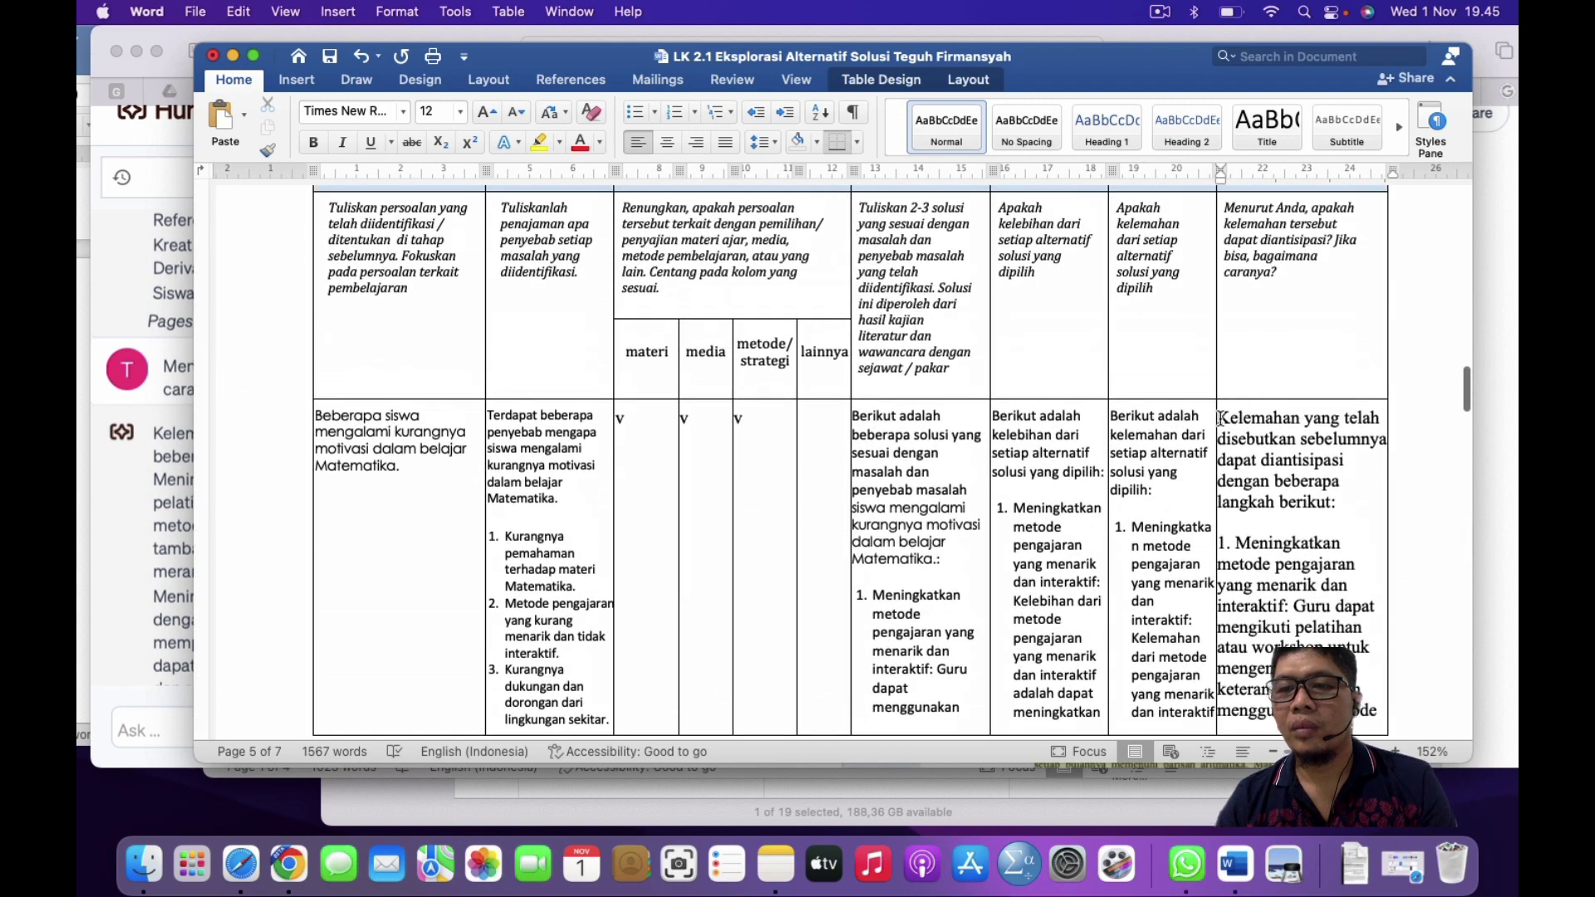
Step: Set the Mitigasi cell text to Calibri, size 10
{"action": "left_click_drag", "start_coordinate": [1220, 419], "coordinate": [1363, 723]}
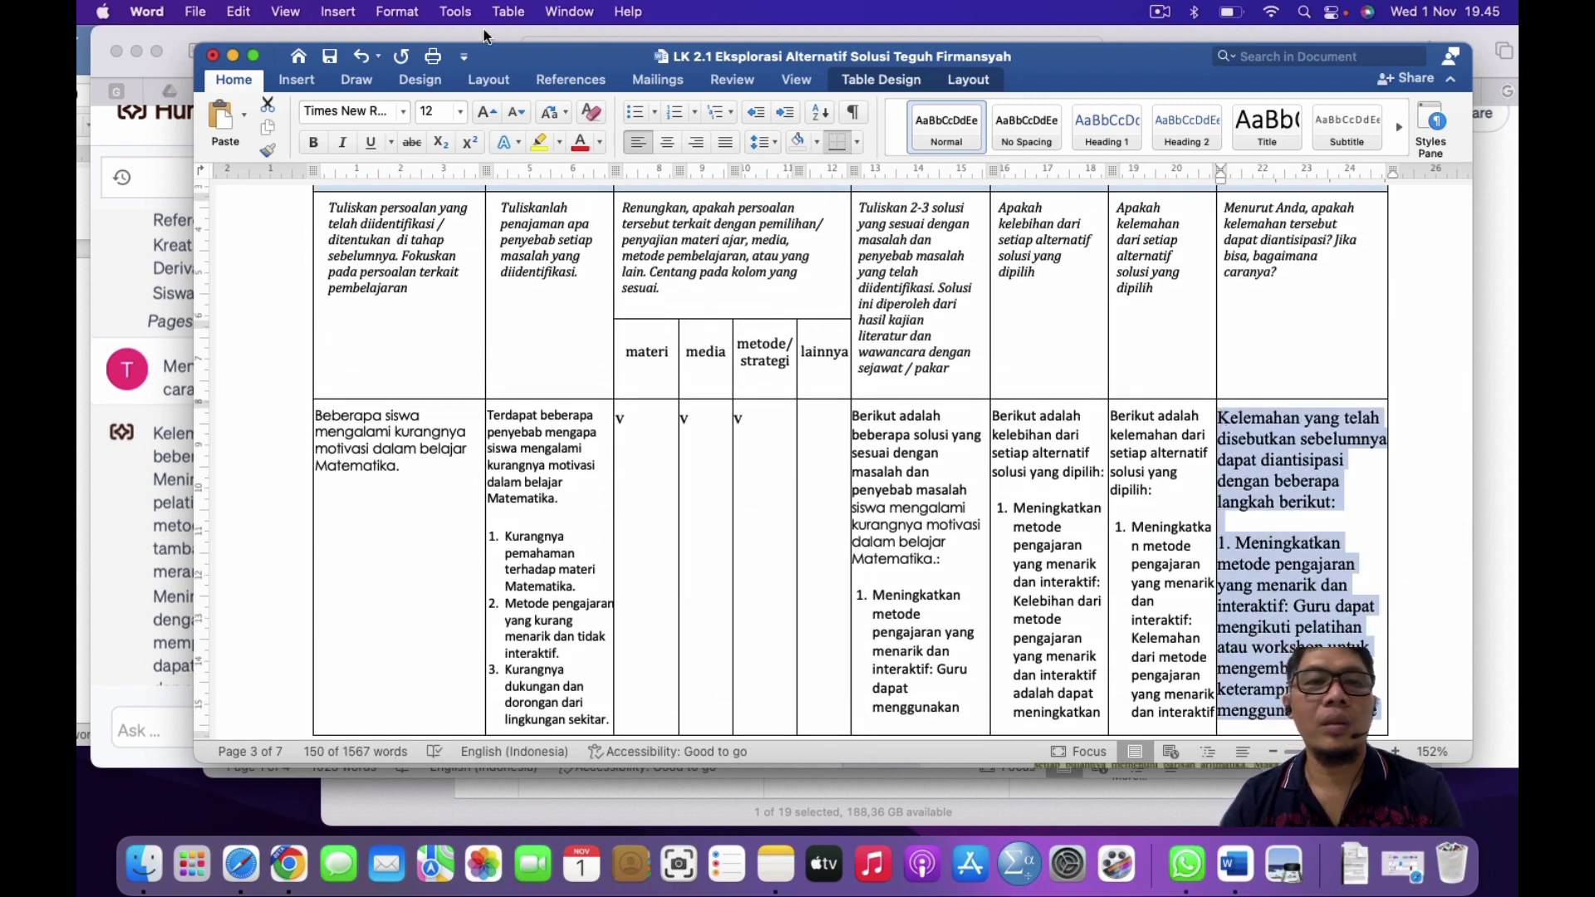
{"action": "left_click", "coordinate": [373, 113]}
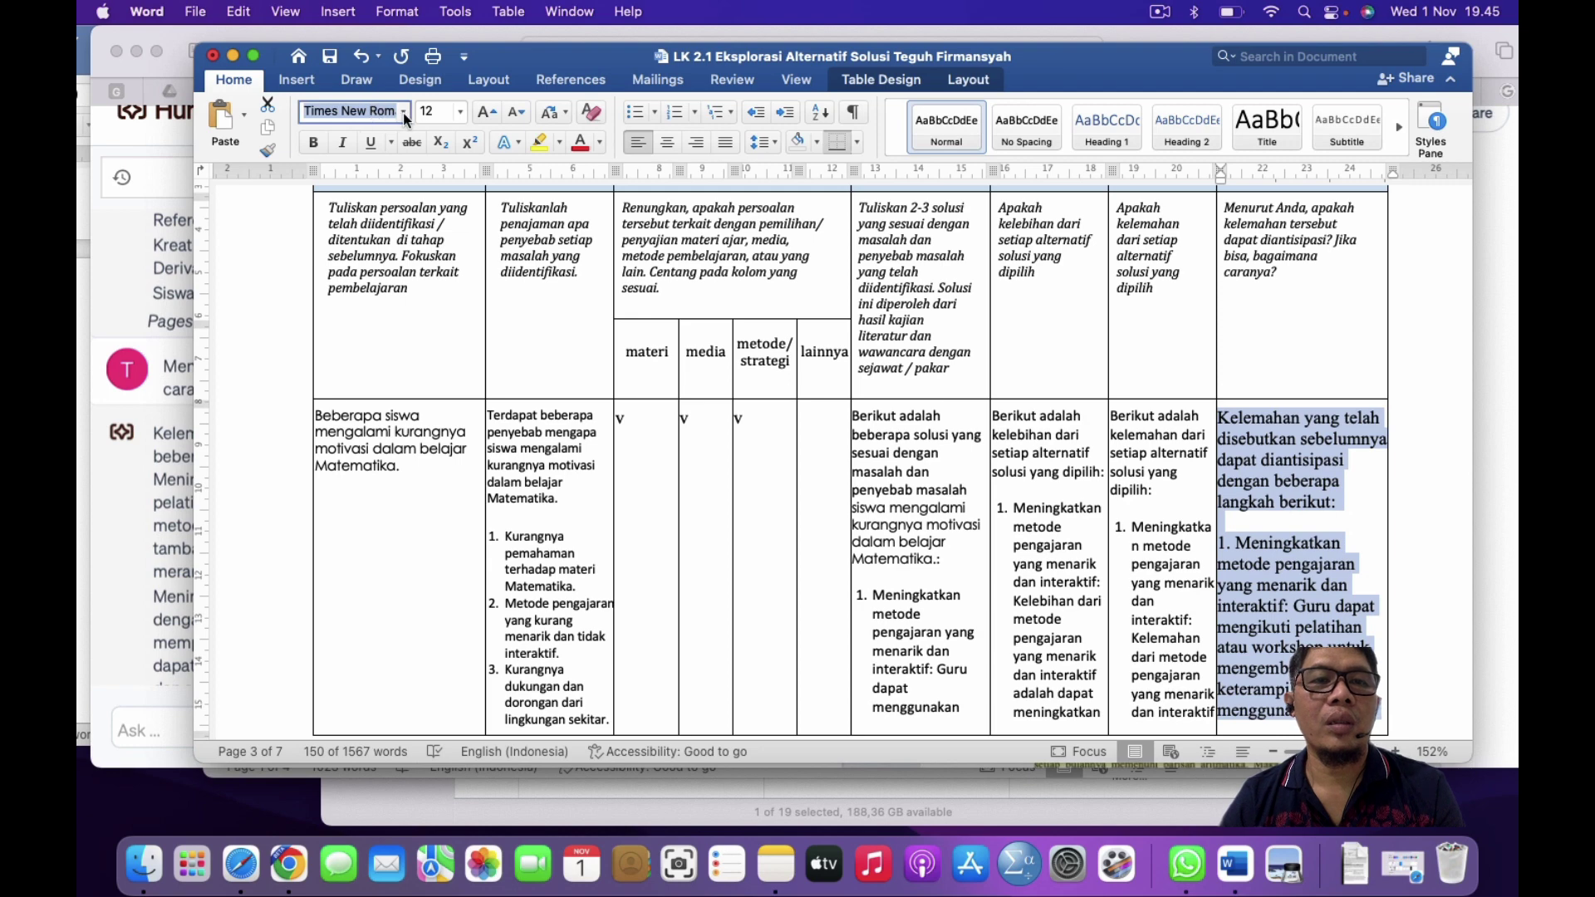
{"action": "left_click", "coordinate": [404, 113]}
{"action": "left_click", "coordinate": [415, 226]}
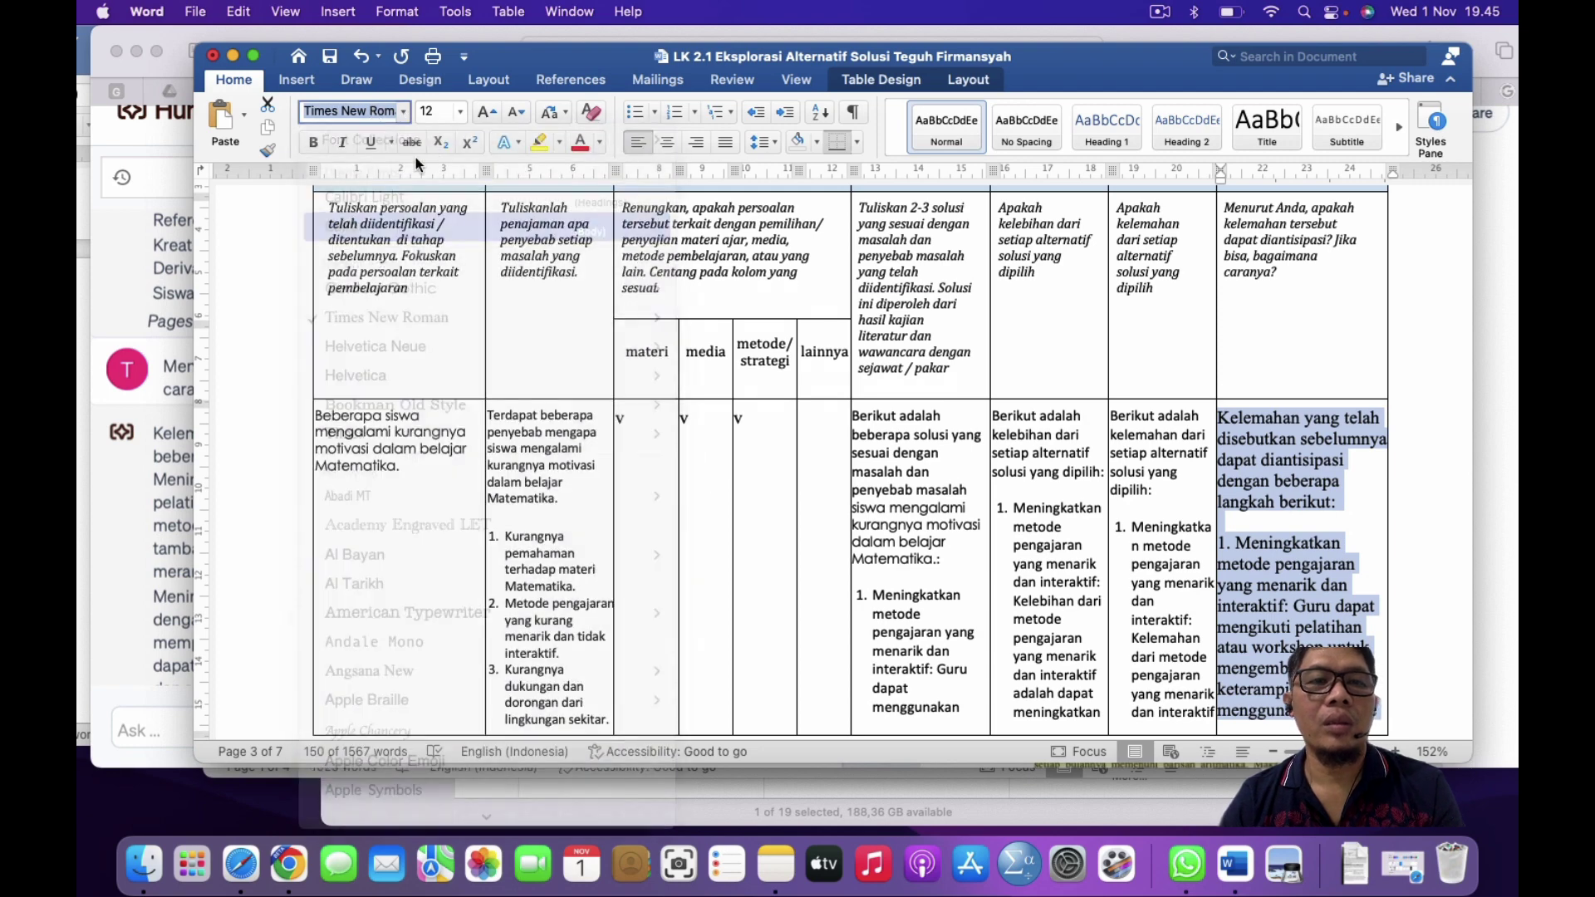
{"action": "left_click", "coordinate": [459, 112]}
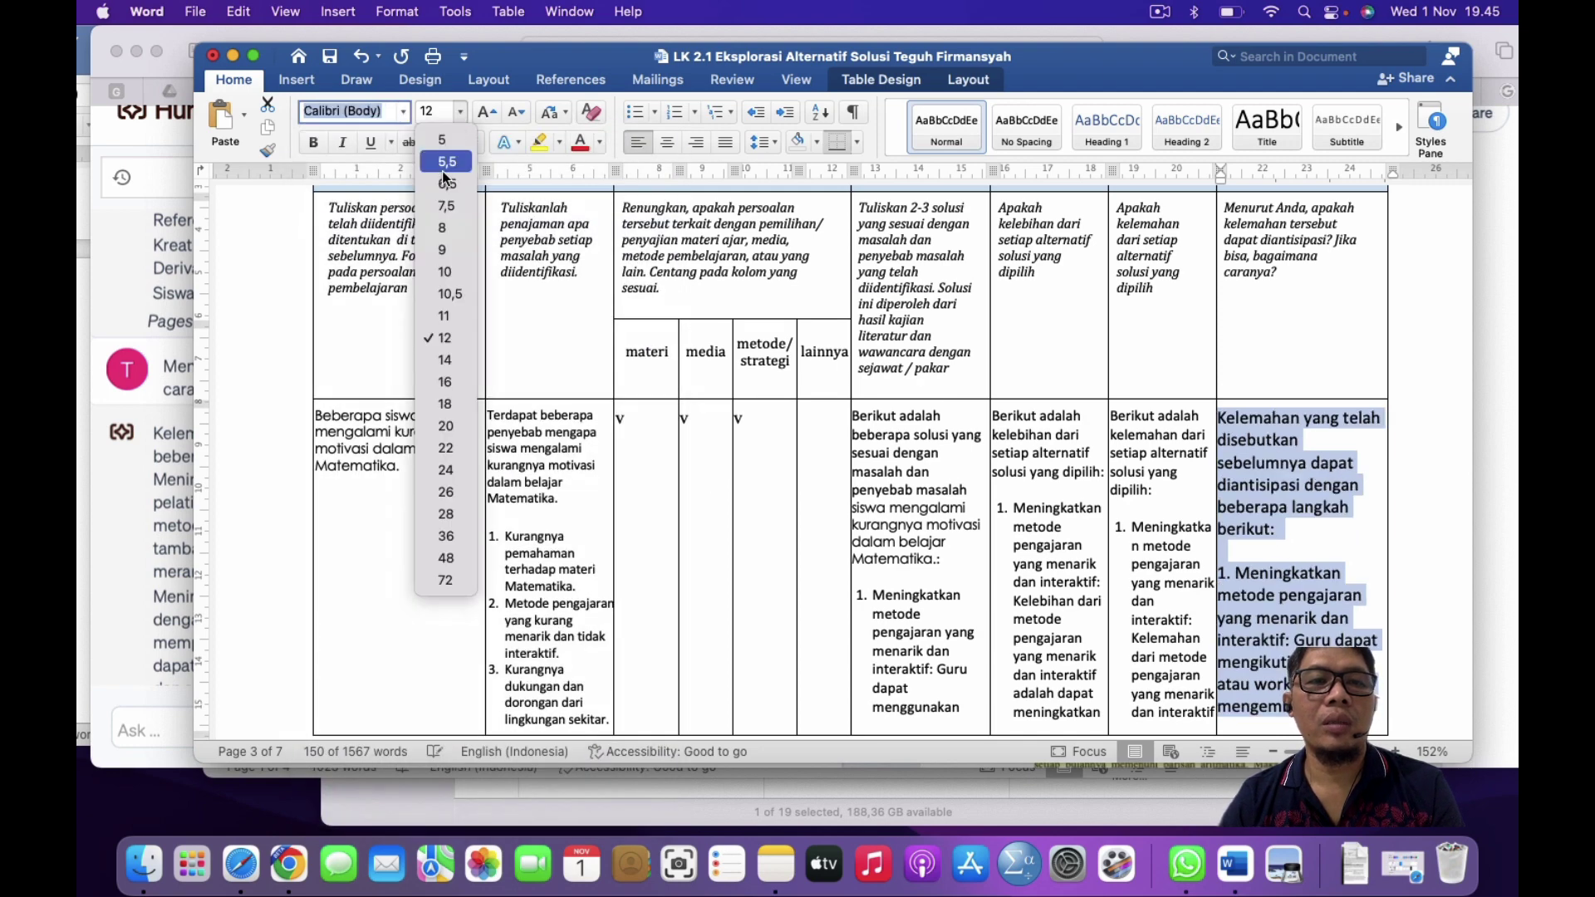
{"action": "left_click", "coordinate": [446, 273]}
{"action": "left_click", "coordinate": [1248, 510]}
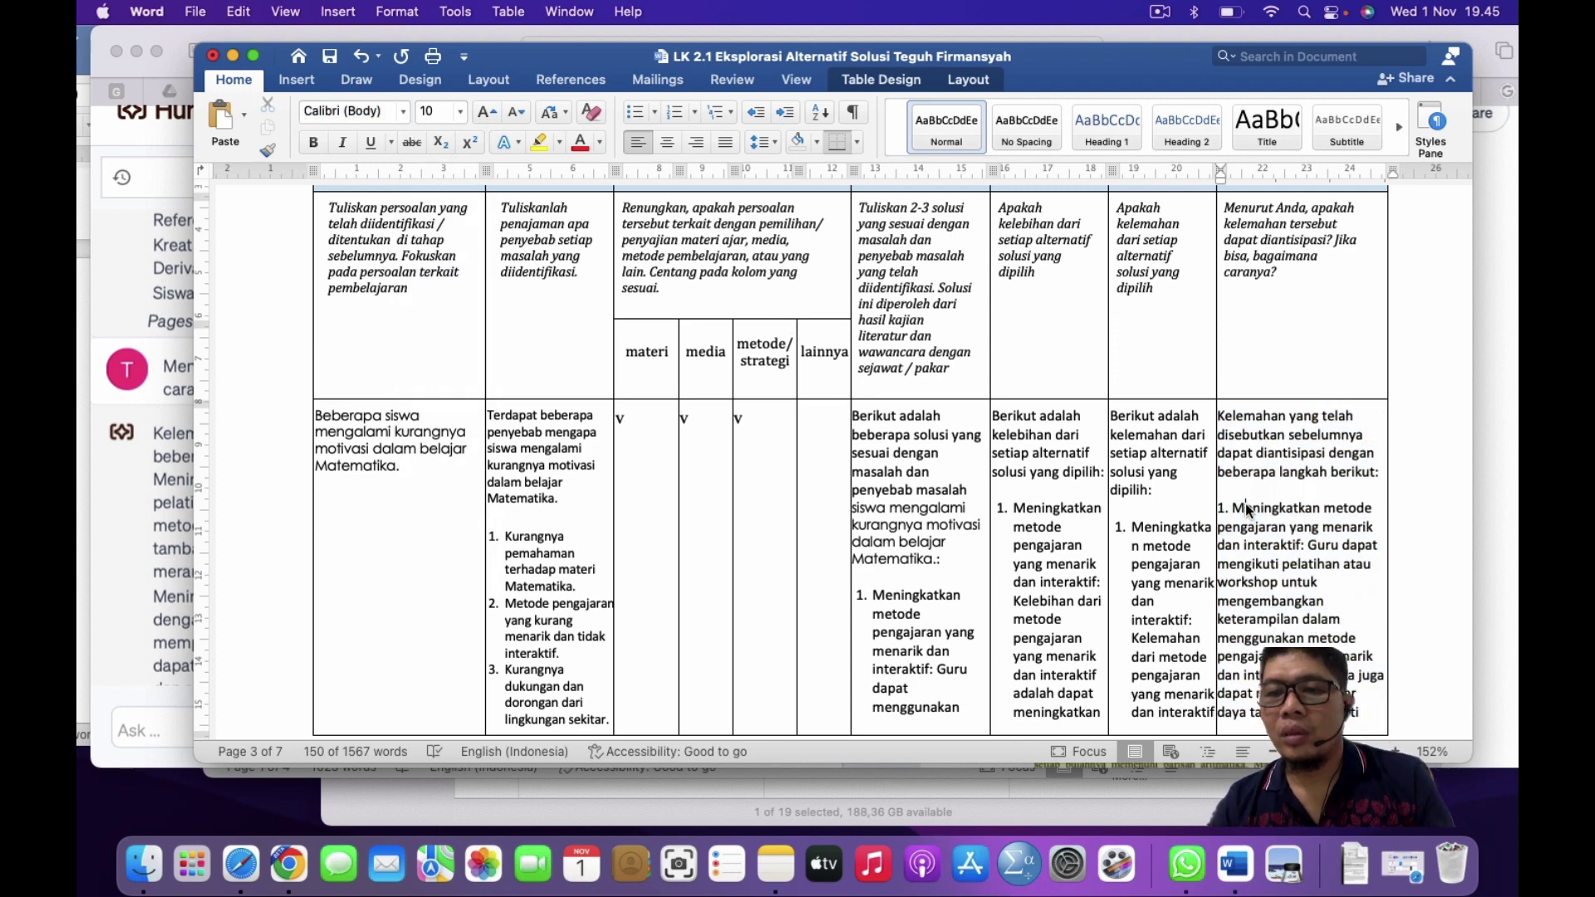
Step: Make the mitigation steps a numbered list and shift its indent left
{"action": "scroll", "coordinate": [1248, 507], "scroll_direction": "down", "scroll_amount": 10}
{"action": "scroll", "coordinate": [1247, 505], "scroll_direction": "down", "scroll_amount": 5}
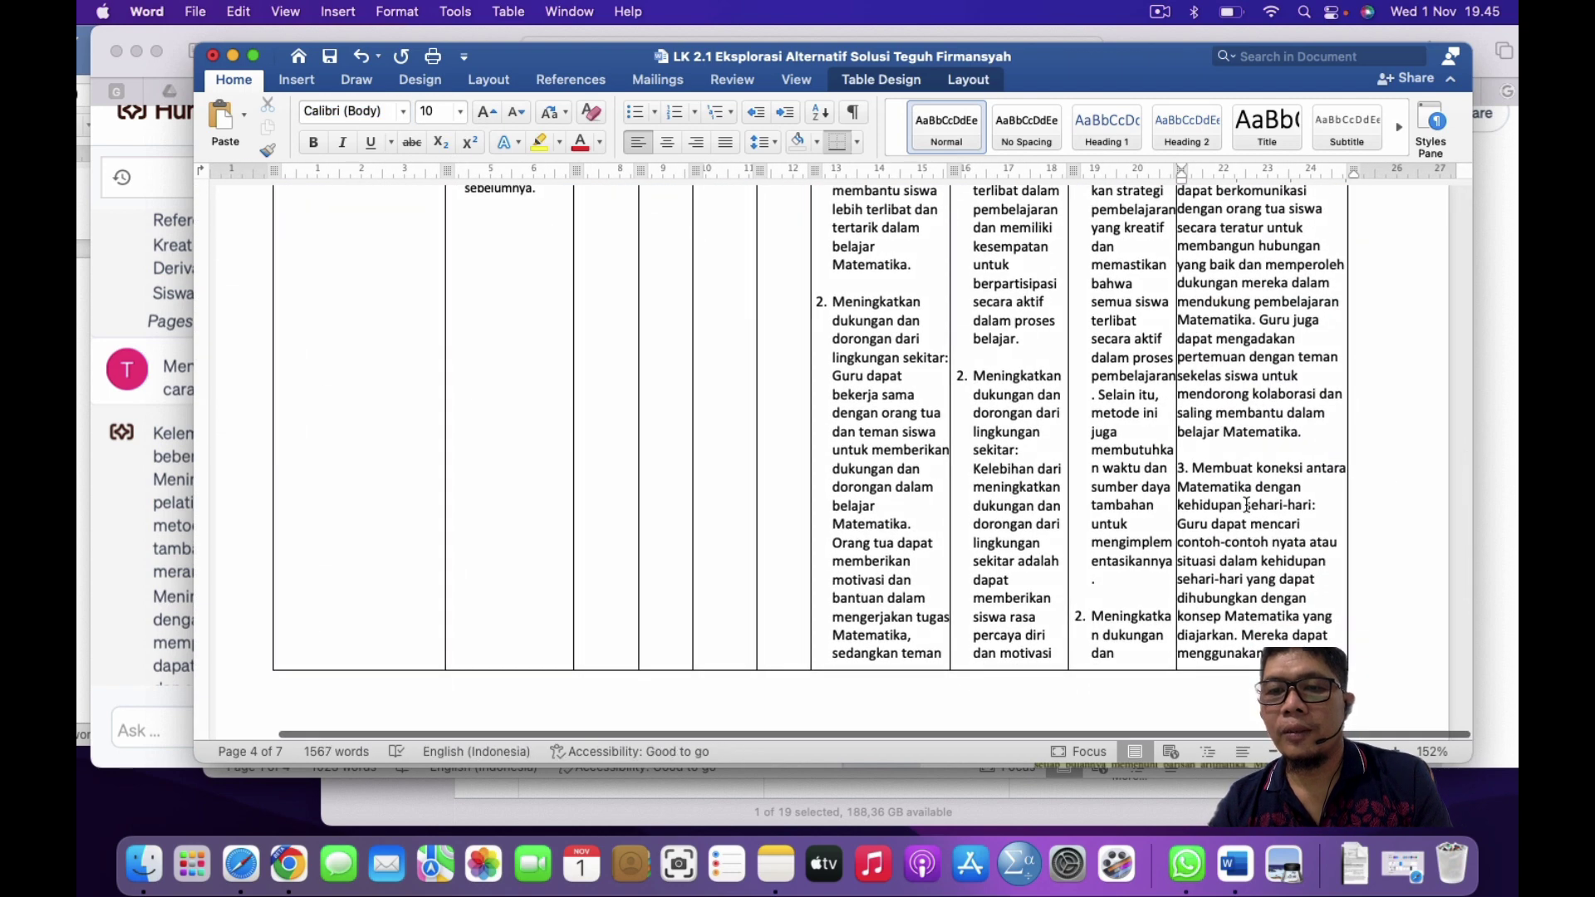
{"action": "triple_click", "coordinate": [1246, 504]}
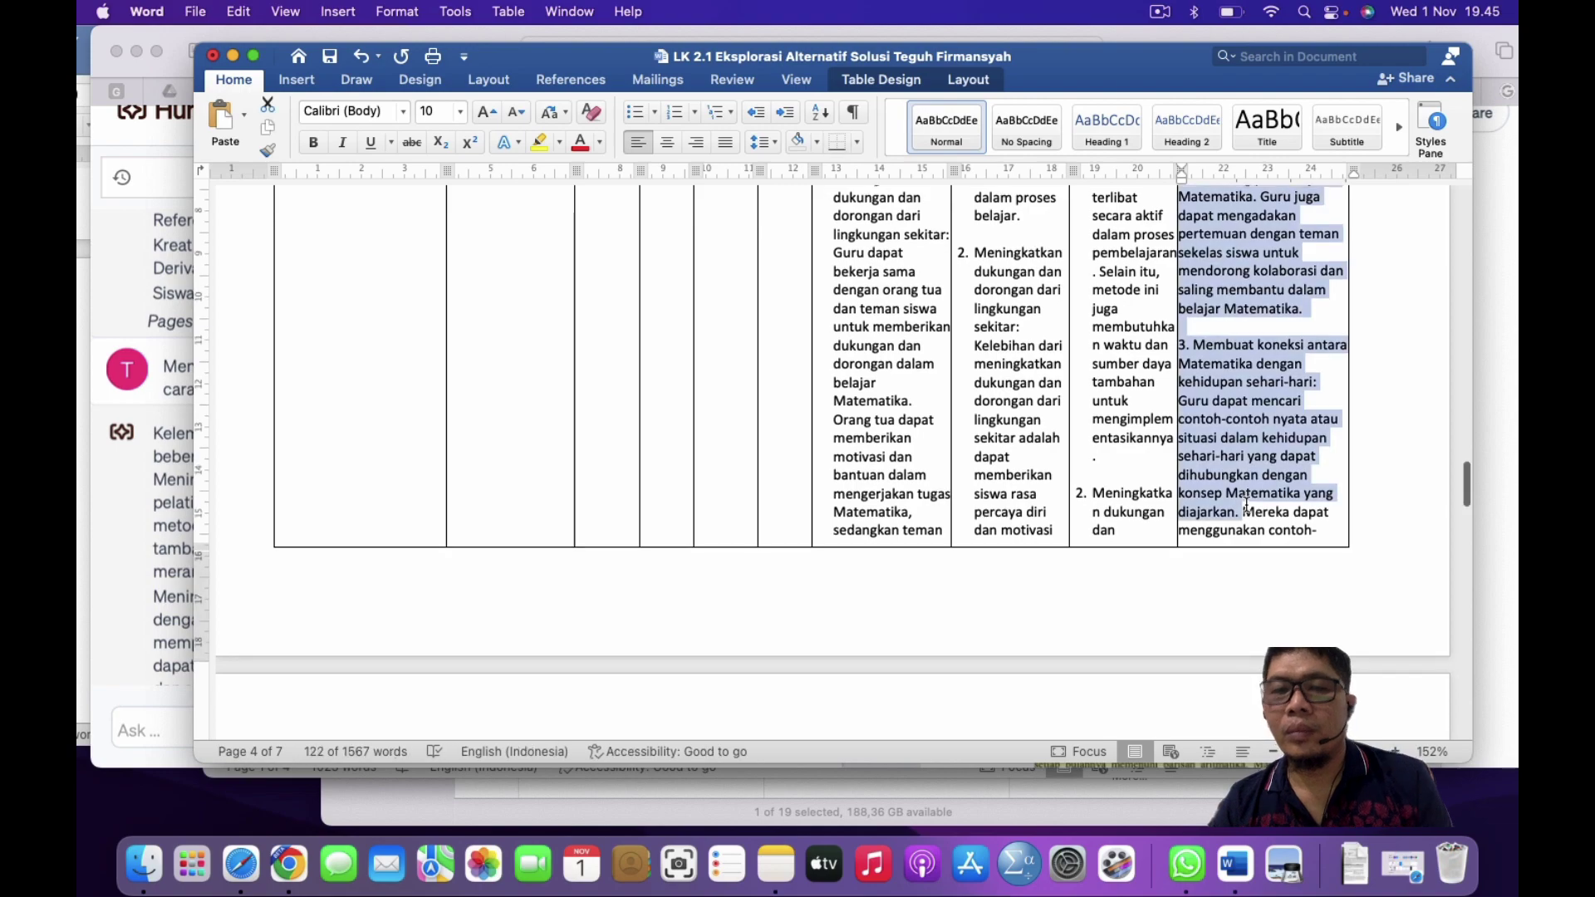
{"action": "scroll", "coordinate": [1245, 503], "scroll_direction": "up", "scroll_amount": 15}
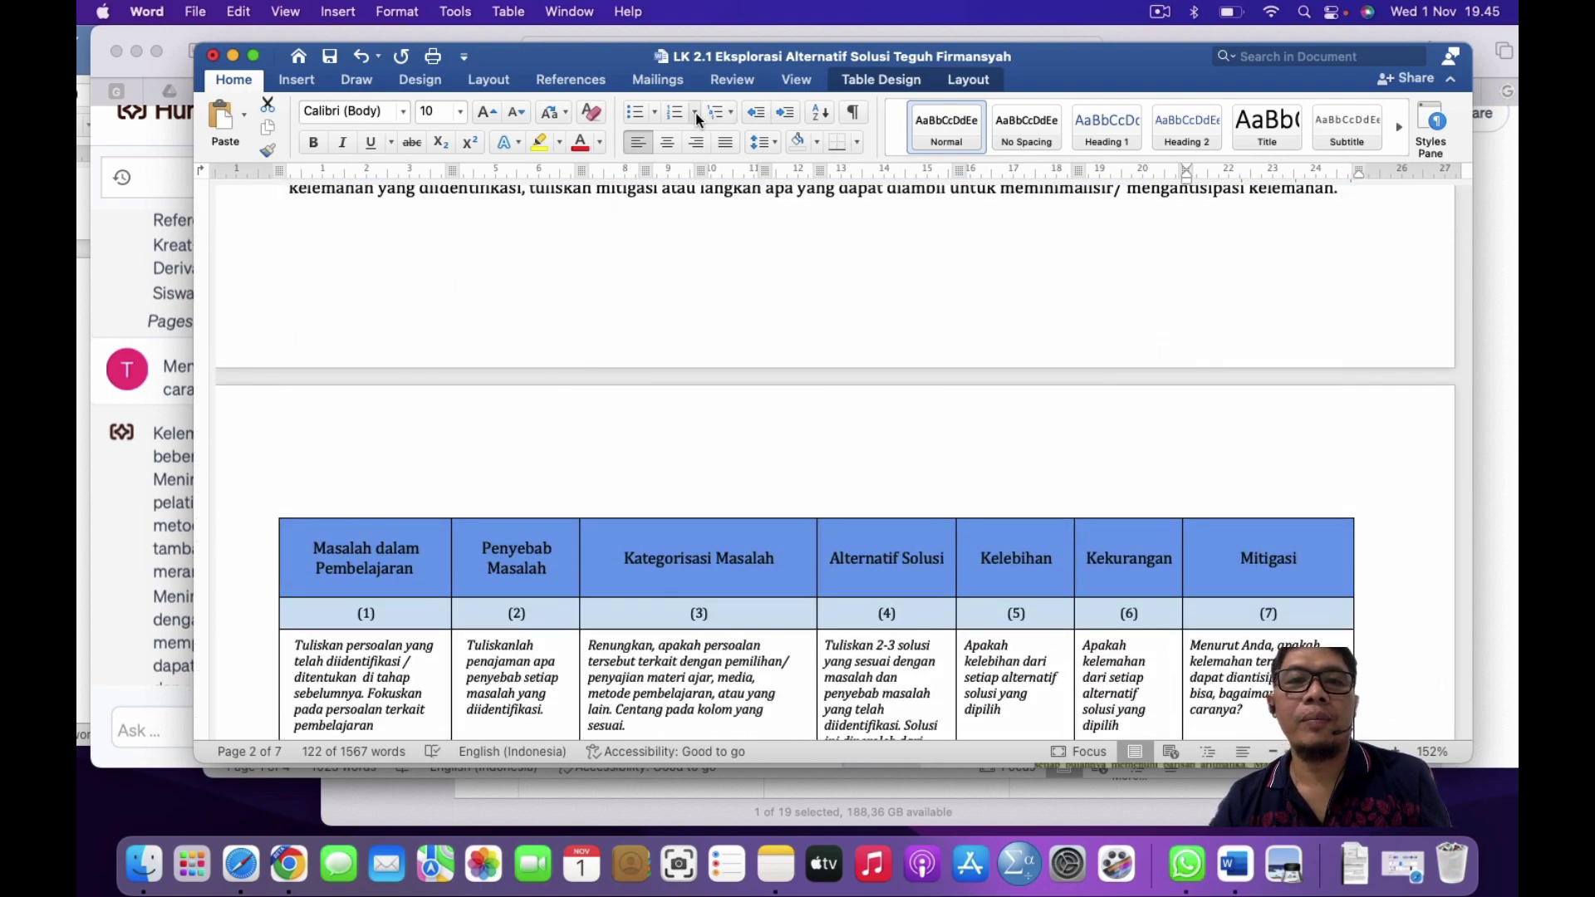
{"action": "left_click", "coordinate": [673, 113]}
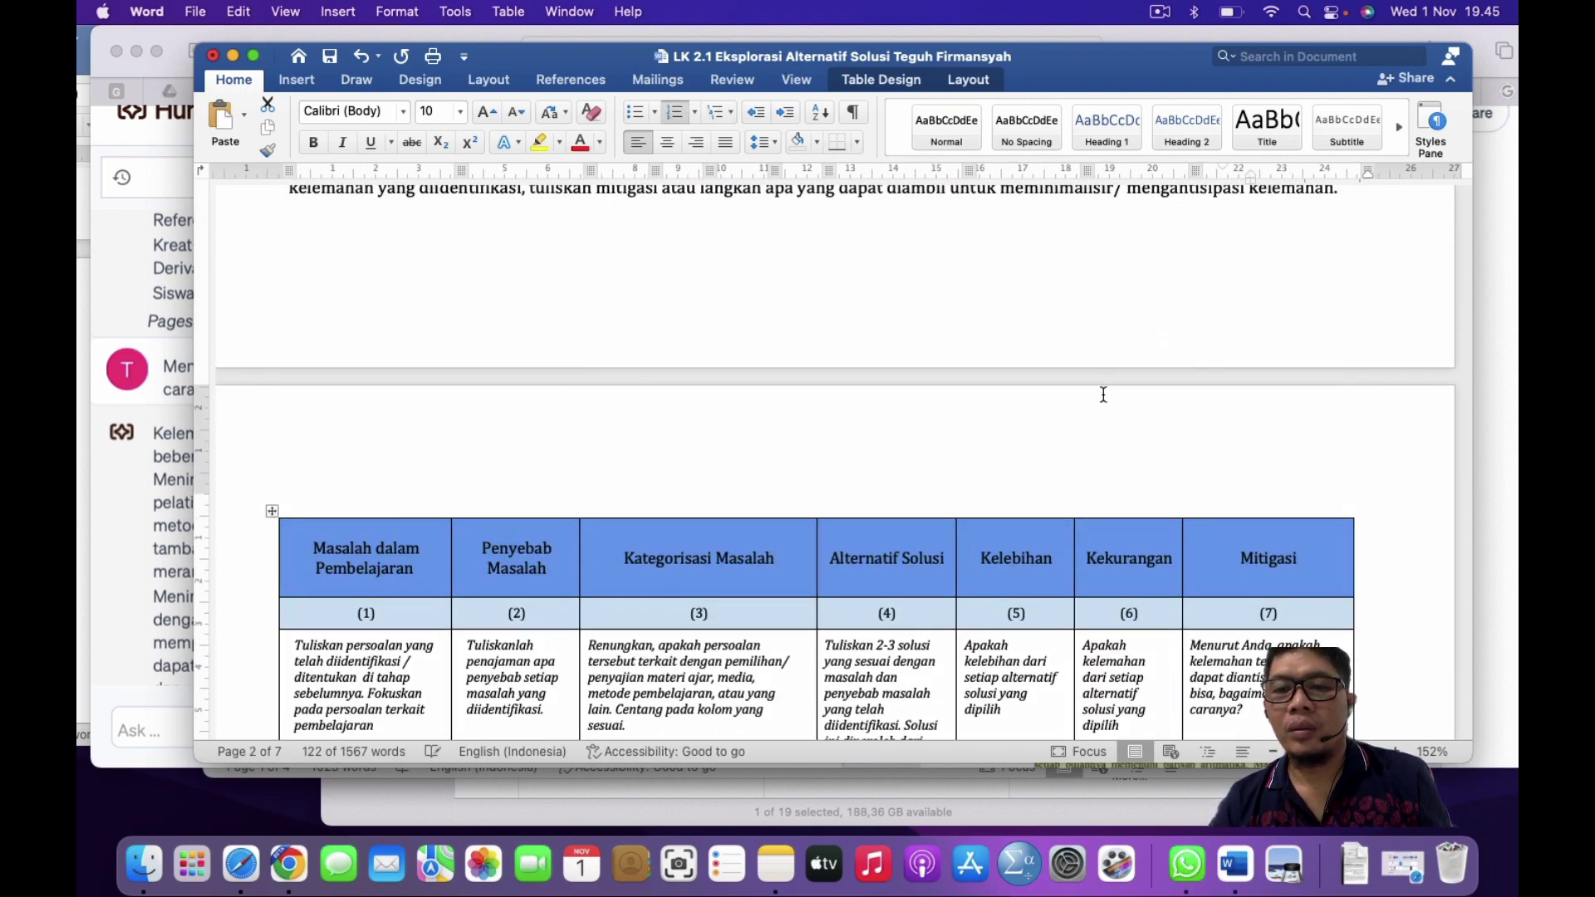
{"action": "scroll", "coordinate": [1104, 395], "scroll_direction": "down", "scroll_amount": 15}
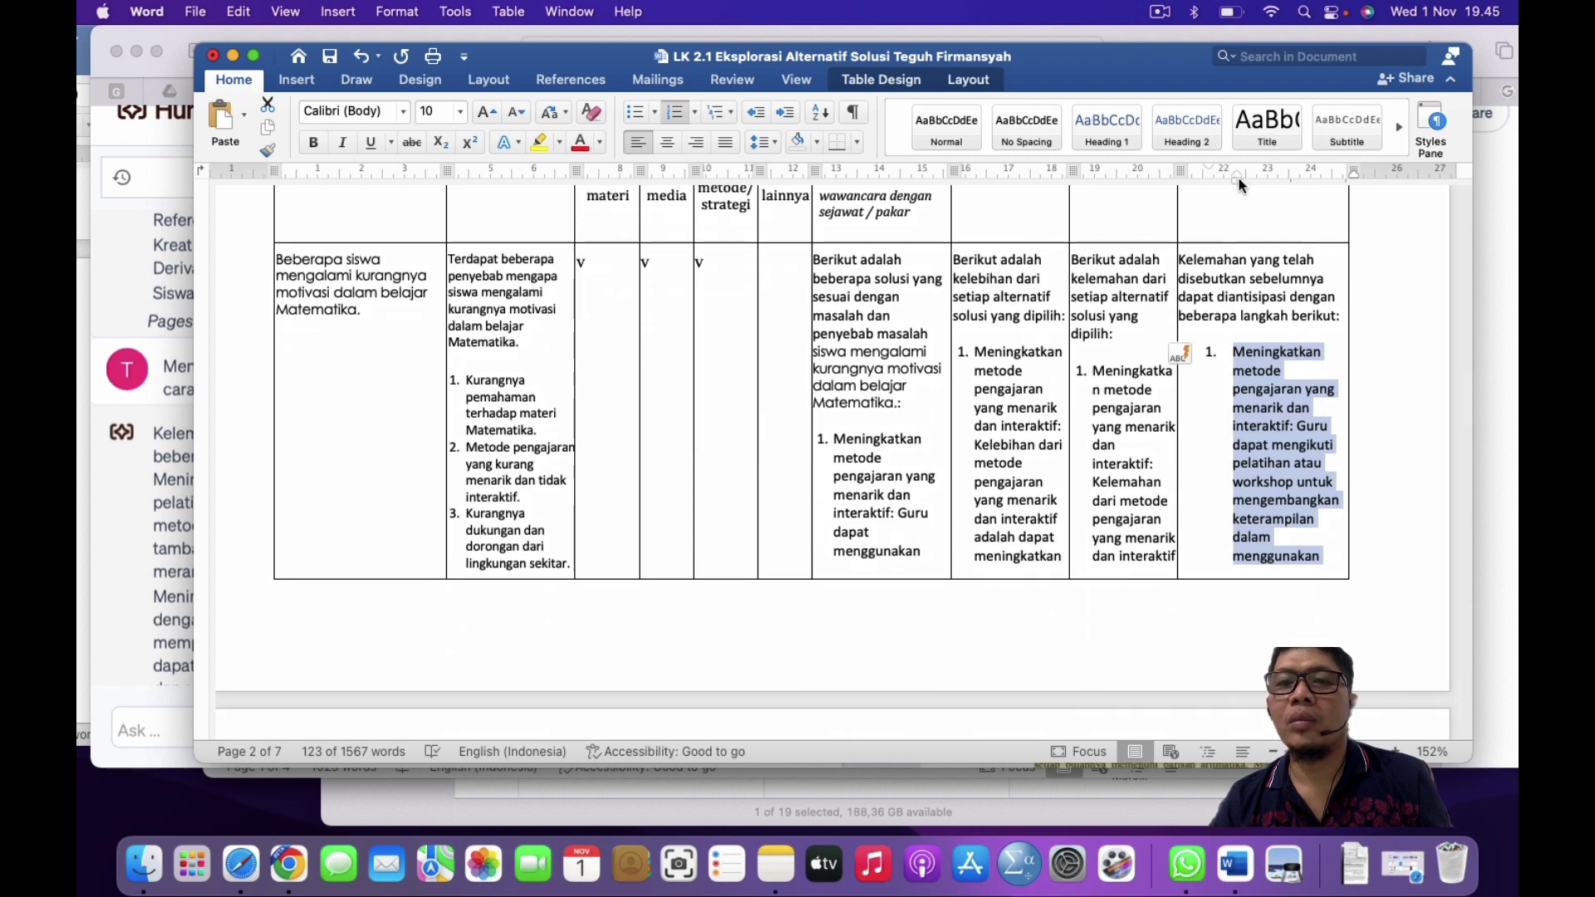
{"action": "left_click_drag", "start_coordinate": [1238, 174], "coordinate": [1214, 179]}
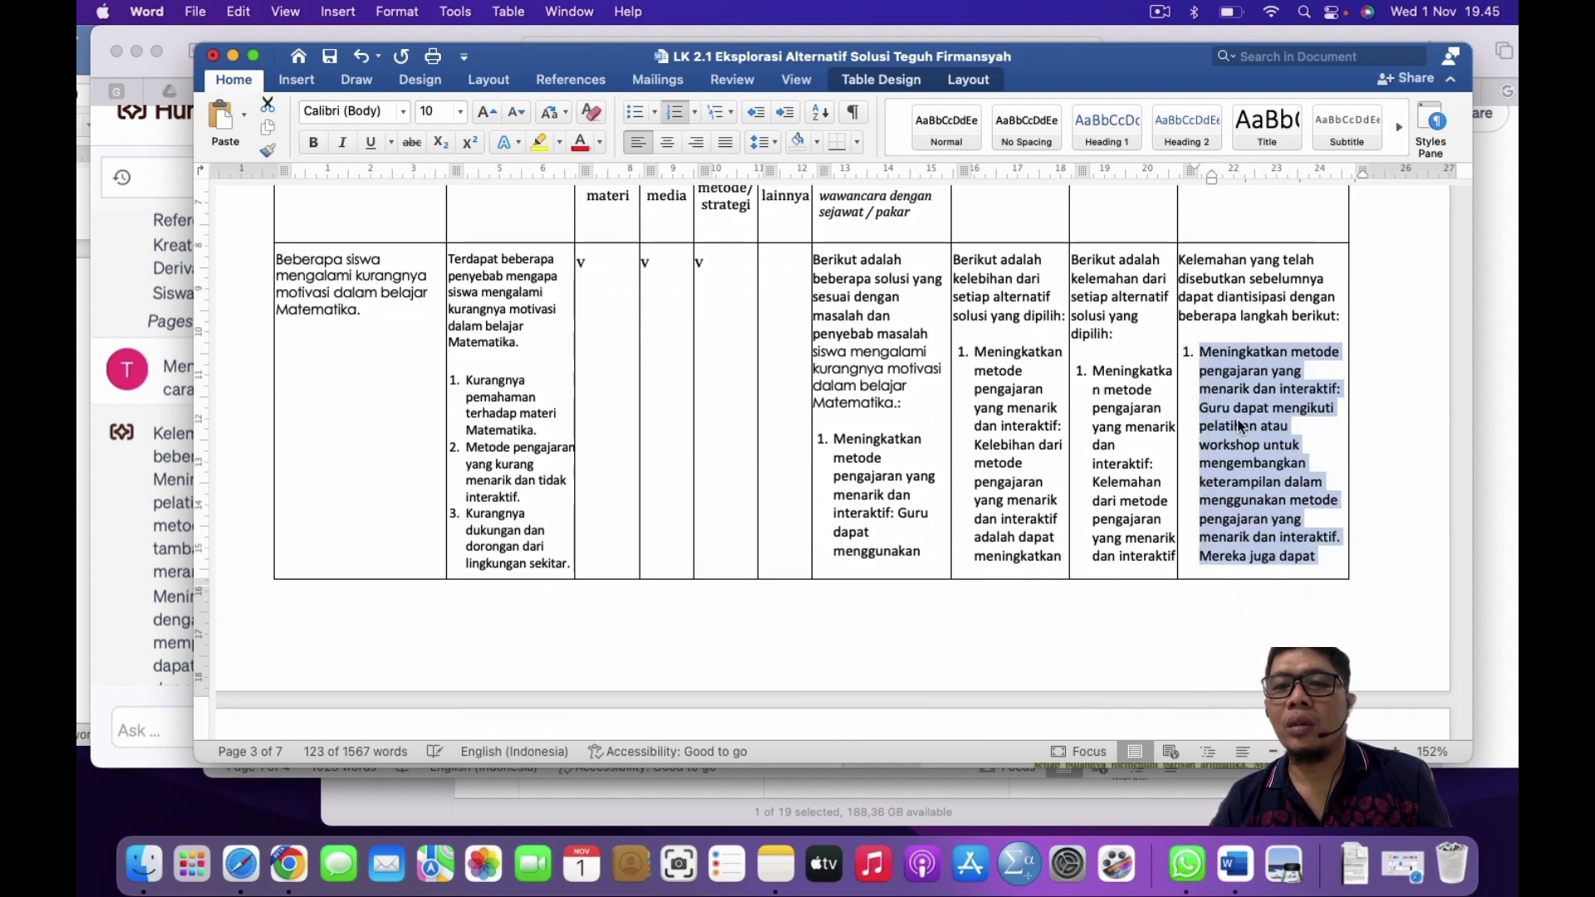
{"action": "left_click", "coordinate": [1238, 422]}
{"action": "scroll", "coordinate": [1239, 422], "scroll_direction": "up", "scroll_amount": 3}
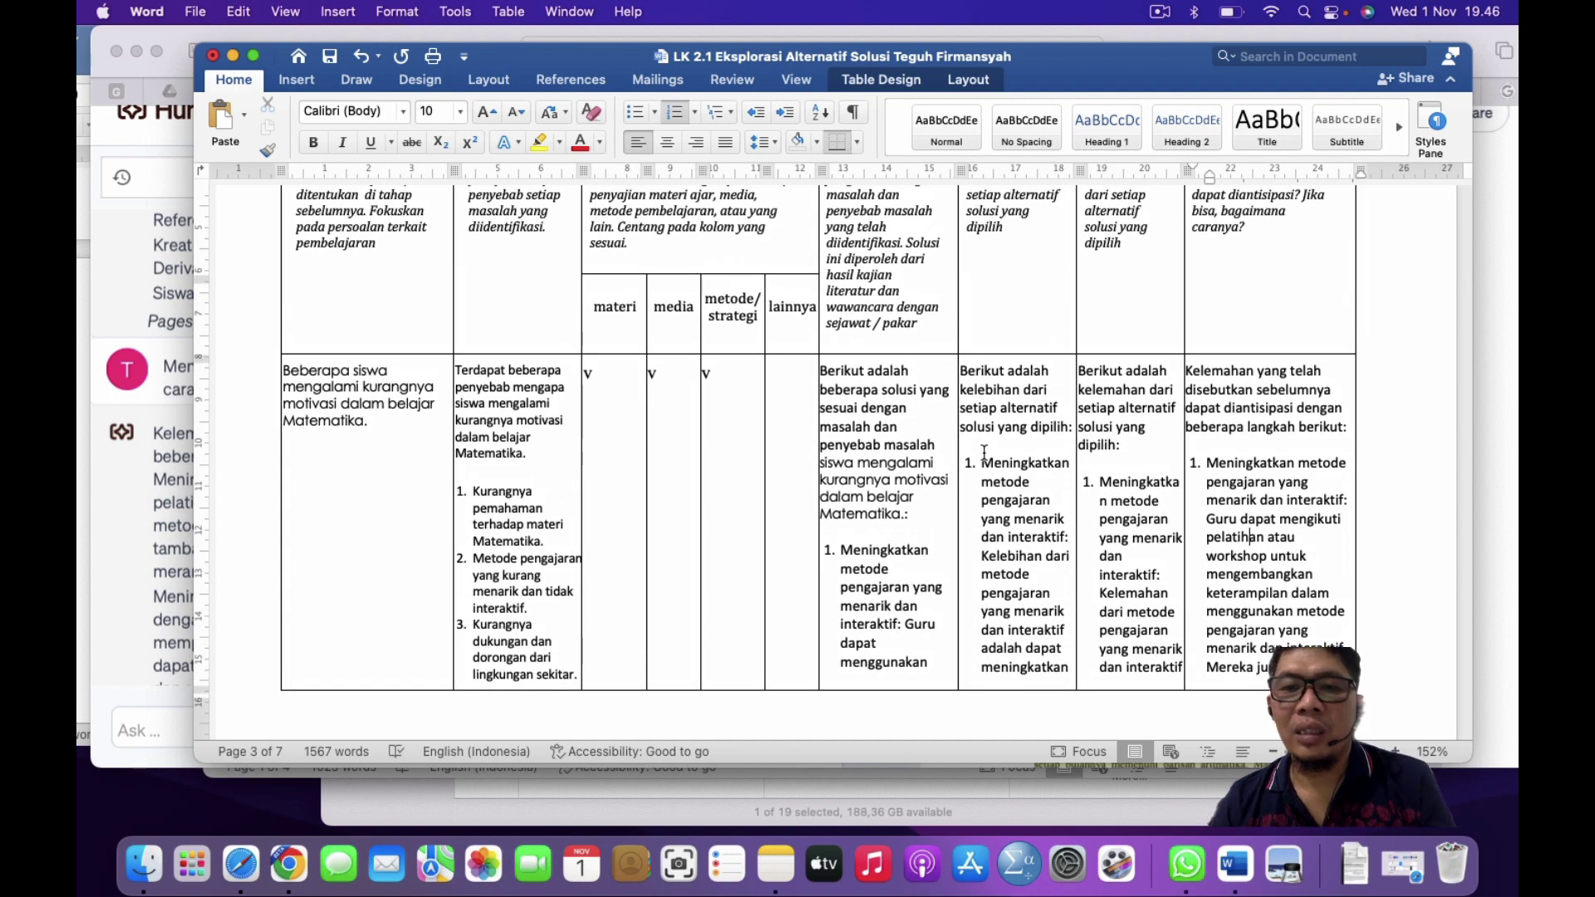
{"action": "scroll", "coordinate": [1030, 483], "scroll_direction": "down", "scroll_amount": 10}
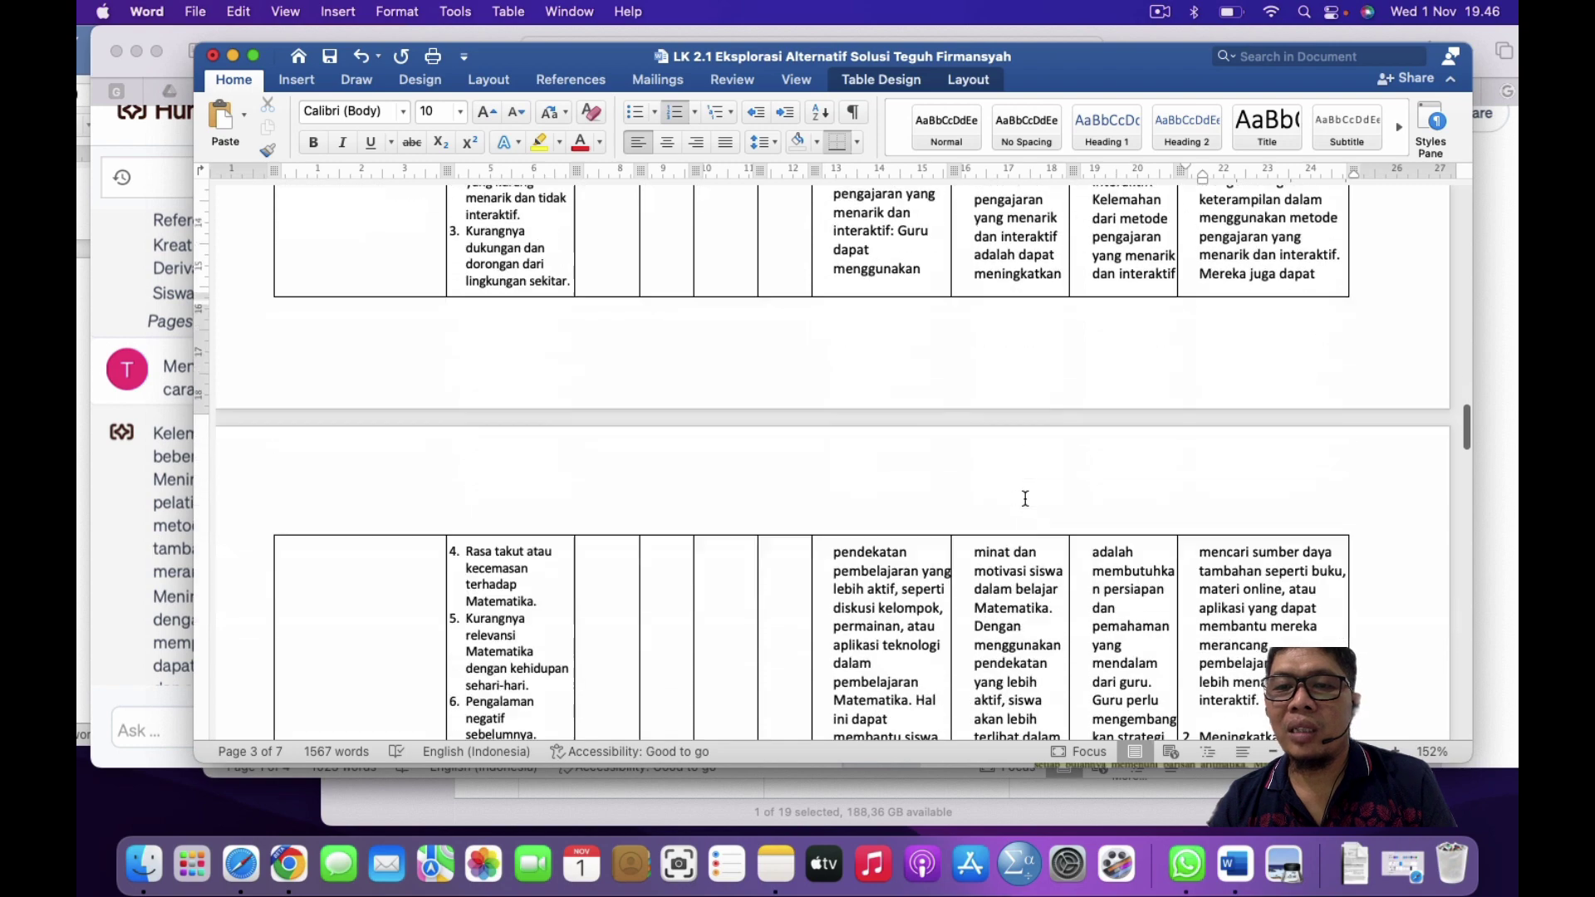
{"action": "scroll", "coordinate": [1026, 498], "scroll_direction": "down", "scroll_amount": 10}
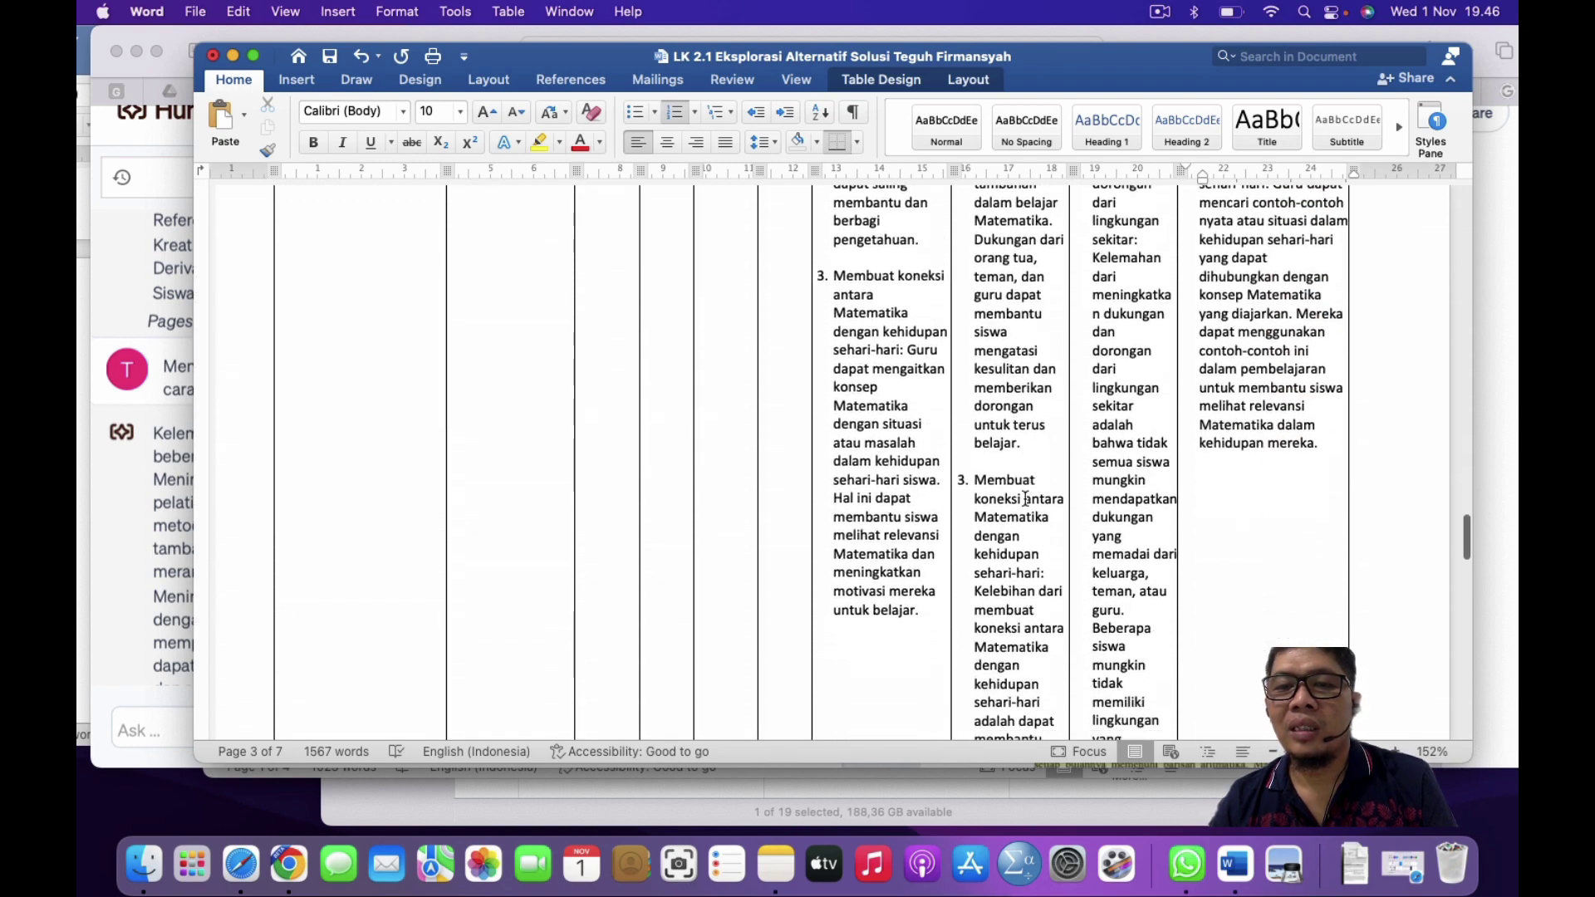
{"action": "scroll", "coordinate": [1025, 498], "scroll_direction": "down", "scroll_amount": 10}
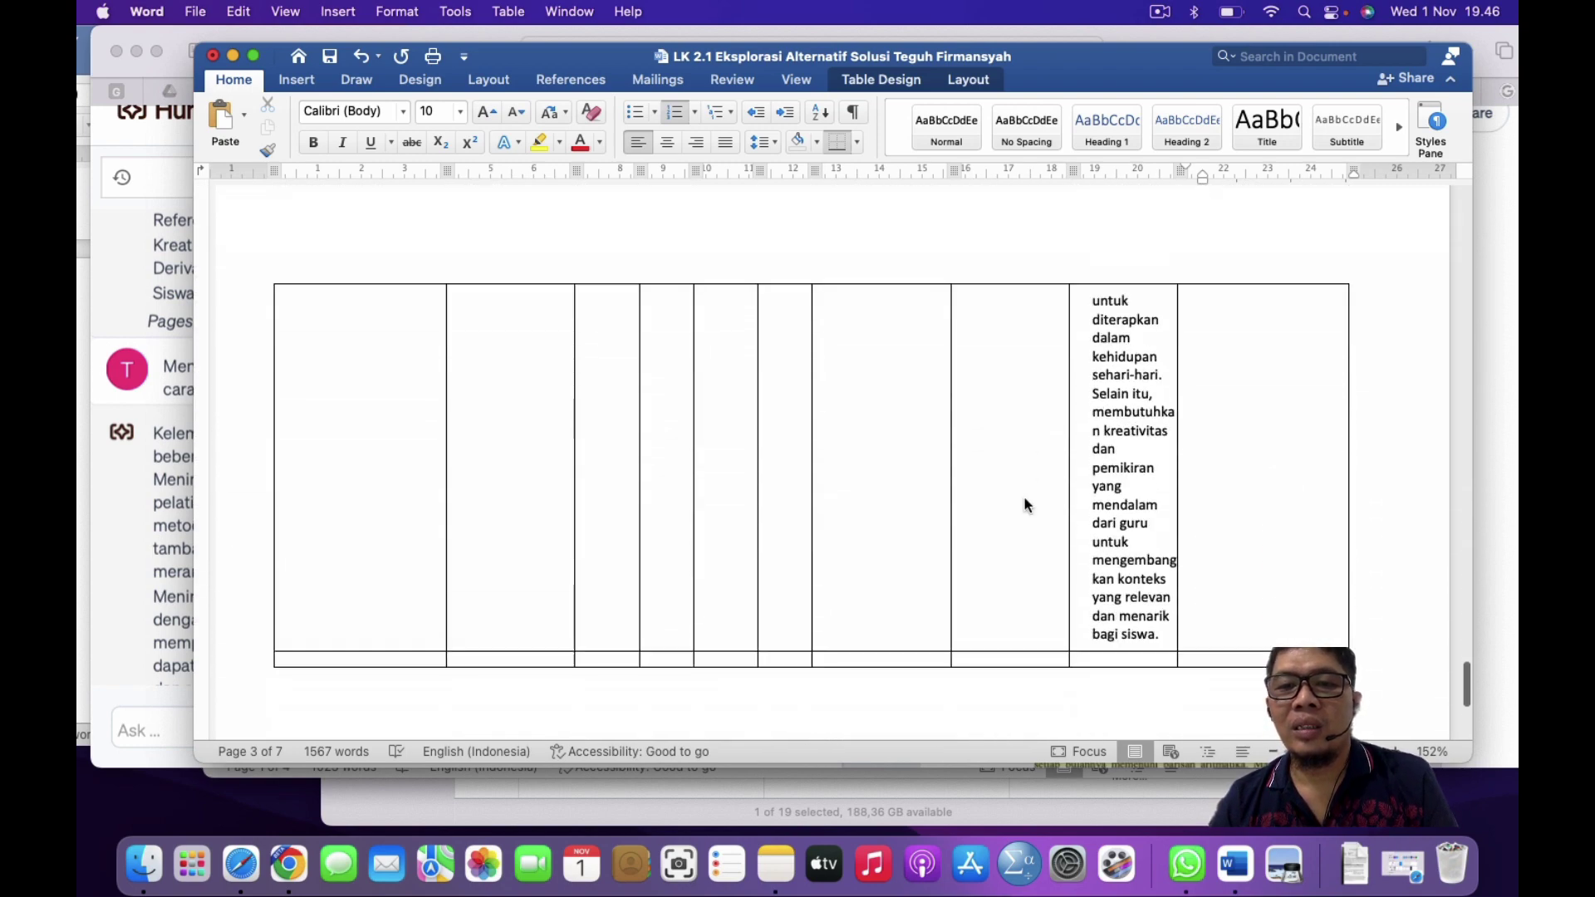
{"action": "scroll", "coordinate": [1025, 499], "scroll_direction": "up", "scroll_amount": 10}
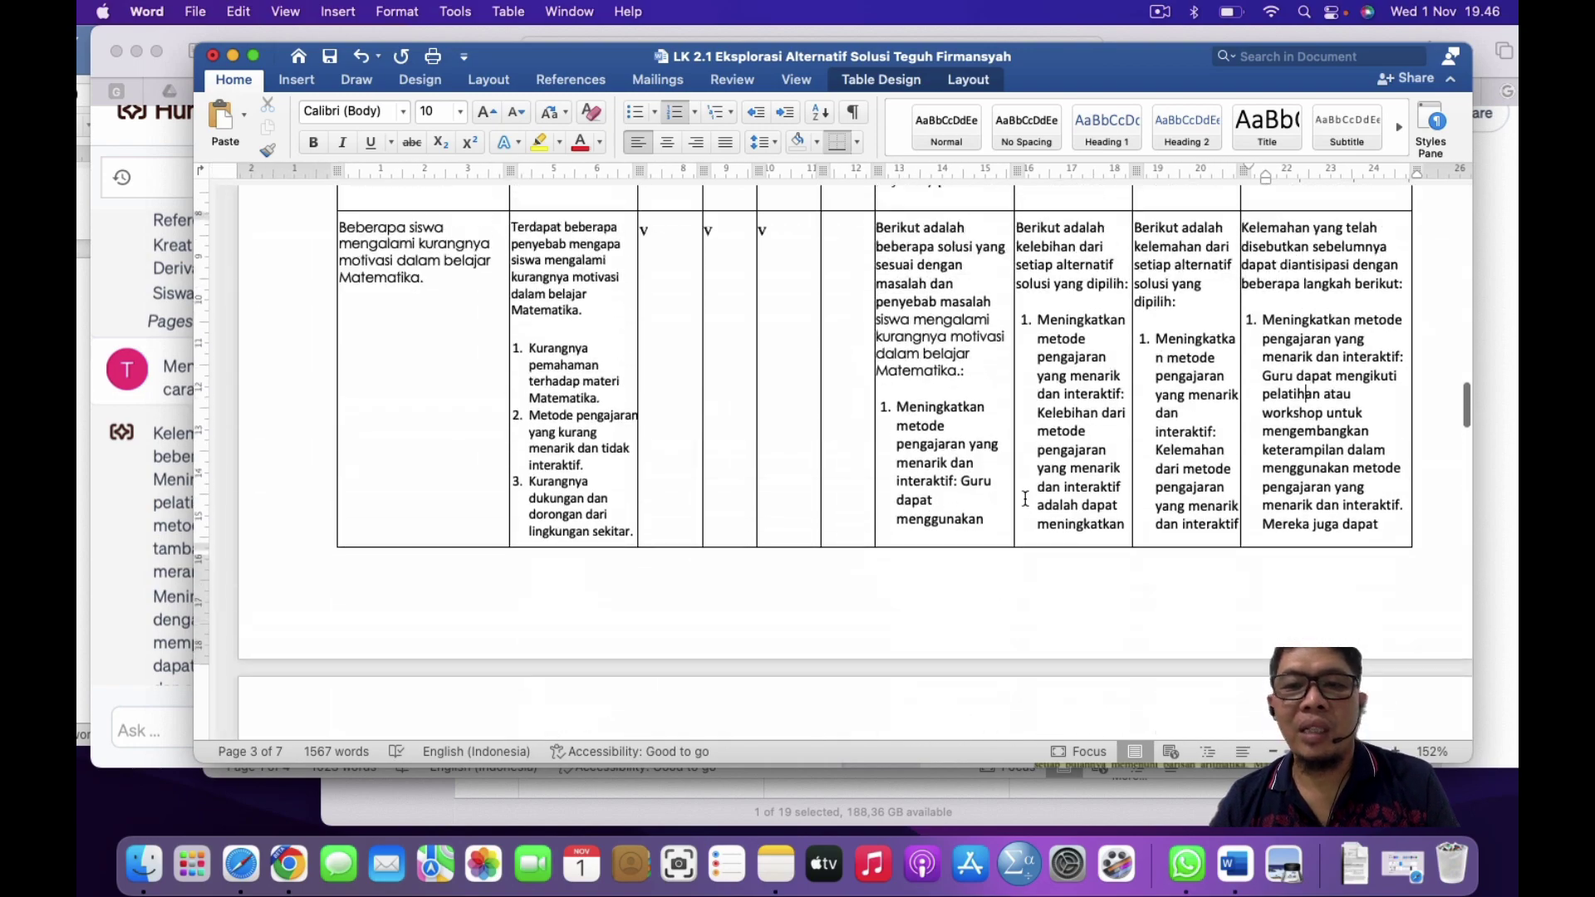
{"action": "scroll", "coordinate": [1026, 498], "scroll_direction": "up", "scroll_amount": 5}
{"action": "scroll", "coordinate": [1025, 499], "scroll_direction": "down", "scroll_amount": 10}
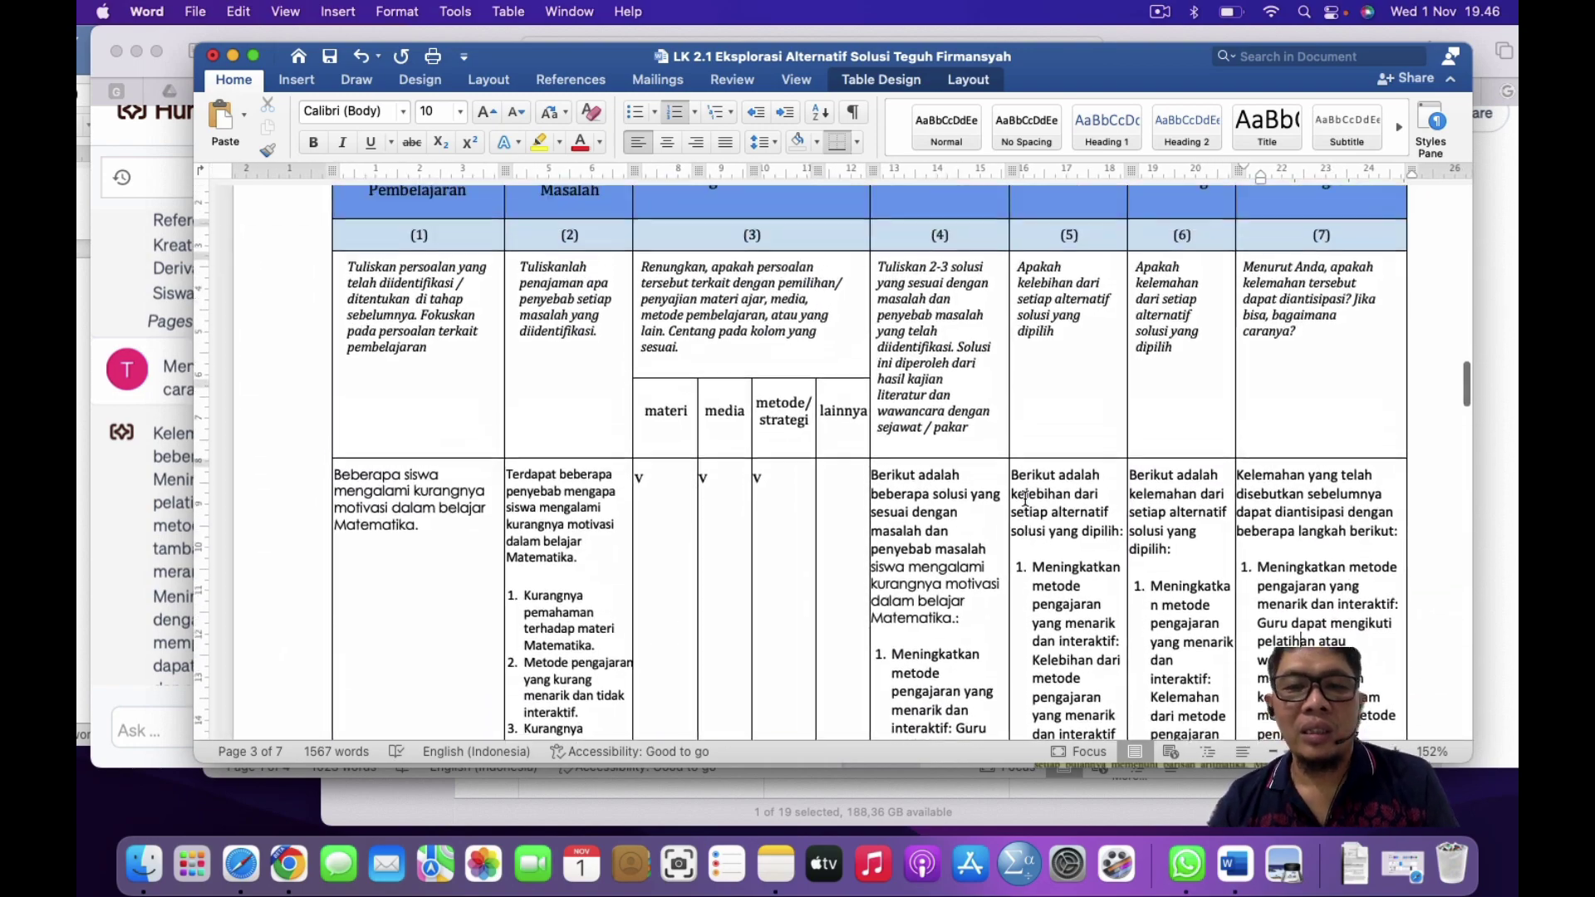
{"action": "scroll", "coordinate": [1026, 498], "scroll_direction": "down", "scroll_amount": 2}
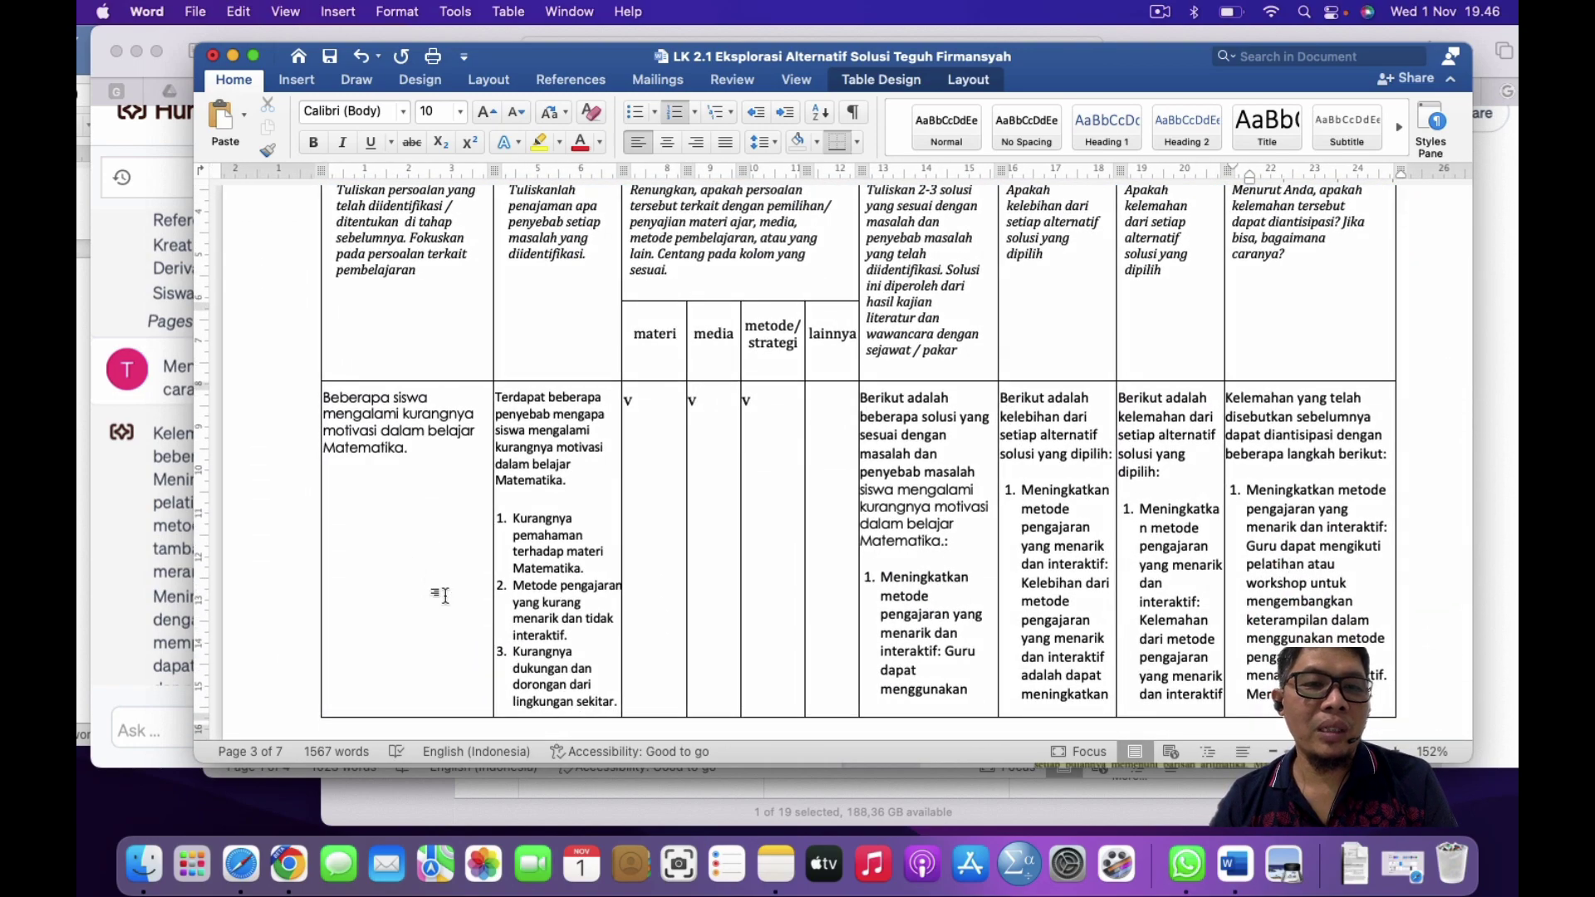
{"action": "scroll", "coordinate": [446, 595], "scroll_direction": "down", "scroll_amount": 15}
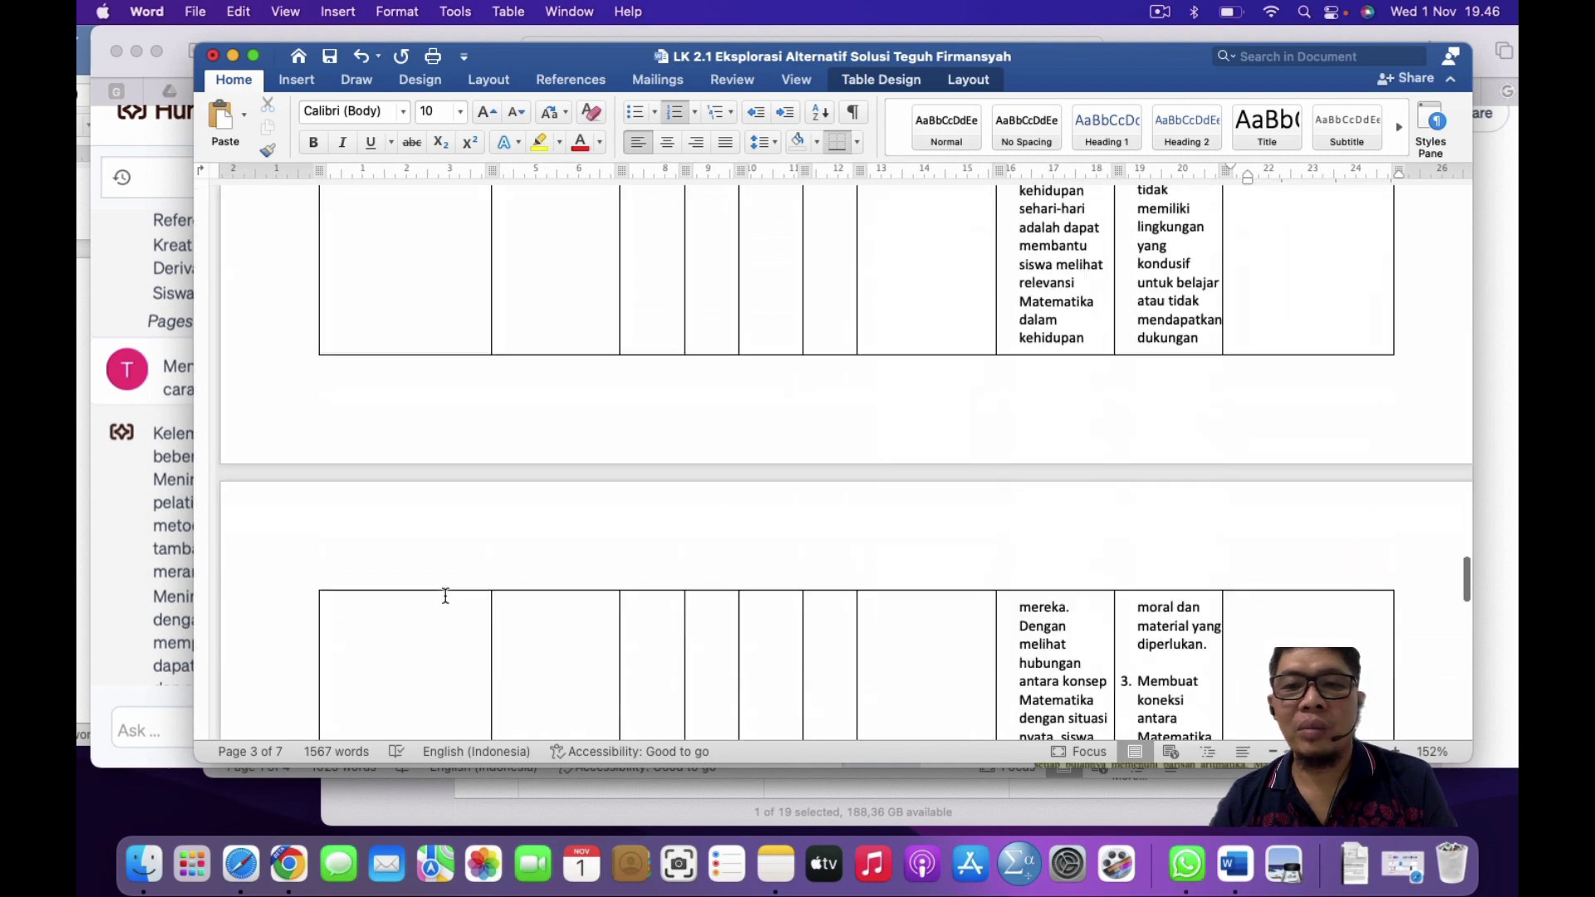
{"action": "scroll", "coordinate": [445, 595], "scroll_direction": "down", "scroll_amount": 15}
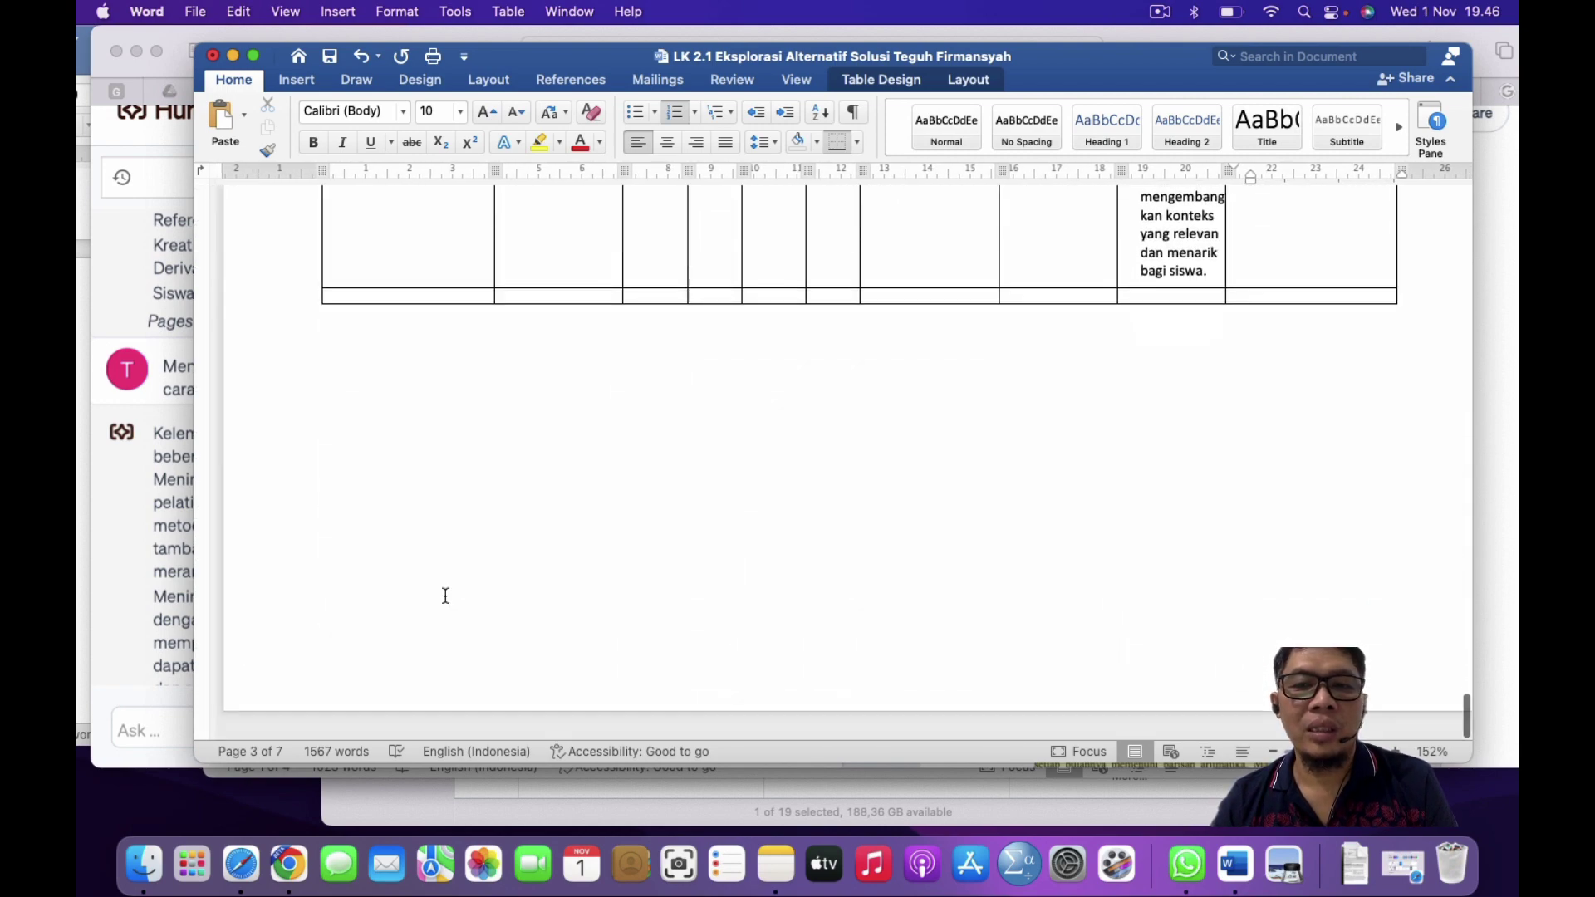
{"action": "left_click", "coordinate": [446, 595]}
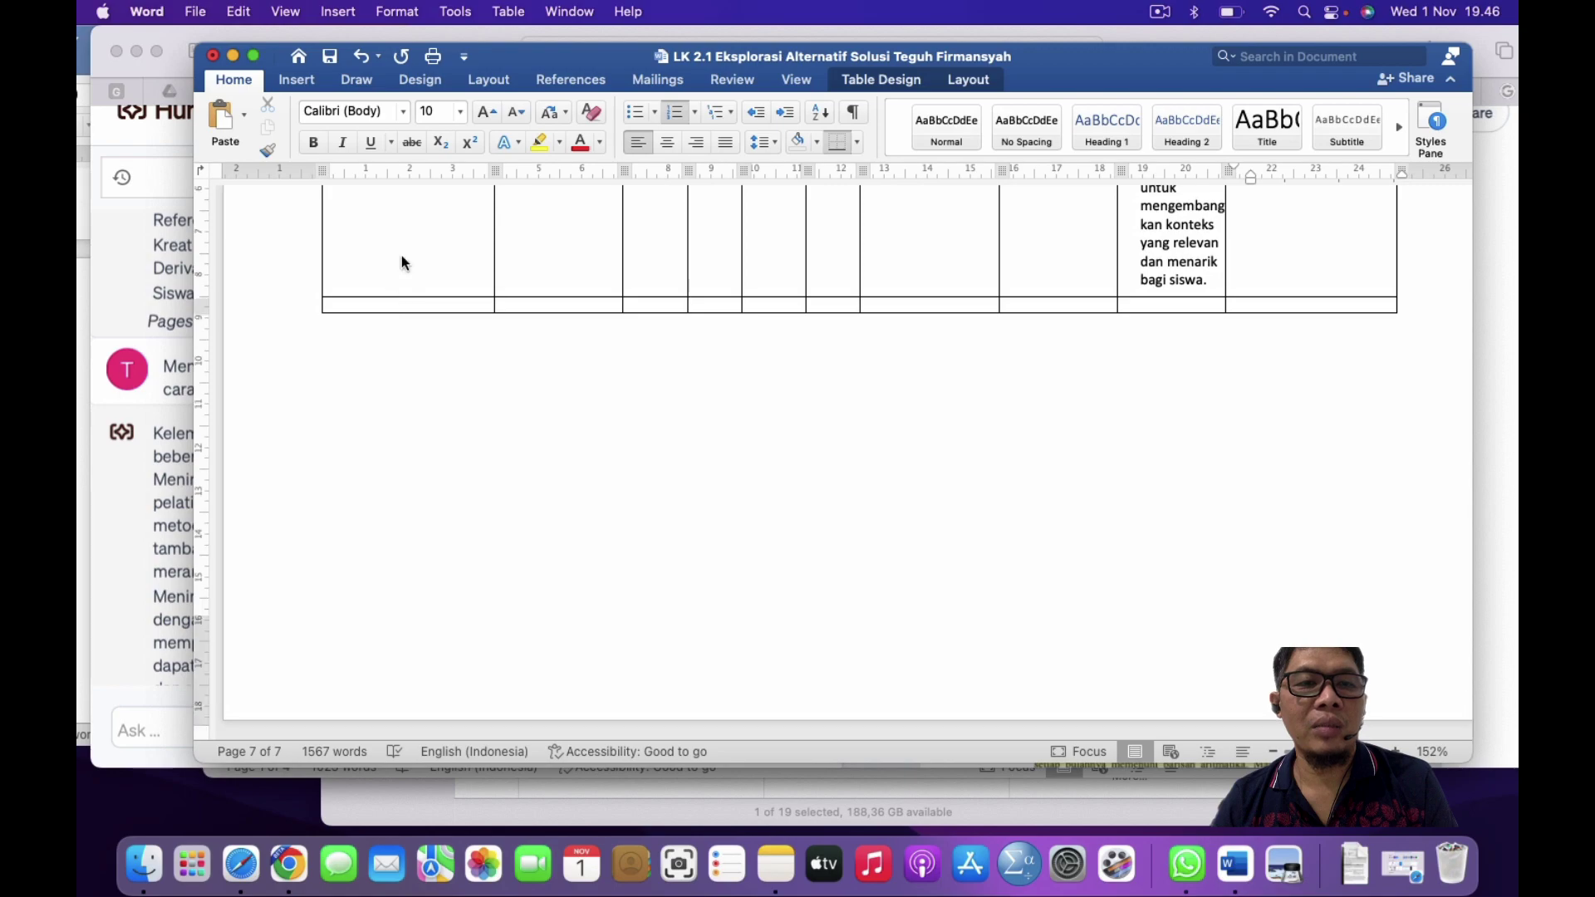
{"action": "scroll", "coordinate": [630, 305], "scroll_direction": "up", "scroll_amount": 15}
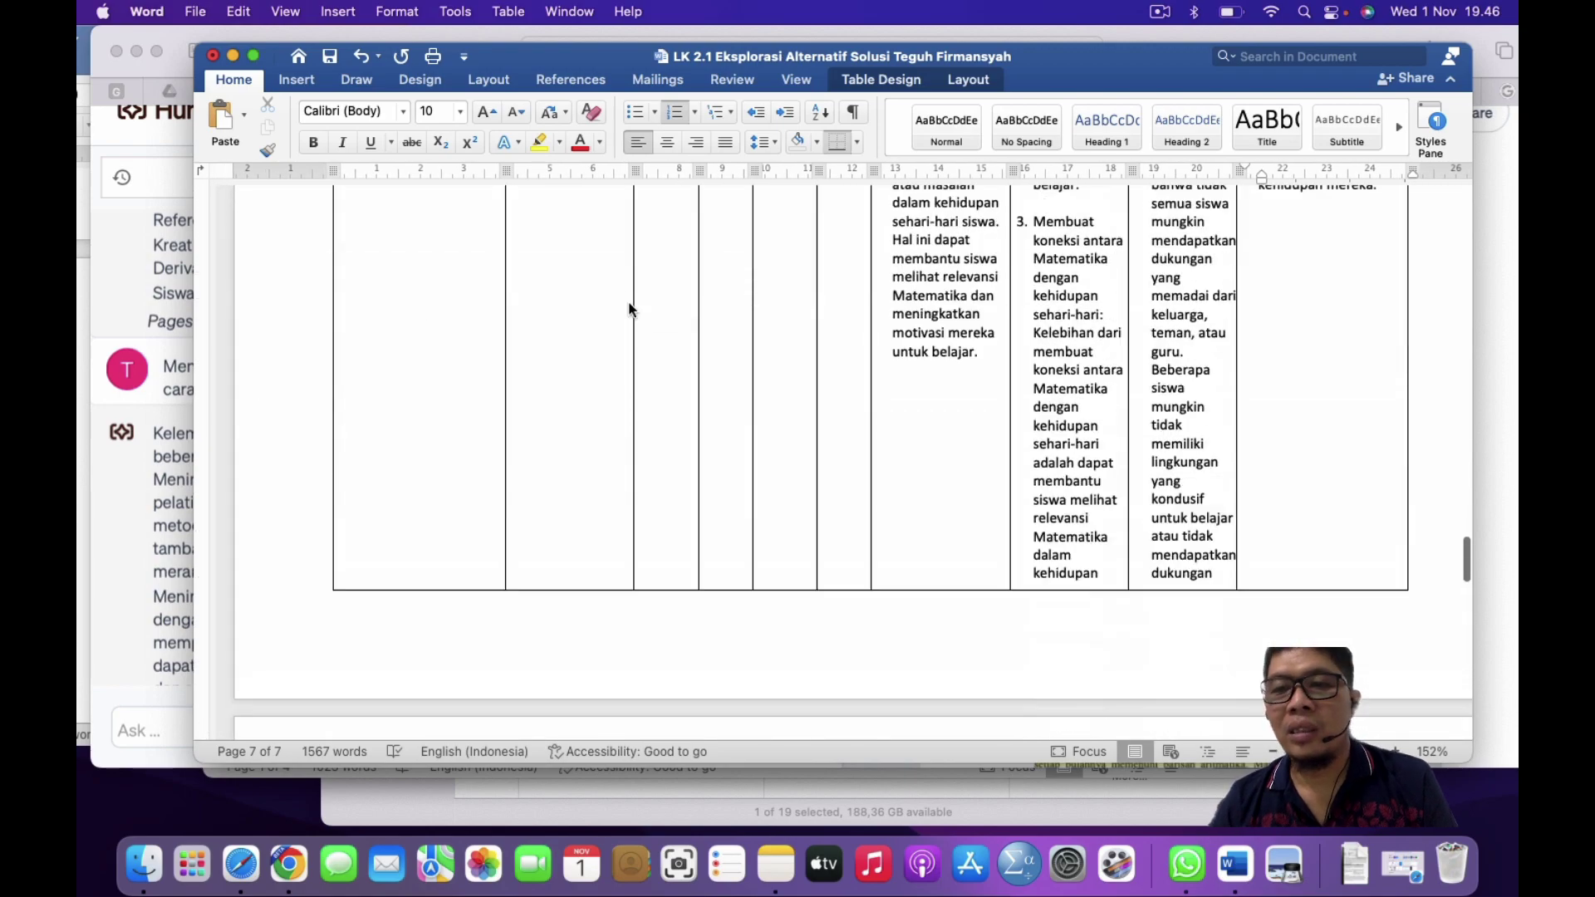
{"action": "scroll", "coordinate": [630, 305], "scroll_direction": "up", "scroll_amount": 20}
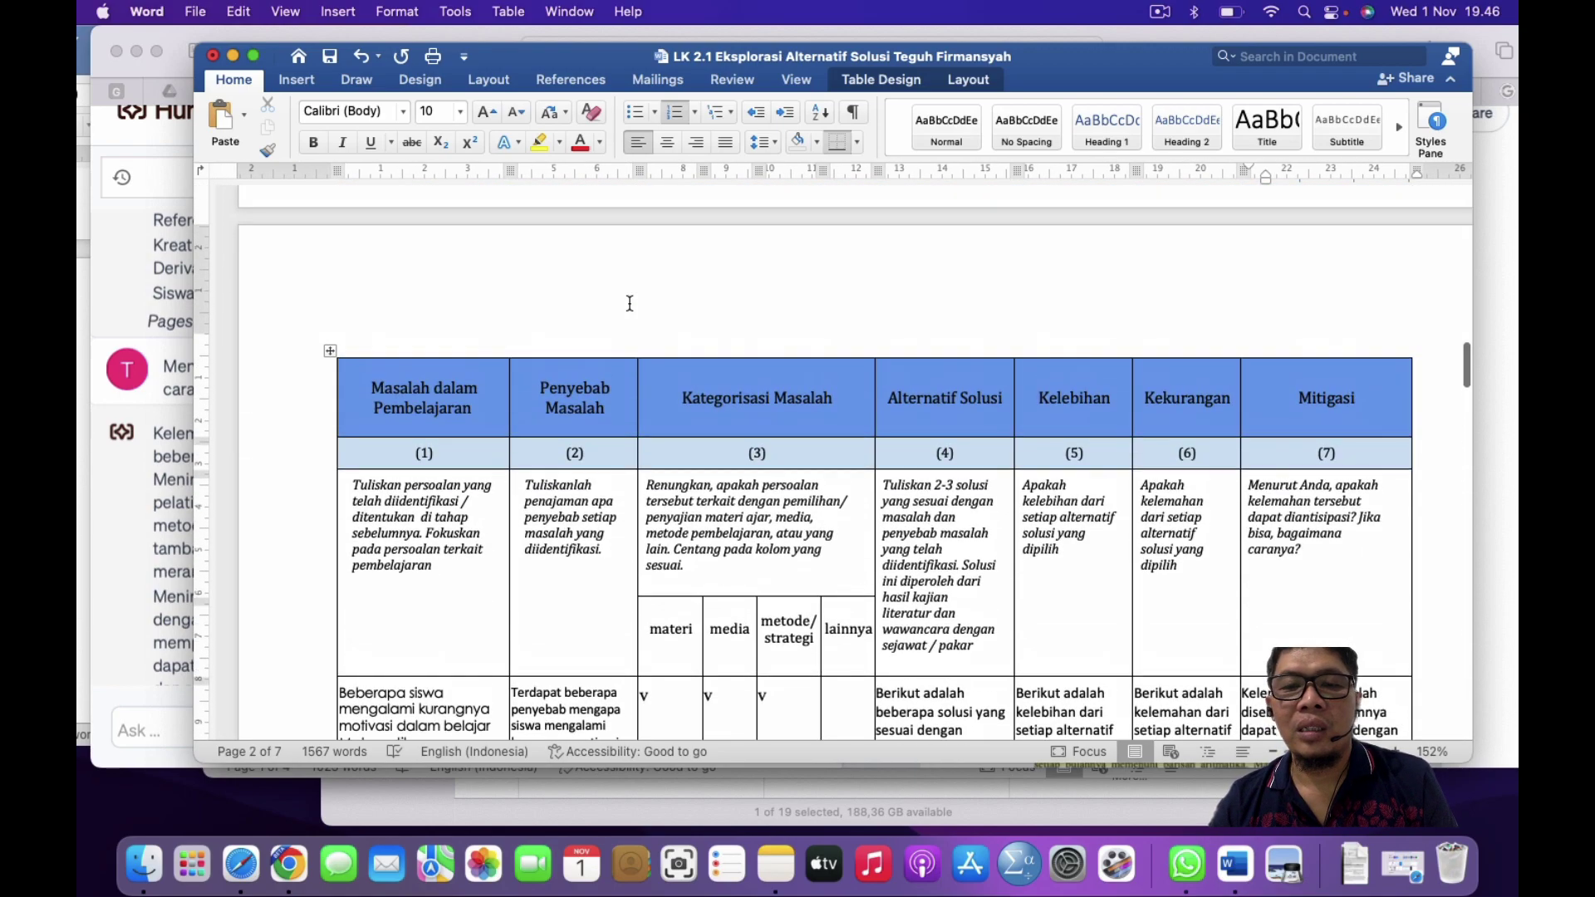
{"action": "scroll", "coordinate": [630, 304], "scroll_direction": "down", "scroll_amount": 2}
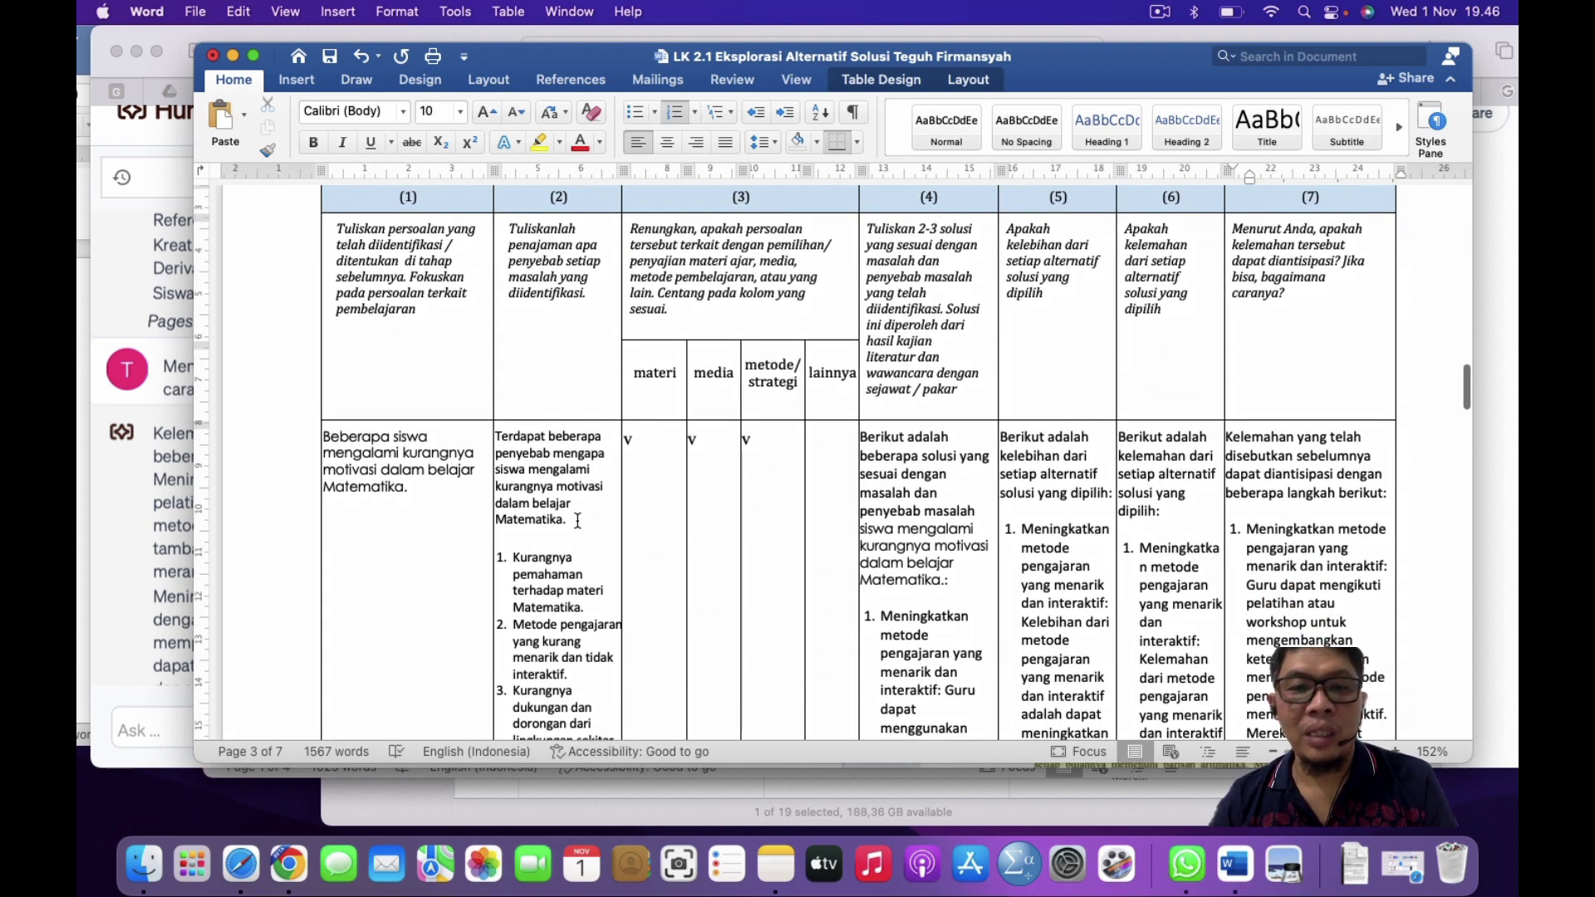
{"action": "scroll", "coordinate": [581, 474], "scroll_direction": "down", "scroll_amount": 3}
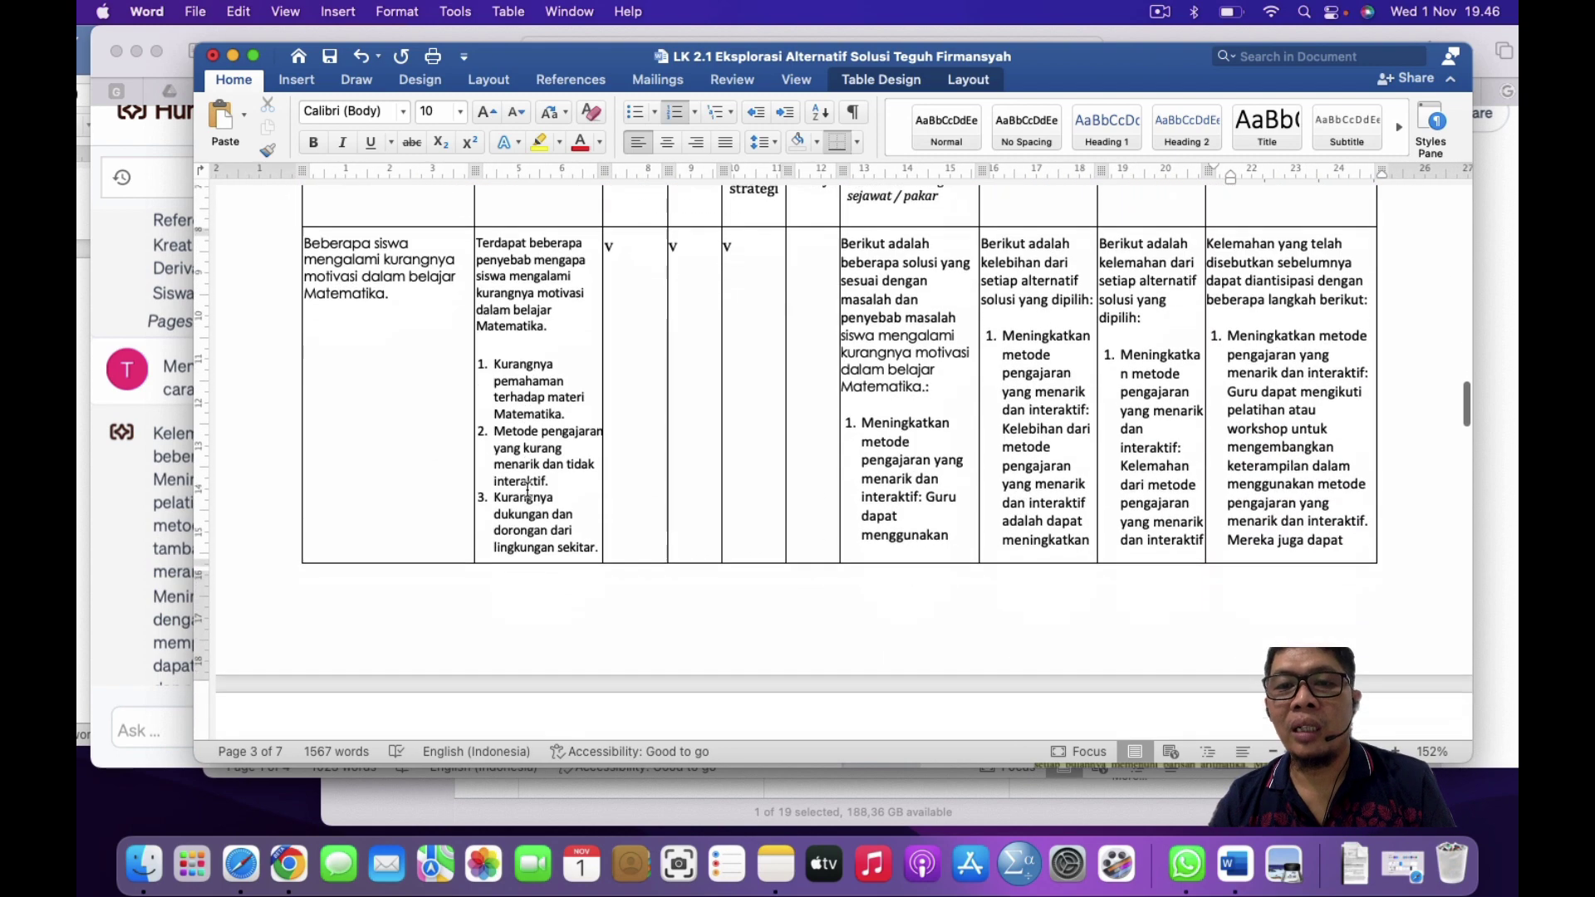
{"action": "scroll", "coordinate": [655, 454], "scroll_direction": "up", "scroll_amount": 1}
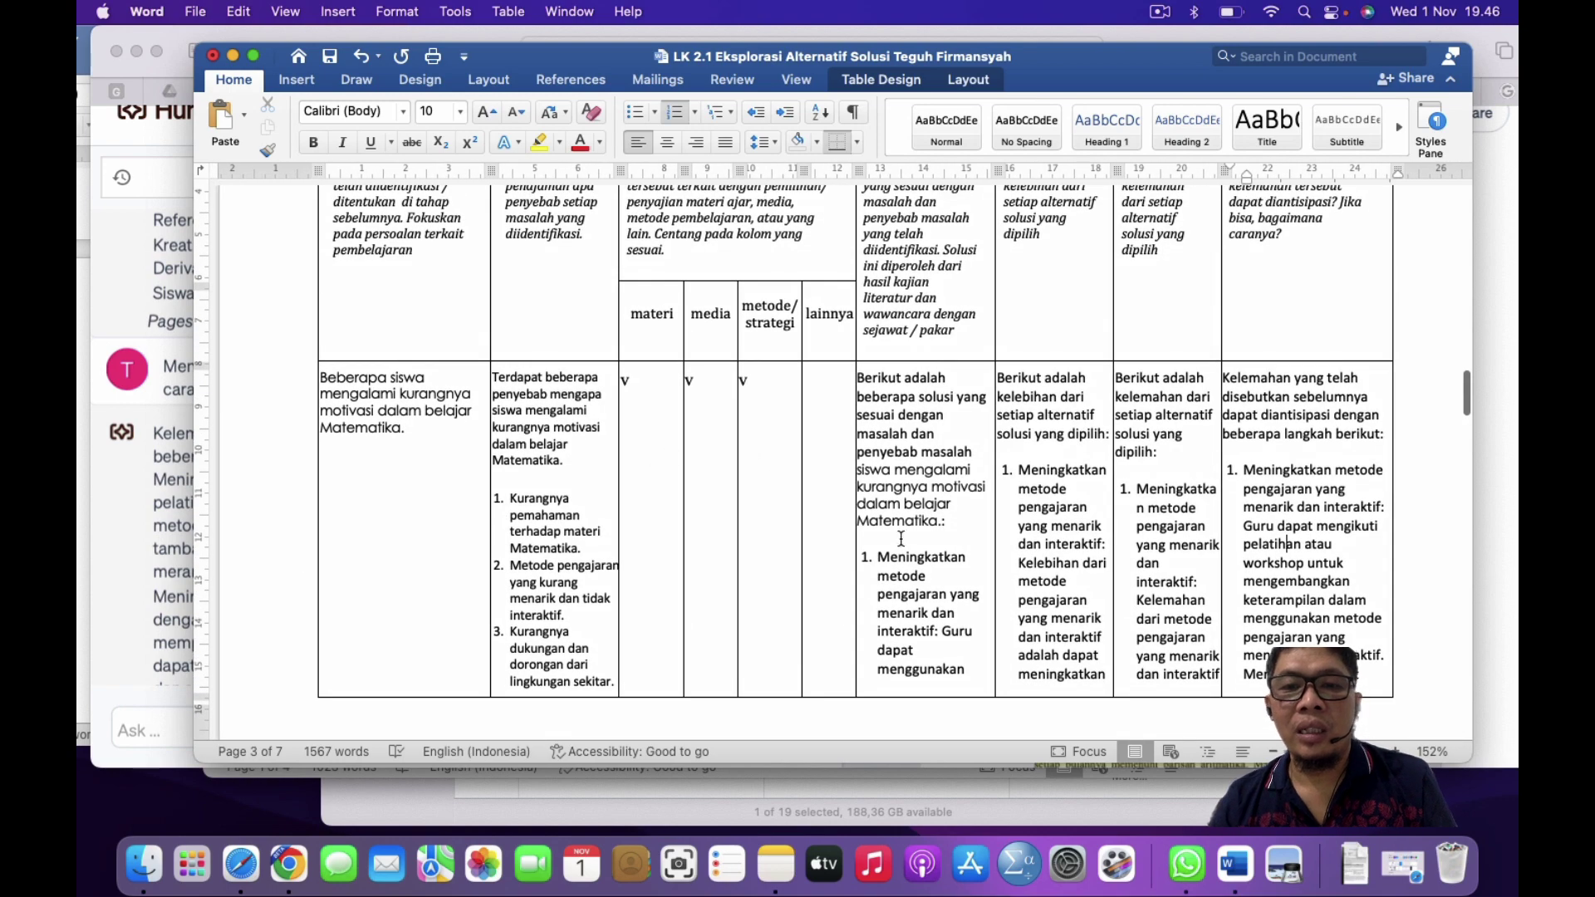
{"action": "scroll", "coordinate": [953, 563], "scroll_direction": "up", "scroll_amount": 10}
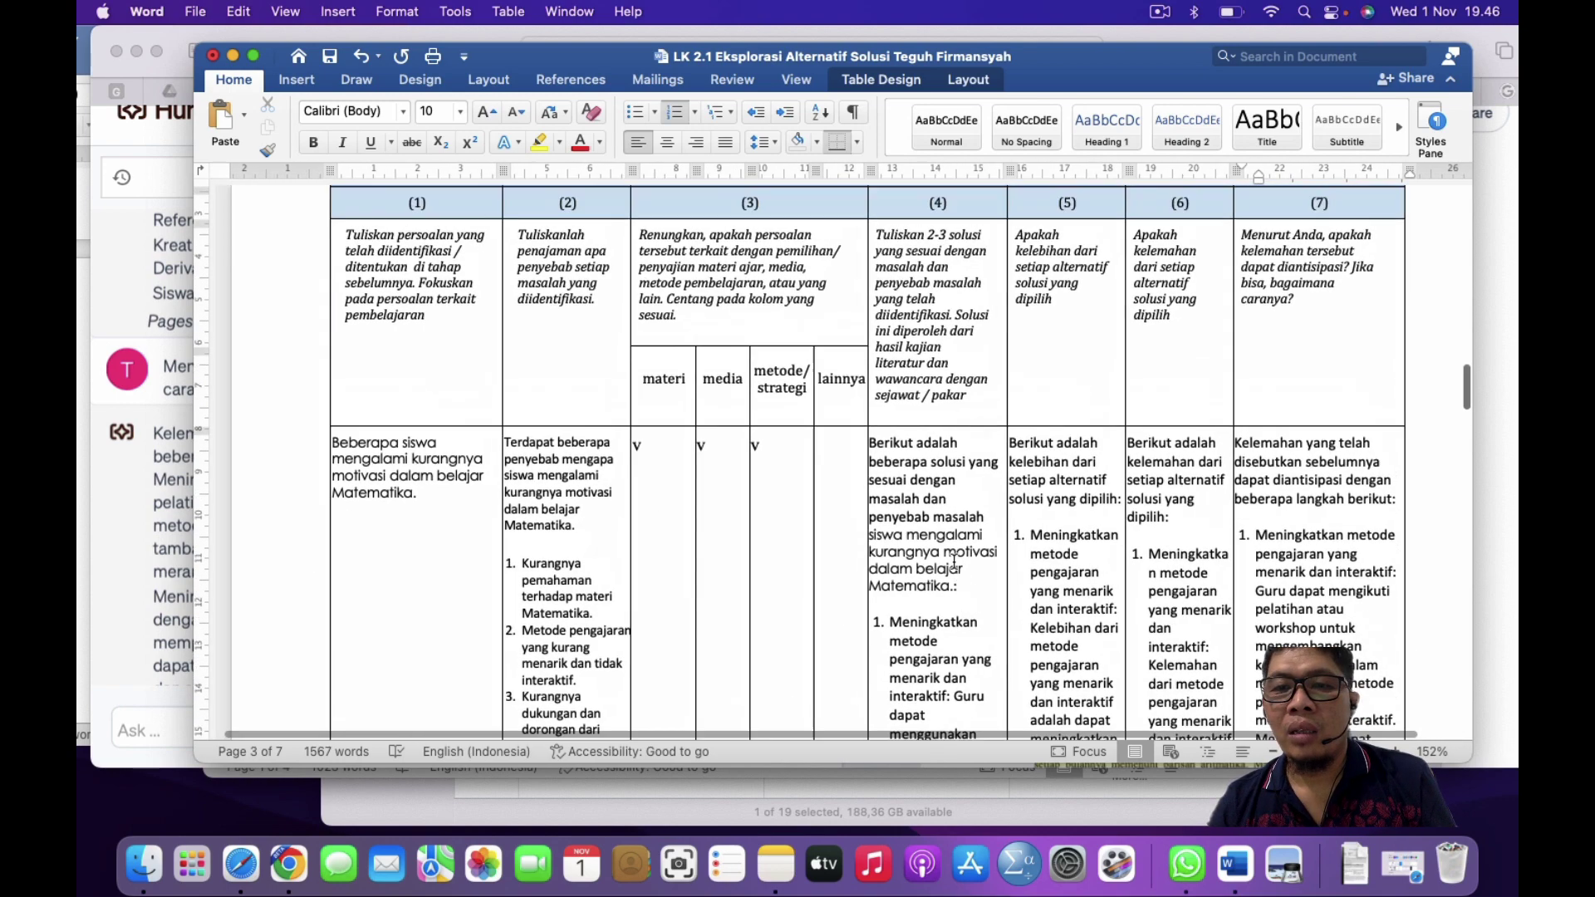
{"action": "scroll", "coordinate": [954, 562], "scroll_direction": "down", "scroll_amount": 7}
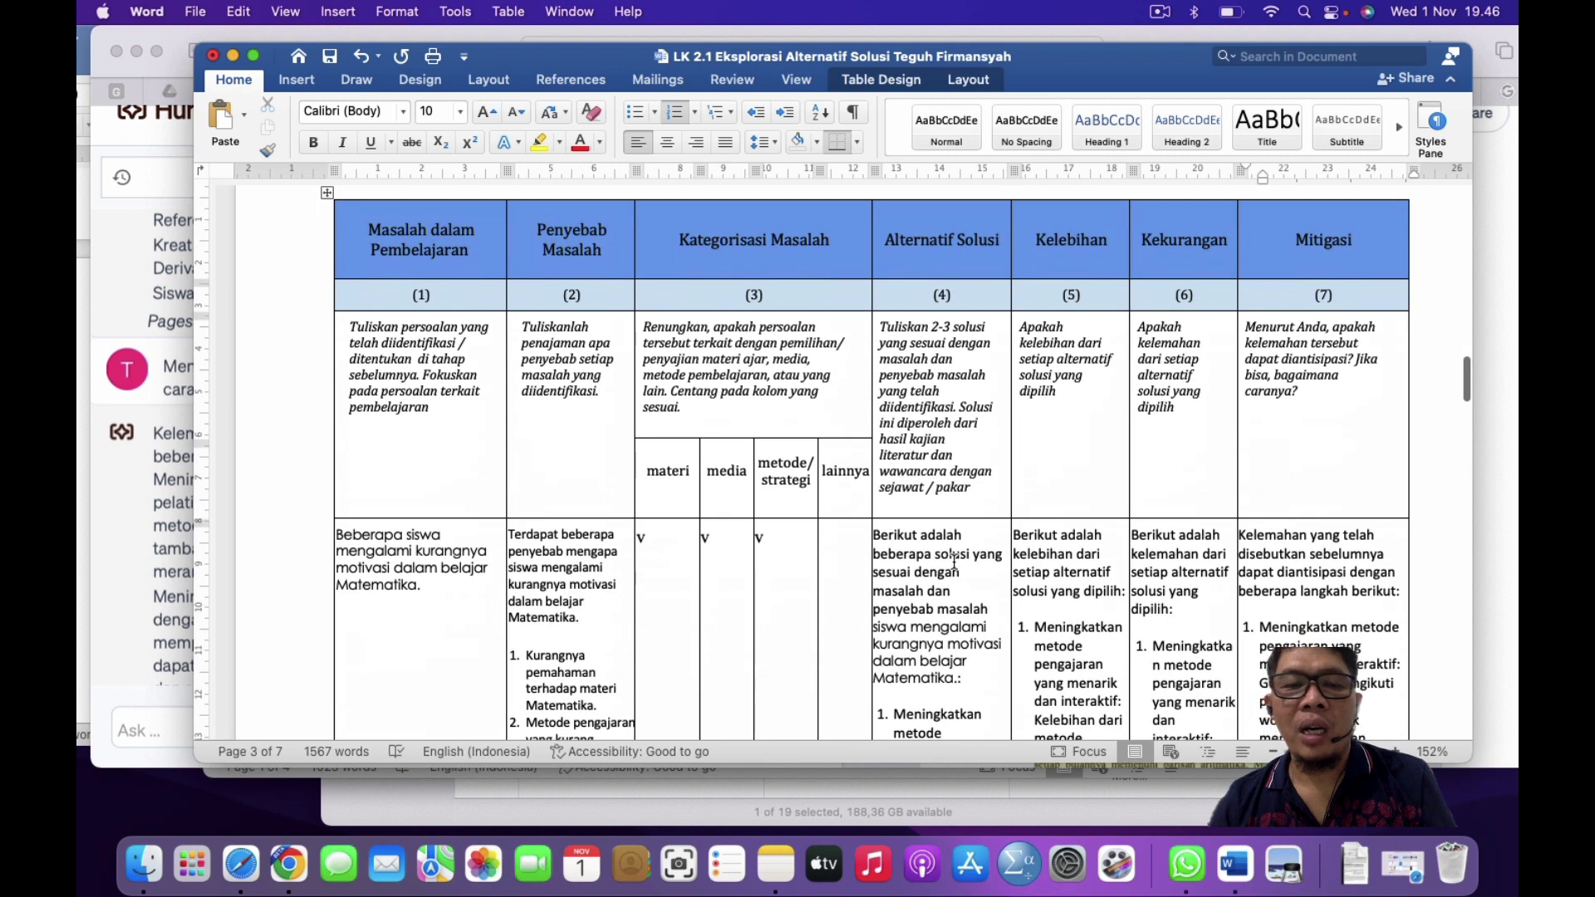
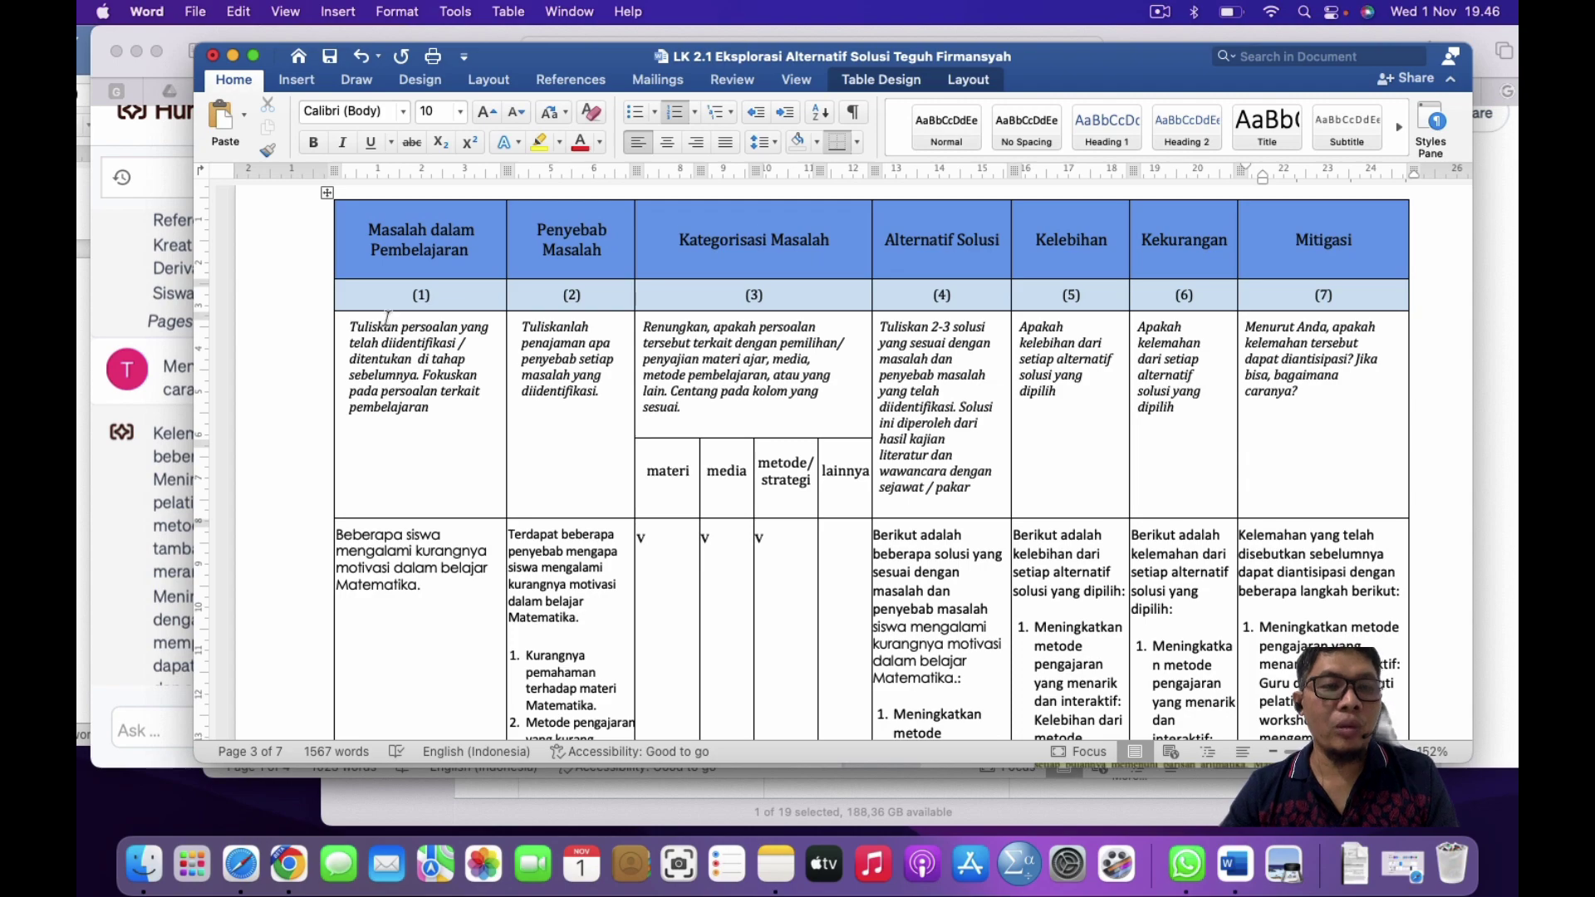
Step: Move the LK 2.1 worksheet window aside and show all open windows in Mission Control
{"action": "scroll", "coordinate": [615, 419], "scroll_direction": "up", "scroll_amount": 10}
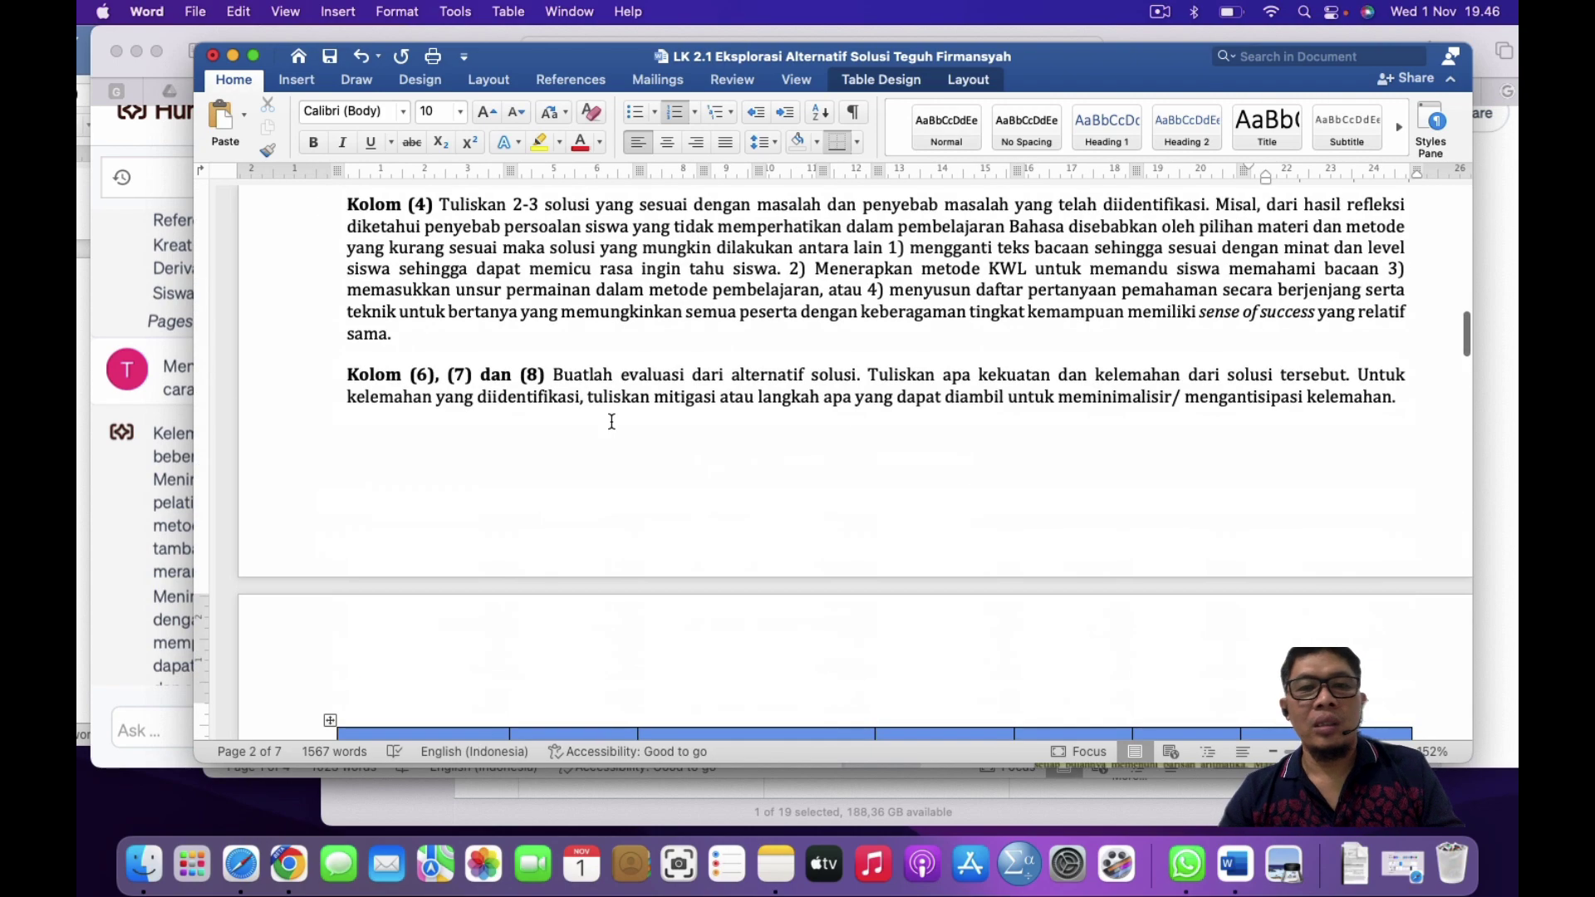
{"action": "scroll", "coordinate": [615, 419], "scroll_direction": "down", "scroll_amount": 3}
{"action": "scroll", "coordinate": [374, 248], "scroll_direction": "up", "scroll_amount": 10}
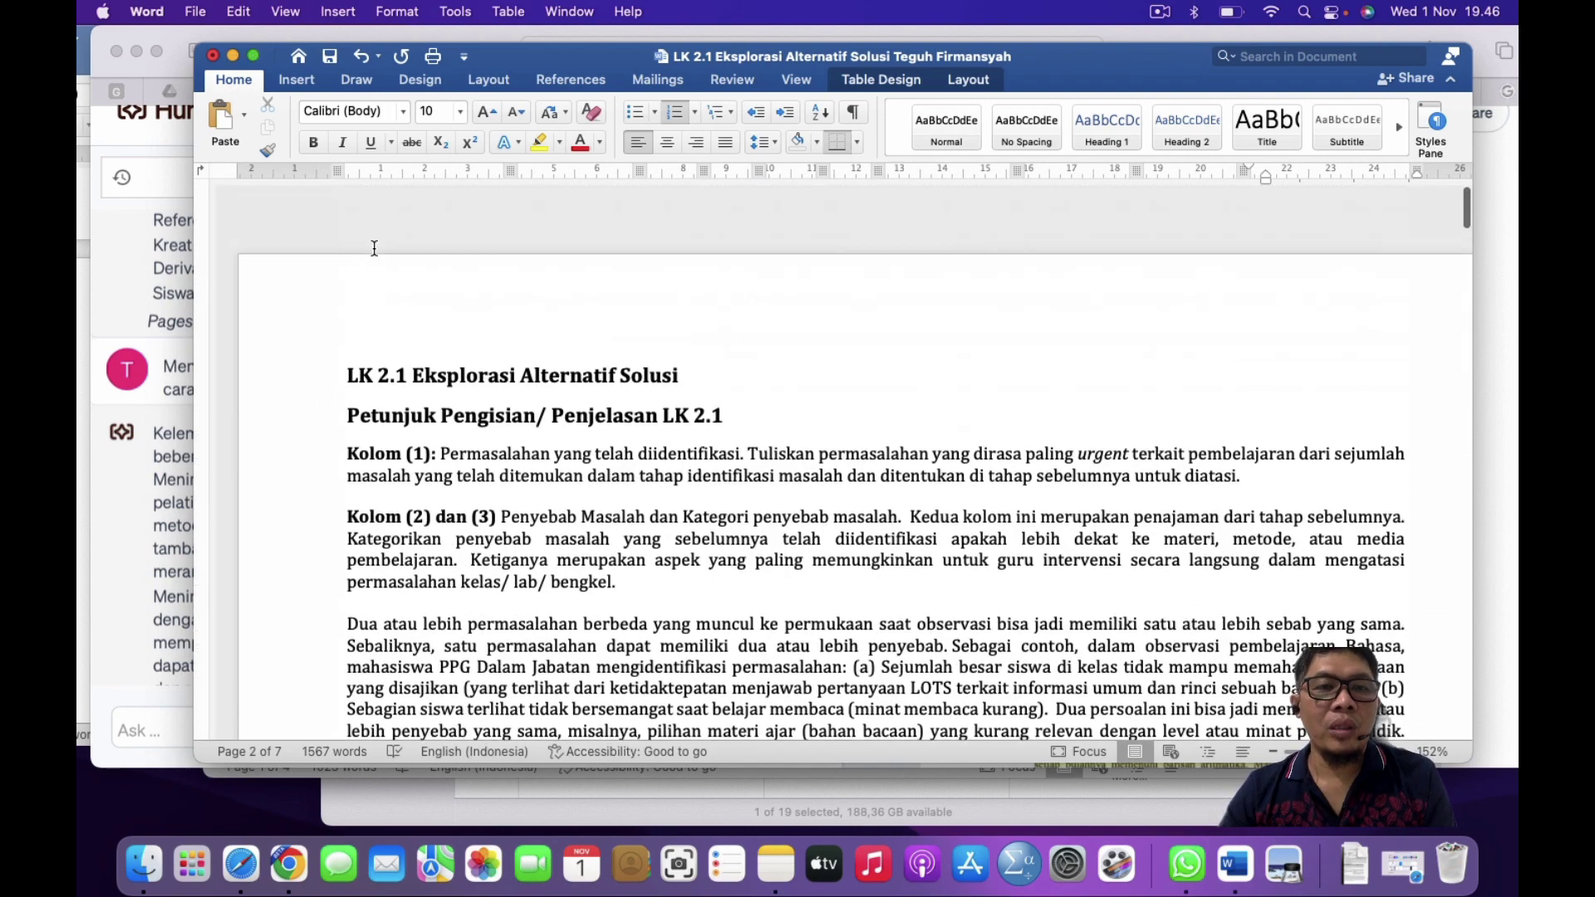
{"action": "scroll", "coordinate": [374, 247], "scroll_direction": "down", "scroll_amount": 10}
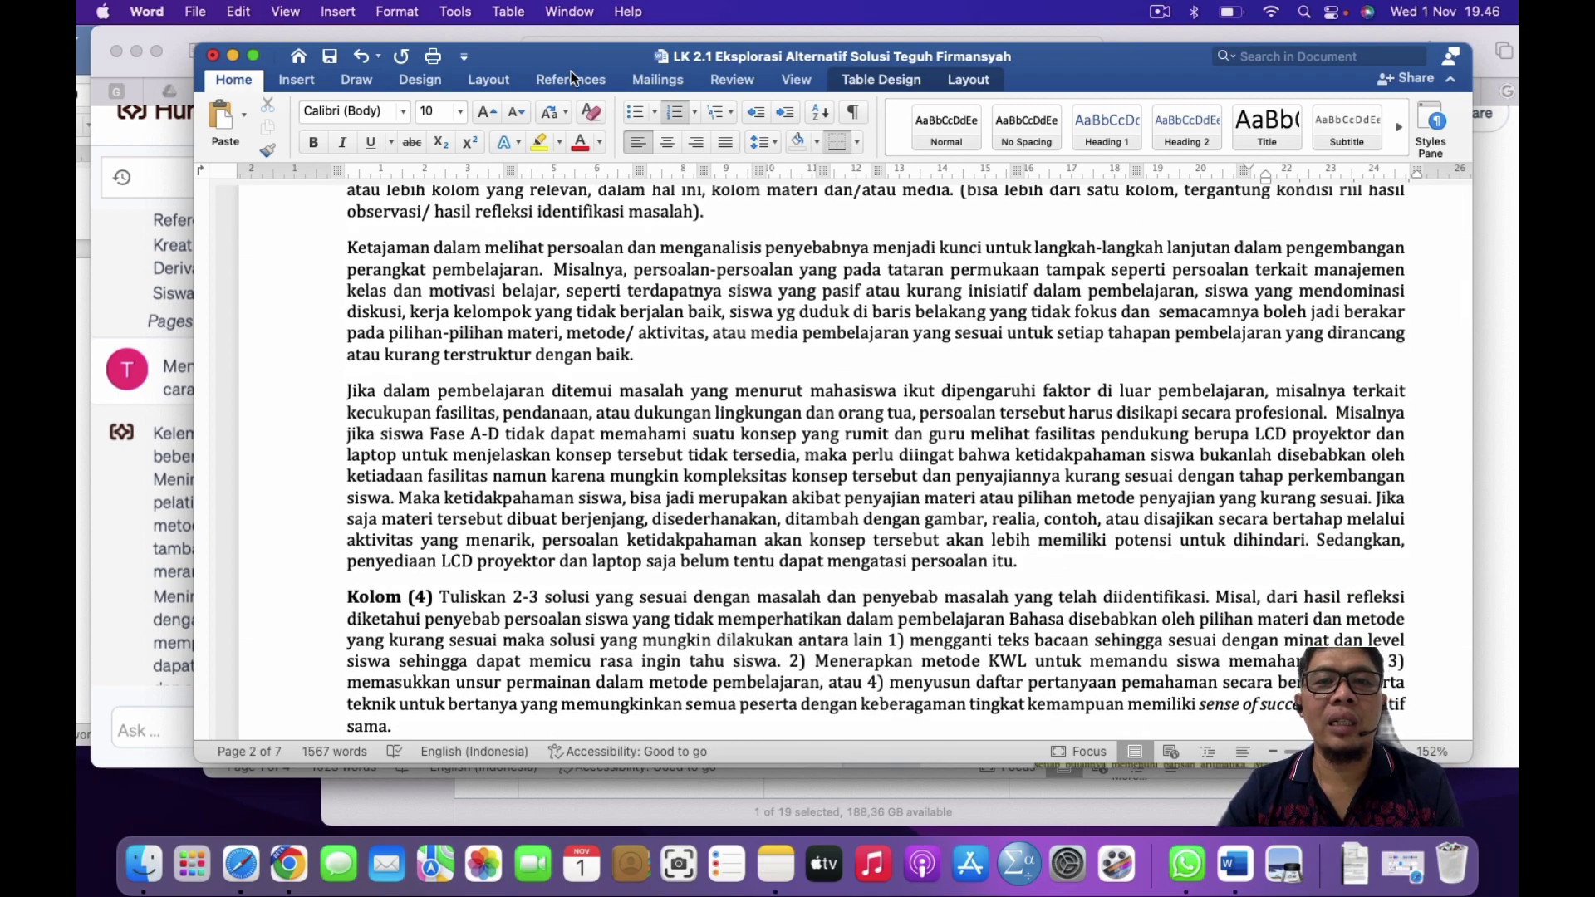
{"action": "left_click_drag", "start_coordinate": [552, 52], "coordinate": [709, 123]}
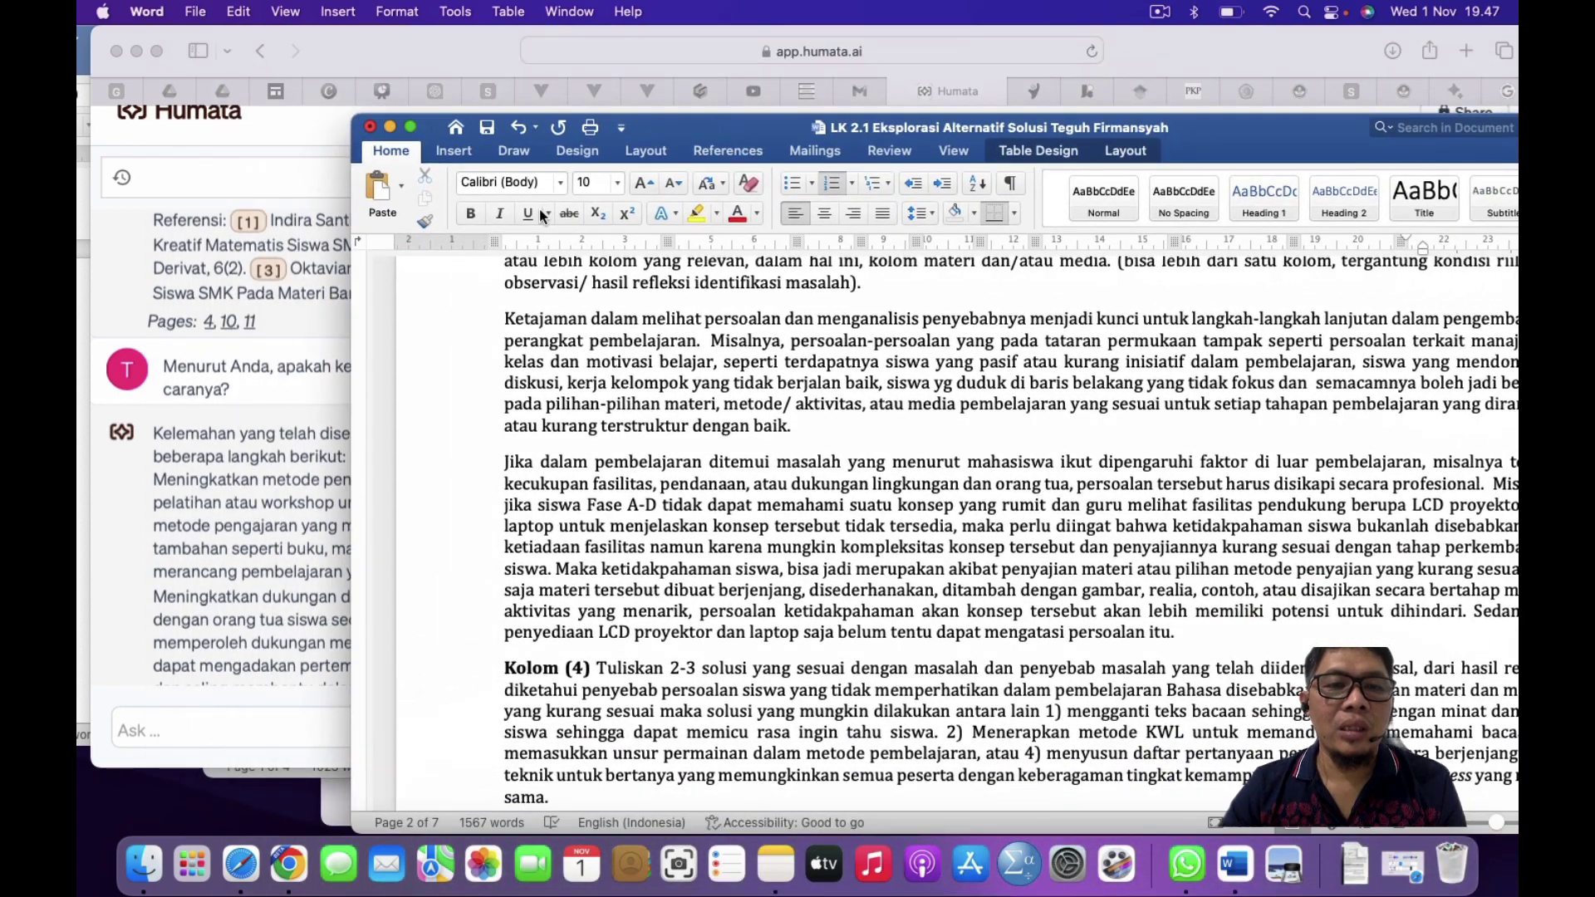
{"action": "left_click", "coordinate": [237, 828]}
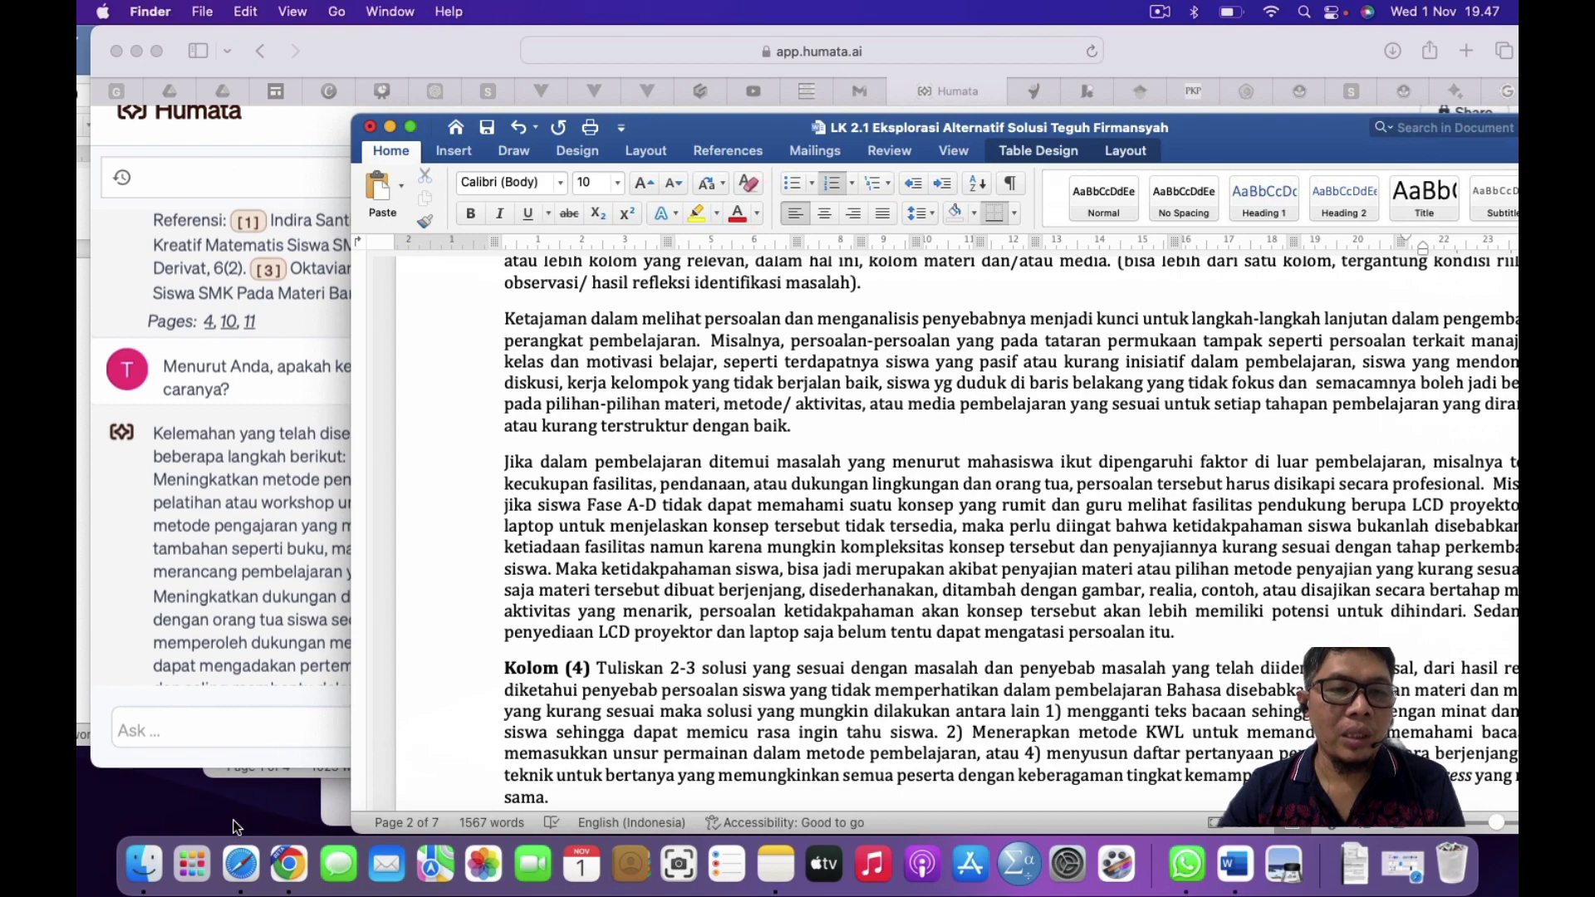
{"action": "key", "text": "ctrl+Up"}
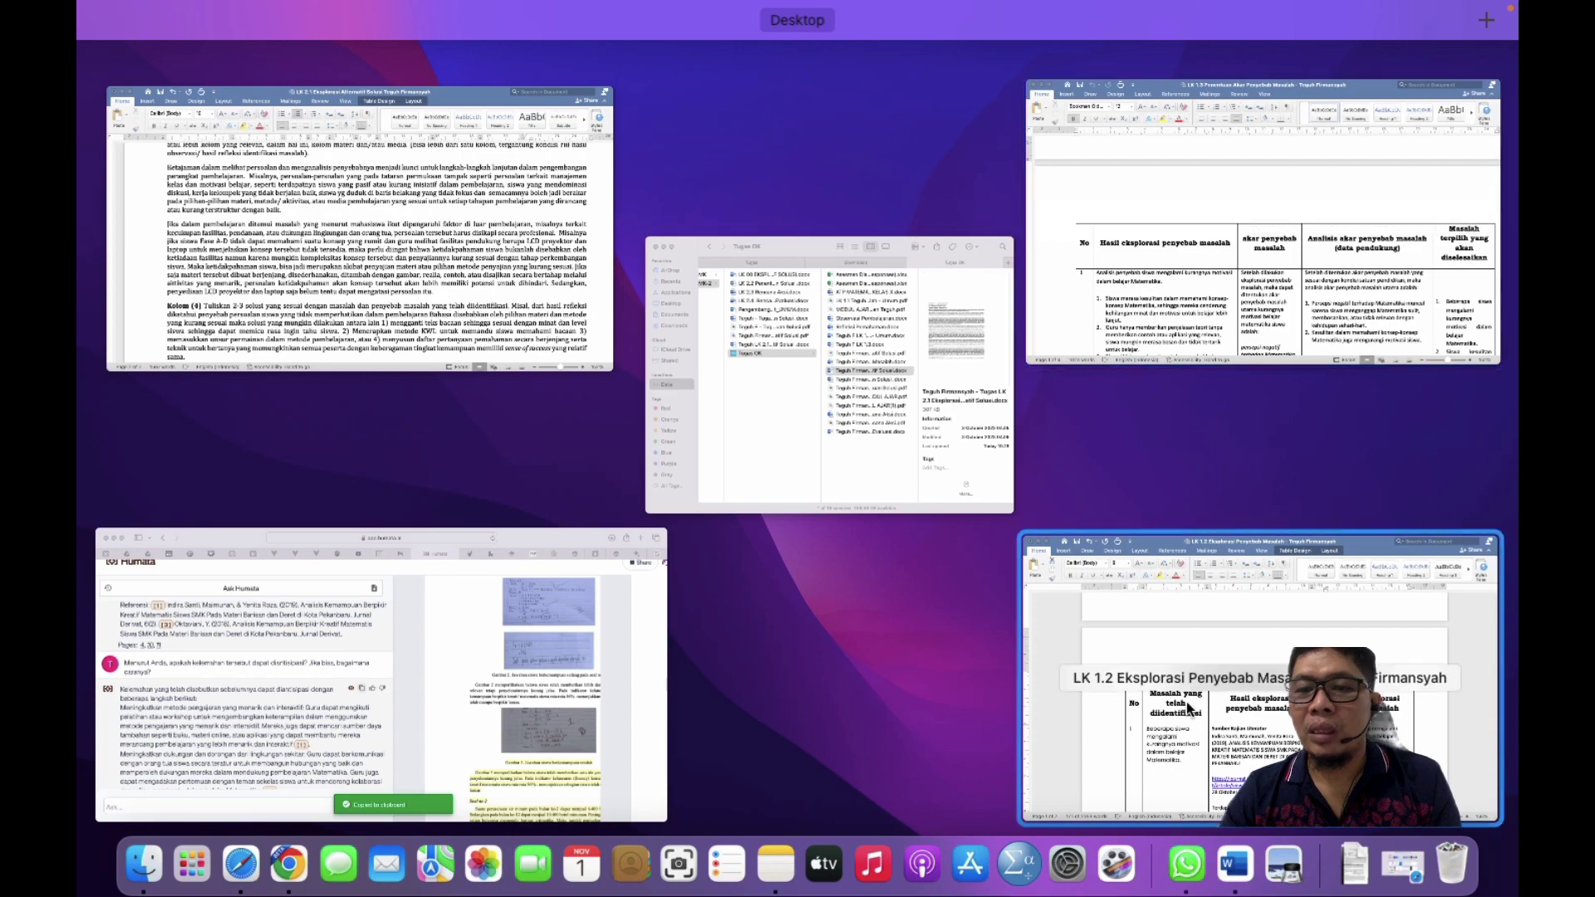
Step: Copy the Nama Guru and Asal Institusi lines from the LK 1.2 worksheet
{"action": "left_click", "coordinate": [1200, 775]}
{"action": "scroll", "coordinate": [682, 288], "scroll_direction": "down", "scroll_amount": 2}
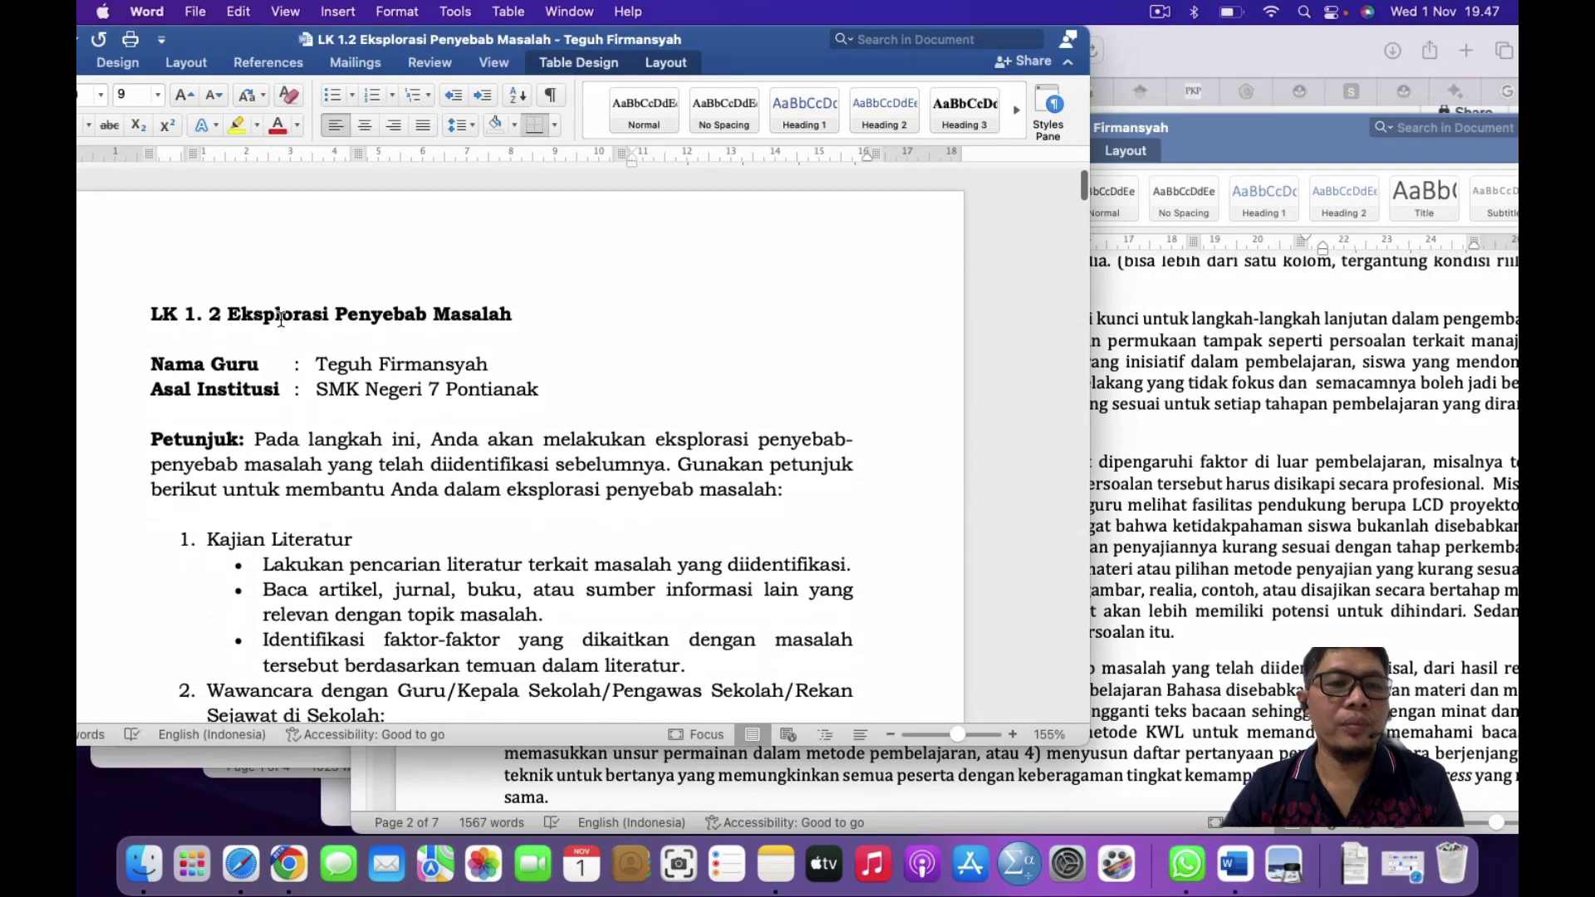
{"action": "left_click", "coordinate": [112, 366]}
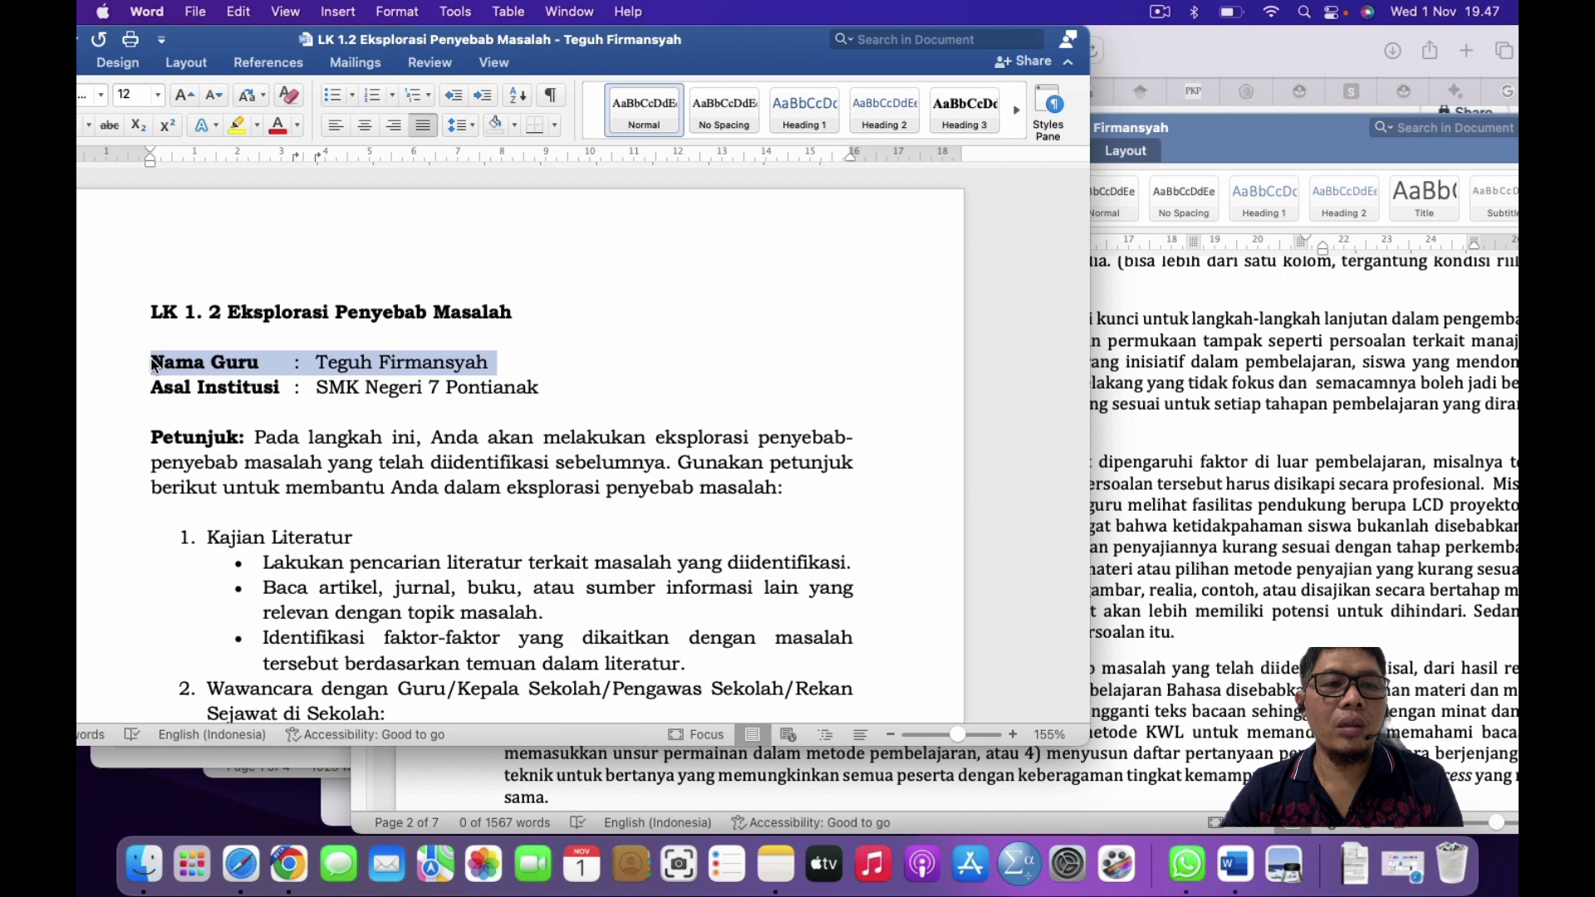
{"action": "left_click", "coordinate": [546, 384], "text": "shift"}
{"action": "key", "text": "super+c"}
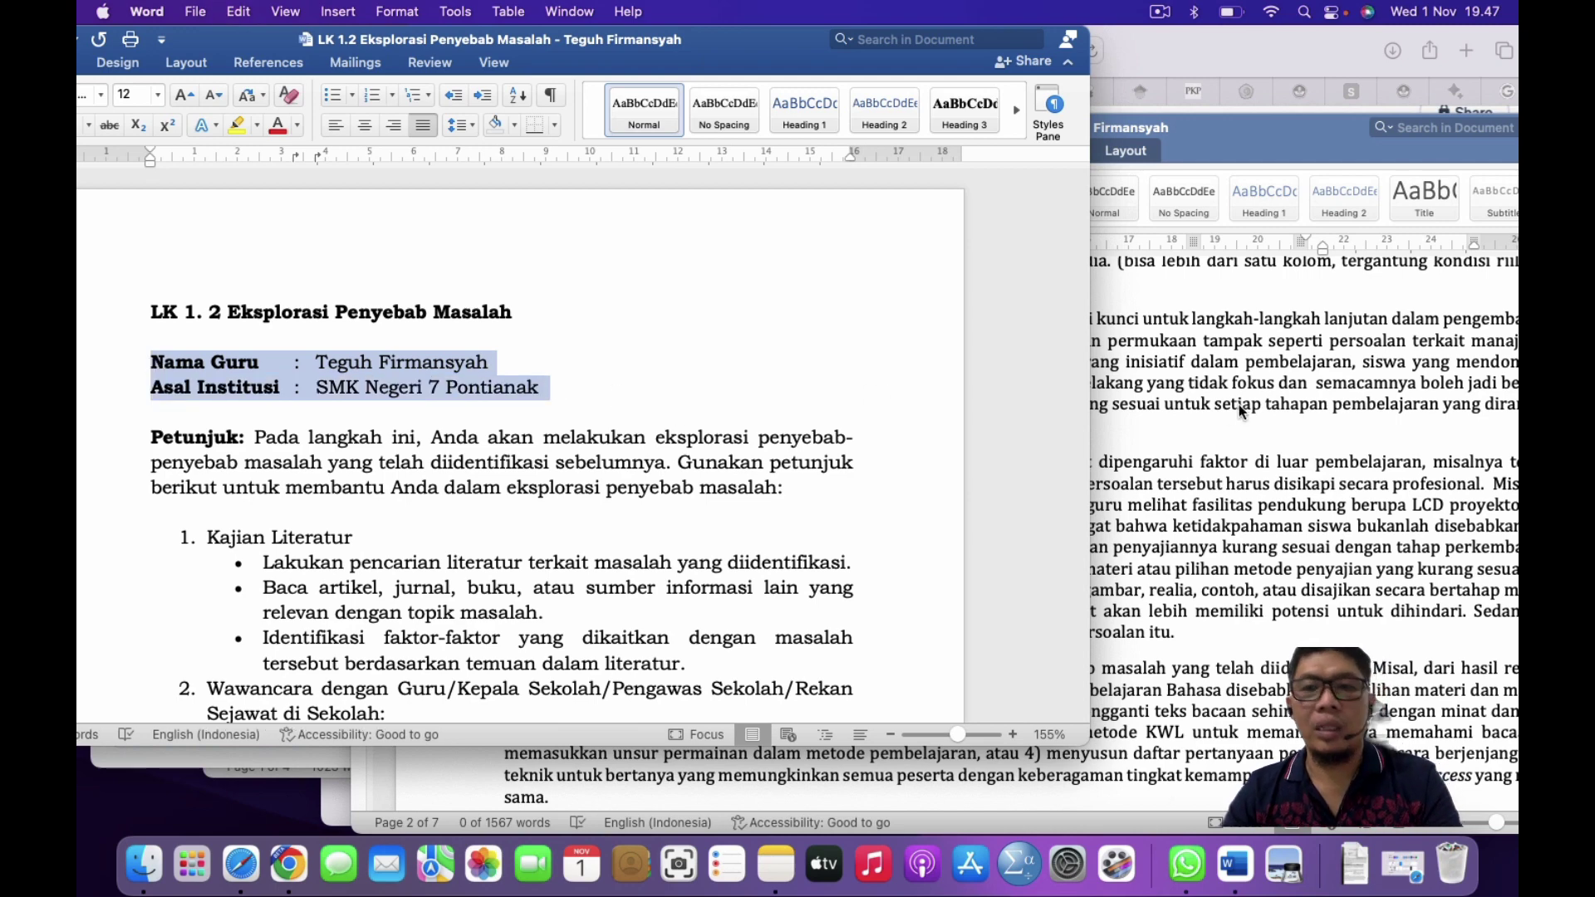
Step: Return to the top of LK 2.1 and open its page header for editing
{"action": "left_click", "coordinate": [1239, 410]}
{"action": "scroll", "coordinate": [814, 402], "scroll_direction": "up", "scroll_amount": 5}
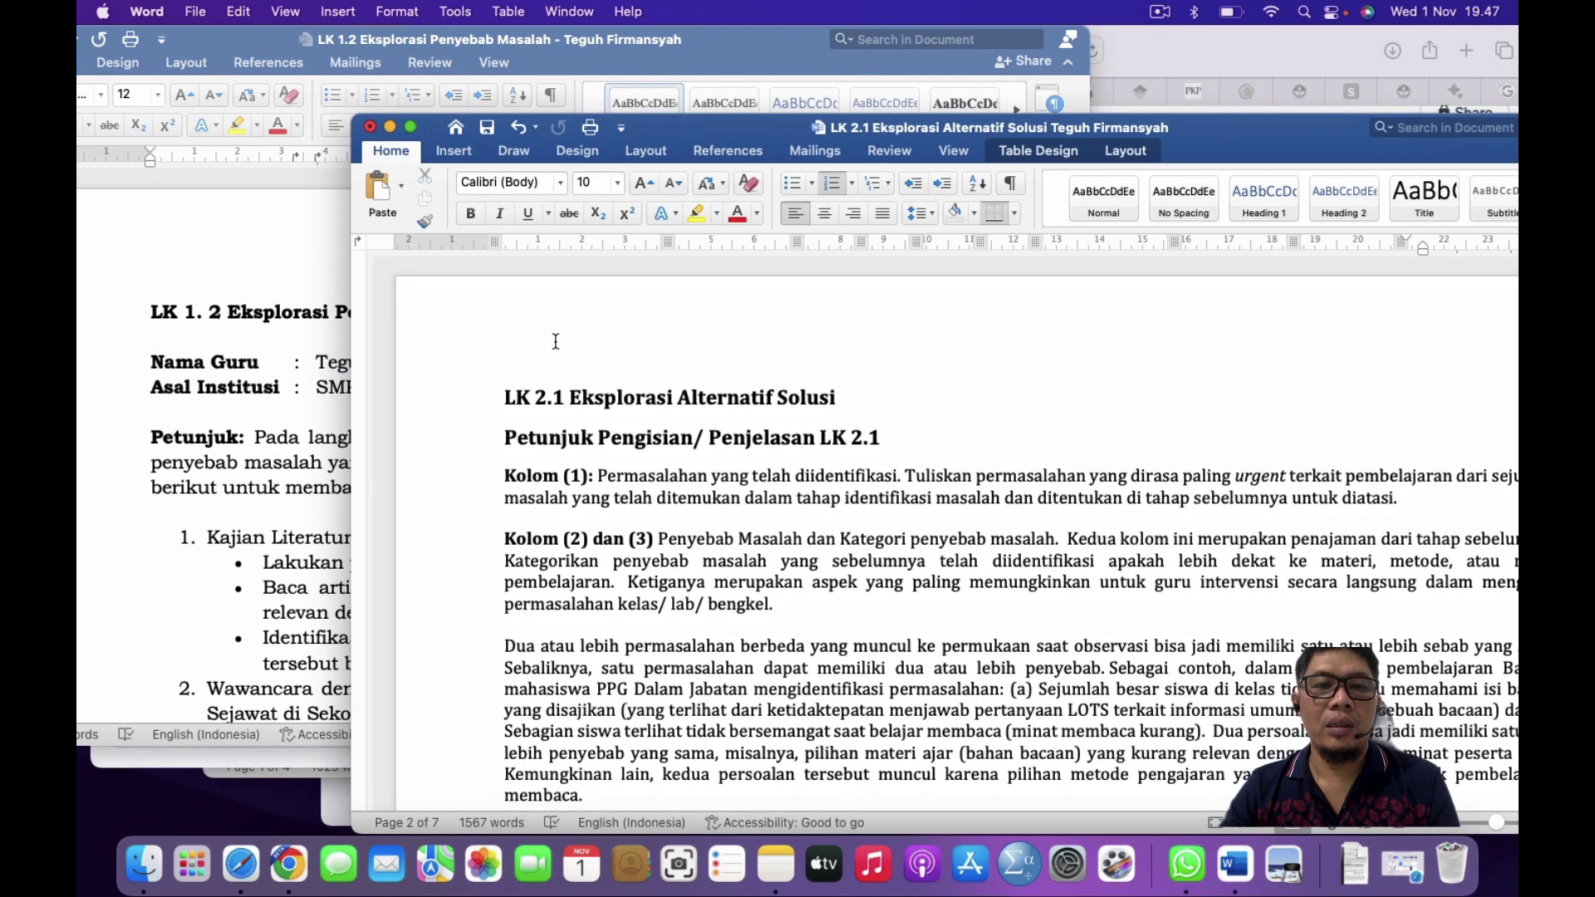
{"action": "double_click", "coordinate": [549, 330]}
Step: Paste the Nama Guru and Asal Institusi lines into the LK 2.1 page header
{"action": "key", "text": "super+v"}
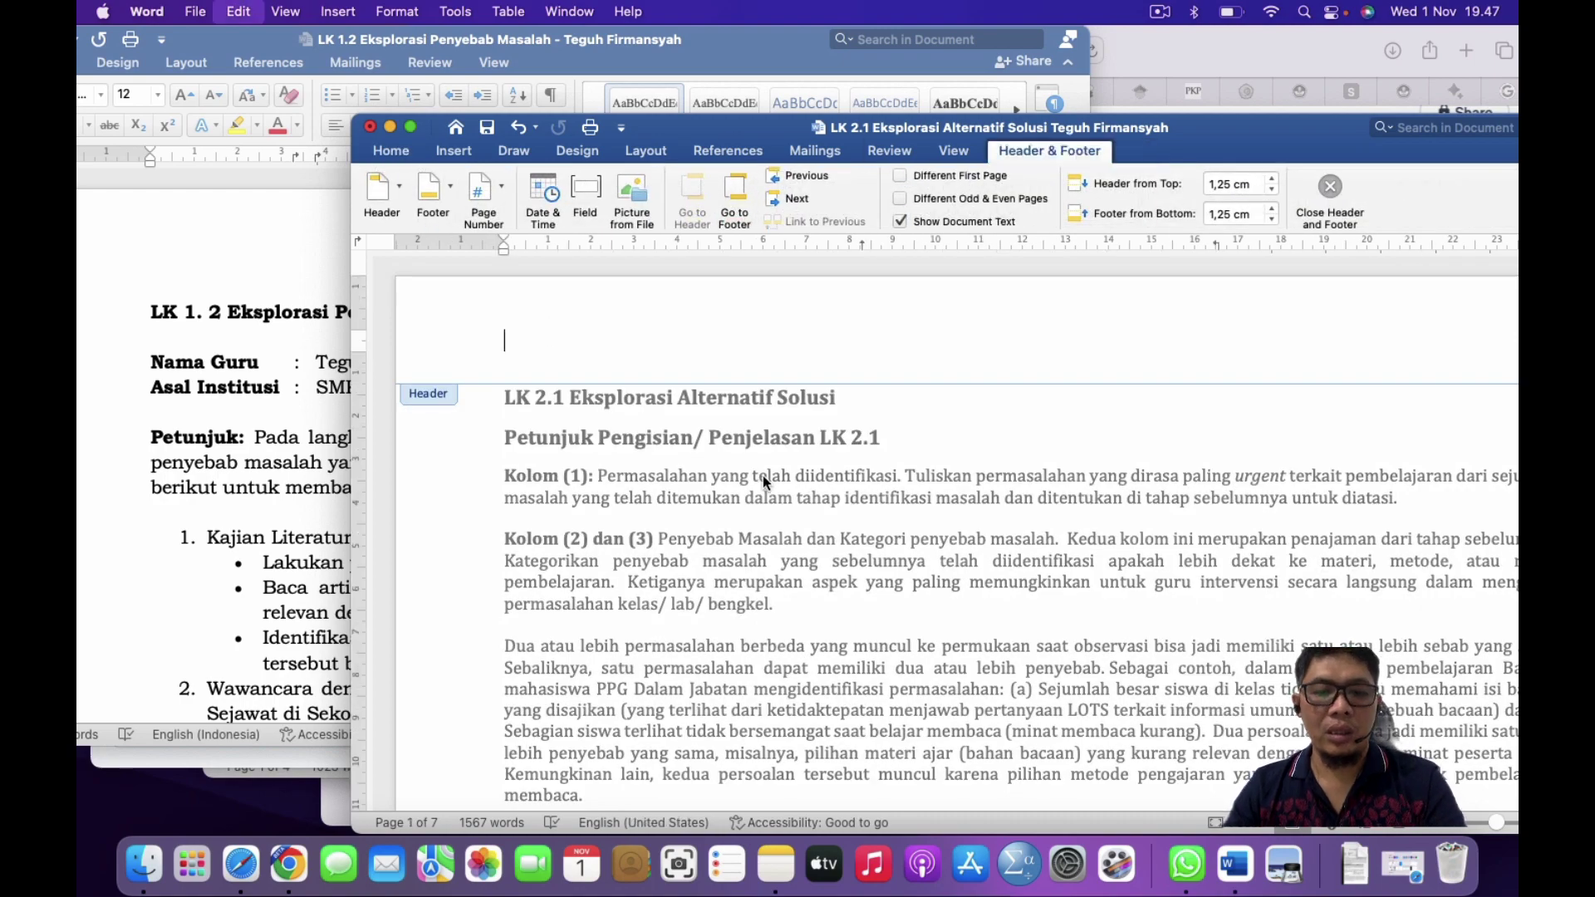
{"action": "double_click", "coordinate": [1007, 551]}
{"action": "scroll", "coordinate": [1007, 548], "scroll_direction": "down", "scroll_amount": 15}
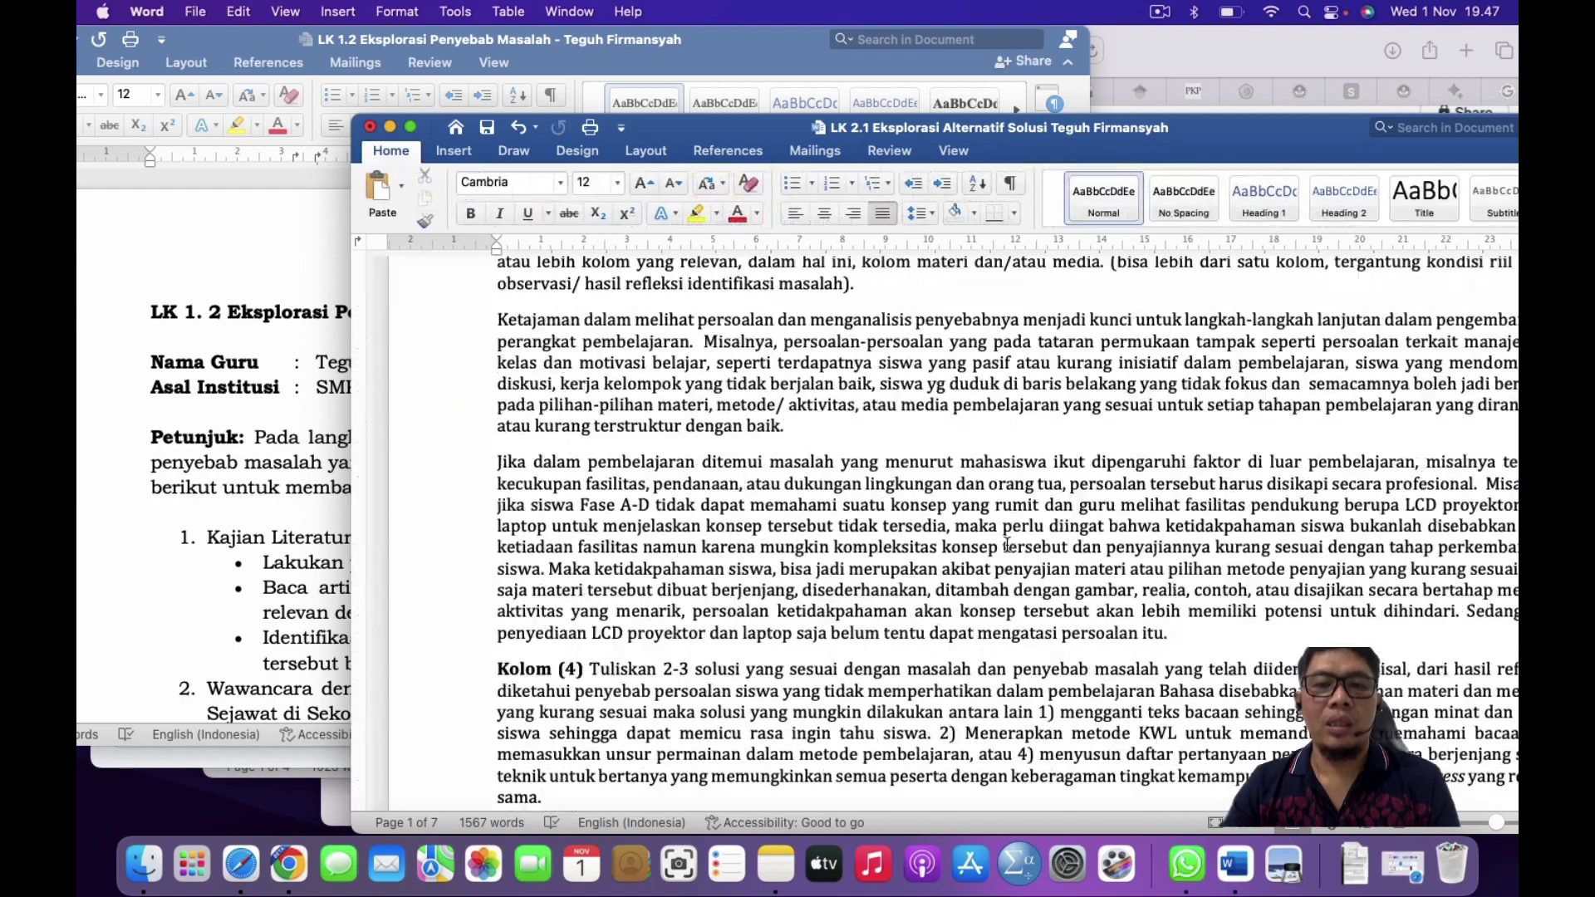
Step: Delete the blank page that precedes the table
{"action": "left_click", "coordinate": [1007, 545]}
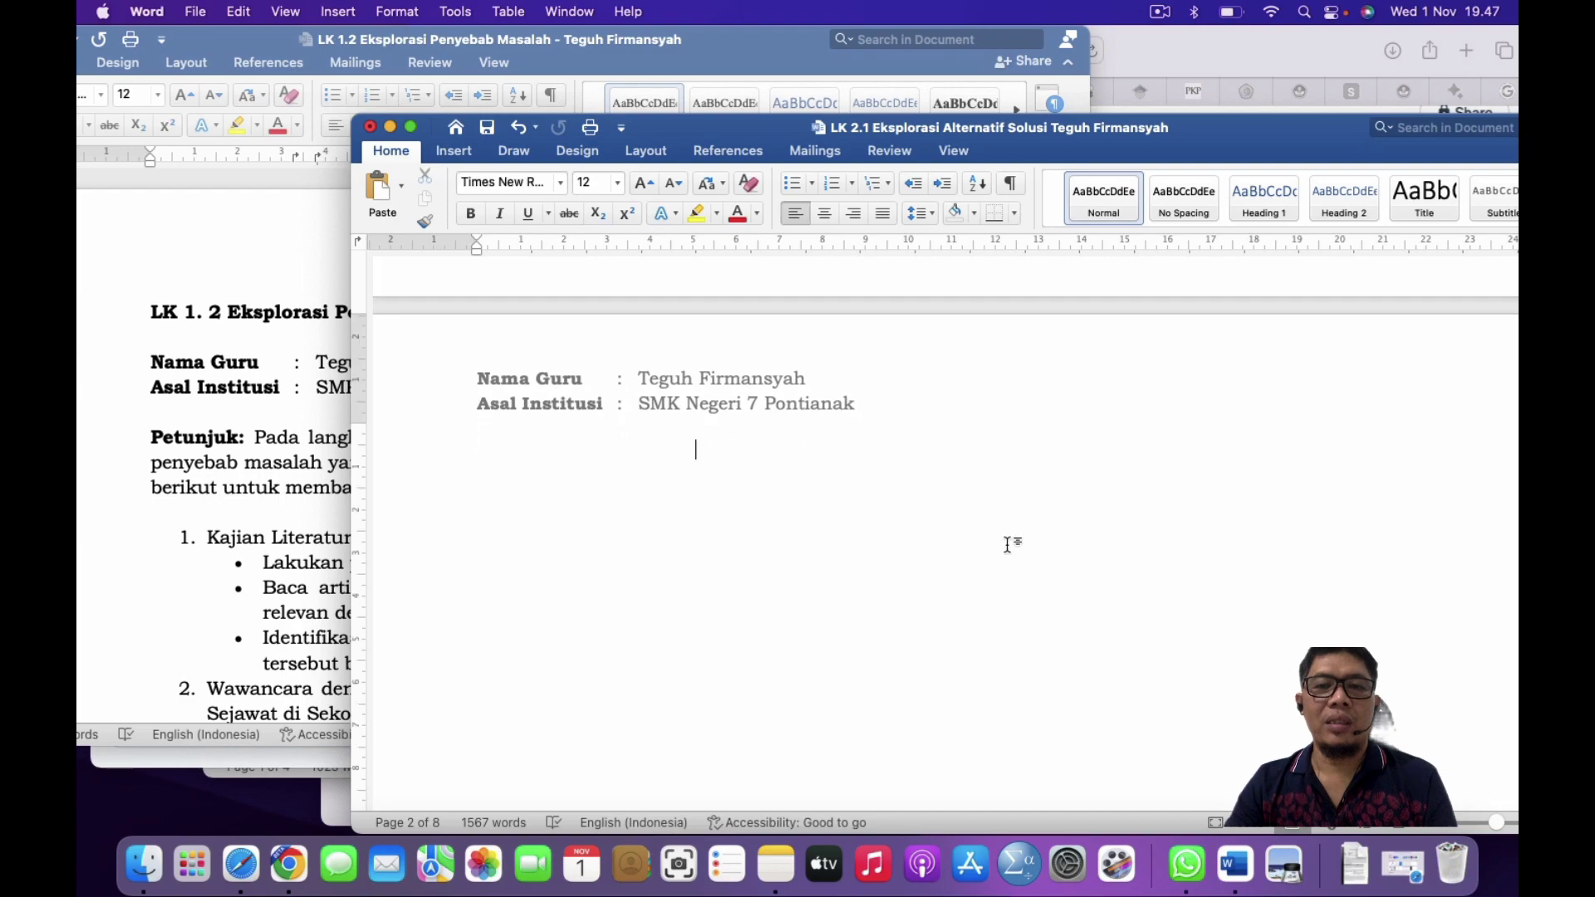
{"action": "key", "text": "BackSpace"}
{"action": "key", "text": "BackSpace"}
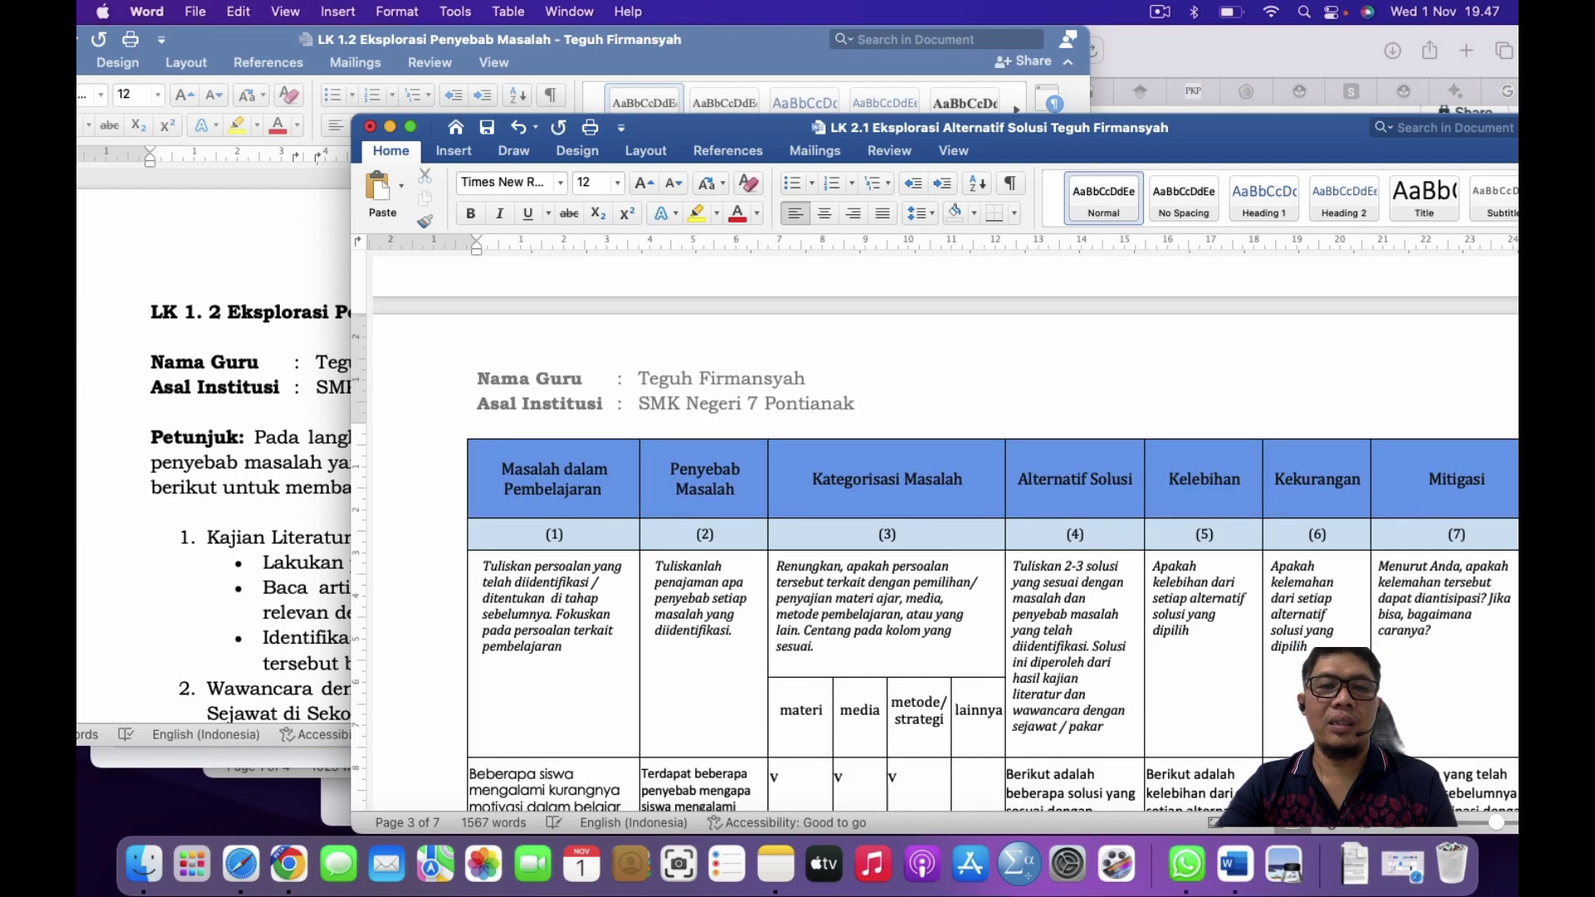
{"action": "scroll", "coordinate": [1007, 545], "scroll_direction": "up", "scroll_amount": 1}
{"action": "scroll", "coordinate": [947, 532], "scroll_direction": "down", "scroll_amount": 10}
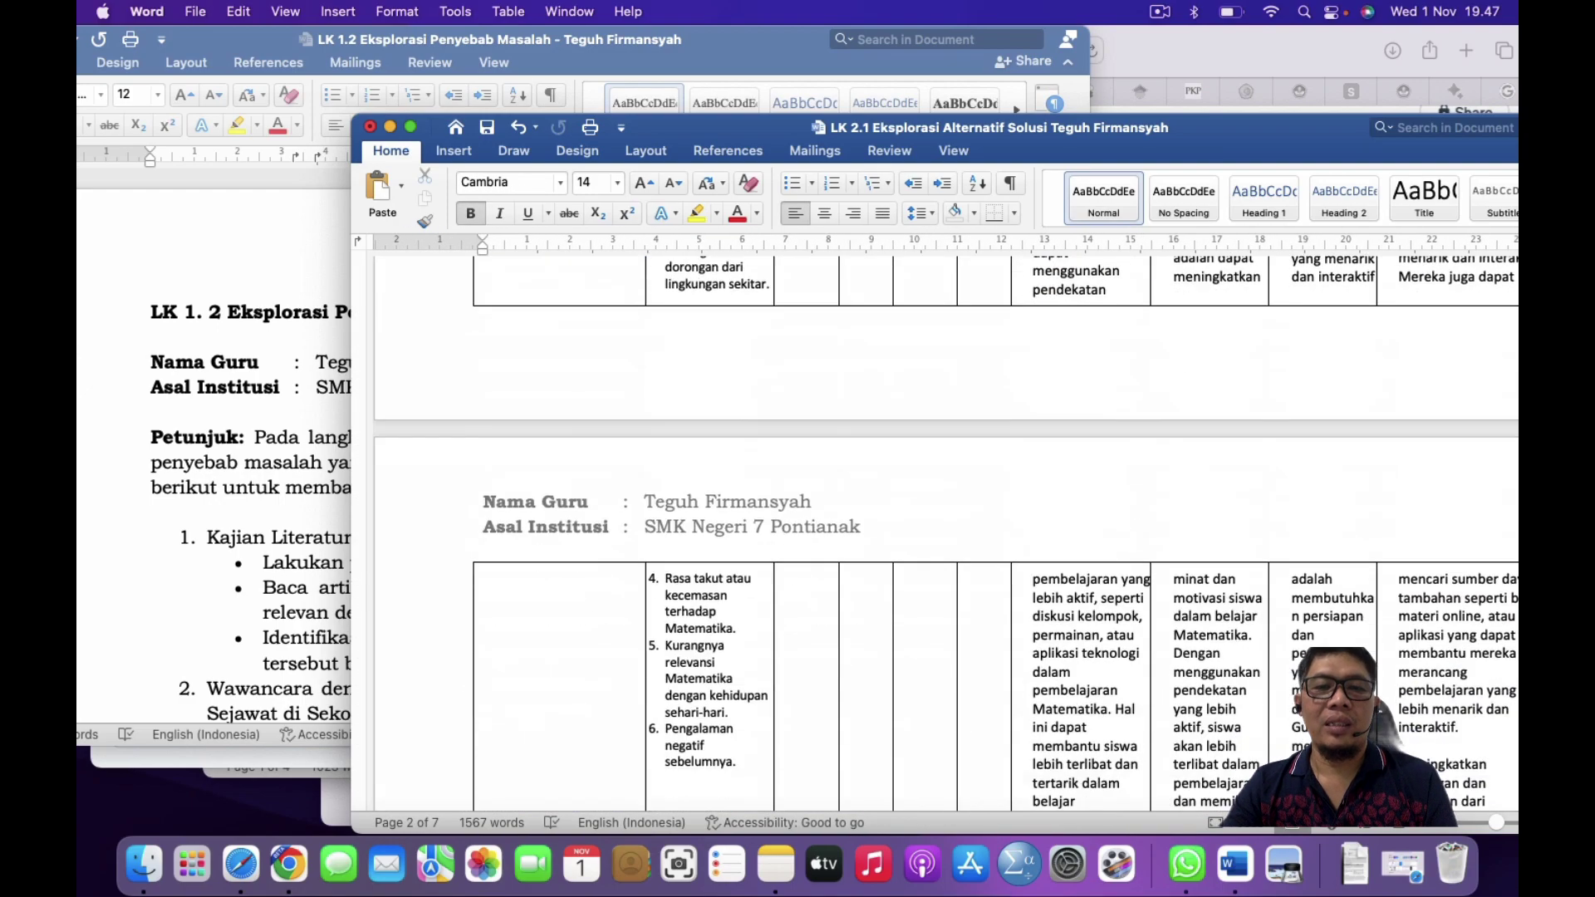
{"action": "scroll", "coordinate": [947, 532], "scroll_direction": "up", "scroll_amount": 10}
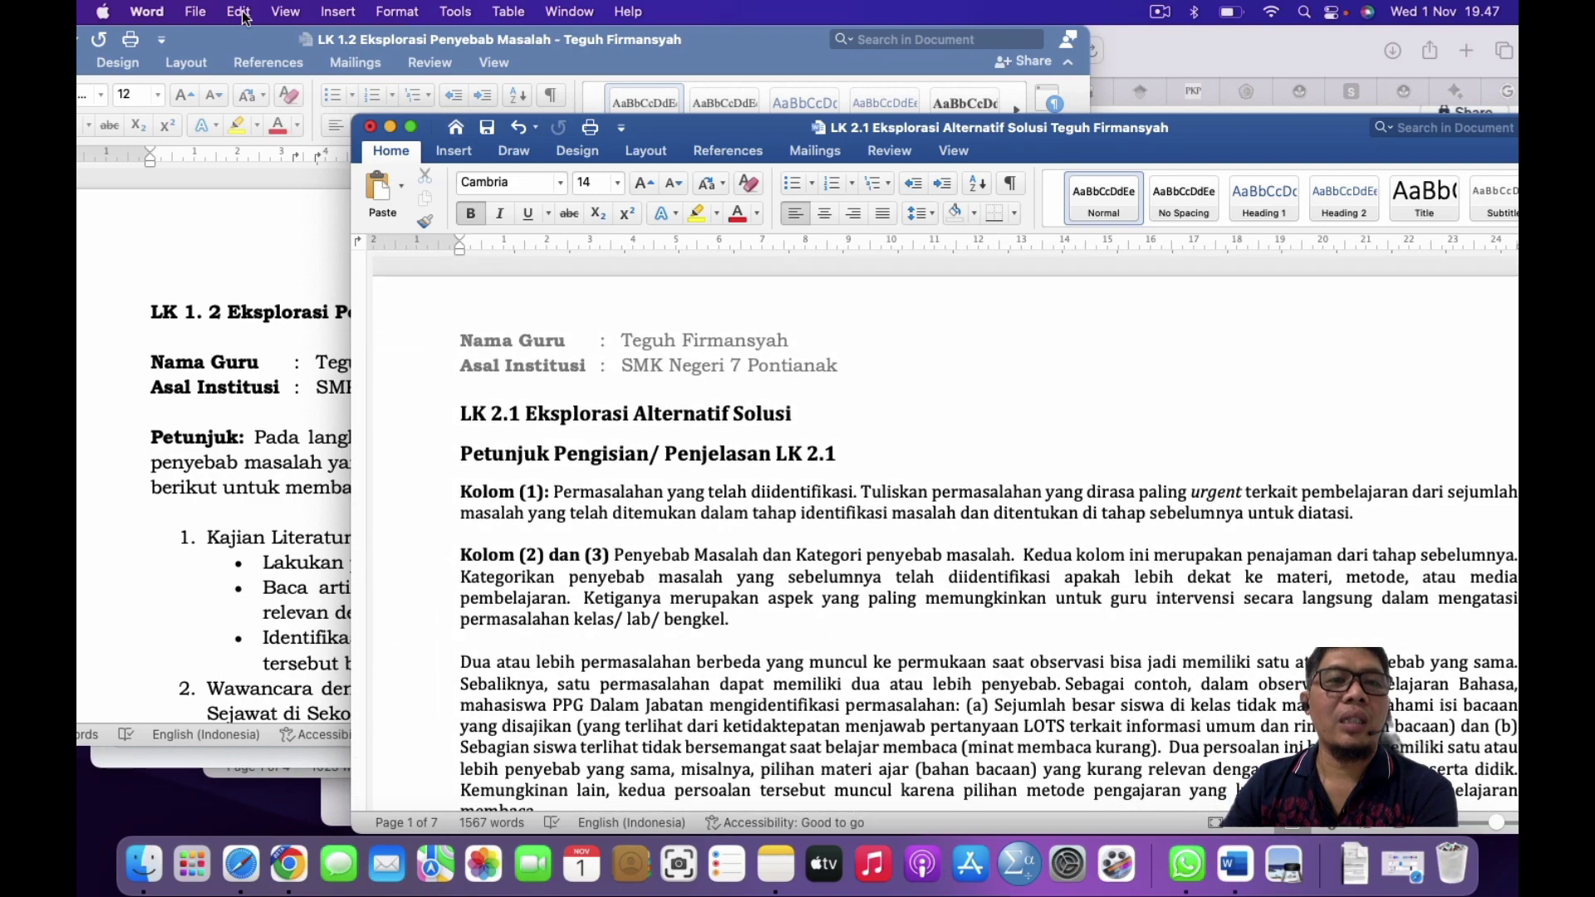
{"action": "left_click", "coordinate": [196, 11]}
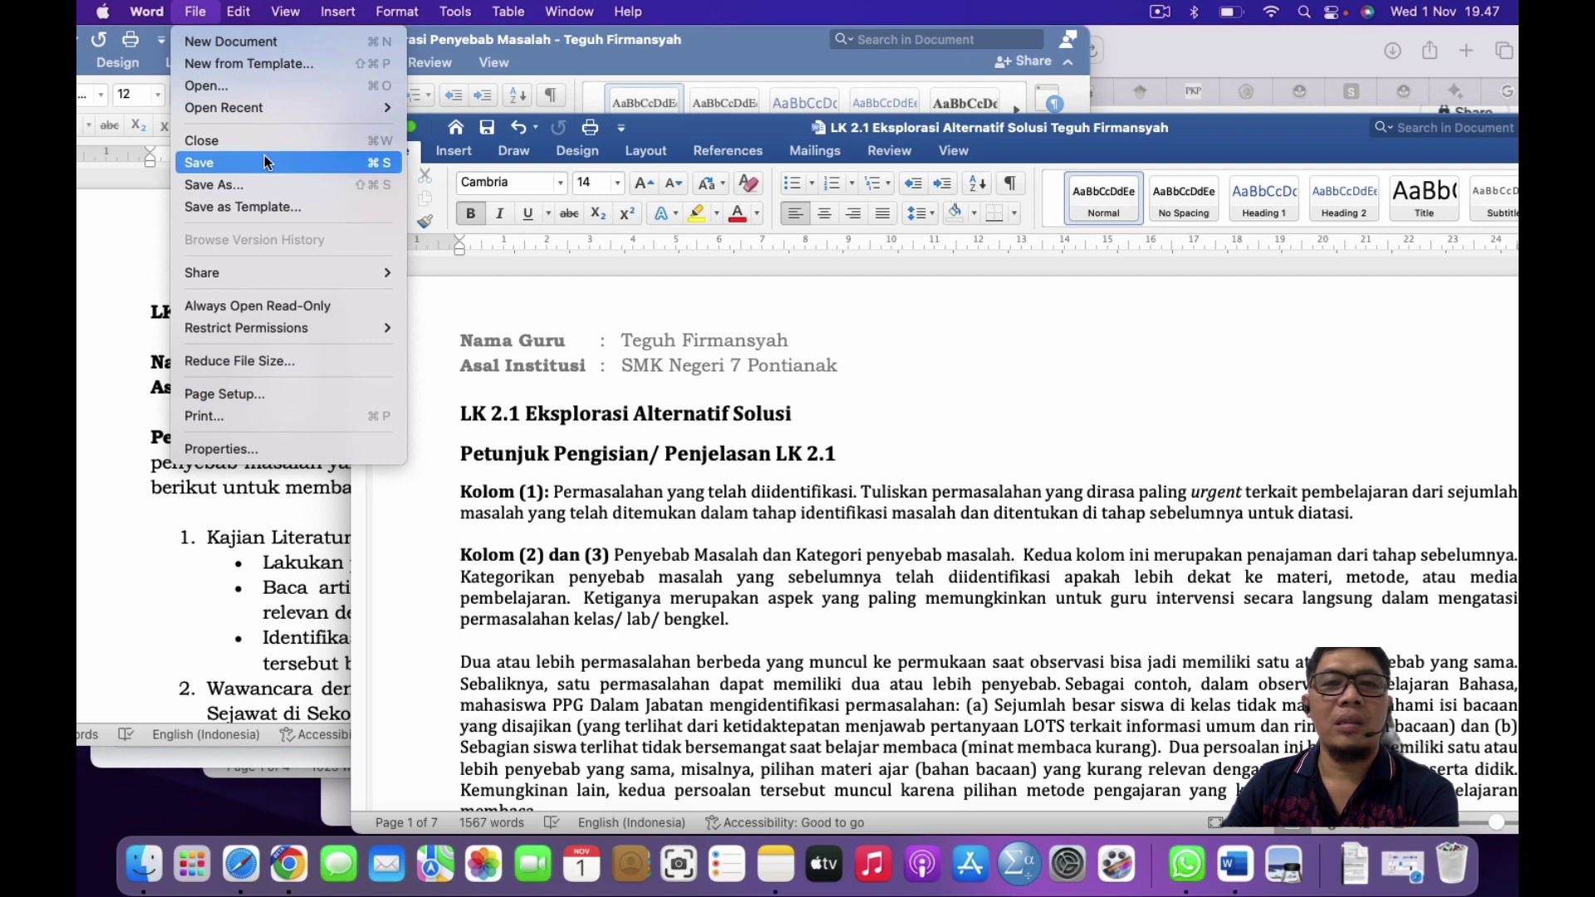
Step: Save LK 2.1, then export it as a Best-for-printing PDF into the Tugas folder
{"action": "left_click", "coordinate": [265, 159]}
{"action": "left_click", "coordinate": [195, 11]}
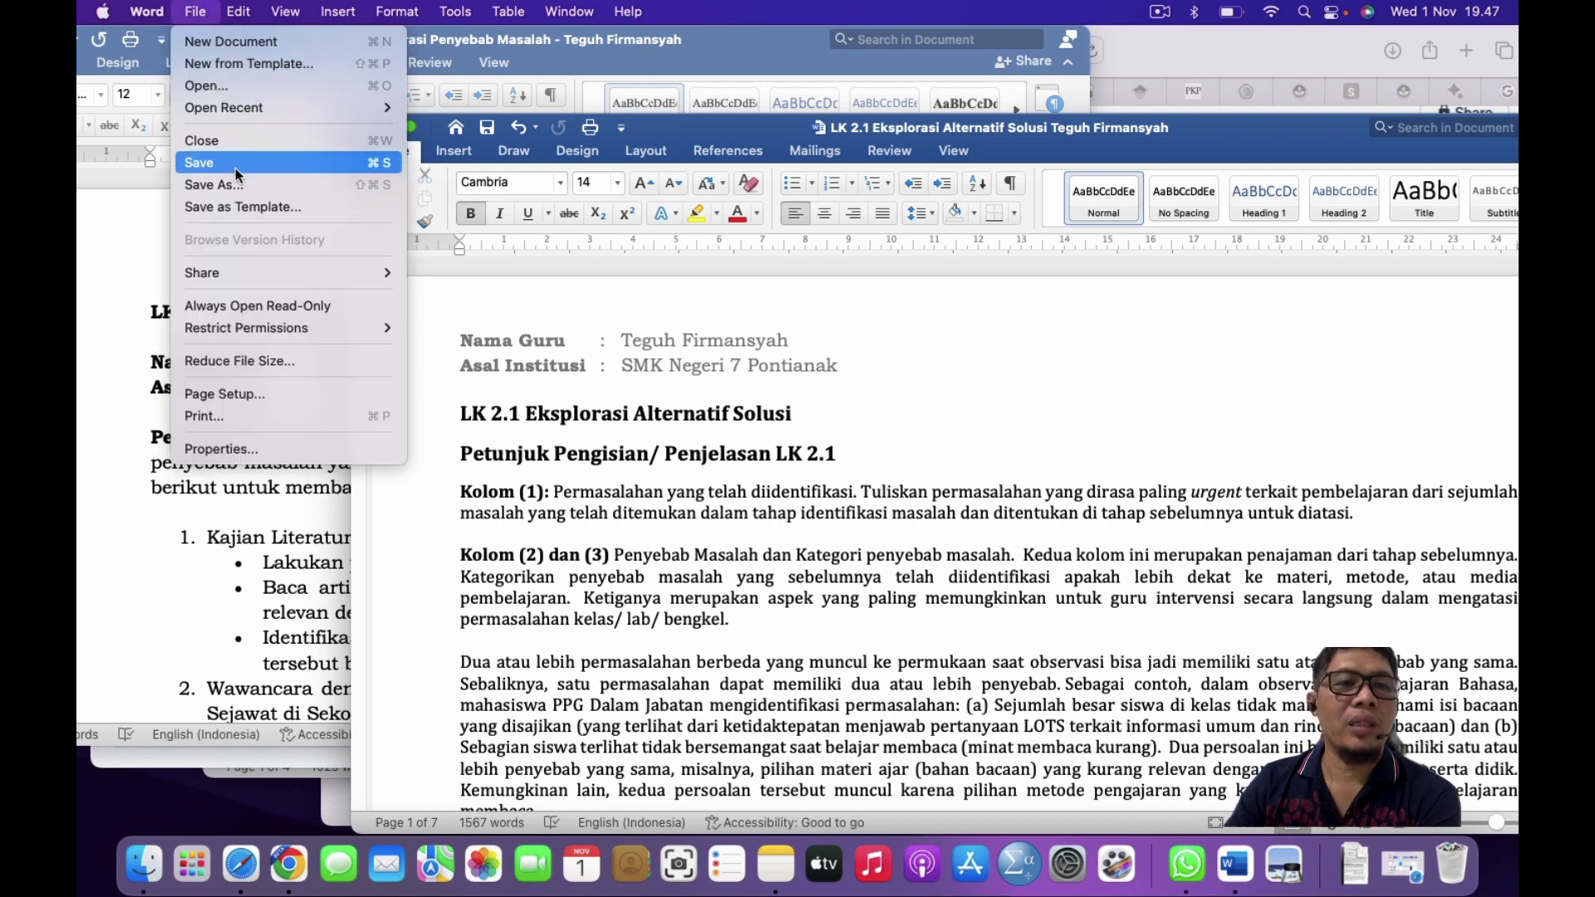
{"action": "left_click", "coordinate": [757, 443]}
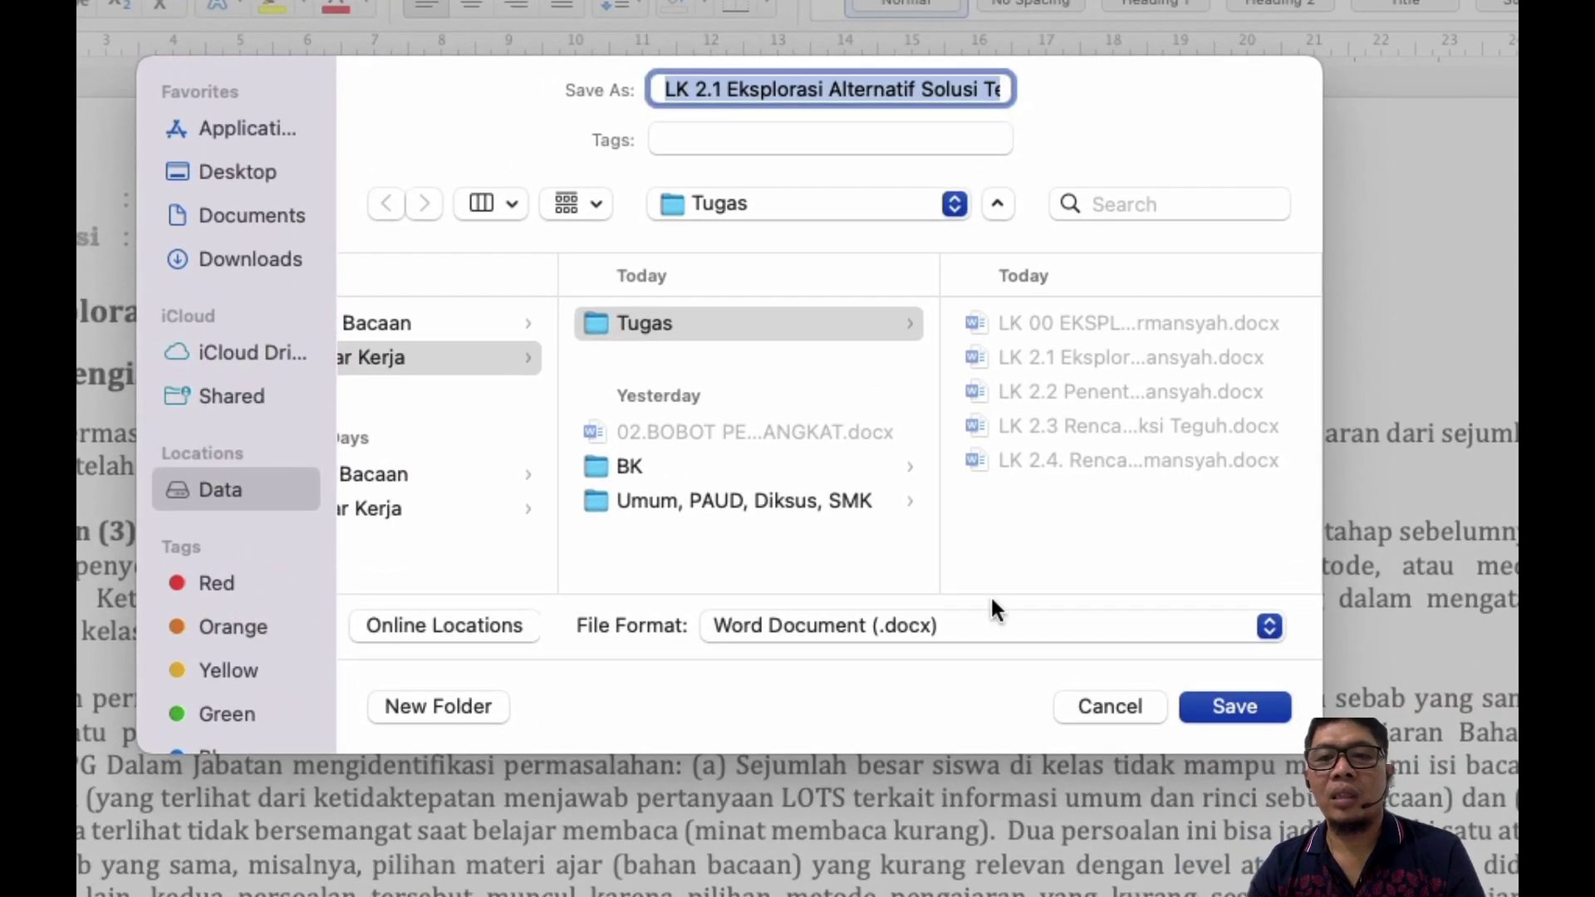
{"action": "left_click", "coordinate": [944, 619]}
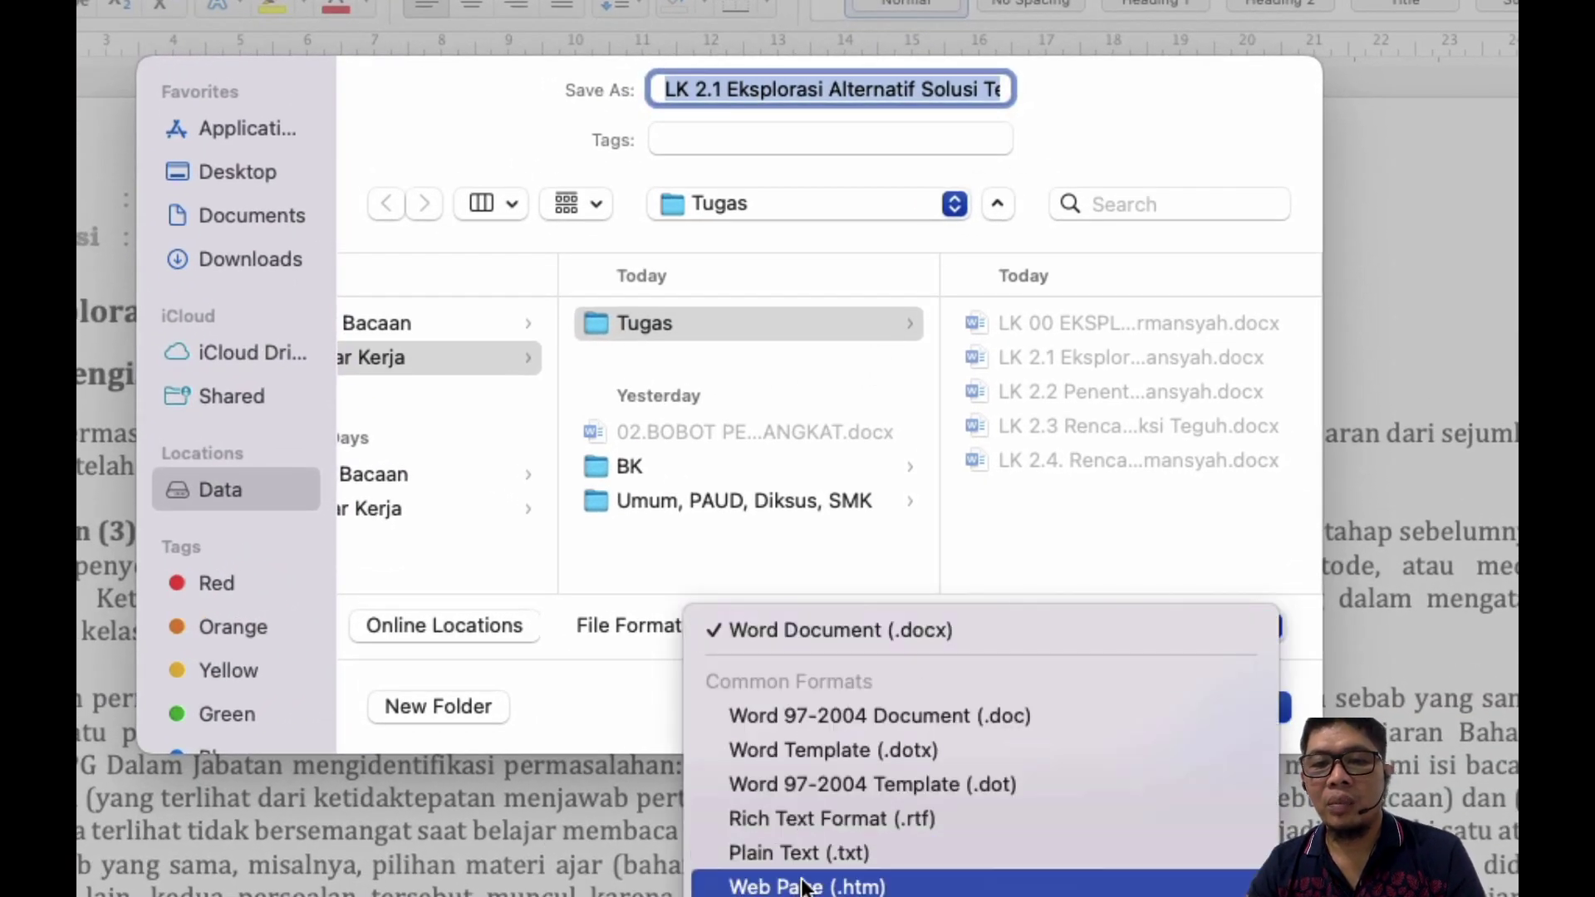
{"action": "left_click", "coordinate": [759, 799]}
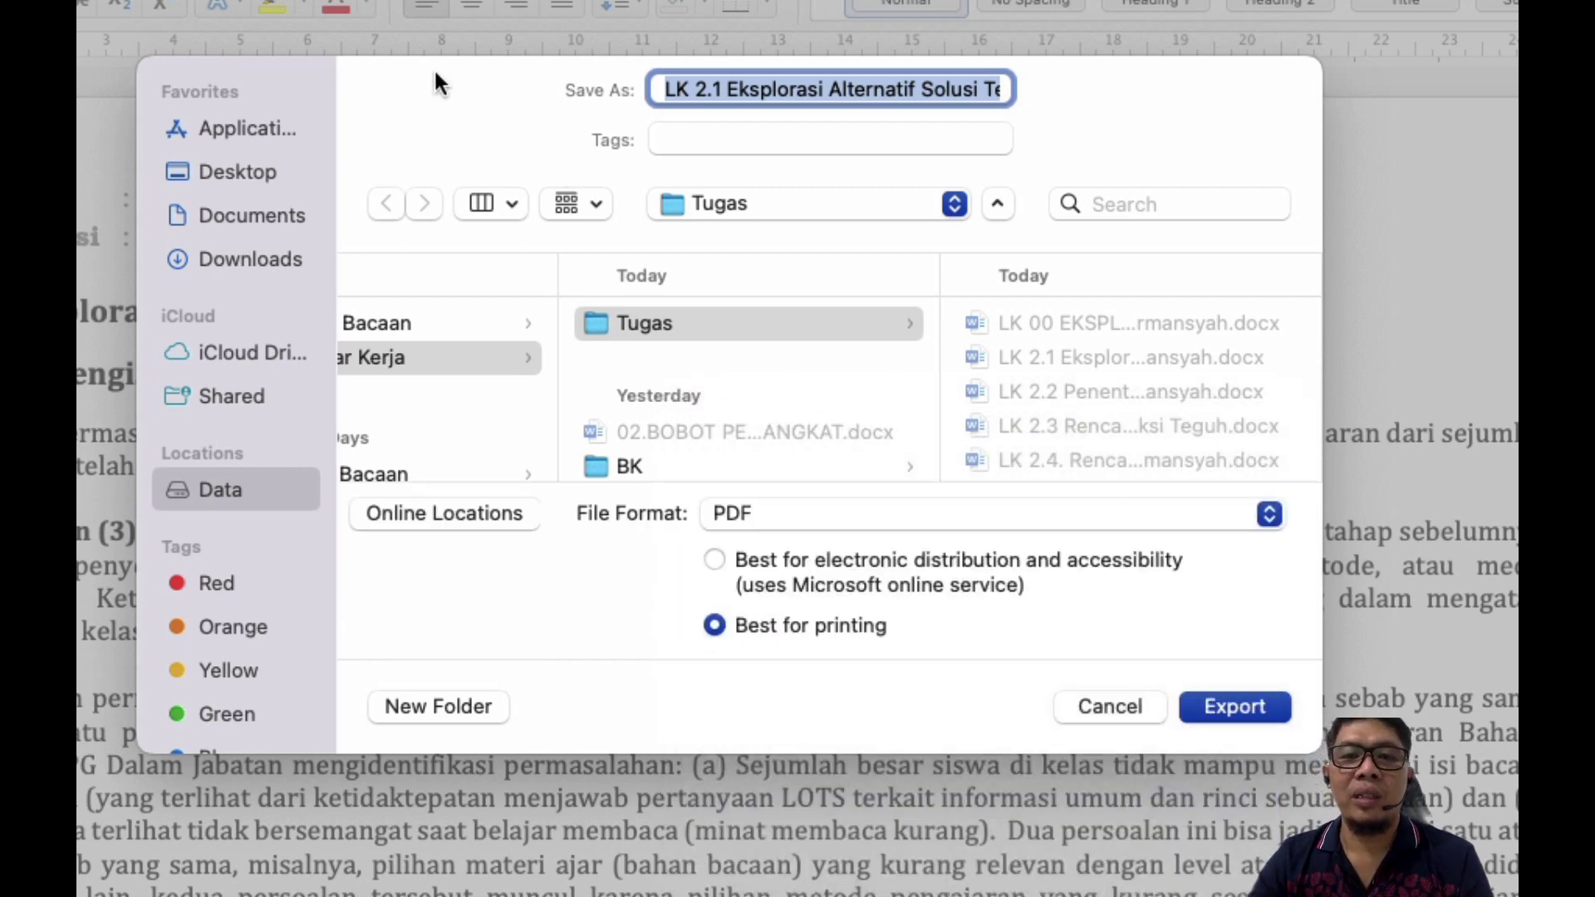
{"action": "scroll", "coordinate": [884, 427], "scroll_direction": "down", "scroll_amount": 2}
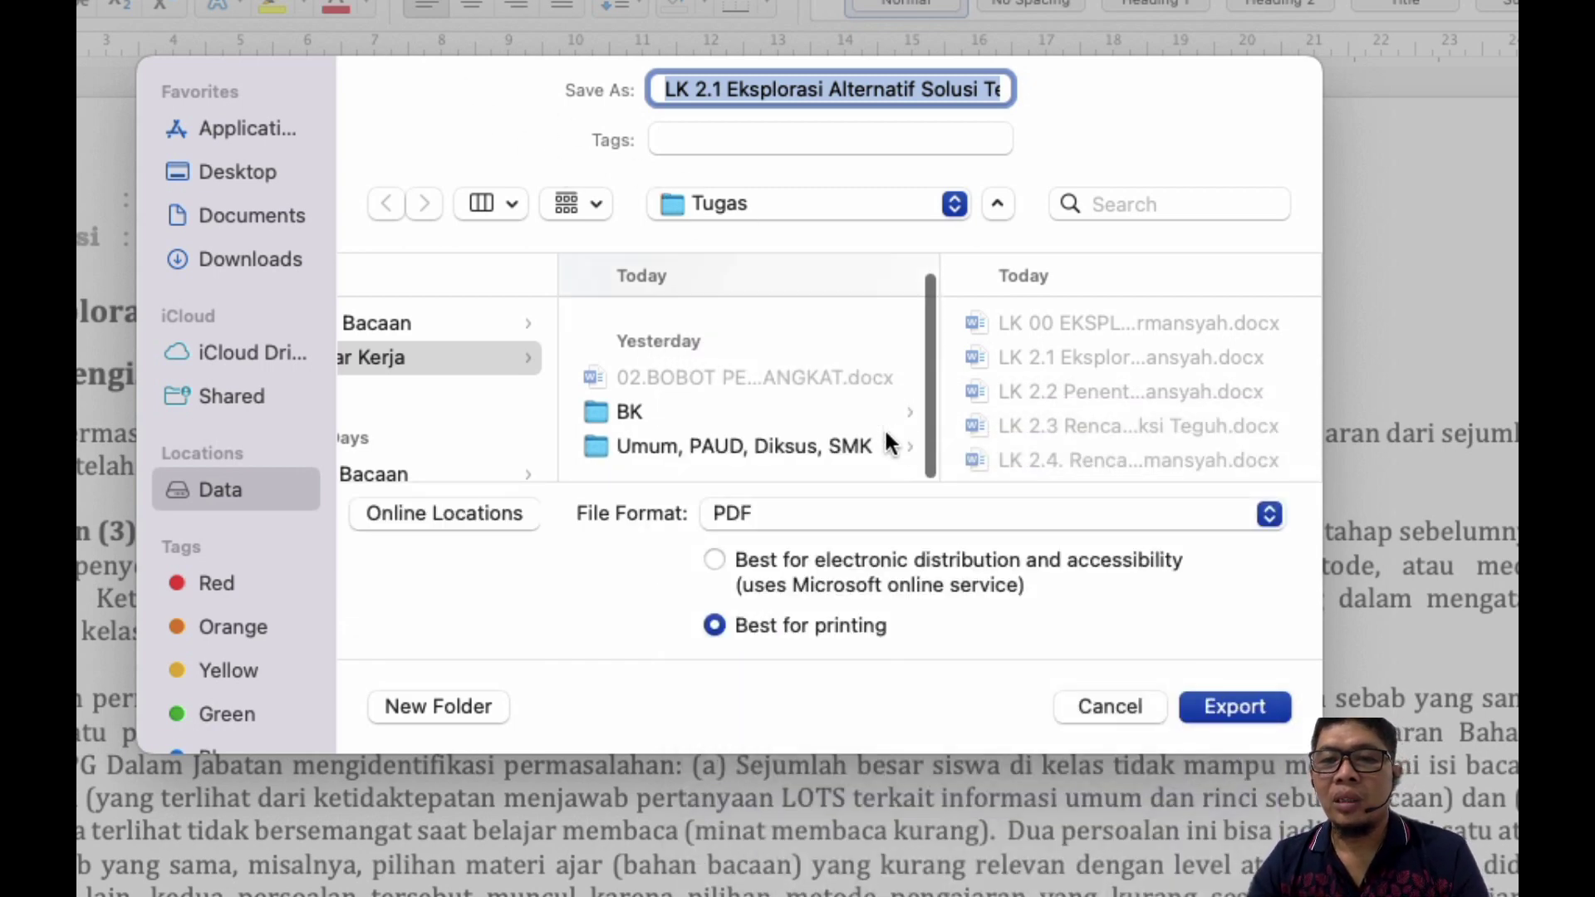
{"action": "scroll", "coordinate": [884, 428], "scroll_direction": "up", "scroll_amount": 2}
{"action": "scroll", "coordinate": [884, 427], "scroll_direction": "left", "scroll_amount": 3}
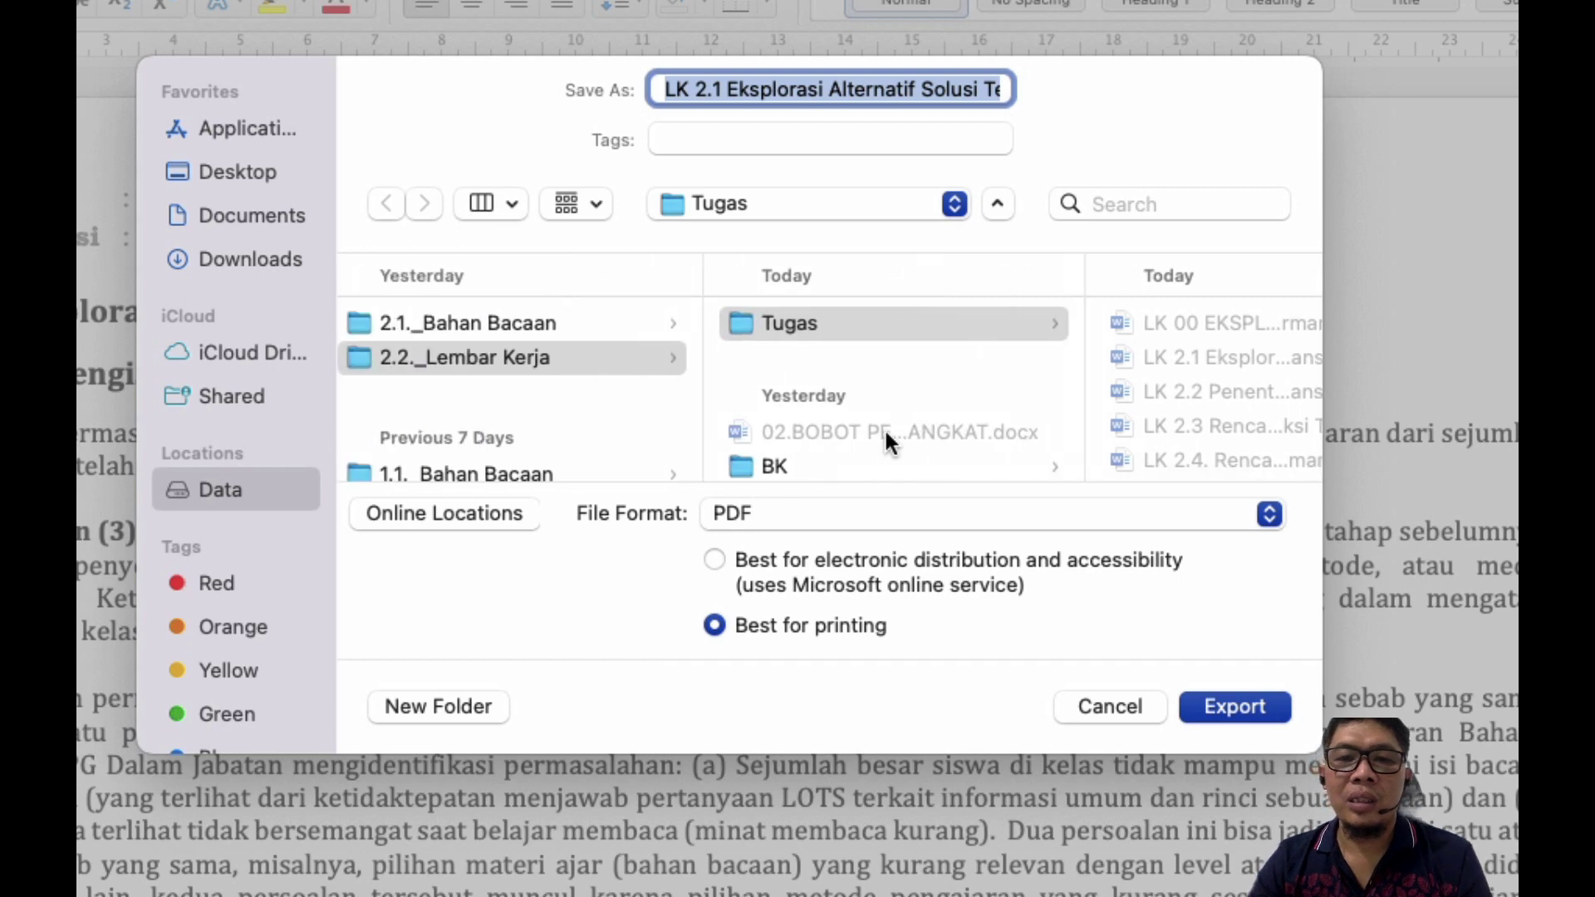
{"action": "scroll", "coordinate": [884, 427], "scroll_direction": "left", "scroll_amount": 5}
{"action": "scroll", "coordinate": [884, 427], "scroll_direction": "right", "scroll_amount": 8}
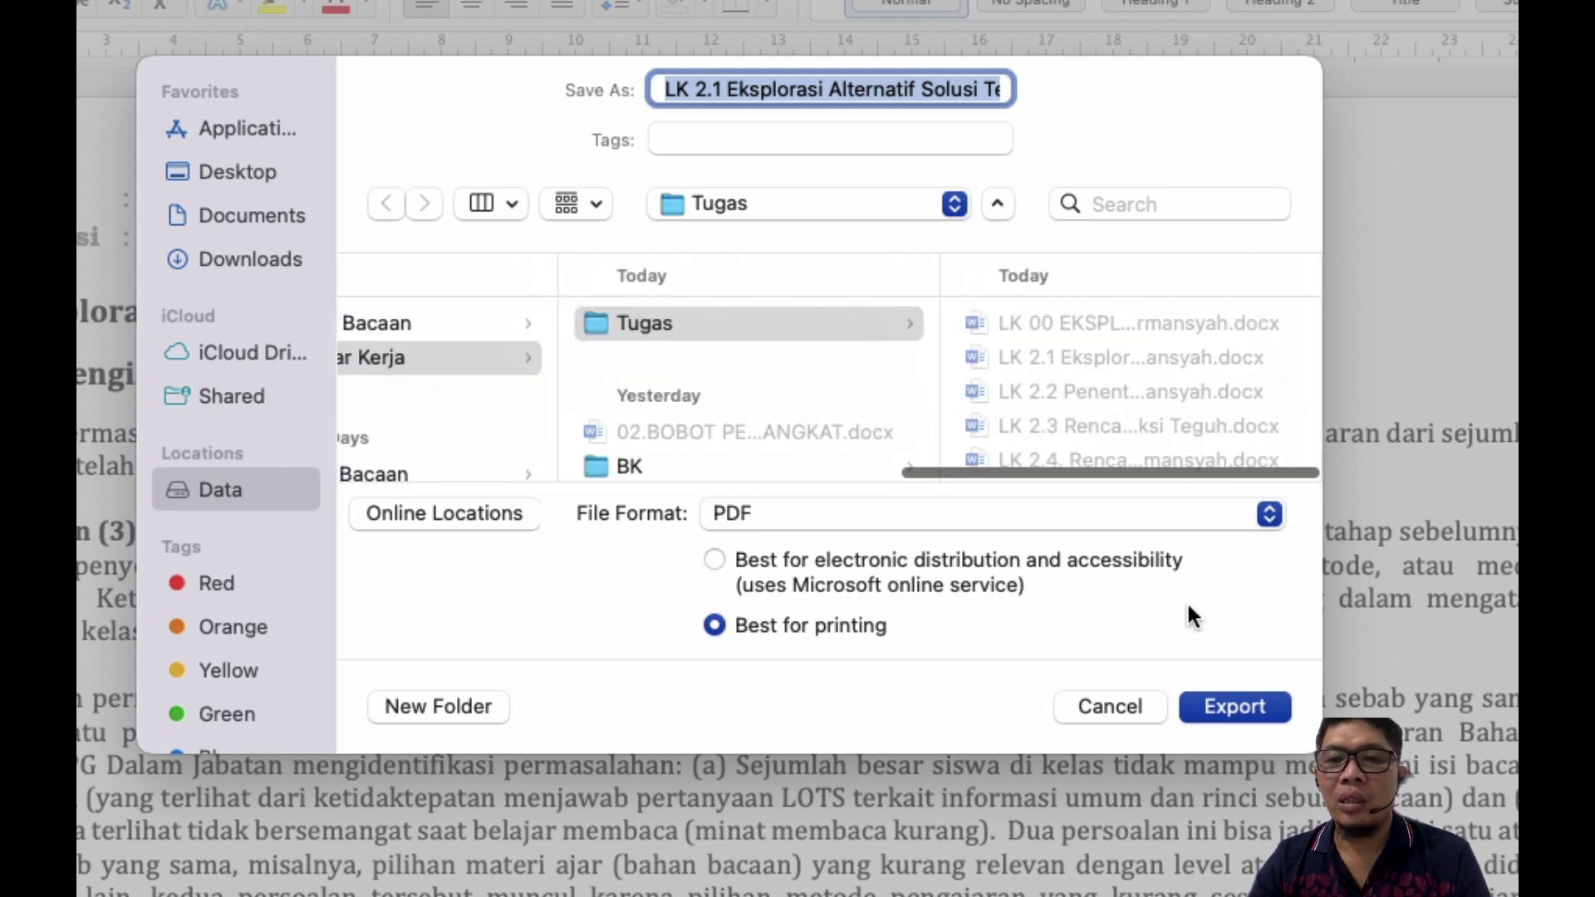
{"action": "scroll", "coordinate": [1084, 420], "scroll_direction": "down", "scroll_amount": 1}
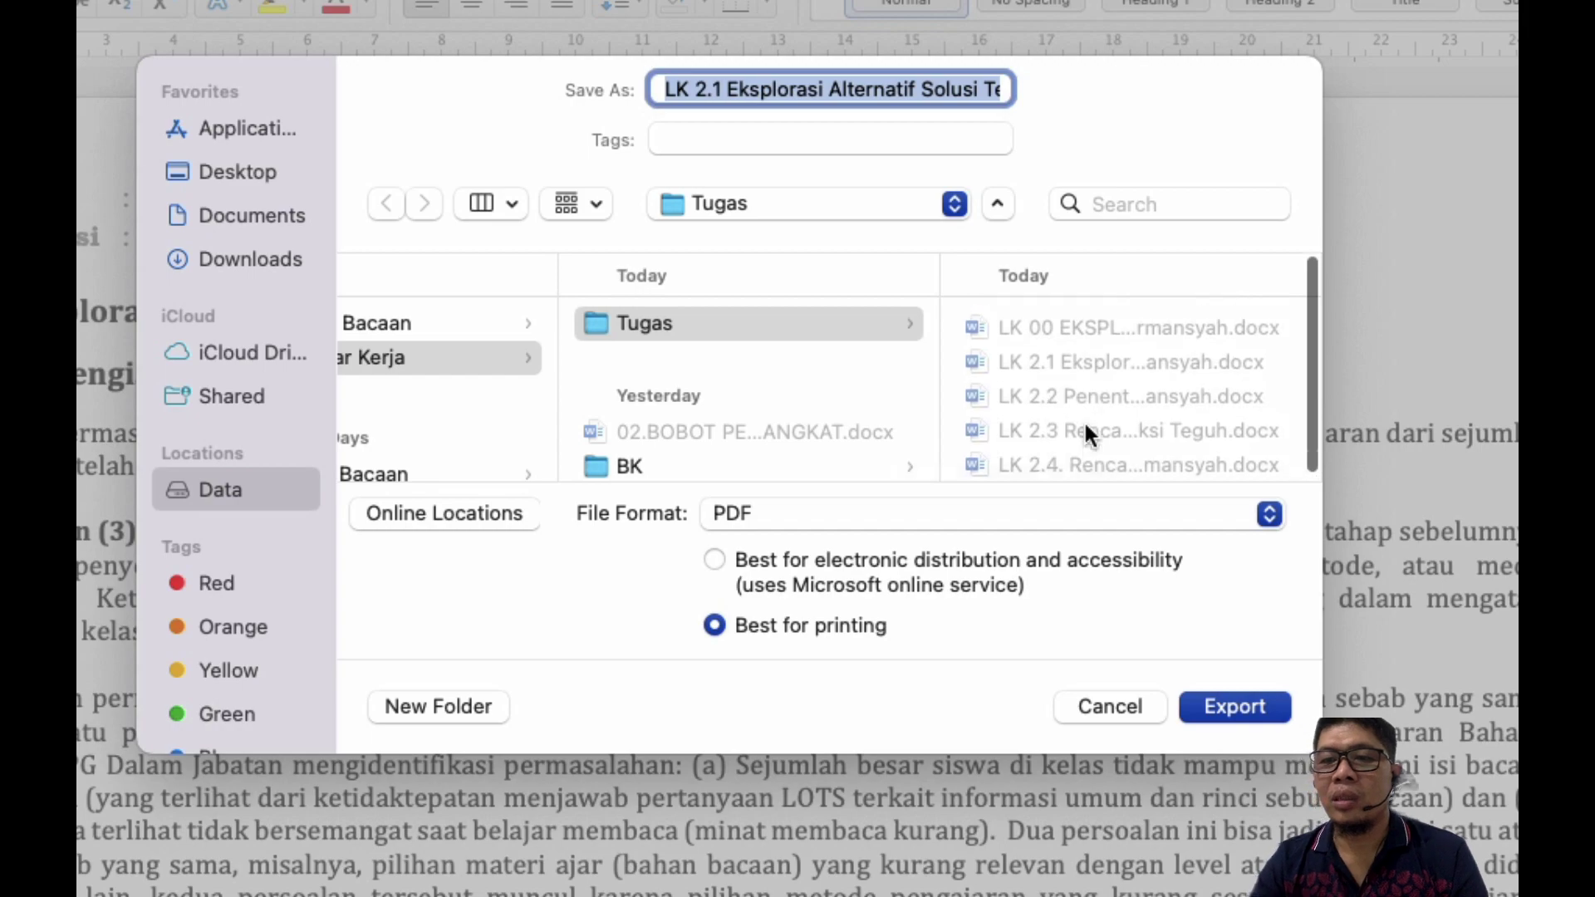
{"action": "left_click", "coordinate": [1234, 705]}
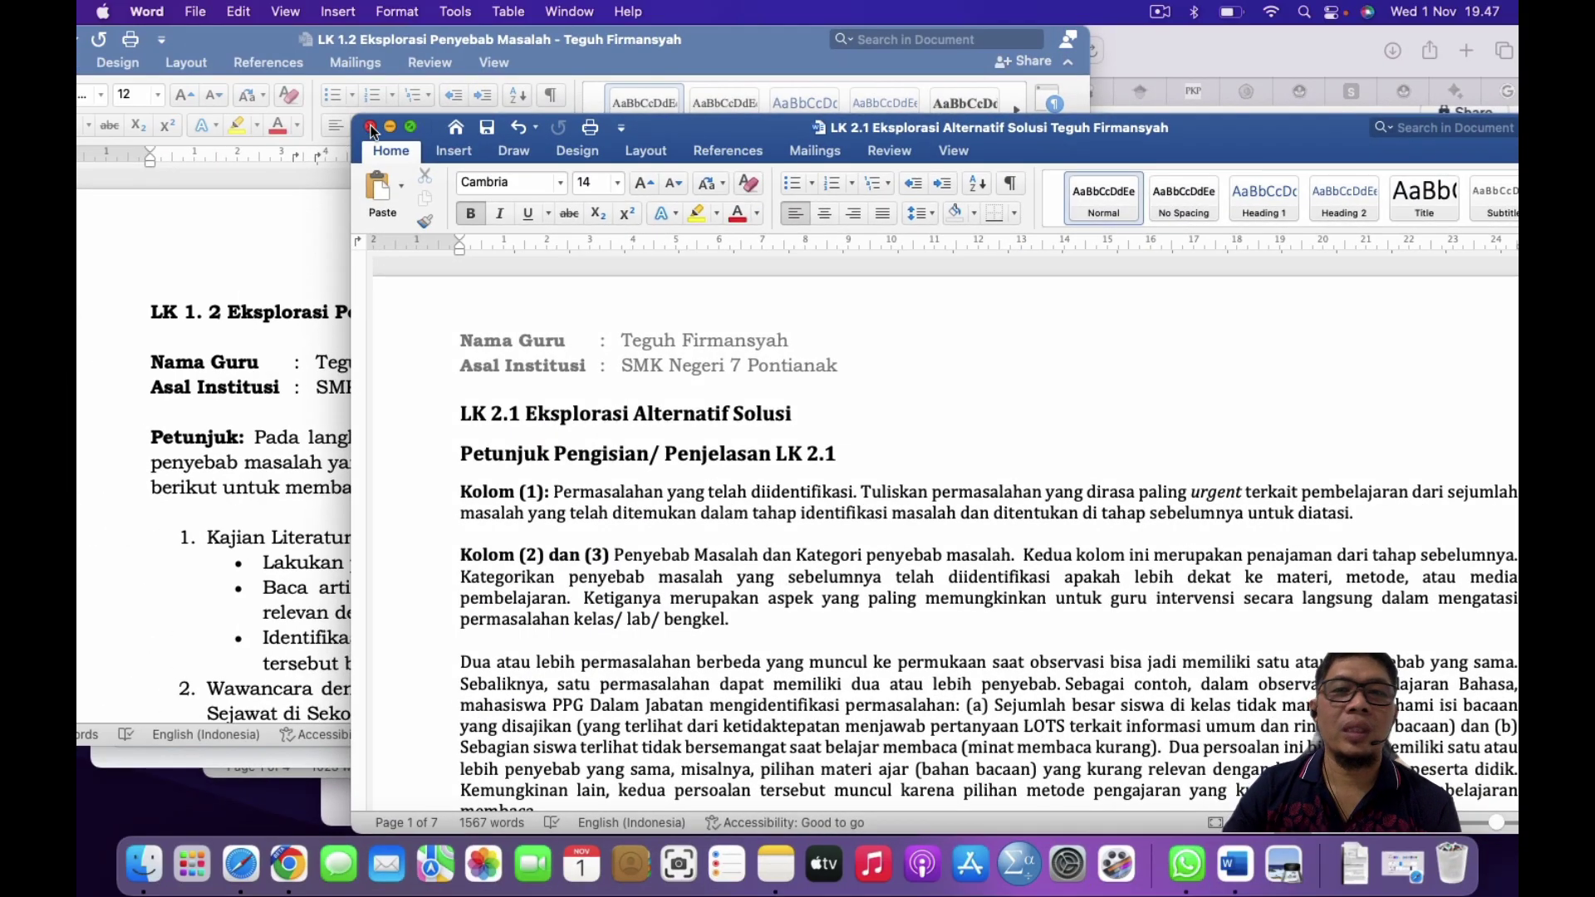
Step: Trim Humata's address back to app.humata.ai to load the files home page
{"action": "double_click", "coordinate": [720, 121]}
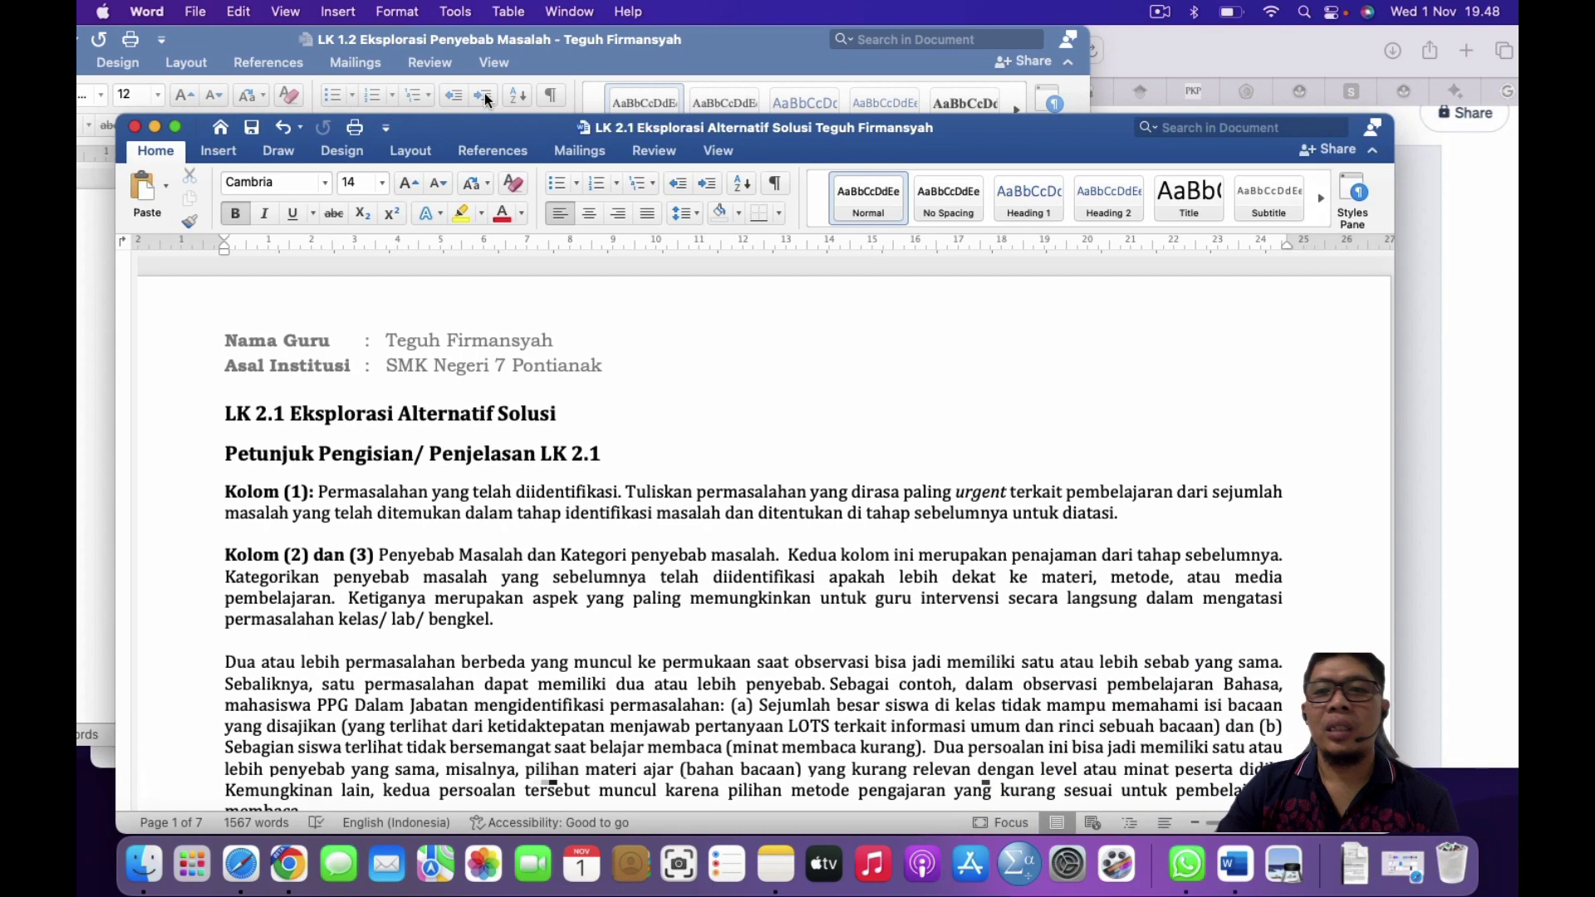
{"action": "left_click", "coordinate": [1456, 287]}
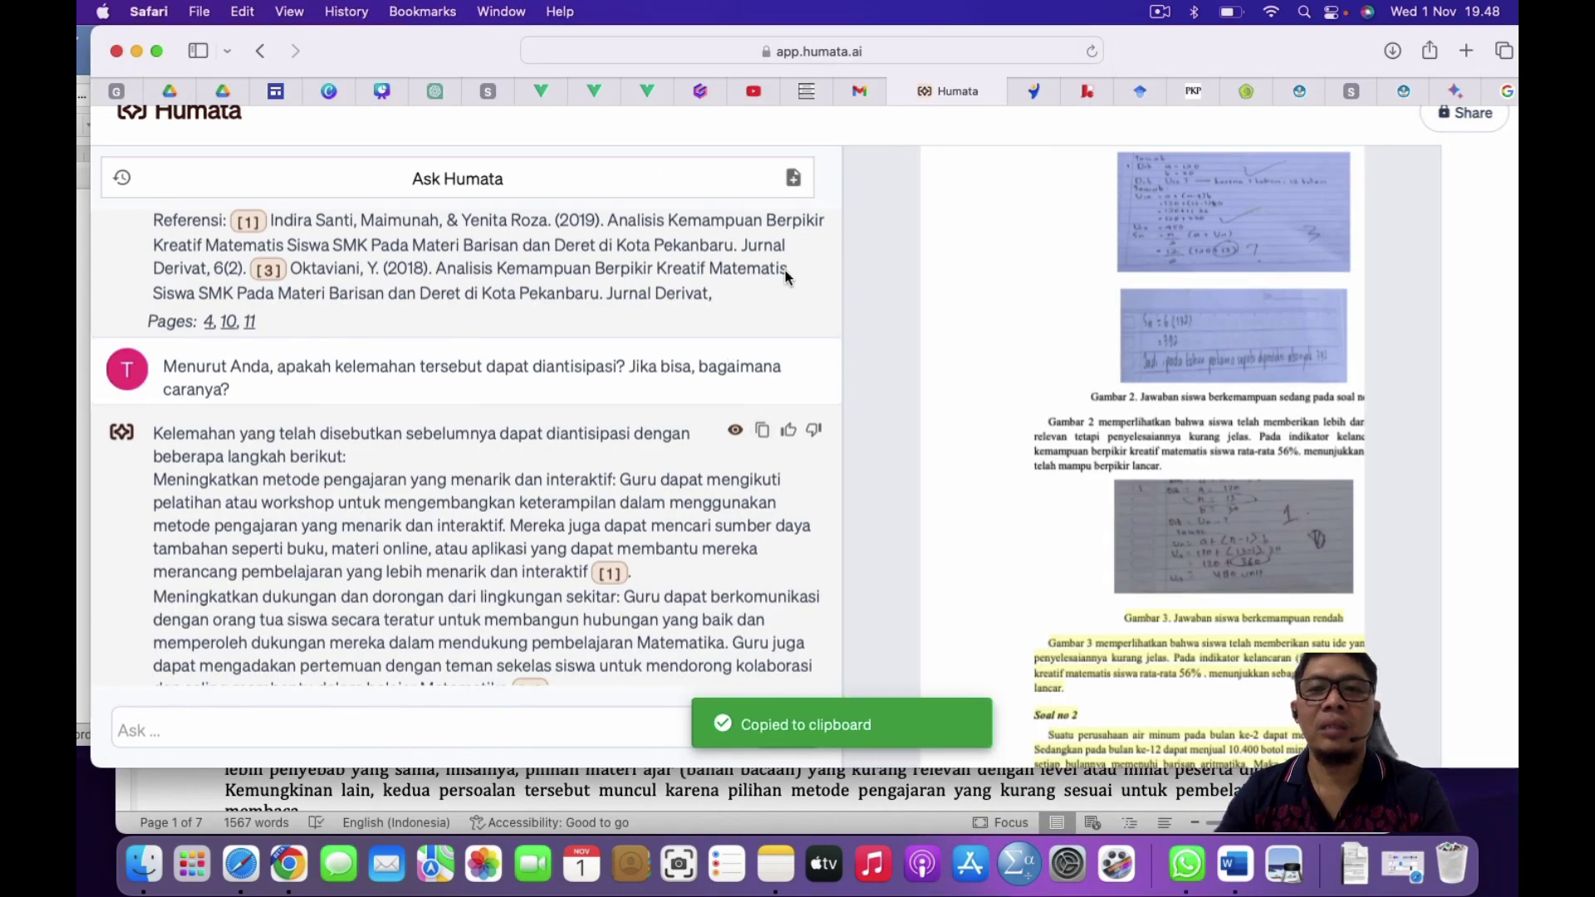
{"action": "left_click", "coordinate": [862, 53]}
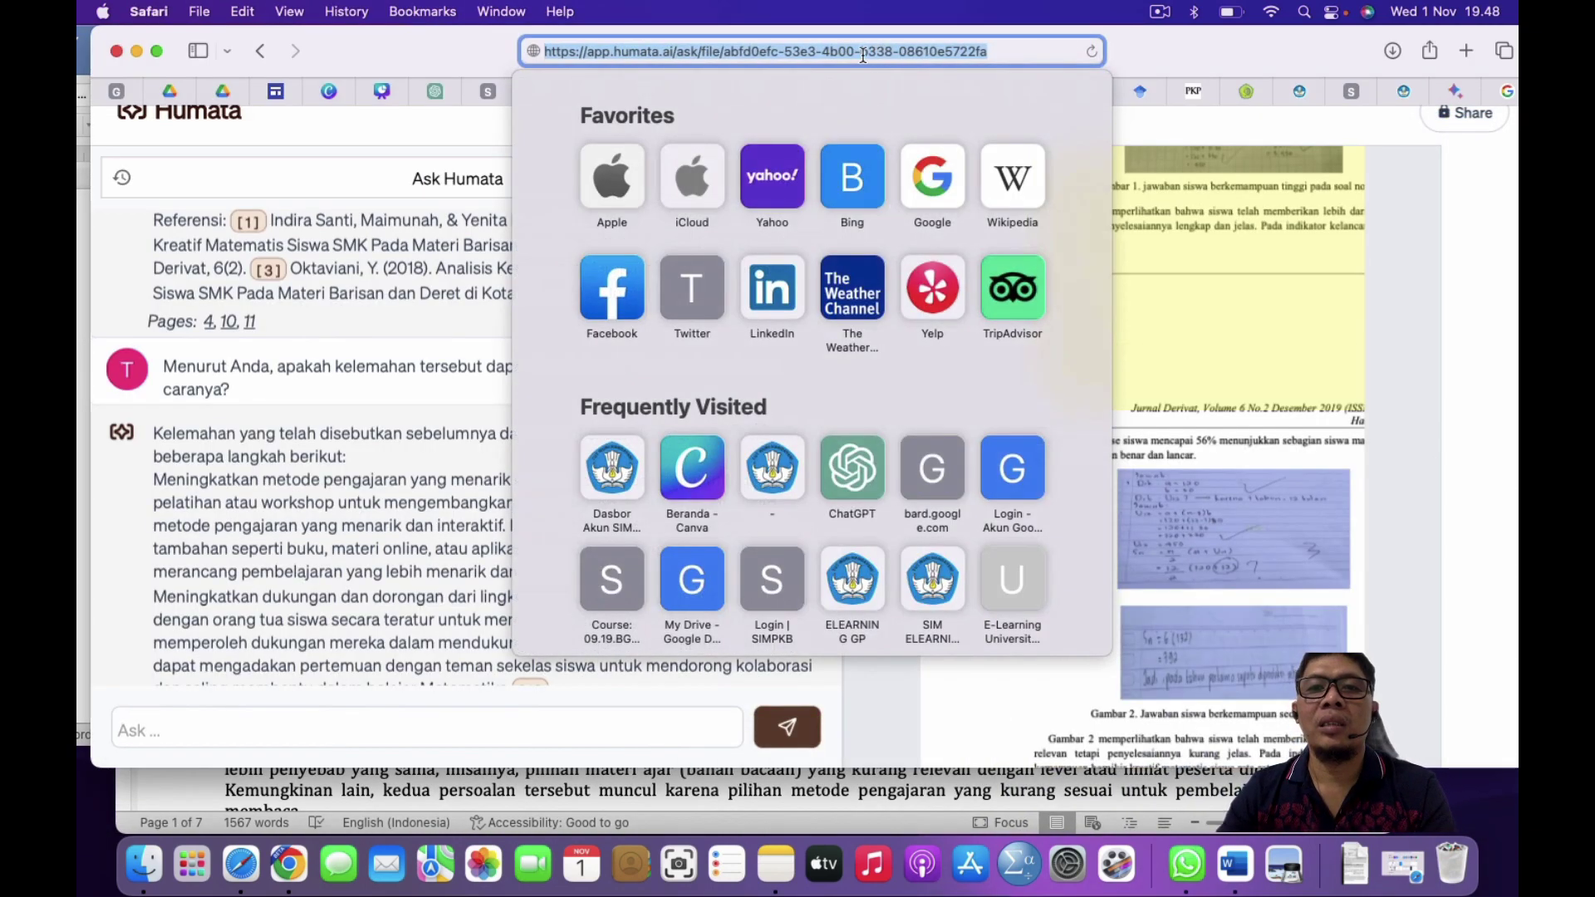
{"action": "left_click_drag", "start_coordinate": [704, 52], "coordinate": [822, 197]}
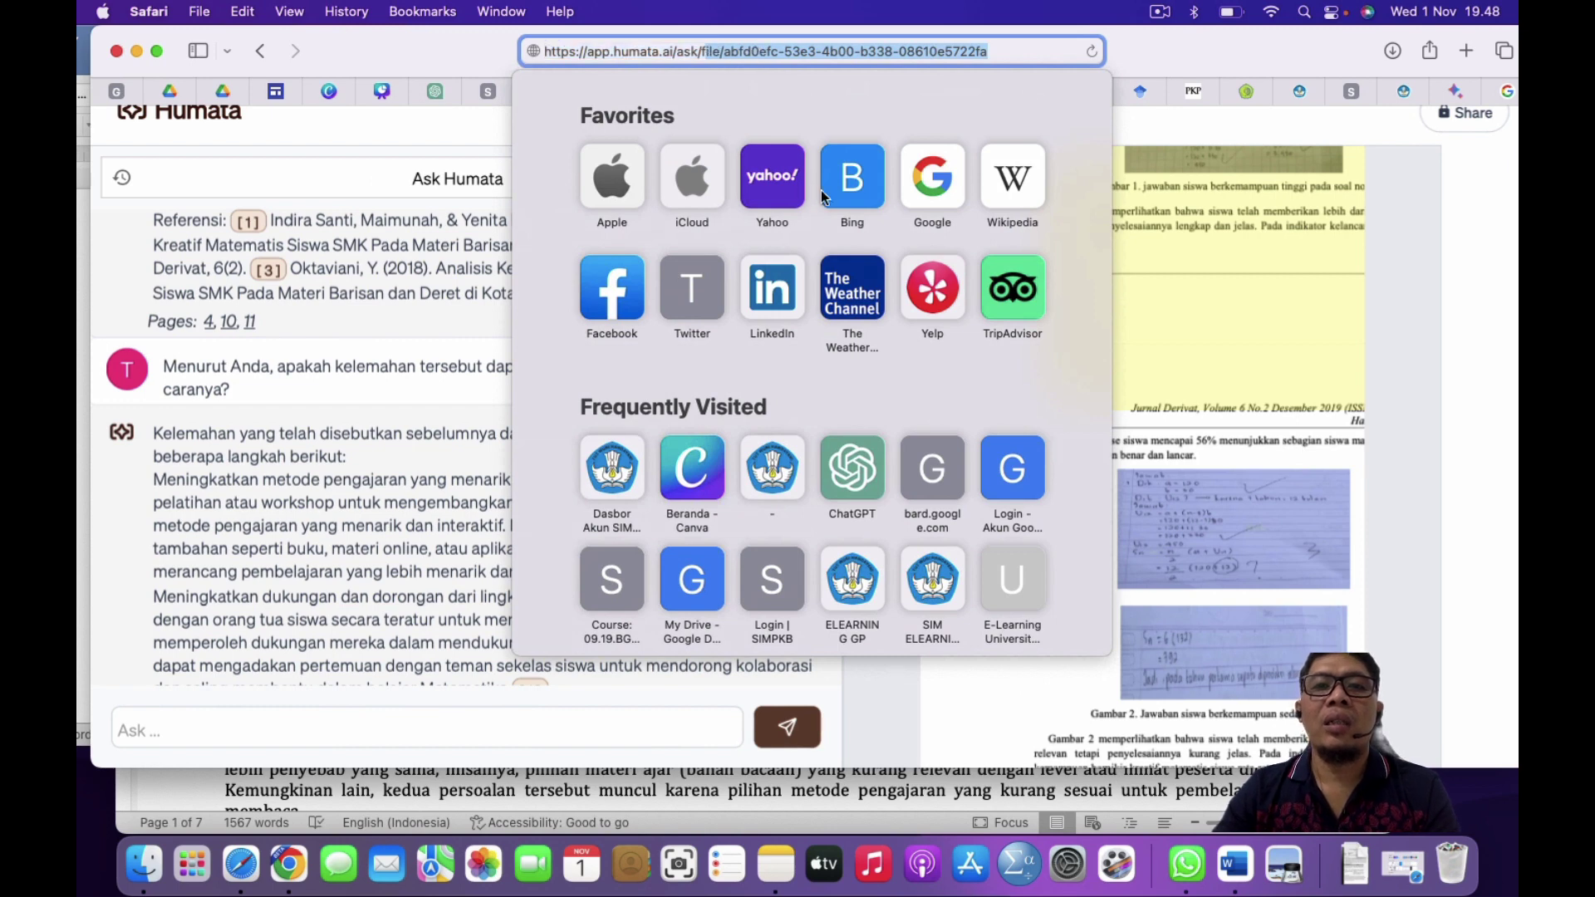
{"action": "key", "text": "BackSpace"}
{"action": "key", "text": "BackSpace"}
{"action": "key", "text": "BackSpace"}
{"action": "key", "text": "BackSpace"}
{"action": "key", "text": "BackSpace"}
{"action": "key", "text": "BackSpace"}
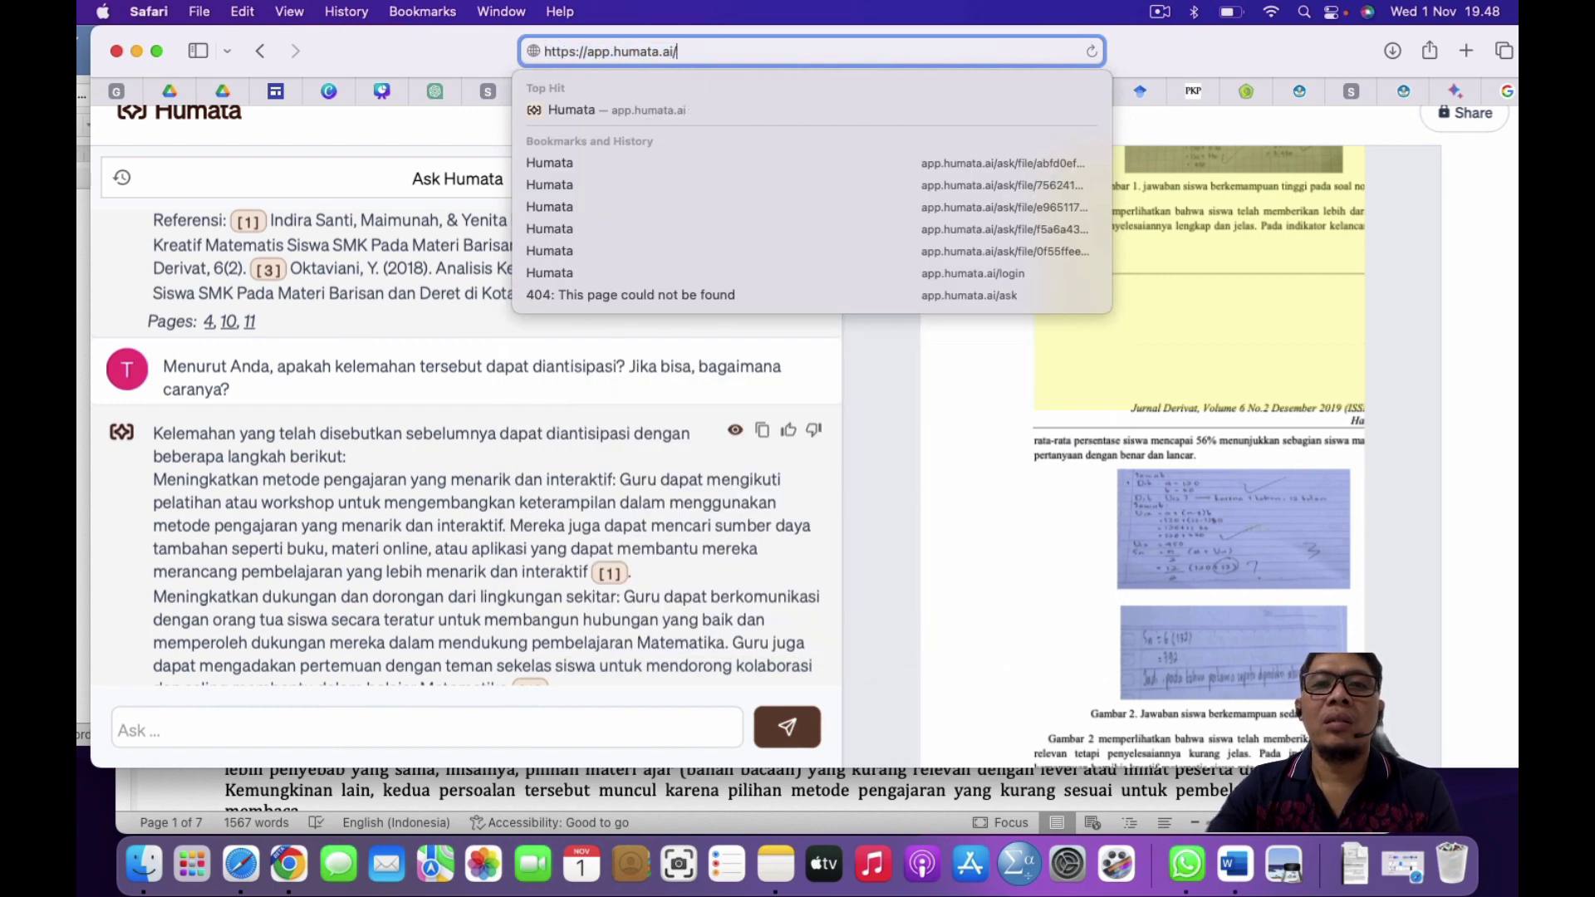
{"action": "key", "text": "Return"}
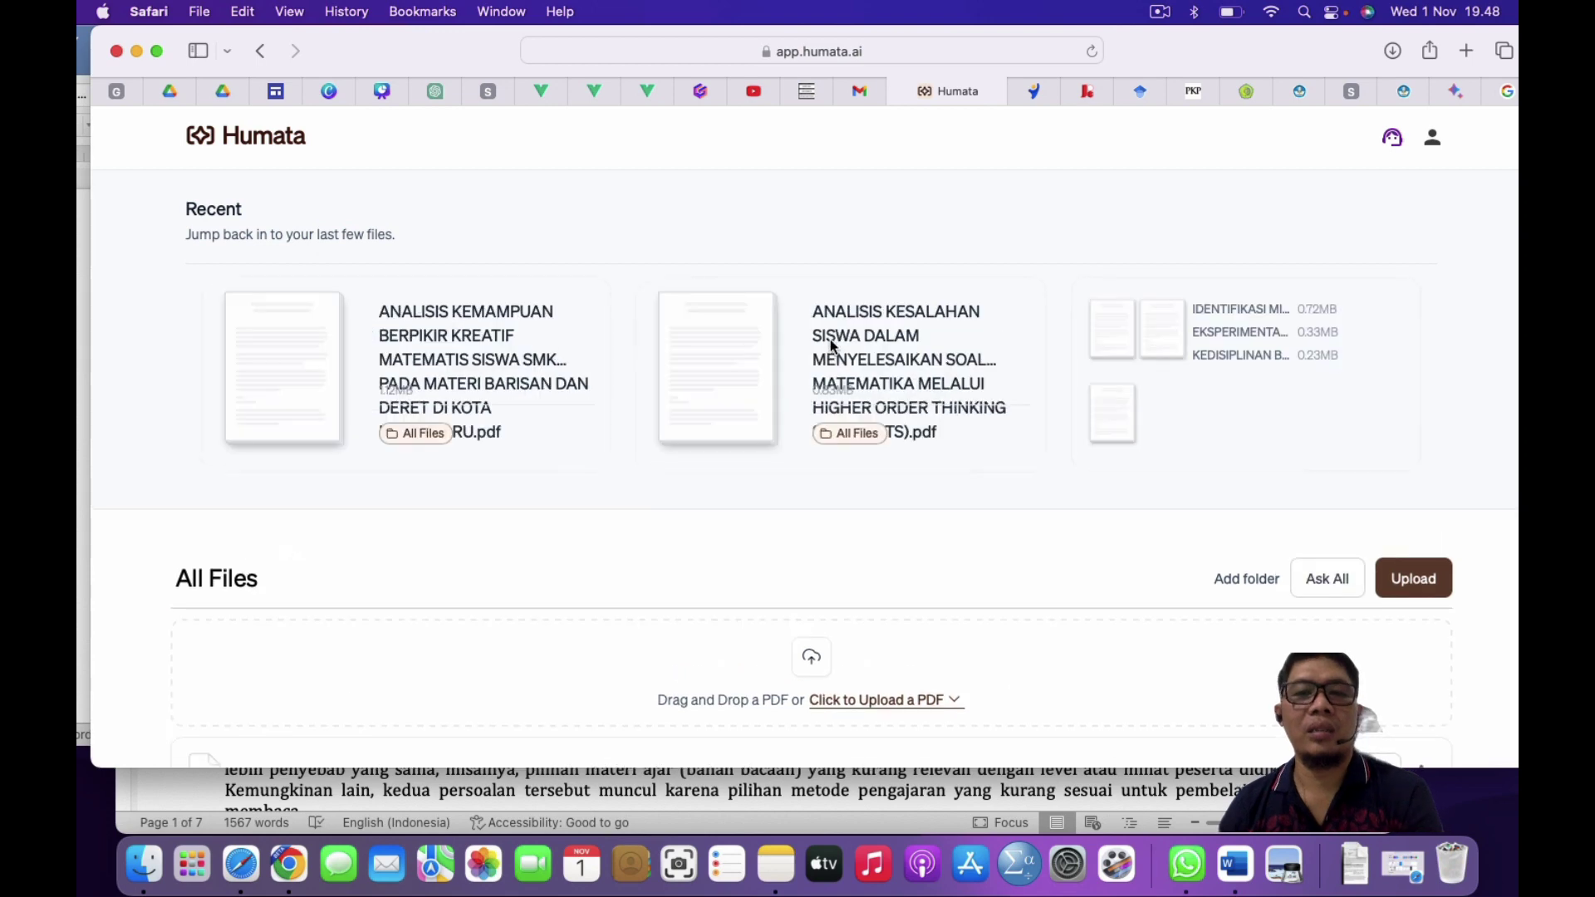
{"action": "scroll", "coordinate": [830, 339], "scroll_direction": "down", "scroll_amount": 5}
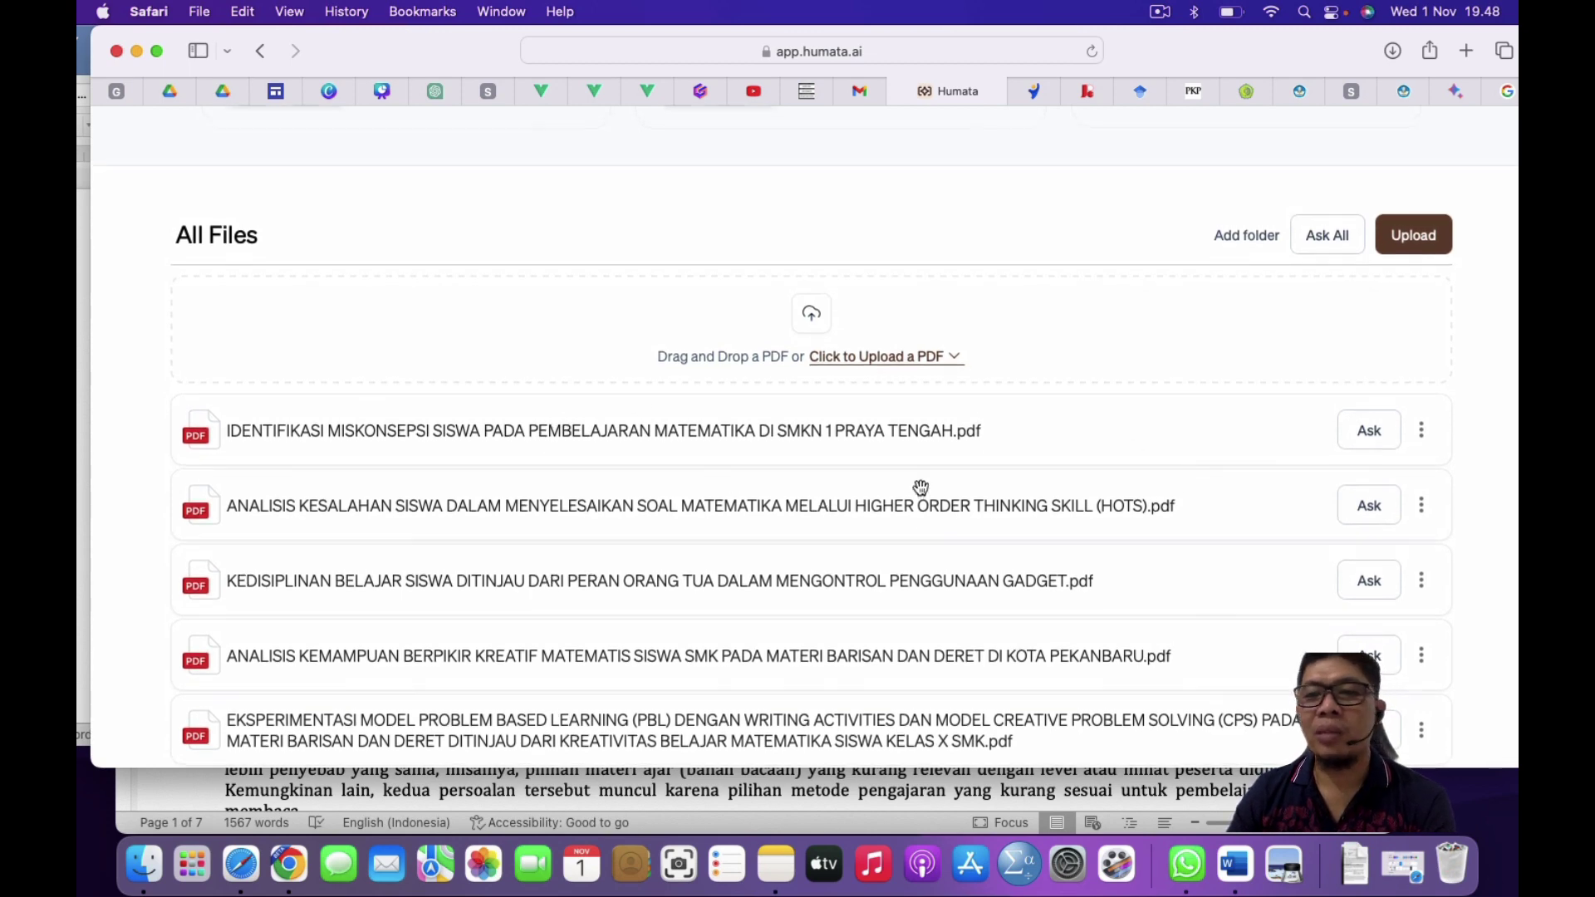
{"action": "scroll", "coordinate": [919, 488], "scroll_direction": "up", "scroll_amount": 5}
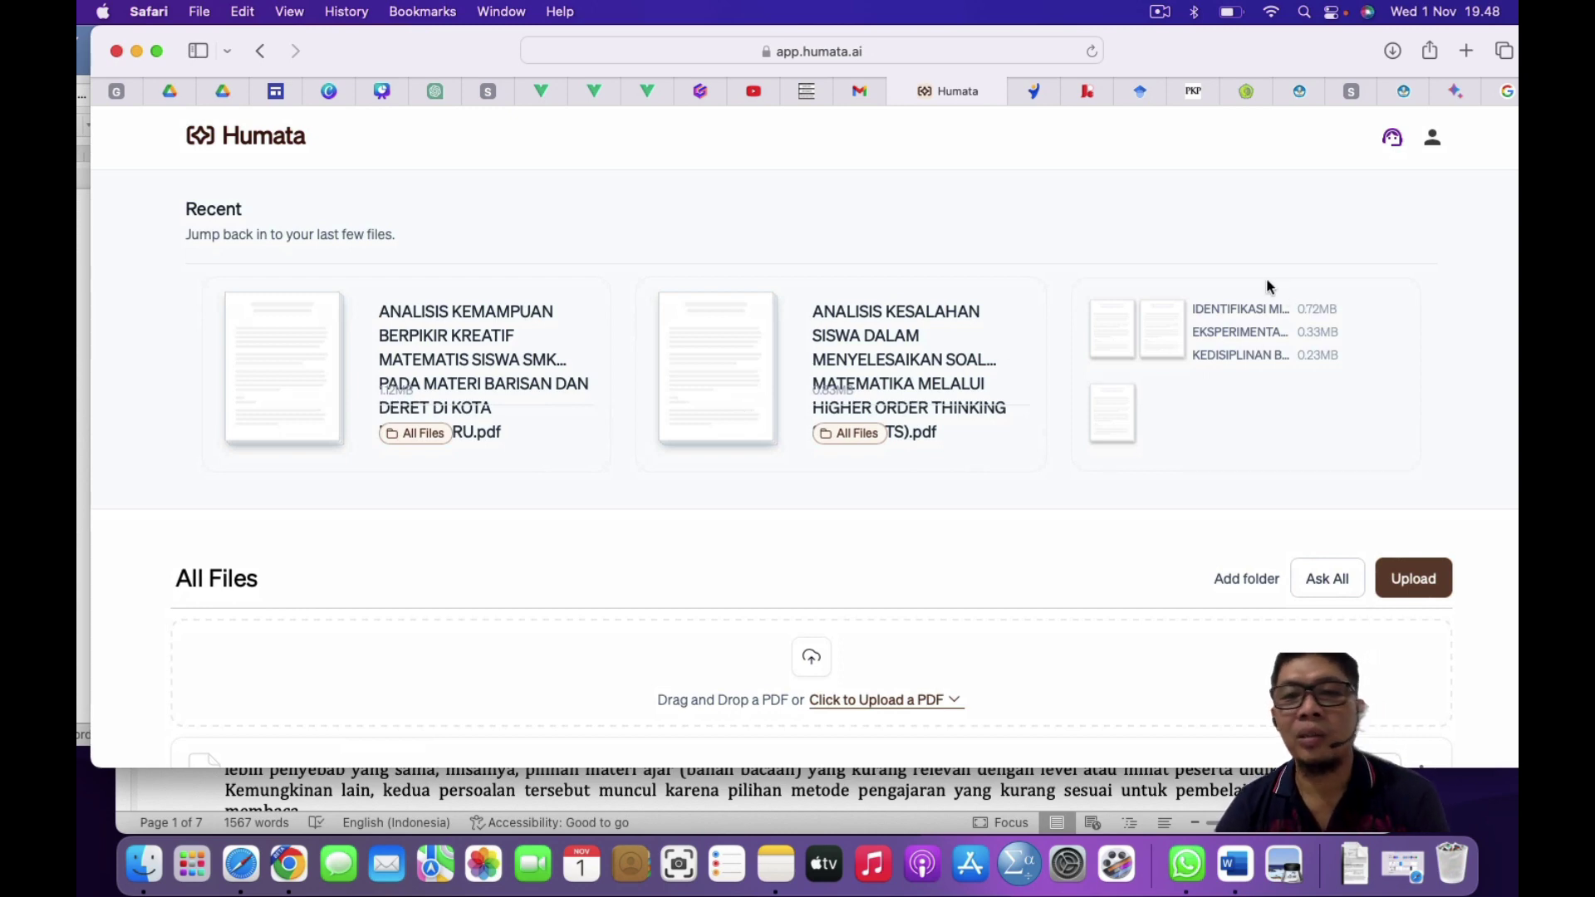
{"action": "left_click", "coordinate": [1433, 141]}
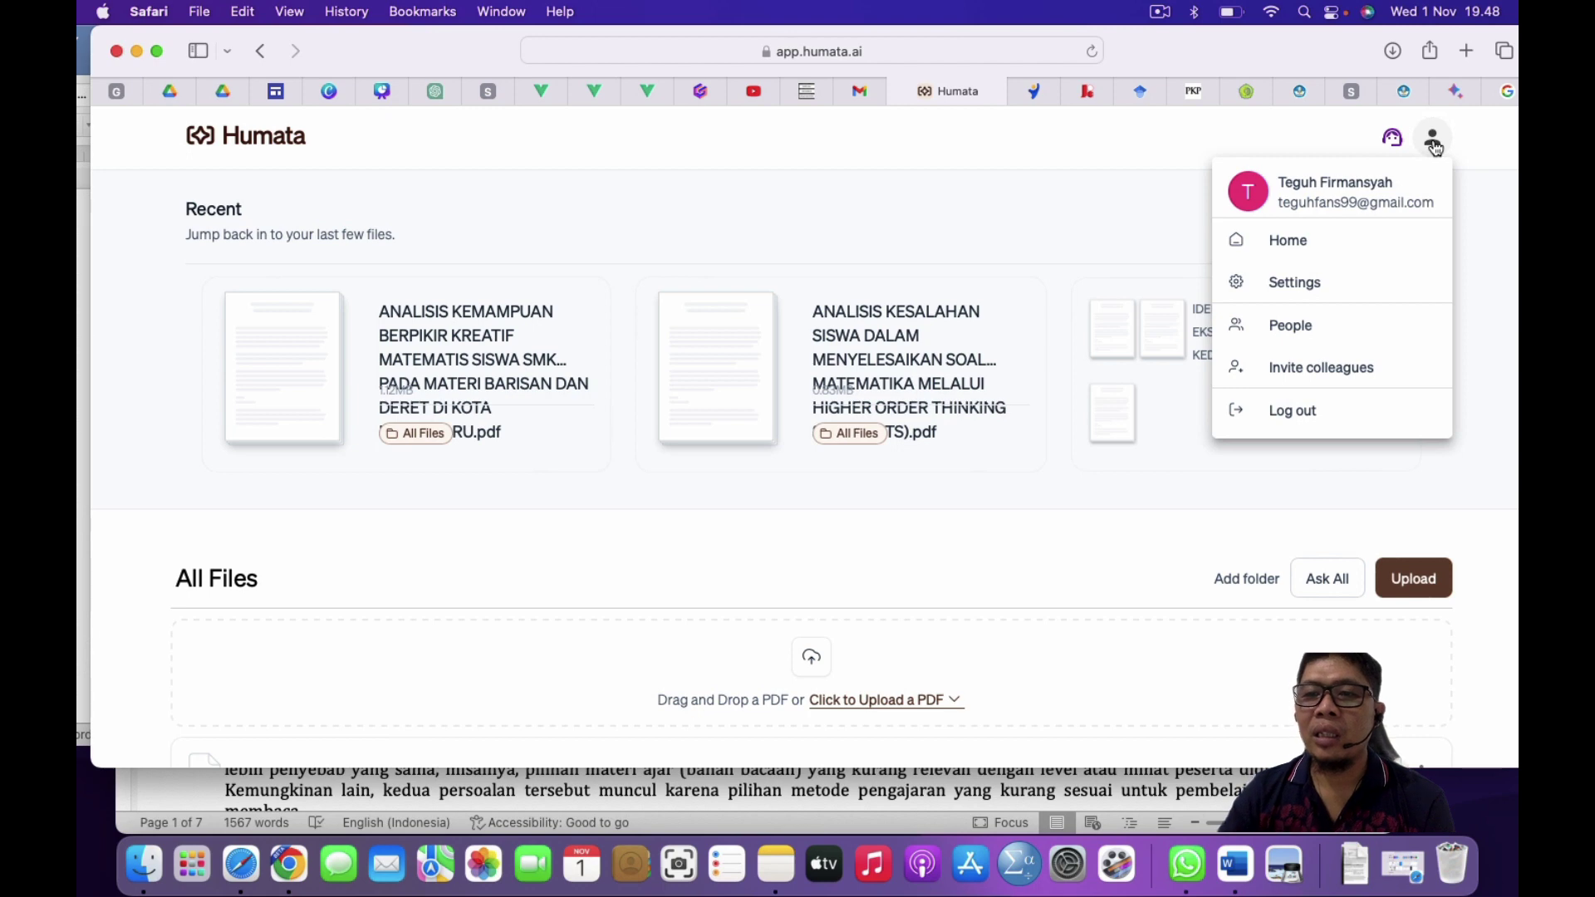
{"action": "left_click", "coordinate": [1333, 282]}
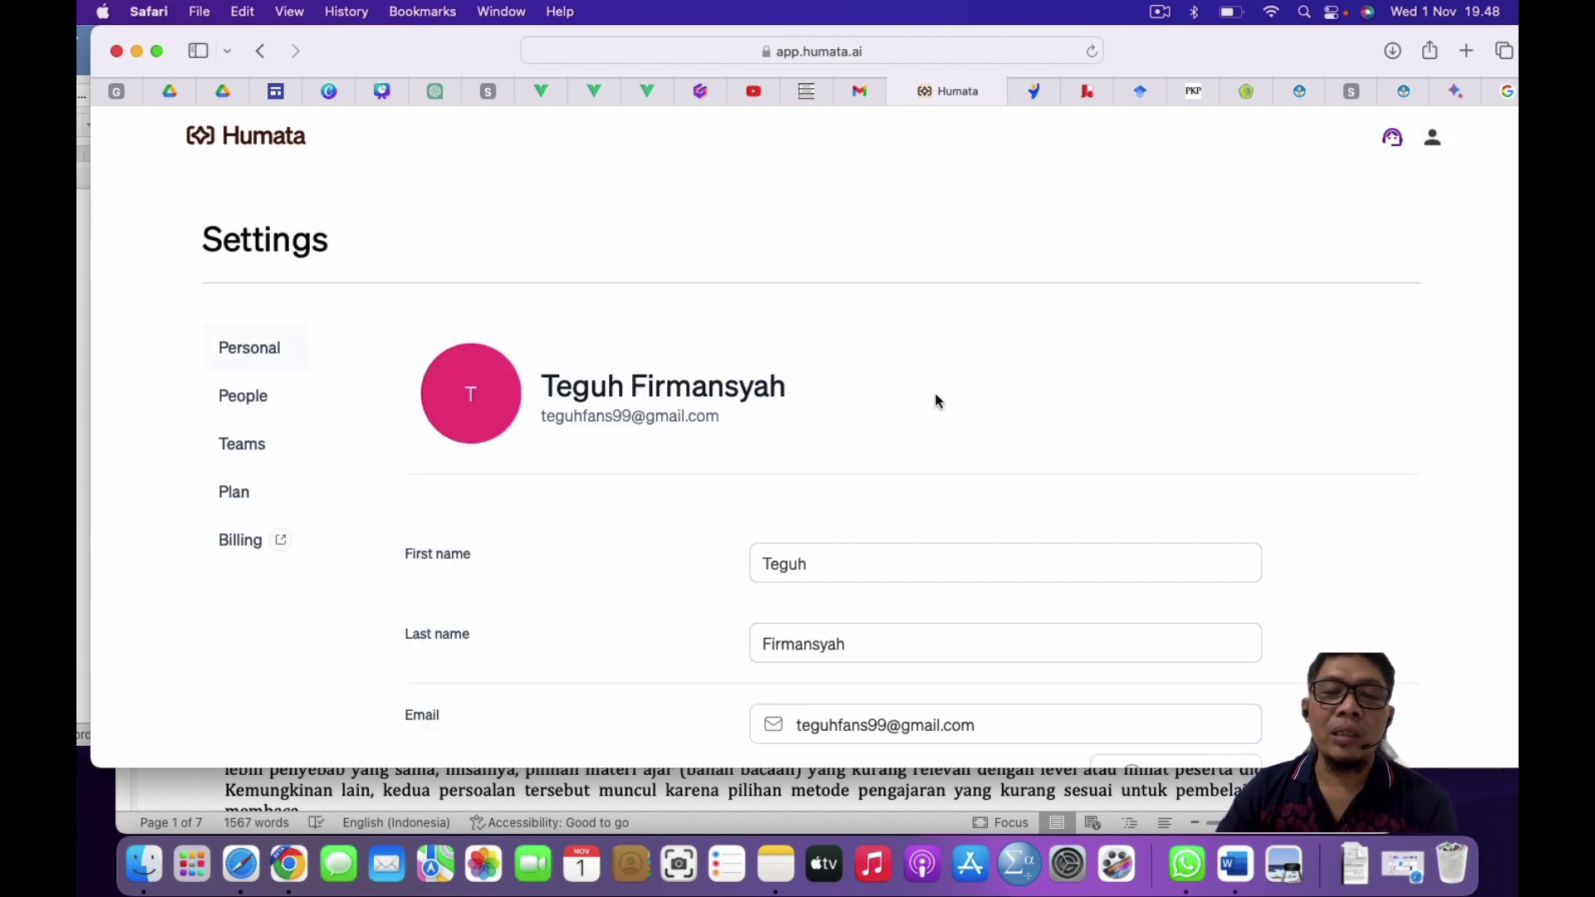
{"action": "scroll", "coordinate": [935, 401], "scroll_direction": "down", "scroll_amount": 10}
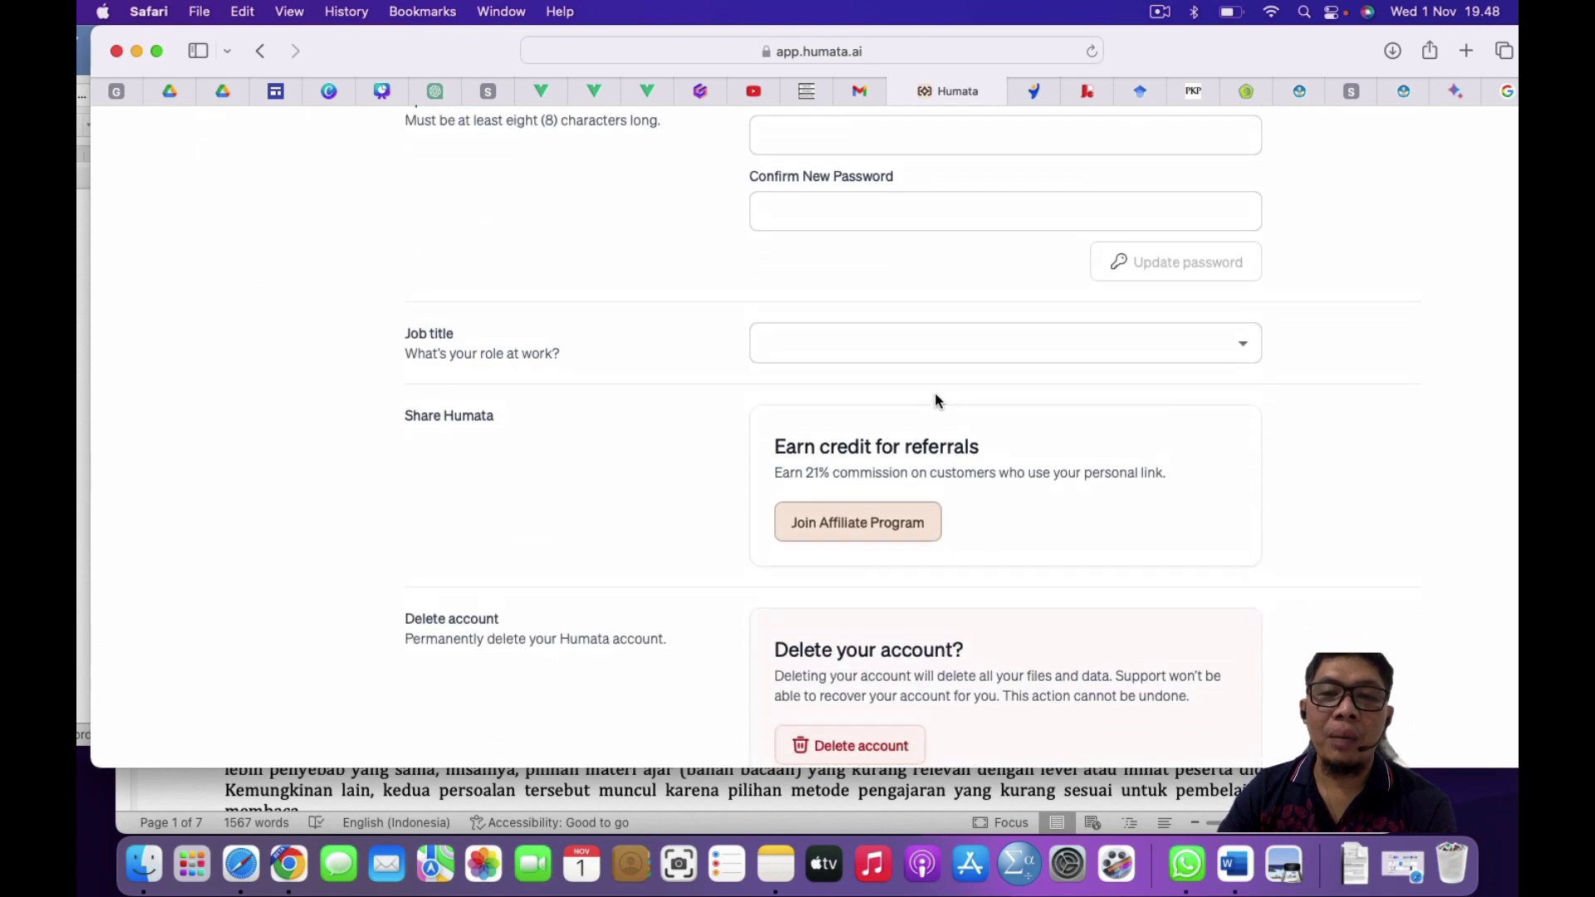
{"action": "scroll", "coordinate": [935, 392], "scroll_direction": "down", "scroll_amount": 3}
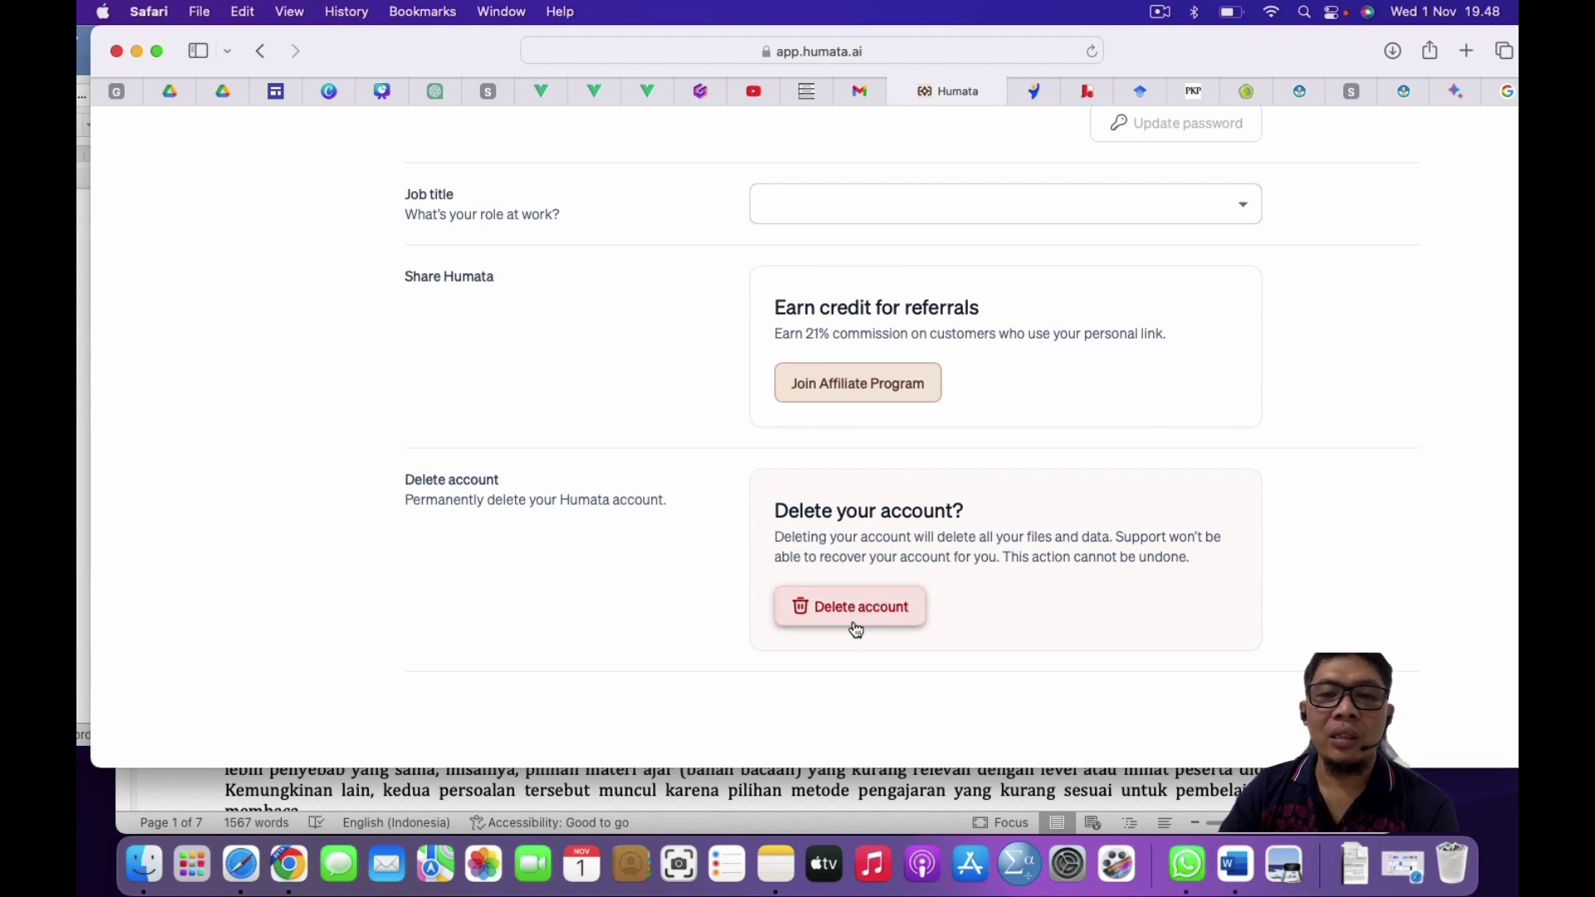
{"action": "scroll", "coordinate": [1042, 496], "scroll_direction": "up", "scroll_amount": 10}
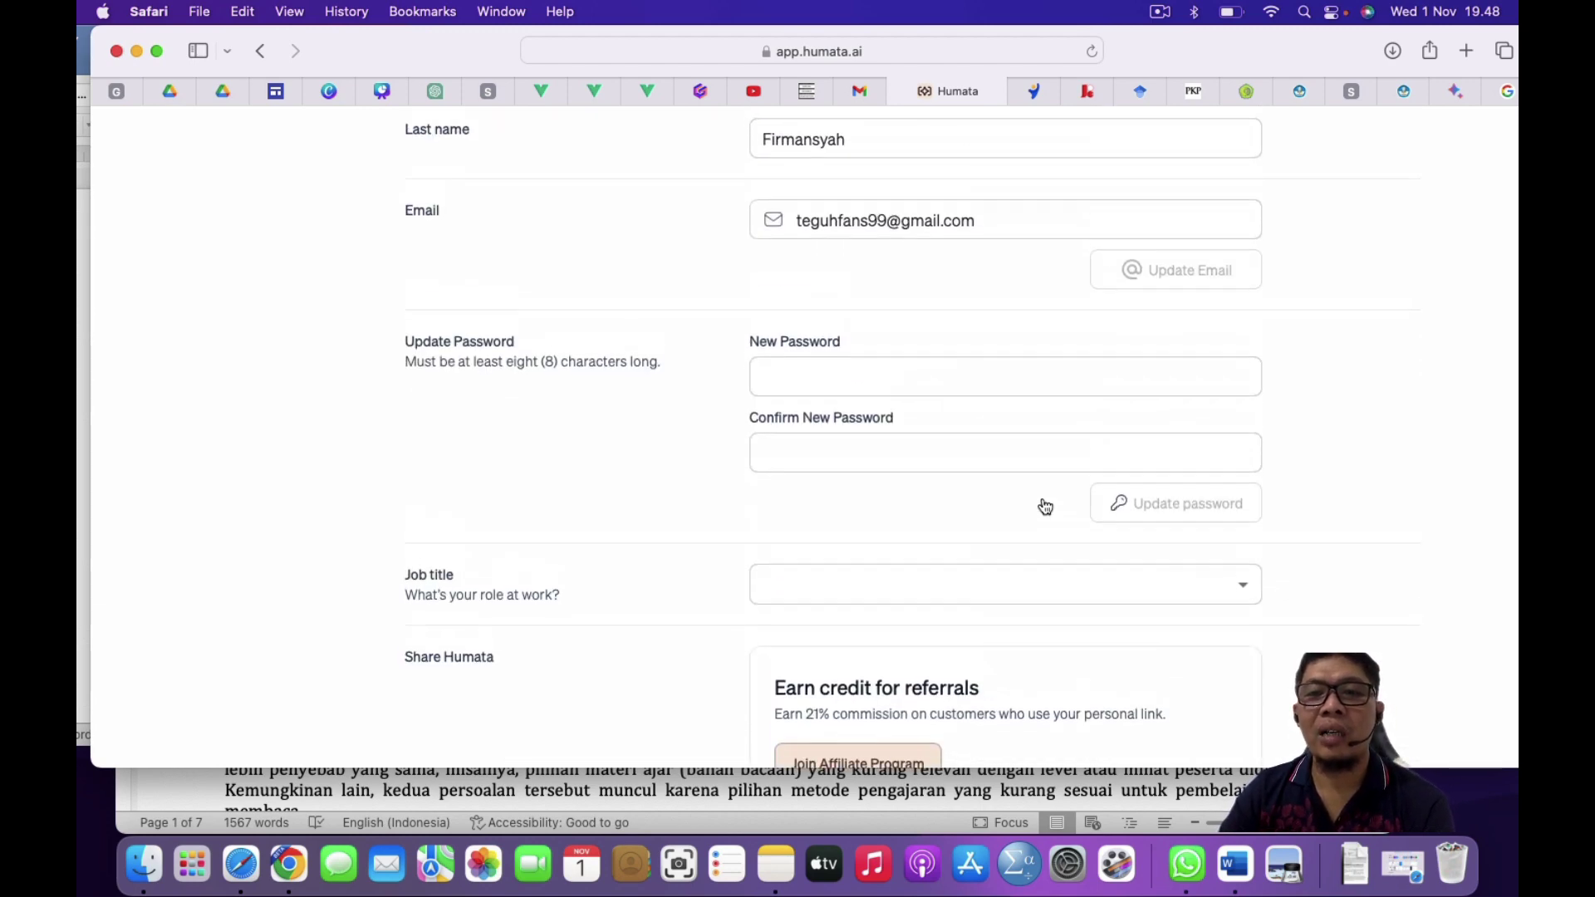
{"action": "scroll", "coordinate": [1044, 499], "scroll_direction": "up", "scroll_amount": 10}
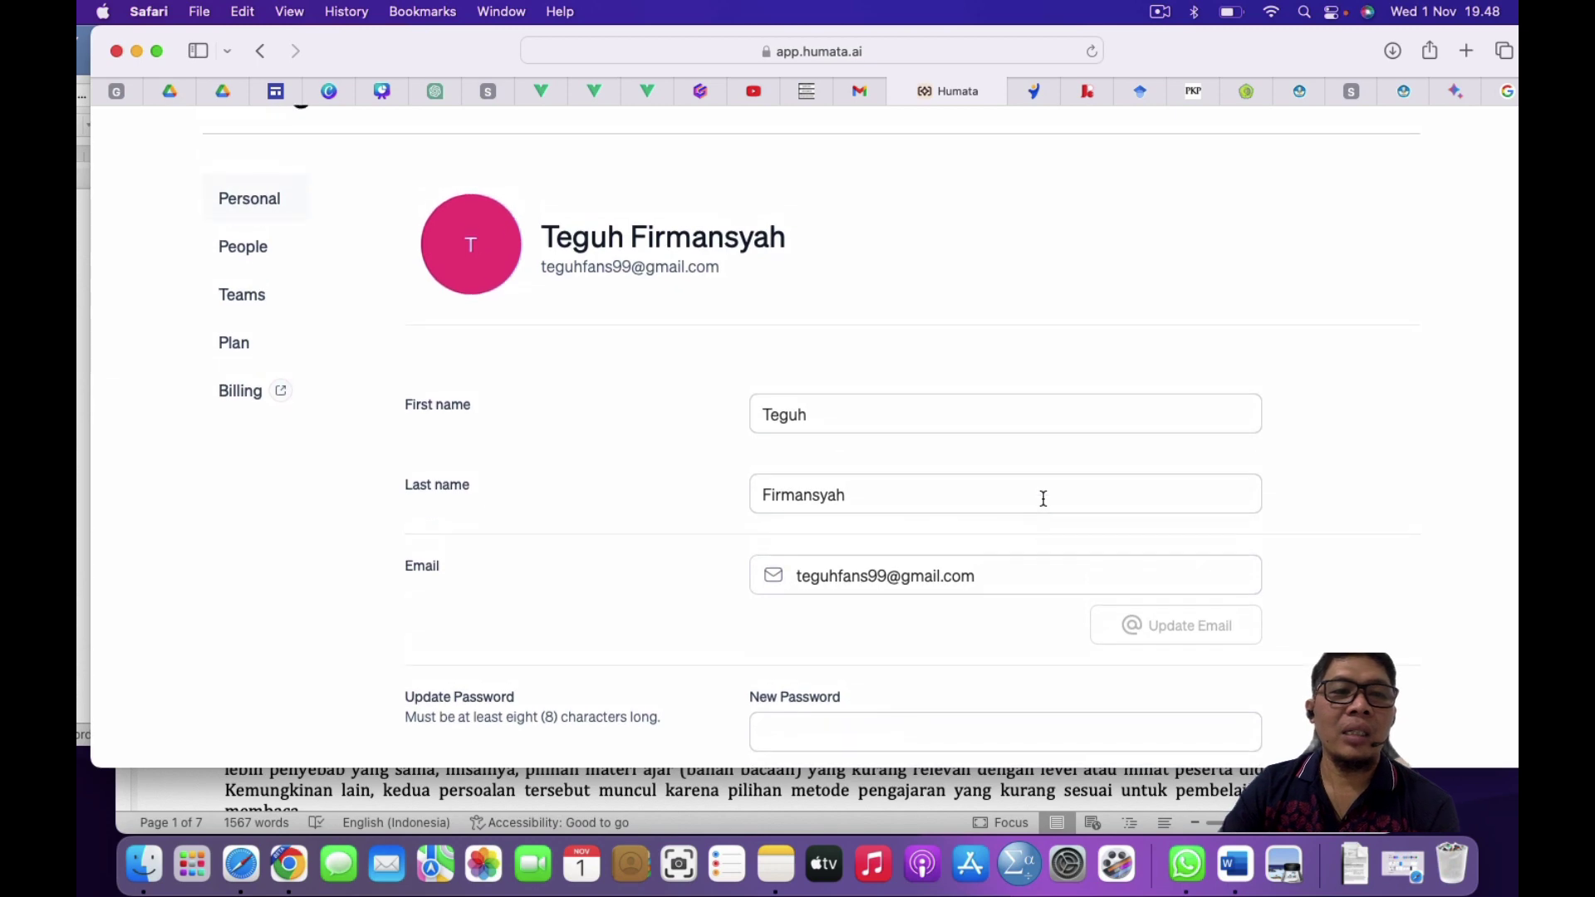
{"action": "scroll", "coordinate": [1044, 499], "scroll_direction": "up", "scroll_amount": 2}
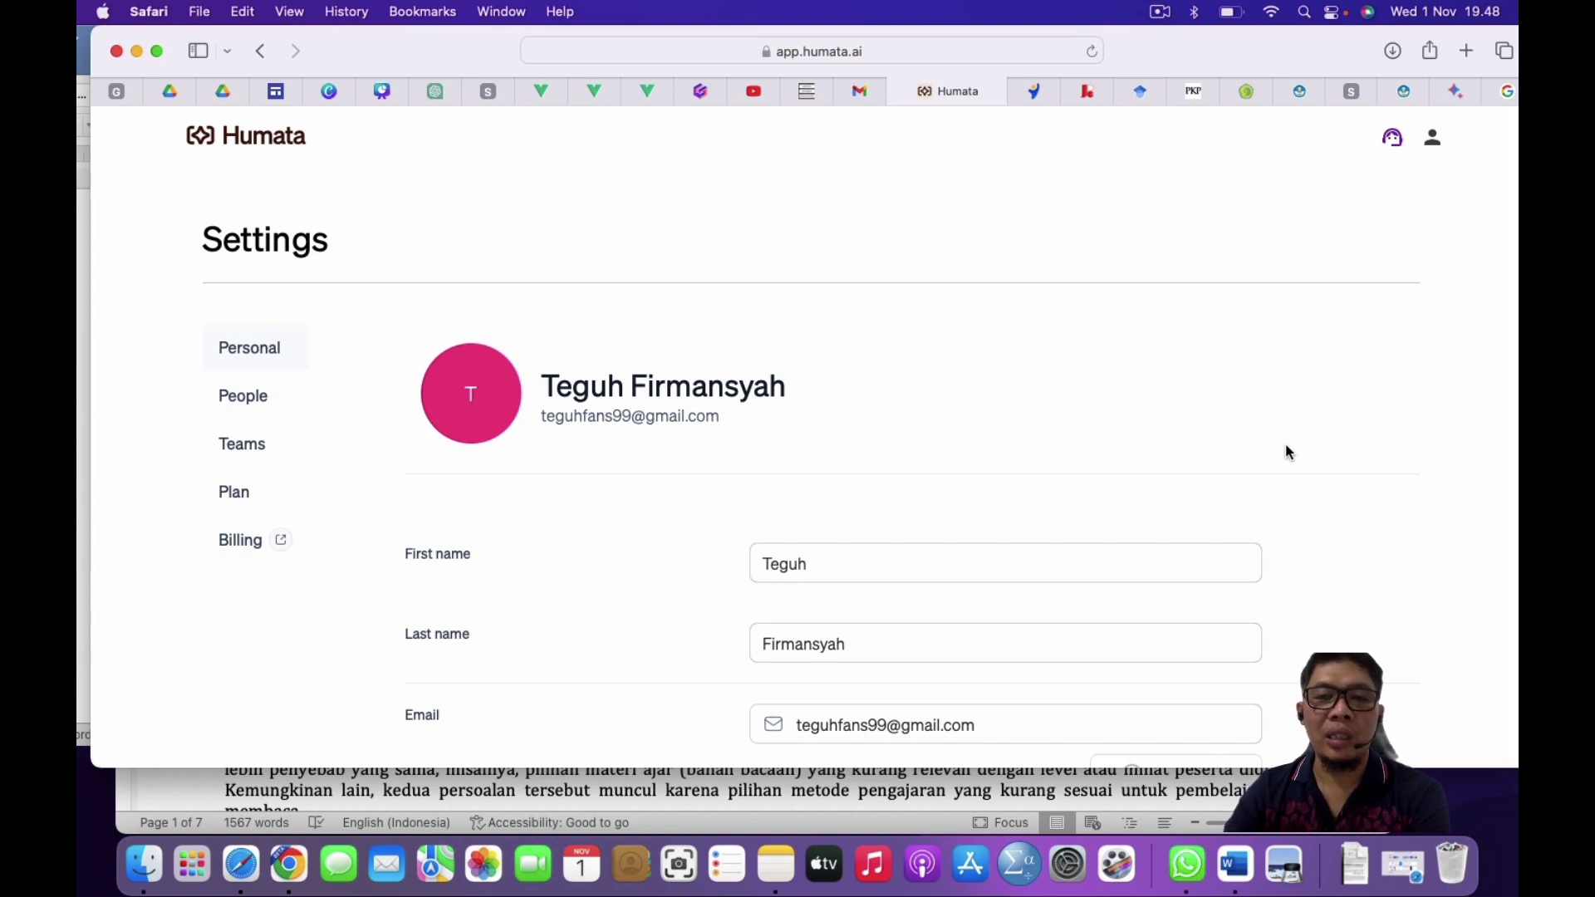
{"action": "scroll", "coordinate": [1286, 452], "scroll_direction": "down", "scroll_amount": 9}
{"action": "scroll", "coordinate": [1285, 452], "scroll_direction": "up", "scroll_amount": 3}
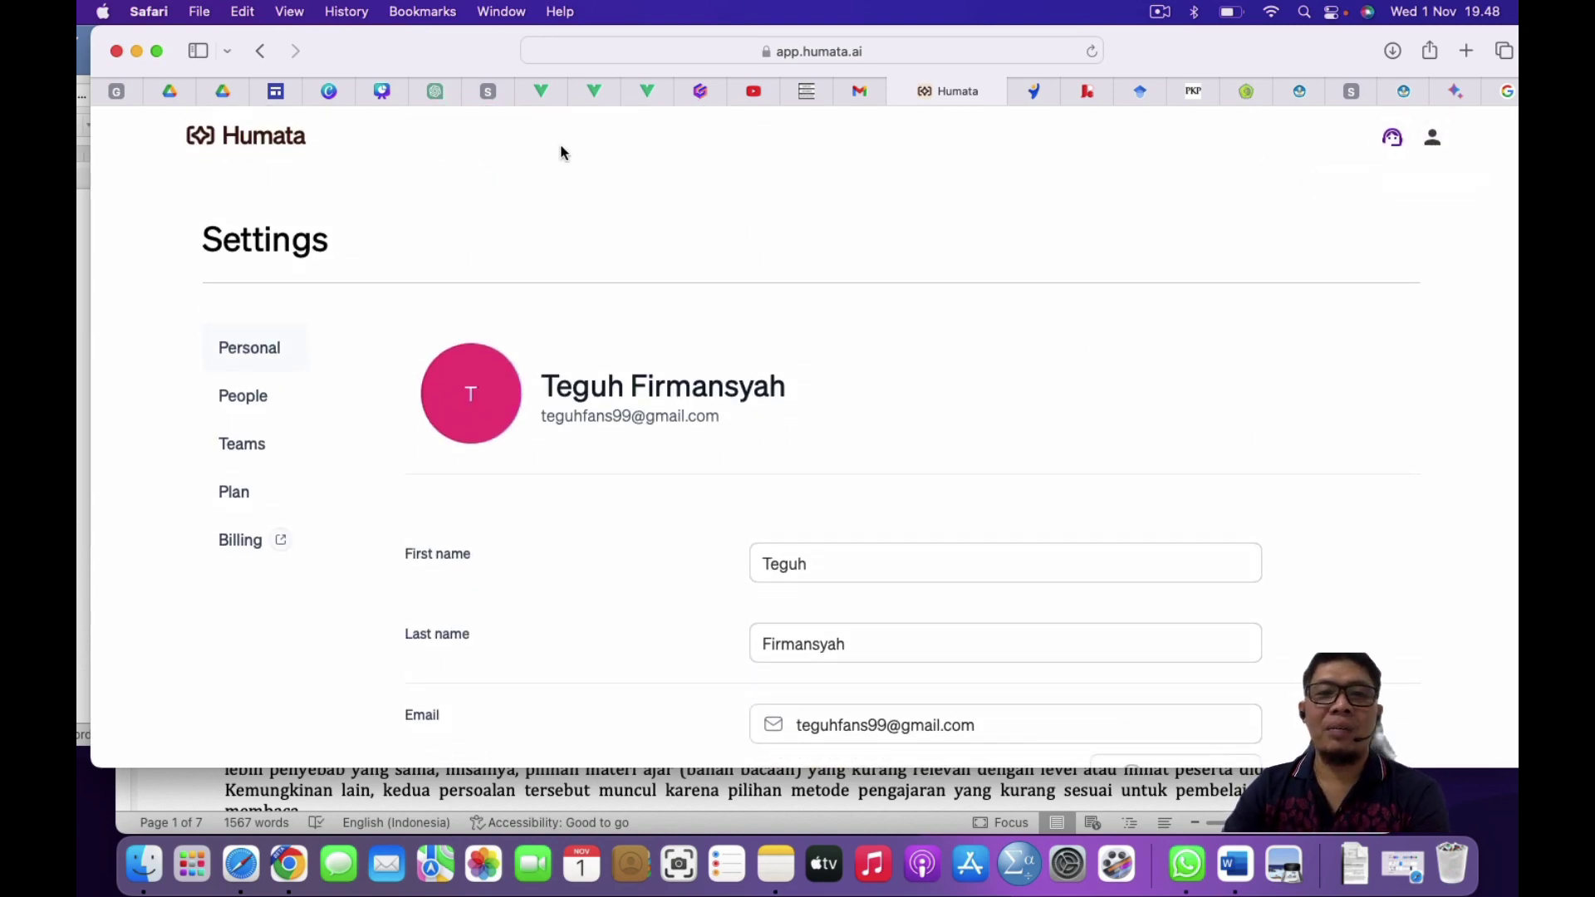
Step: Go back to Humata's All Files list and open Finder on the Tugas OK folder
{"action": "left_click", "coordinate": [260, 54]}
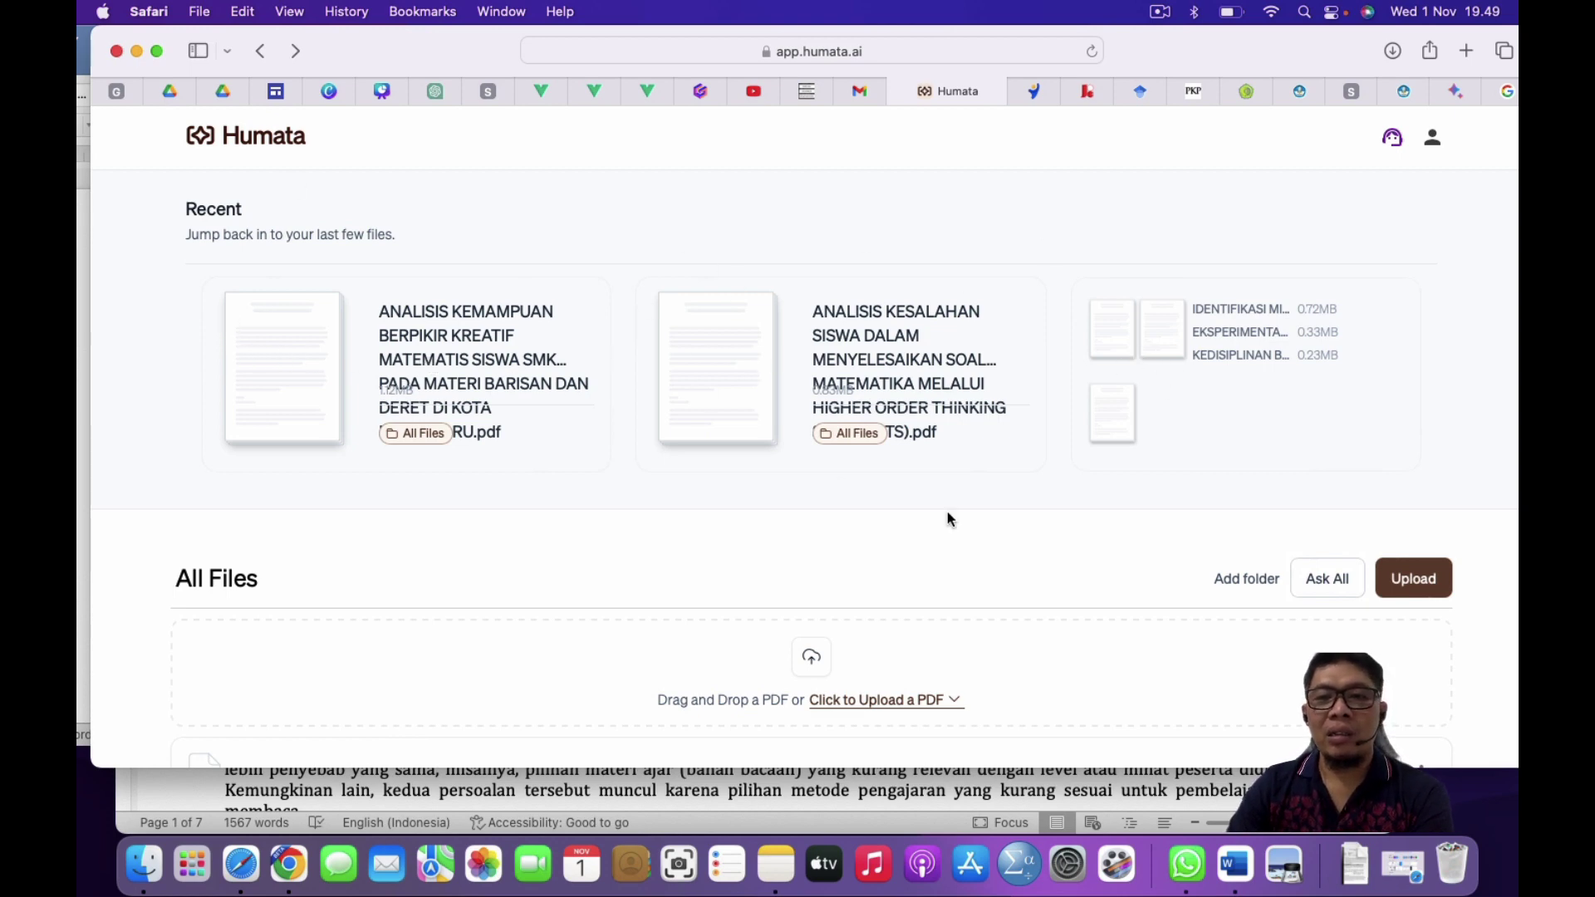
{"action": "scroll", "coordinate": [773, 372], "scroll_direction": "down", "scroll_amount": 5}
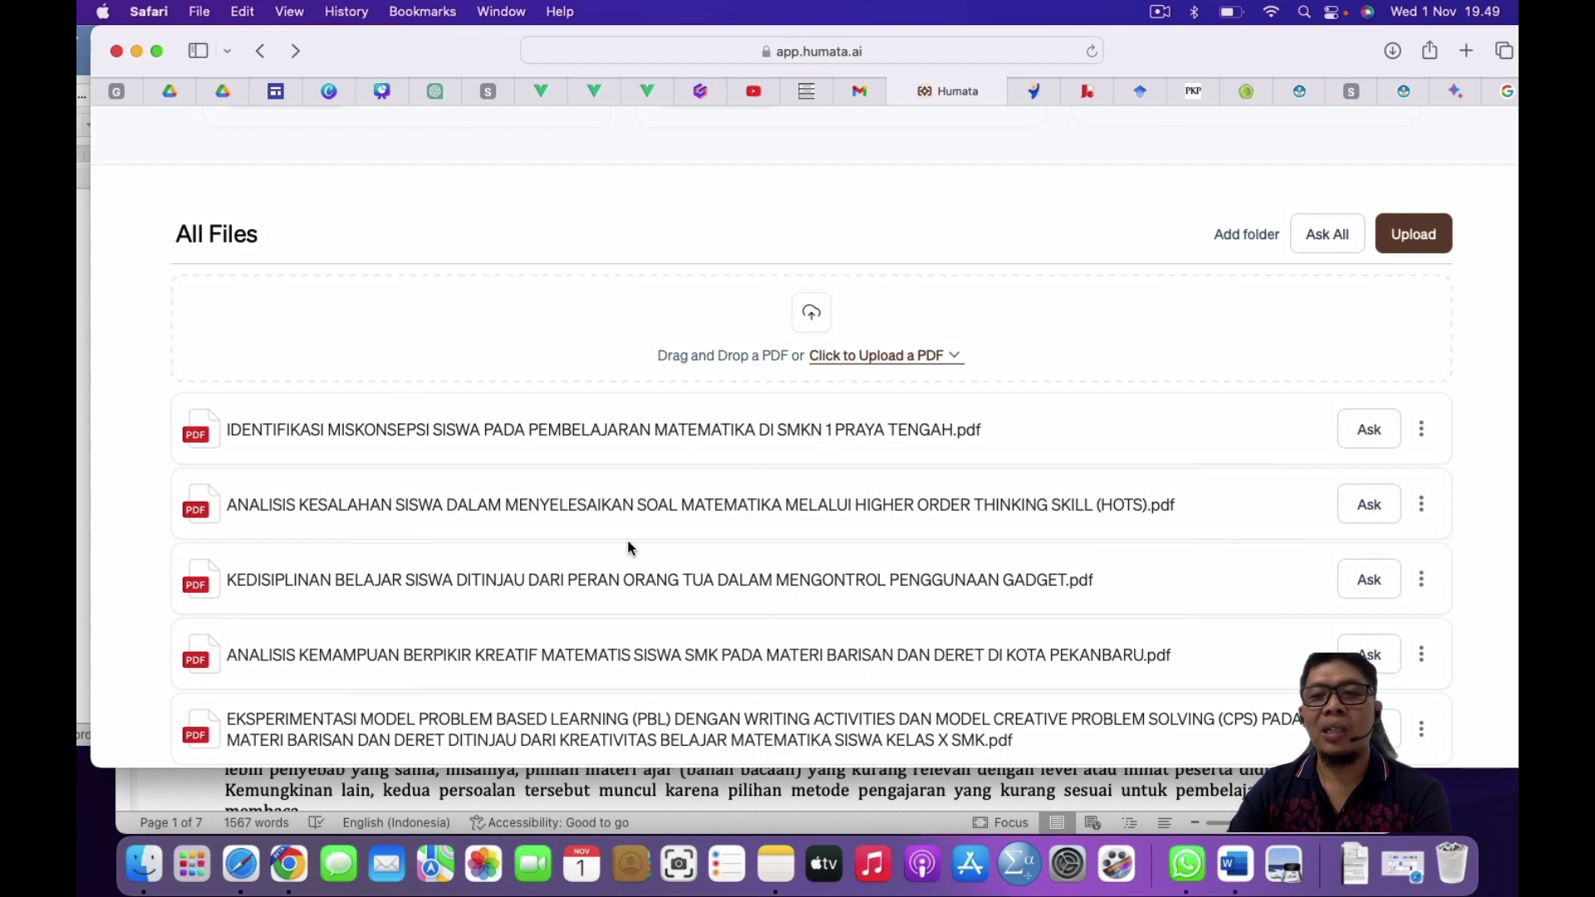
{"action": "scroll", "coordinate": [629, 548], "scroll_direction": "up", "scroll_amount": 3}
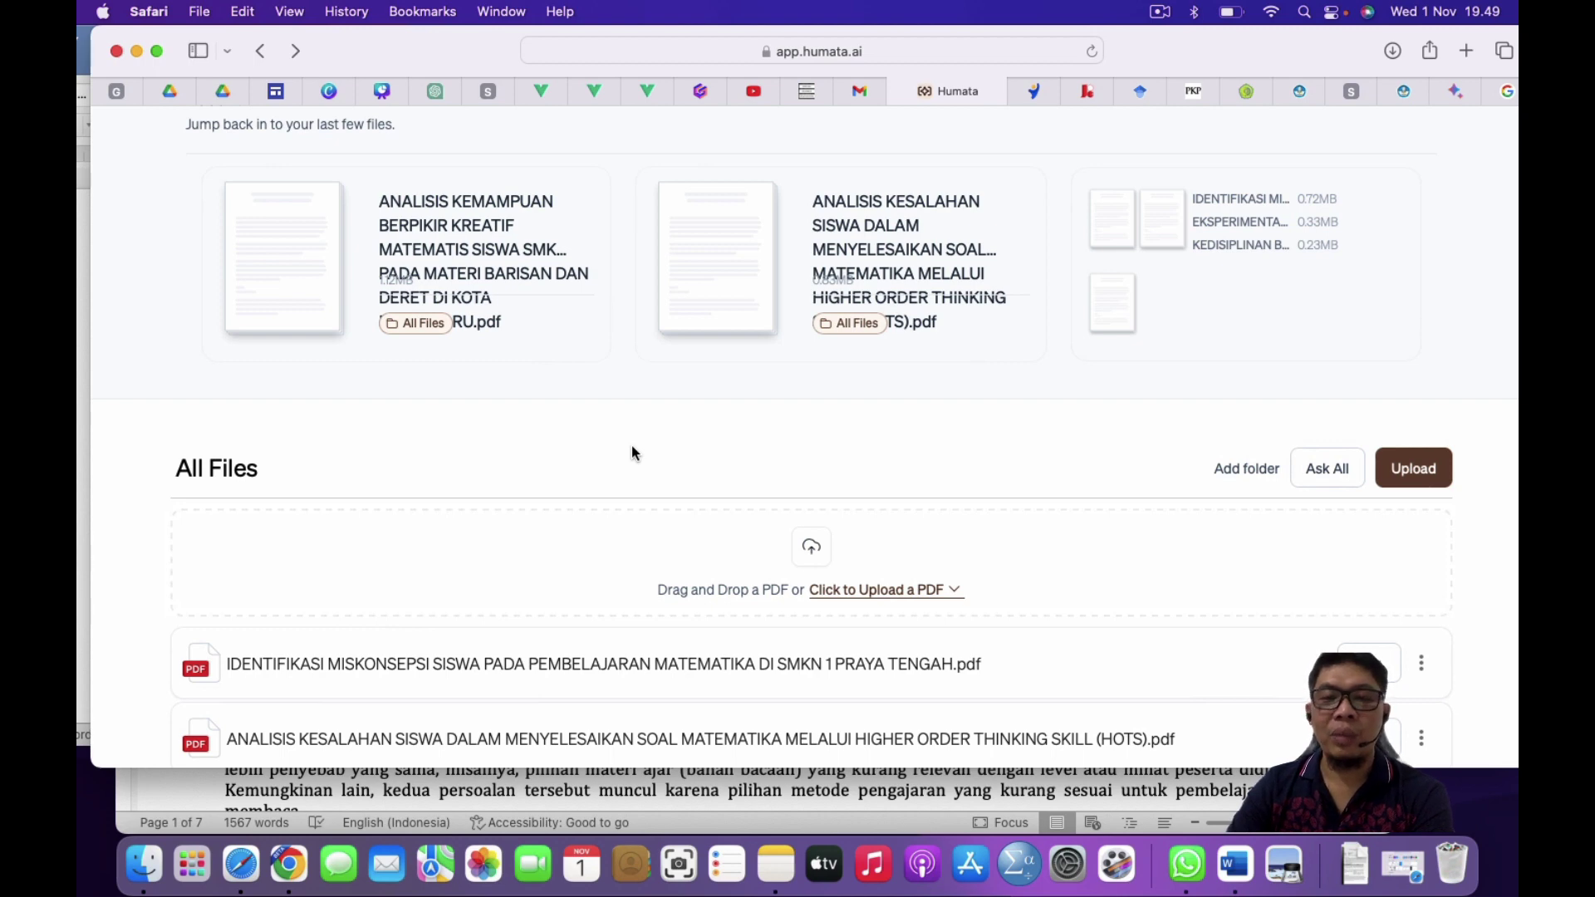
{"action": "scroll", "coordinate": [632, 453], "scroll_direction": "down", "scroll_amount": 3}
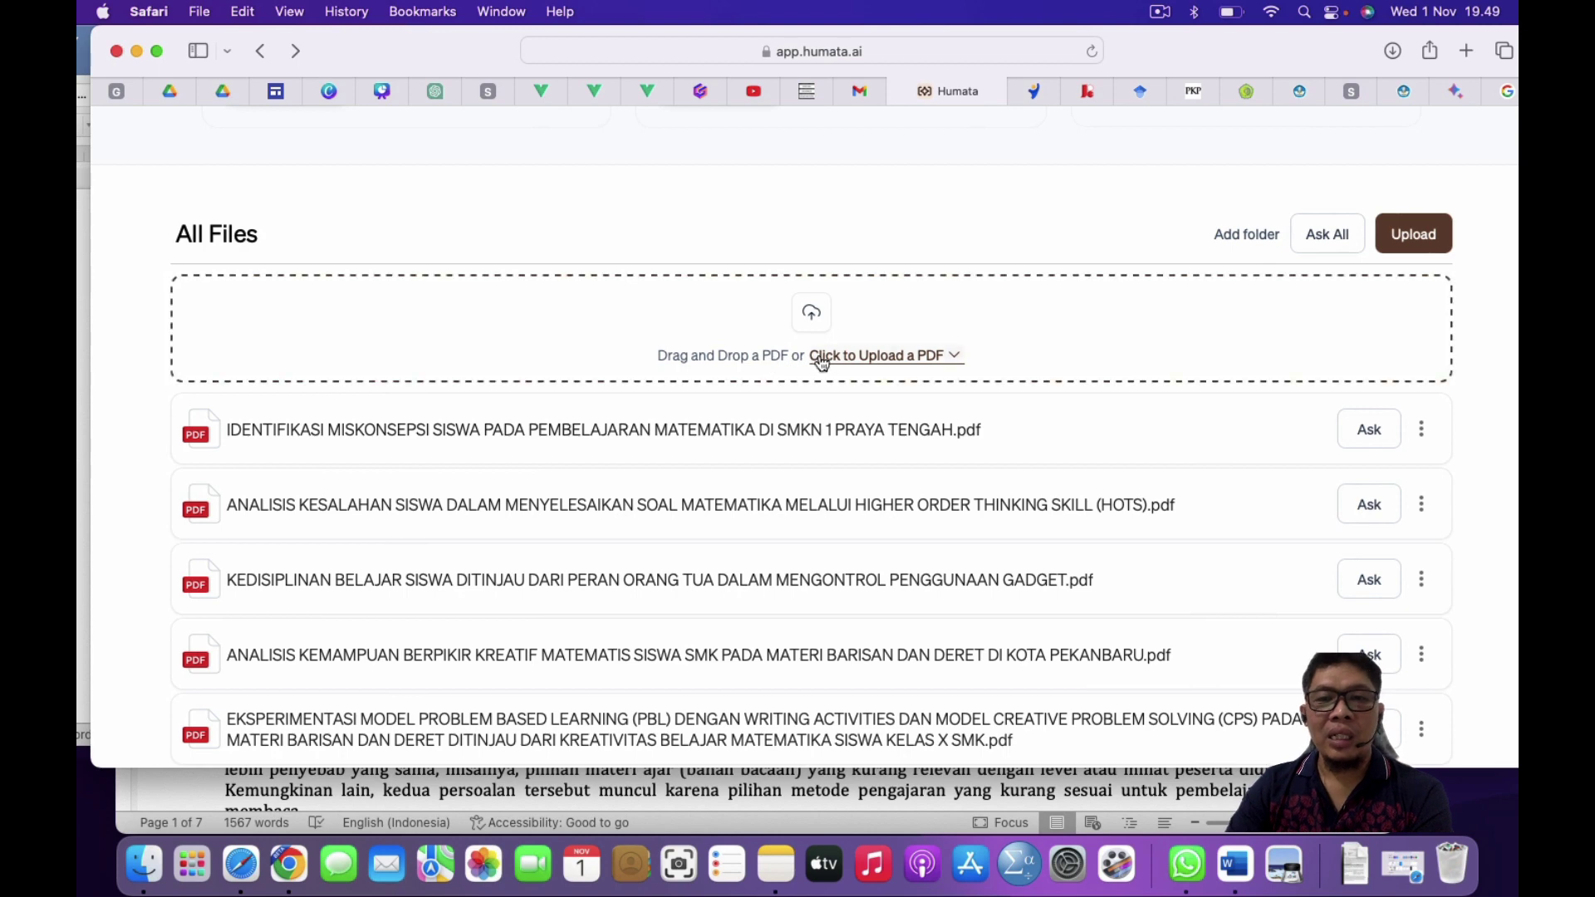
{"action": "left_click", "coordinate": [143, 879]}
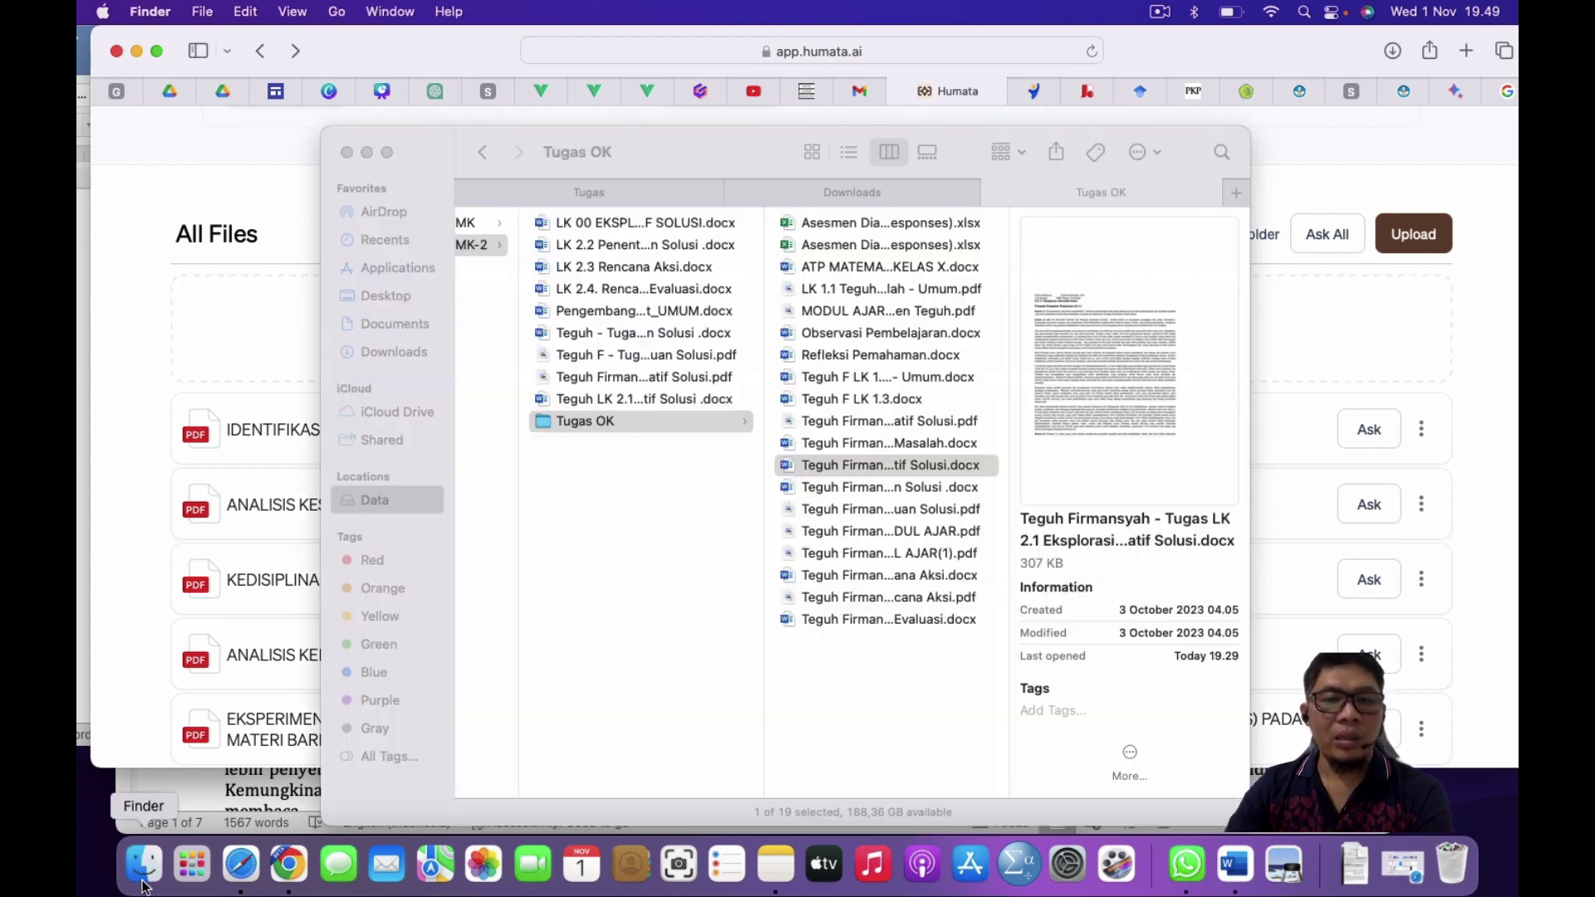
Step: Drag the LK 2.1 PDF from Siklus 2 > 2.2._Lembar Kerja > Tugas onto Humata's upload area
{"action": "scroll", "coordinate": [660, 444], "scroll_direction": "left", "scroll_amount": 5}
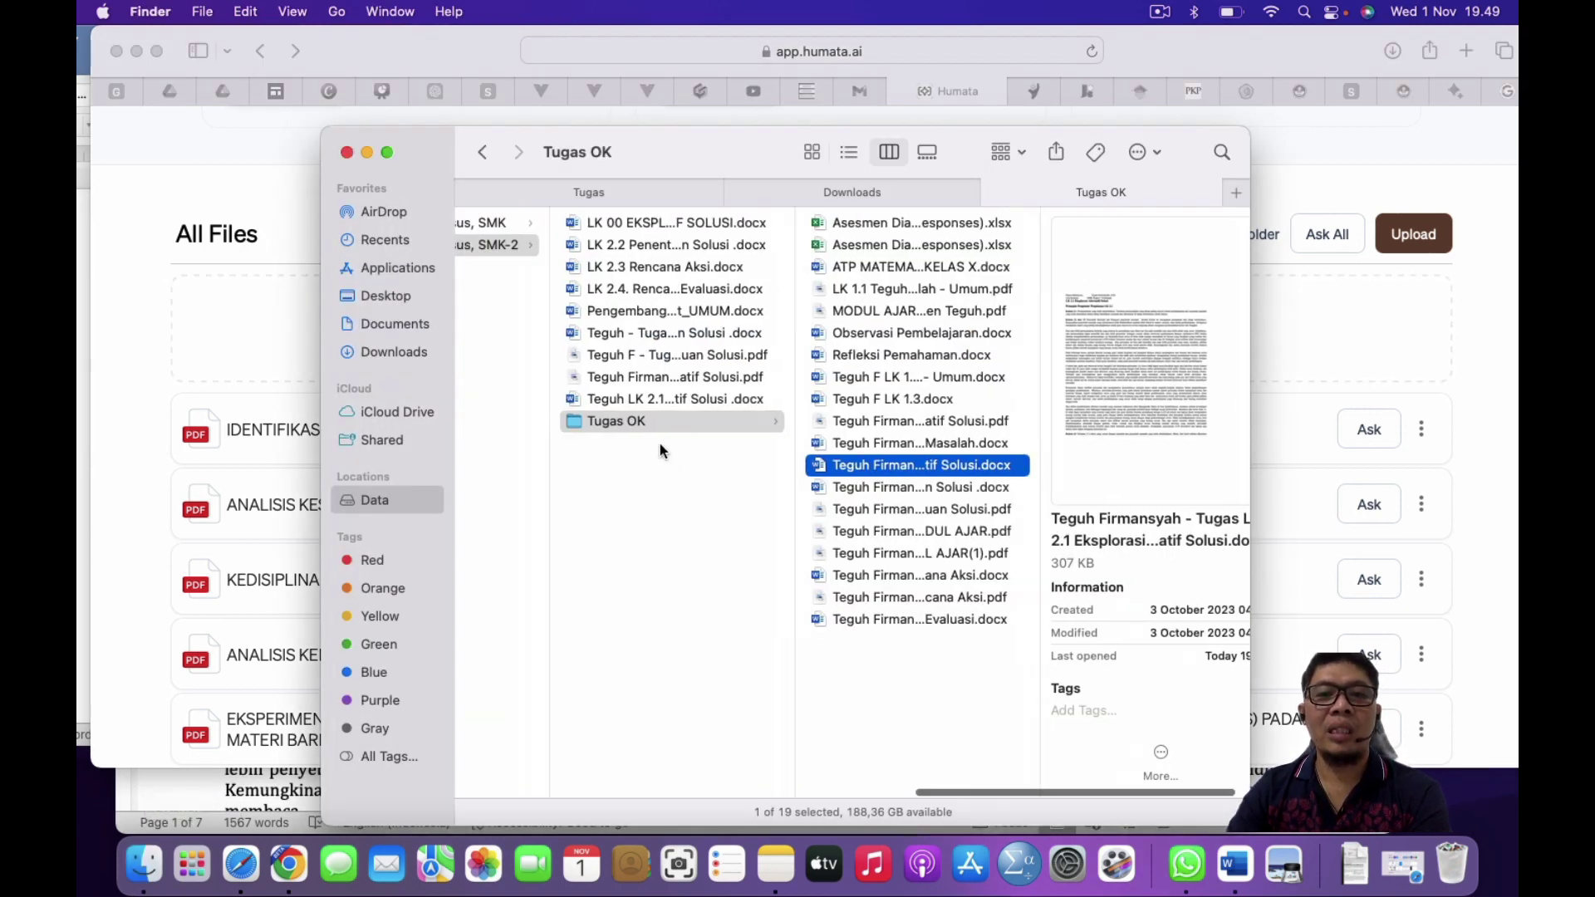
{"action": "scroll", "coordinate": [661, 451], "scroll_direction": "left", "scroll_amount": 10}
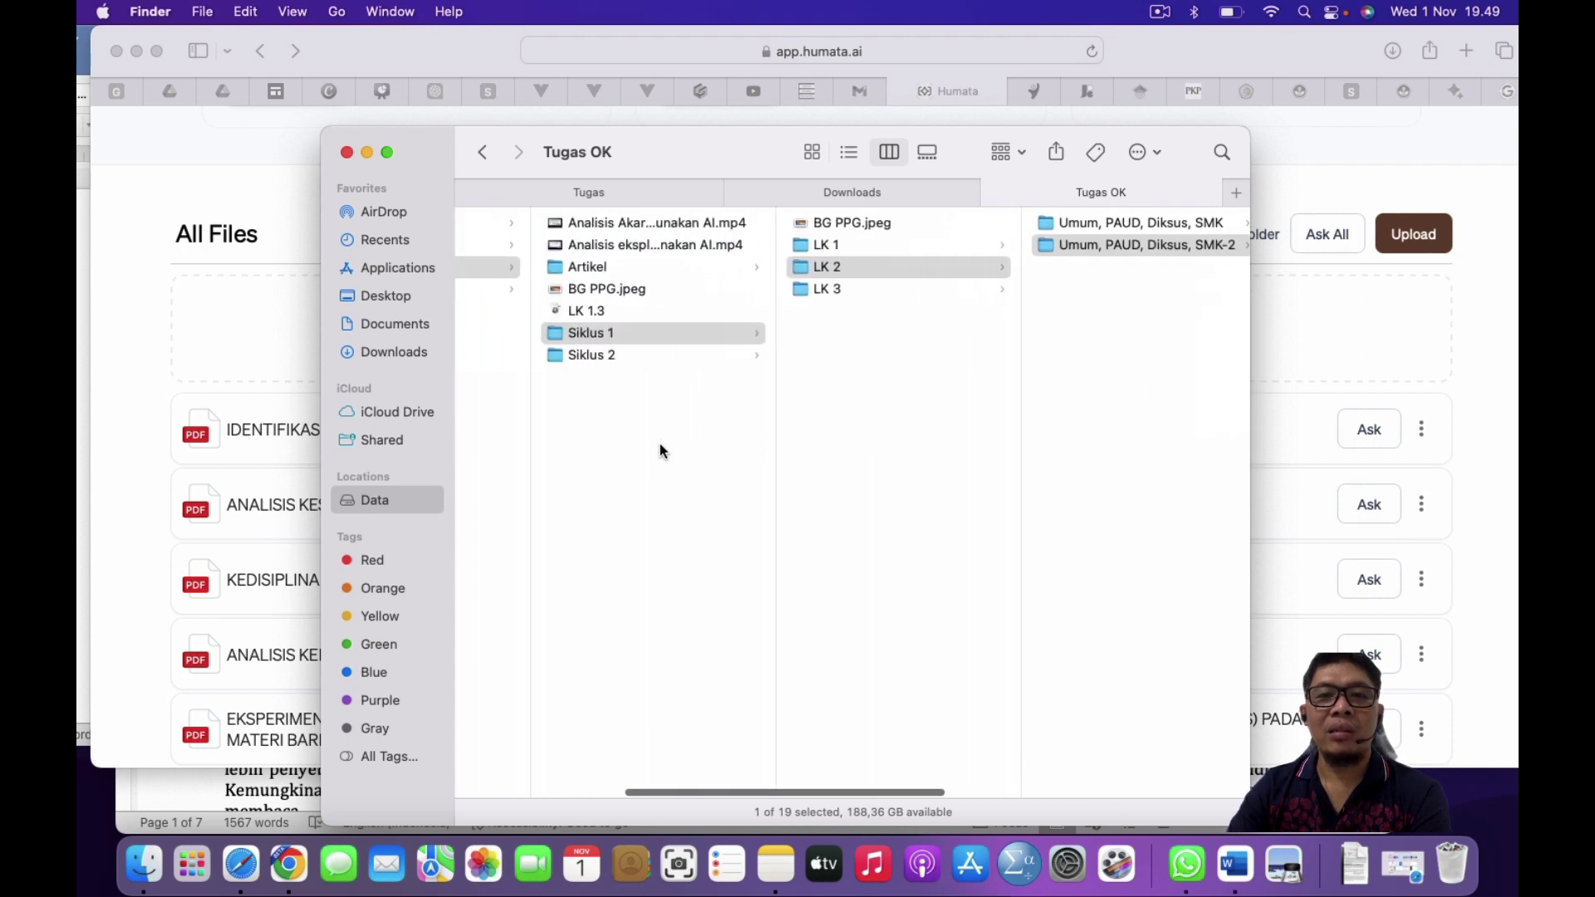
{"action": "left_click", "coordinate": [683, 356]}
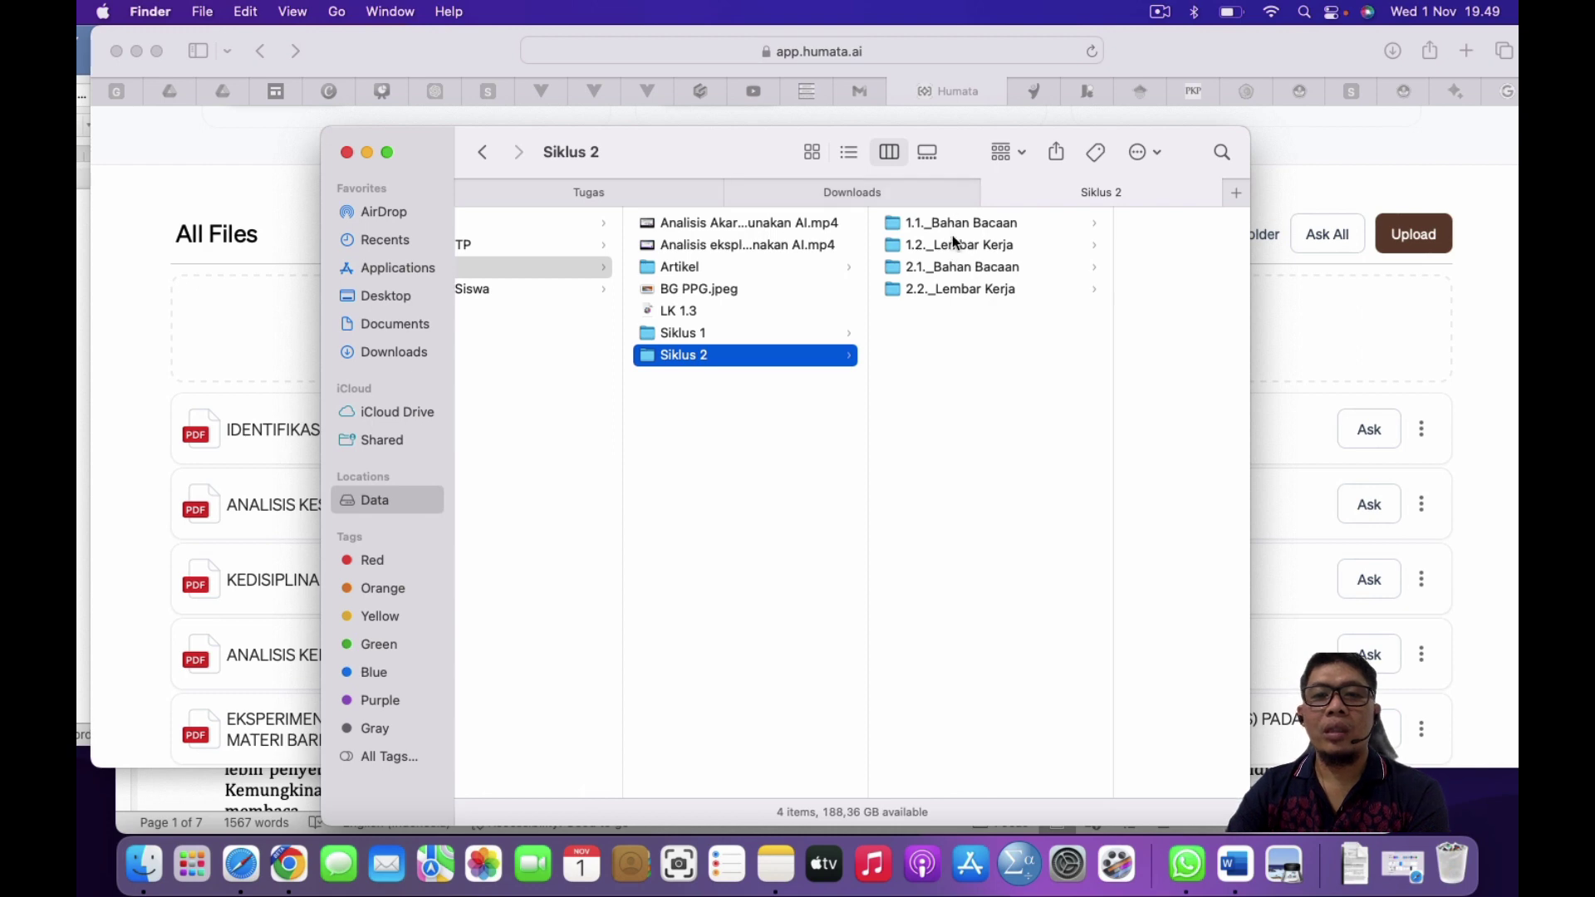
{"action": "left_click", "coordinate": [955, 288]}
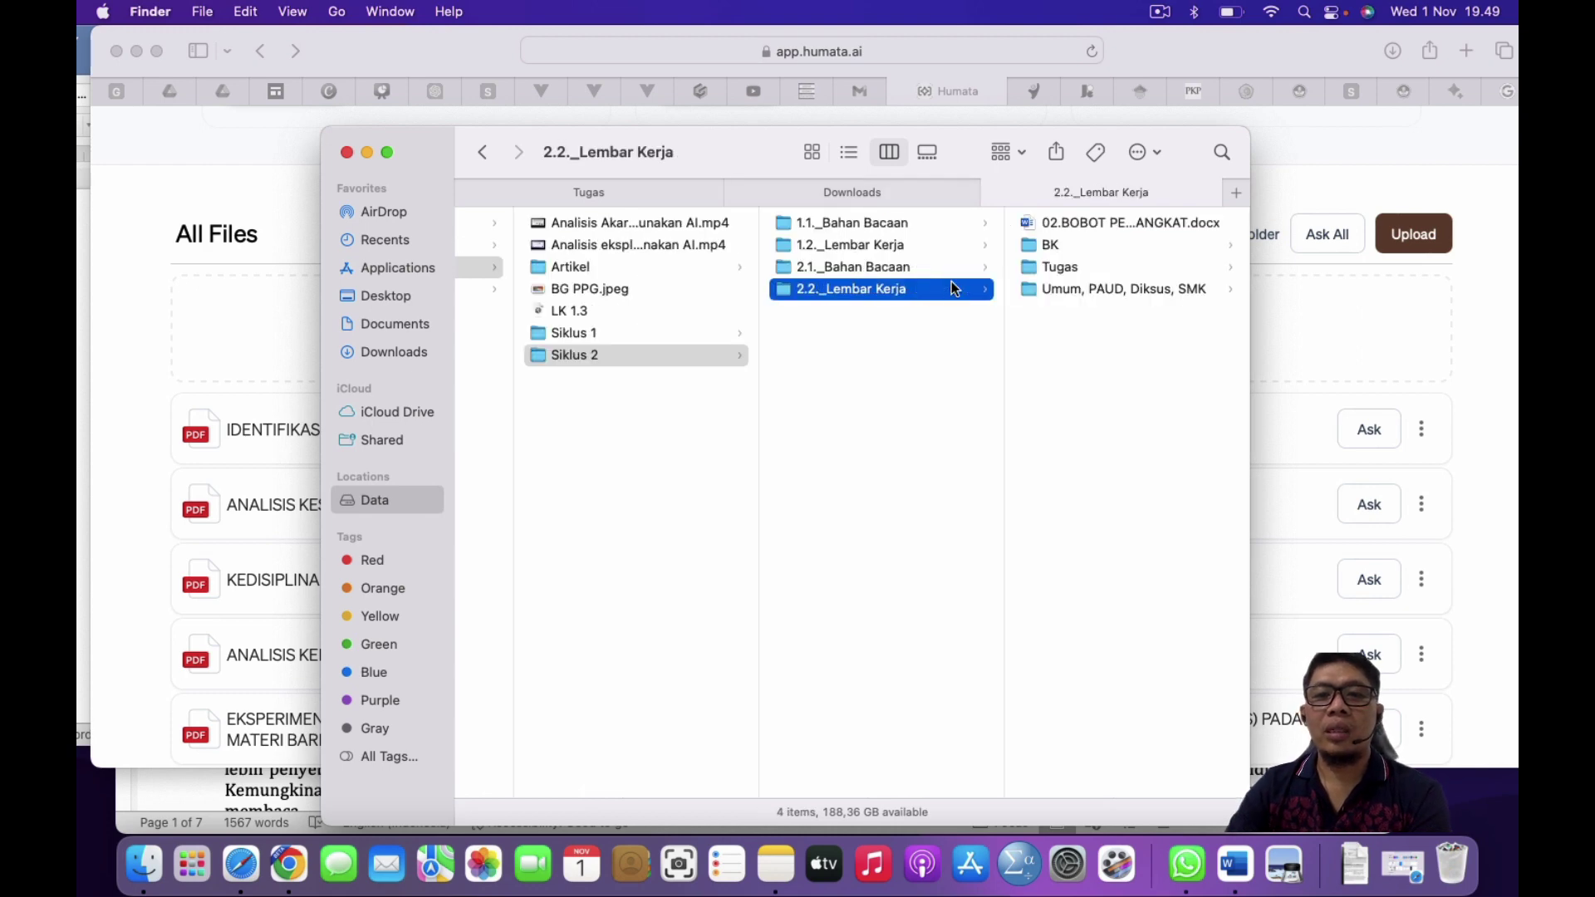
{"action": "left_click", "coordinate": [1058, 266]}
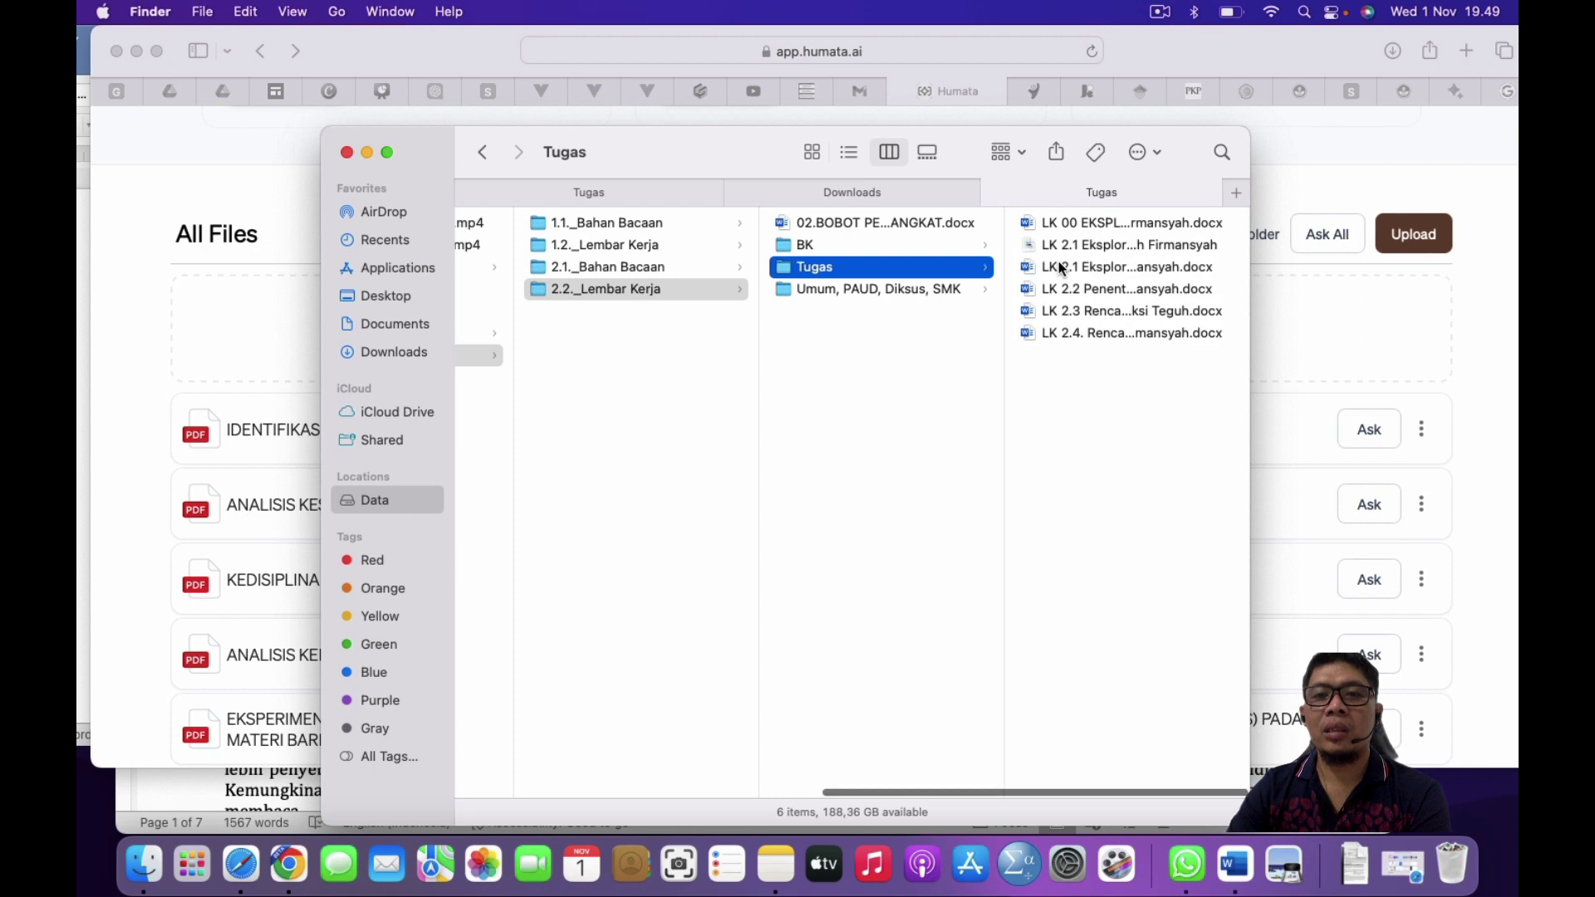
{"action": "left_click", "coordinate": [1113, 246]}
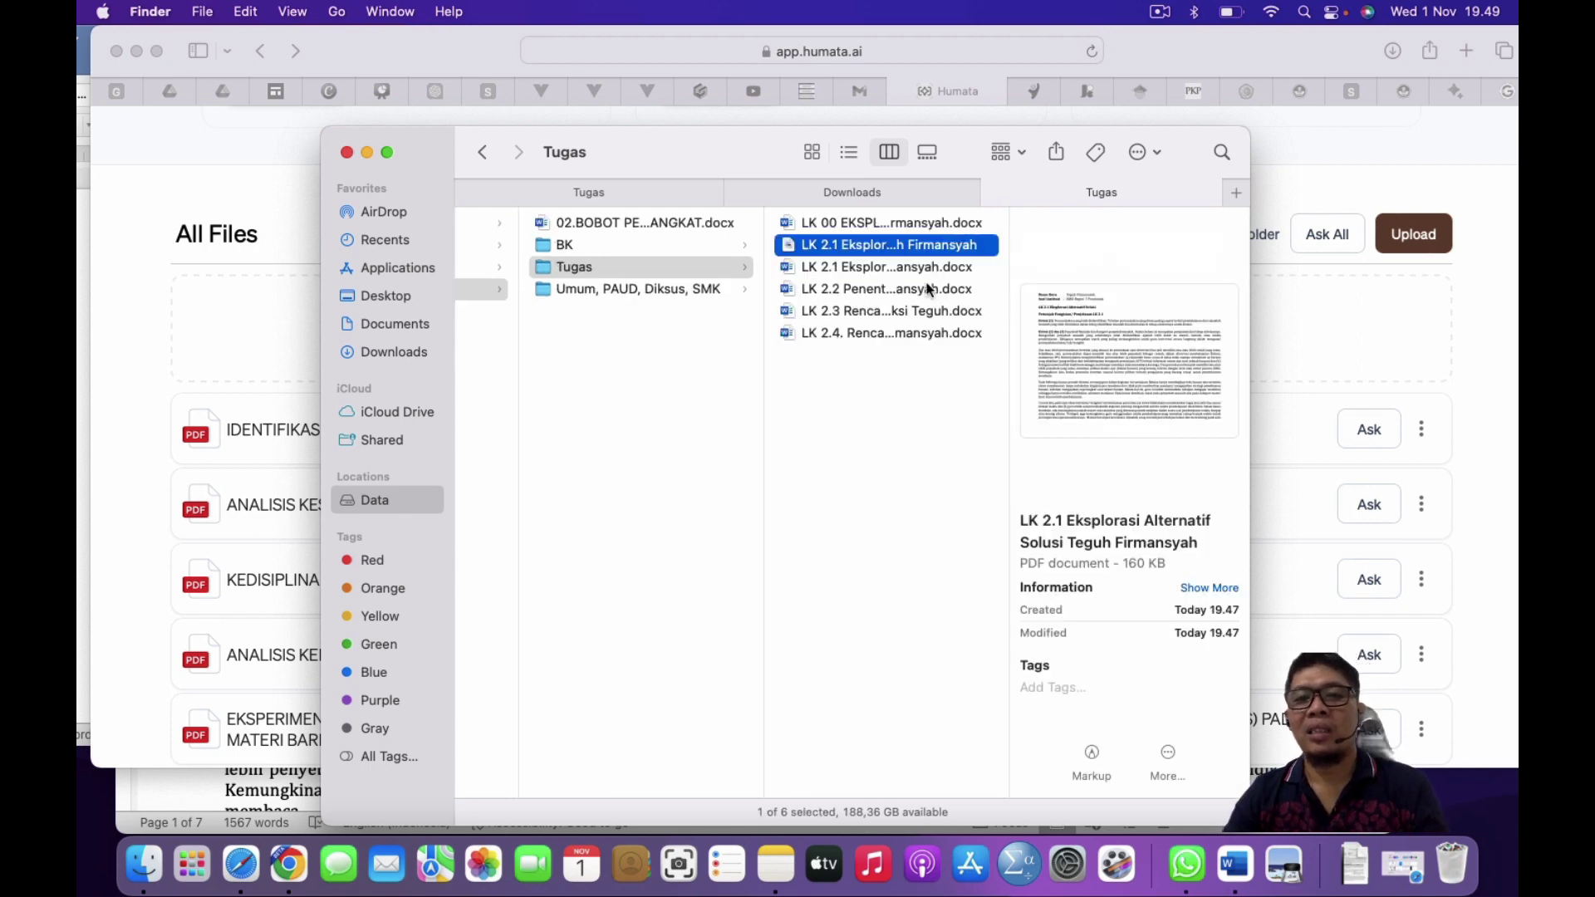
{"action": "left_click_drag", "start_coordinate": [731, 149], "coordinate": [339, 197]}
{"action": "left_click_drag", "start_coordinate": [458, 301], "coordinate": [698, 332]}
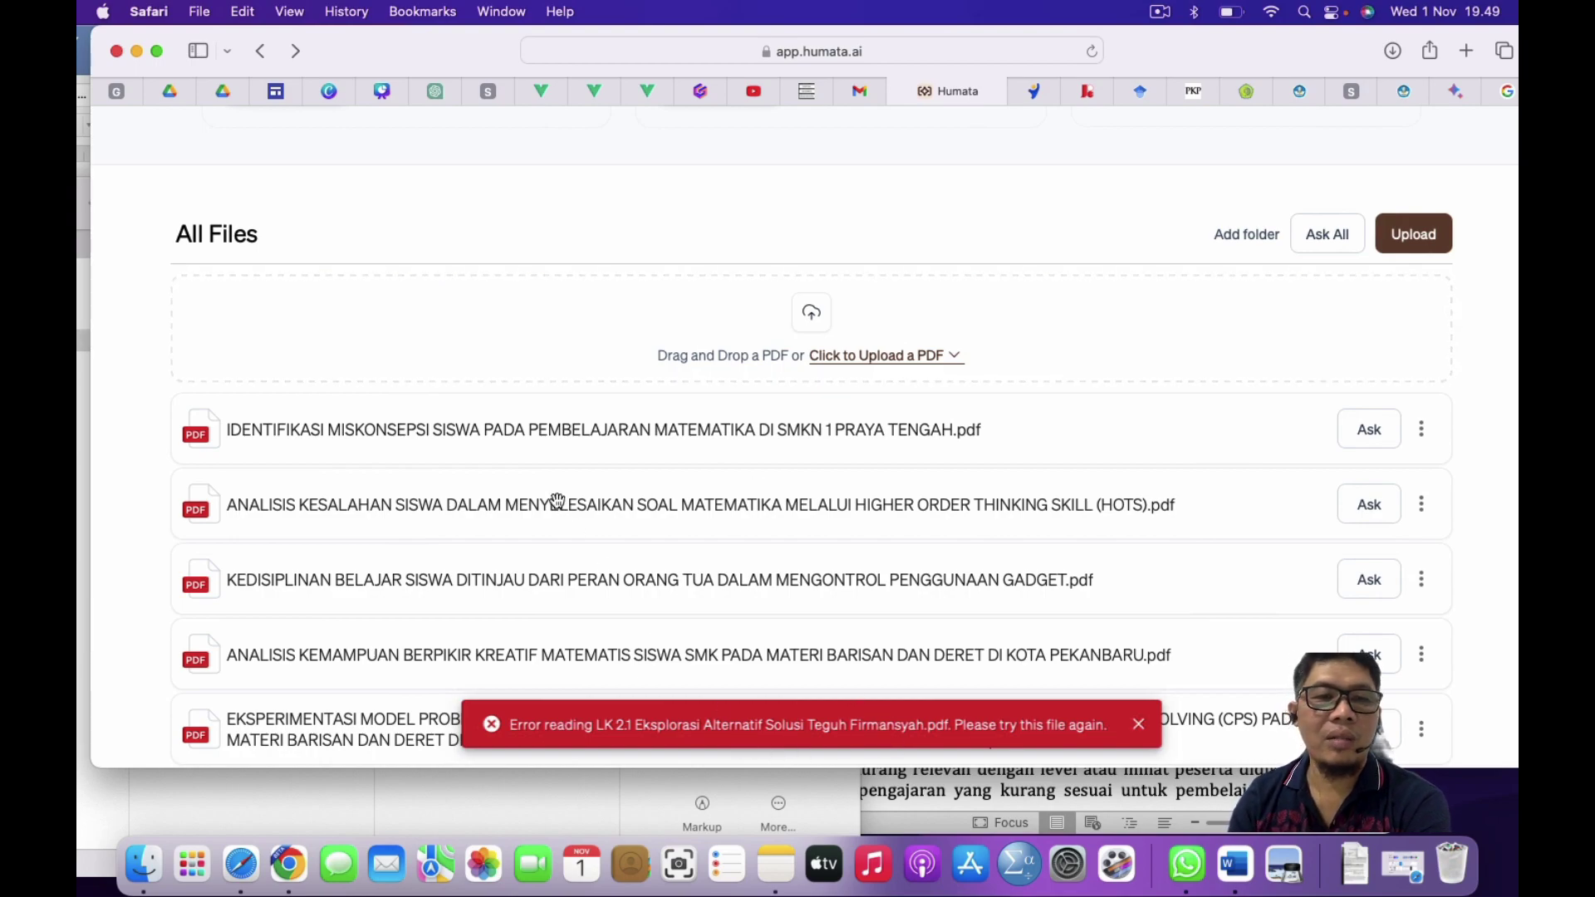
Step: Drop the LK 2.1 PDF onto Humata again and close the resulting file-reading error
{"action": "key", "text": "ctrl+Up"}
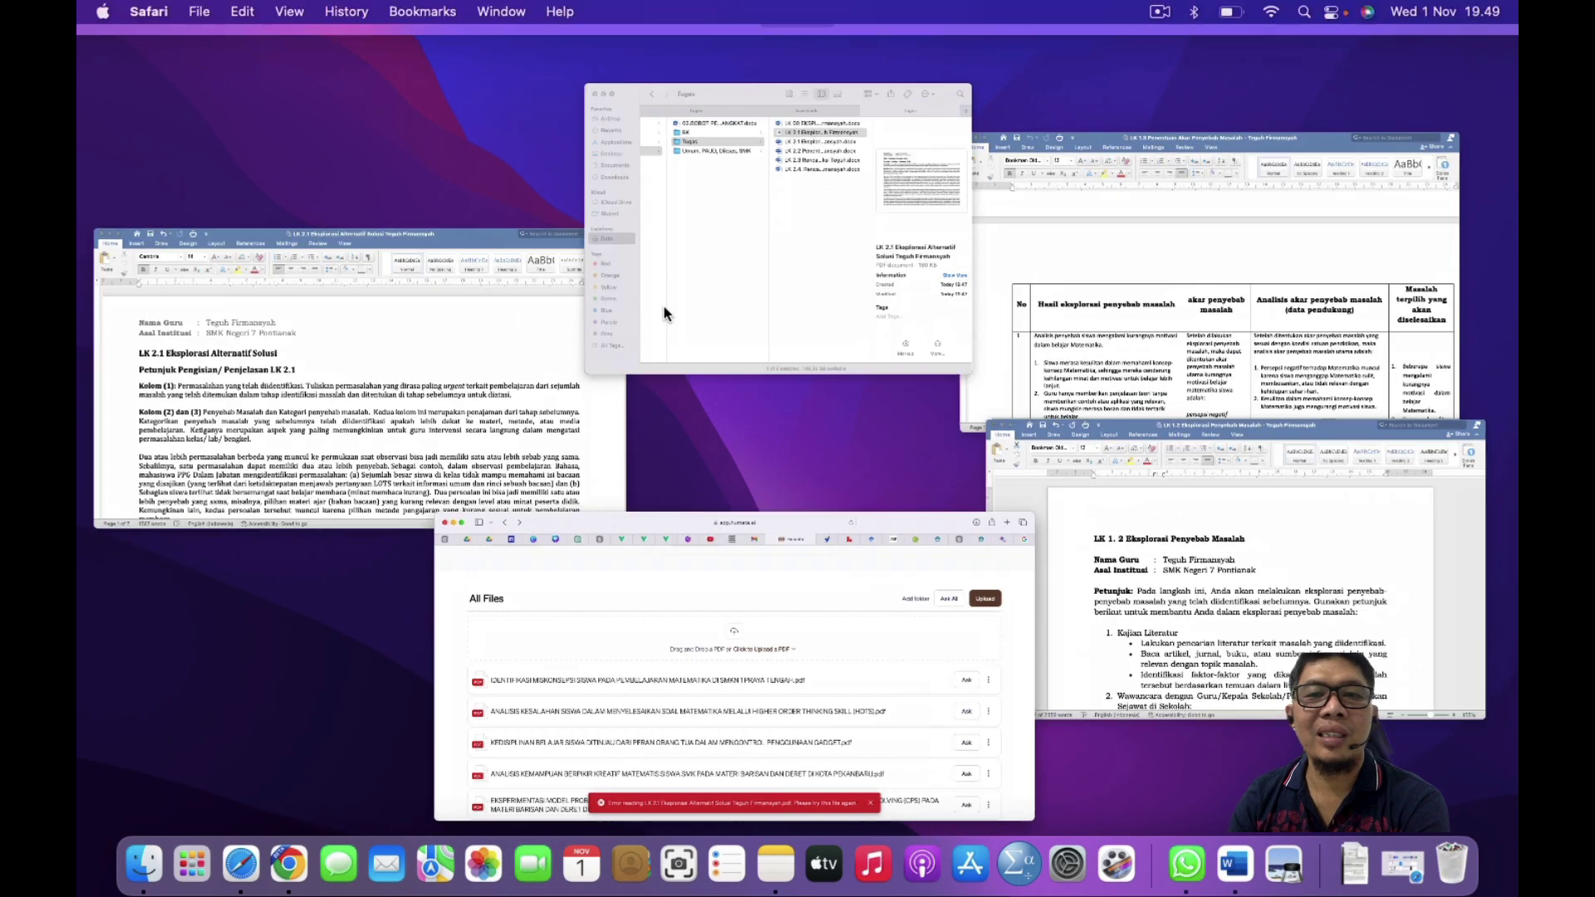
{"action": "left_click", "coordinate": [665, 314]}
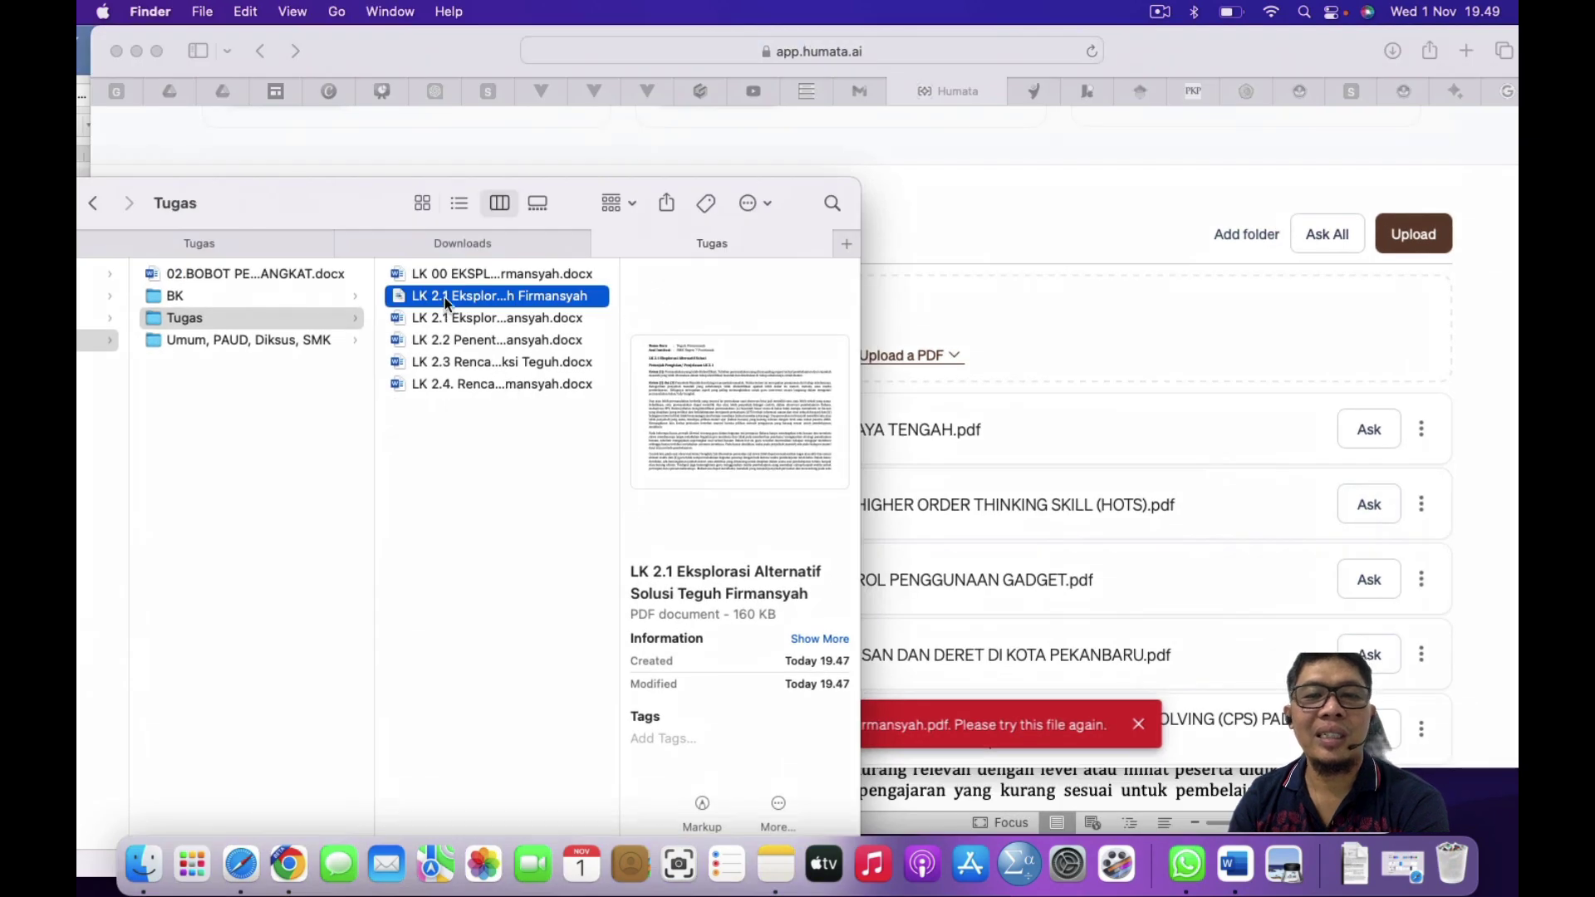
{"action": "left_click_drag", "start_coordinate": [445, 298], "coordinate": [915, 336]}
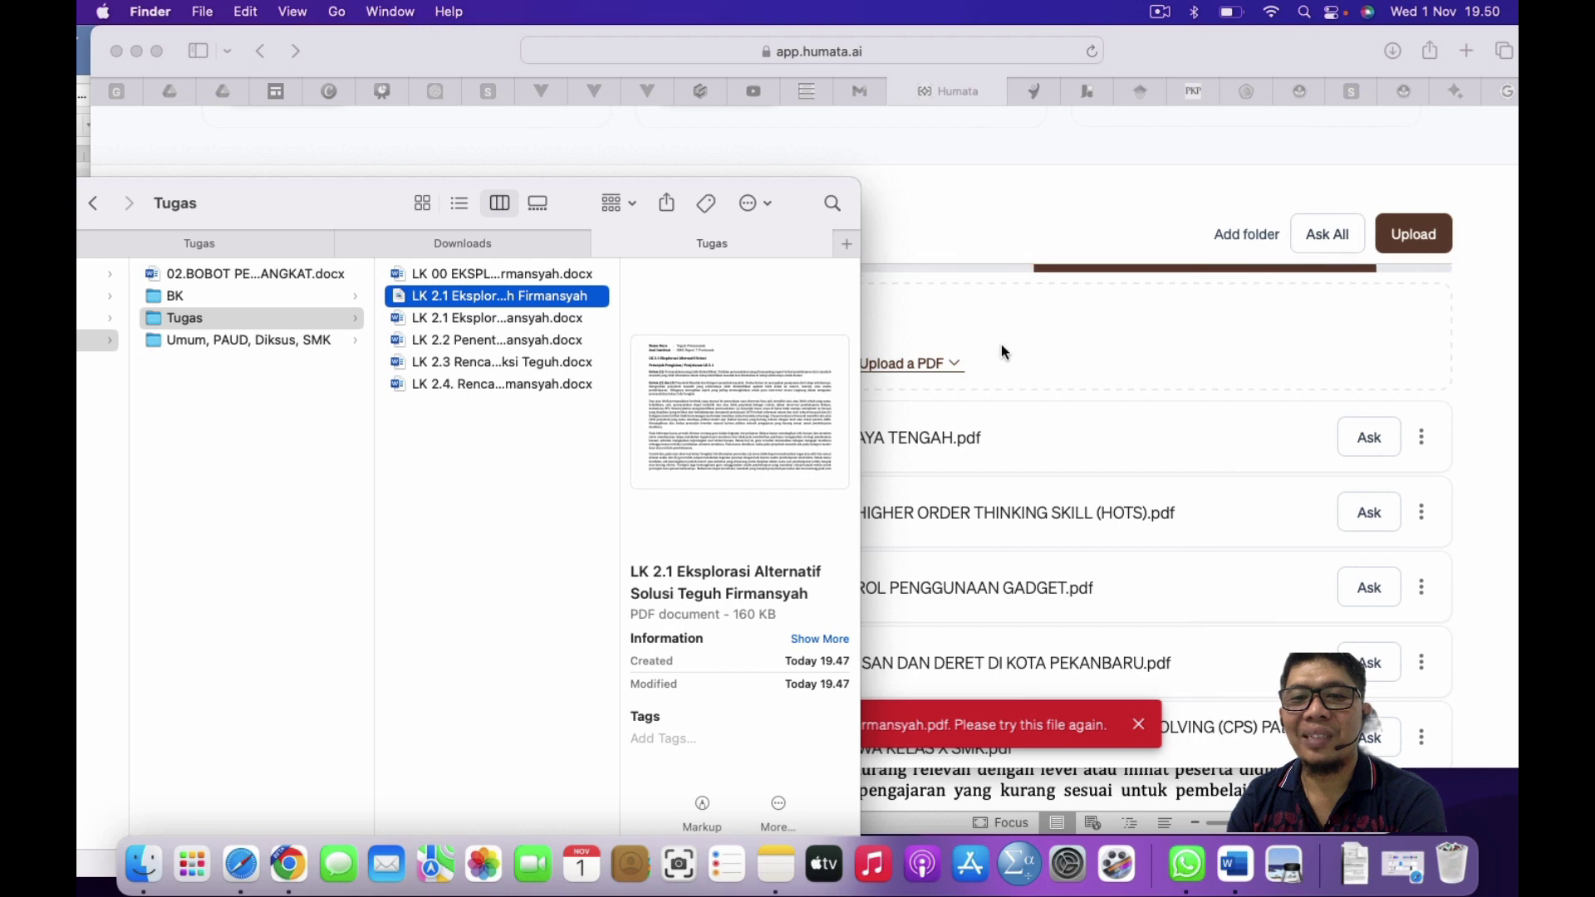
{"action": "left_click", "coordinate": [1003, 353]}
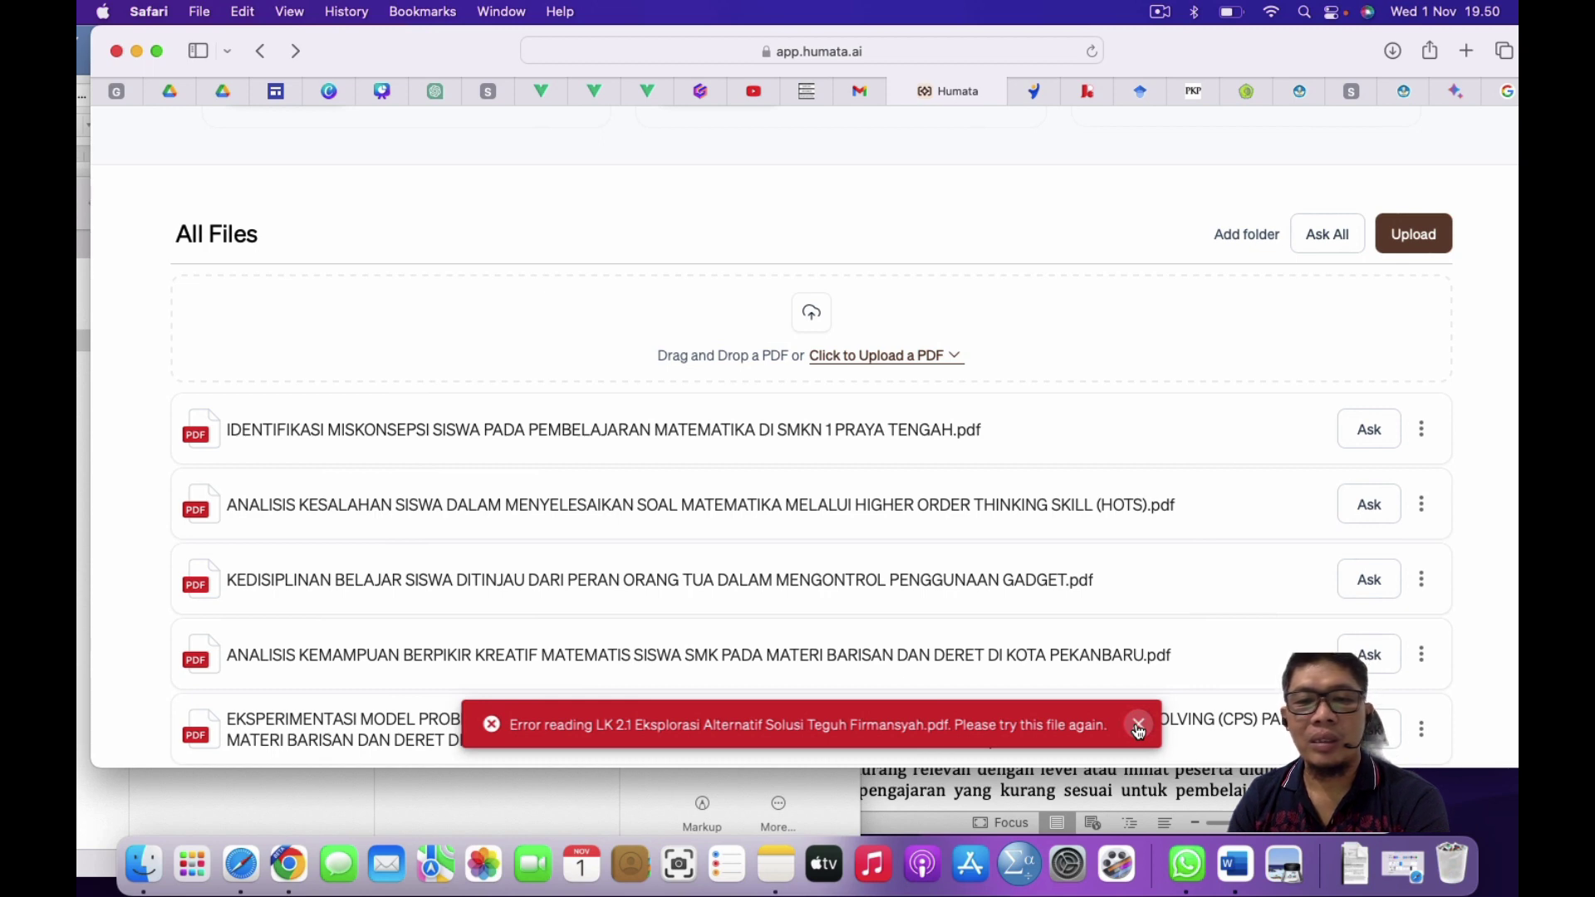
{"action": "left_click", "coordinate": [1138, 729]}
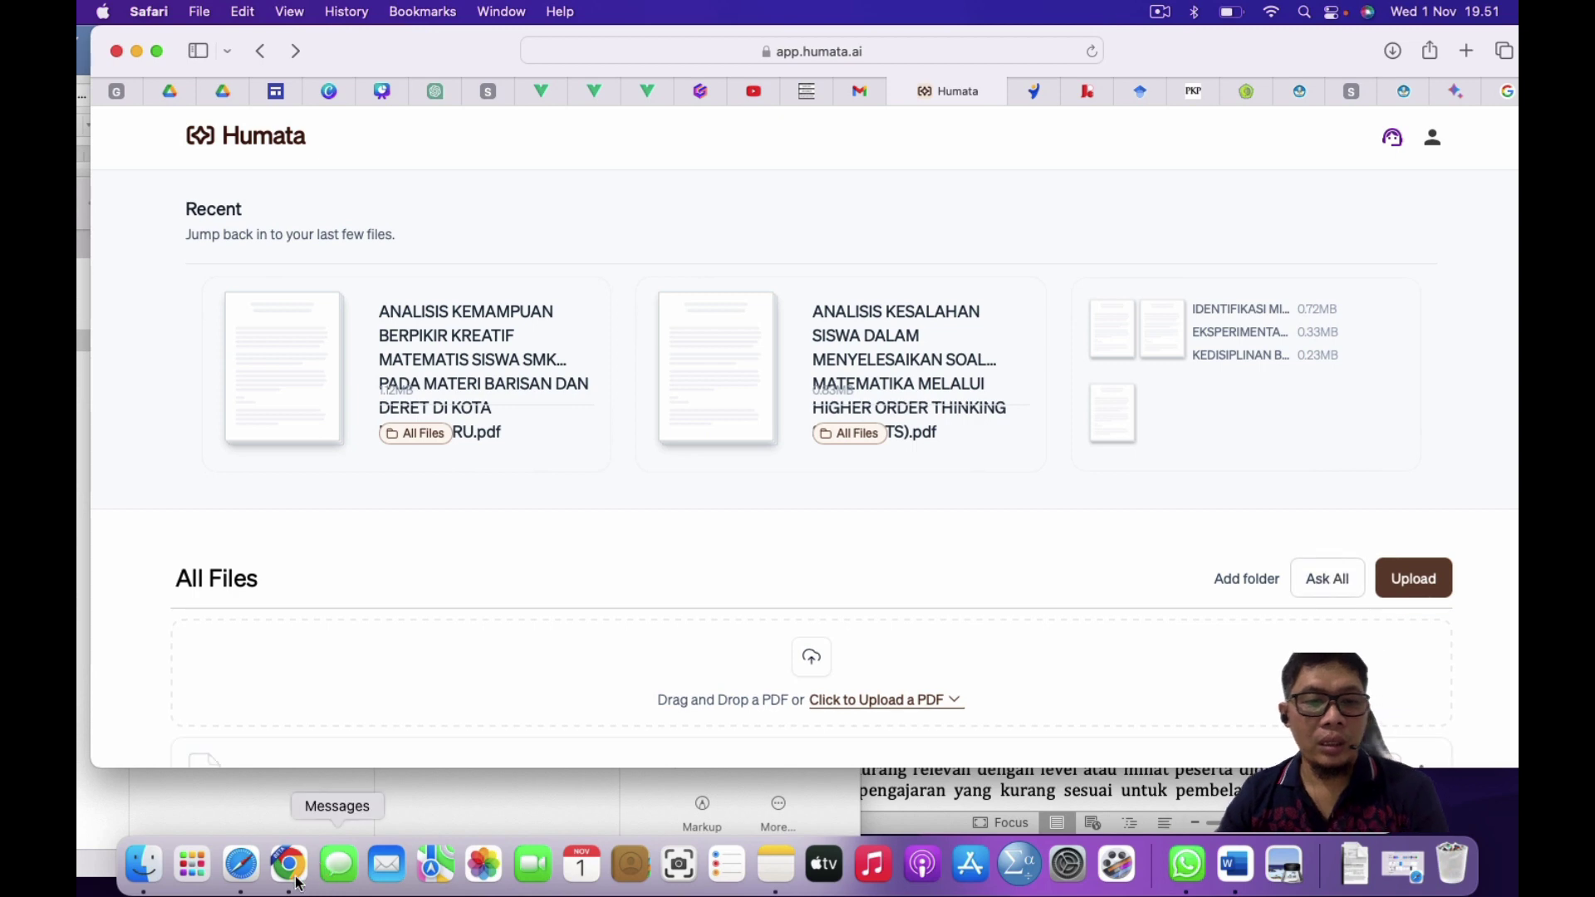
Step: Switch to Chrome Beta and open a new blank tab
{"action": "left_click", "coordinate": [289, 879]}
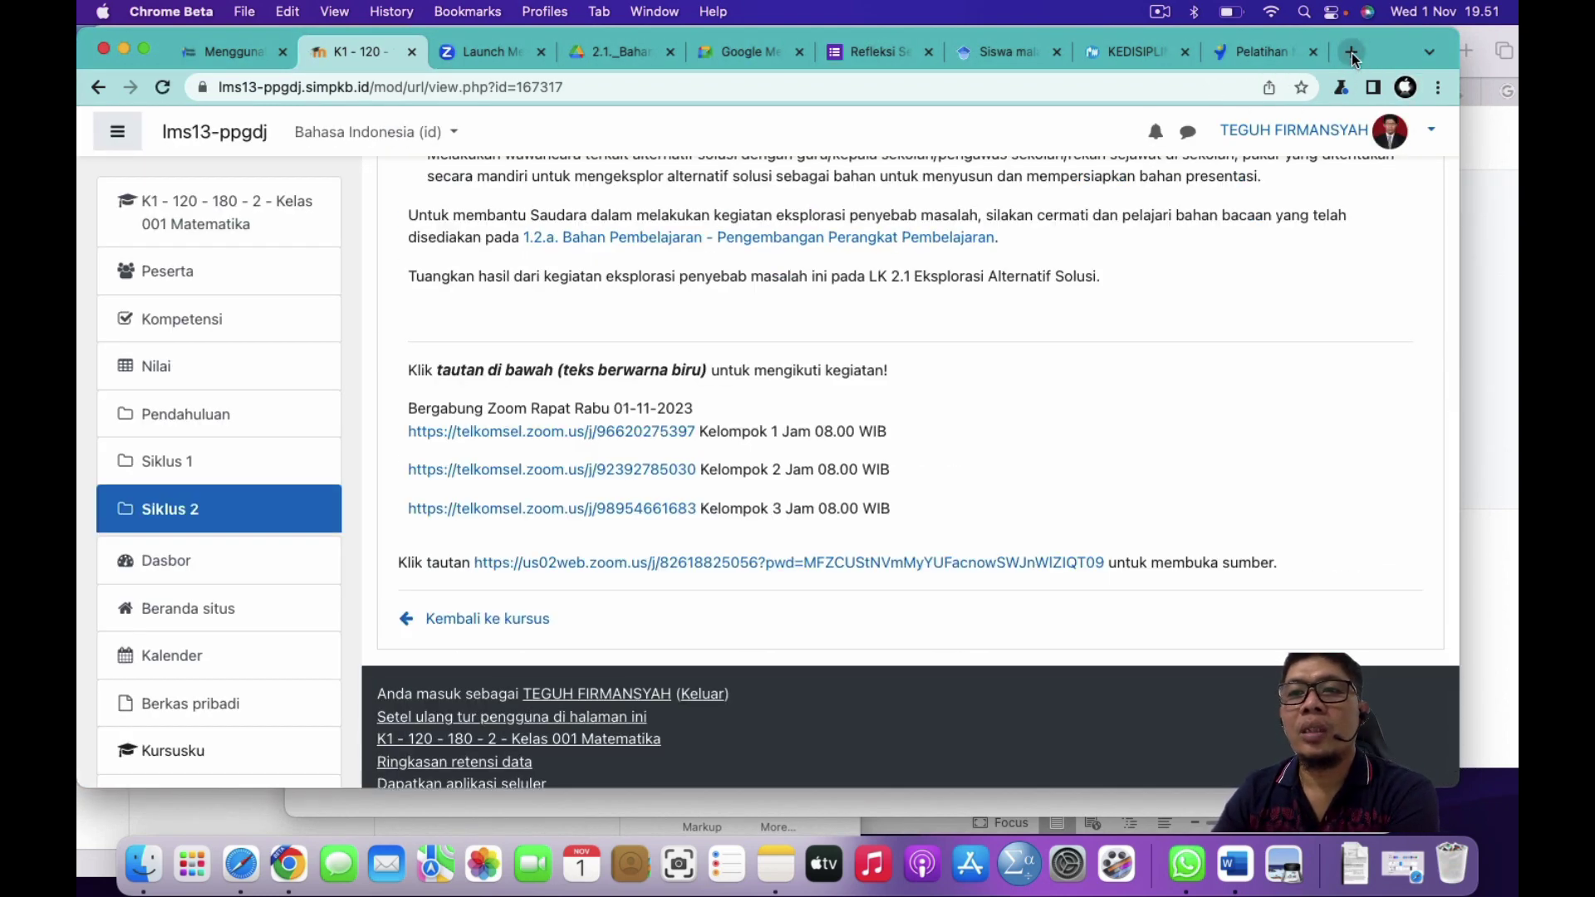
{"action": "left_click", "coordinate": [1352, 52]}
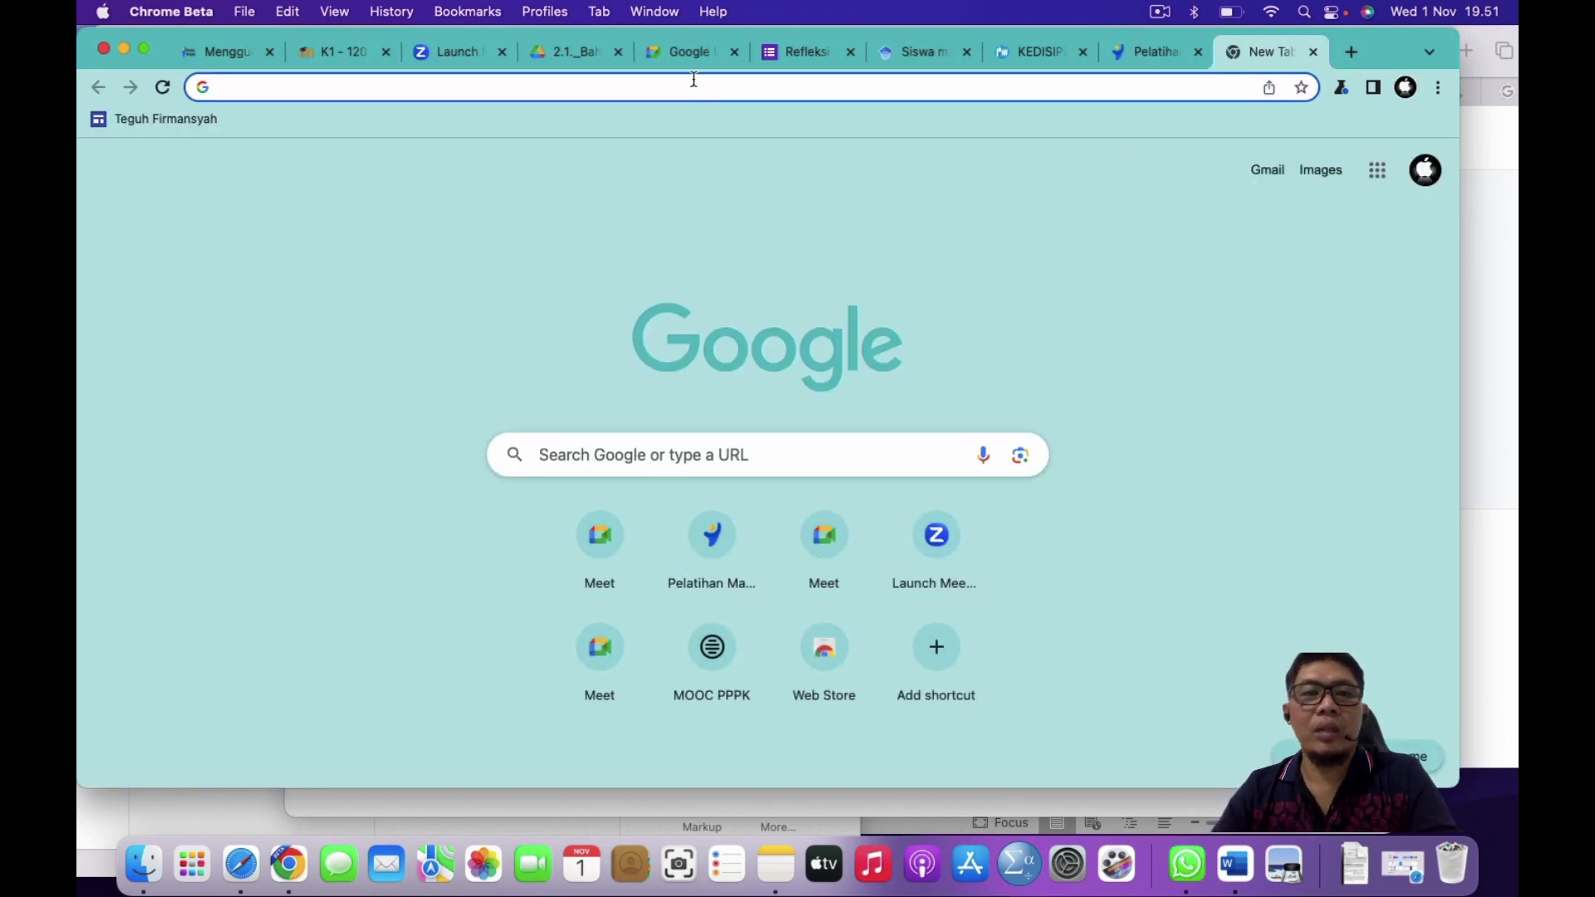
Step: Search Google for 'humata ai' and open the Humata website's login page
{"action": "type", "text": "humata"}
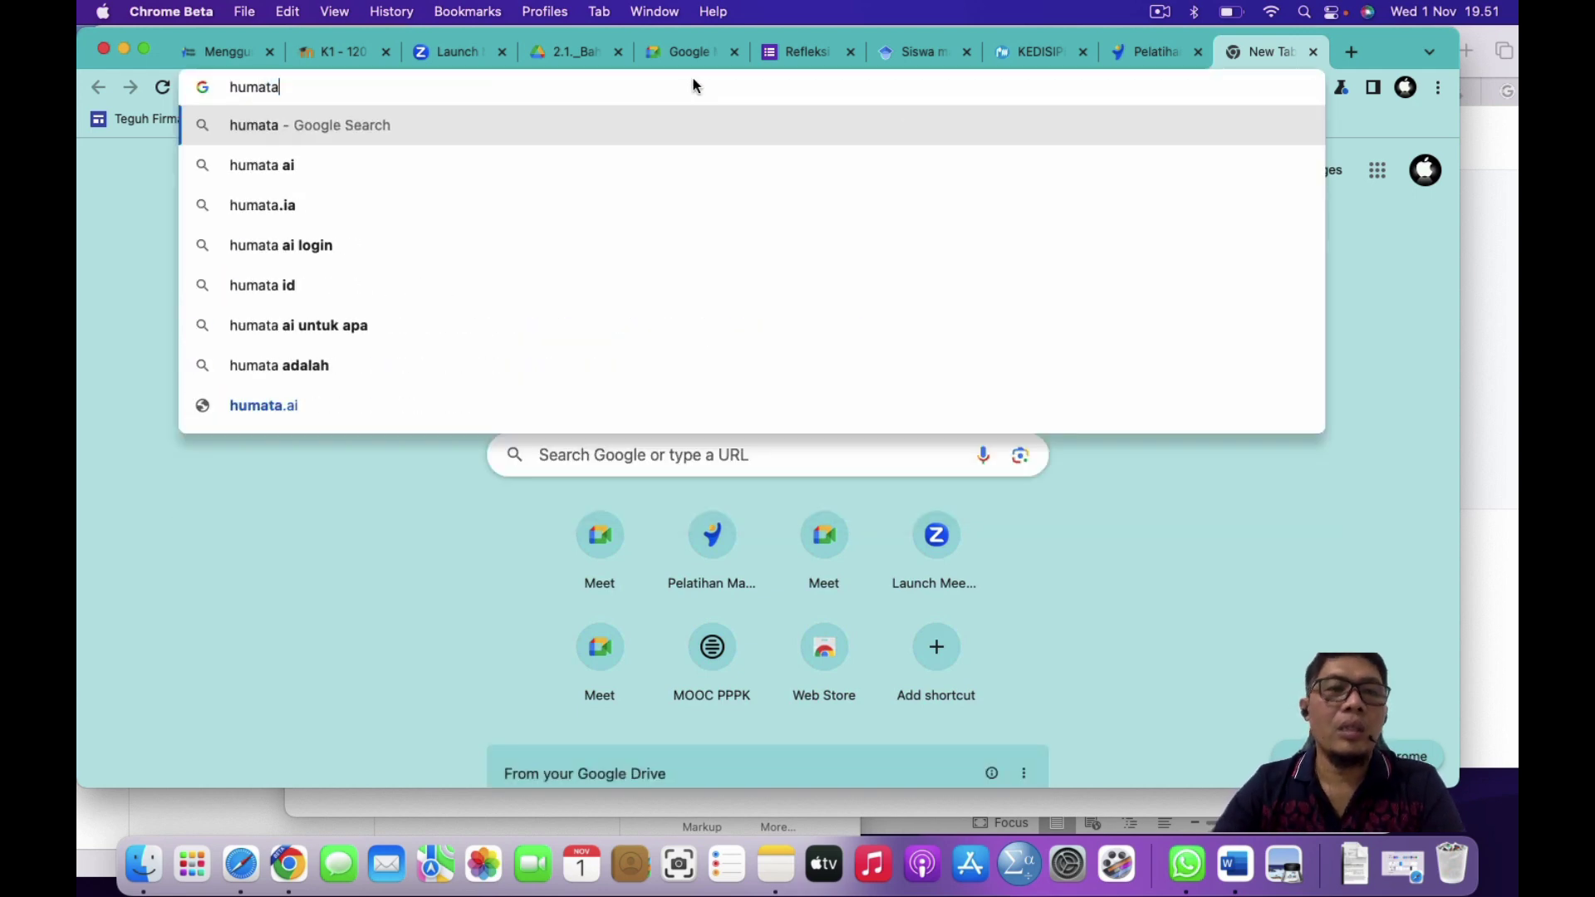
{"action": "key", "text": "Down"}
{"action": "key", "text": "Return"}
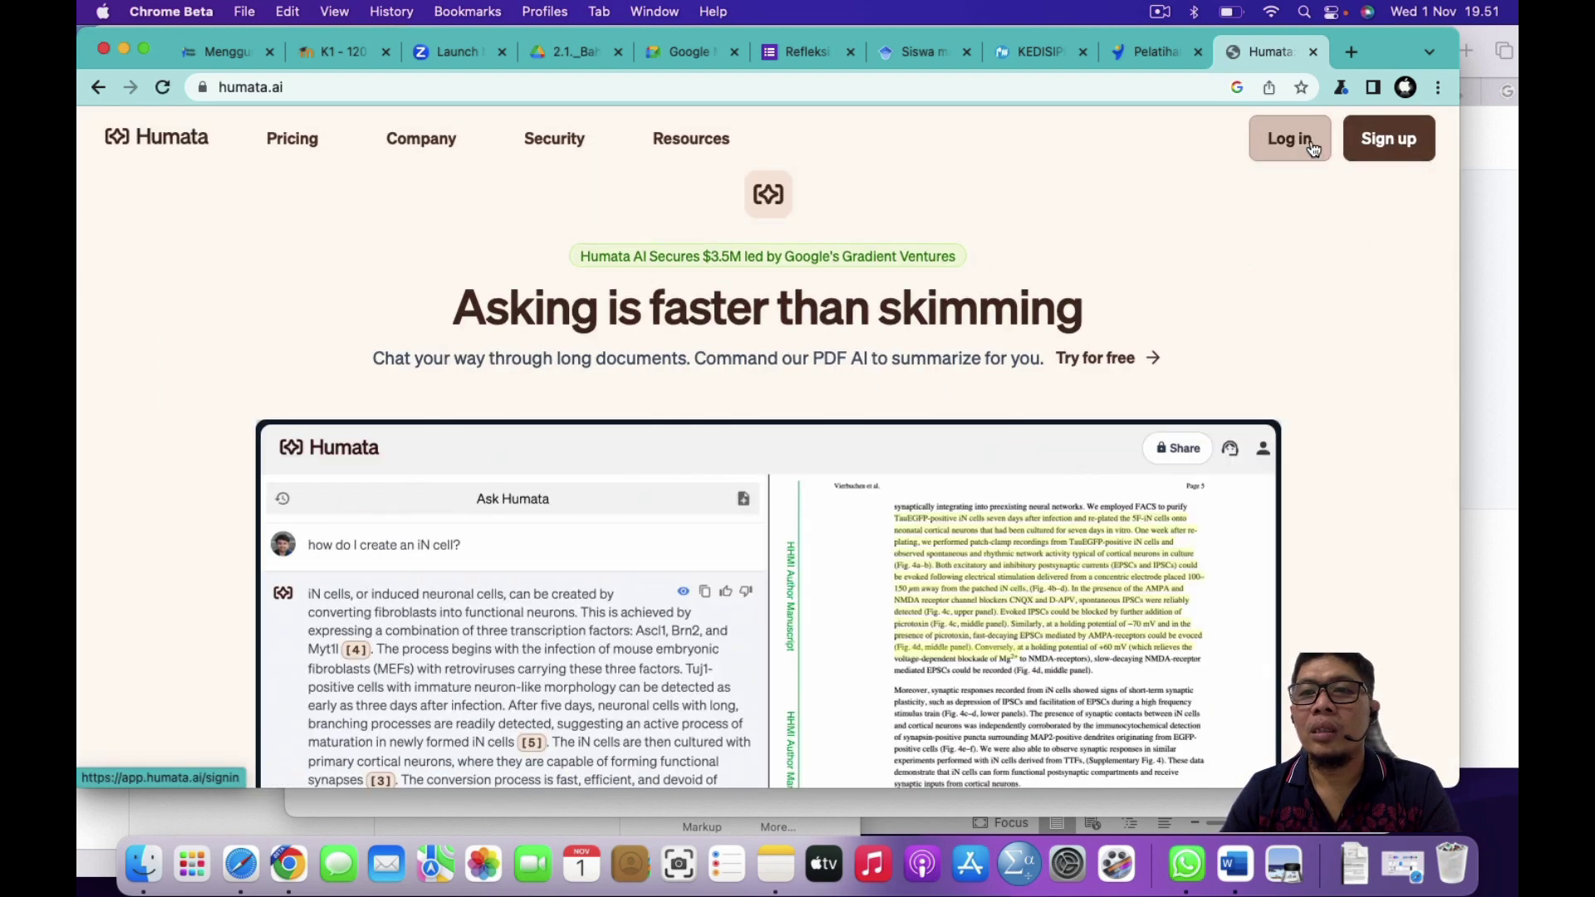
{"action": "left_click", "coordinate": [1406, 87]}
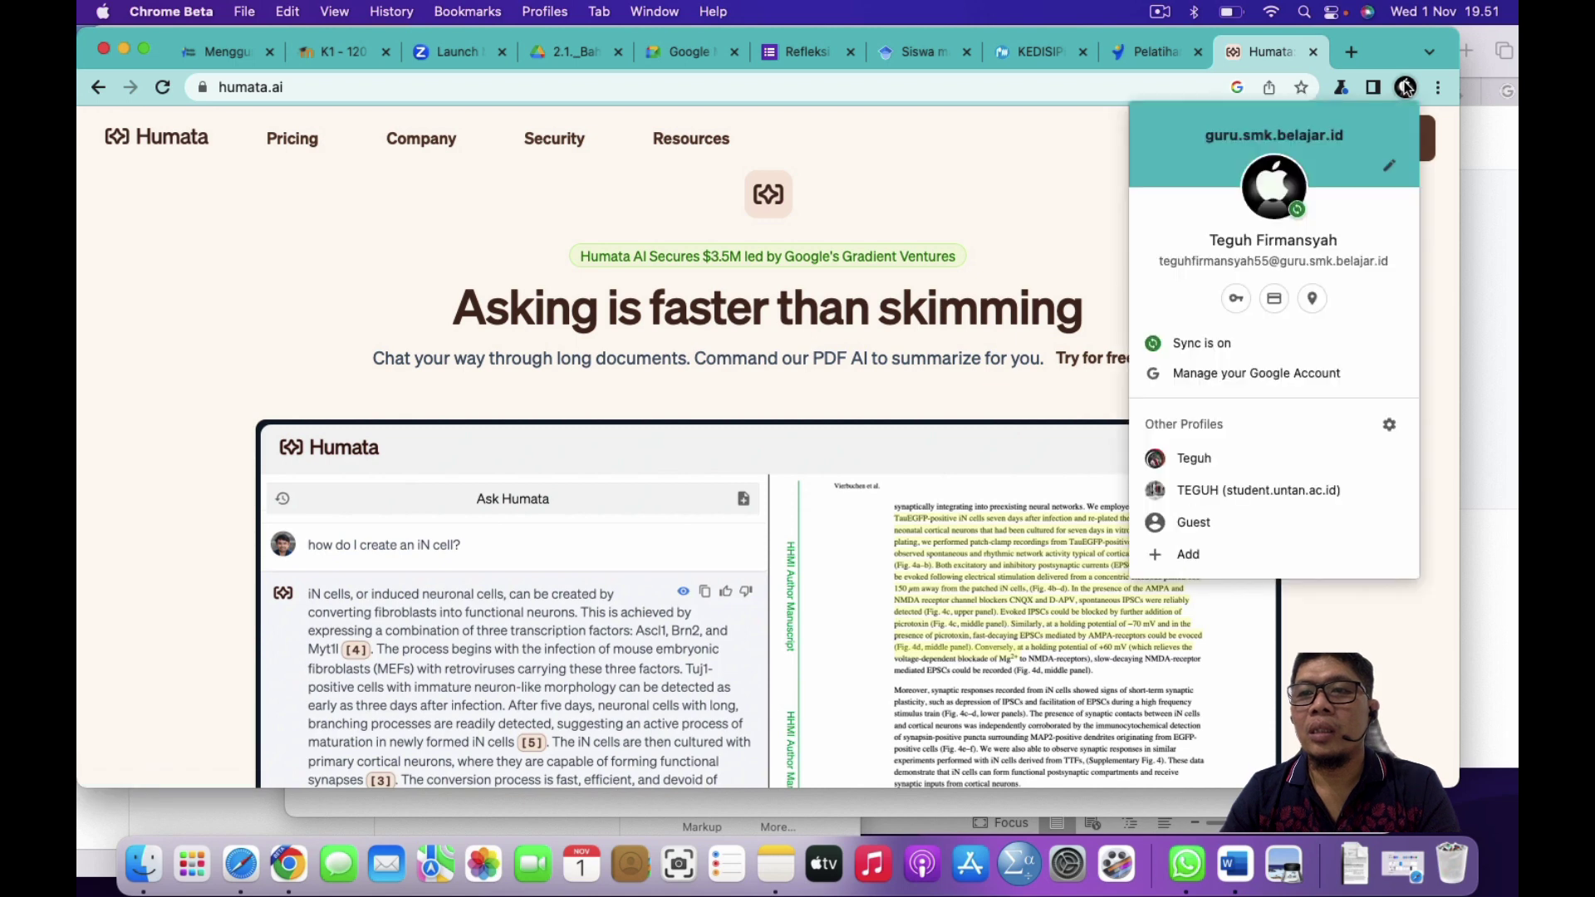
{"action": "left_click", "coordinate": [1406, 88]}
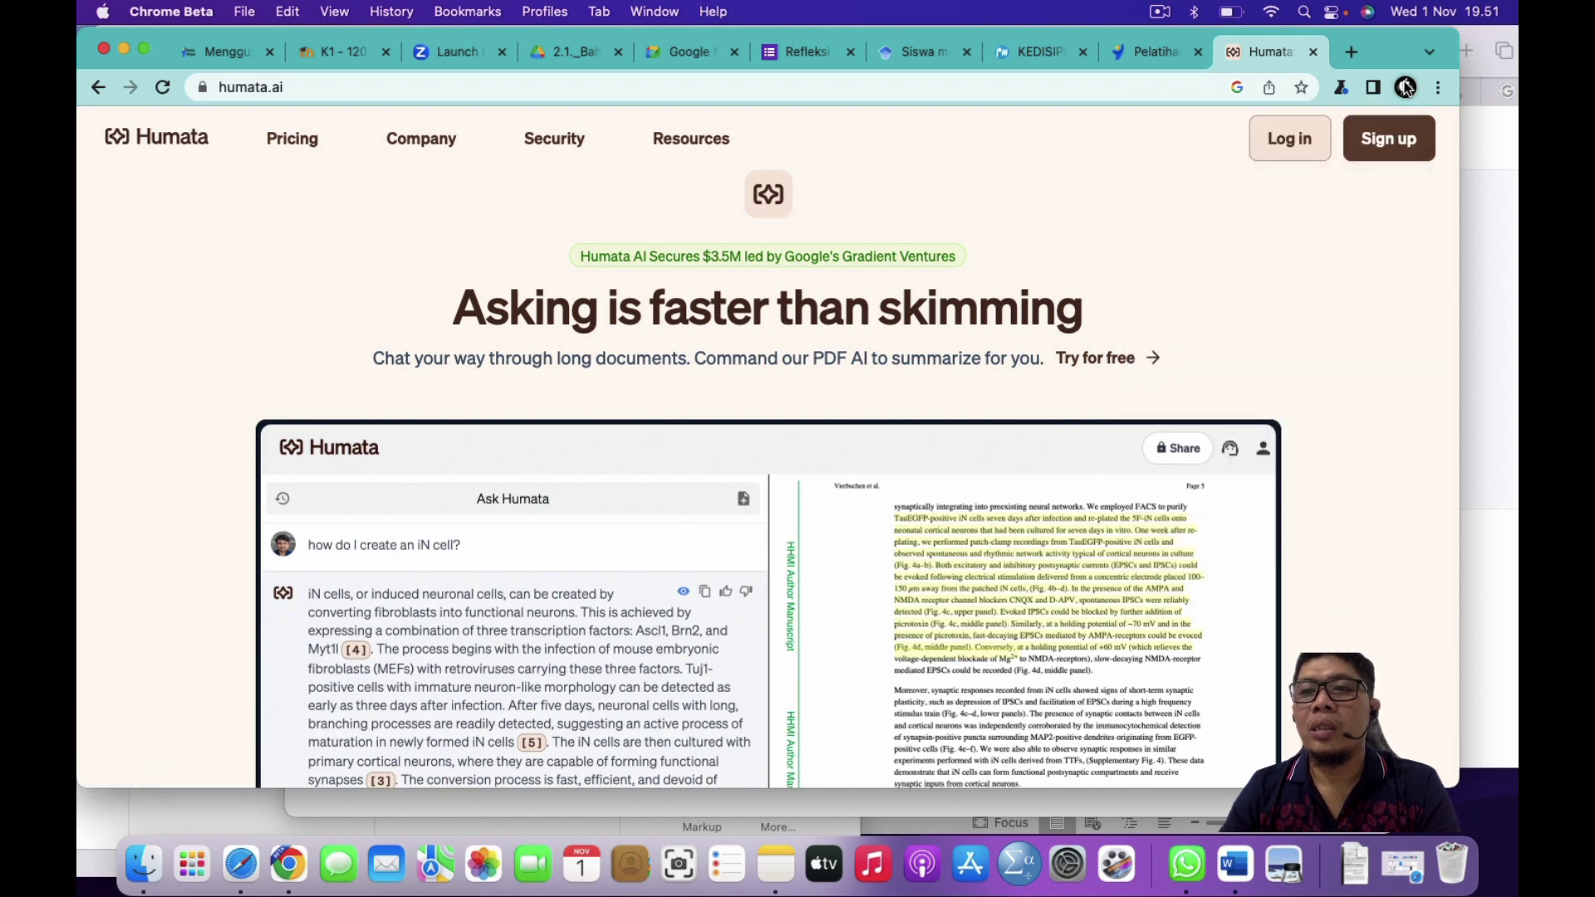
{"action": "left_click", "coordinate": [1290, 138]}
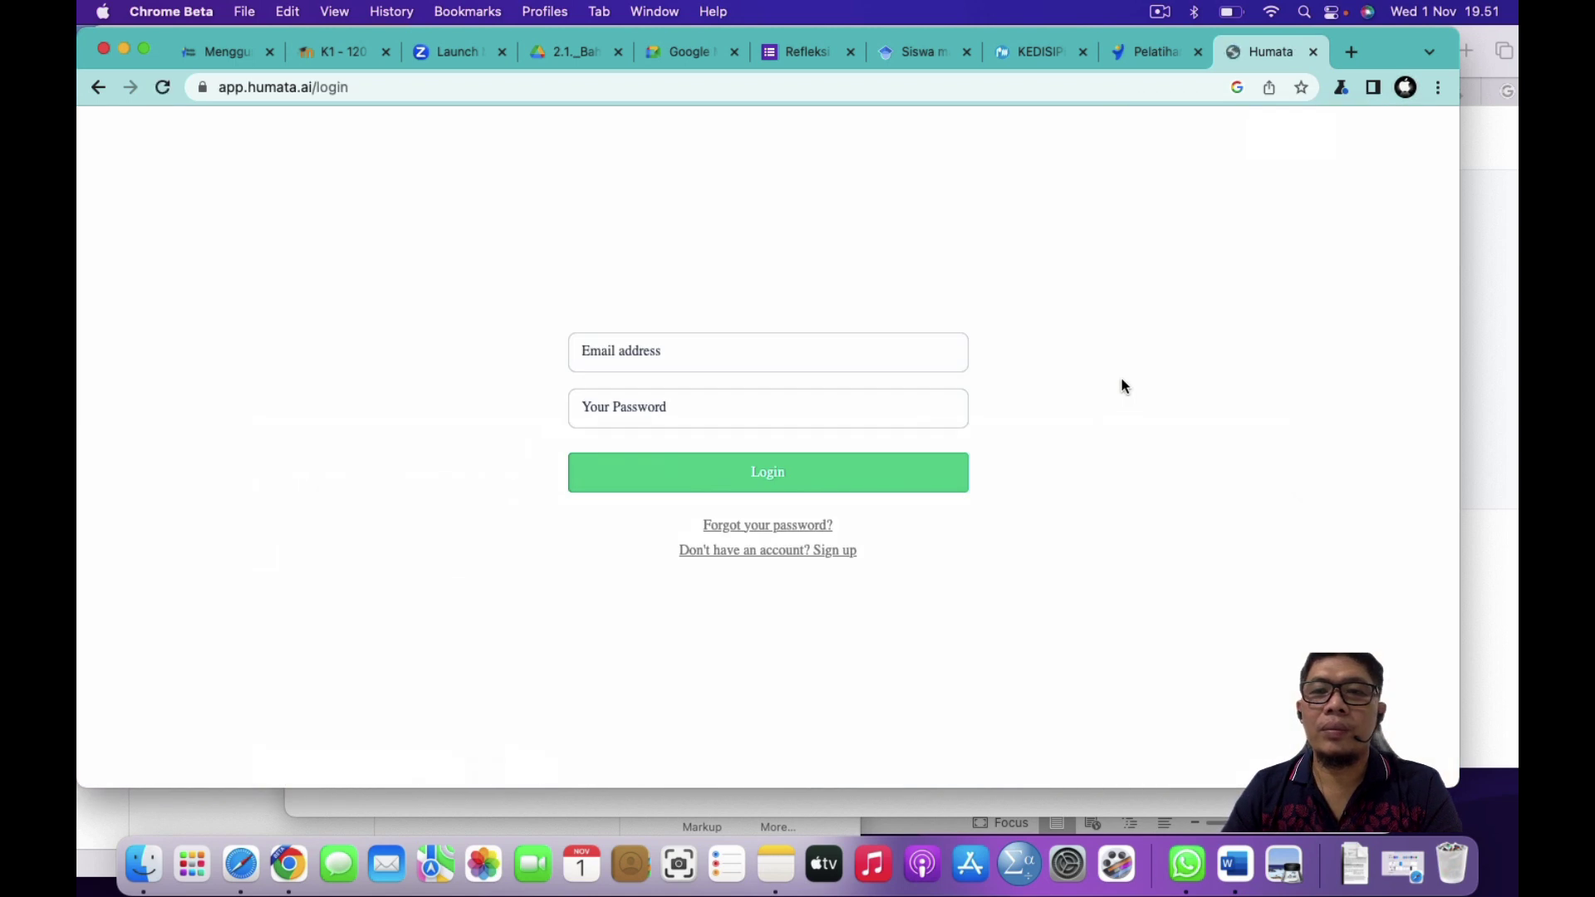
Step: Log in to Humata with the account e-mail address and password
{"action": "left_click", "coordinate": [638, 356]}
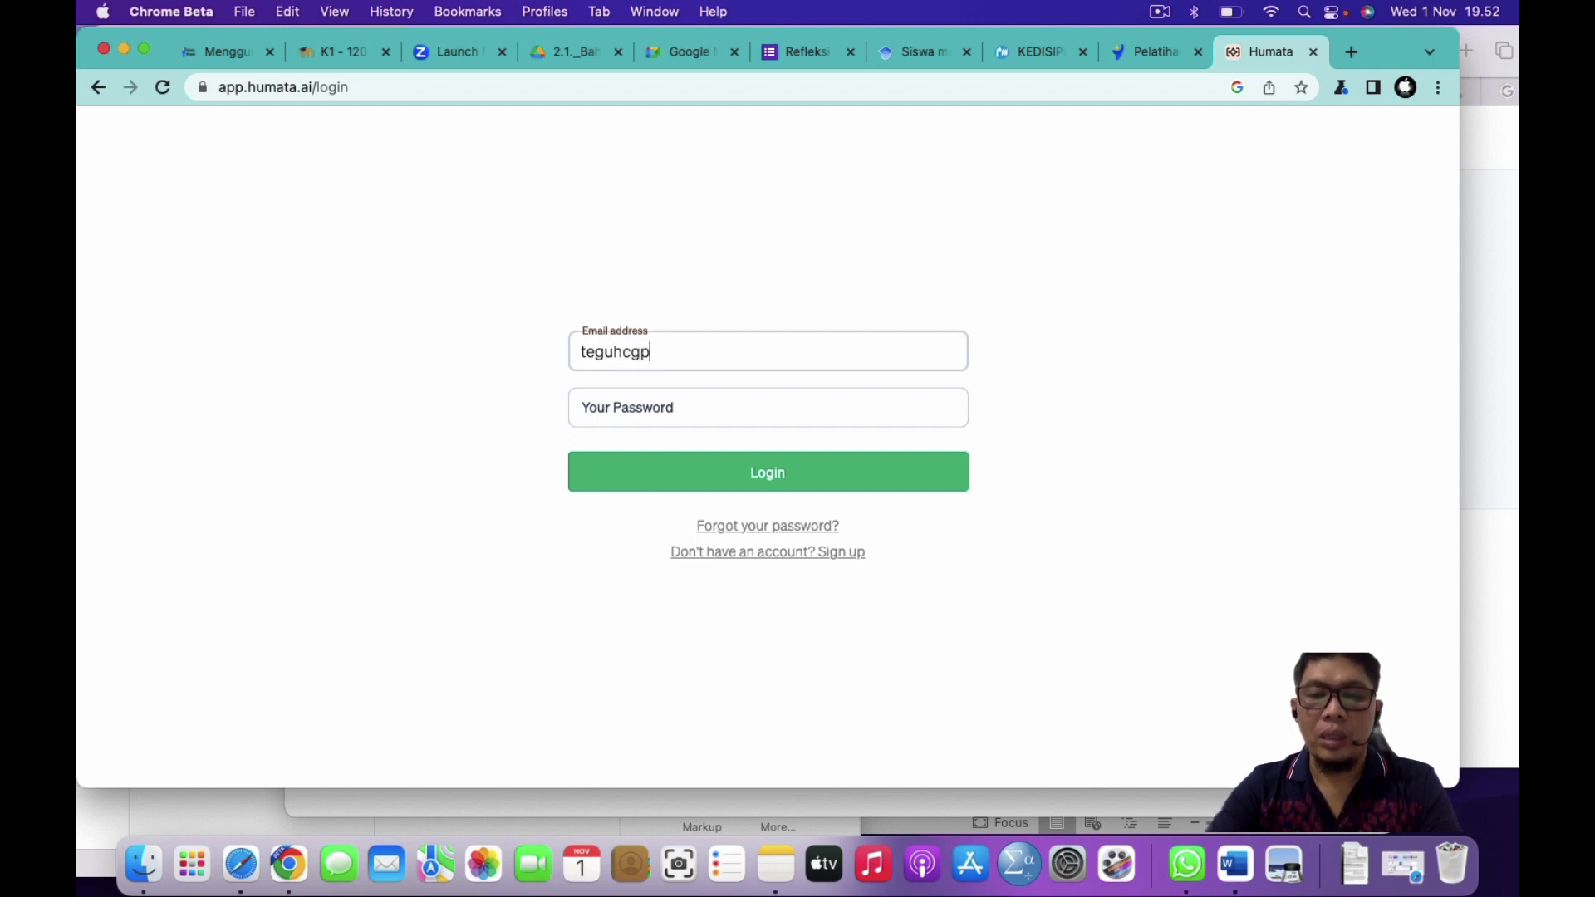
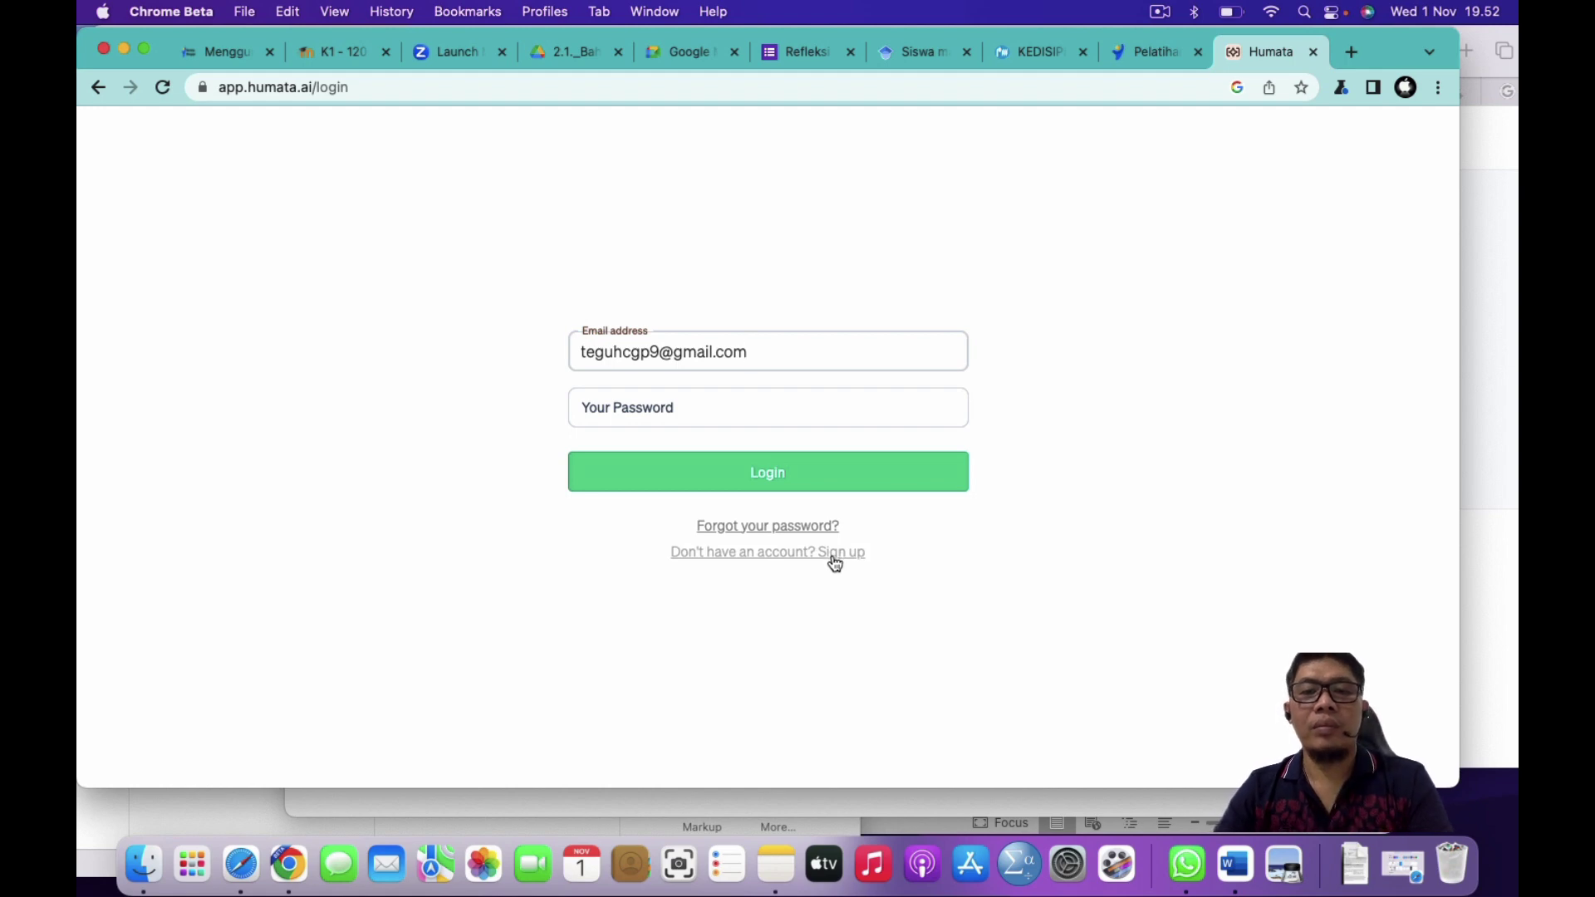
{"action": "left_click", "coordinate": [672, 411]}
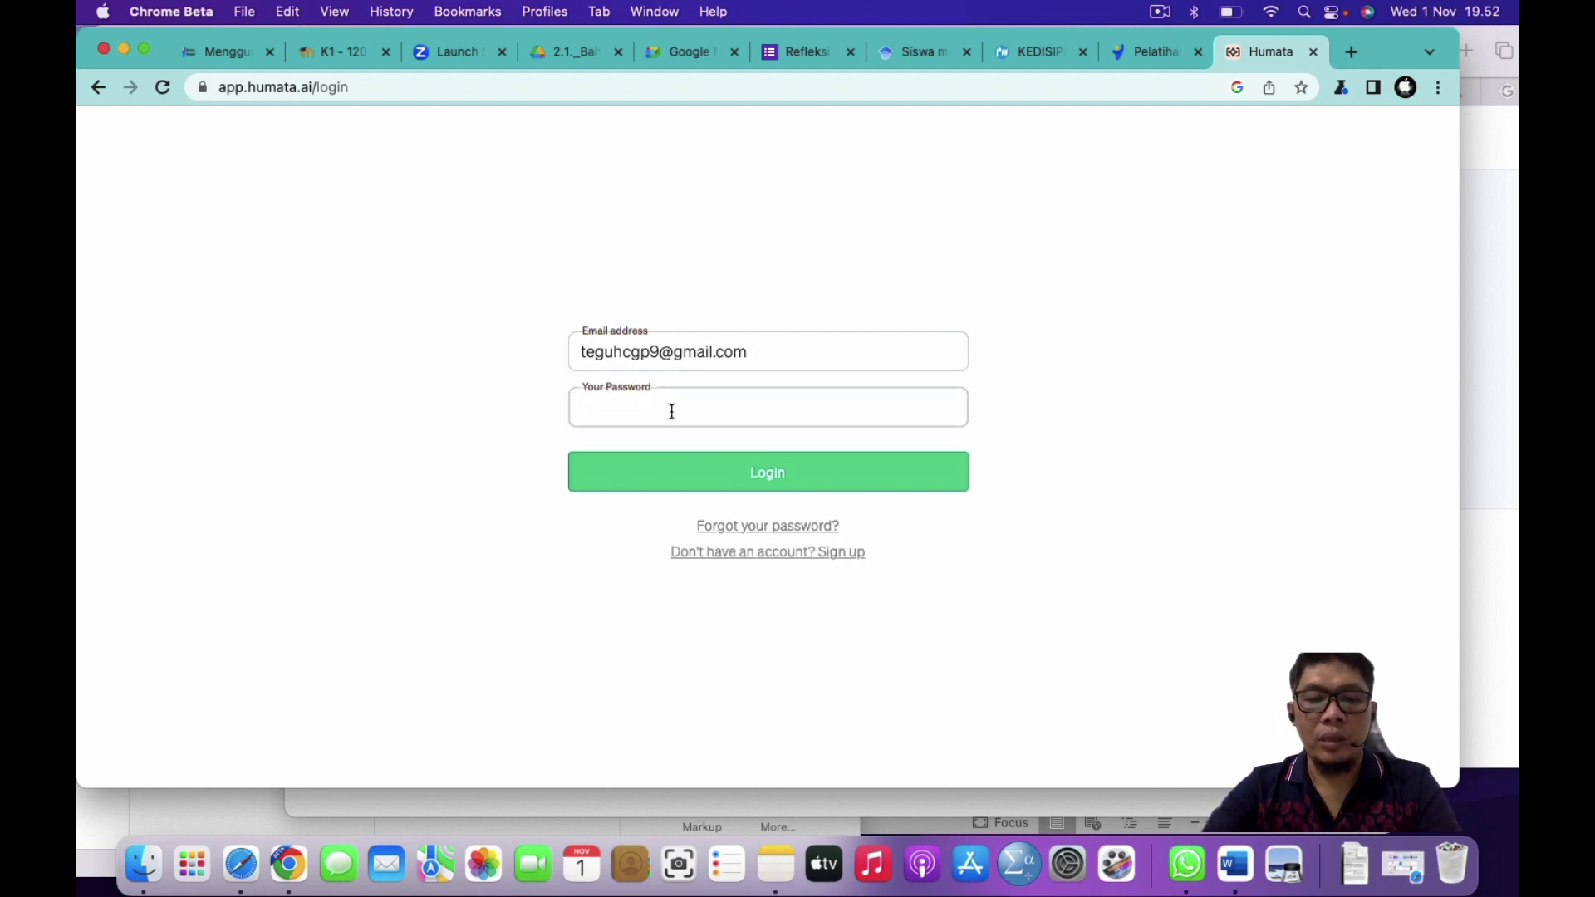
{"action": "type", "text": "••"}
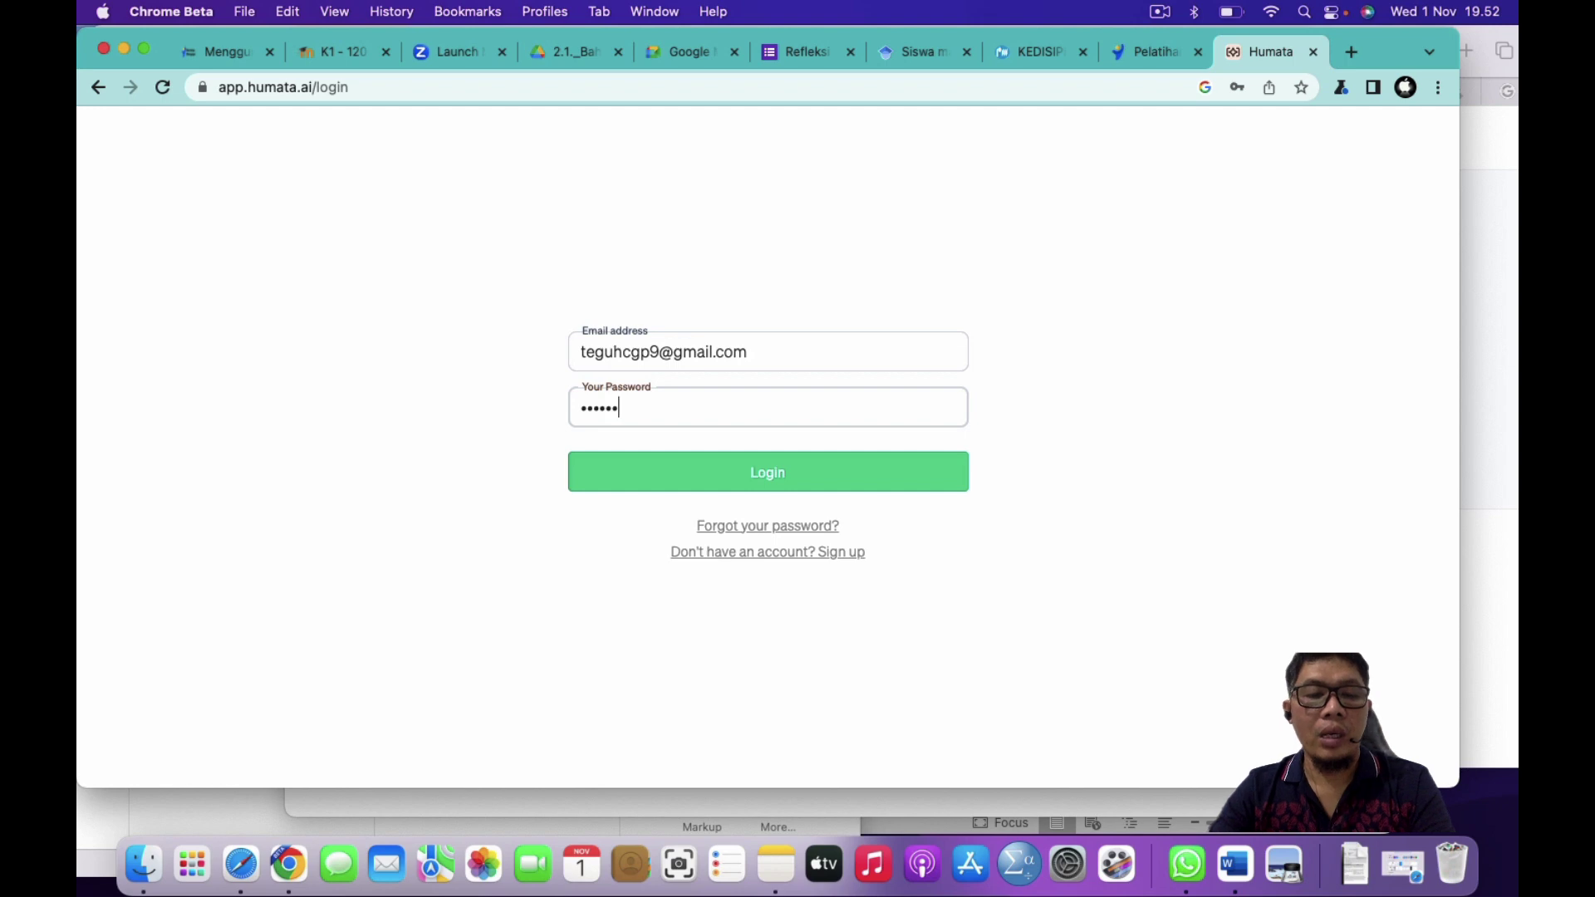
{"action": "type", "text": "••••••"}
{"action": "key", "text": "Return"}
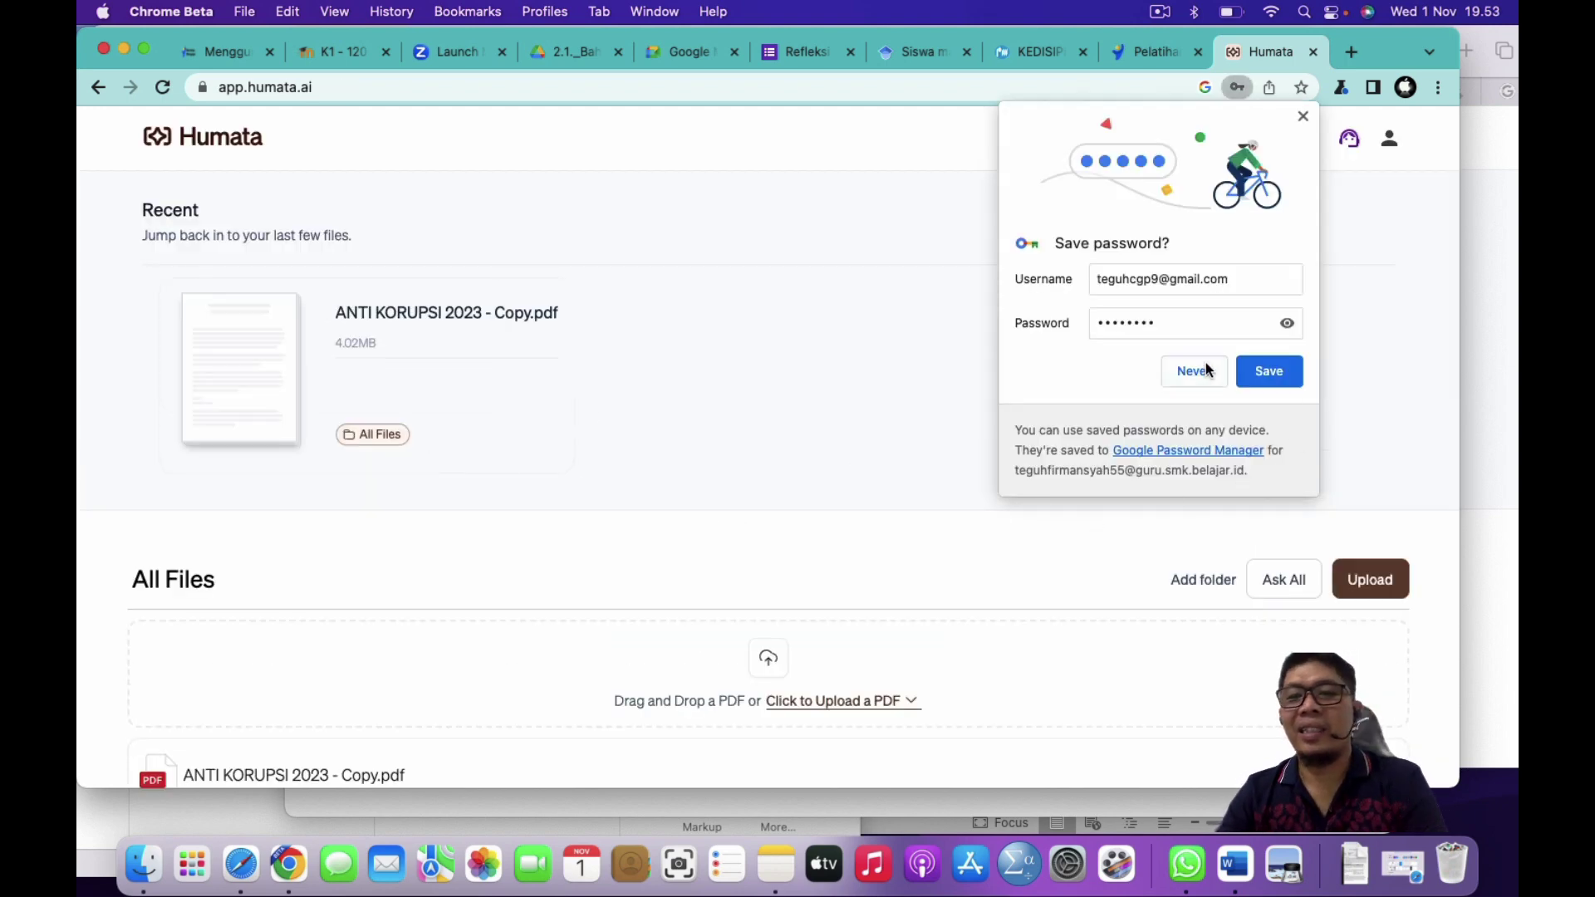
Step: Dismiss the save-password prompt and drag the LK 2.1 worksheet PDF from Finder into Humata
{"action": "left_click", "coordinate": [1303, 117]}
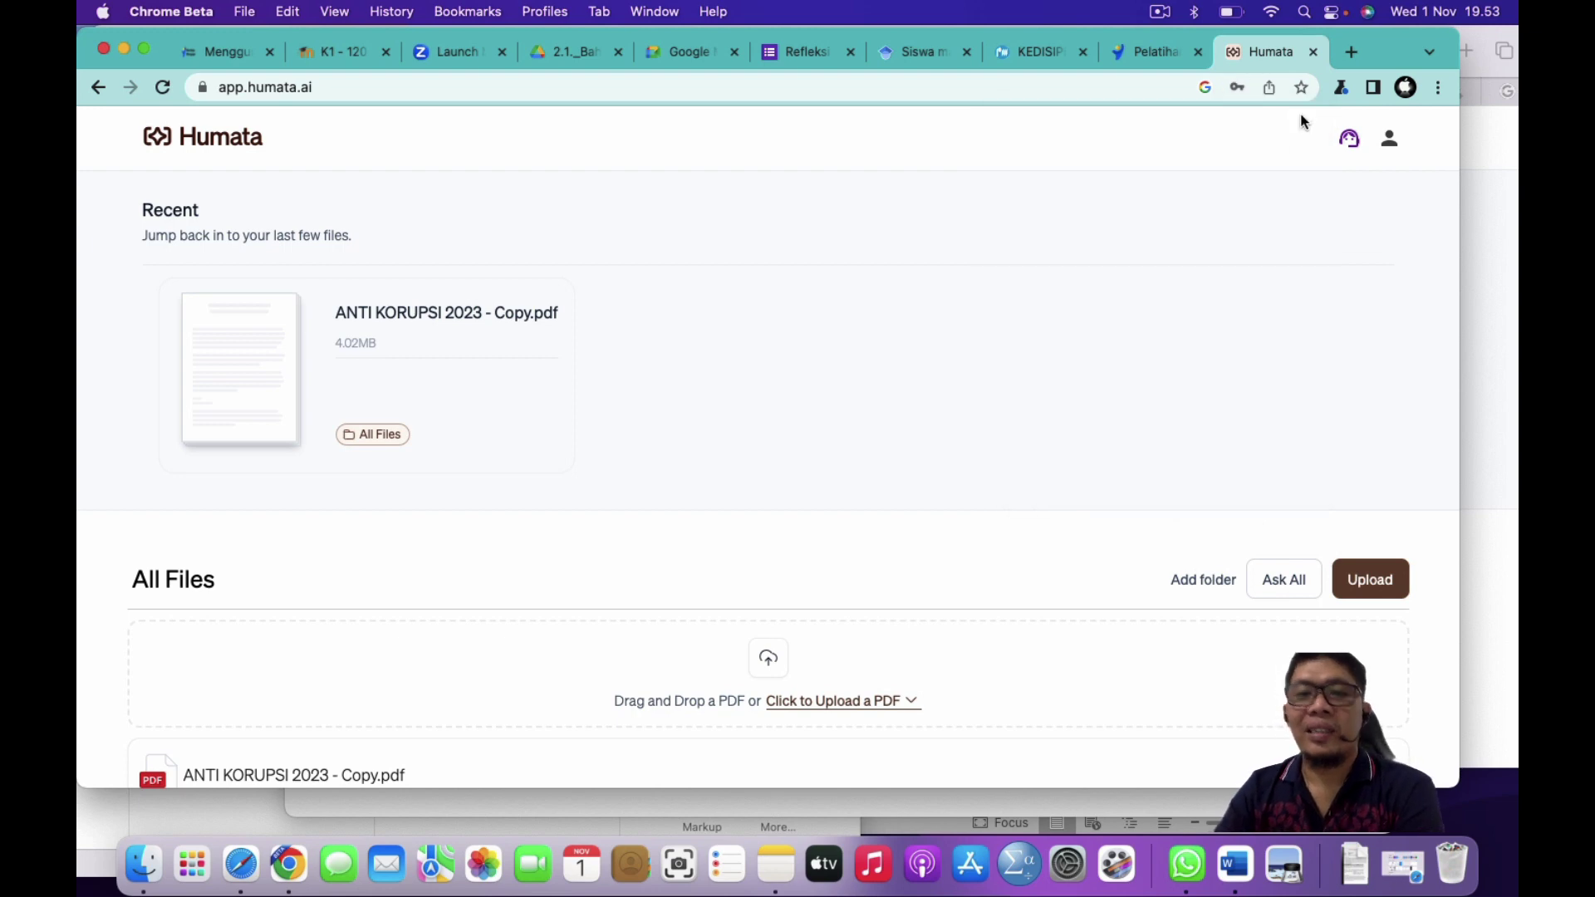
{"action": "scroll", "coordinate": [735, 488], "scroll_direction": "down", "scroll_amount": 1}
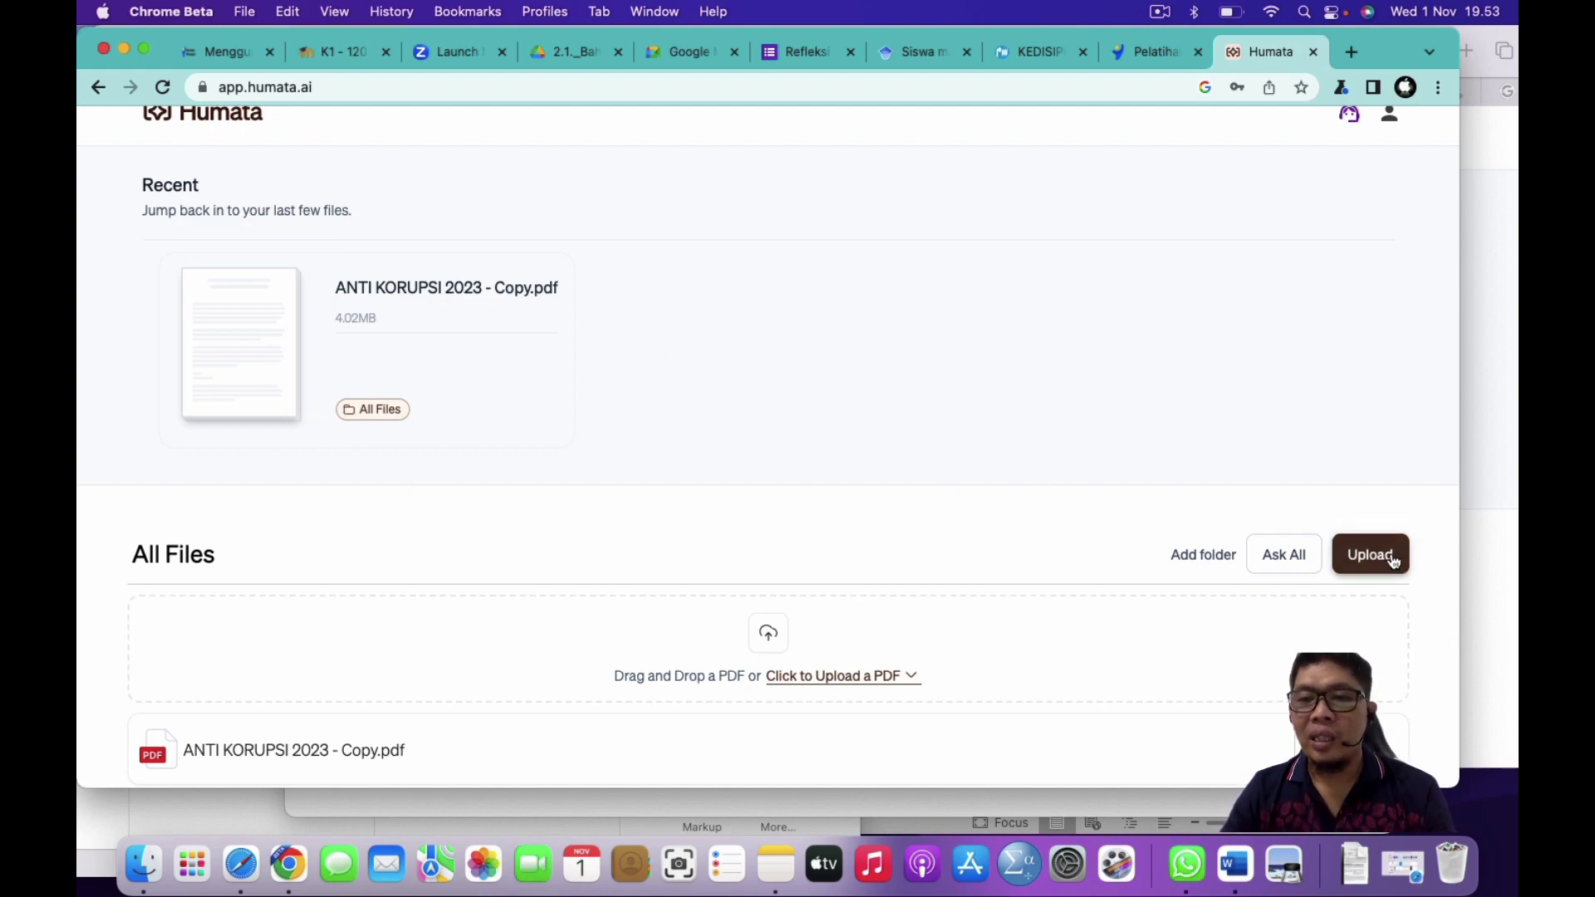
{"action": "key", "text": "ctrl+Up"}
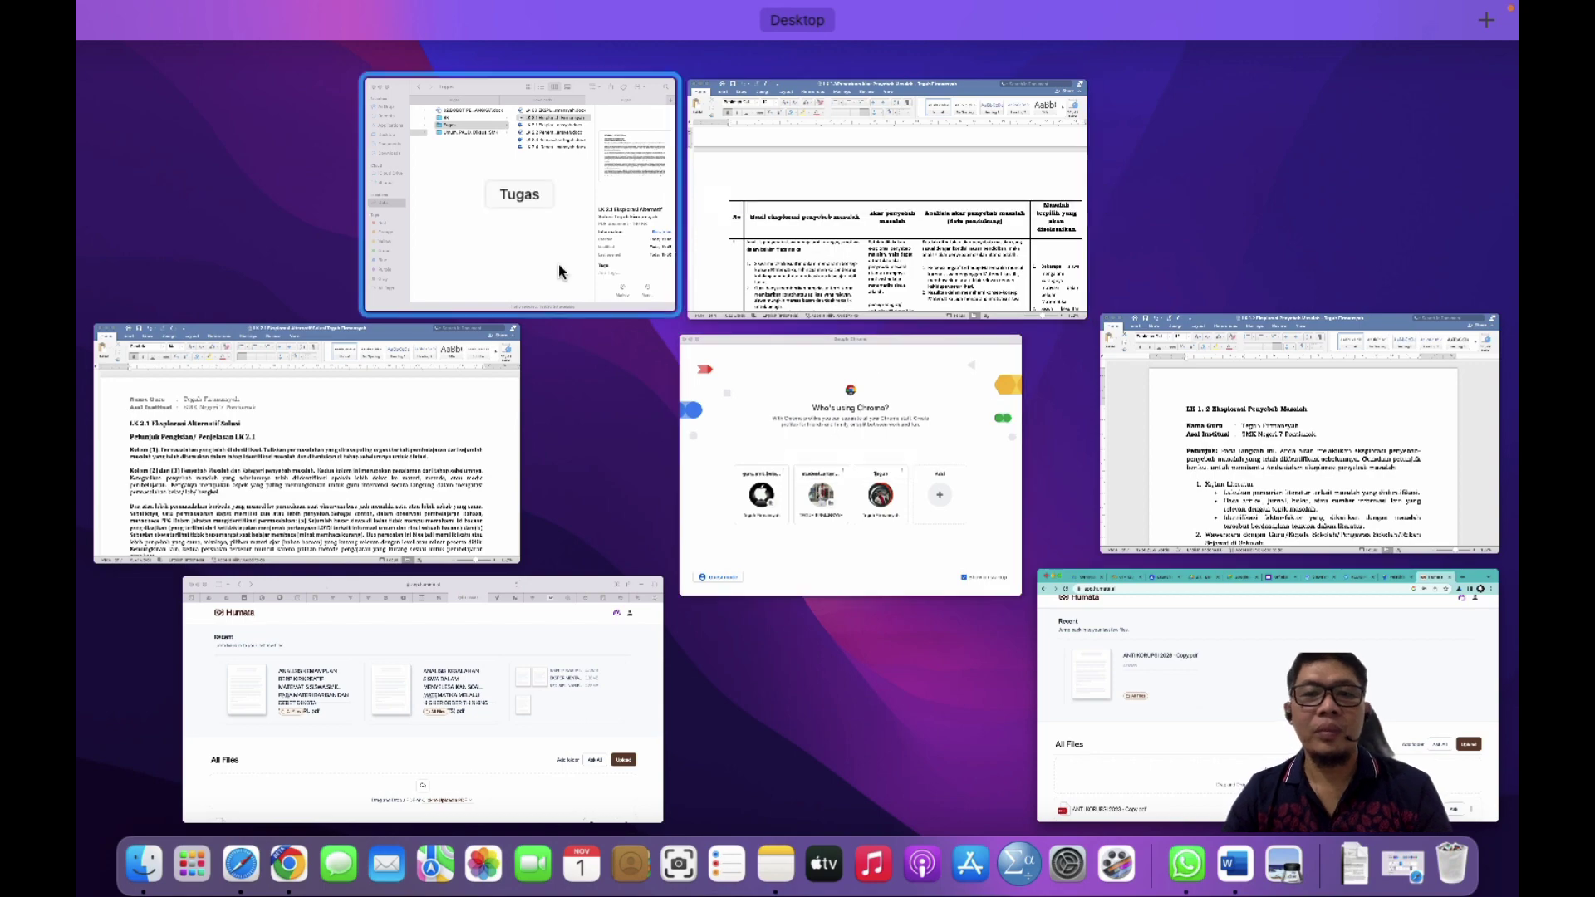
{"action": "left_click", "coordinate": [532, 243]}
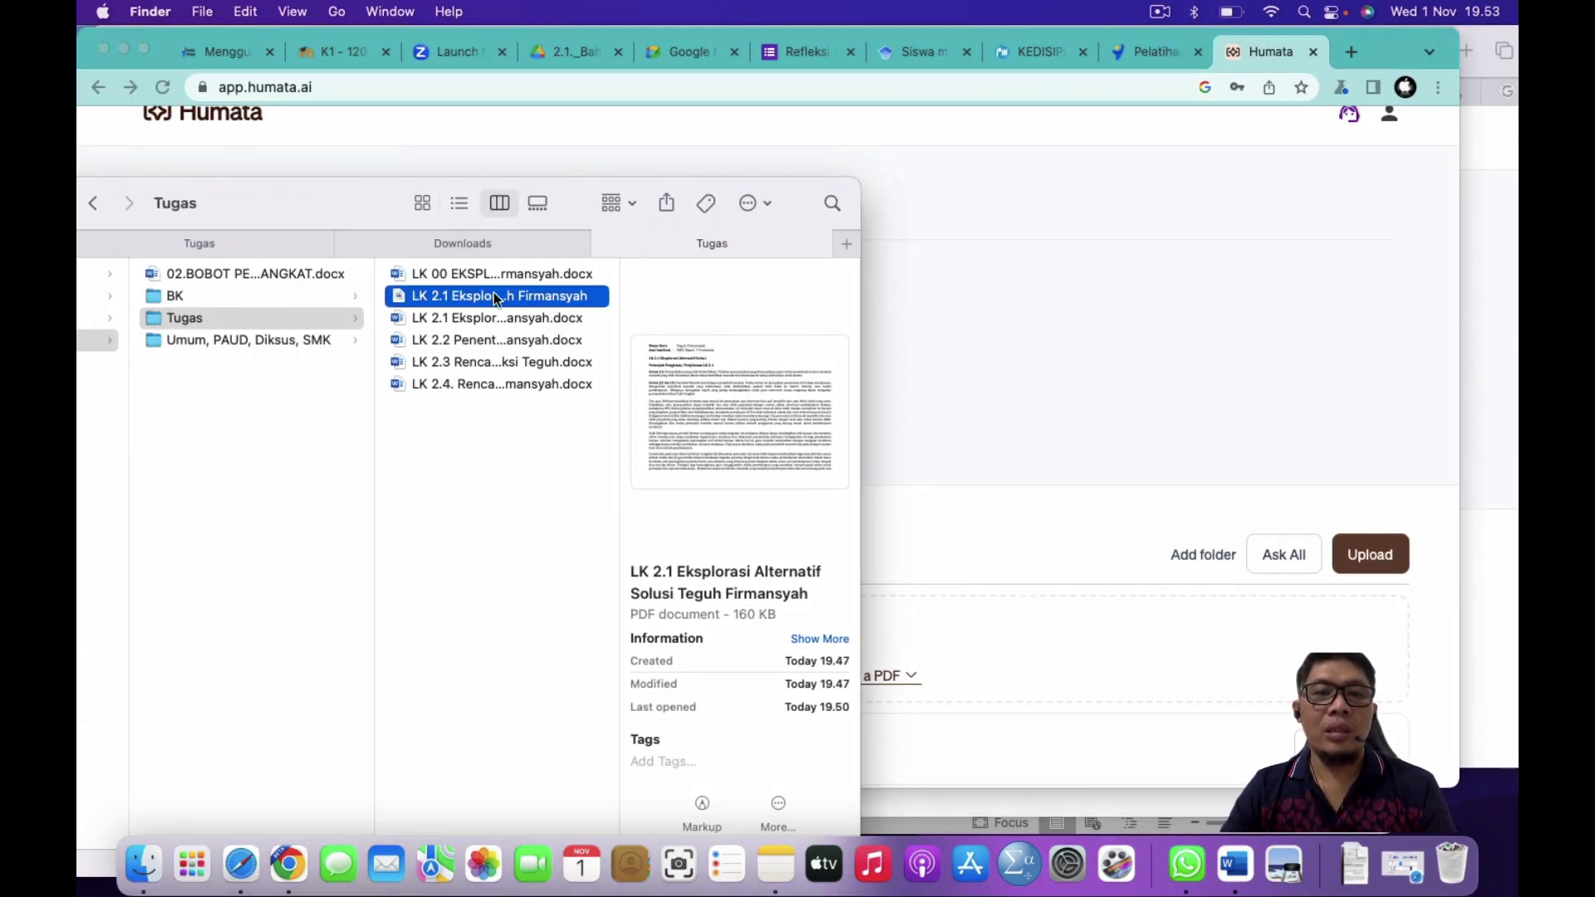
{"action": "left_click_drag", "start_coordinate": [491, 301], "coordinate": [1002, 668]}
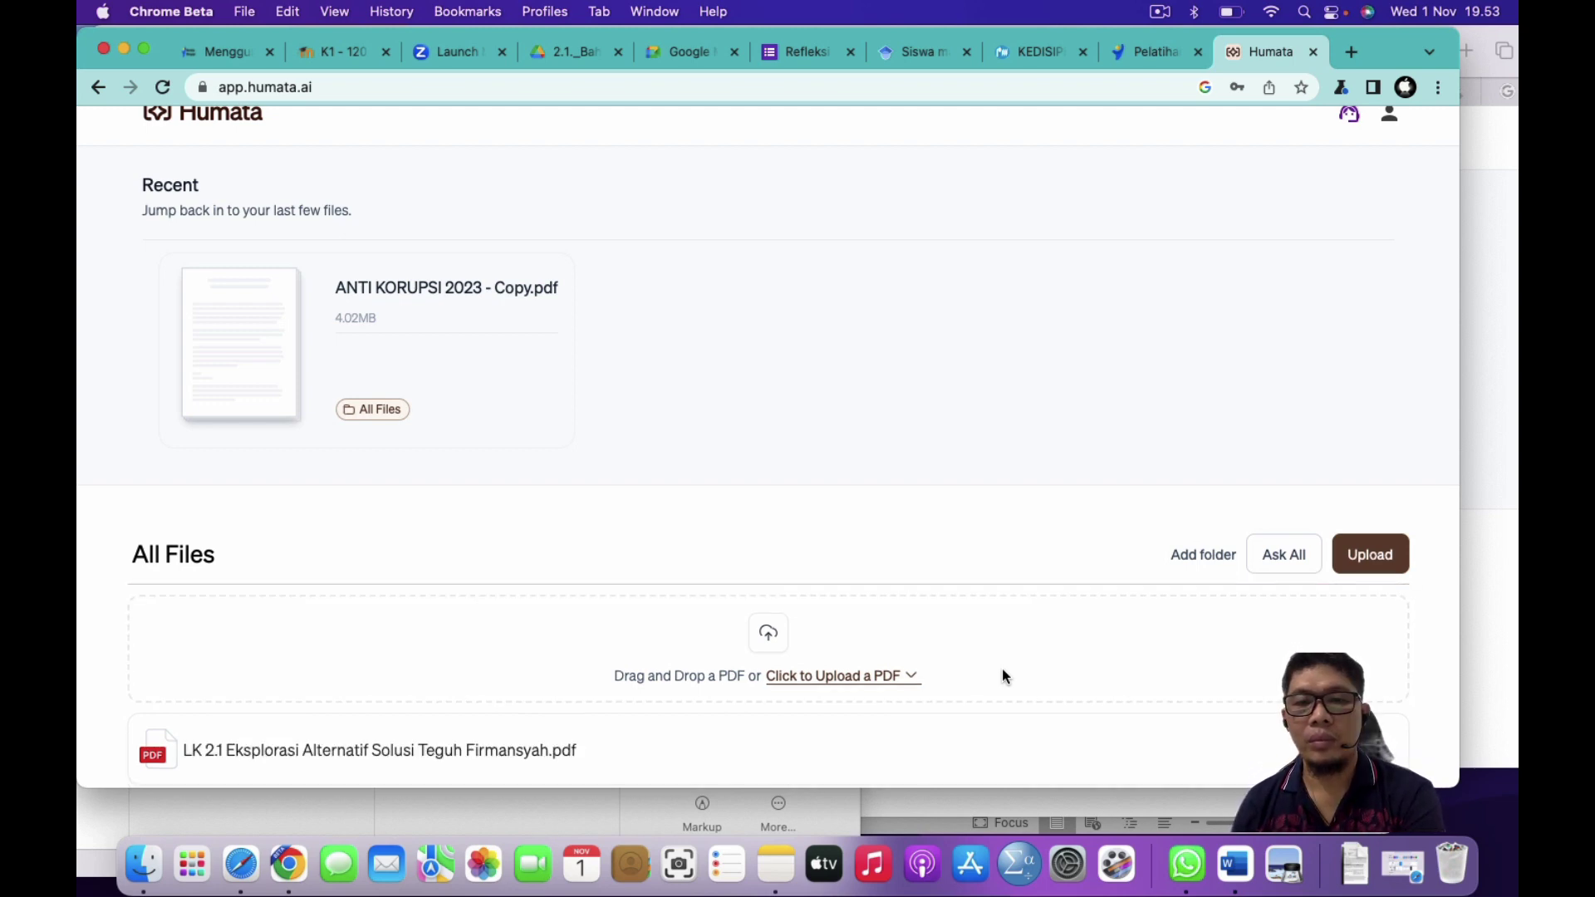
{"action": "scroll", "coordinate": [1002, 677], "scroll_direction": "down", "scroll_amount": 2}
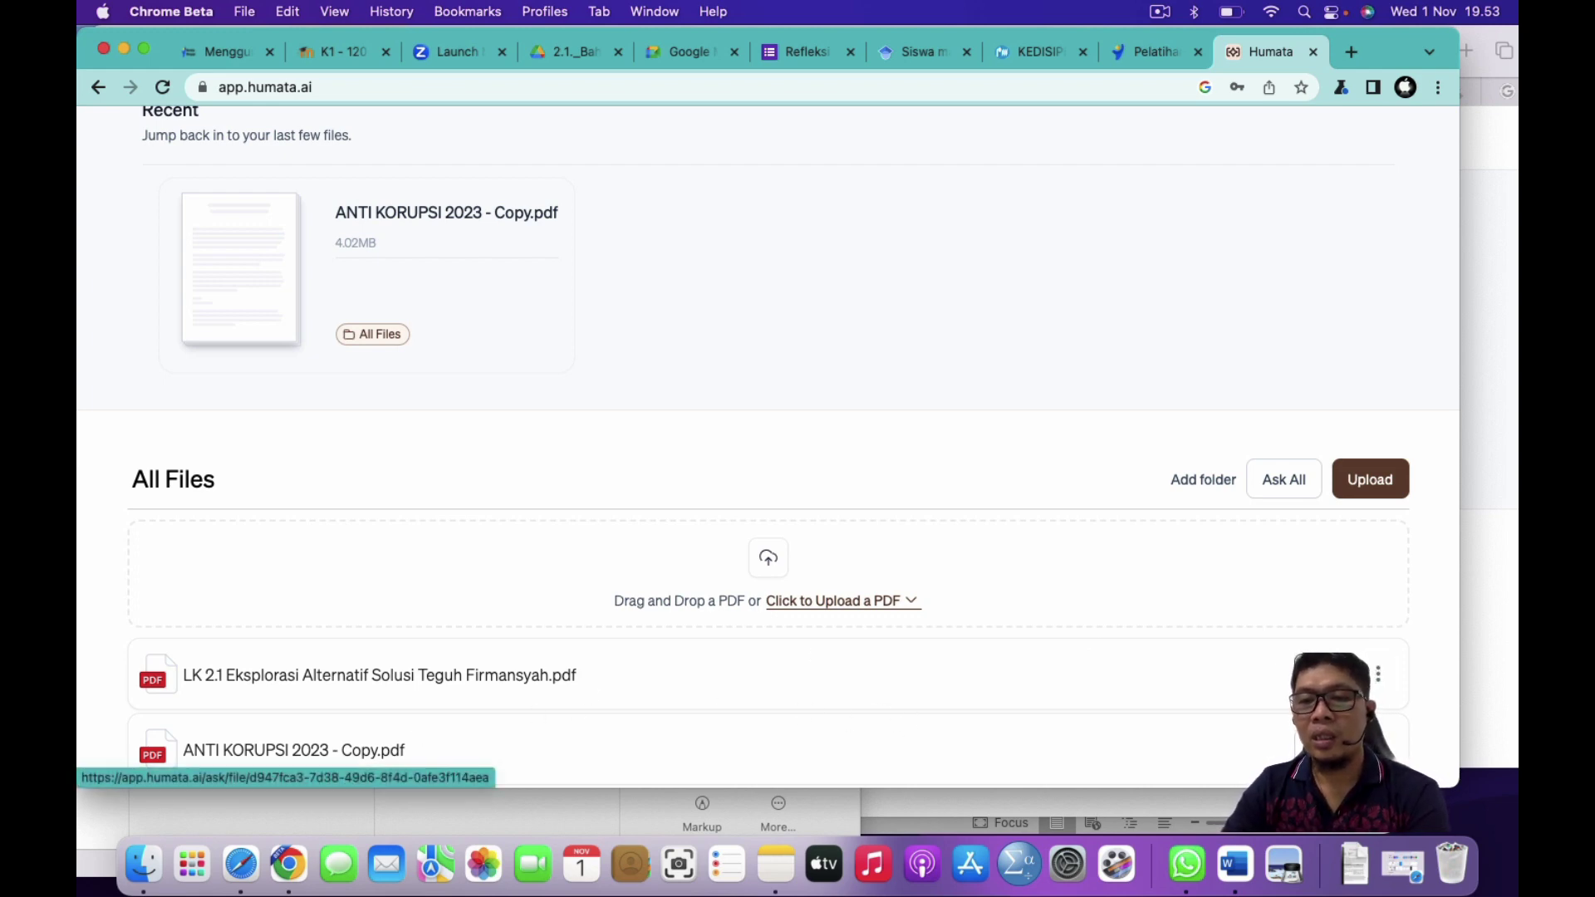
Step: Open the LK 2.1 Eksplorasi Alternatif Solusi PDF and scroll its pane to the table
{"action": "left_click", "coordinate": [573, 675]}
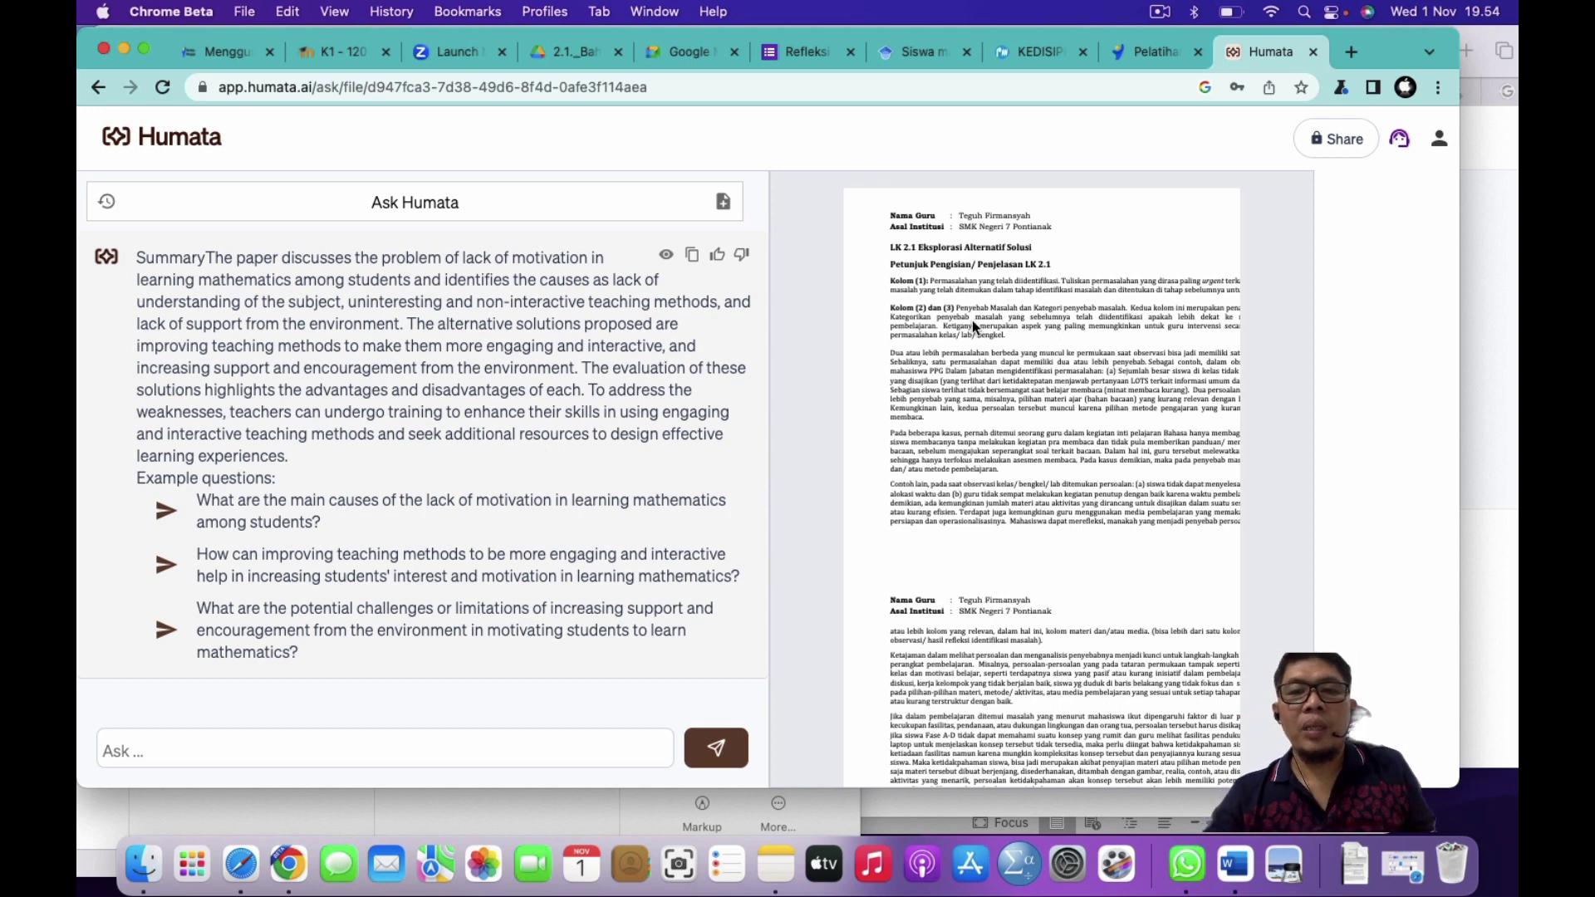
{"action": "scroll", "coordinate": [972, 321], "scroll_direction": "down", "scroll_amount": 10}
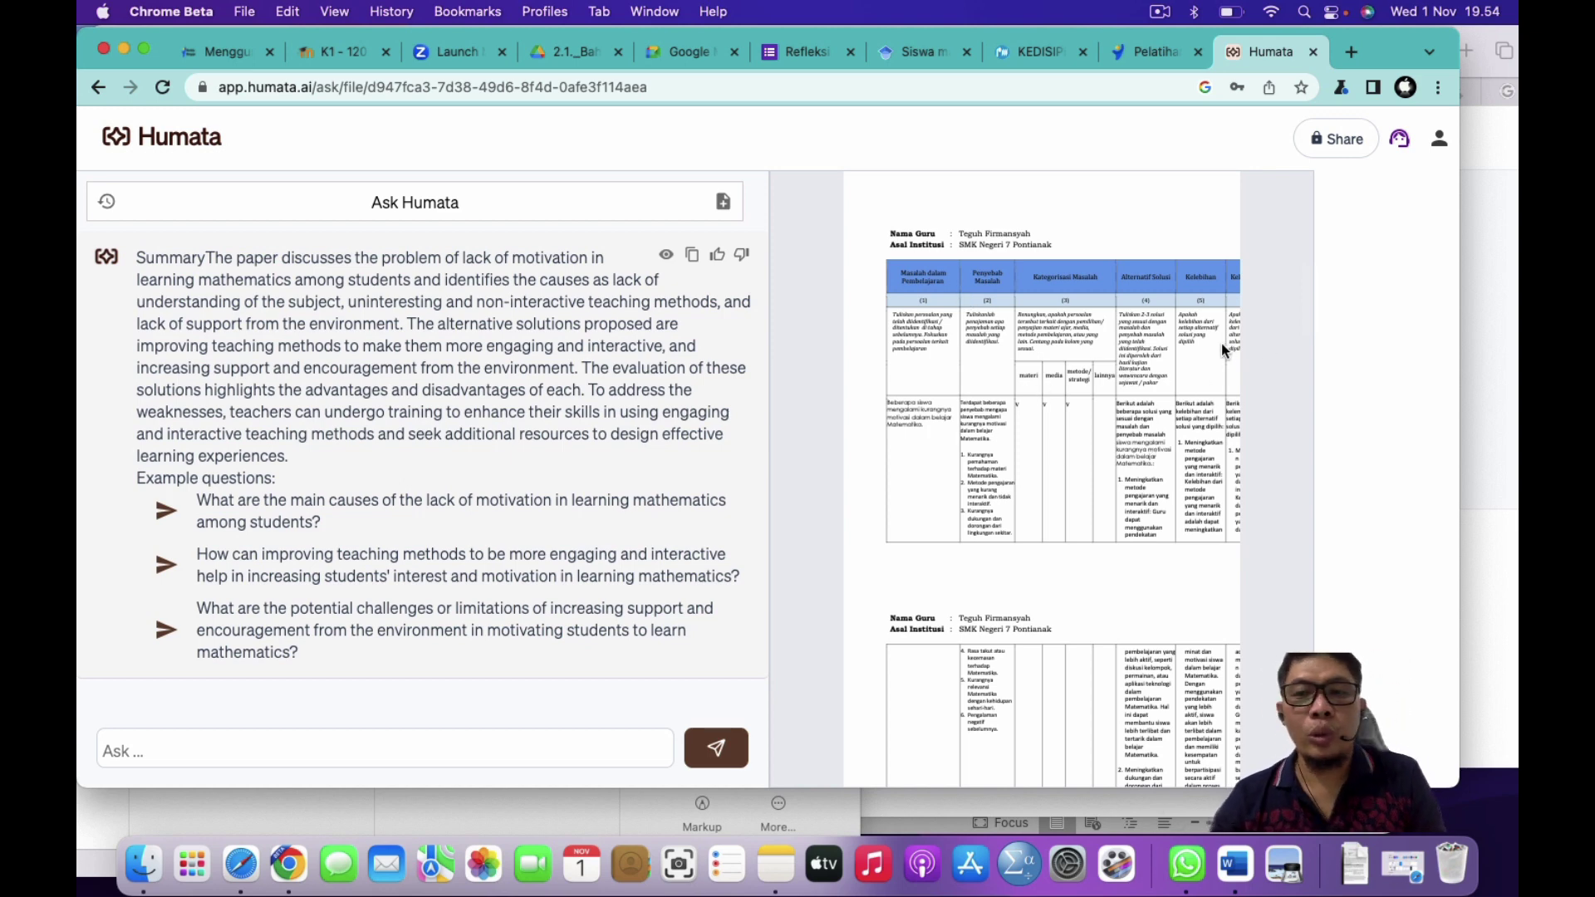
{"action": "scroll", "coordinate": [1222, 342], "scroll_direction": "up", "scroll_amount": 5}
{"action": "scroll", "coordinate": [1222, 343], "scroll_direction": "left", "scroll_amount": 5}
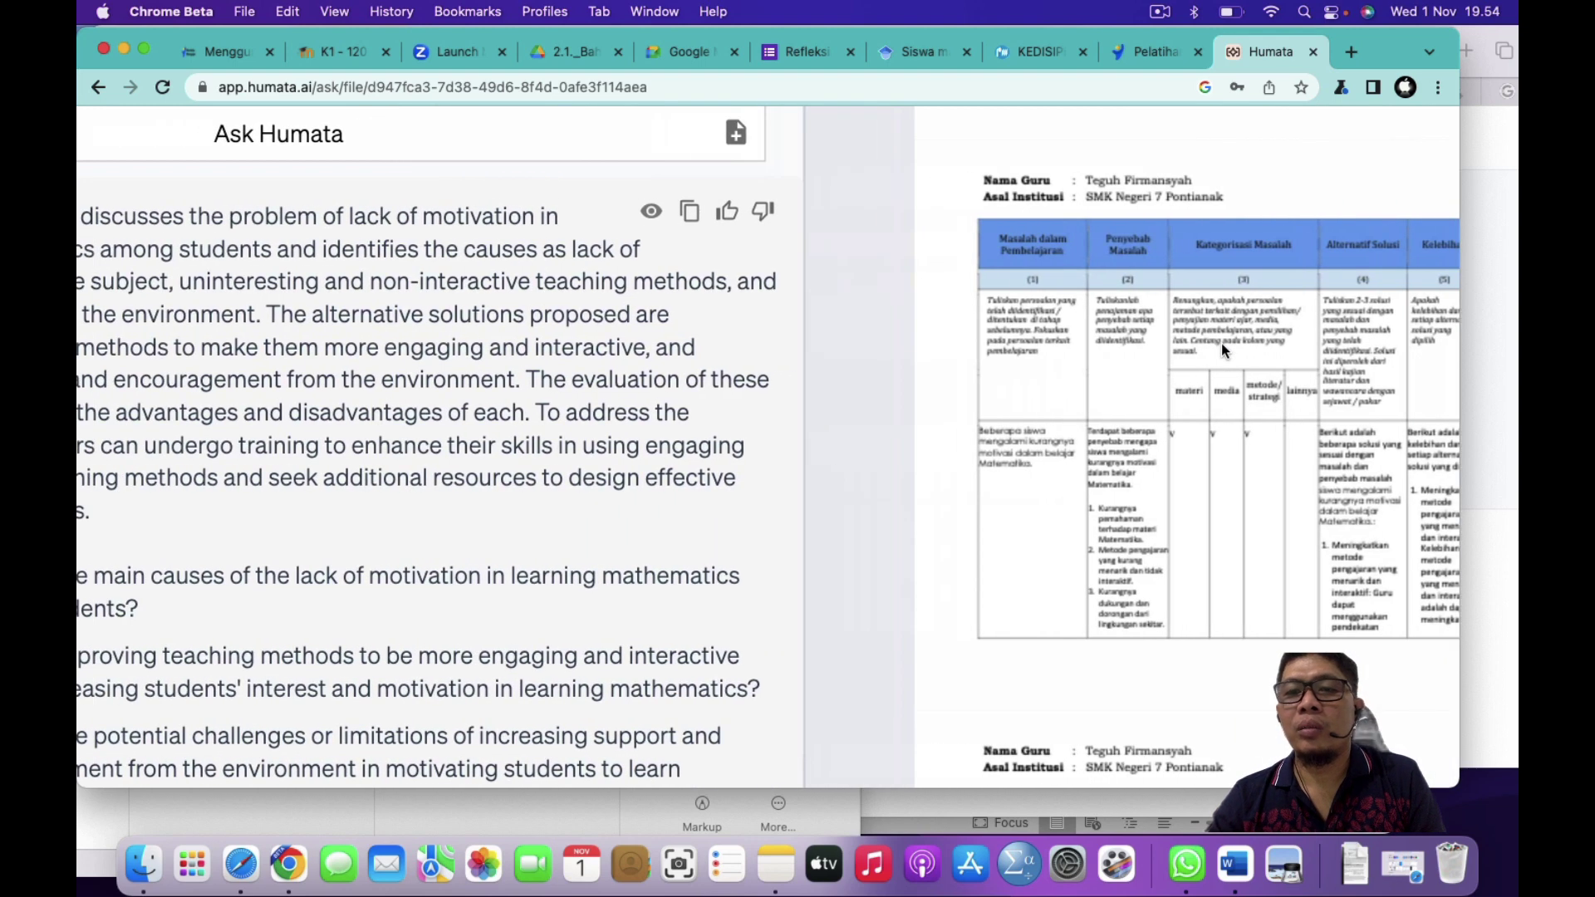
{"action": "scroll", "coordinate": [529, 644], "scroll_direction": "down", "scroll_amount": 3}
{"action": "scroll", "coordinate": [528, 644], "scroll_direction": "left", "scroll_amount": 4}
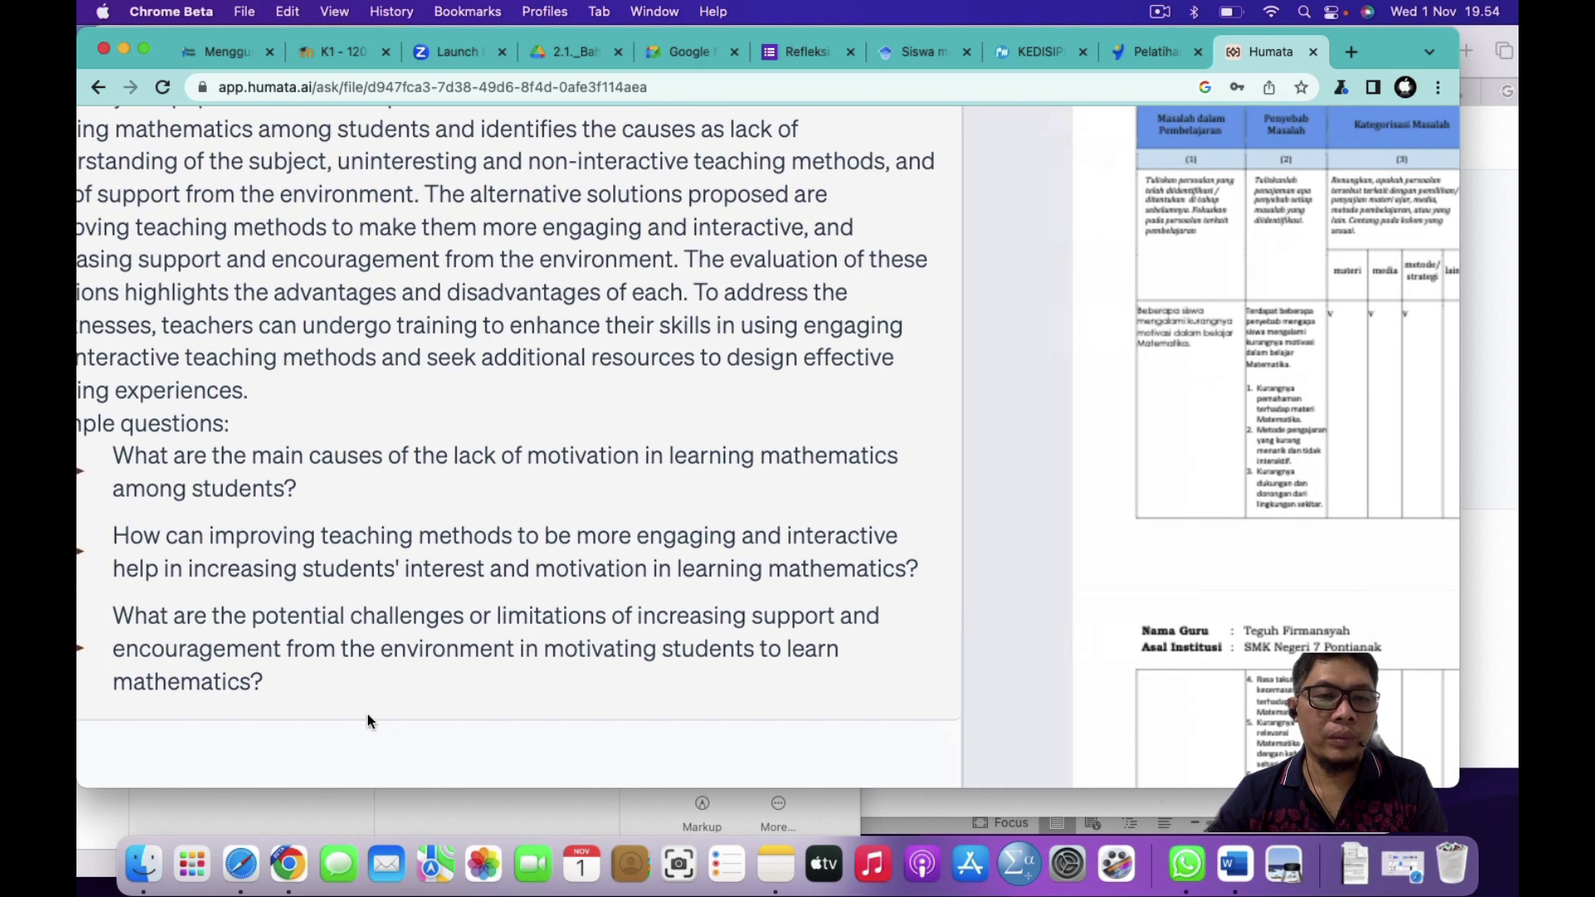
{"action": "scroll", "coordinate": [449, 239], "scroll_direction": "down", "scroll_amount": 5}
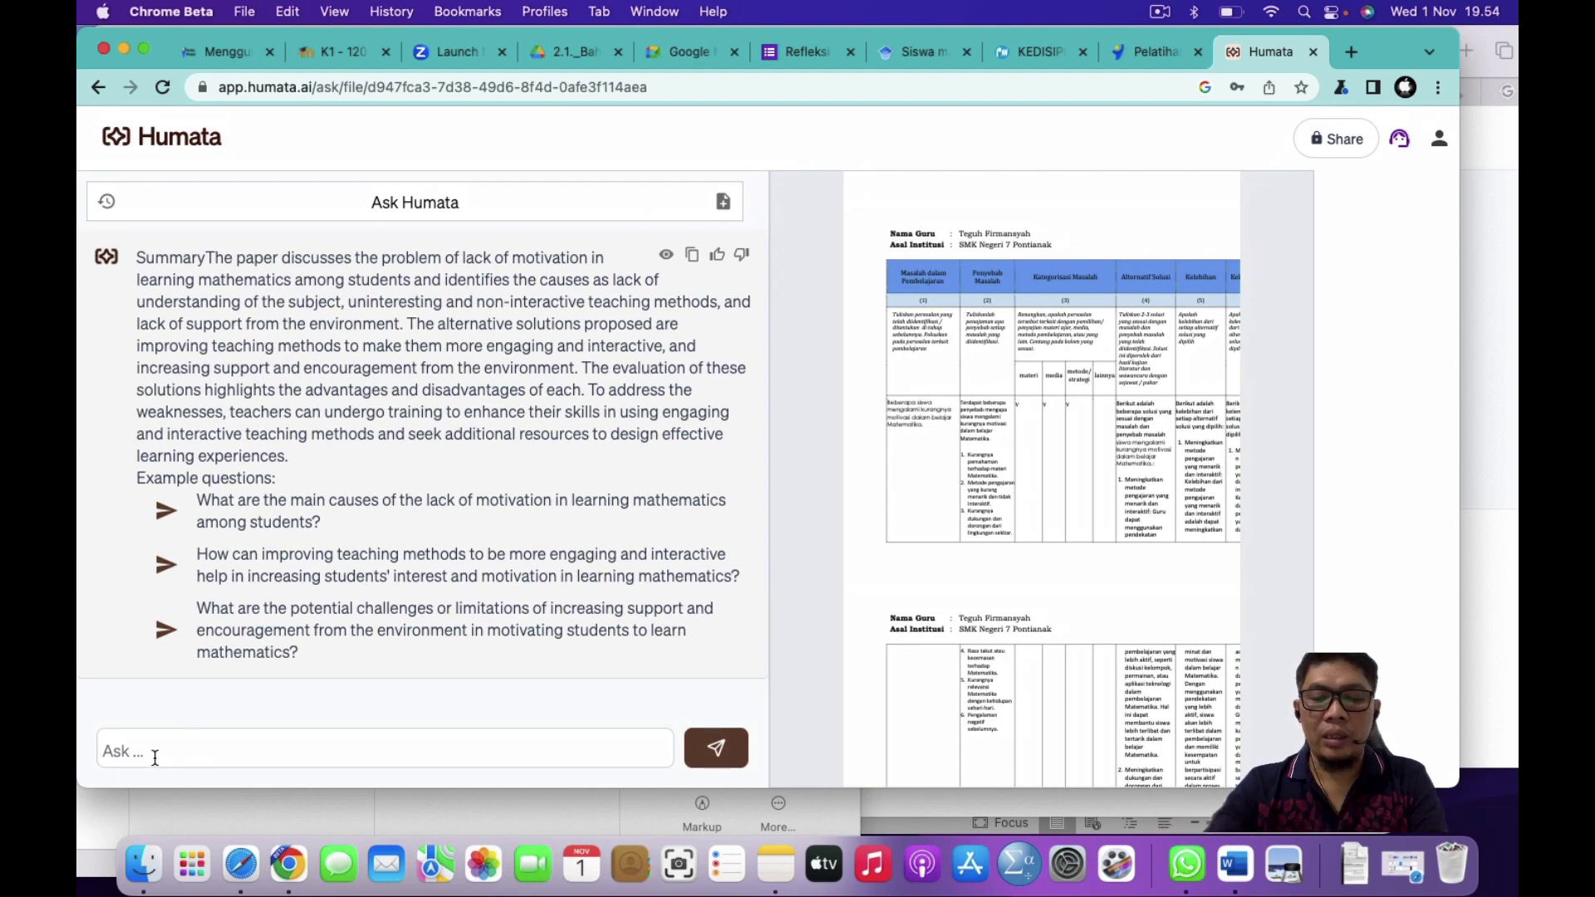
Step: Ask whether kolom ke satu coheres with kolom ke dua, then begin 'Apakah ada hubungan'
{"action": "type", "text": "ah ada ko"}
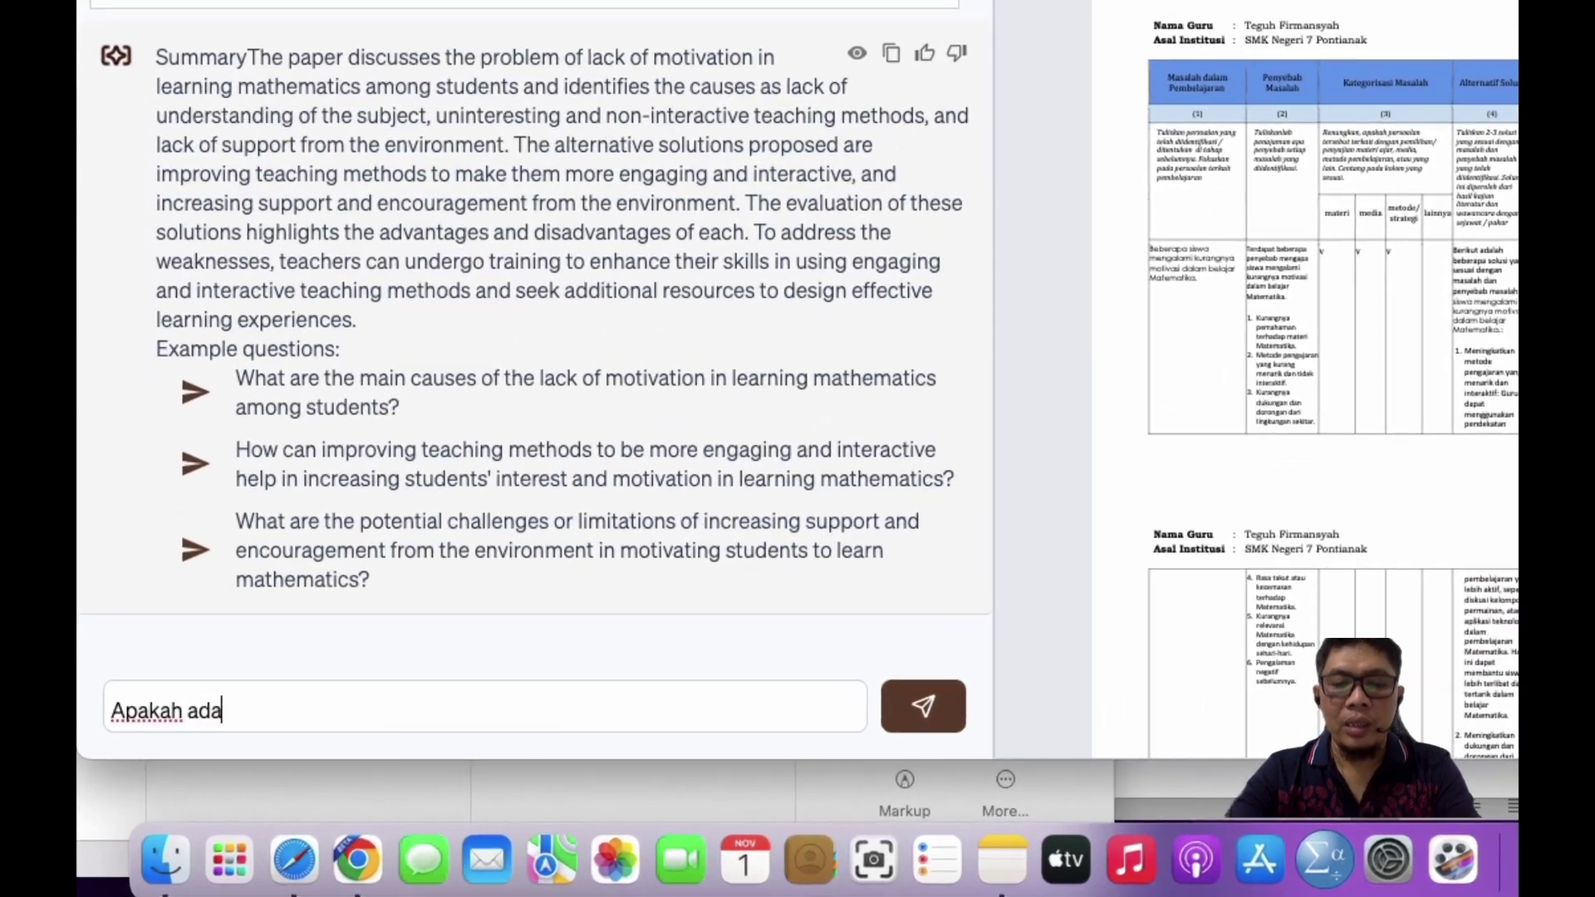
{"action": "type", "text": "heren "}
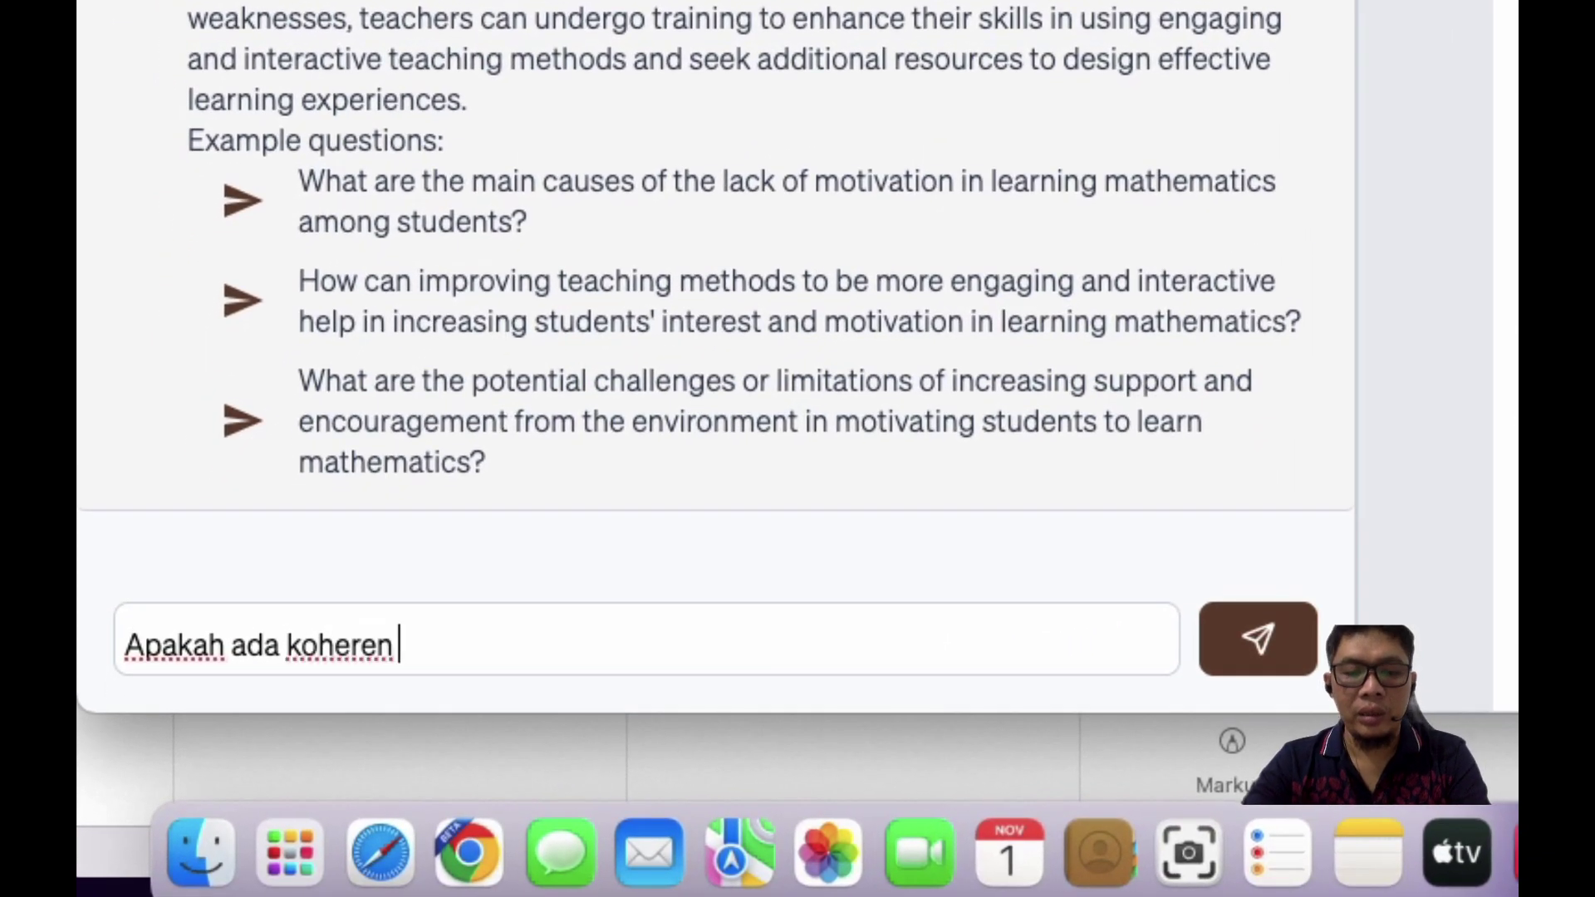
{"action": "type", "text": "atau"}
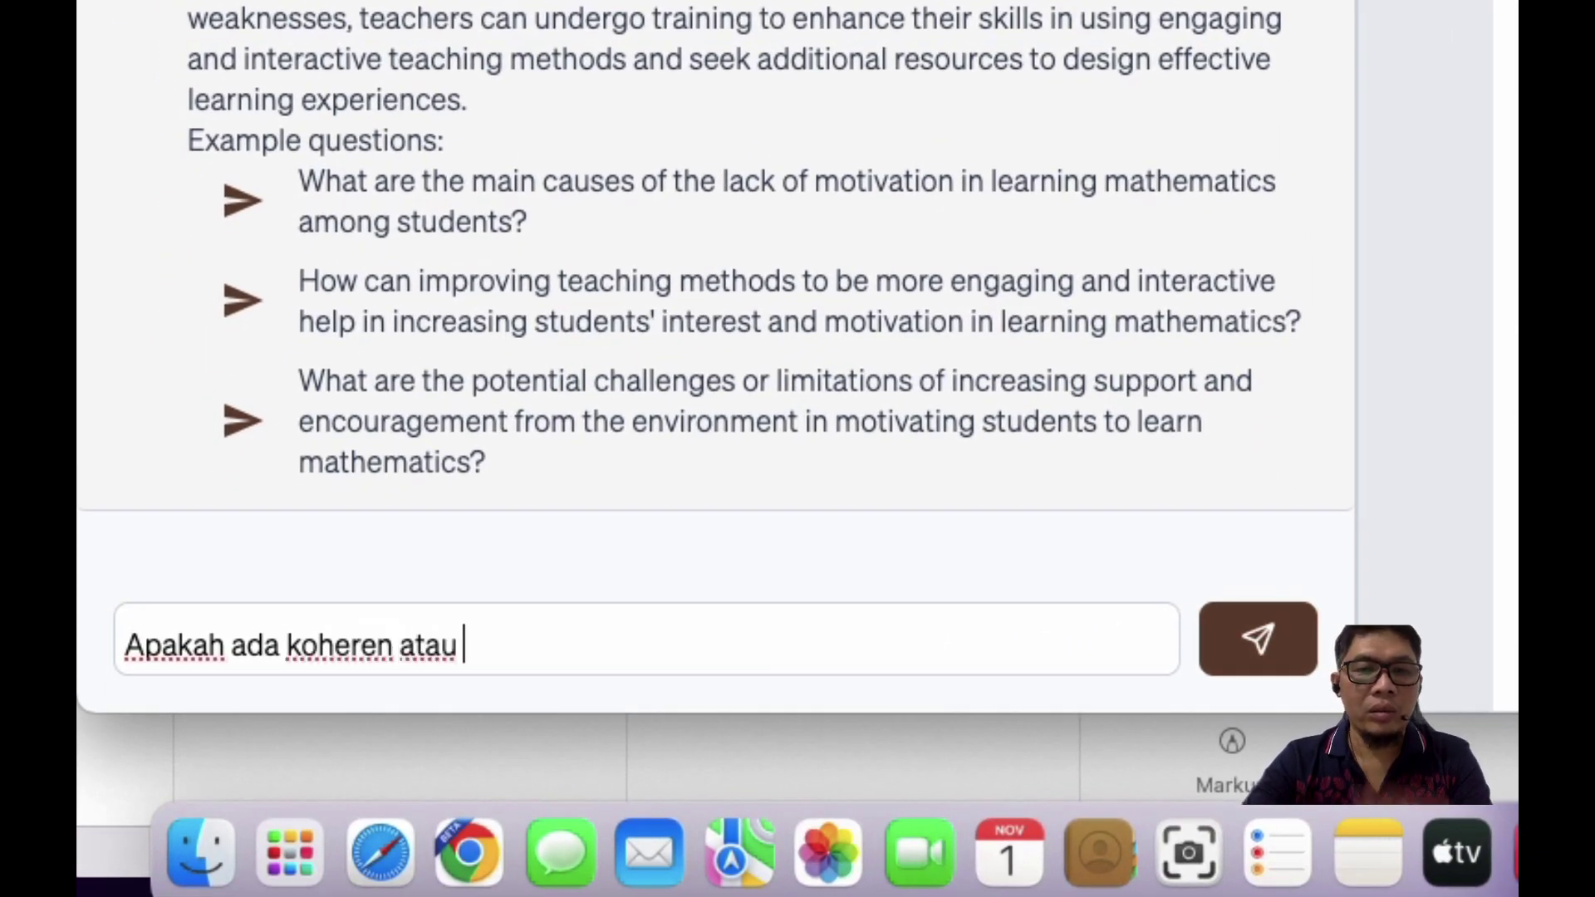
{"action": "key", "text": "BackSpace"}
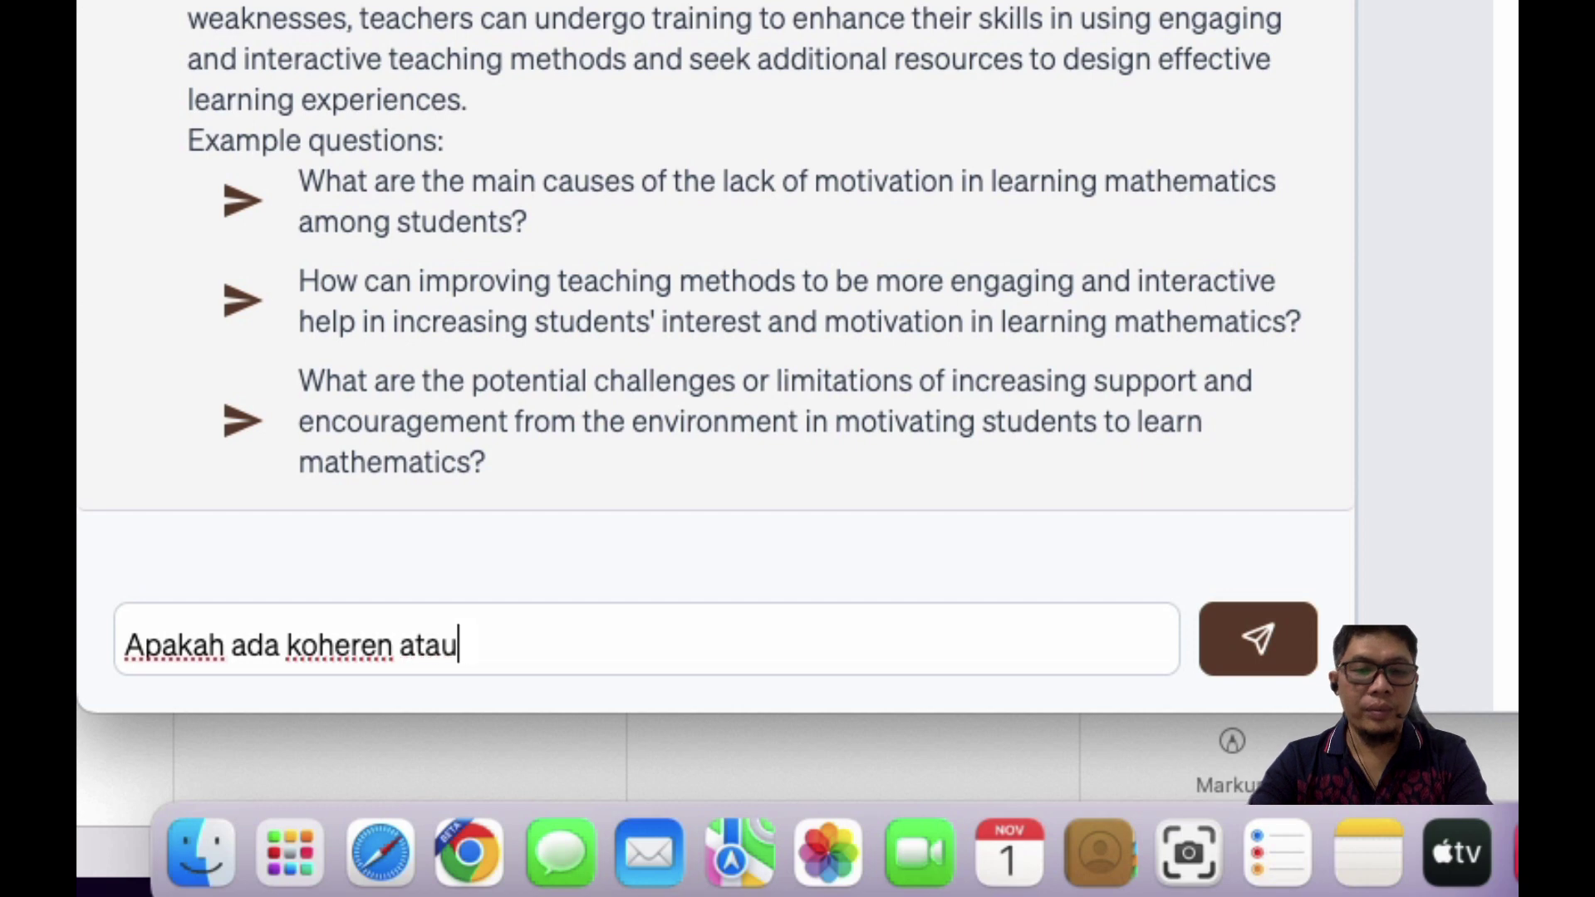
{"action": "key", "text": "BackSpace"}
{"action": "key", "text": "BackSpace"}
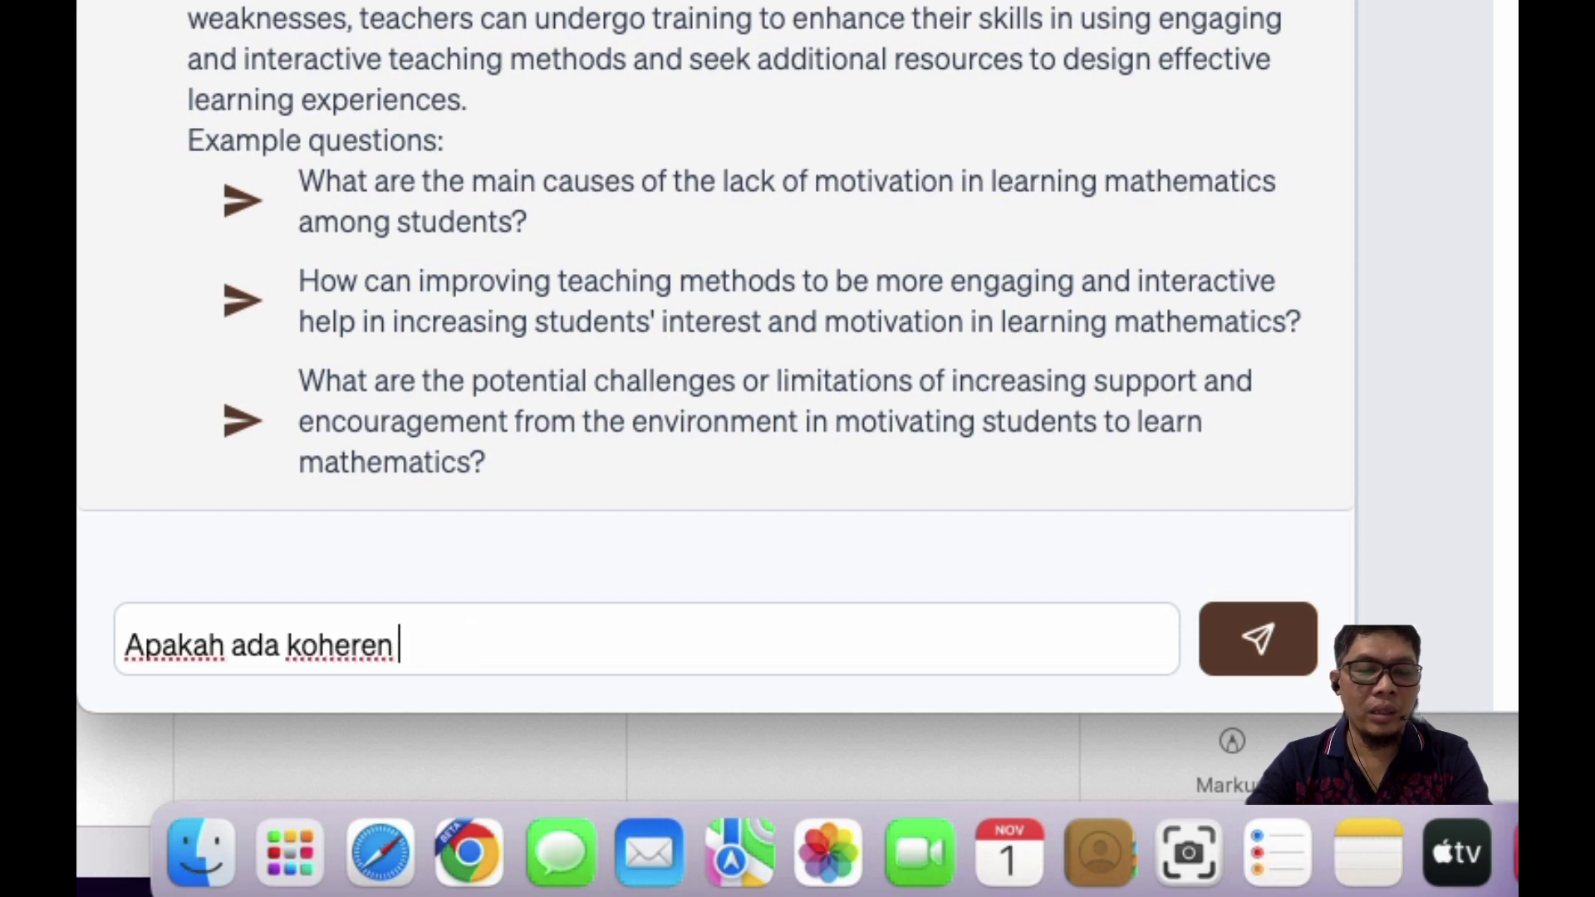
{"action": "type", "text": "antara kol"}
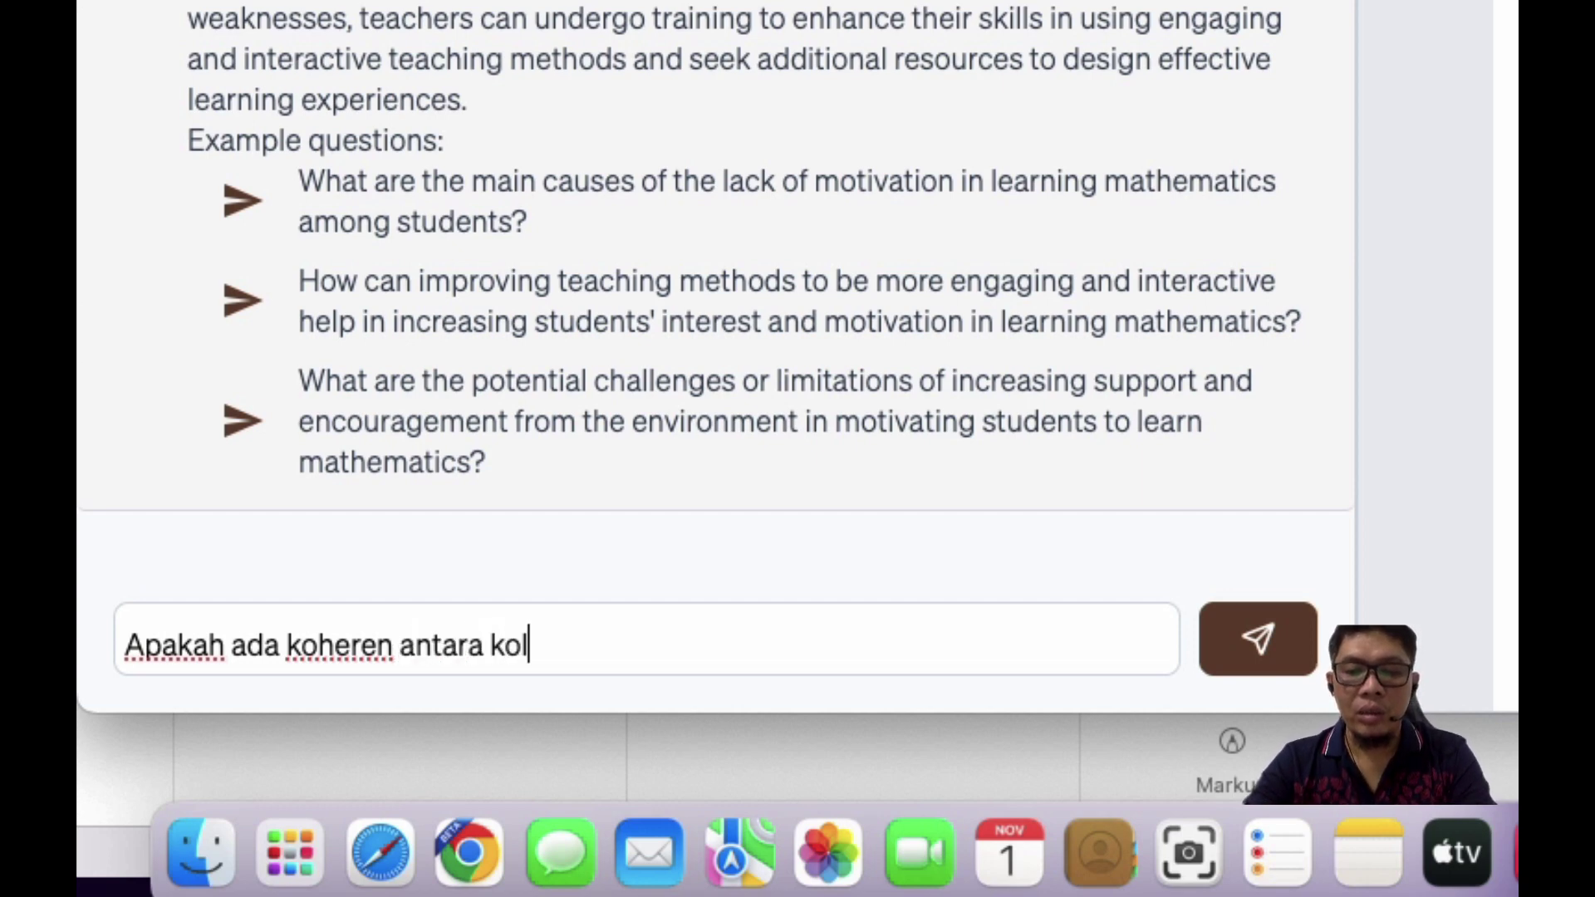
{"action": "type", "text": "om ke"}
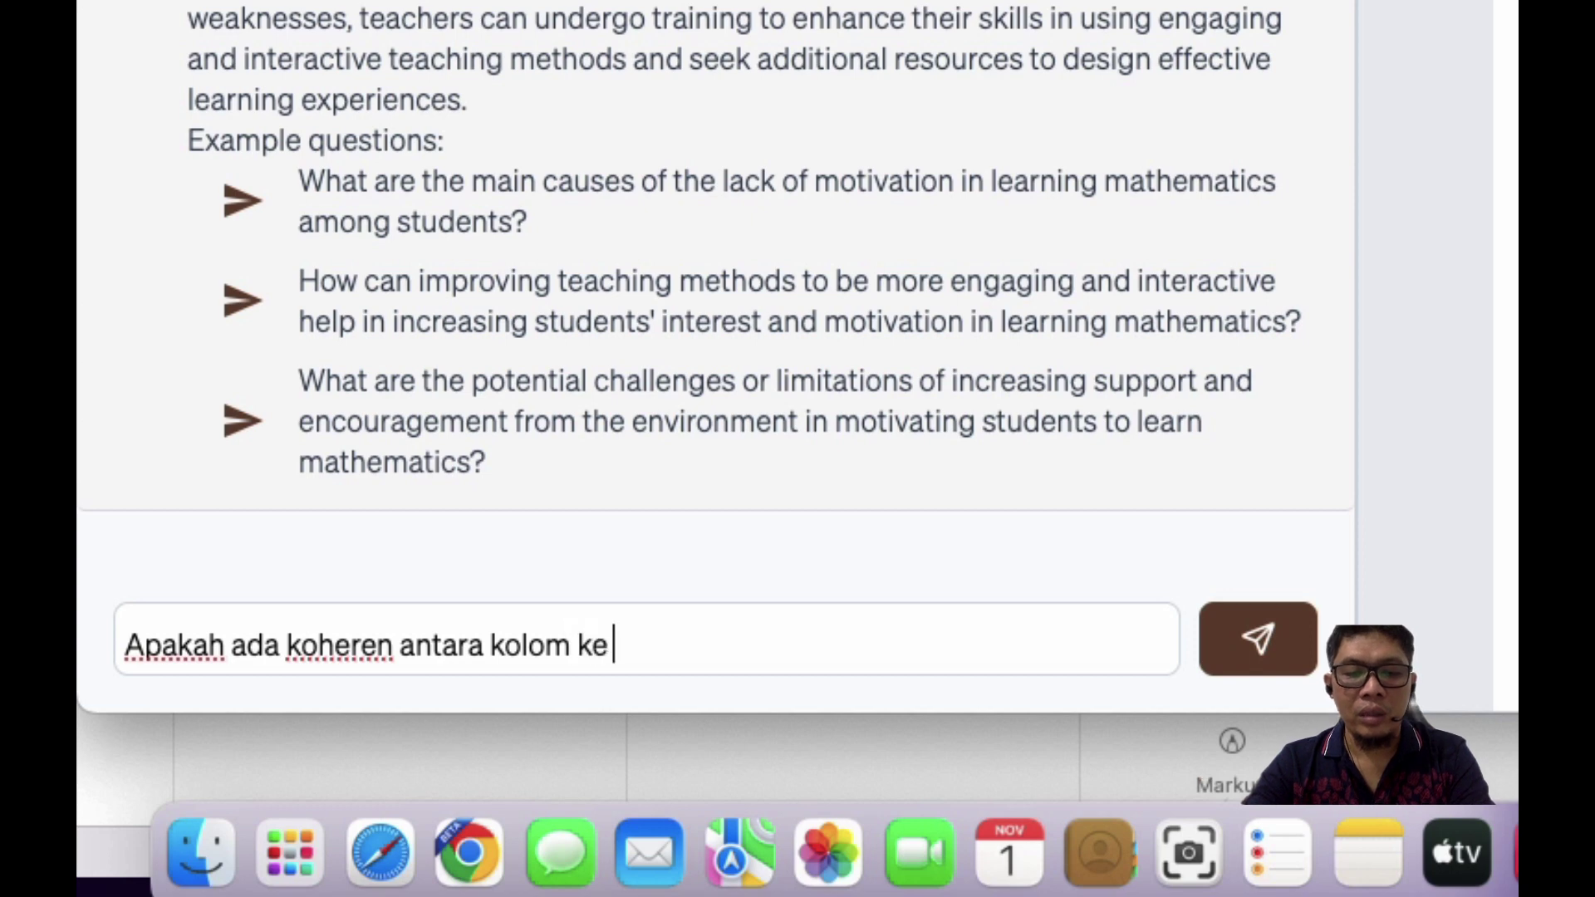
{"action": "type", "text": " satu "}
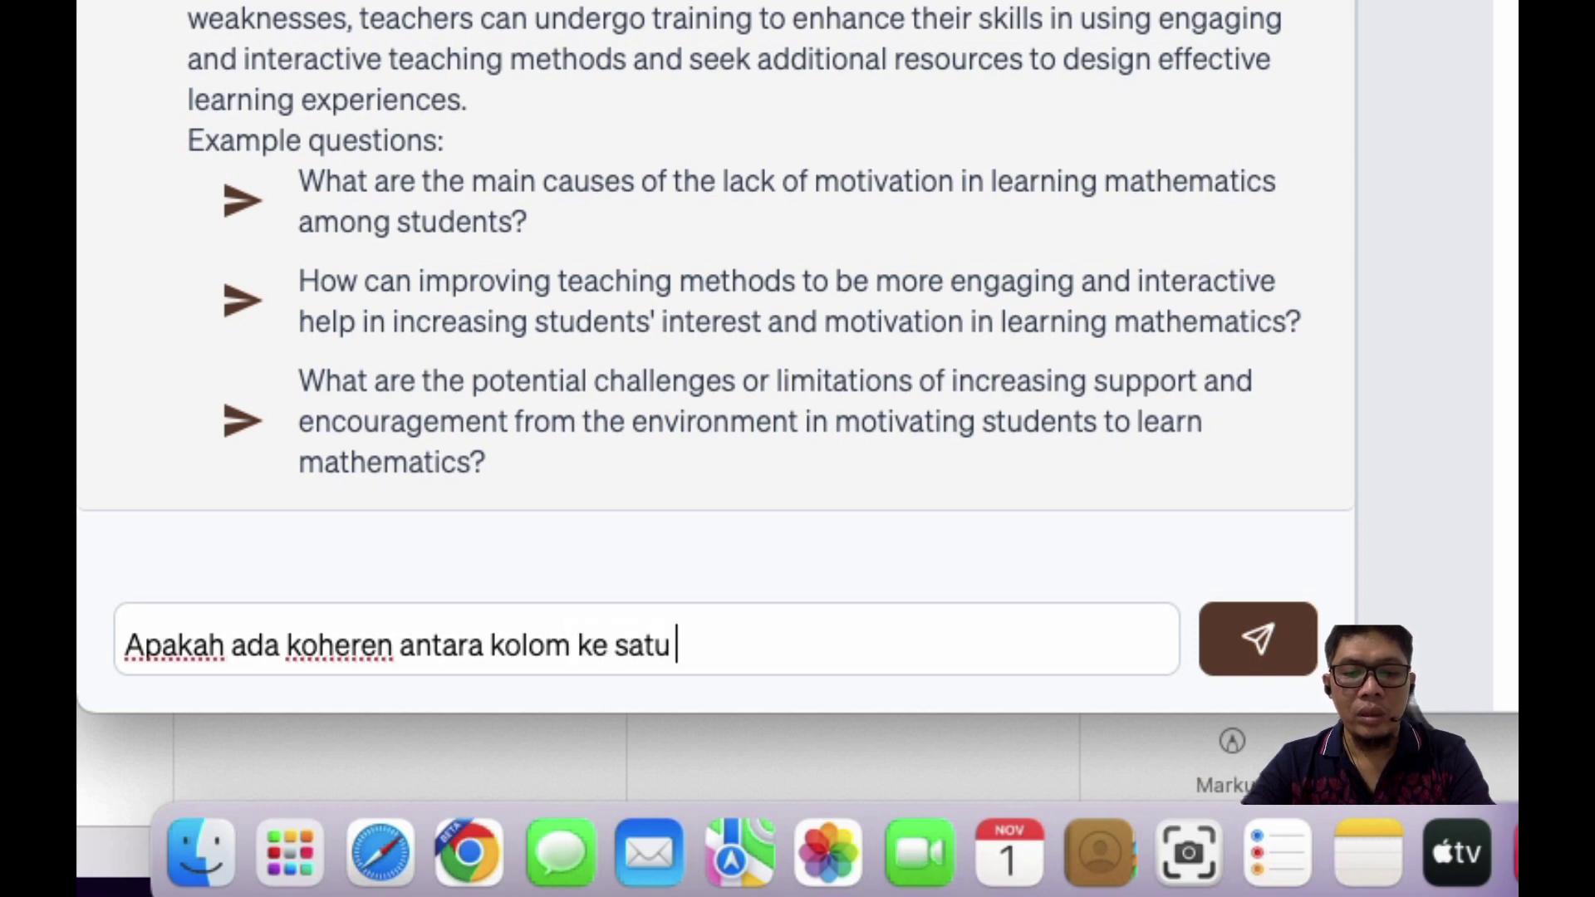
{"action": "type", "text": "dengan kolom ke d"}
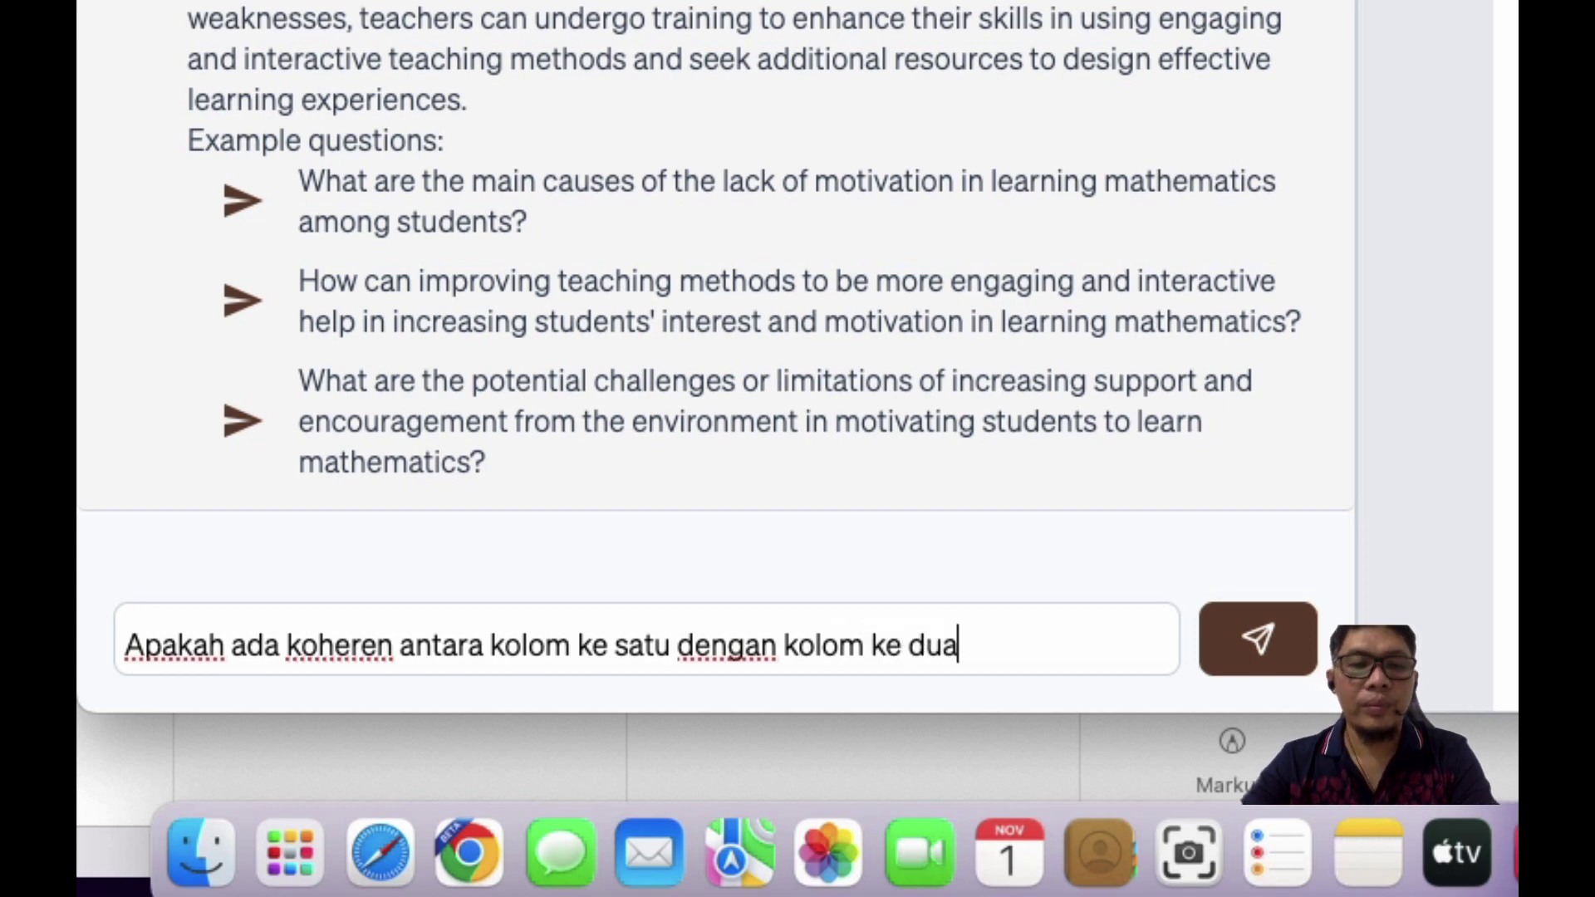
{"action": "type", "text": "ua"}
{"action": "key", "text": "Return"}
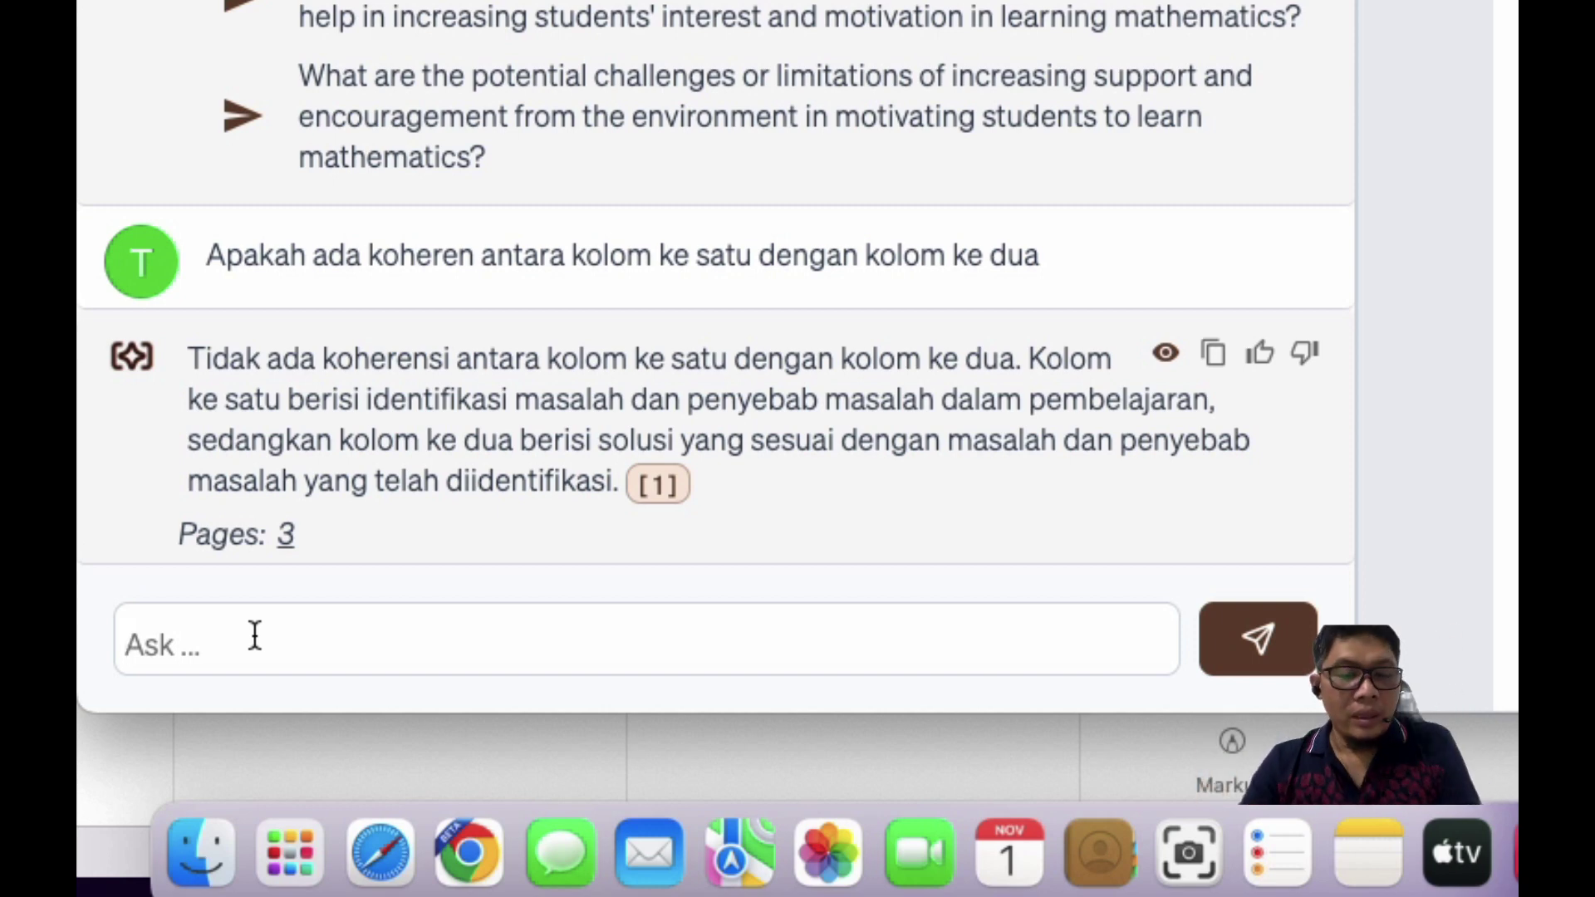
{"action": "type", "text": "Apakah a"}
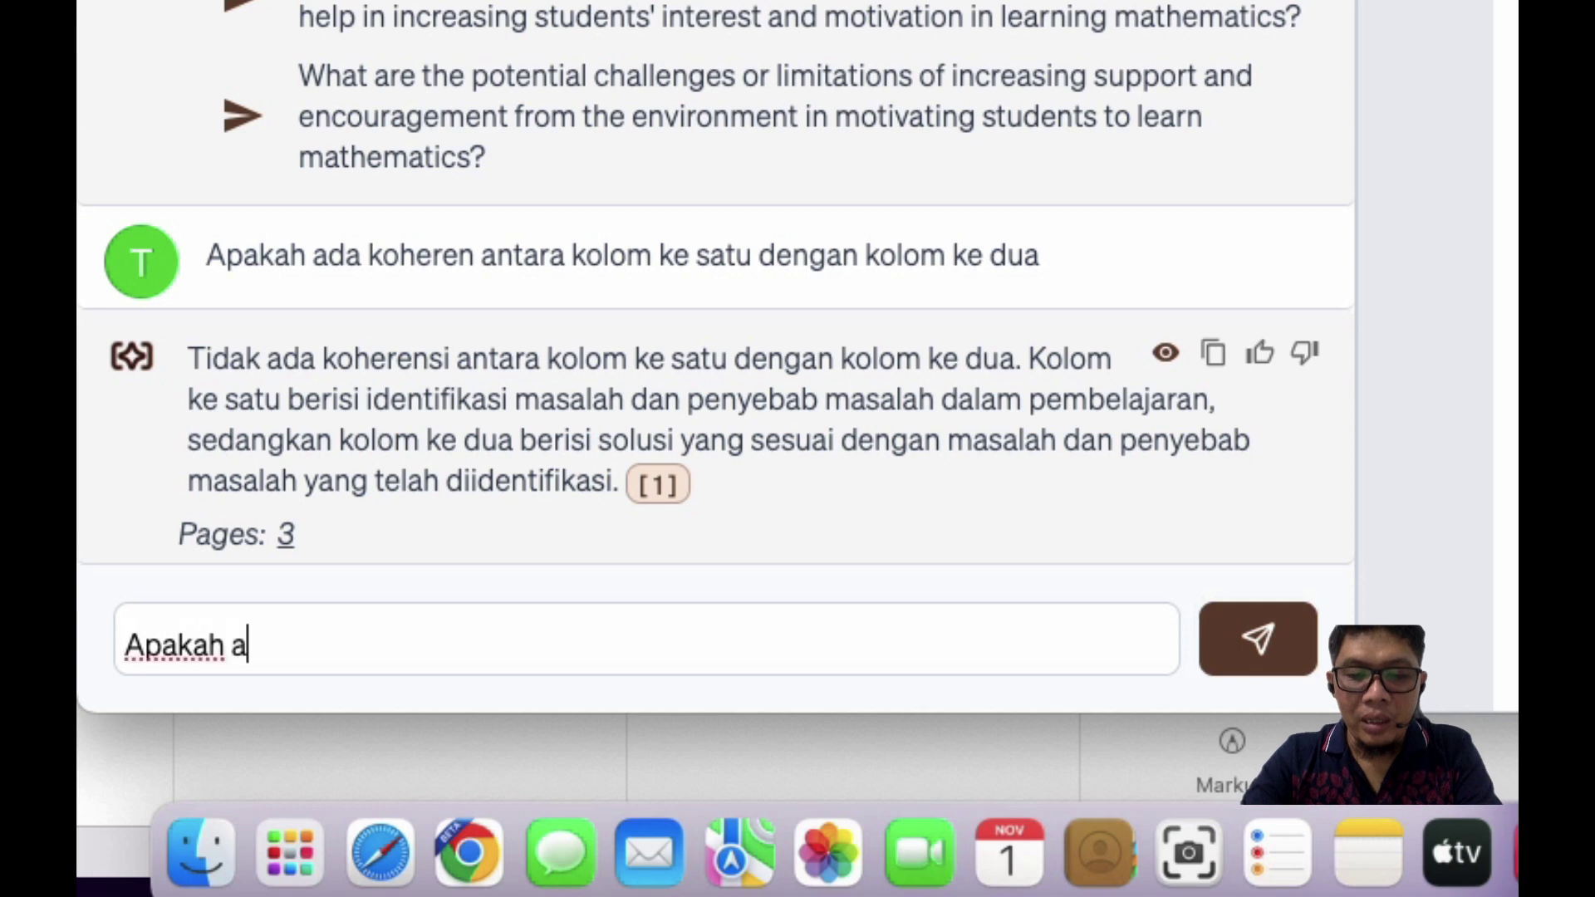
{"action": "type", "text": "da hubungan"}
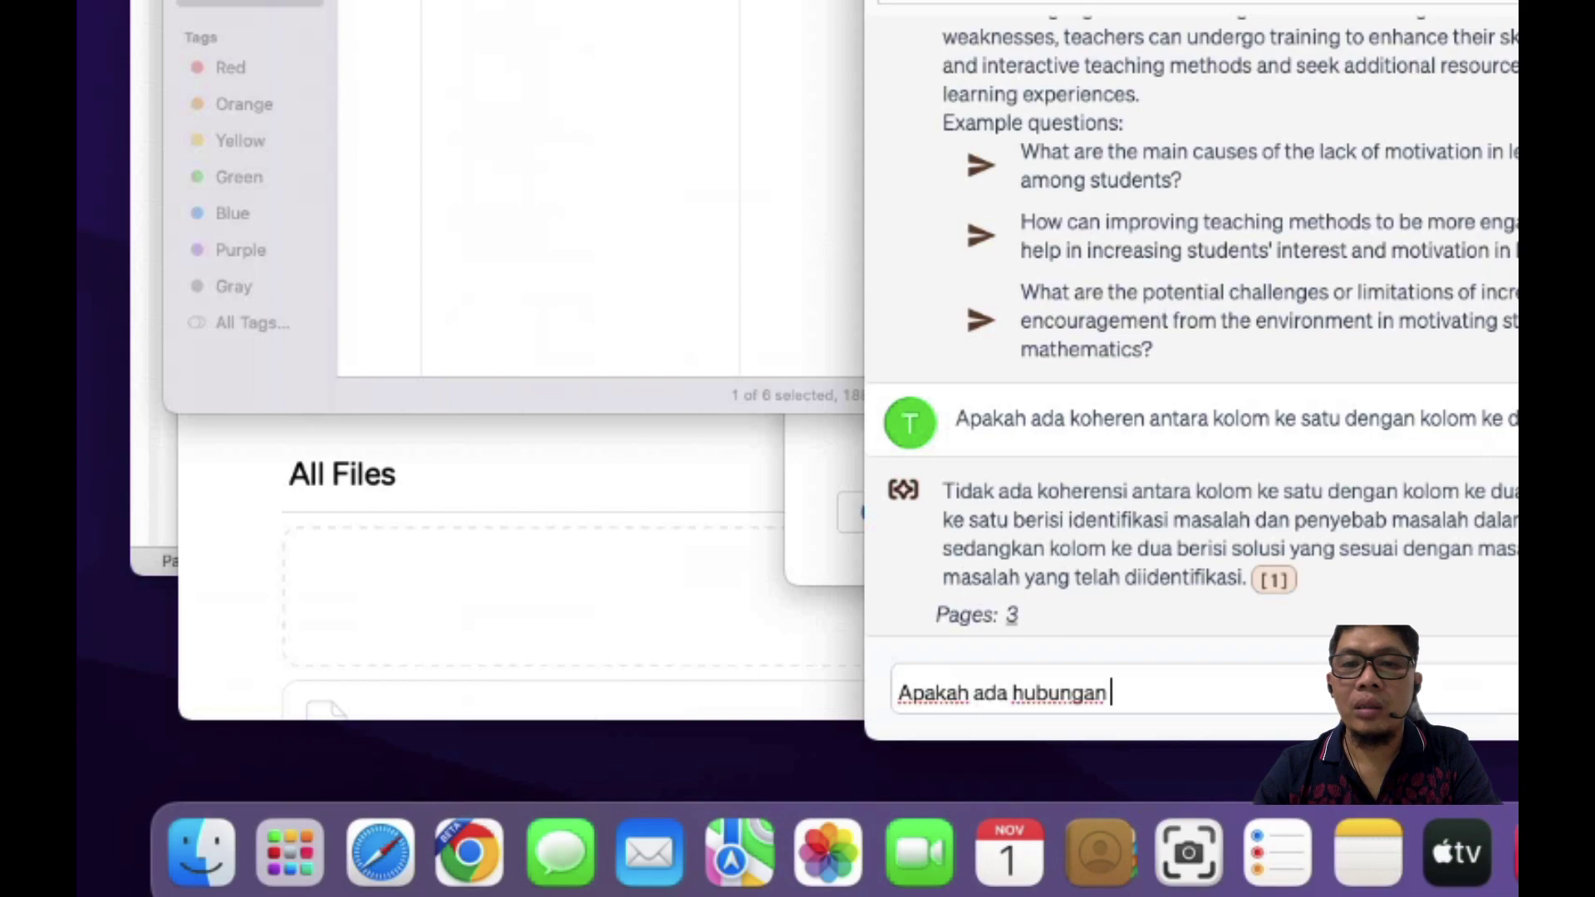
Step: Copy the 'Masalah dalam Pembelajaran' heading from Word's page 3 table, then return to Humata
{"action": "key", "text": "ctrl+Up"}
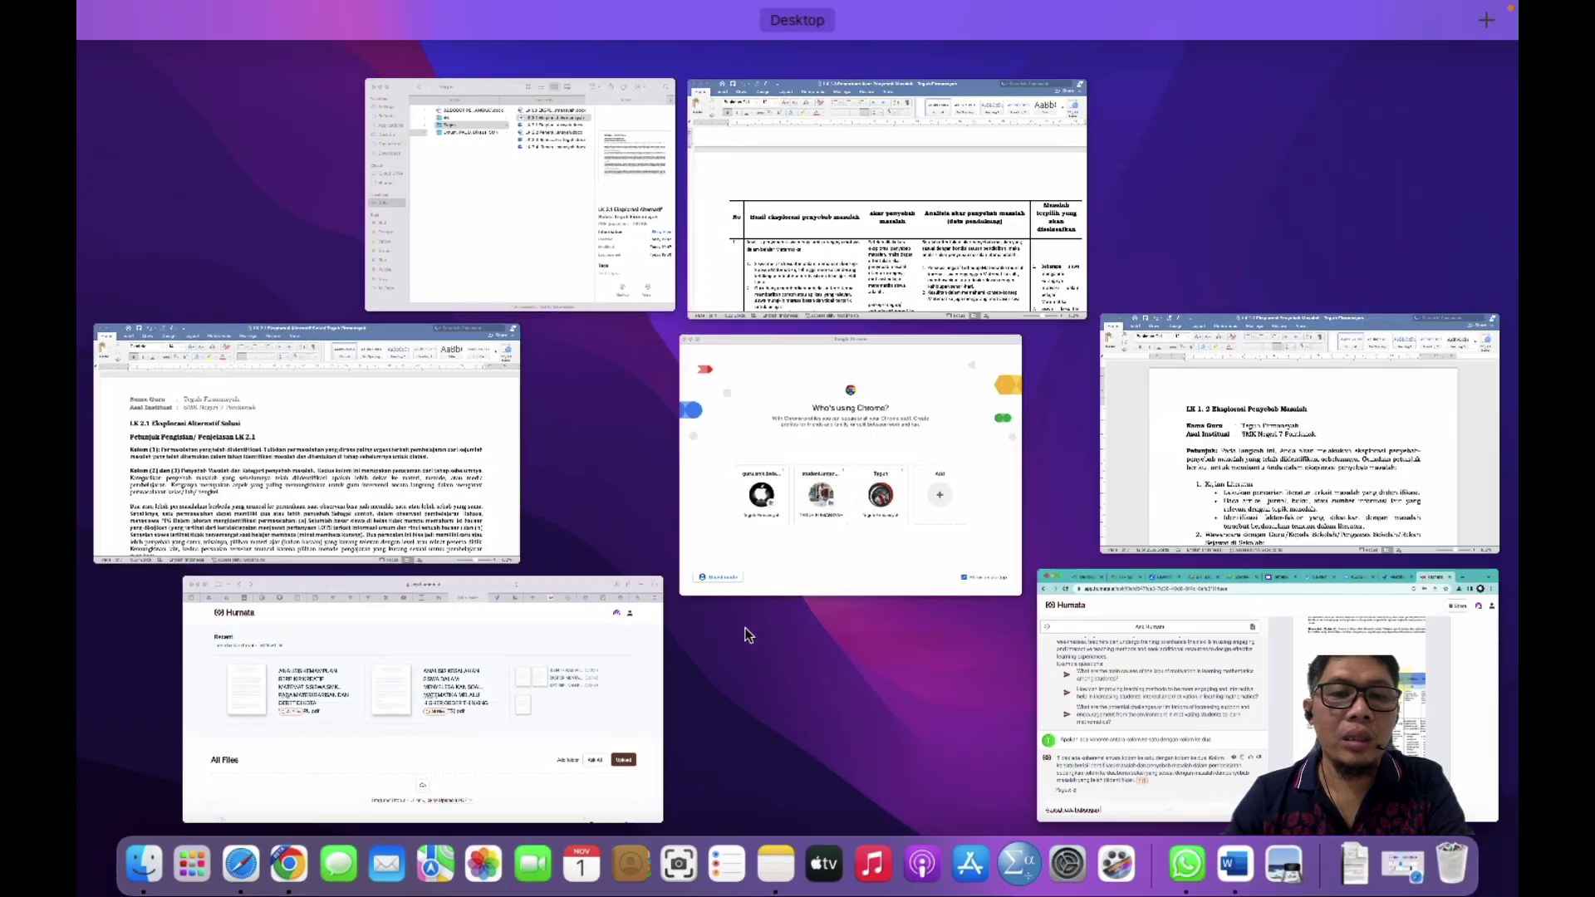
{"action": "left_click", "coordinate": [366, 516]}
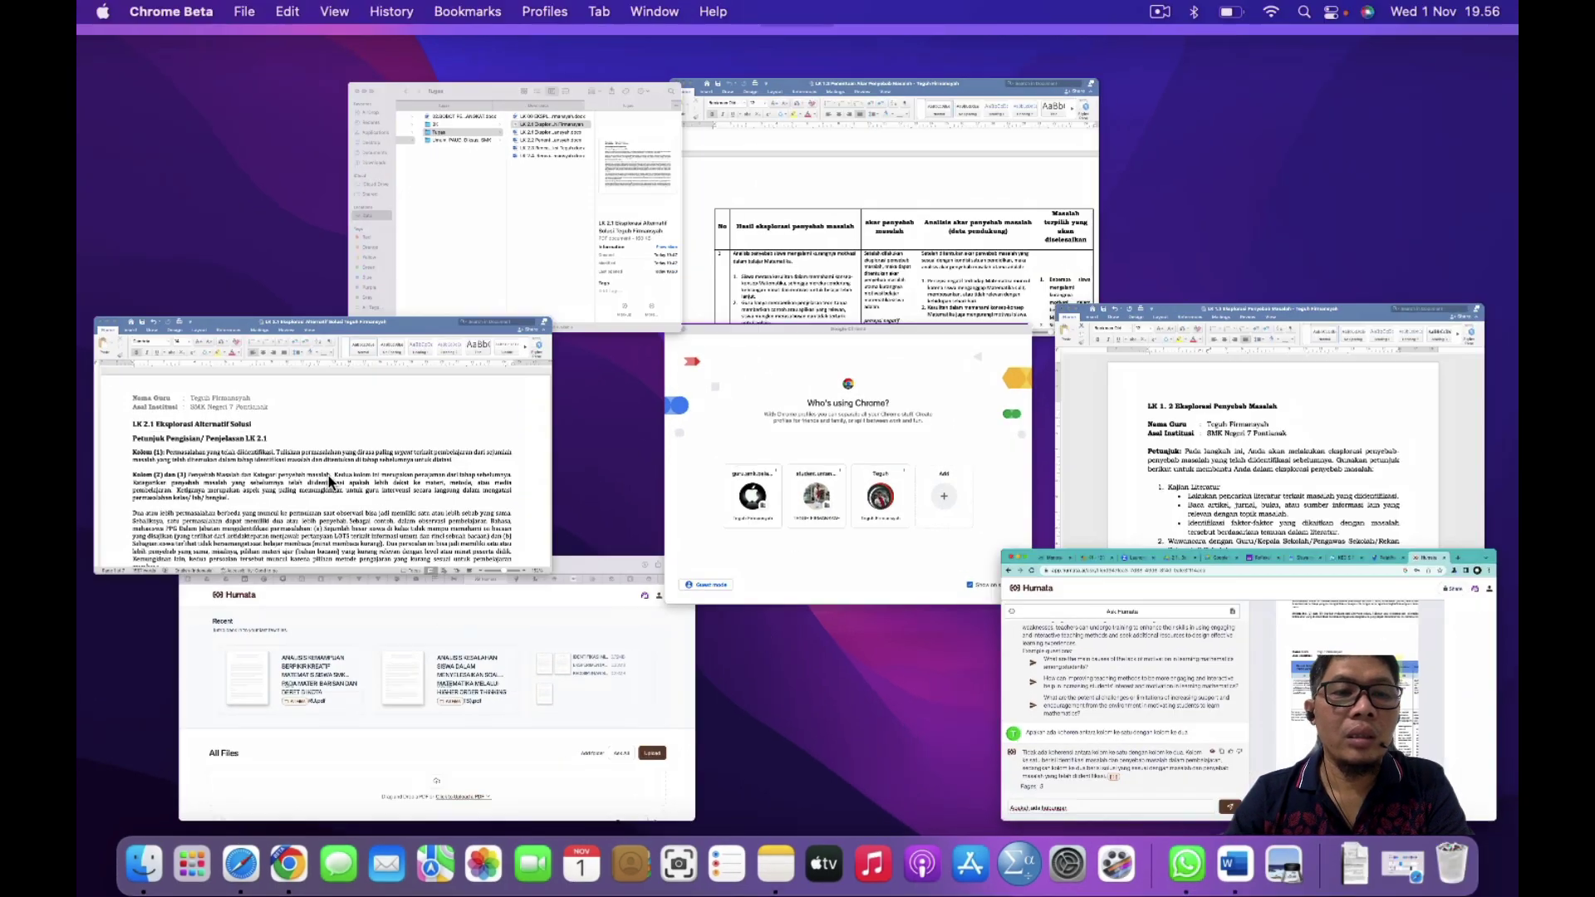
{"action": "scroll", "coordinate": [821, 492], "scroll_direction": "down", "scroll_amount": 20}
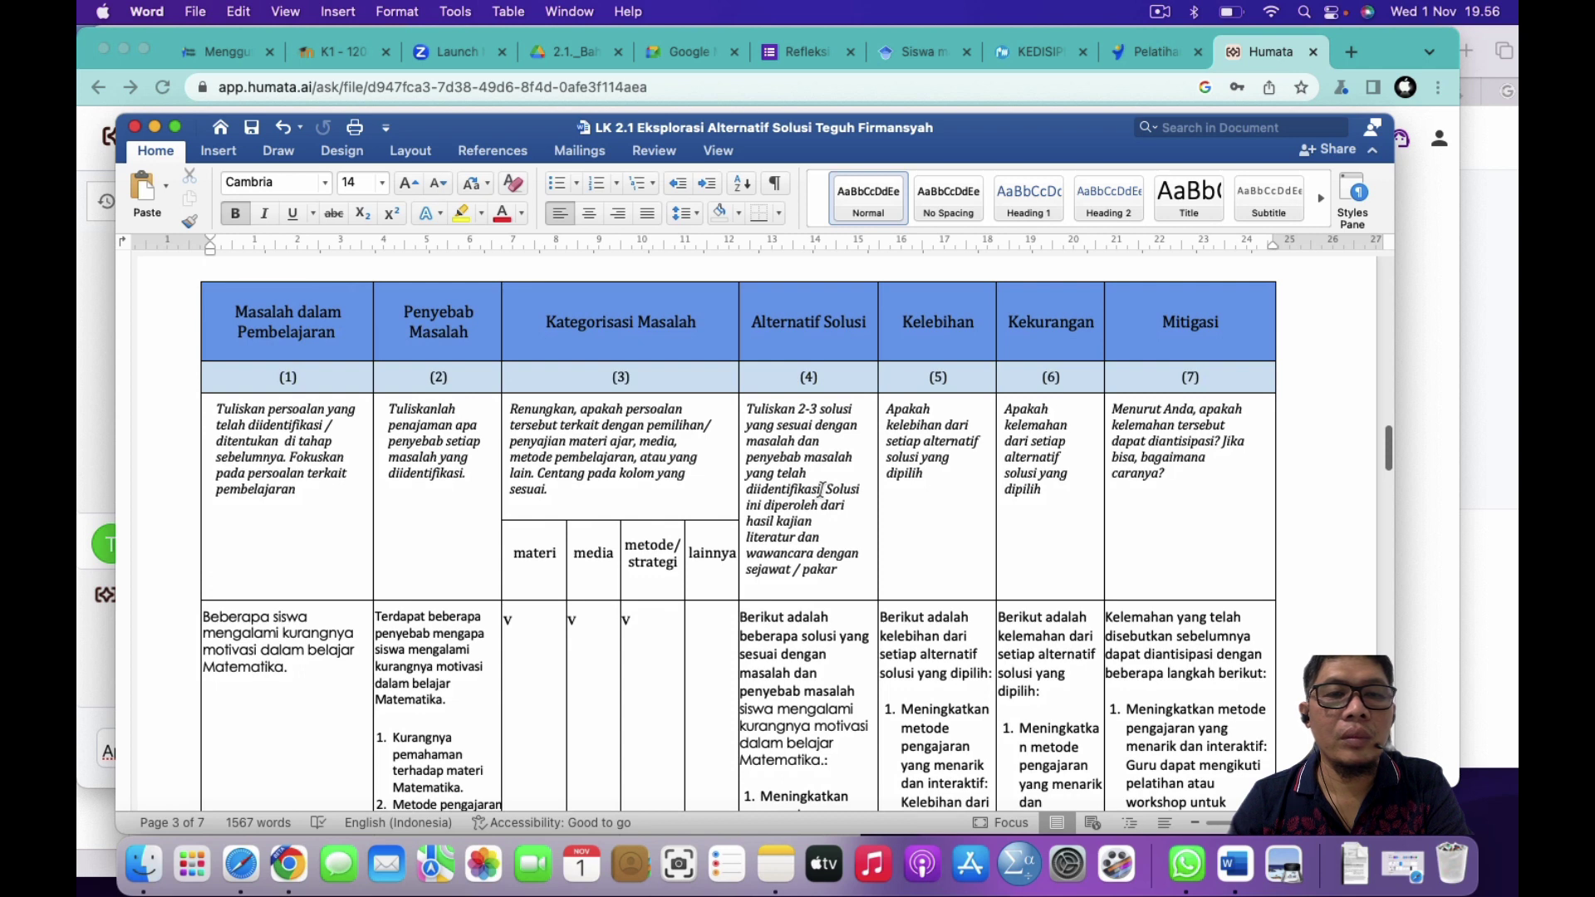
{"action": "scroll", "coordinate": [821, 490], "scroll_direction": "down", "scroll_amount": 1}
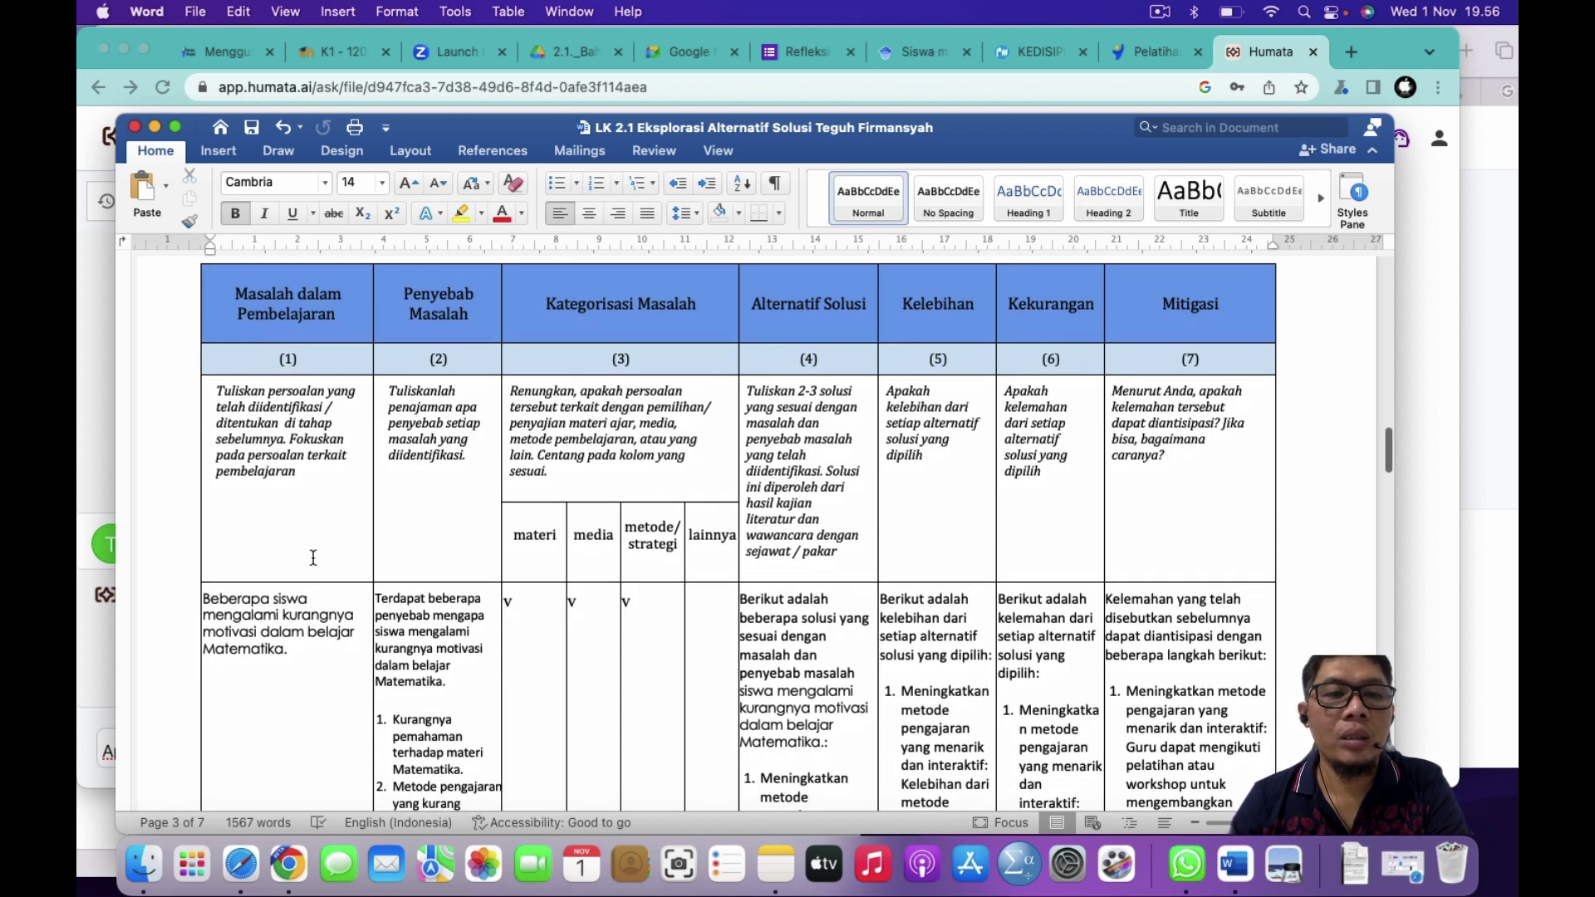
{"action": "left_click", "coordinate": [152, 426]}
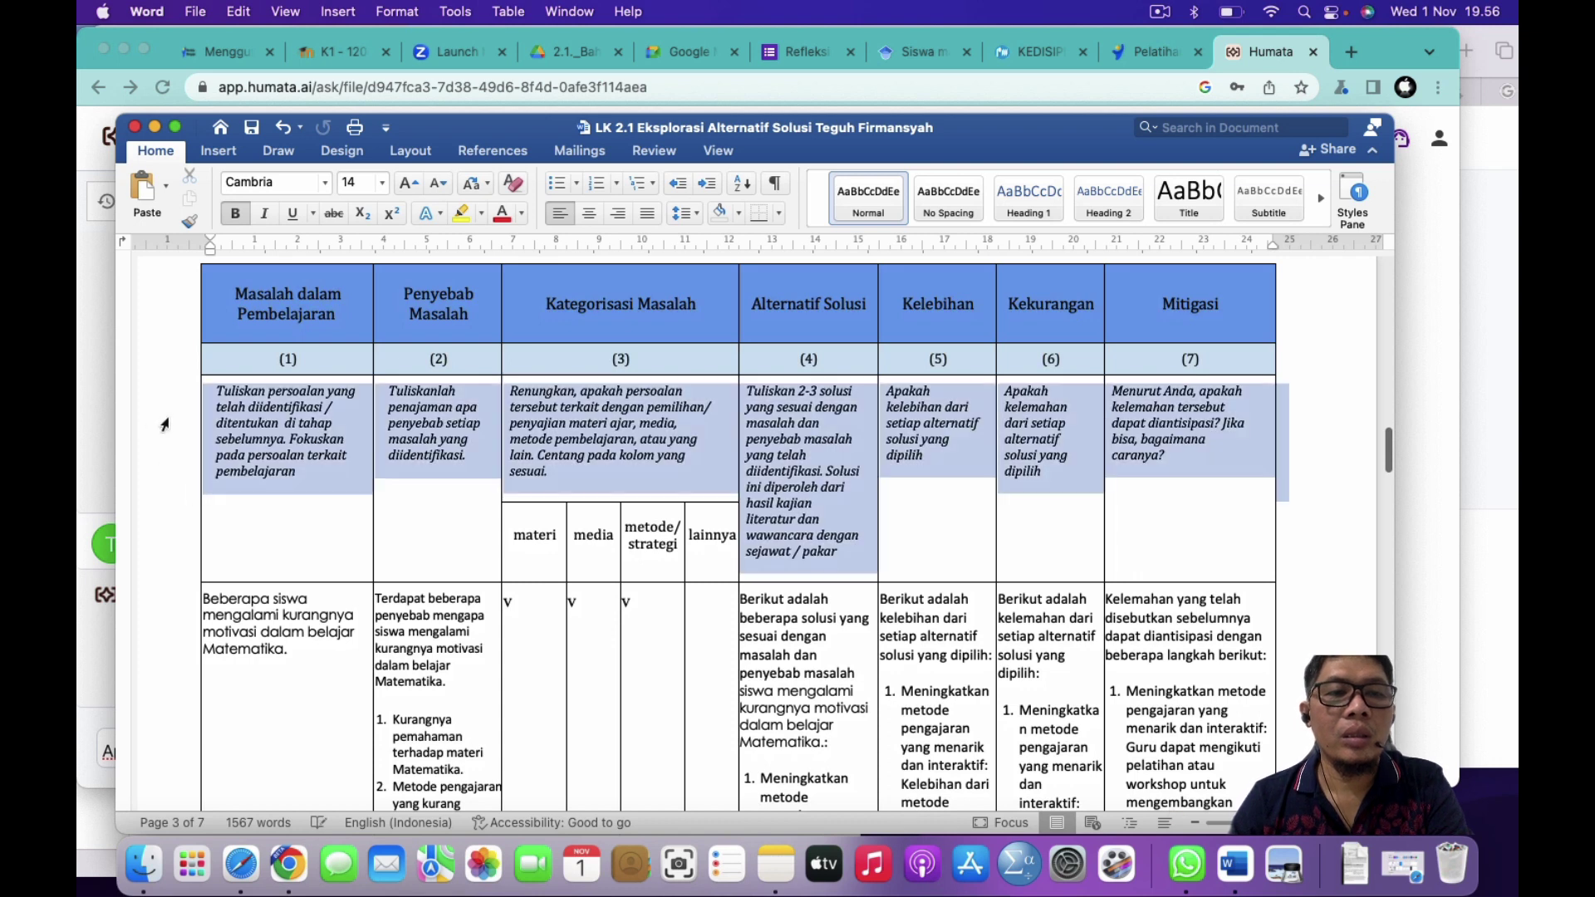
{"action": "left_click", "coordinate": [238, 294]}
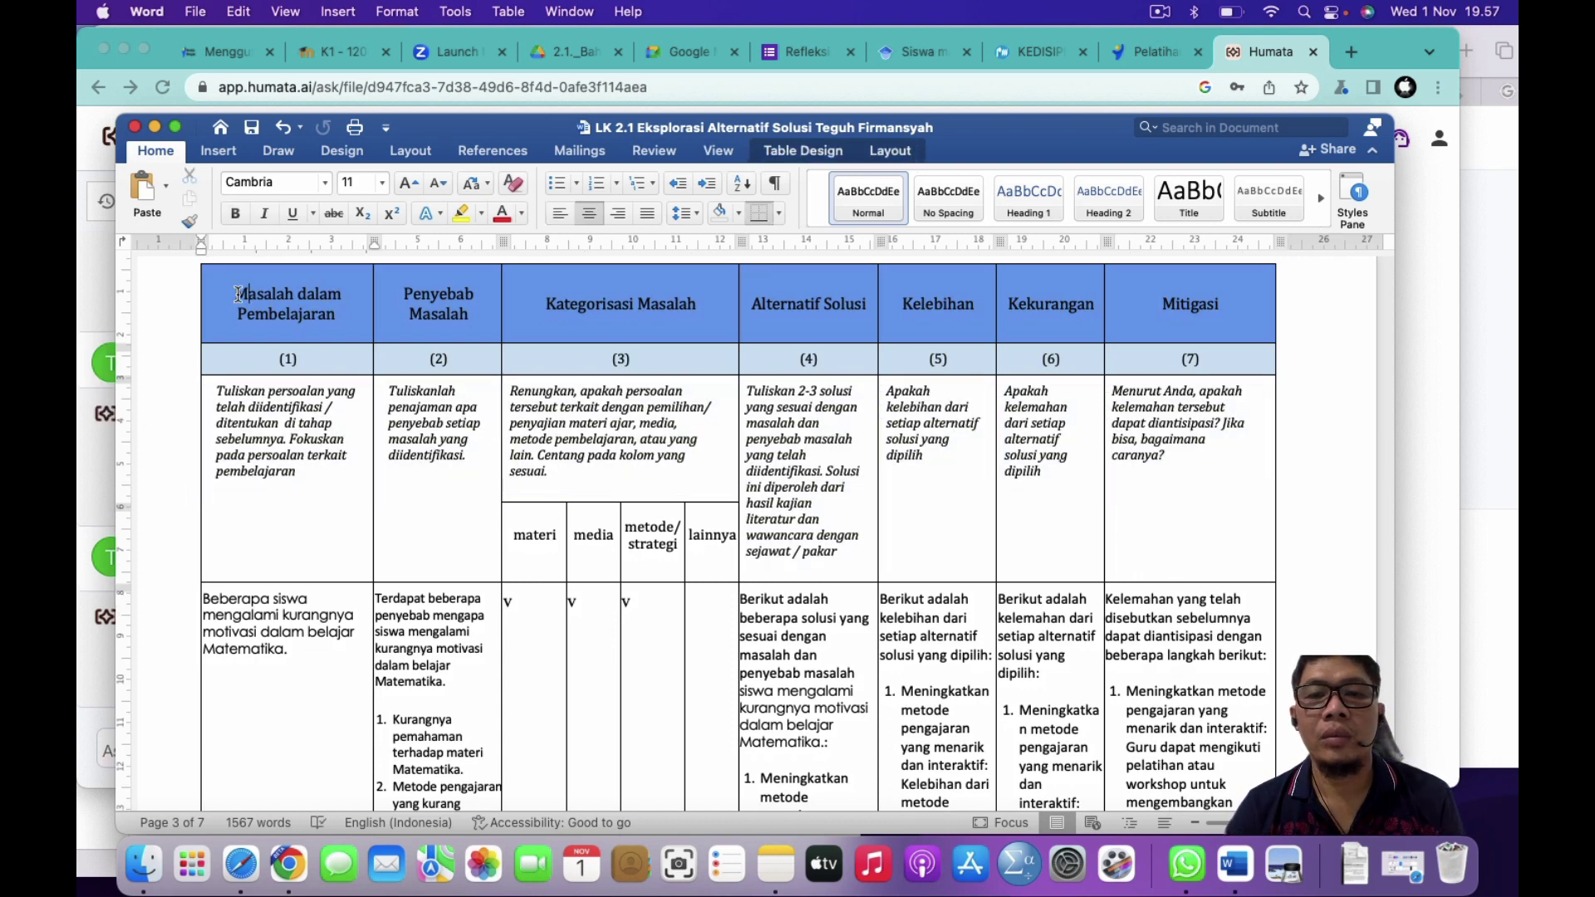
{"action": "left_click_drag", "start_coordinate": [239, 294], "coordinate": [340, 320]}
{"action": "key", "text": "super+c"}
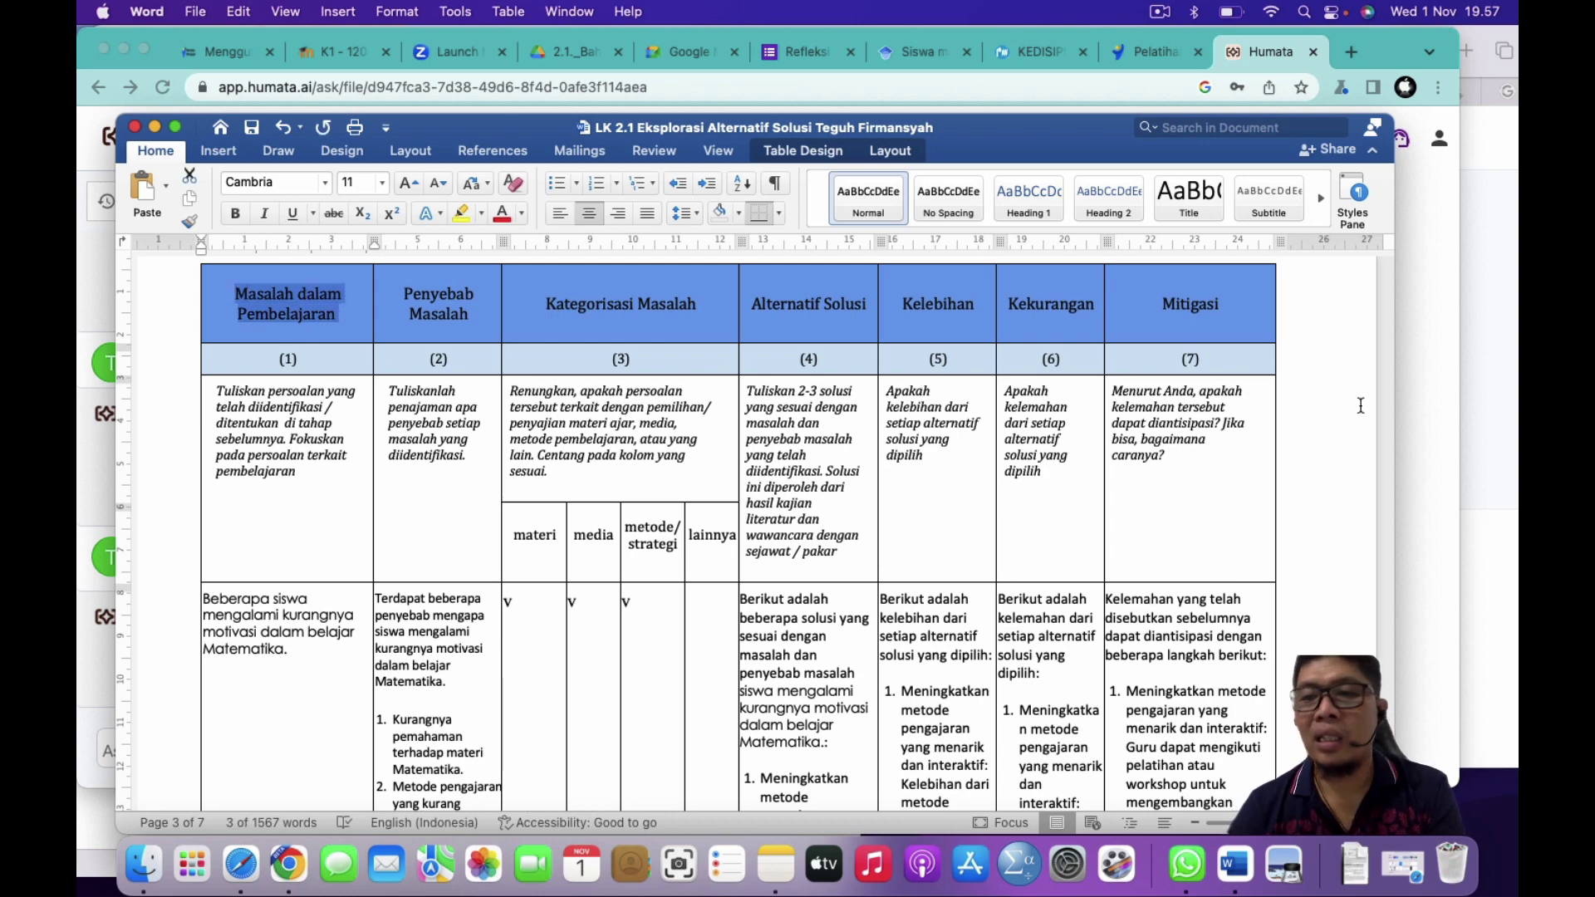
{"action": "left_click", "coordinate": [1443, 389]}
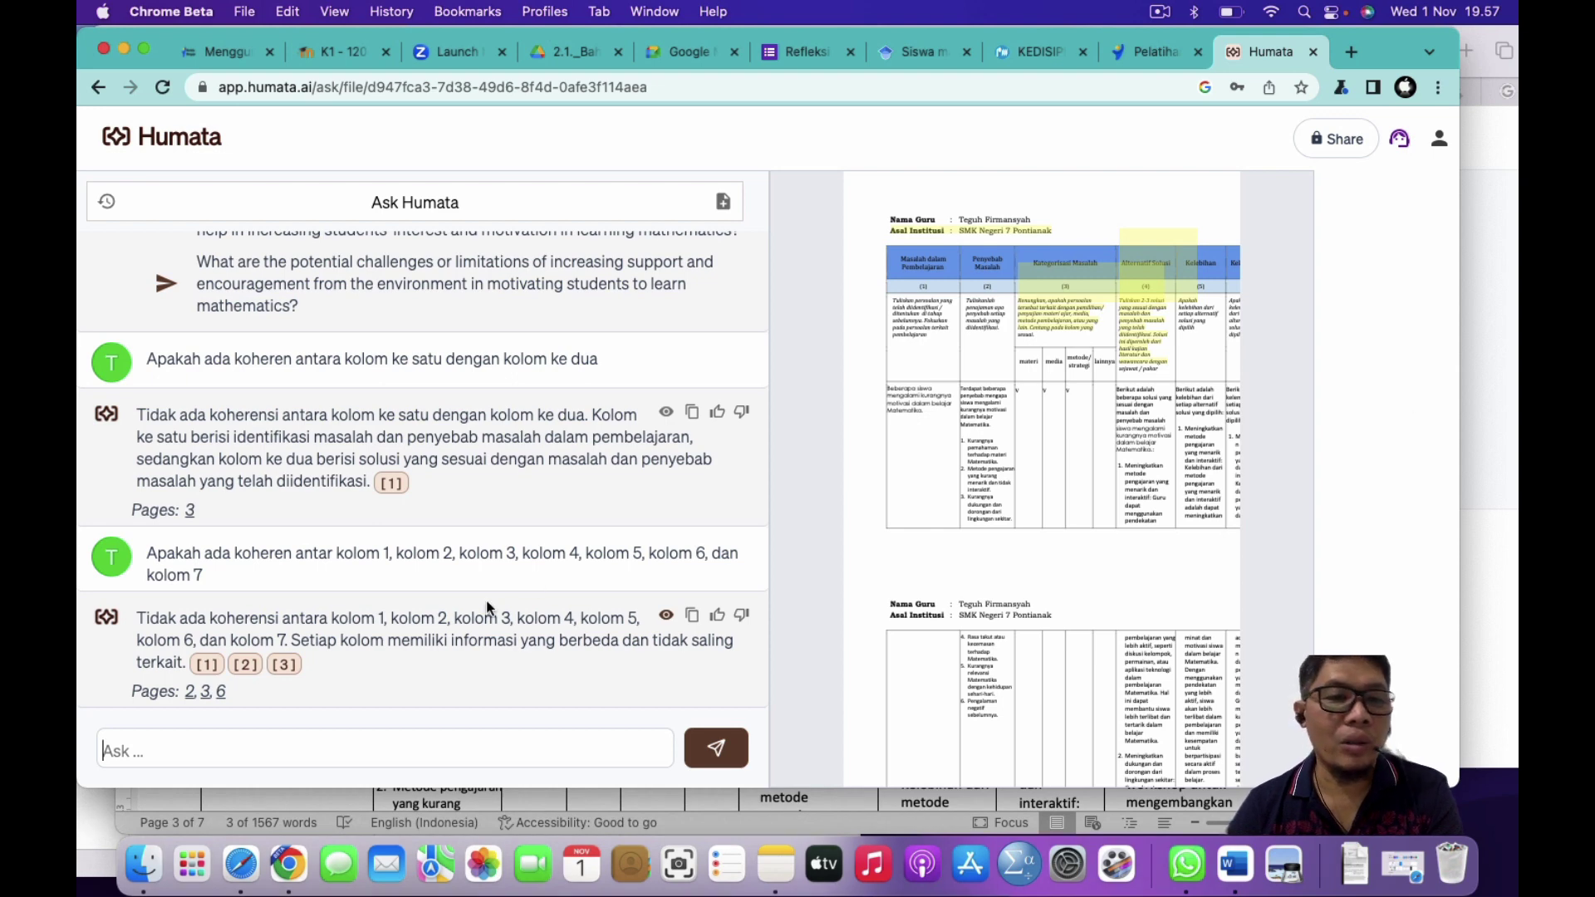
Step: Copy the earlier columns 1-7 question into the Ask box as a new draft
{"action": "left_click_drag", "start_coordinate": [156, 552], "coordinate": [186, 571]}
{"action": "right_click", "coordinate": [149, 559]}
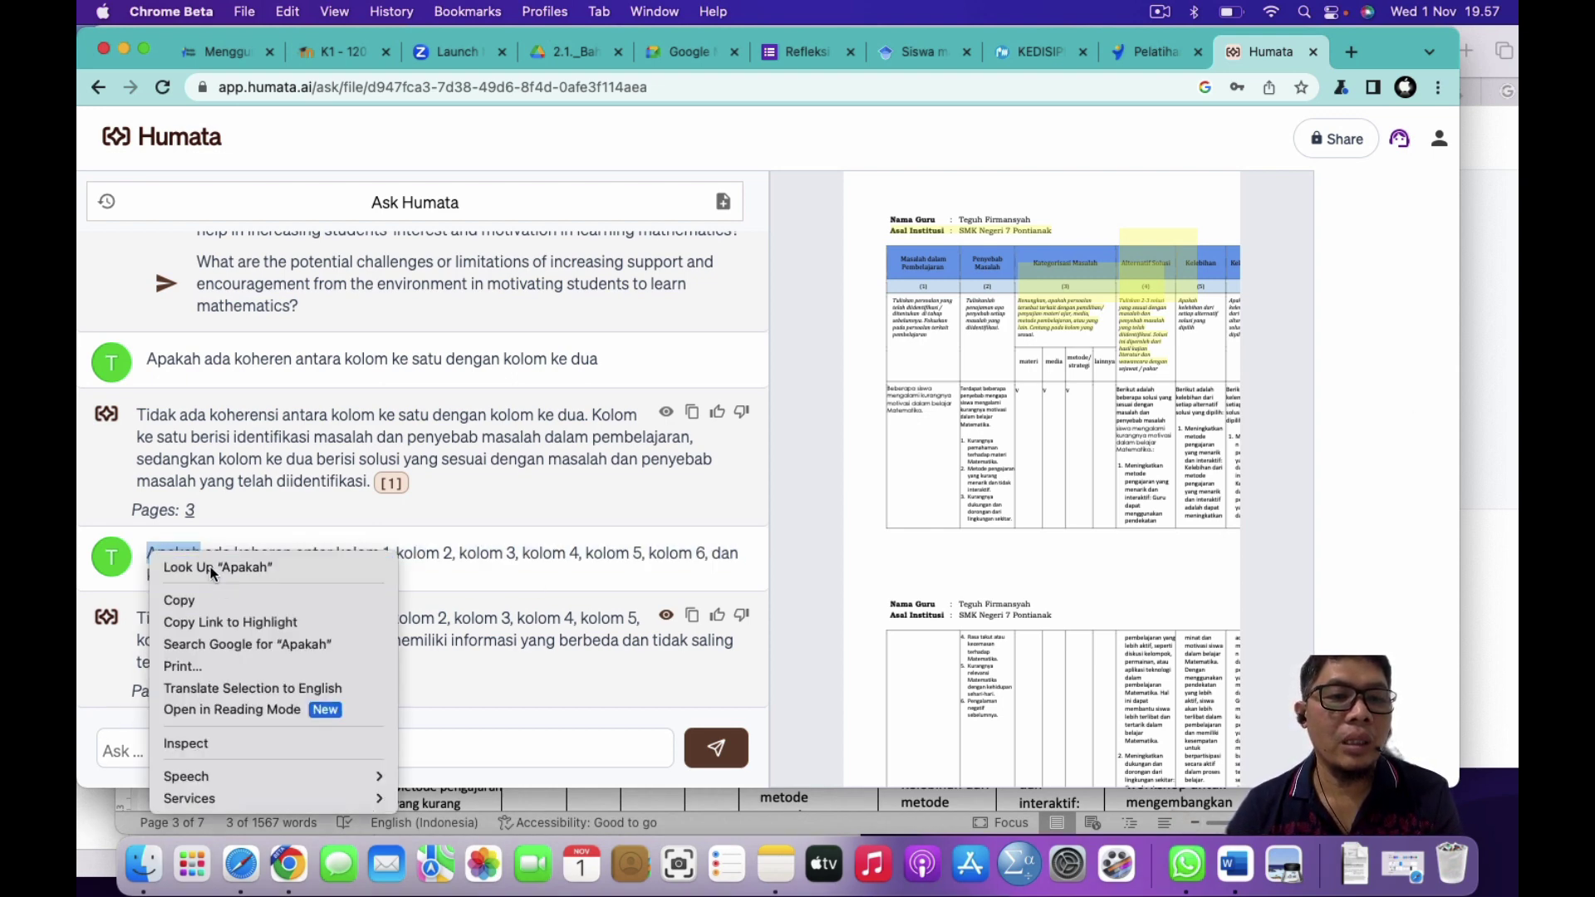
{"action": "left_click", "coordinate": [197, 410]}
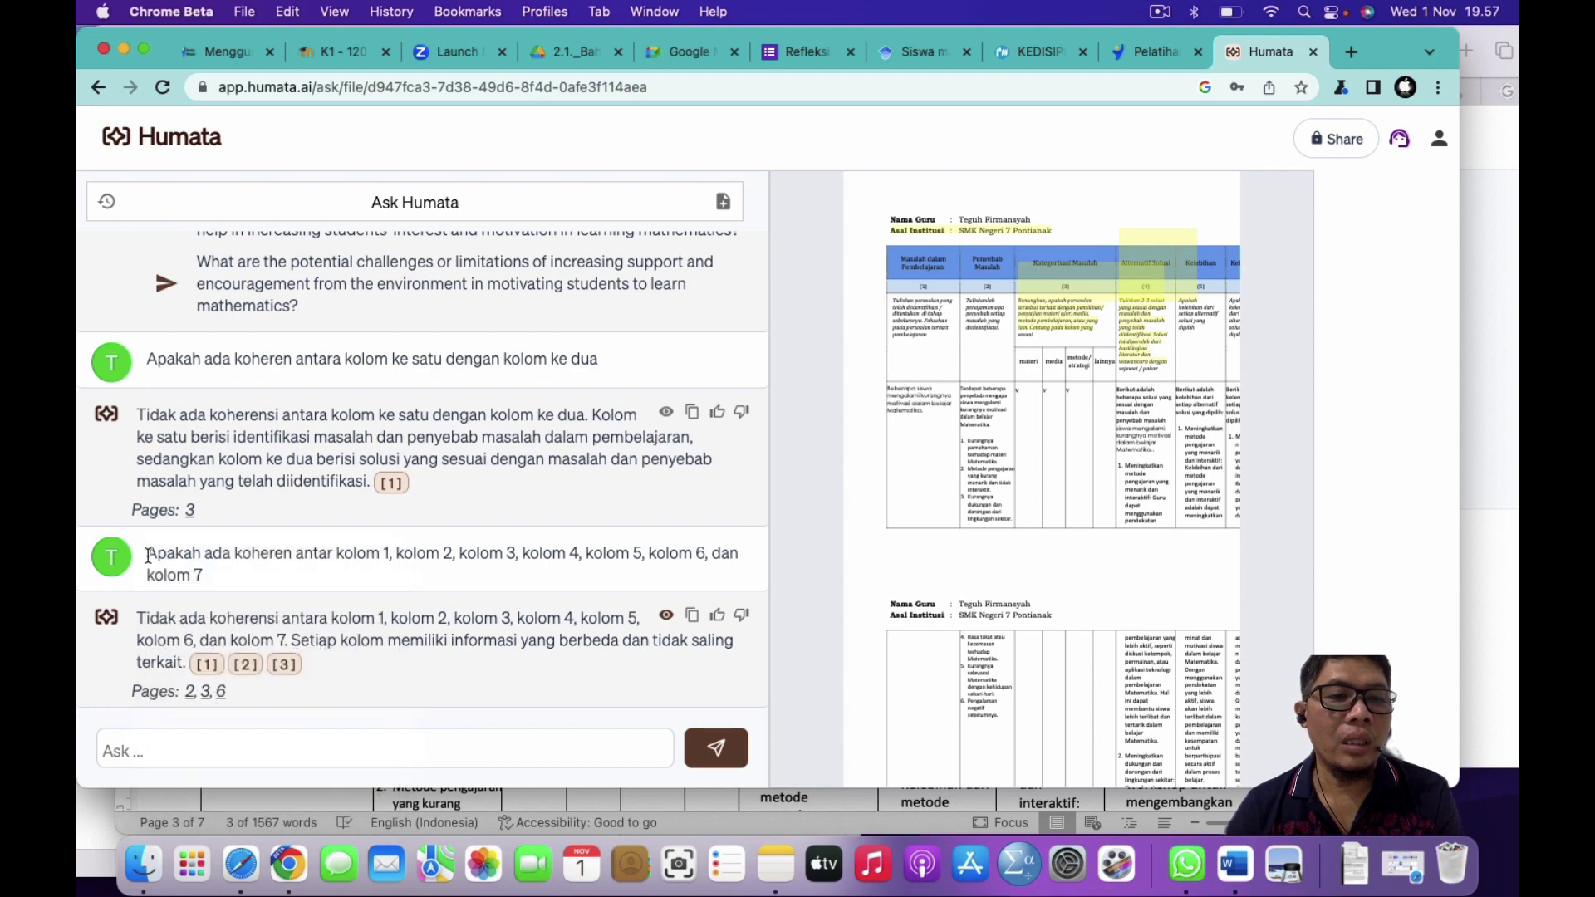
{"action": "left_click_drag", "start_coordinate": [148, 554], "coordinate": [212, 575]}
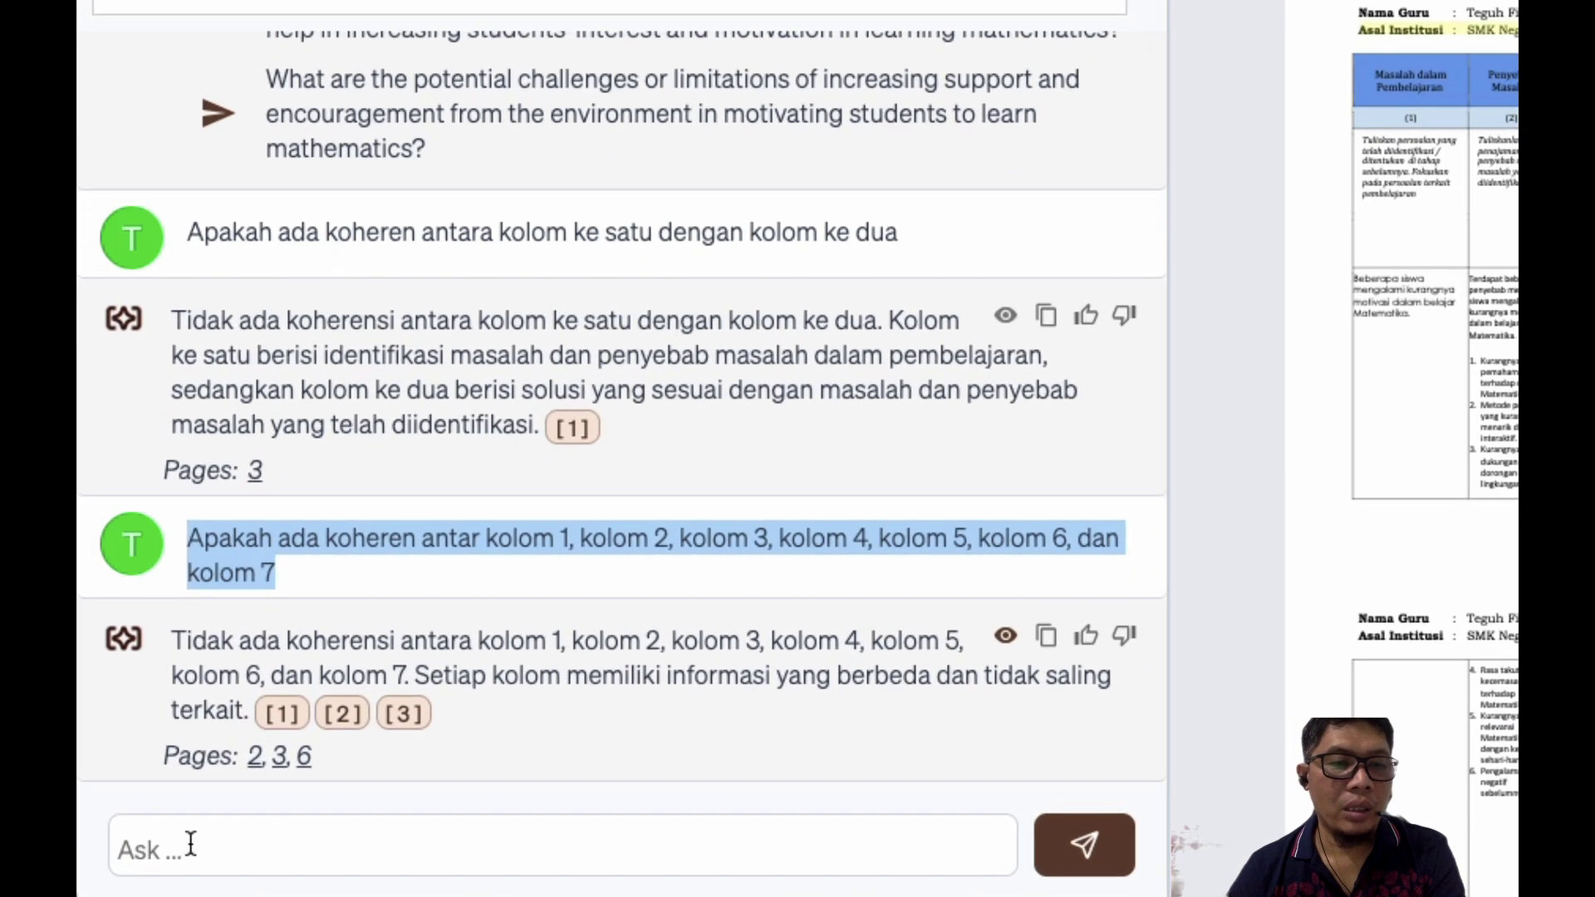
{"action": "left_click", "coordinate": [189, 844]}
{"action": "key", "text": "ctrl+v"}
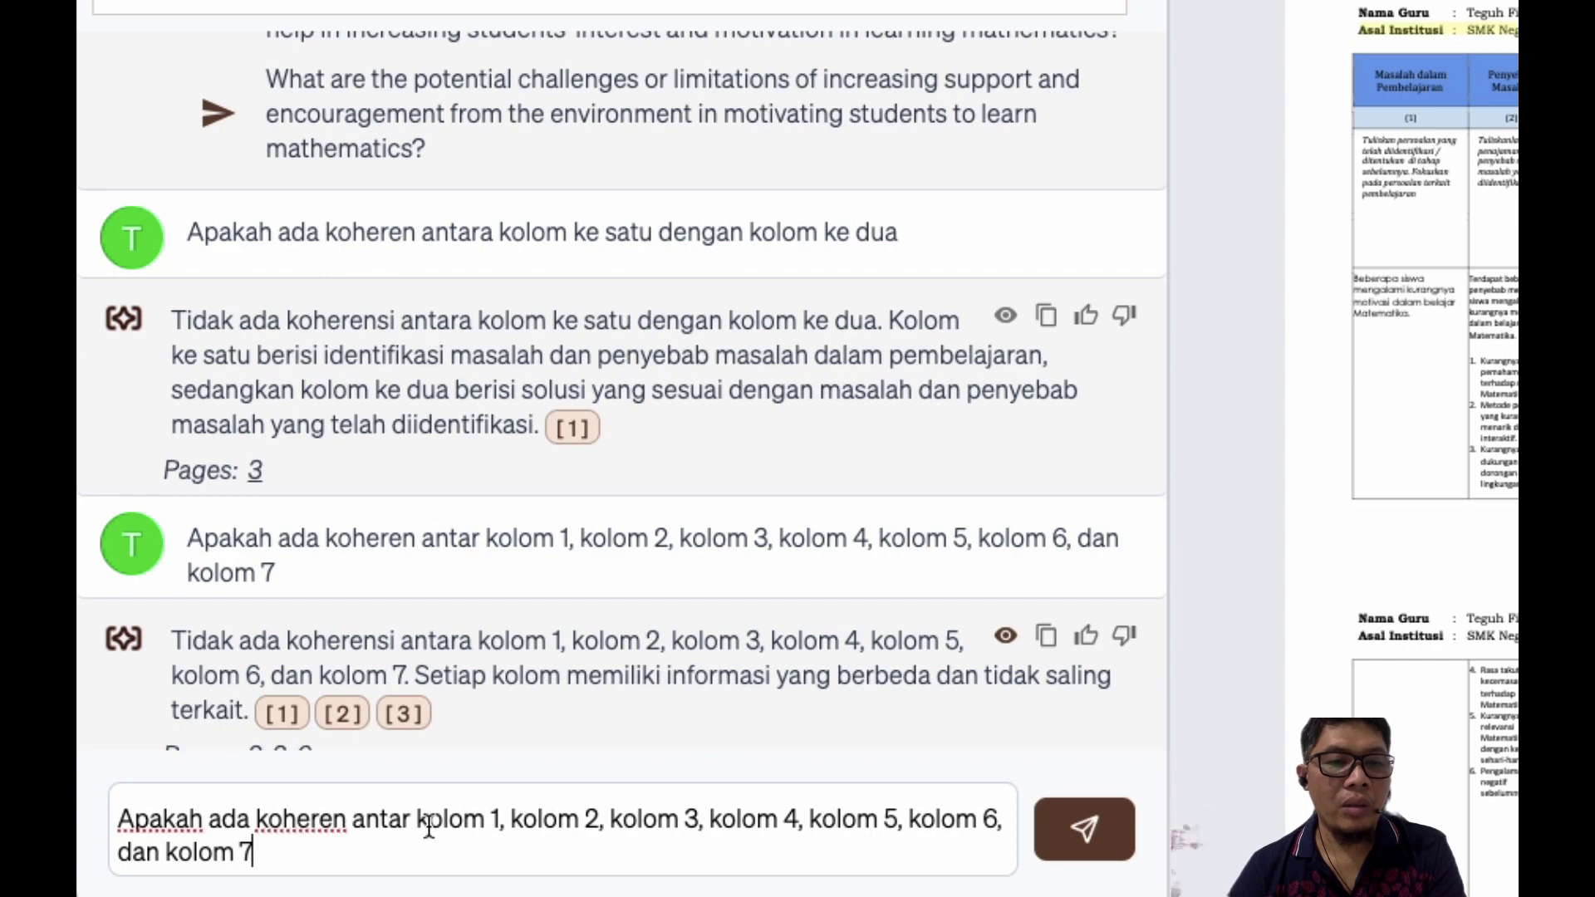
Step: Rewrite the draft to ask about 'Masalah dalam Pembelajaran dengan', deleting the remaining column list
{"action": "key", "text": "ctrl+Up"}
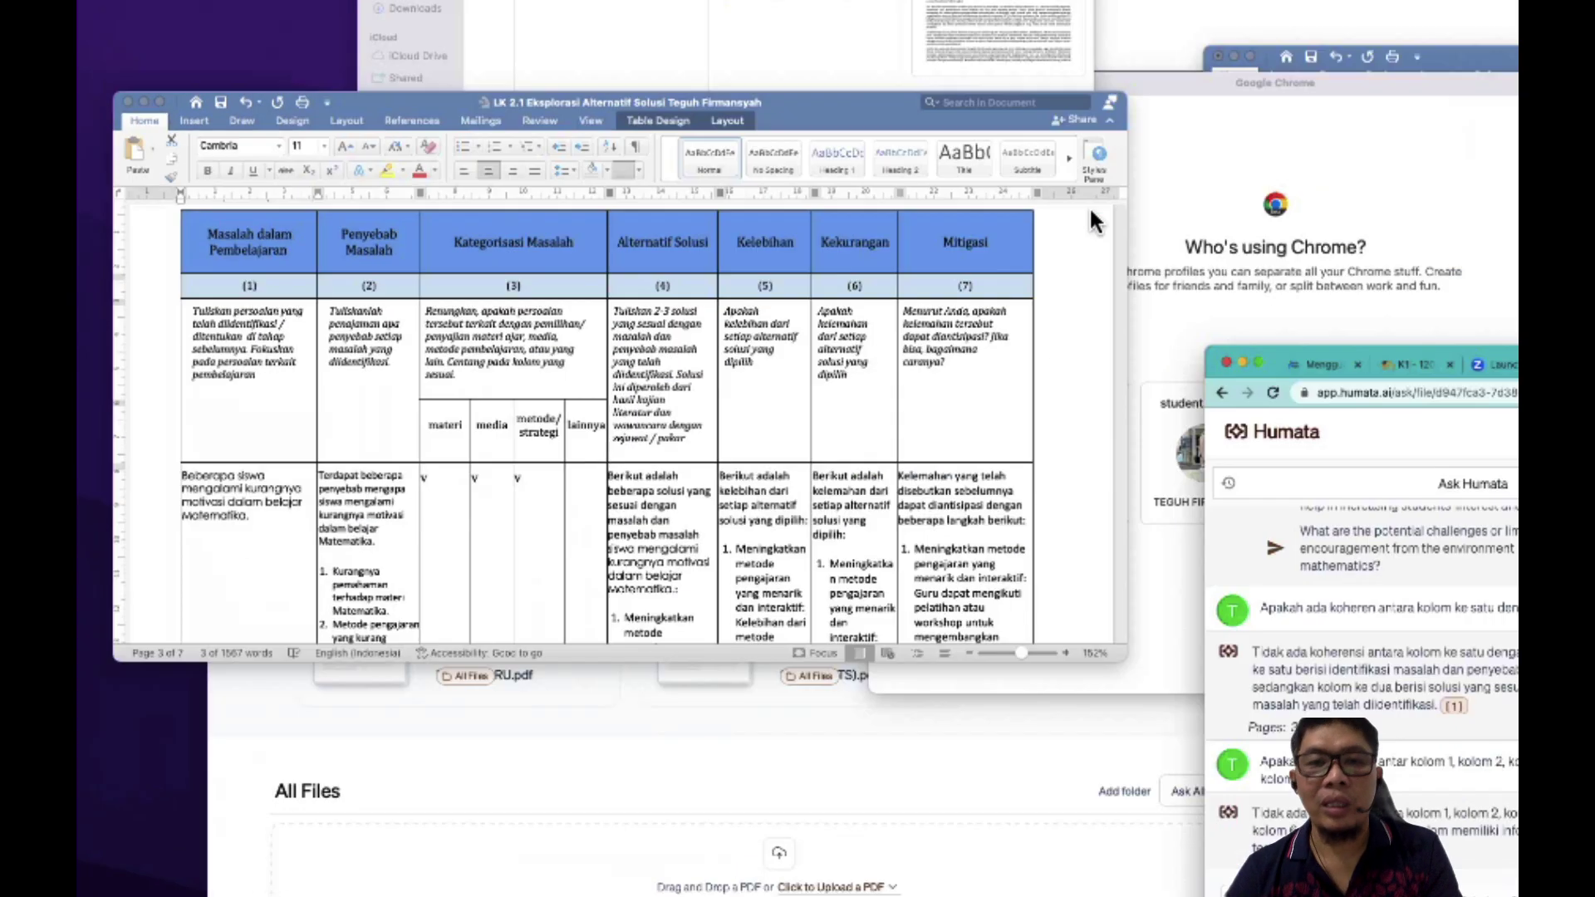
{"action": "left_click", "coordinate": [420, 314]}
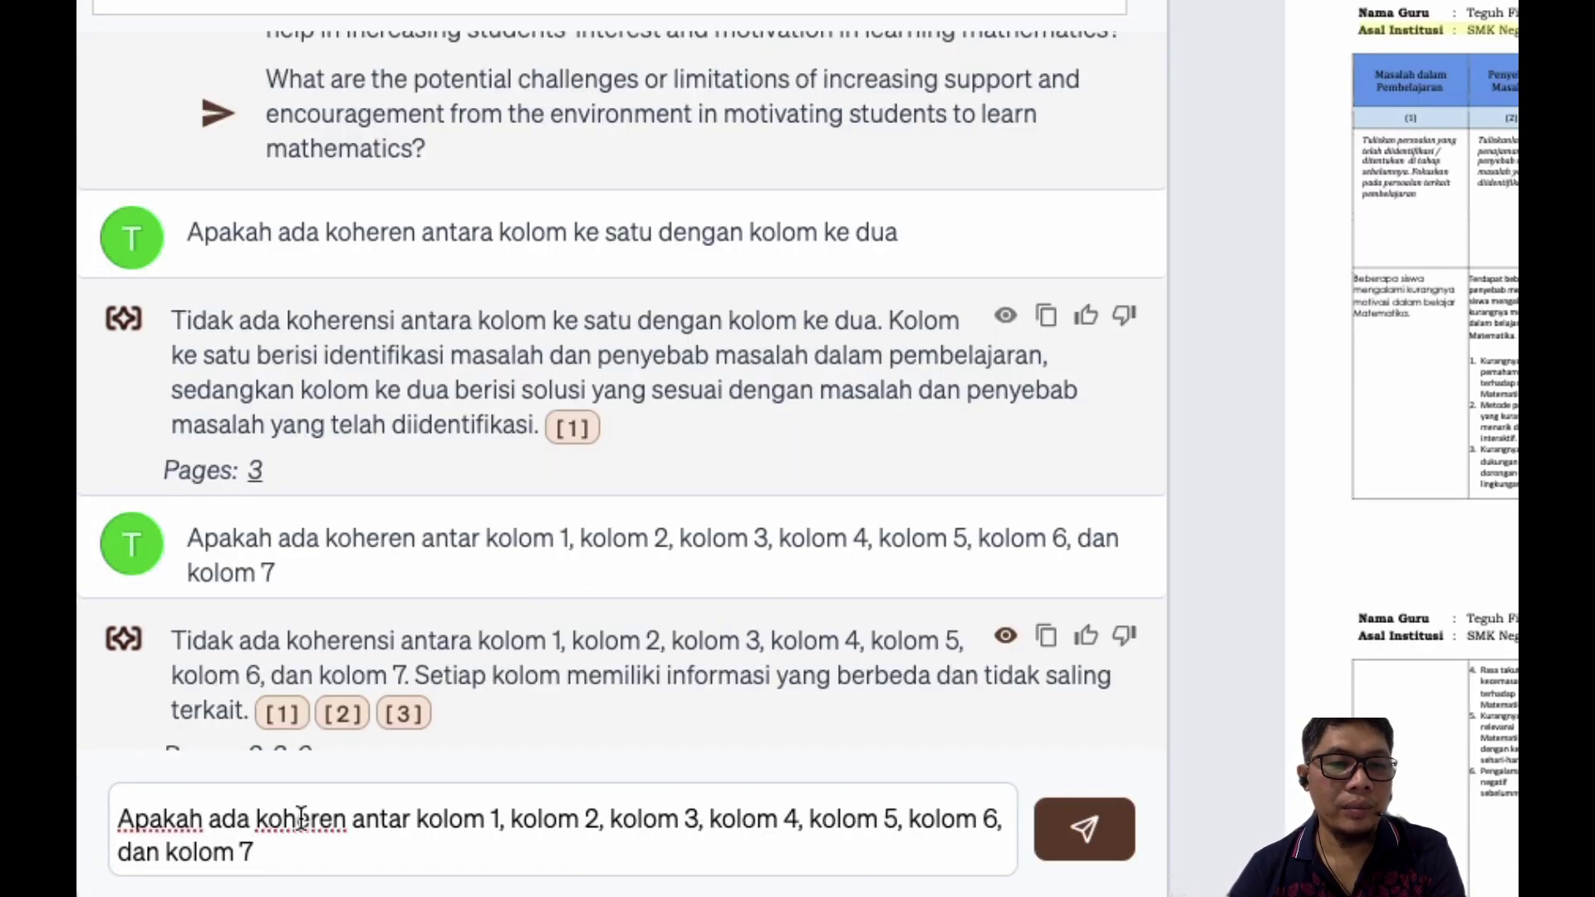
{"action": "double_click", "coordinate": [302, 819]}
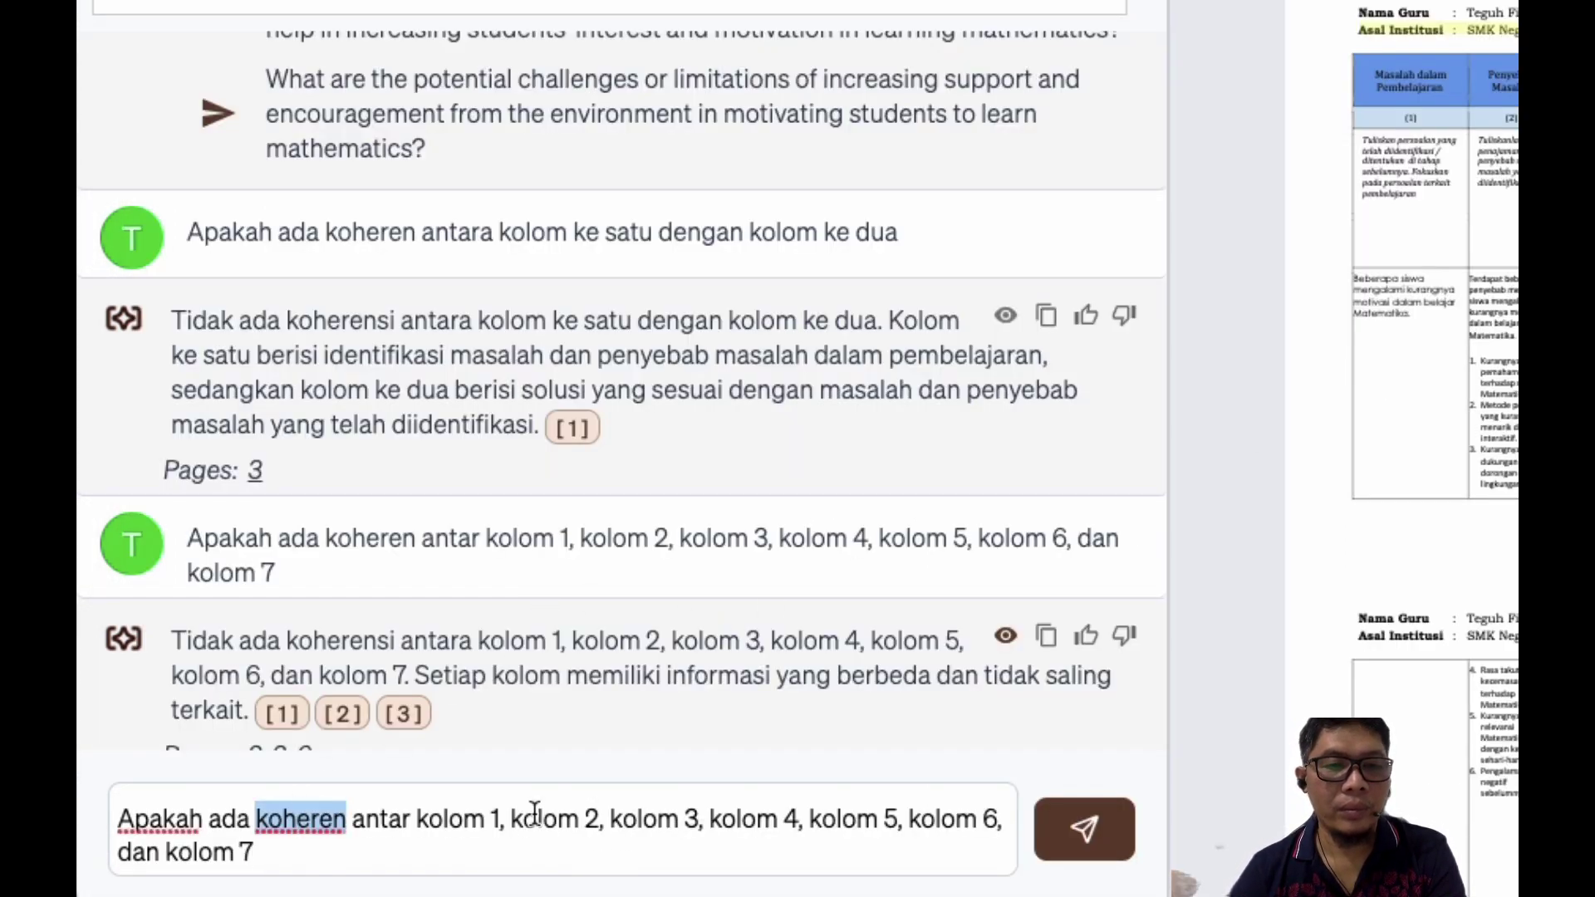
{"action": "double_click", "coordinate": [442, 823]}
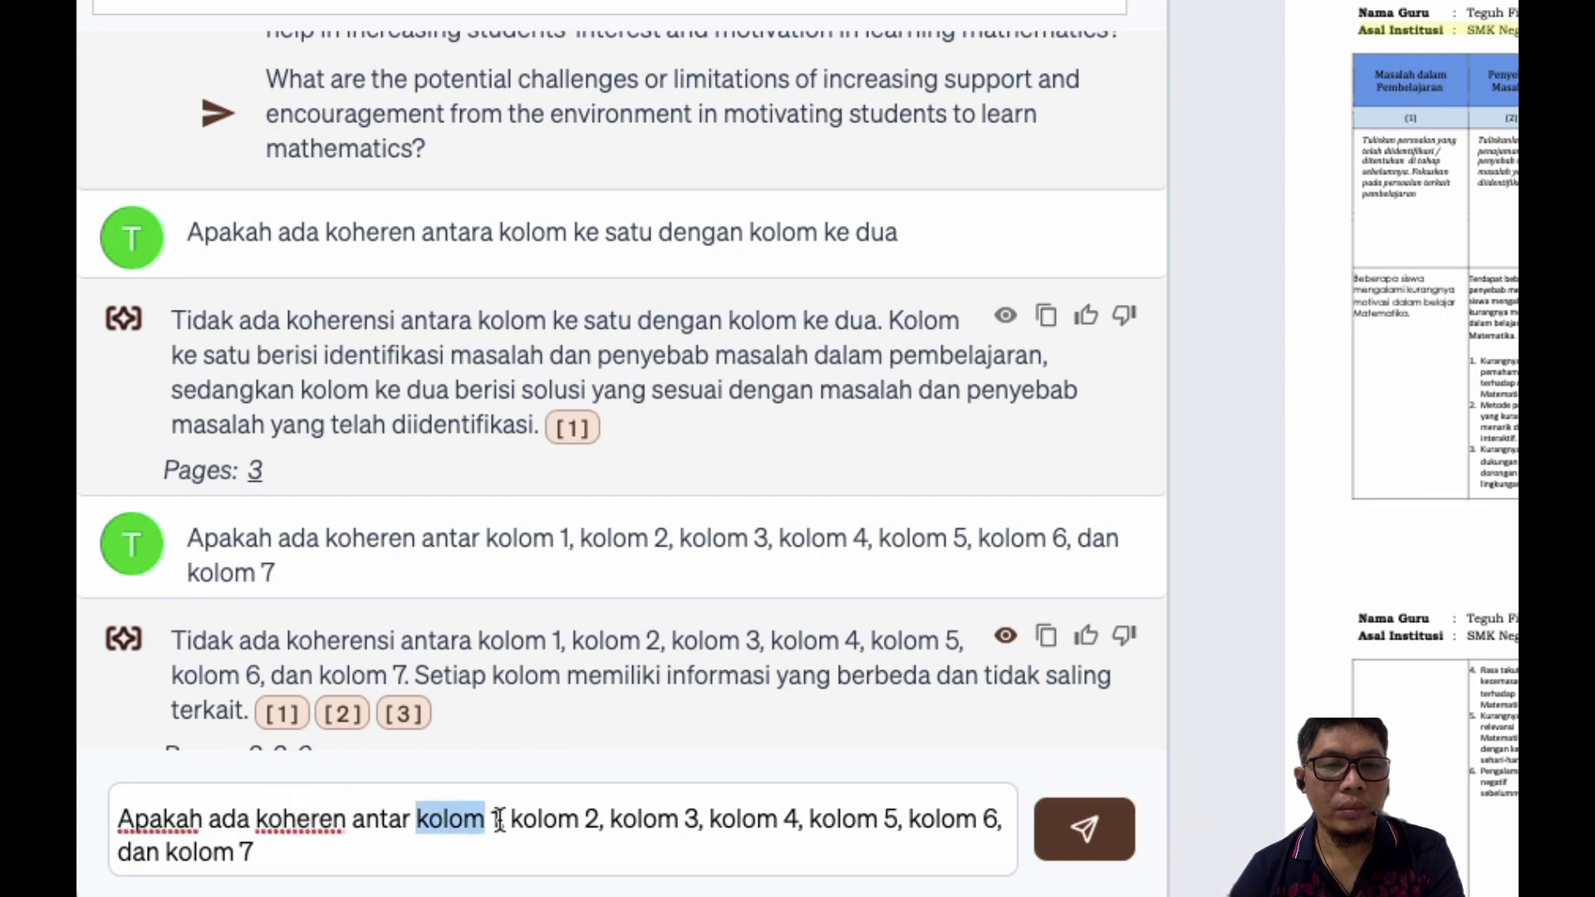
{"action": "type", "text": "Masalah dalam Pembelajaran"}
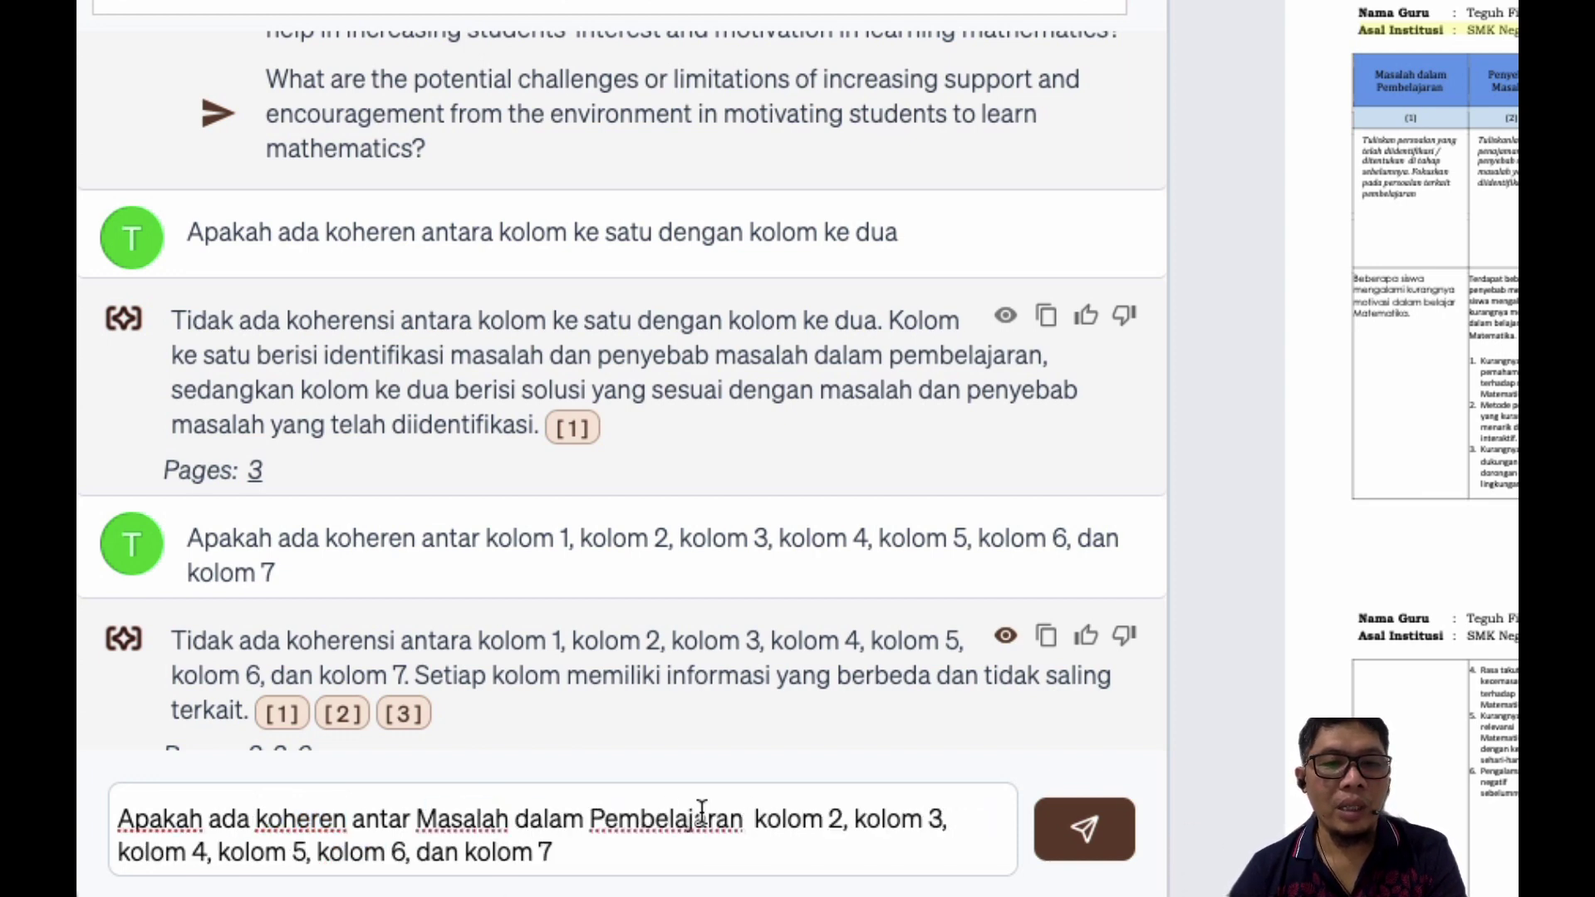
{"action": "left_click", "coordinate": [756, 827]}
{"action": "key", "text": "BackSpace"}
{"action": "type", "text": "dengan"}
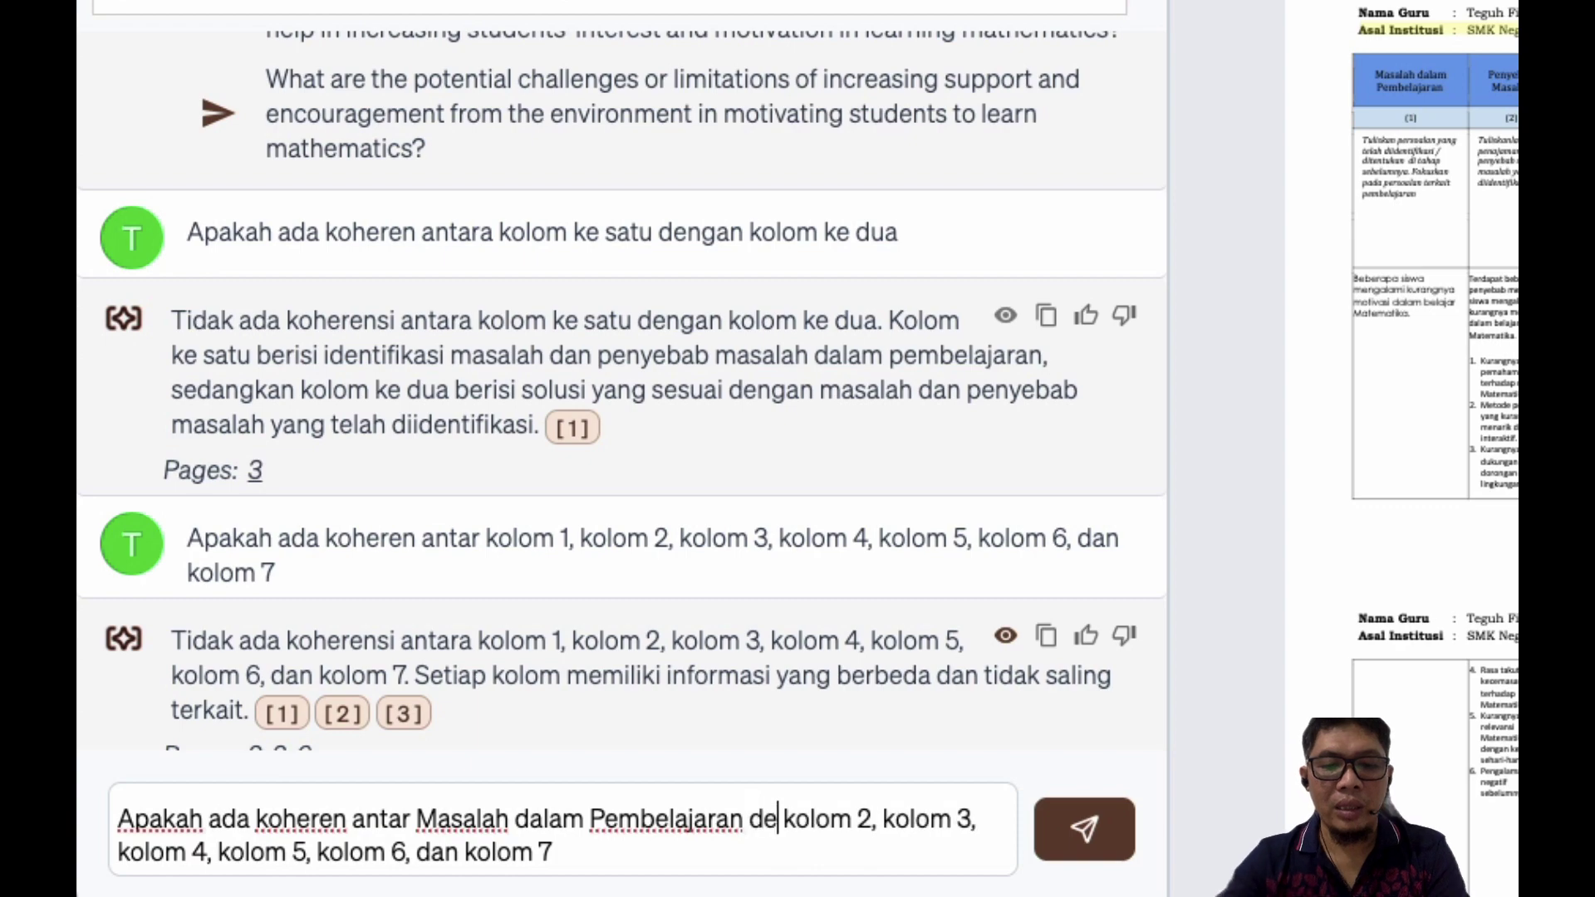
{"action": "left_click", "coordinate": [625, 845], "text": "shift"}
{"action": "key", "text": "BackSpace"}
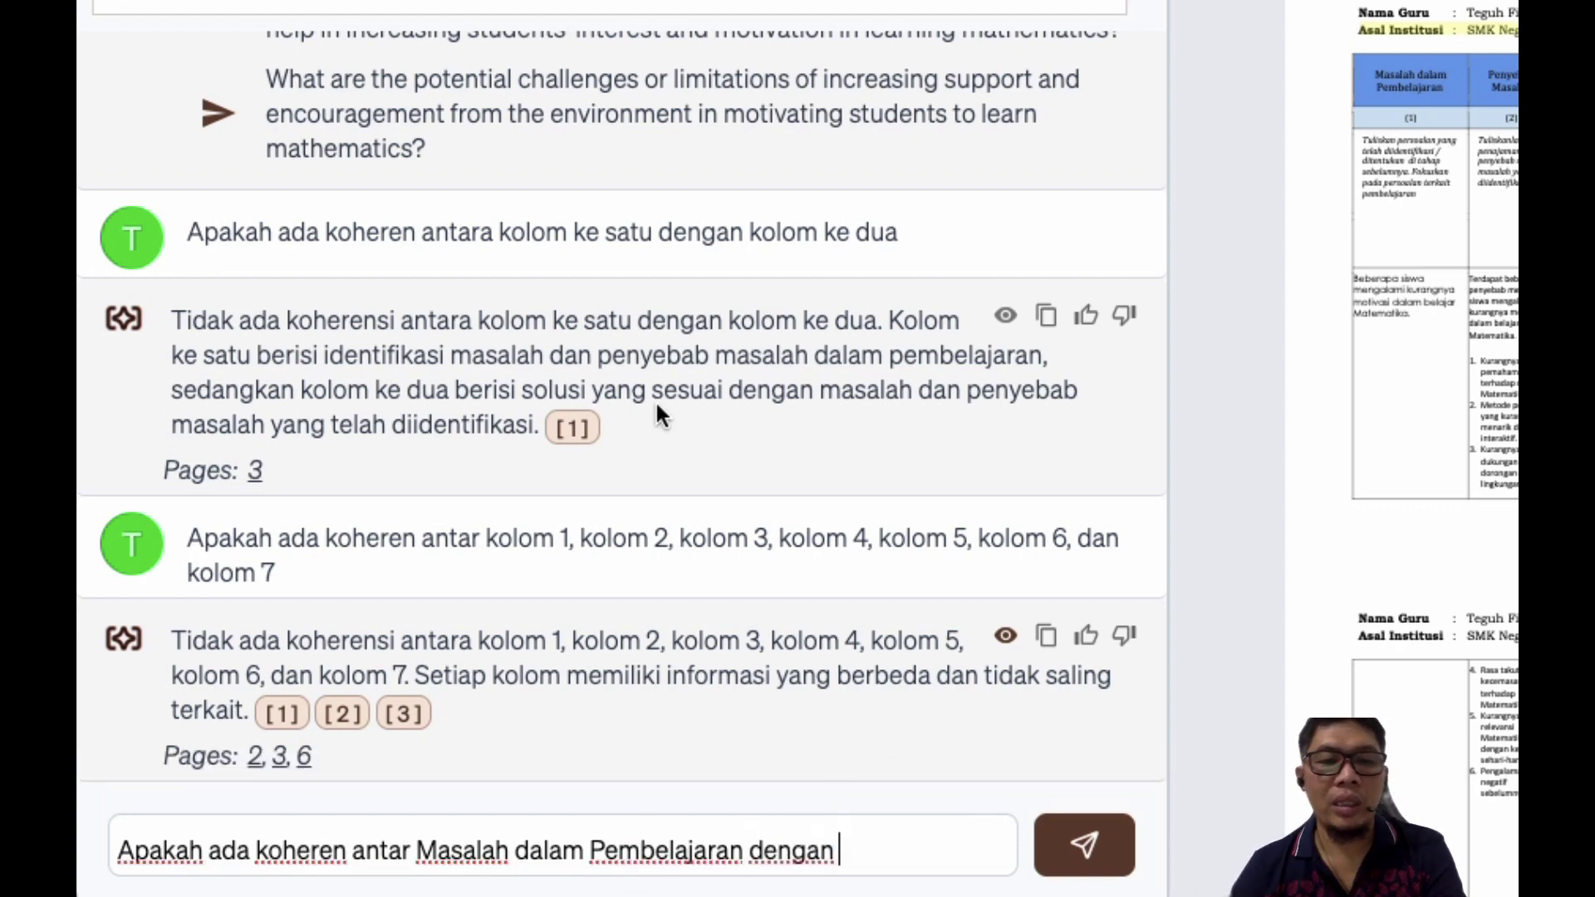
Step: Take the 'Penyebab Masalah' heading from Word, append it with 'nya', and send the question
{"action": "key", "text": "ctrl+Up"}
{"action": "left_click", "coordinate": [608, 282]}
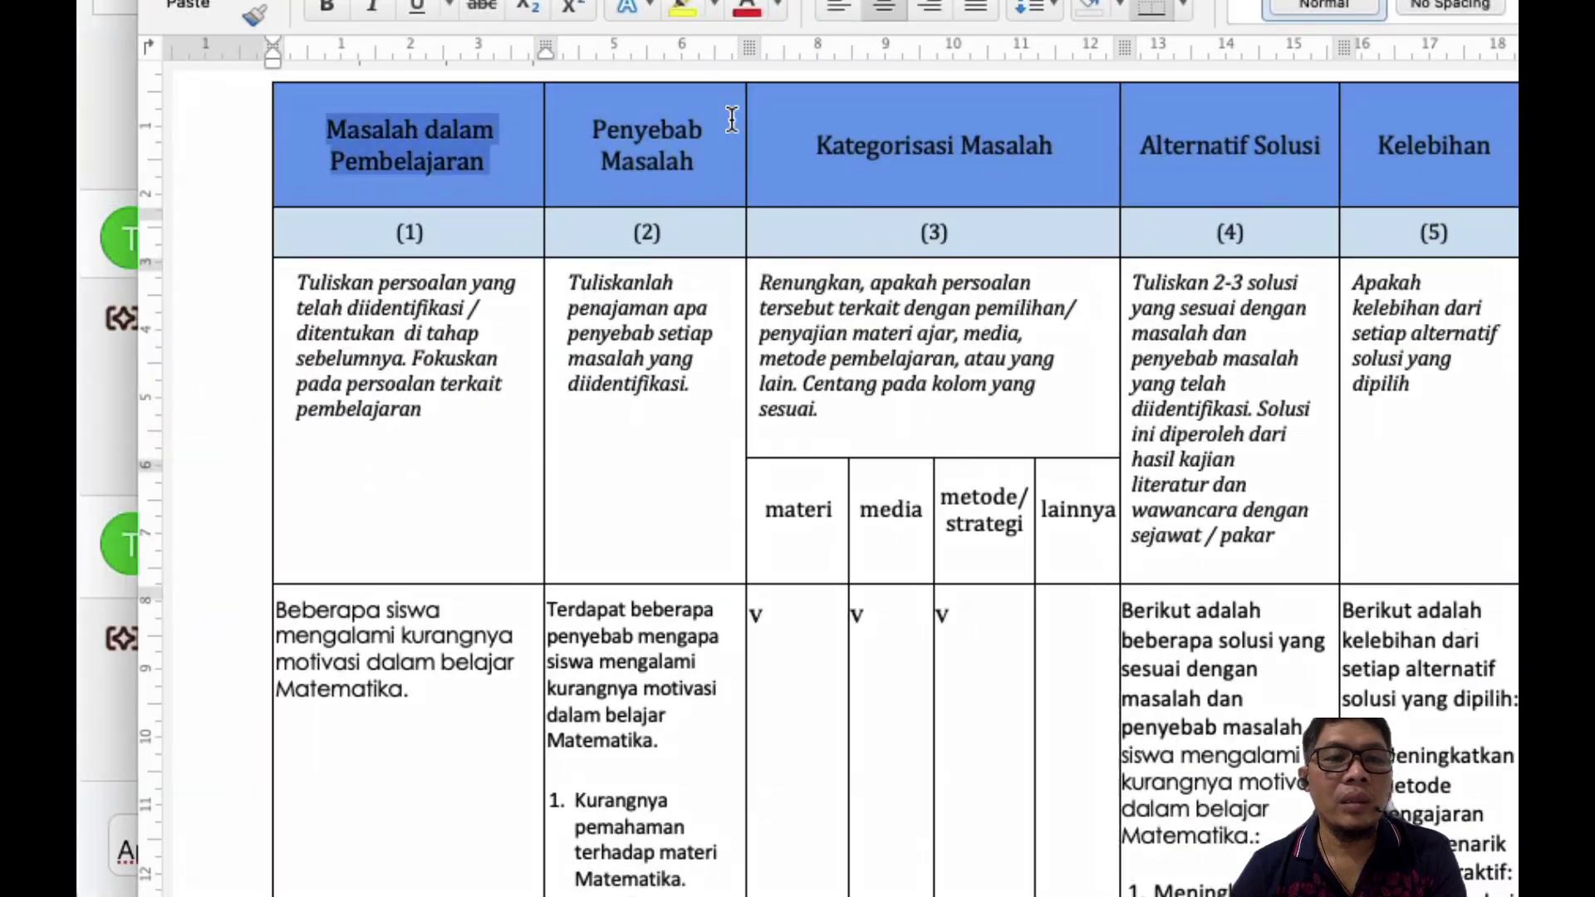
{"action": "double_click", "coordinate": [611, 143]}
{"action": "left_click", "coordinate": [612, 143]}
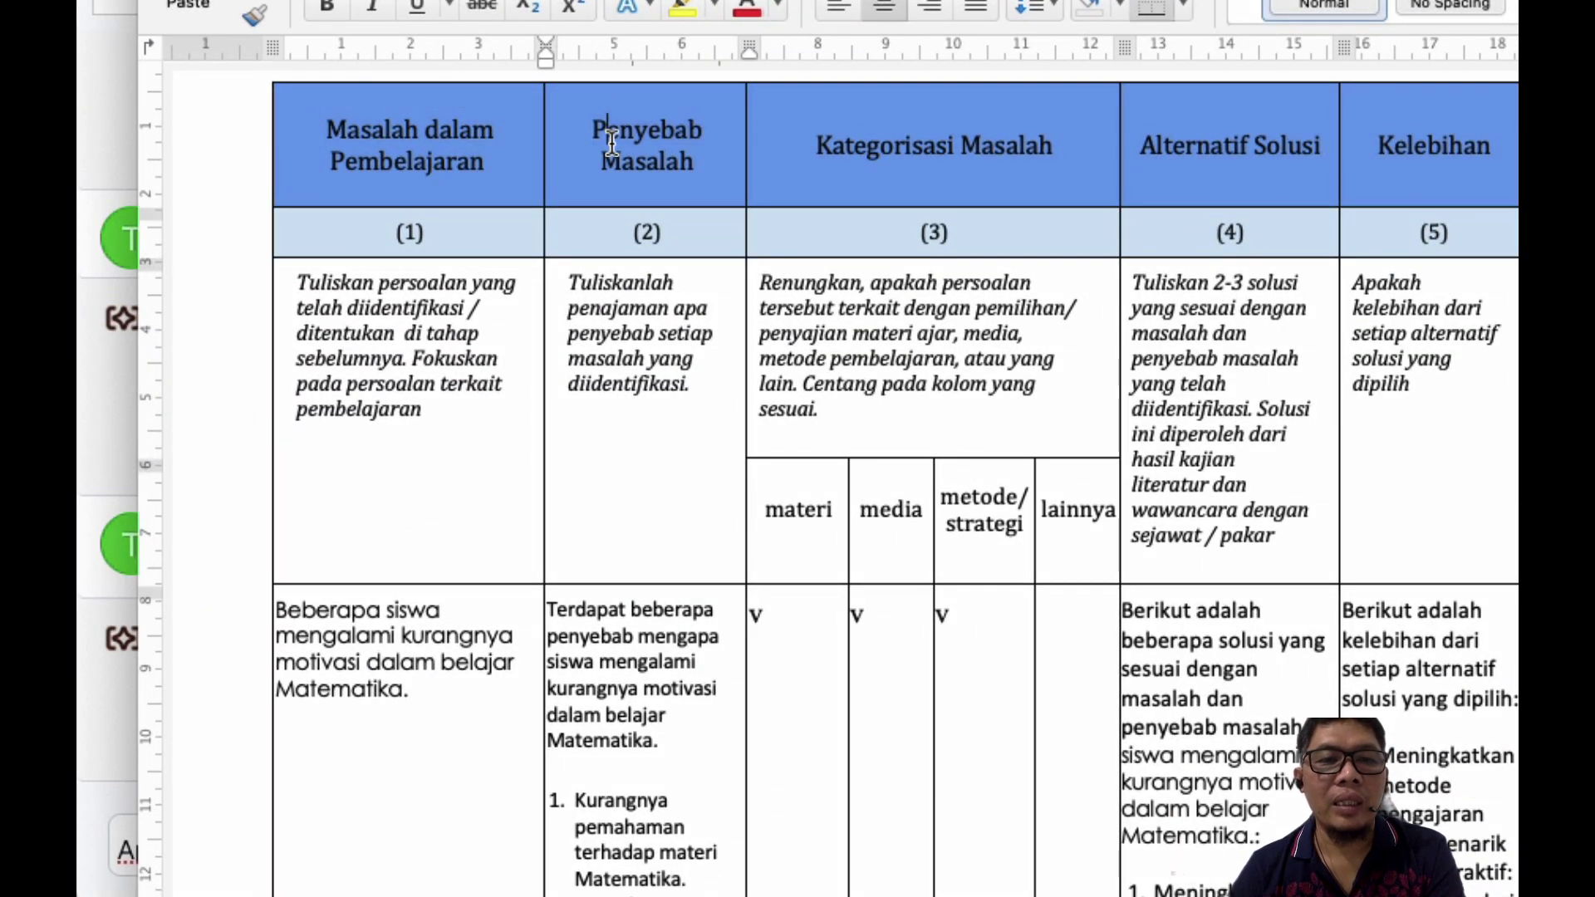
{"action": "left_click_drag", "start_coordinate": [611, 143], "coordinate": [679, 163]}
{"action": "key", "text": "super+c"}
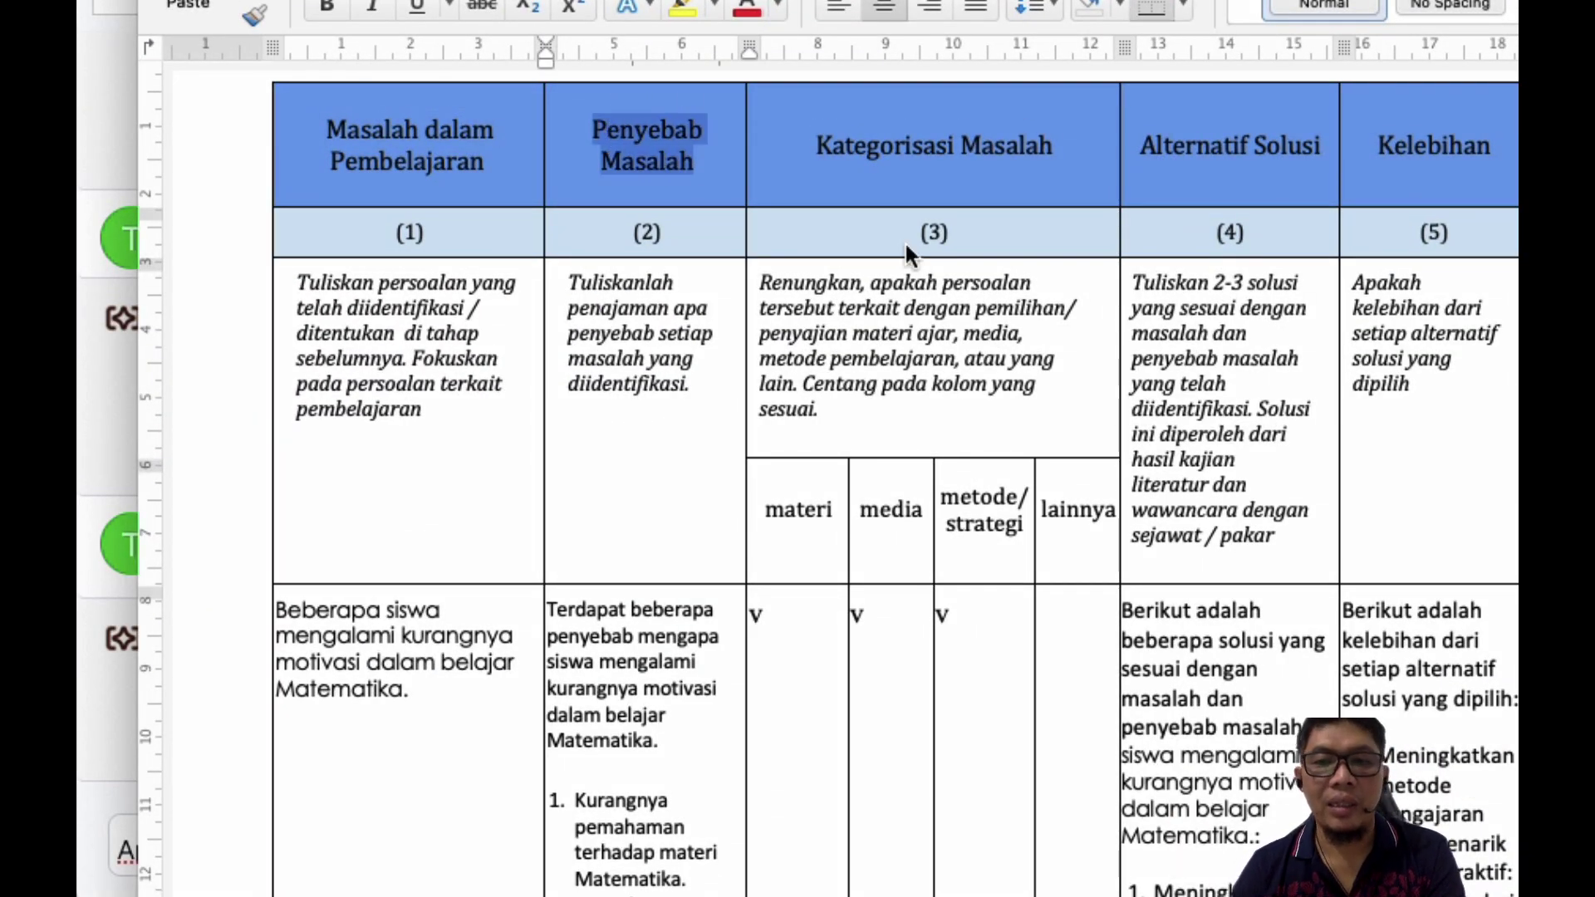
{"action": "key", "text": "ctrl+Up"}
{"action": "left_click", "coordinate": [510, 639]}
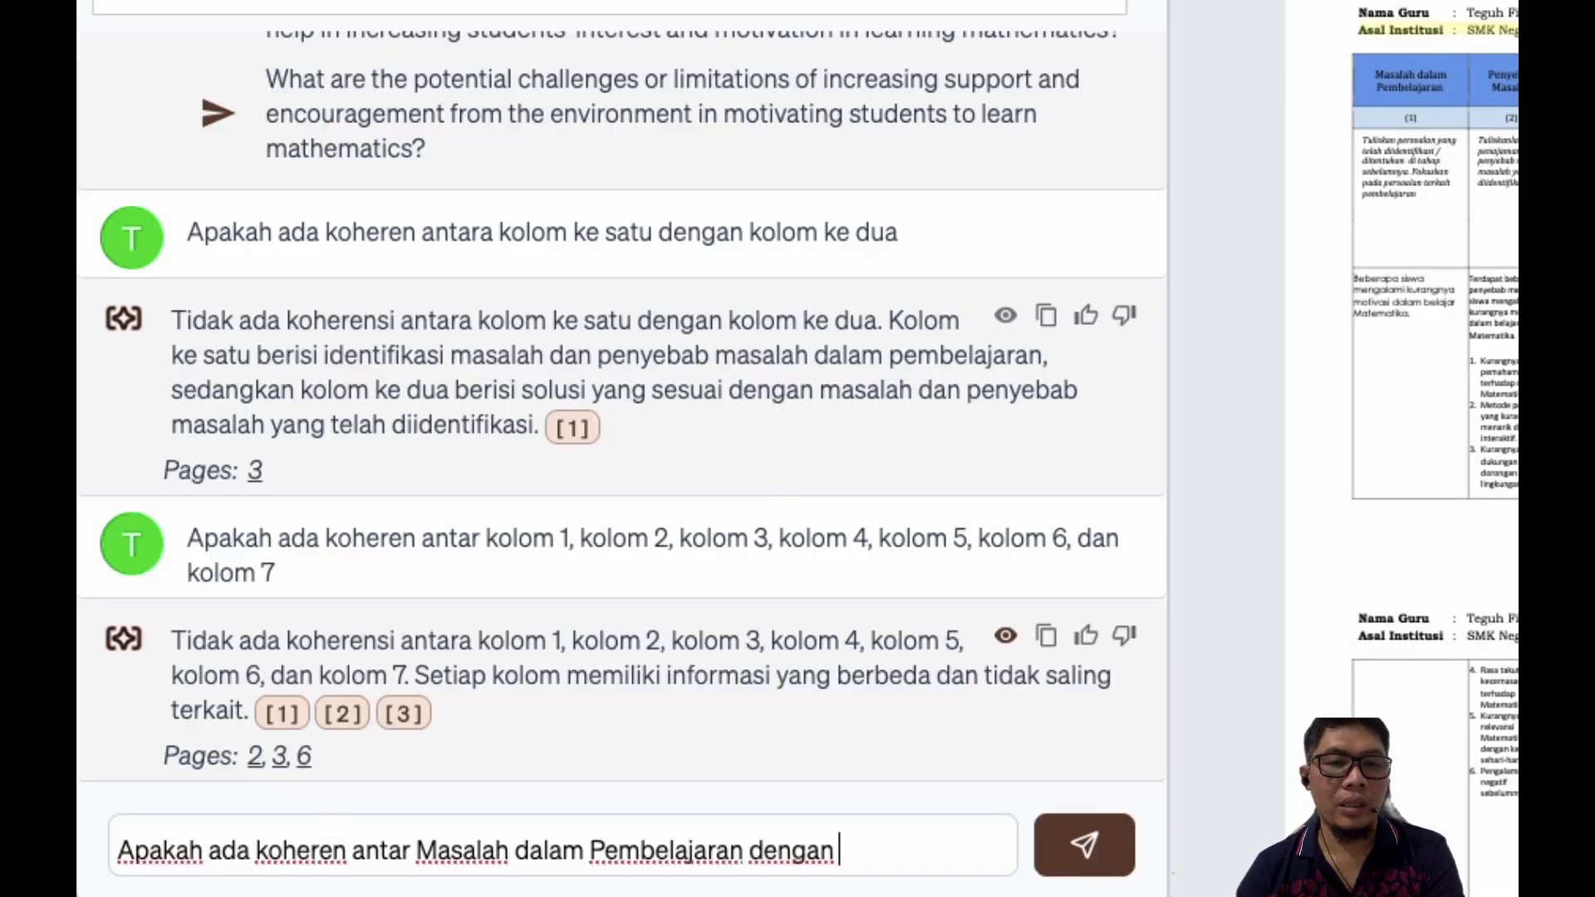
{"action": "key", "text": "super+v"}
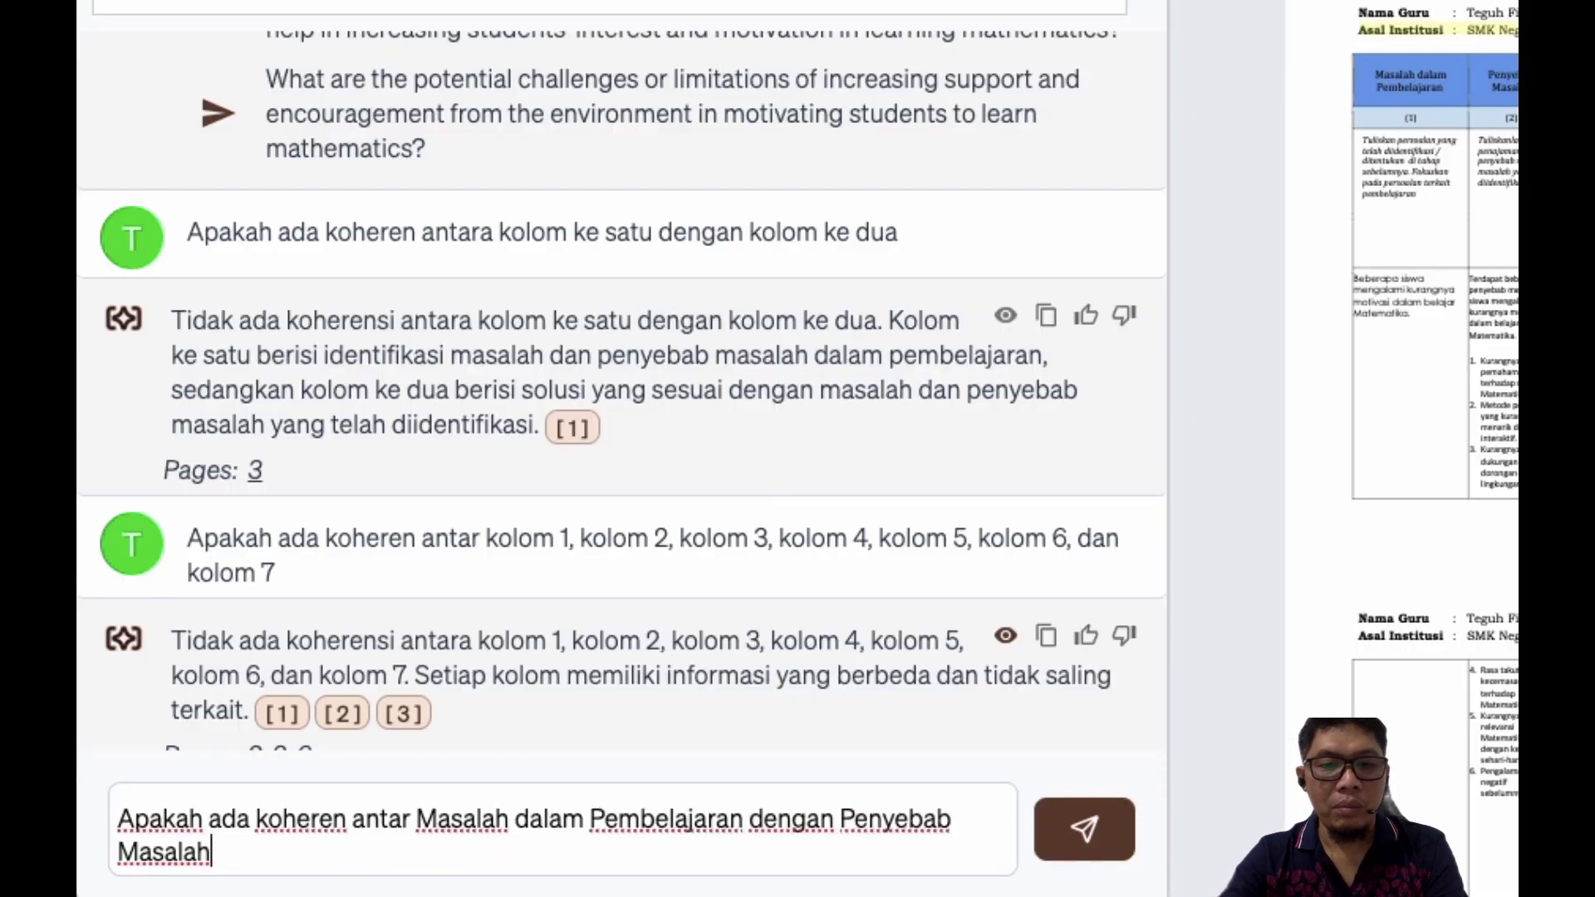
{"action": "type", "text": "nya"}
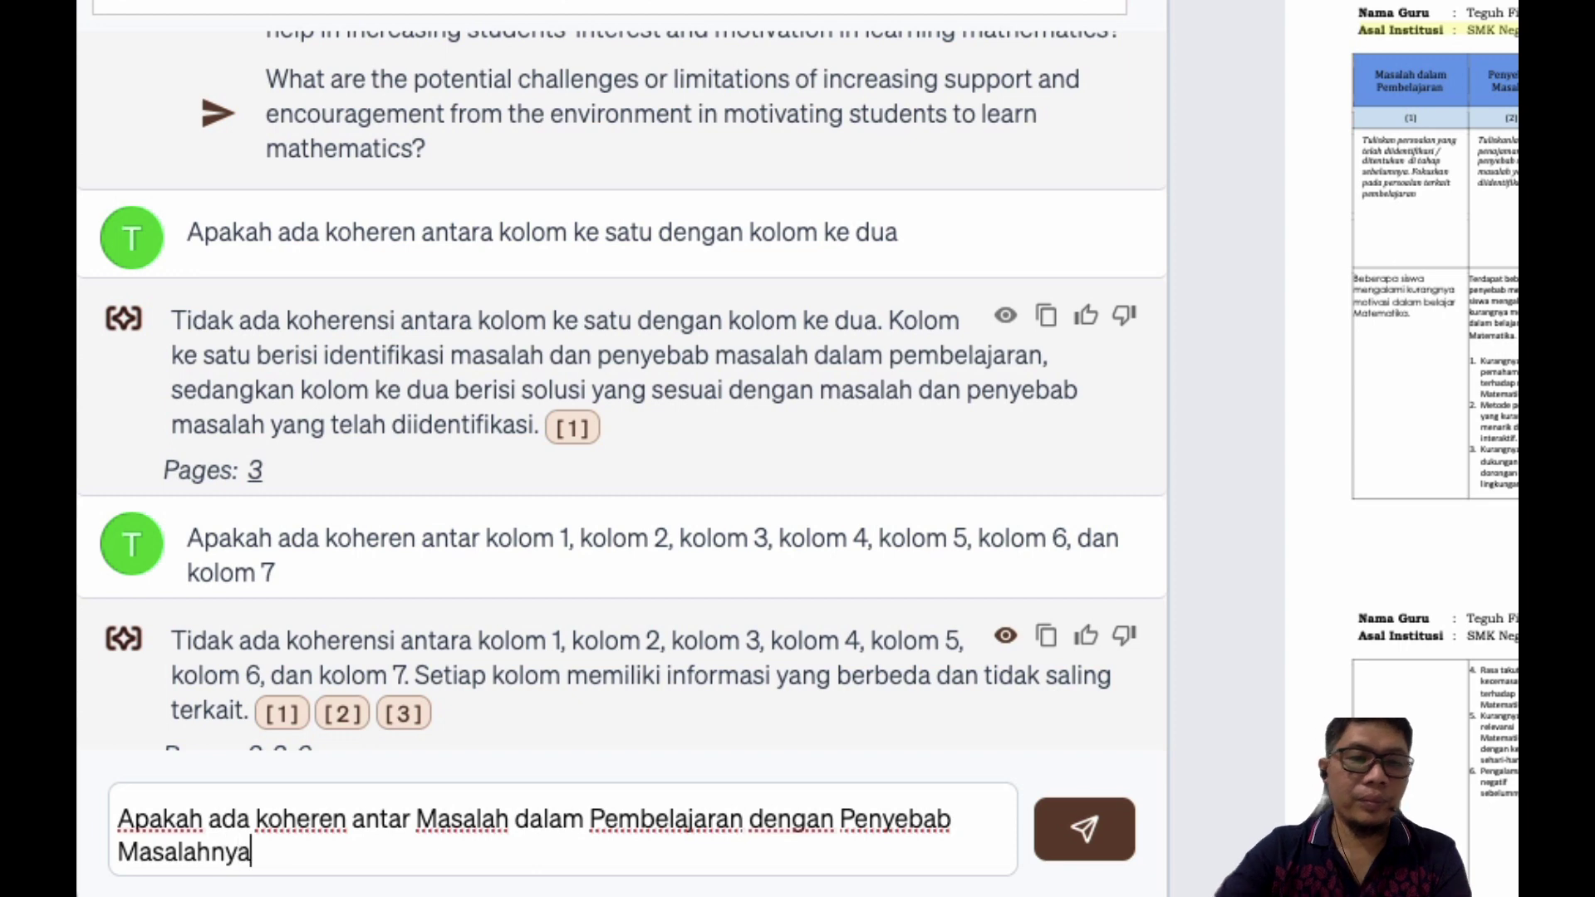
{"action": "key", "text": "Return"}
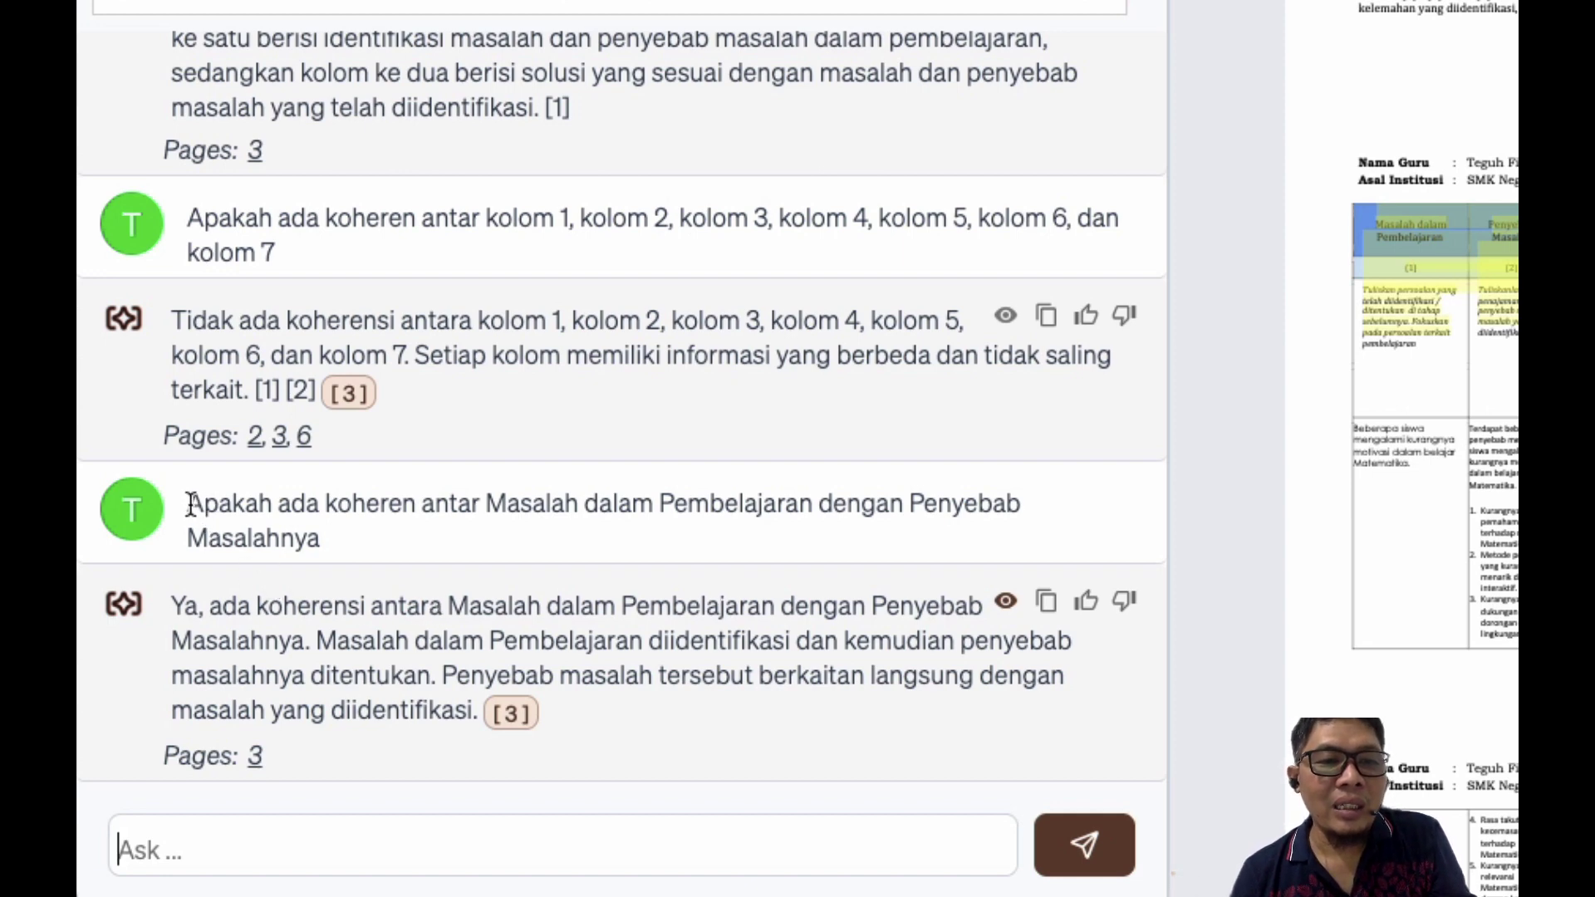
Step: Reuse the previous coherence question as a new draft in the Ask box
{"action": "left_click_drag", "start_coordinate": [190, 504], "coordinate": [341, 542]}
{"action": "key", "text": "ctrl+c"}
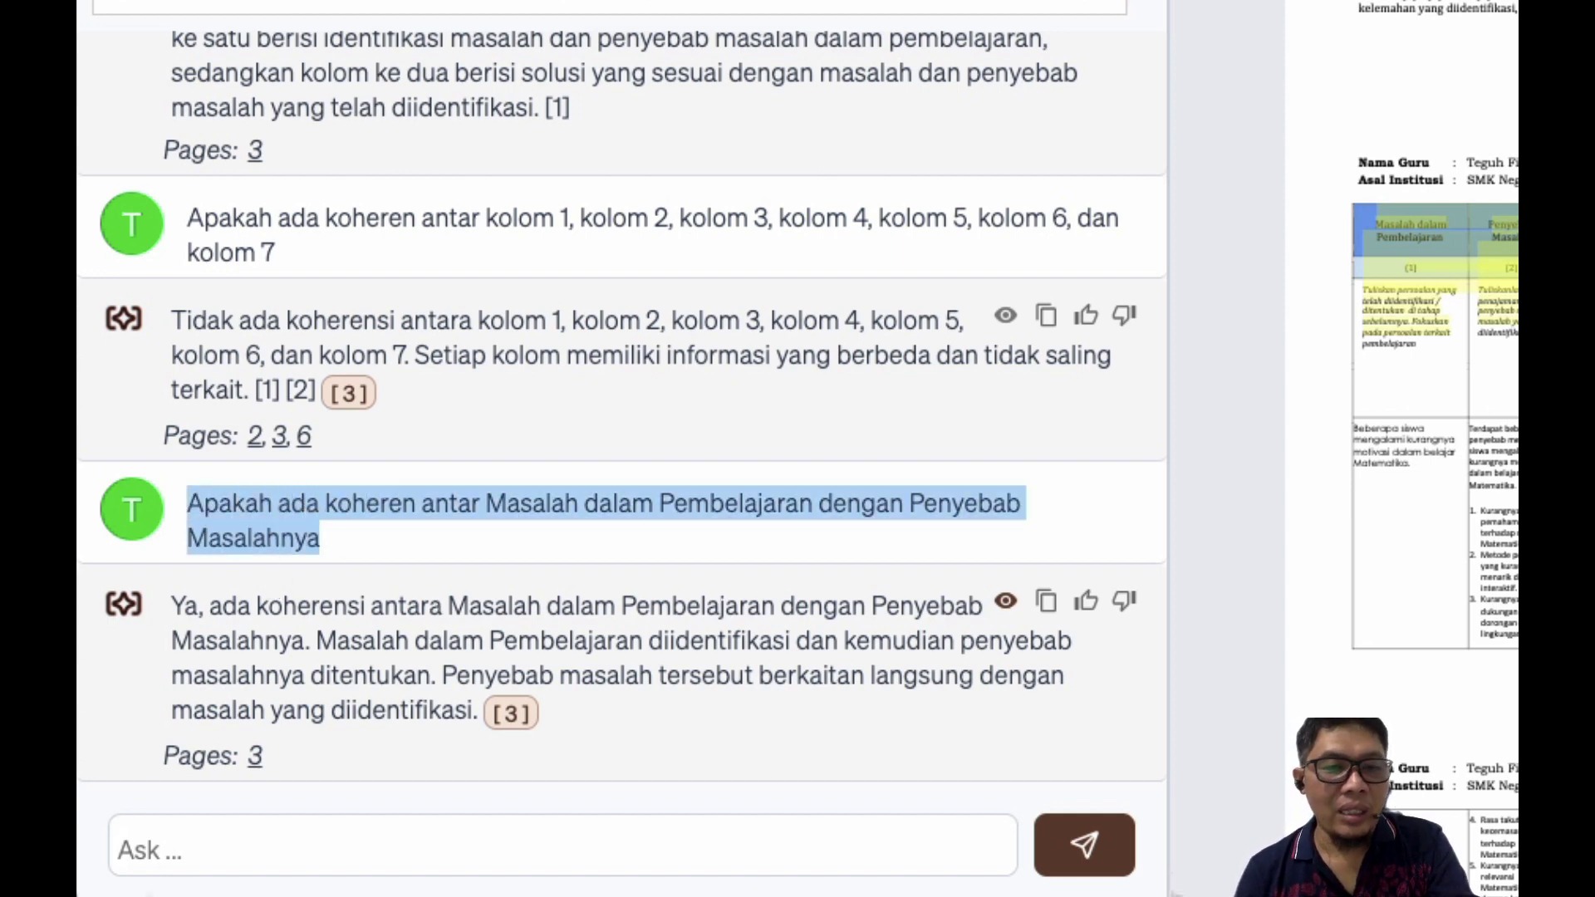
{"action": "left_click", "coordinate": [210, 851]}
{"action": "key", "text": "ctrl+v"}
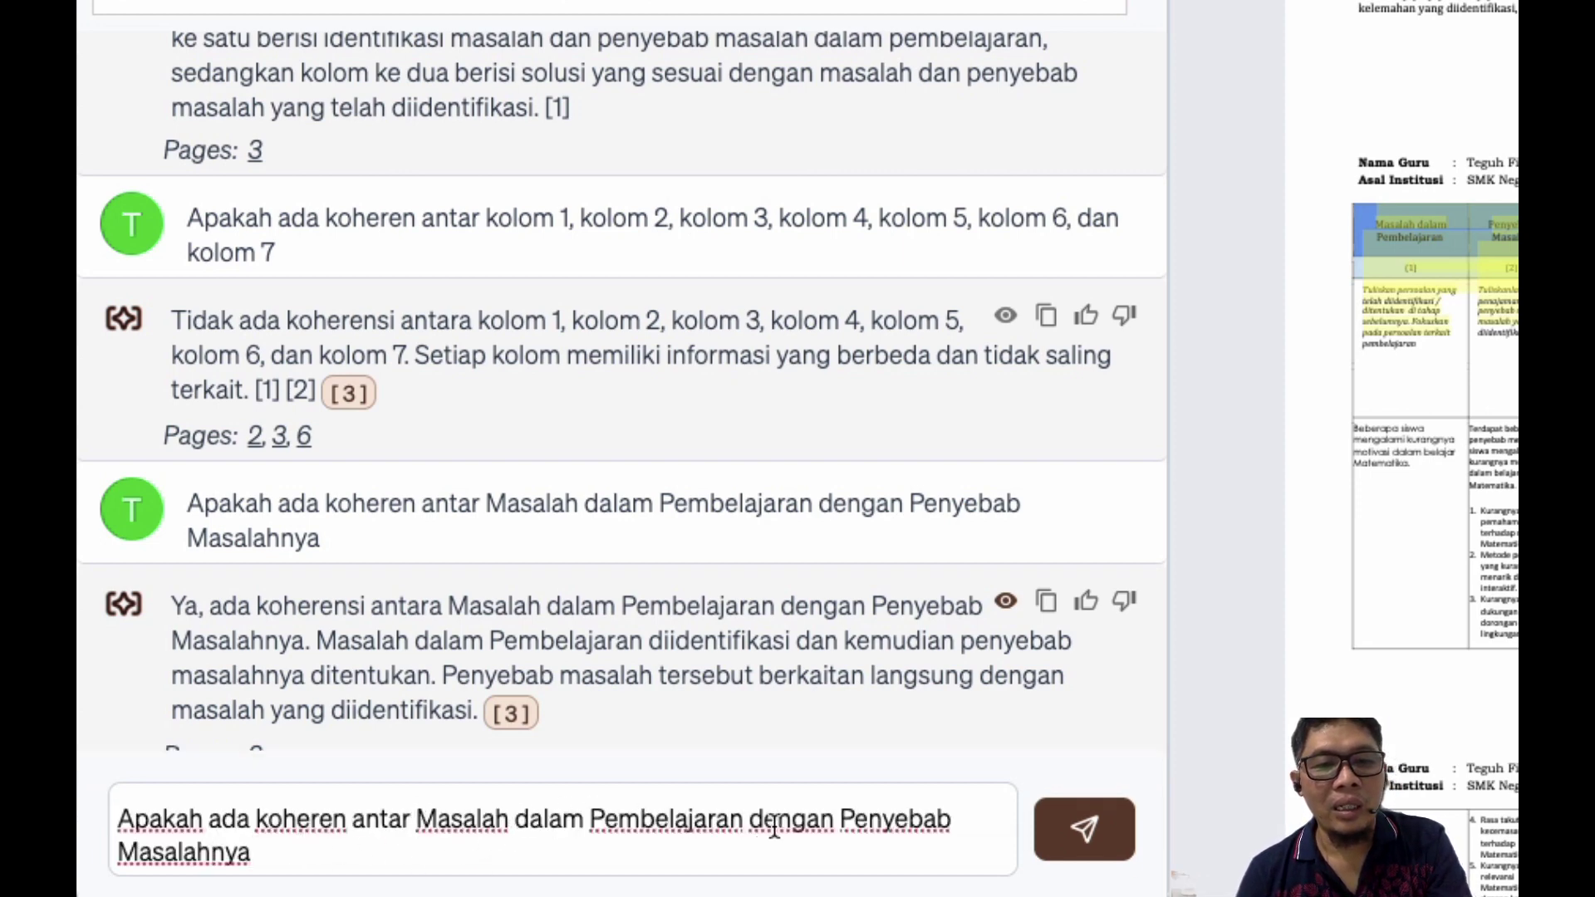
Step: Edit the draft to begin with 'Penyebab Masalah dengan', removing the first column name
{"action": "left_click_drag", "start_coordinate": [837, 819], "coordinate": [416, 819]}
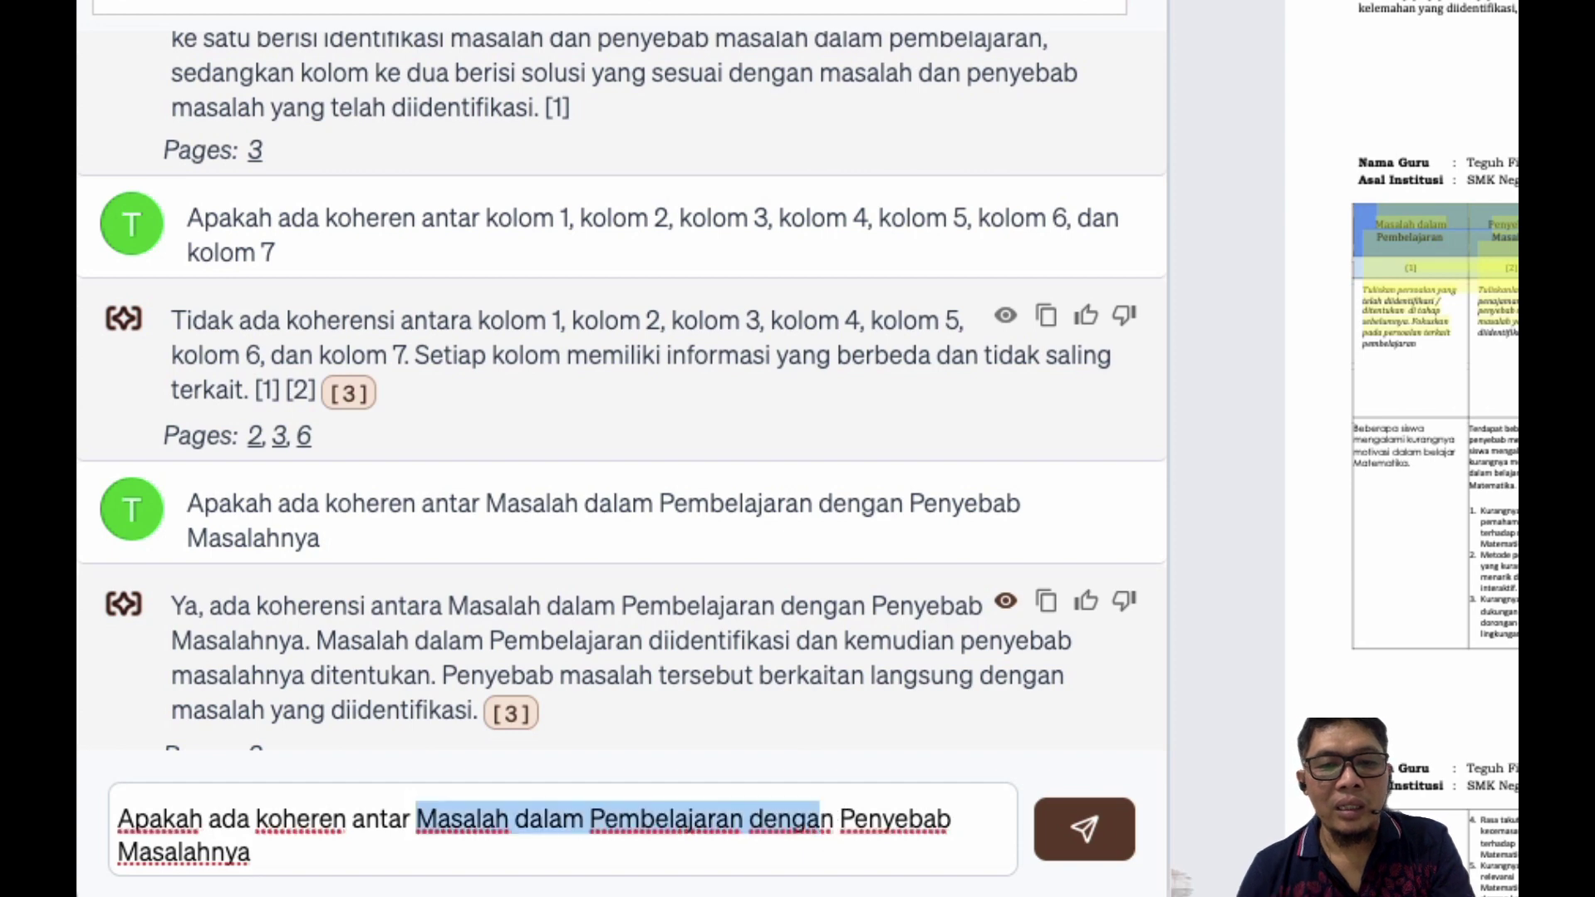
{"action": "key", "text": "BackSpace"}
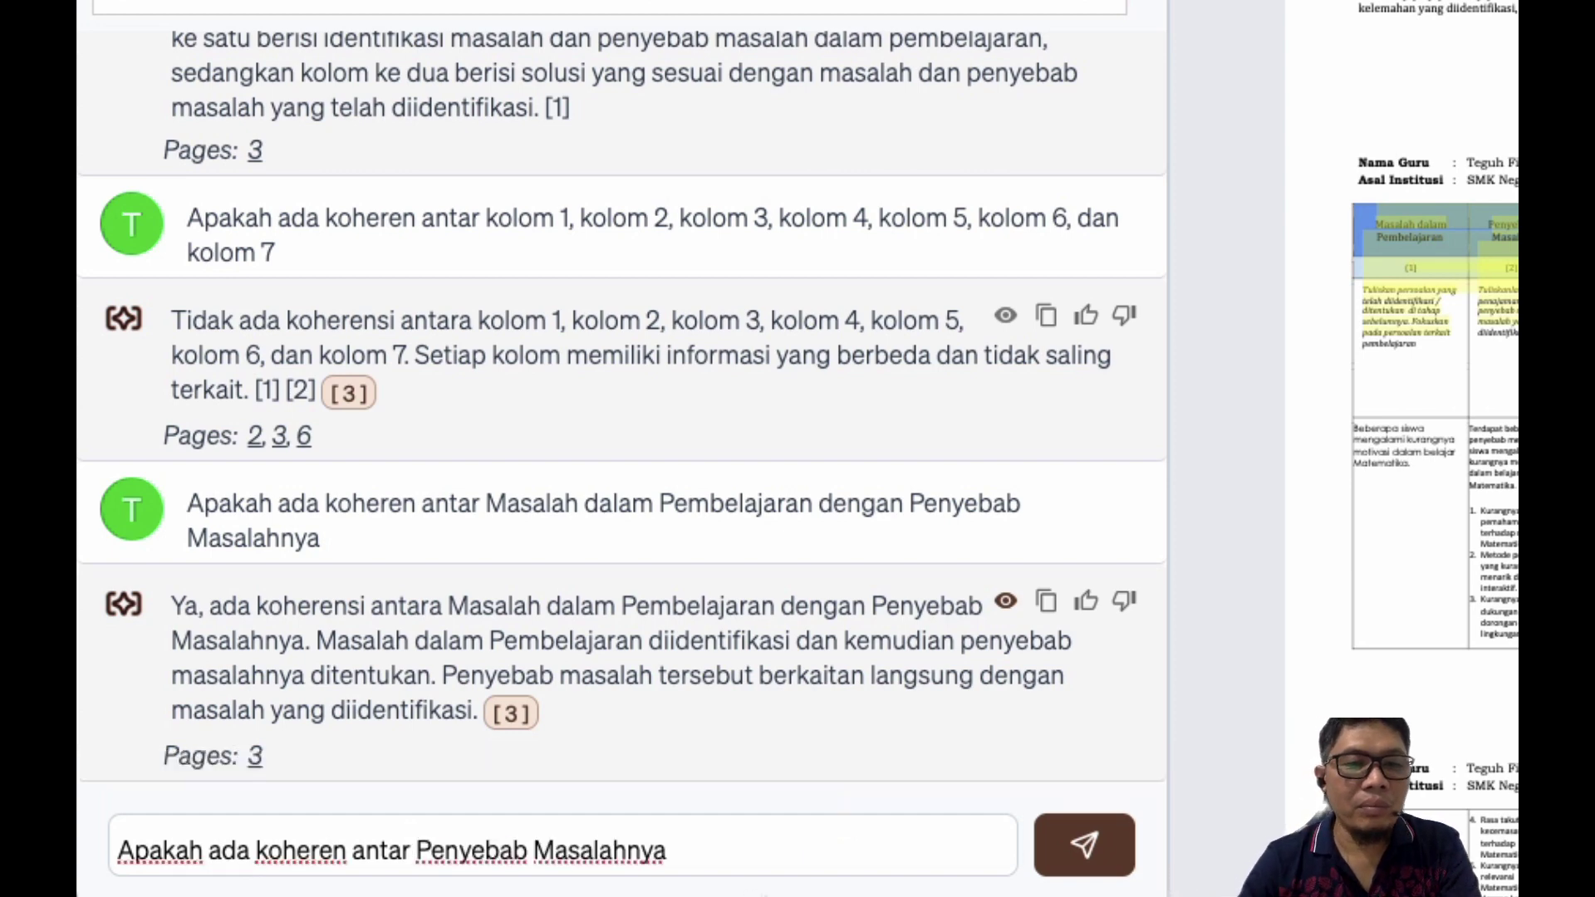
{"action": "left_click", "coordinate": [690, 858]}
{"action": "key", "text": "BackSpace"}
{"action": "key", "text": "BackSpace"}
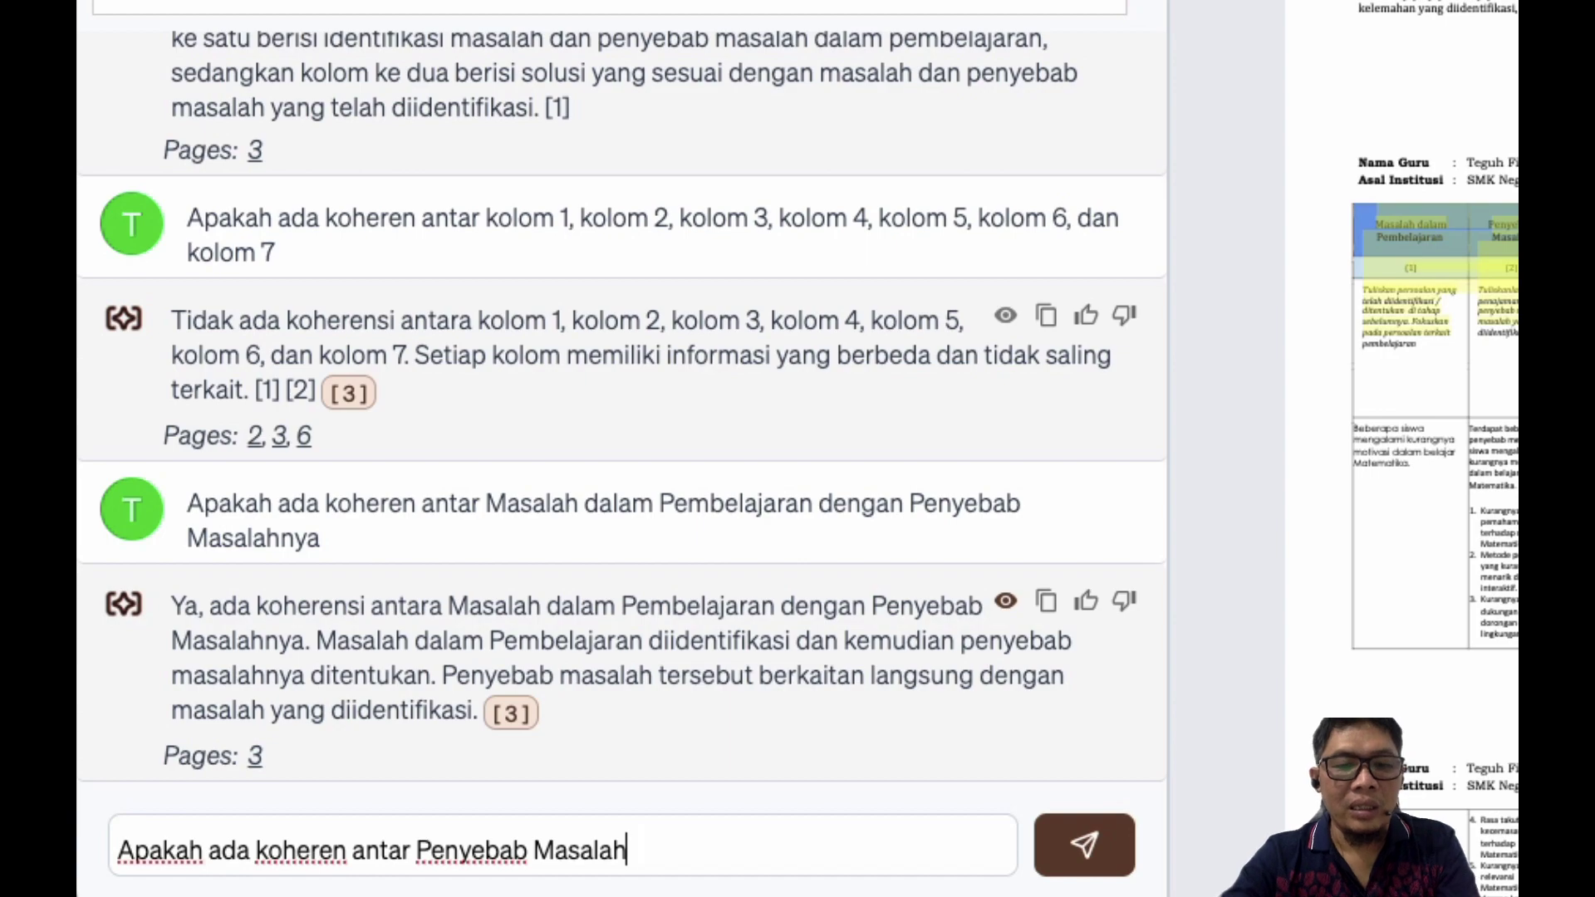
{"action": "type", "text": "dengan"}
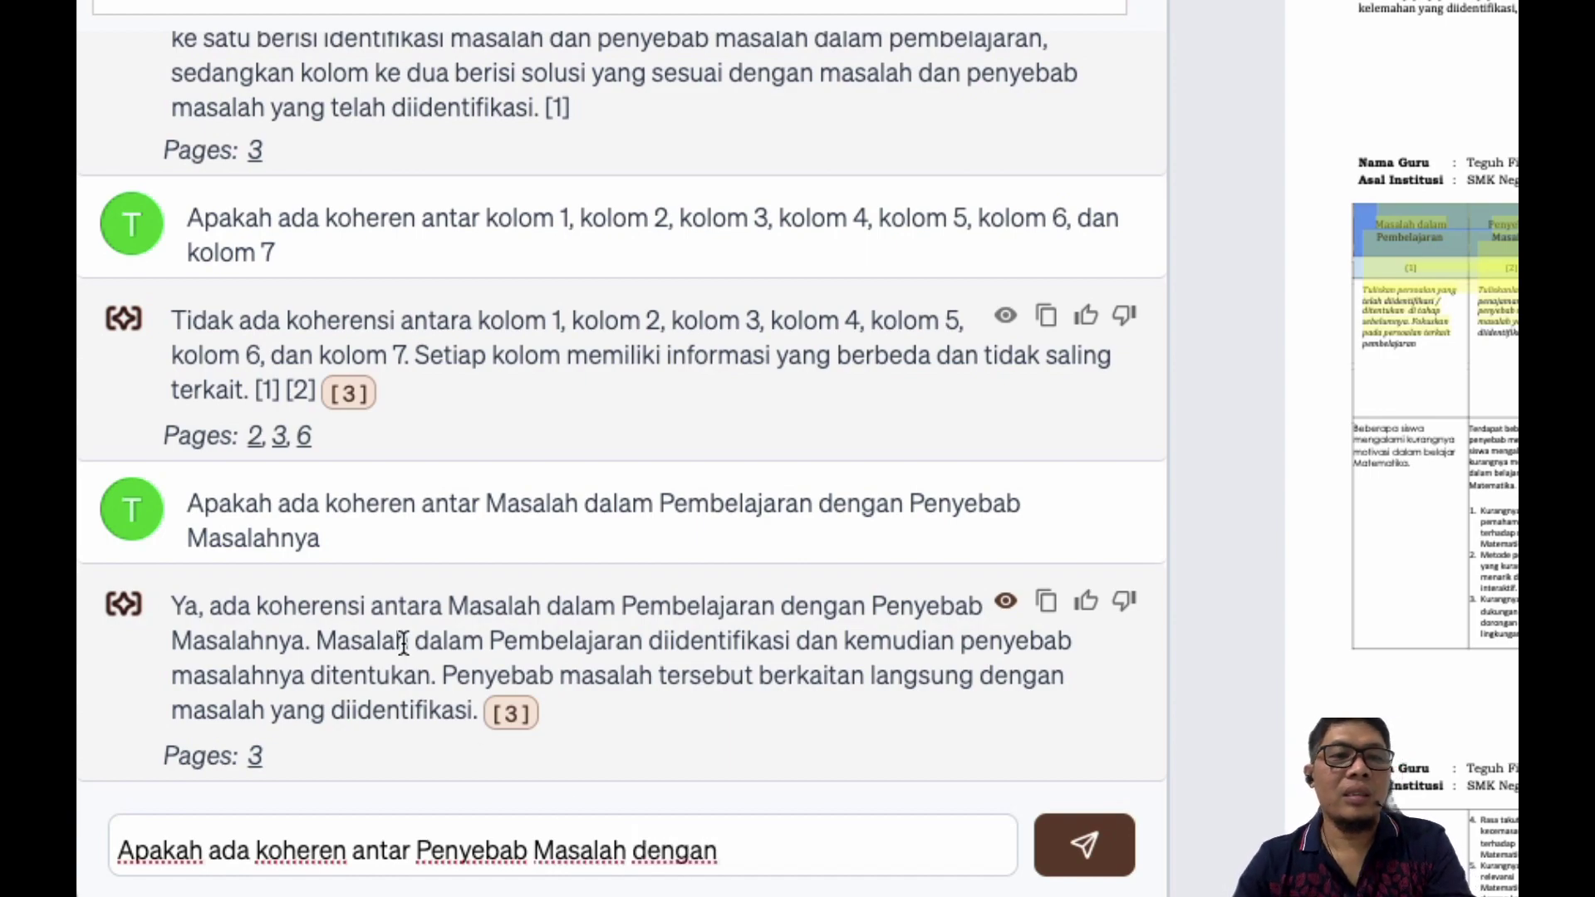
Step: Select the Alternatif Solusi, Kelebihan, Kekurangan and Mitigasi headings in Word and paste them into the draft
{"action": "key", "text": "ctrl+Up"}
{"action": "left_click", "coordinate": [765, 525]}
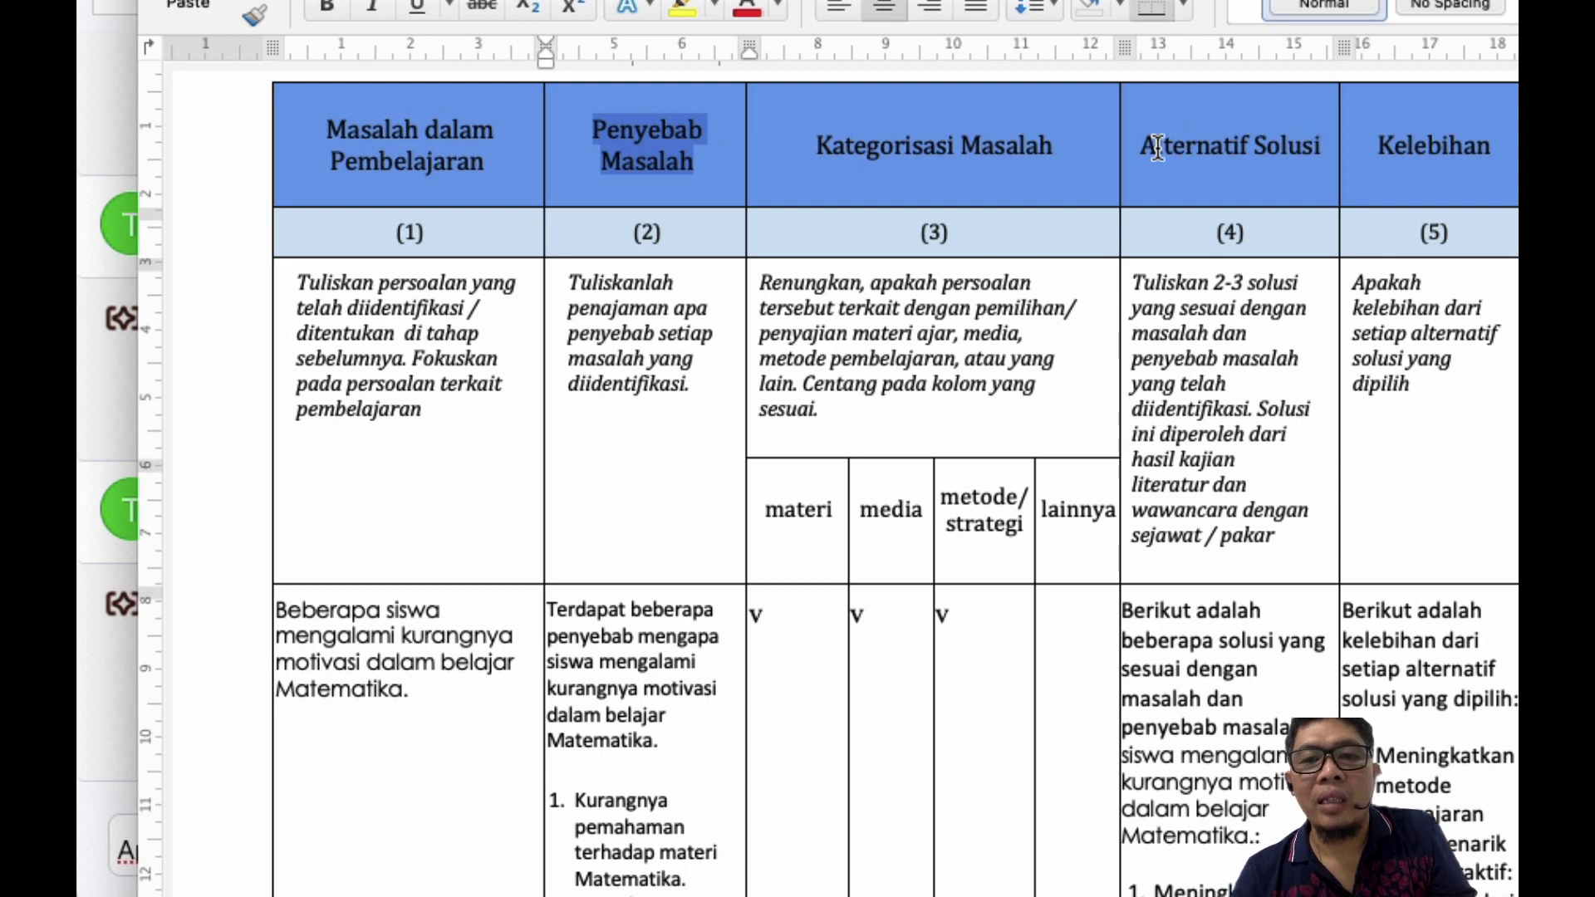
{"action": "left_click_drag", "start_coordinate": [1144, 149], "coordinate": [1246, 152]}
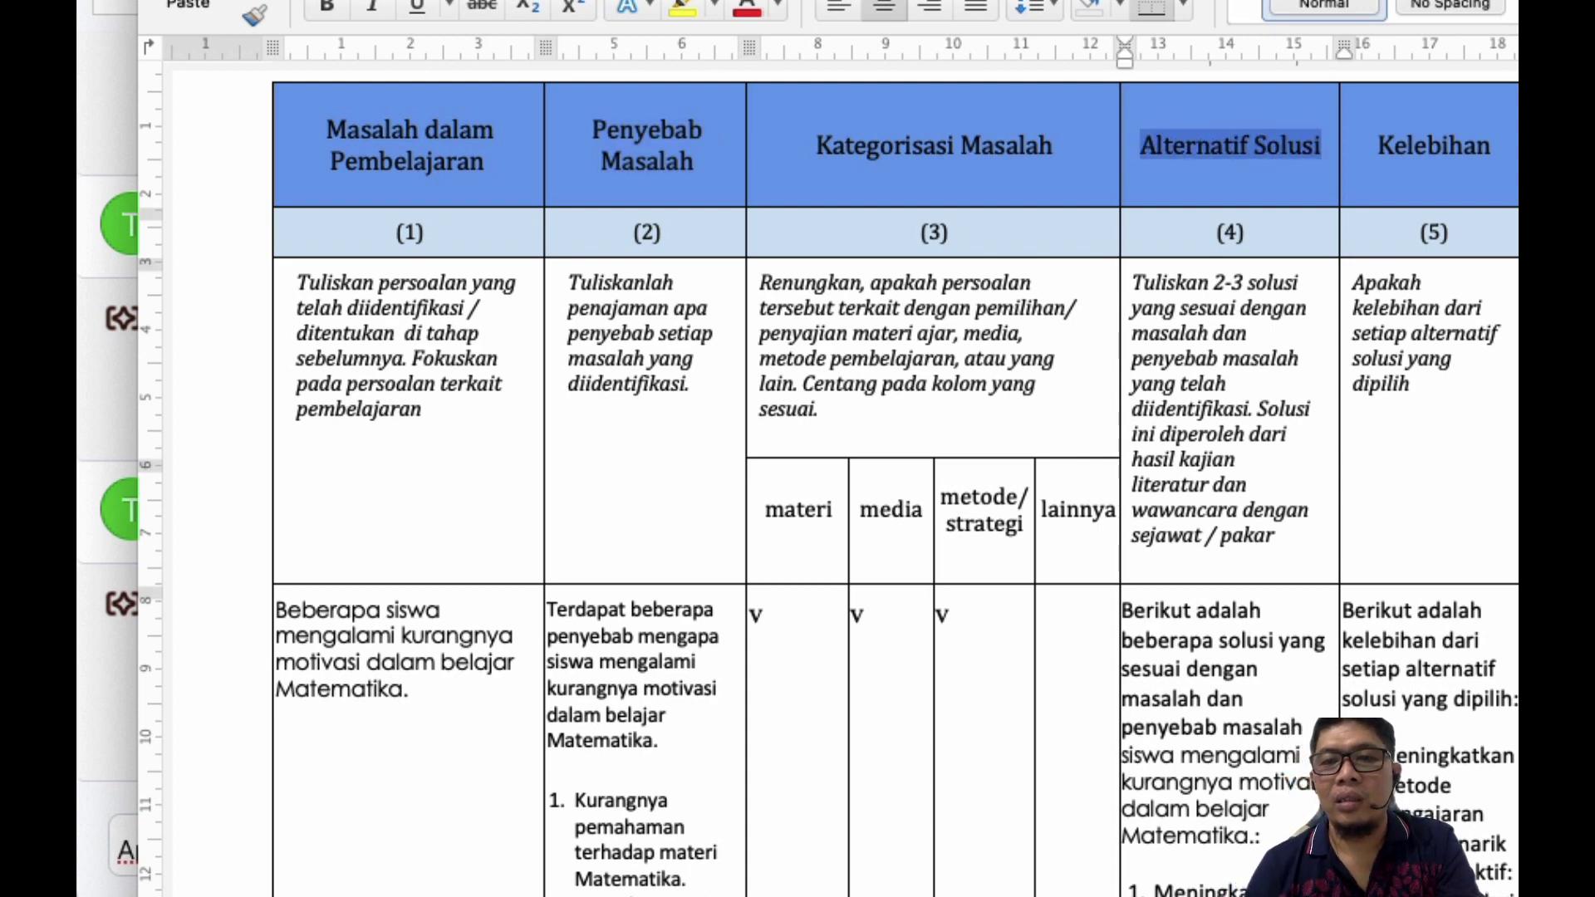
{"action": "key", "text": "shift+Right"}
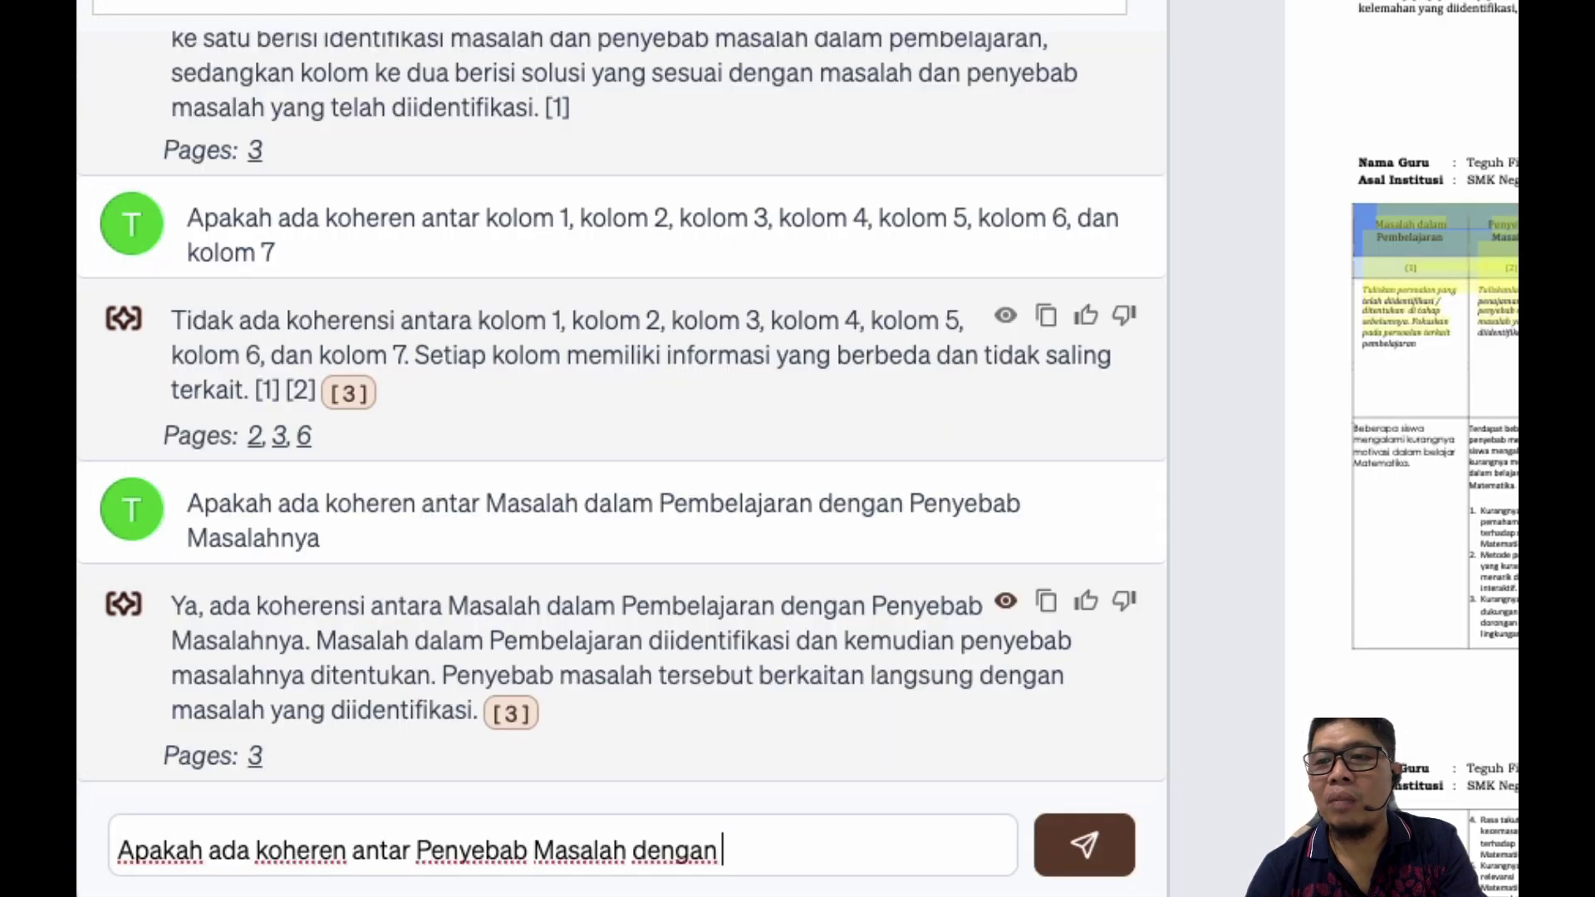
{"action": "type", "text": "Alternatif Solusi\tKelebihan\tKekurangan\tMitigasi"}
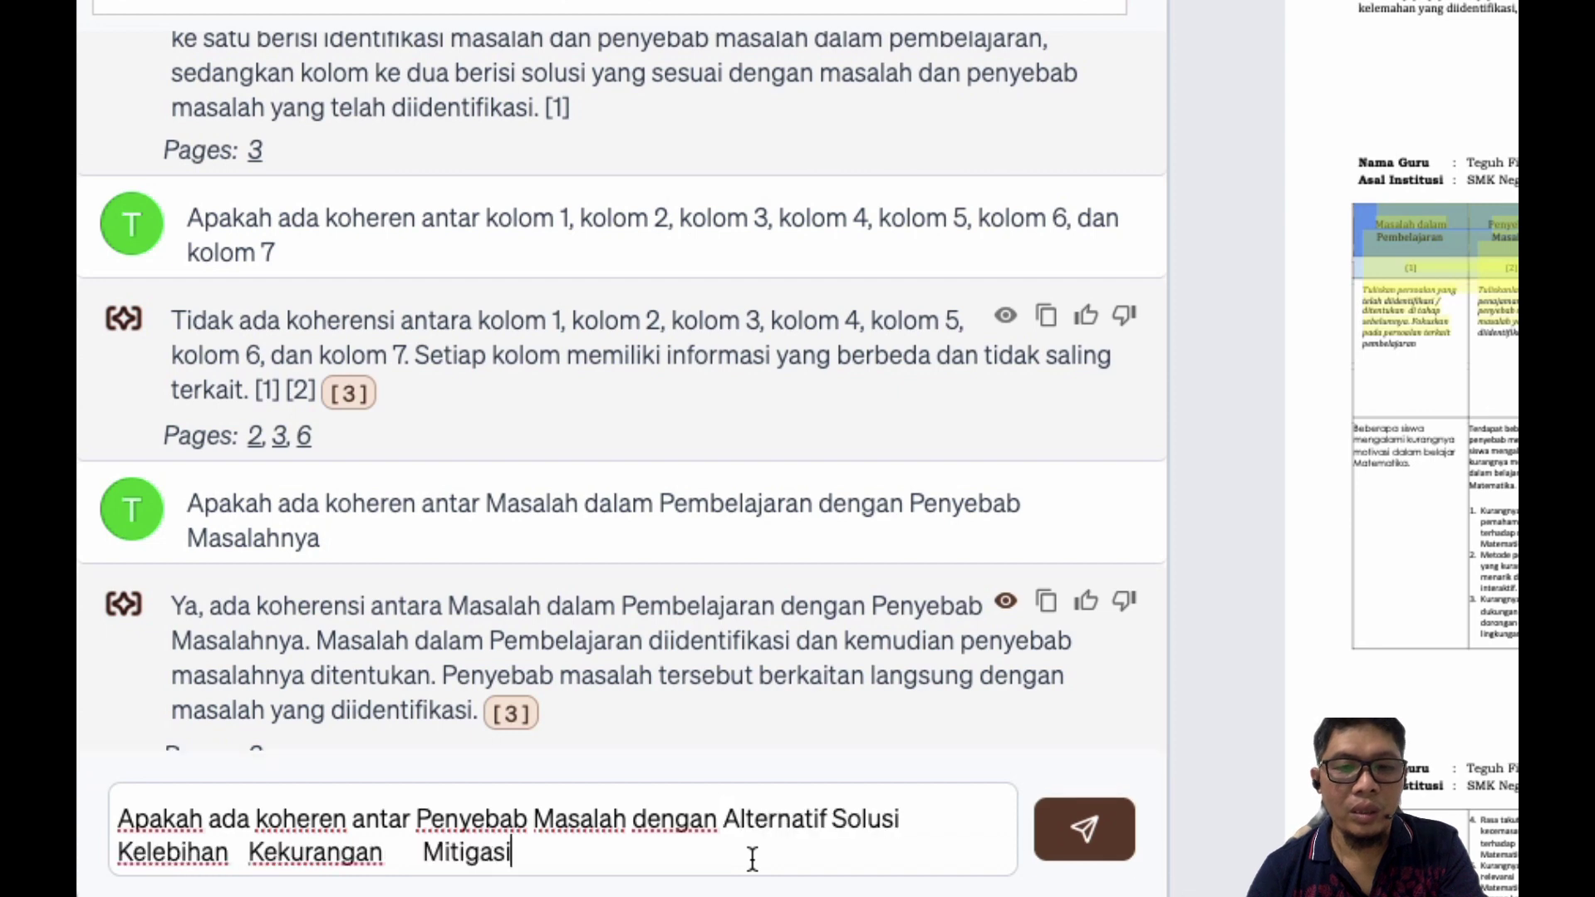
Step: Separate the pasted column names with commas and 'dan', then send the question
{"action": "left_click", "coordinate": [913, 823]}
{"action": "key", "text": "shift+Return"}
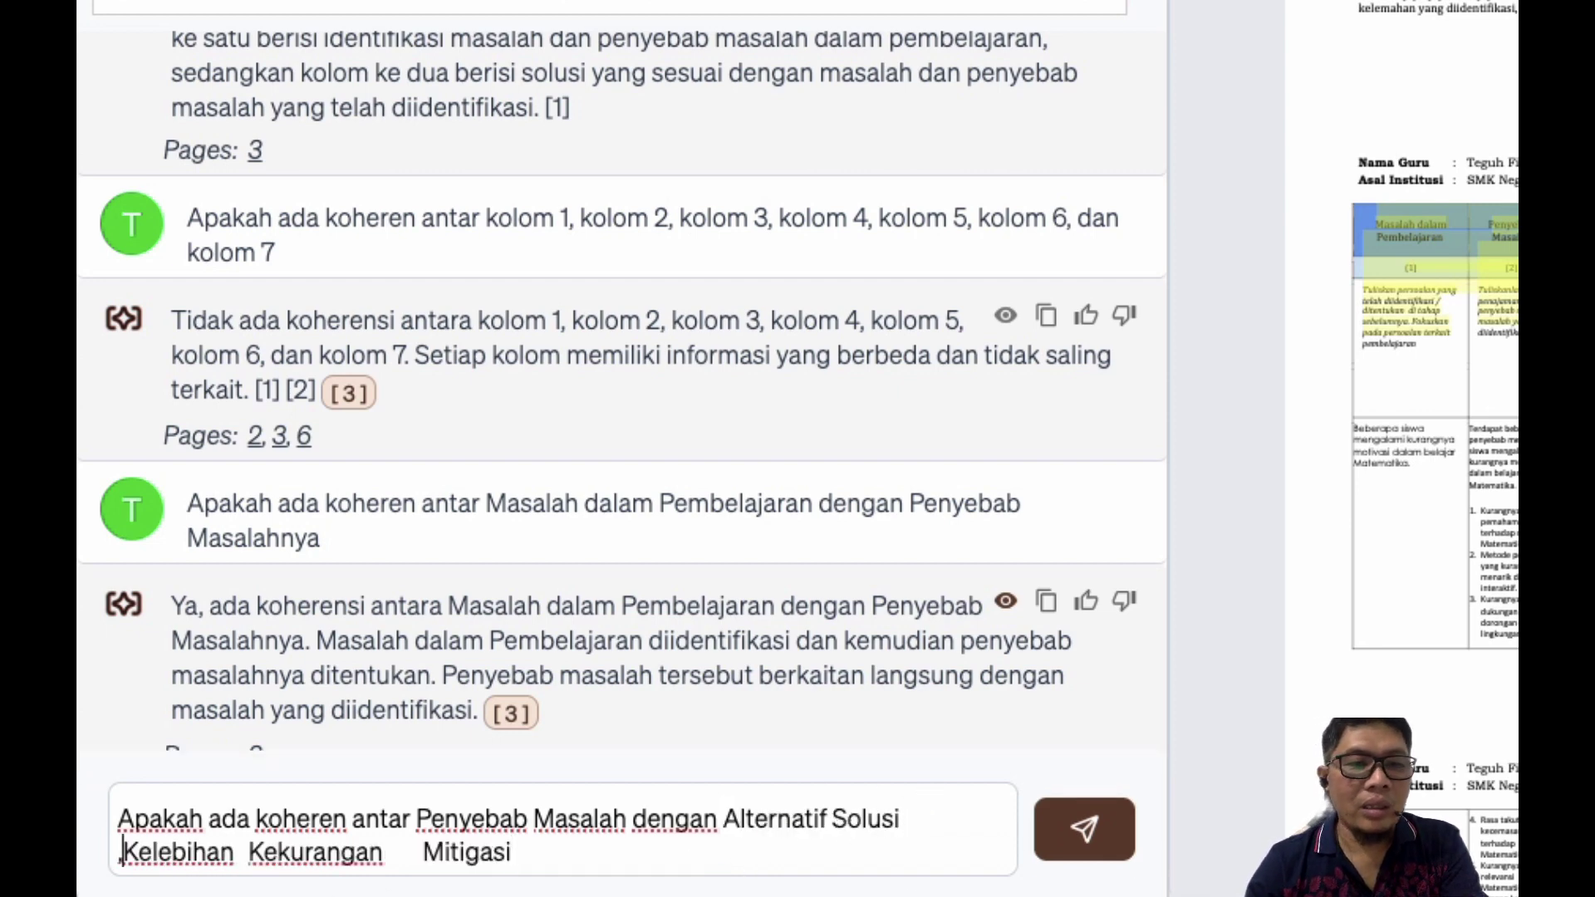
{"action": "key", "text": "shift+Return"}
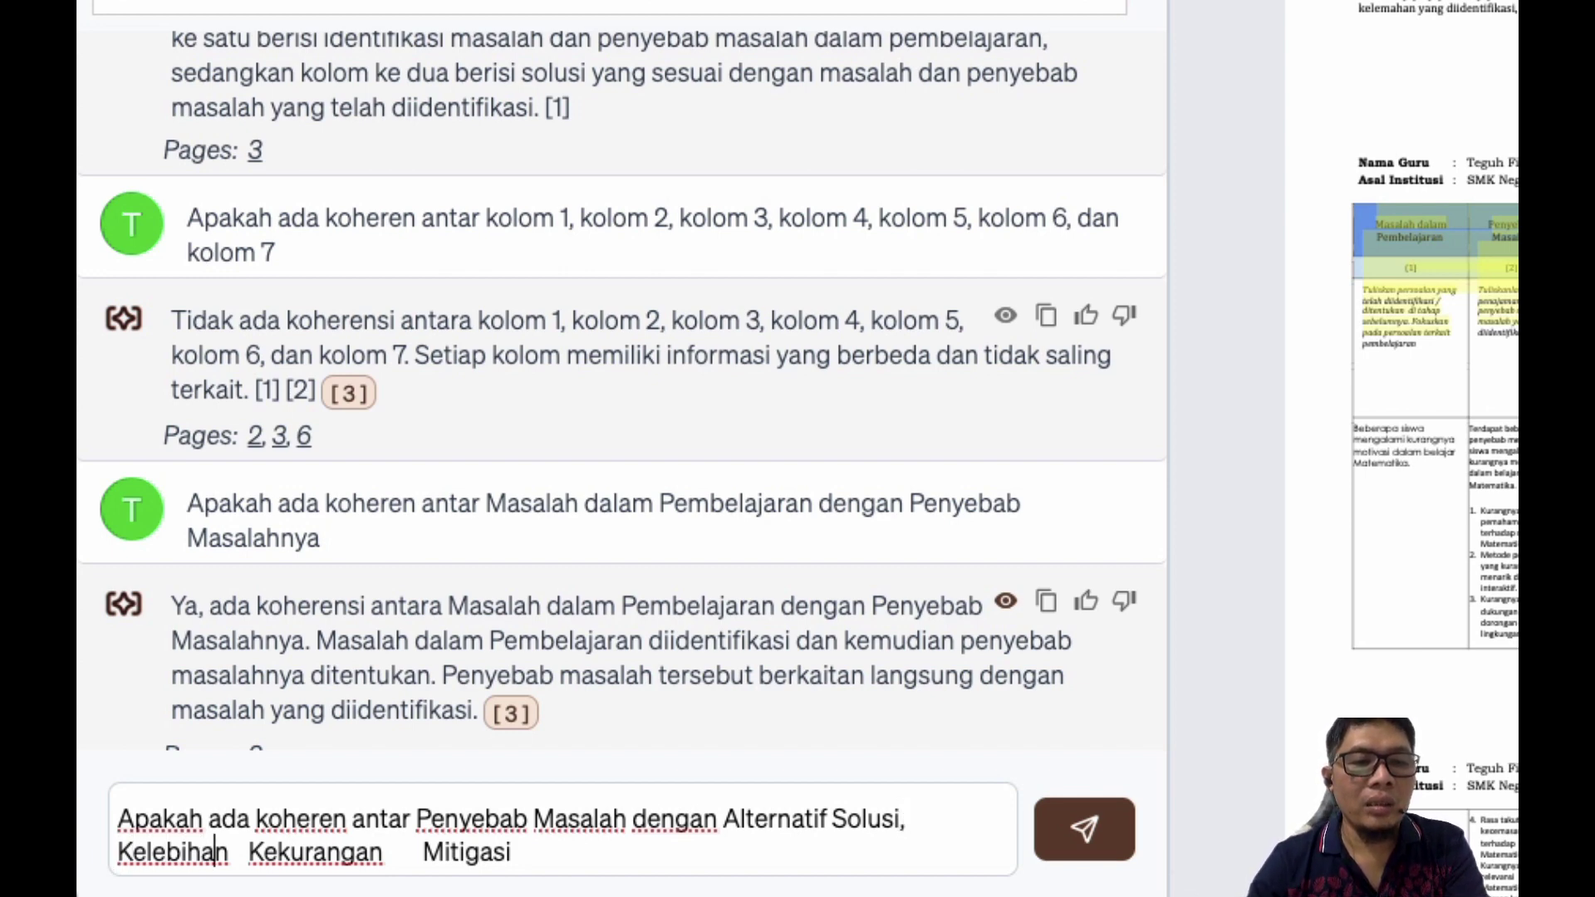
{"action": "key", "text": "BackSpace"}
{"action": "type", "text": ","}
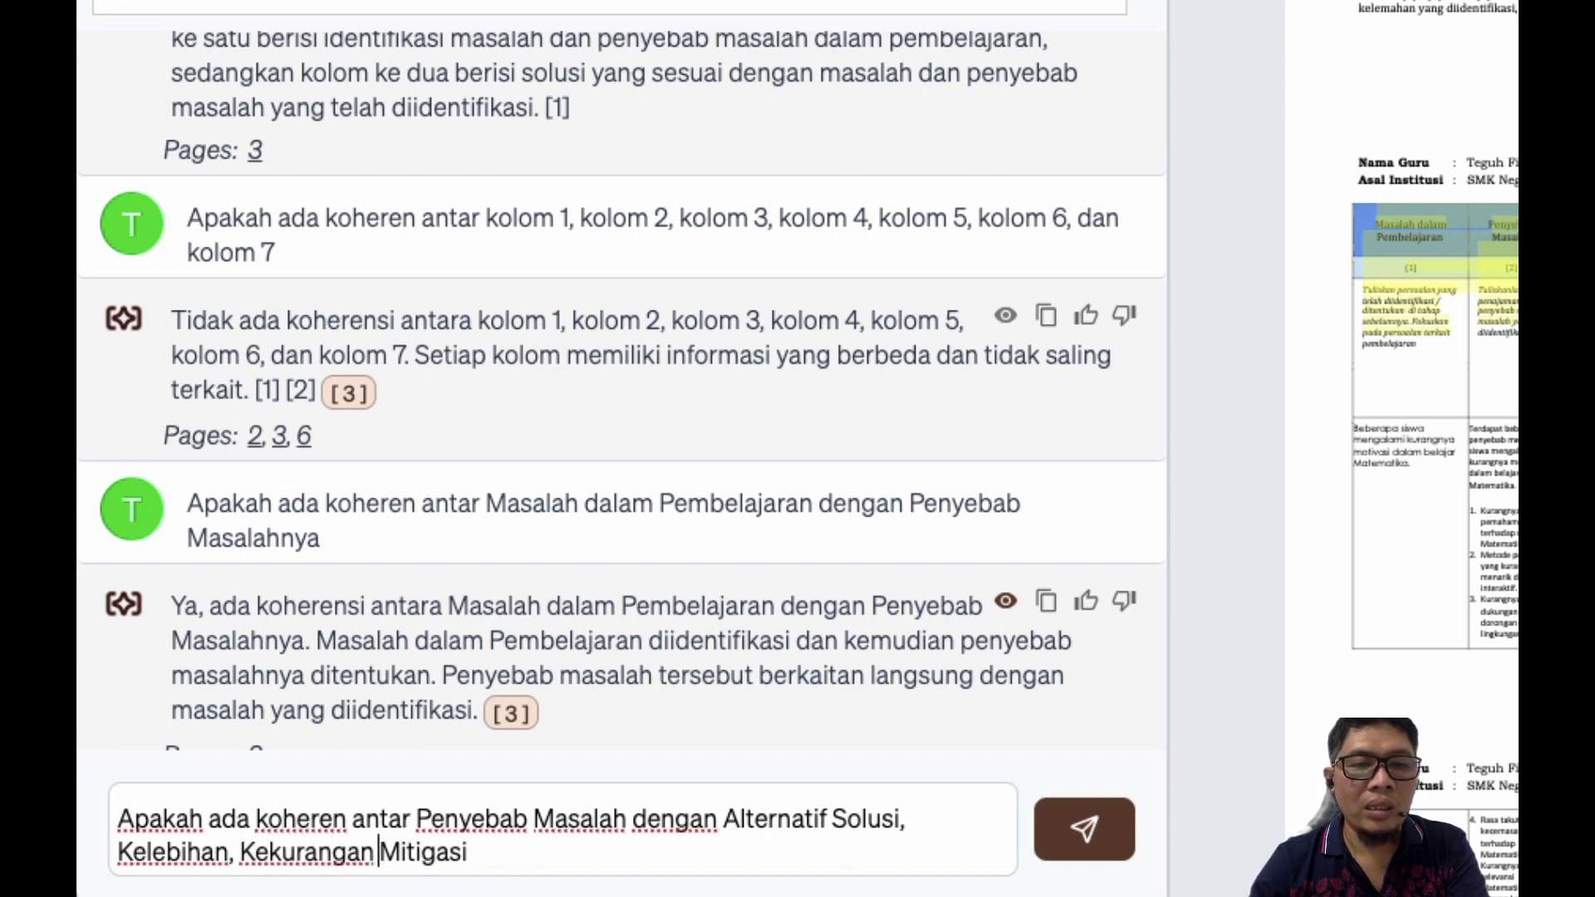
{"action": "left_click", "coordinate": [374, 852]}
{"action": "type", "text": ", dan"}
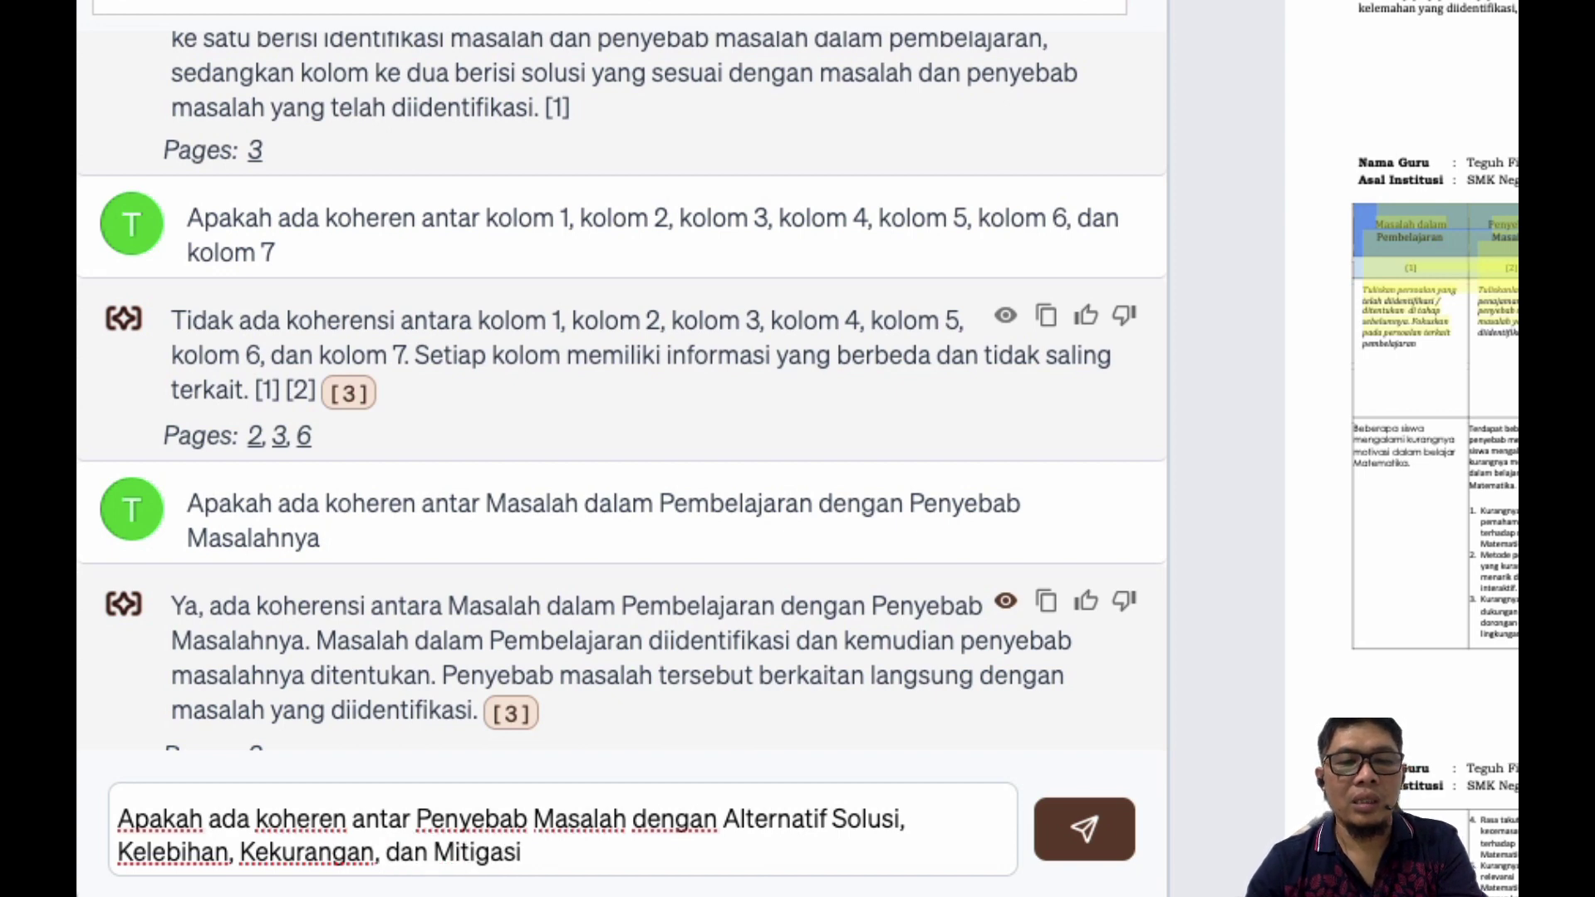
{"action": "key", "text": "Return"}
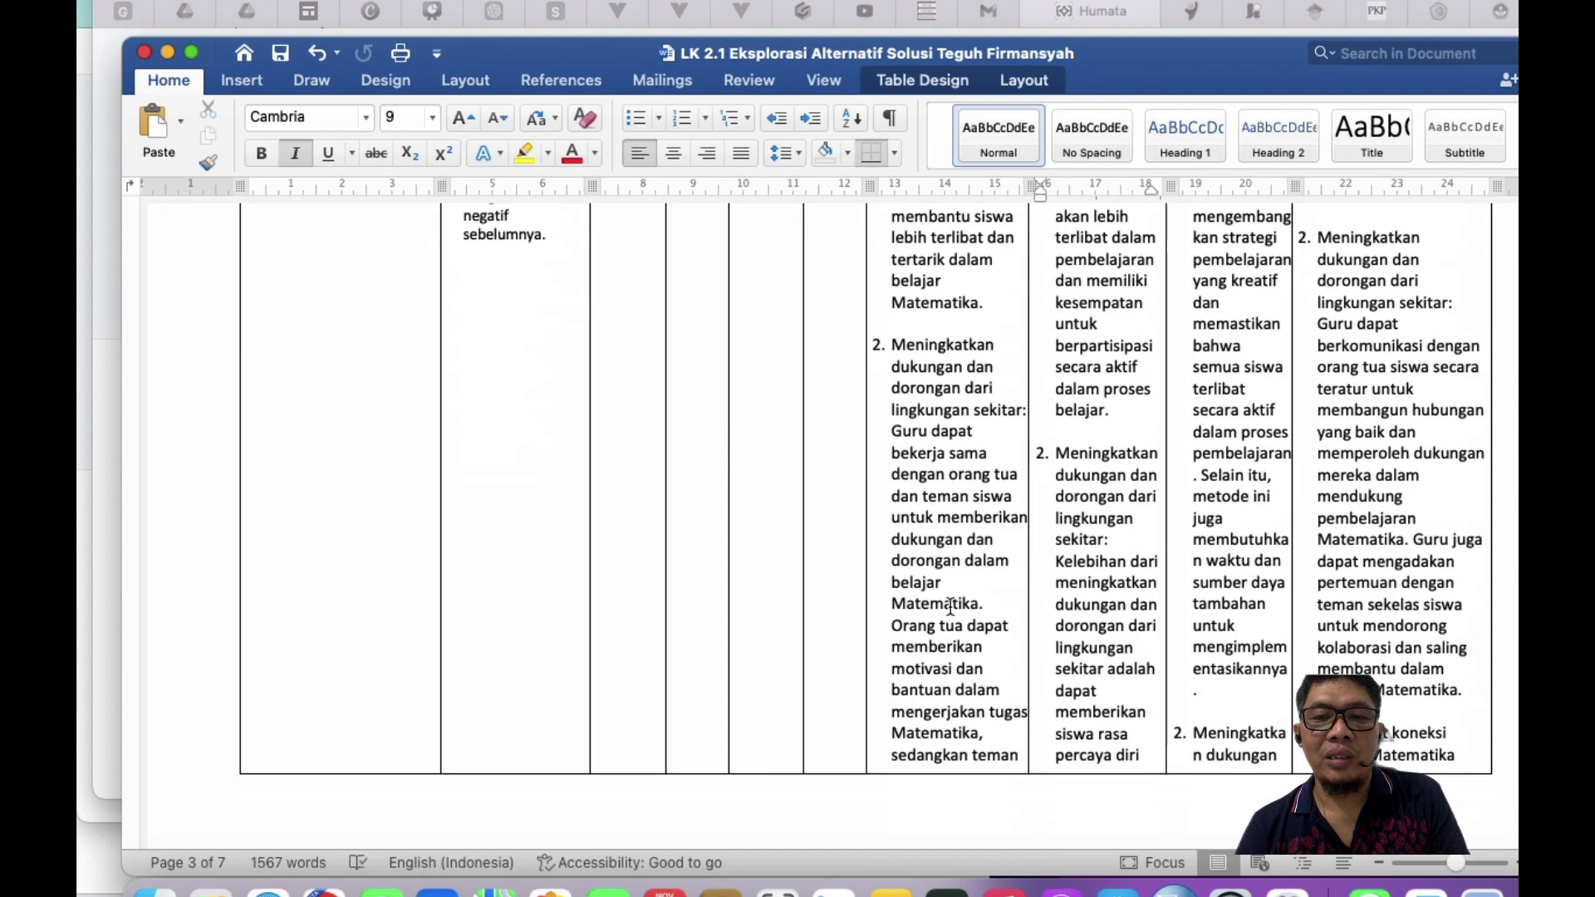
{"action": "scroll", "coordinate": [827, 603], "scroll_direction": "down", "scroll_amount": 10}
{"action": "scroll", "coordinate": [827, 602], "scroll_direction": "down", "scroll_amount": 20}
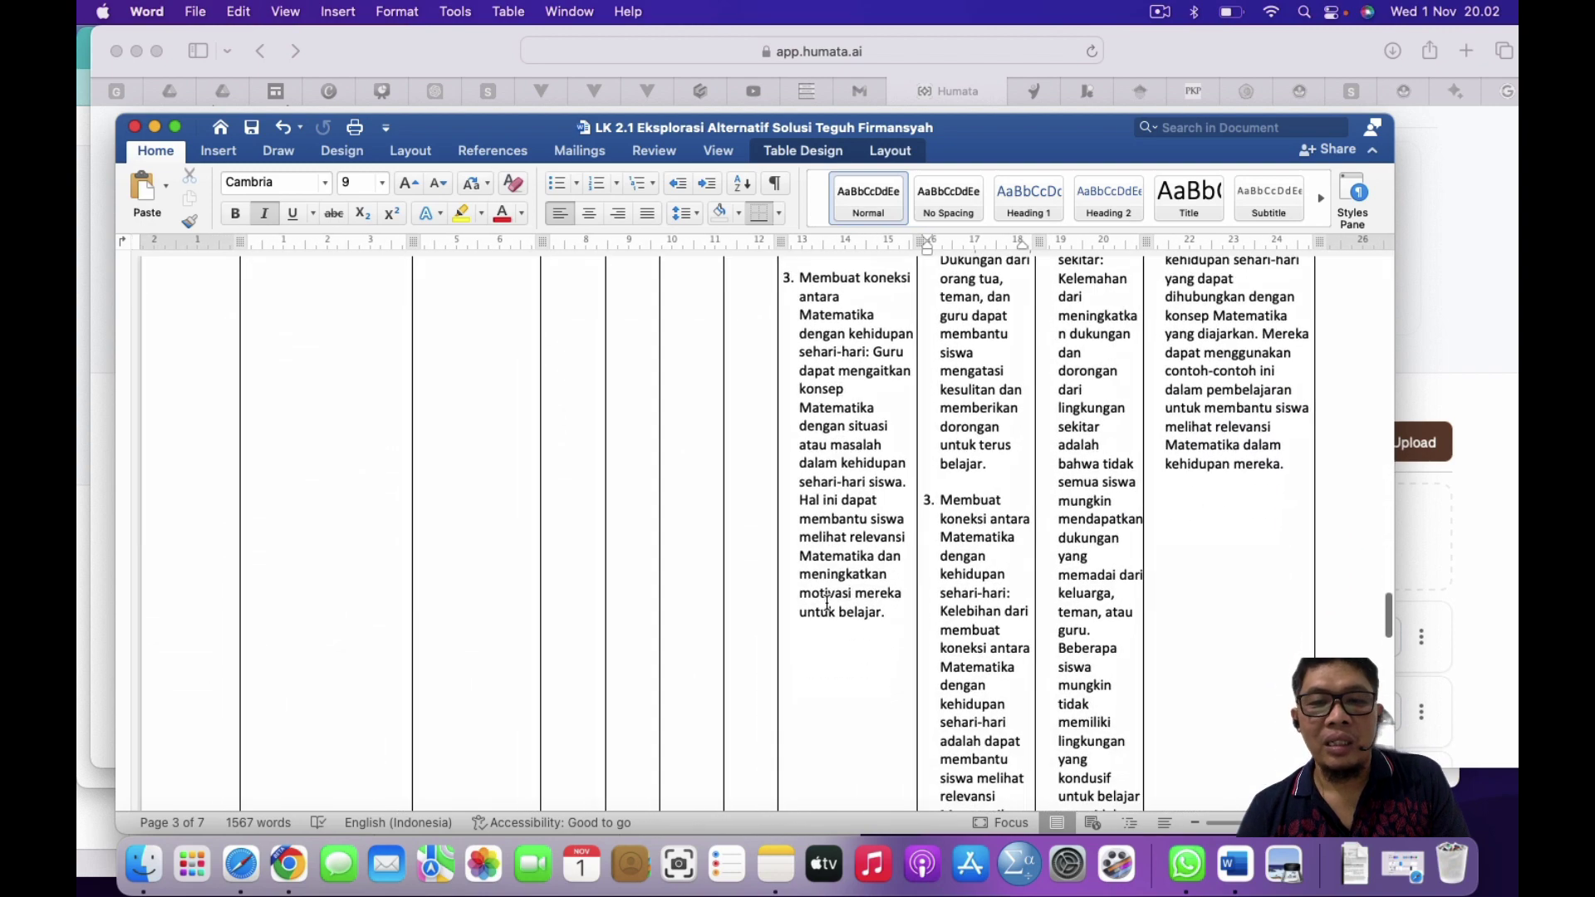
{"action": "scroll", "coordinate": [826, 607], "scroll_direction": "down", "scroll_amount": 20}
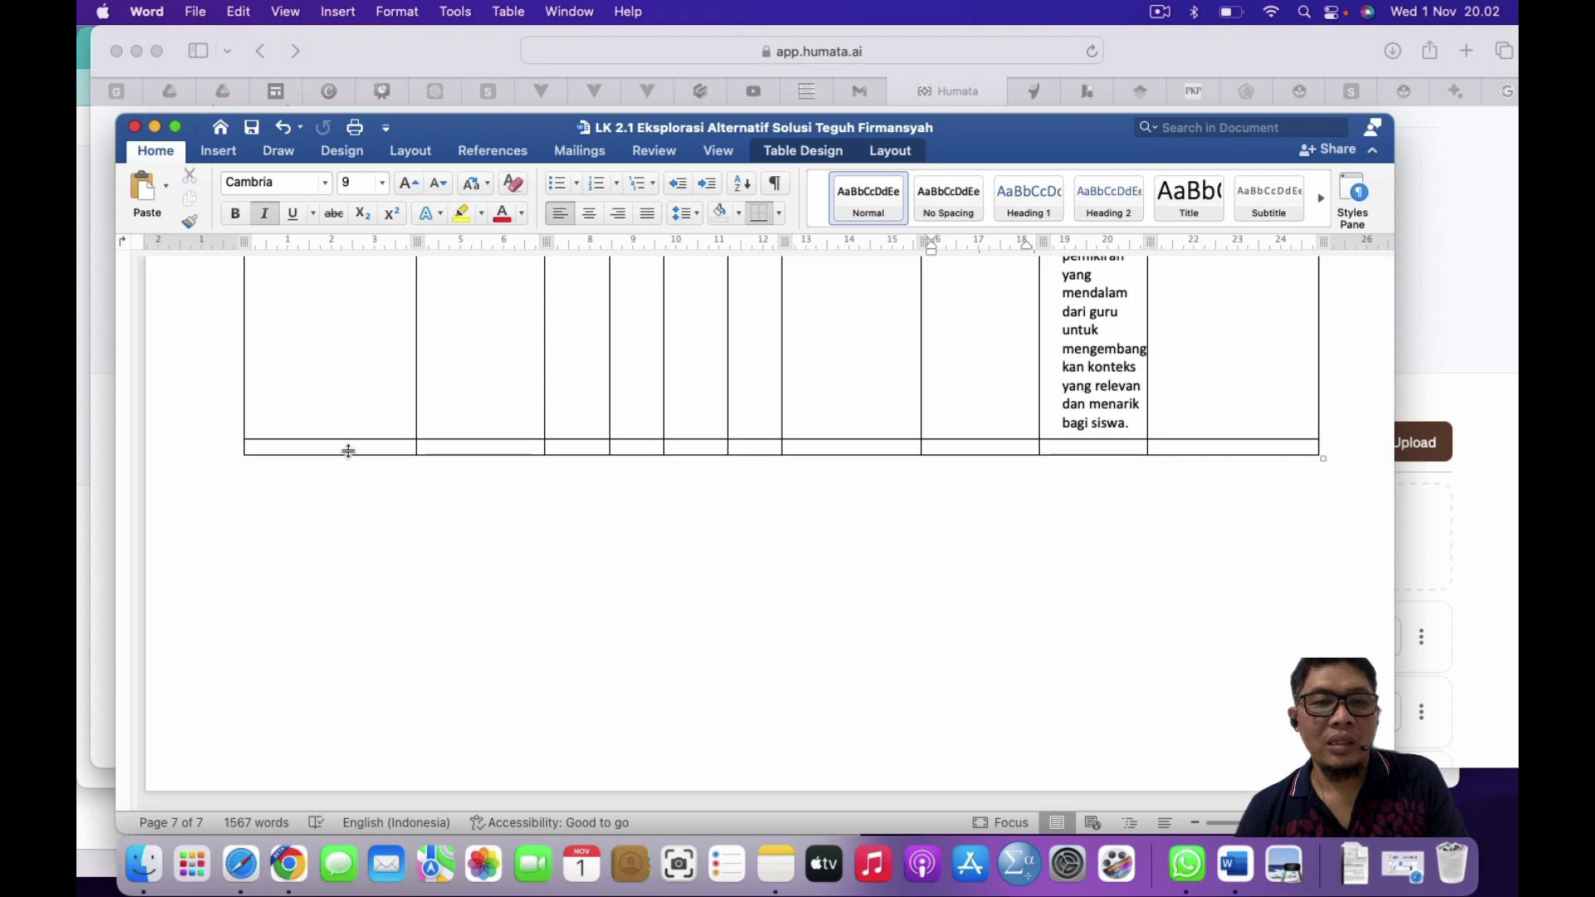
{"action": "left_click", "coordinate": [352, 446]}
{"action": "scroll", "coordinate": [399, 322], "scroll_direction": "up", "scroll_amount": 15}
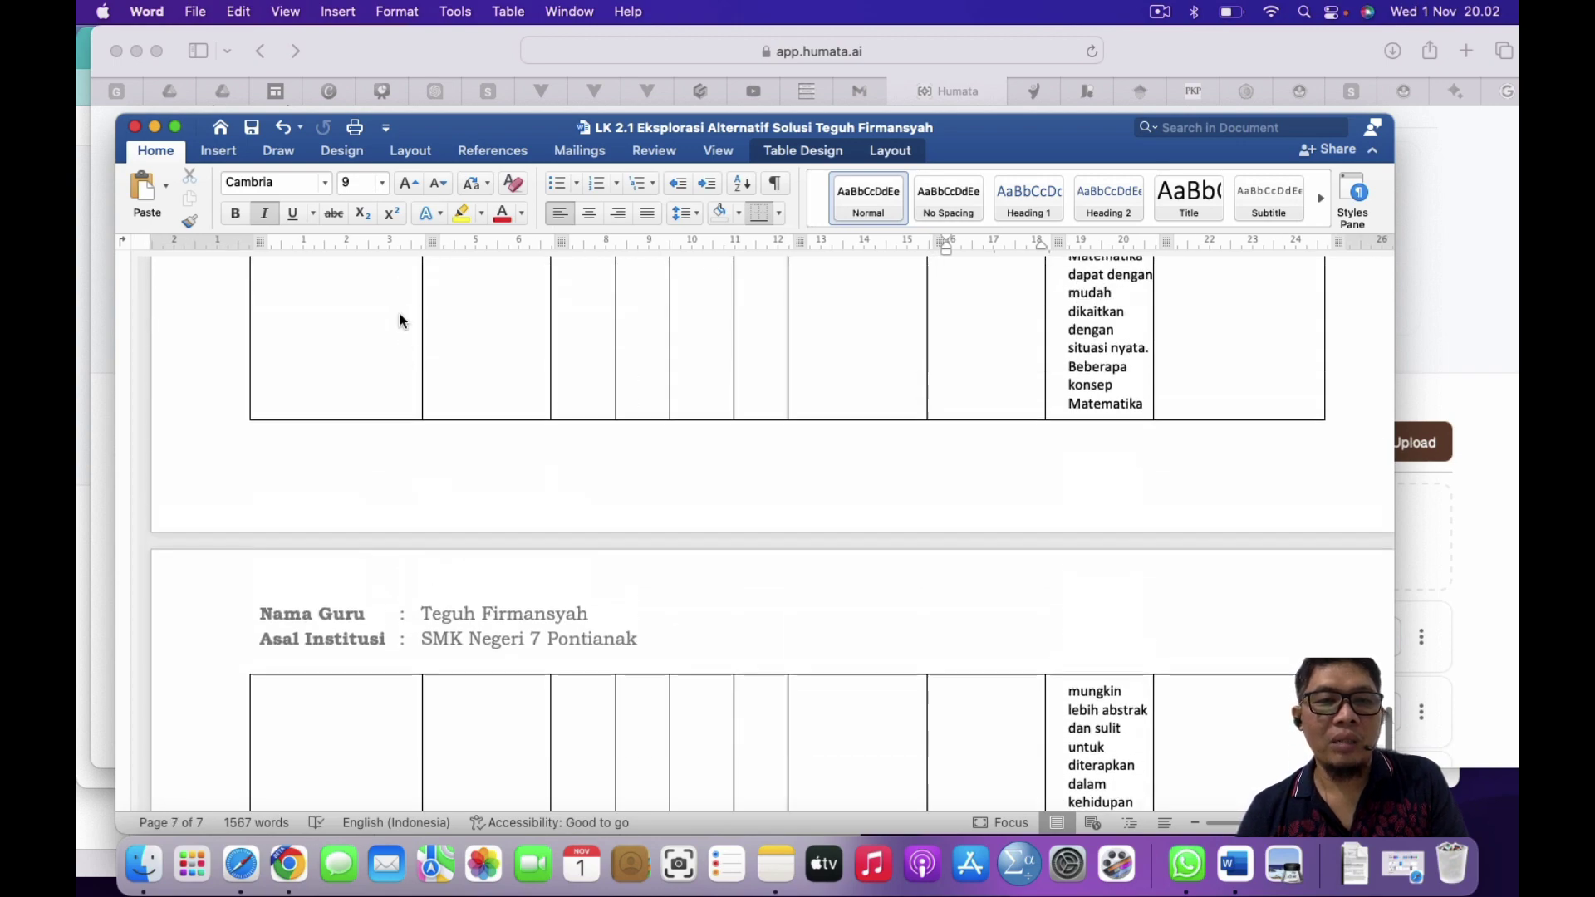
{"action": "scroll", "coordinate": [400, 321], "scroll_direction": "up", "scroll_amount": 15}
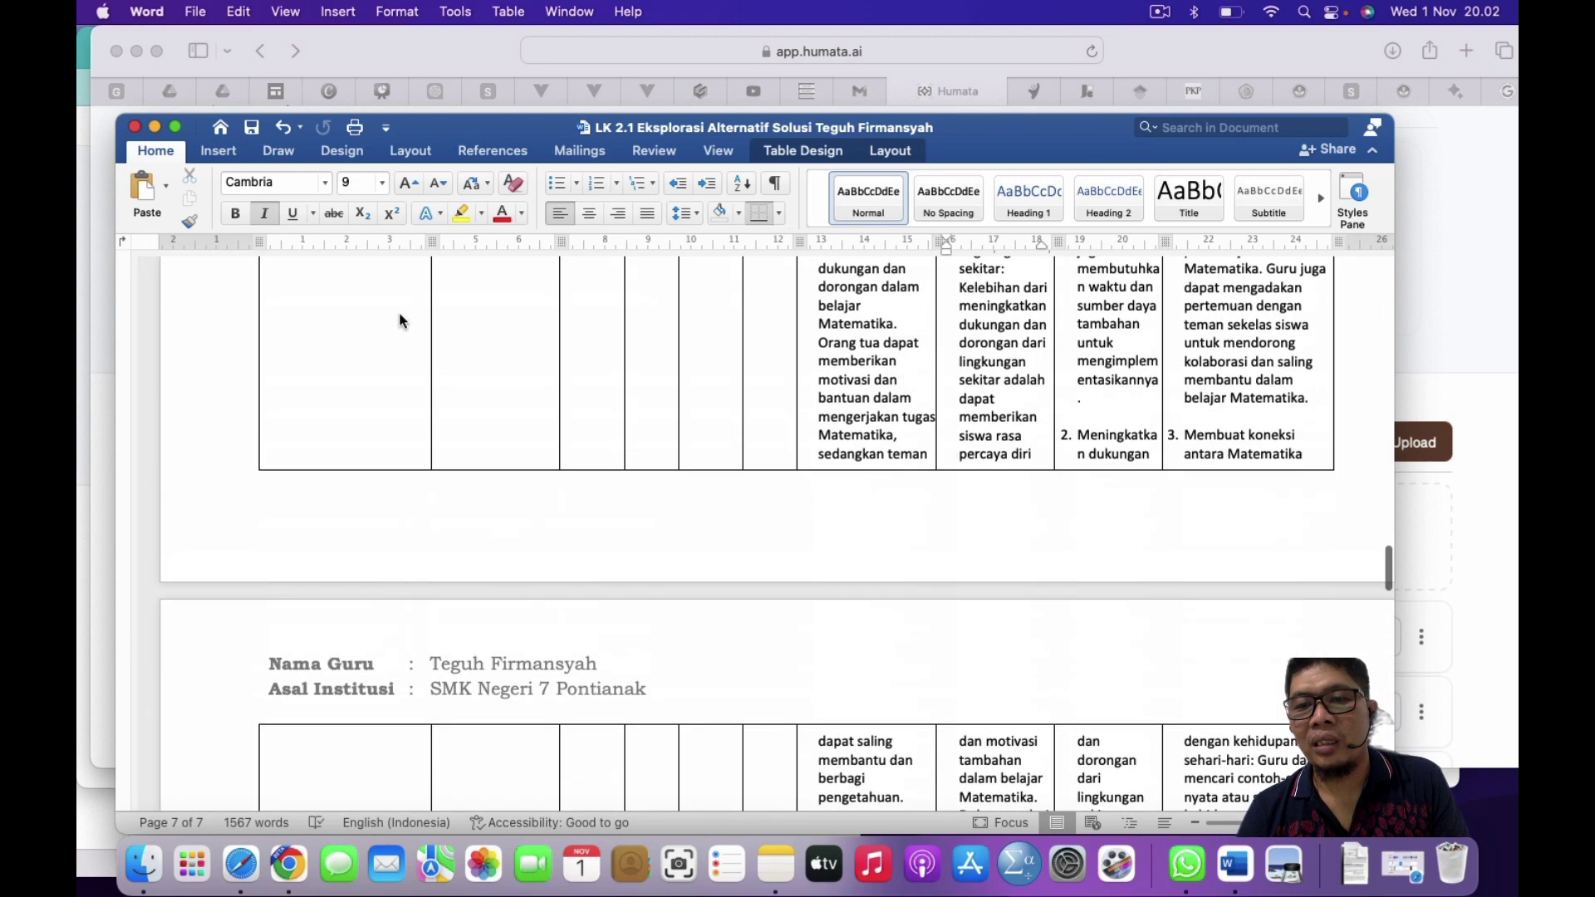
{"action": "scroll", "coordinate": [400, 314], "scroll_direction": "up", "scroll_amount": 3}
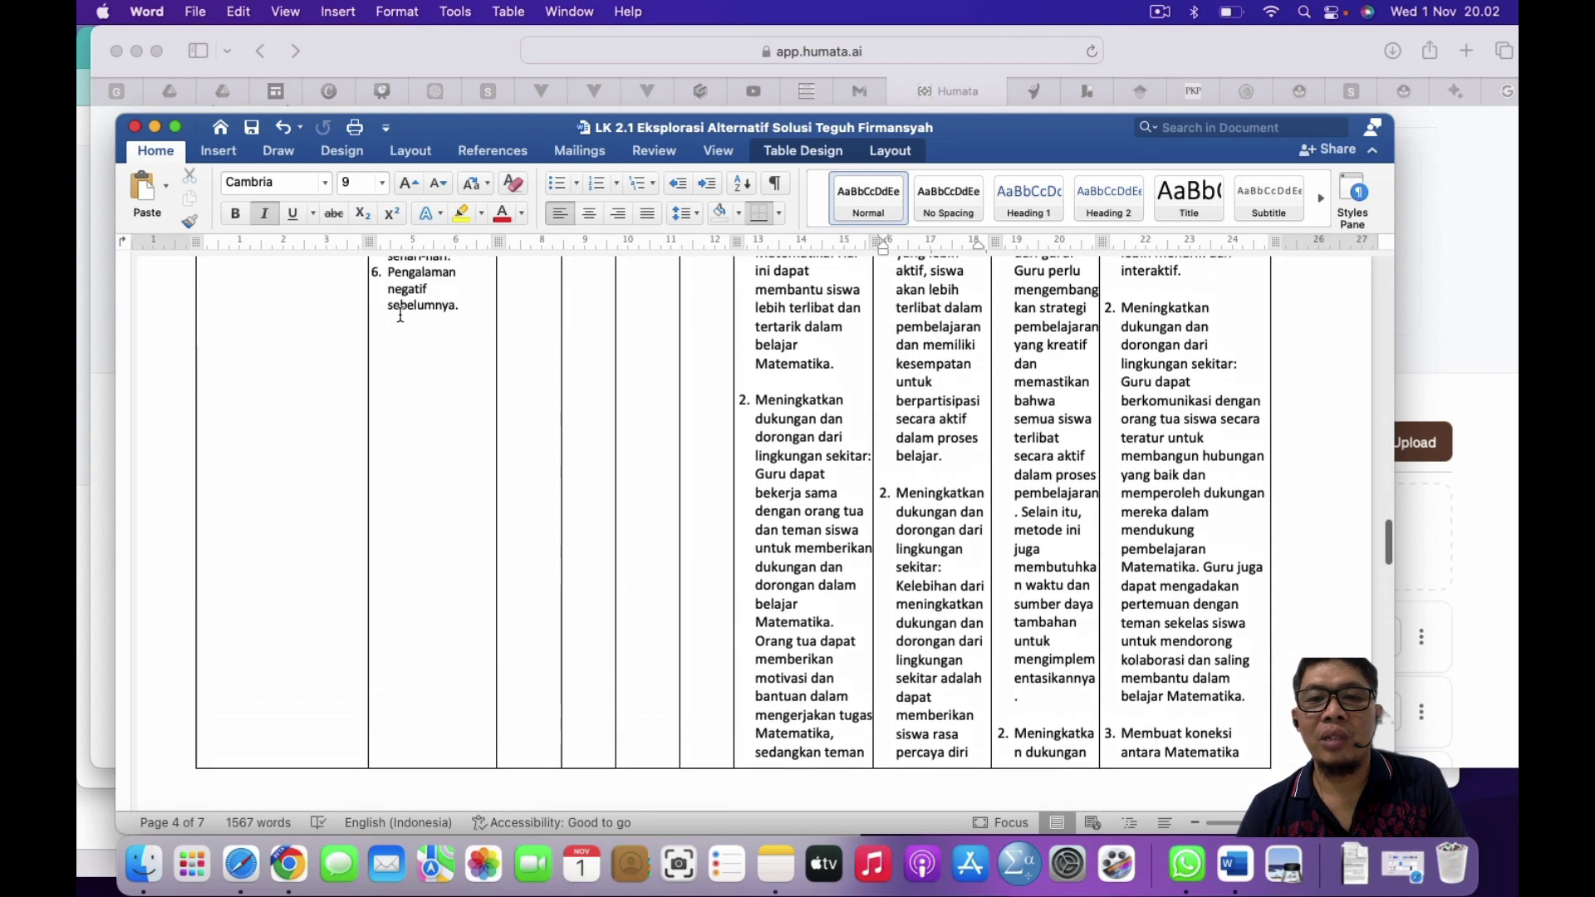
{"action": "scroll", "coordinate": [800, 415], "scroll_direction": "up", "scroll_amount": 15}
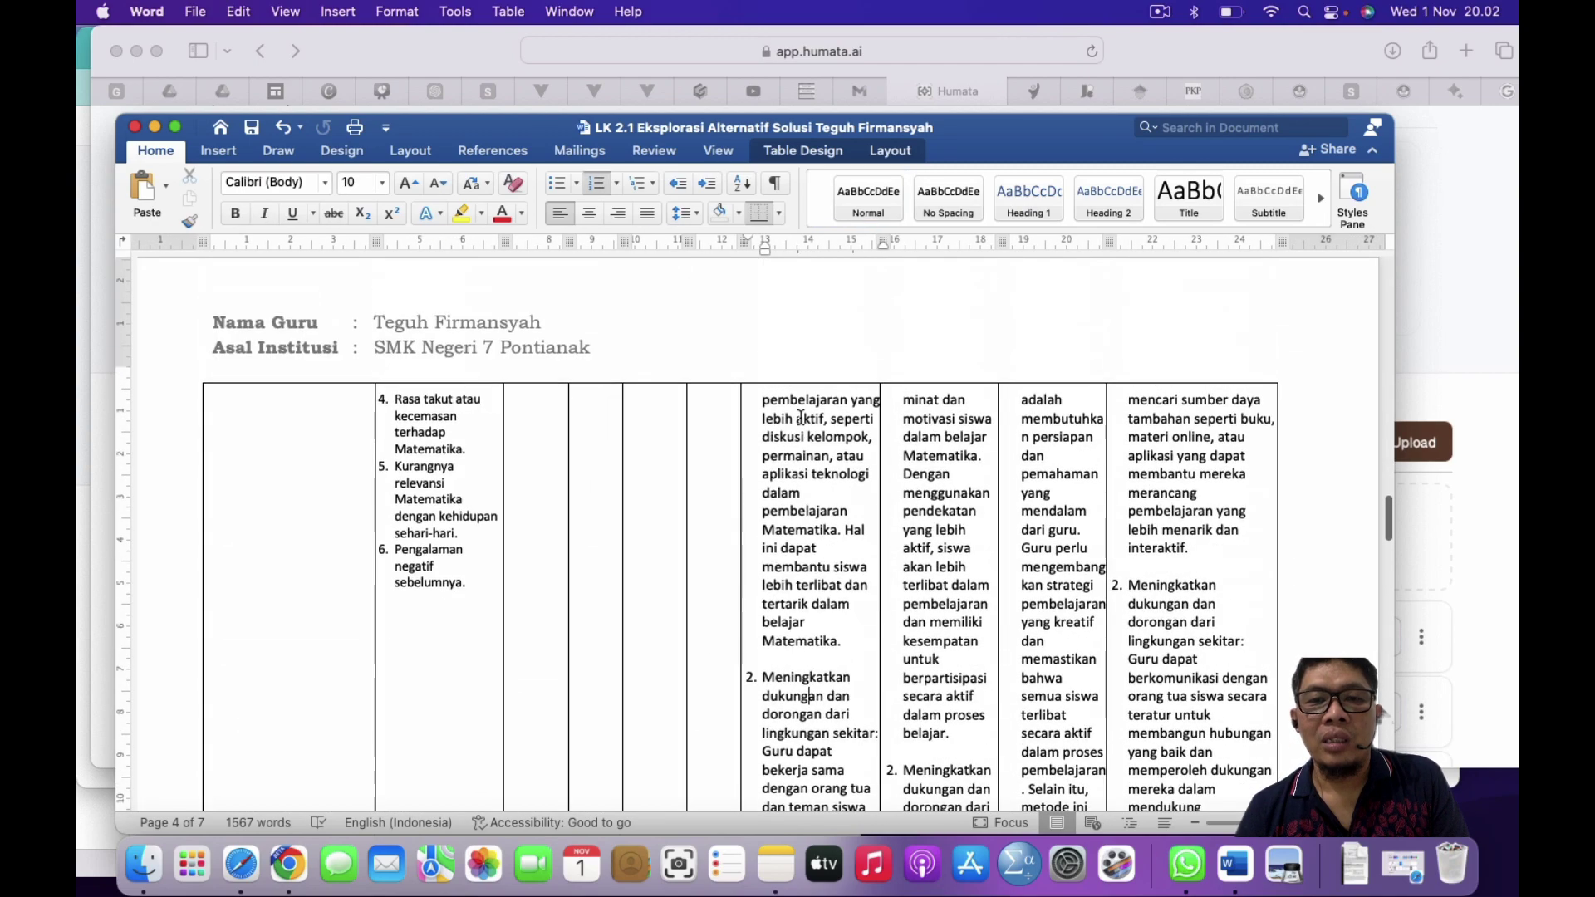
{"action": "scroll", "coordinate": [801, 415], "scroll_direction": "up", "scroll_amount": 5}
{"action": "scroll", "coordinate": [800, 416], "scroll_direction": "down", "scroll_amount": 10}
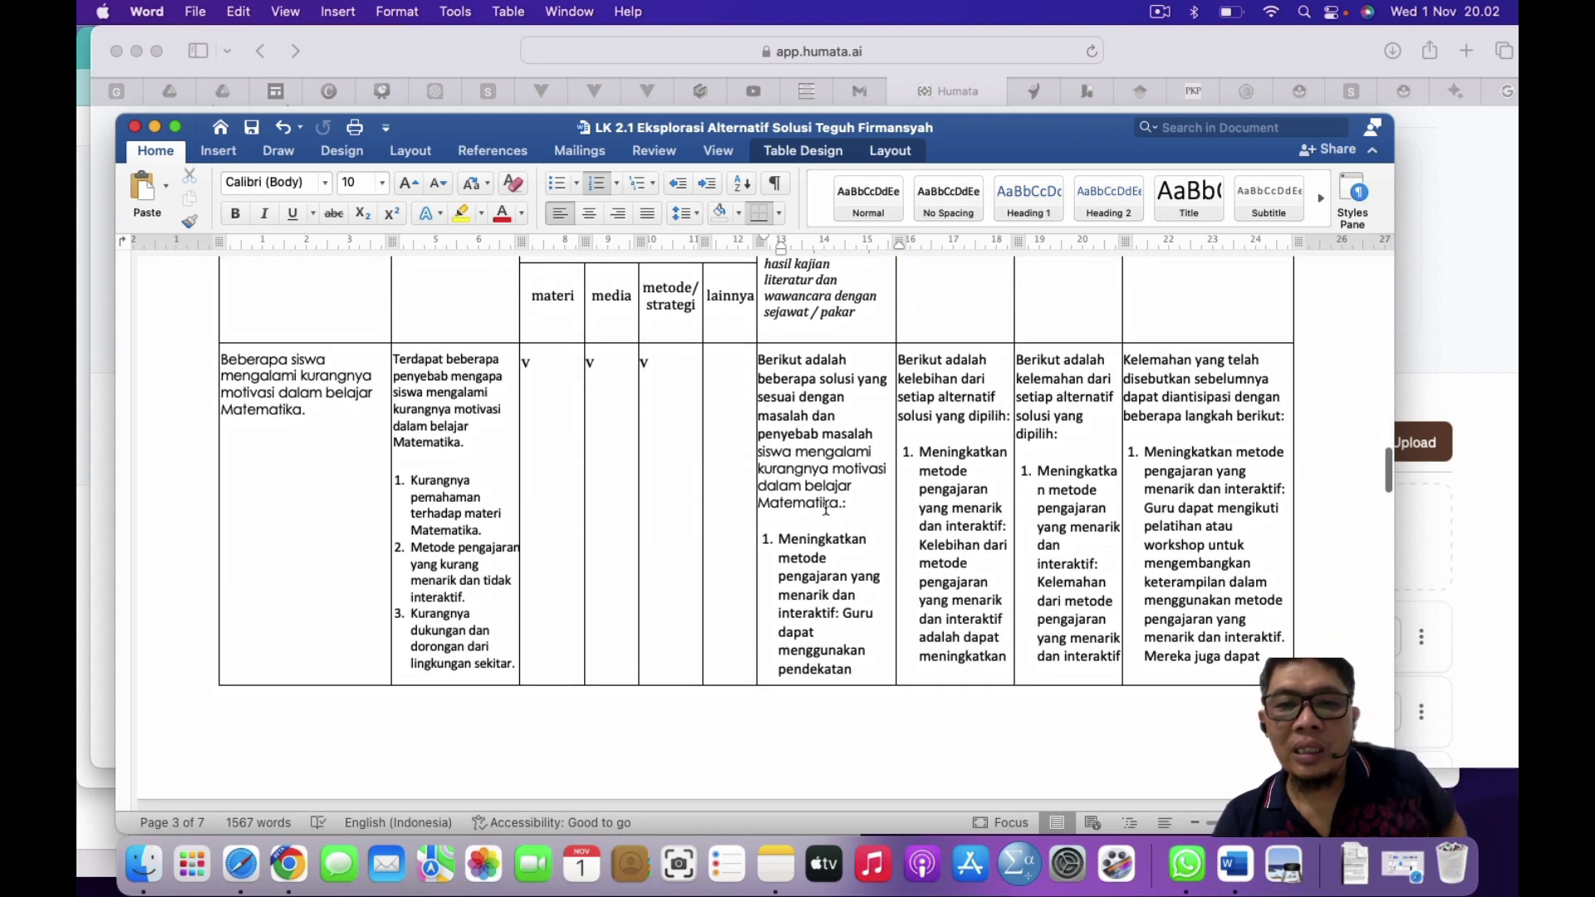
{"action": "scroll", "coordinate": [821, 582], "scroll_direction": "down", "scroll_amount": 4}
{"action": "scroll", "coordinate": [821, 581], "scroll_direction": "up", "scroll_amount": 3}
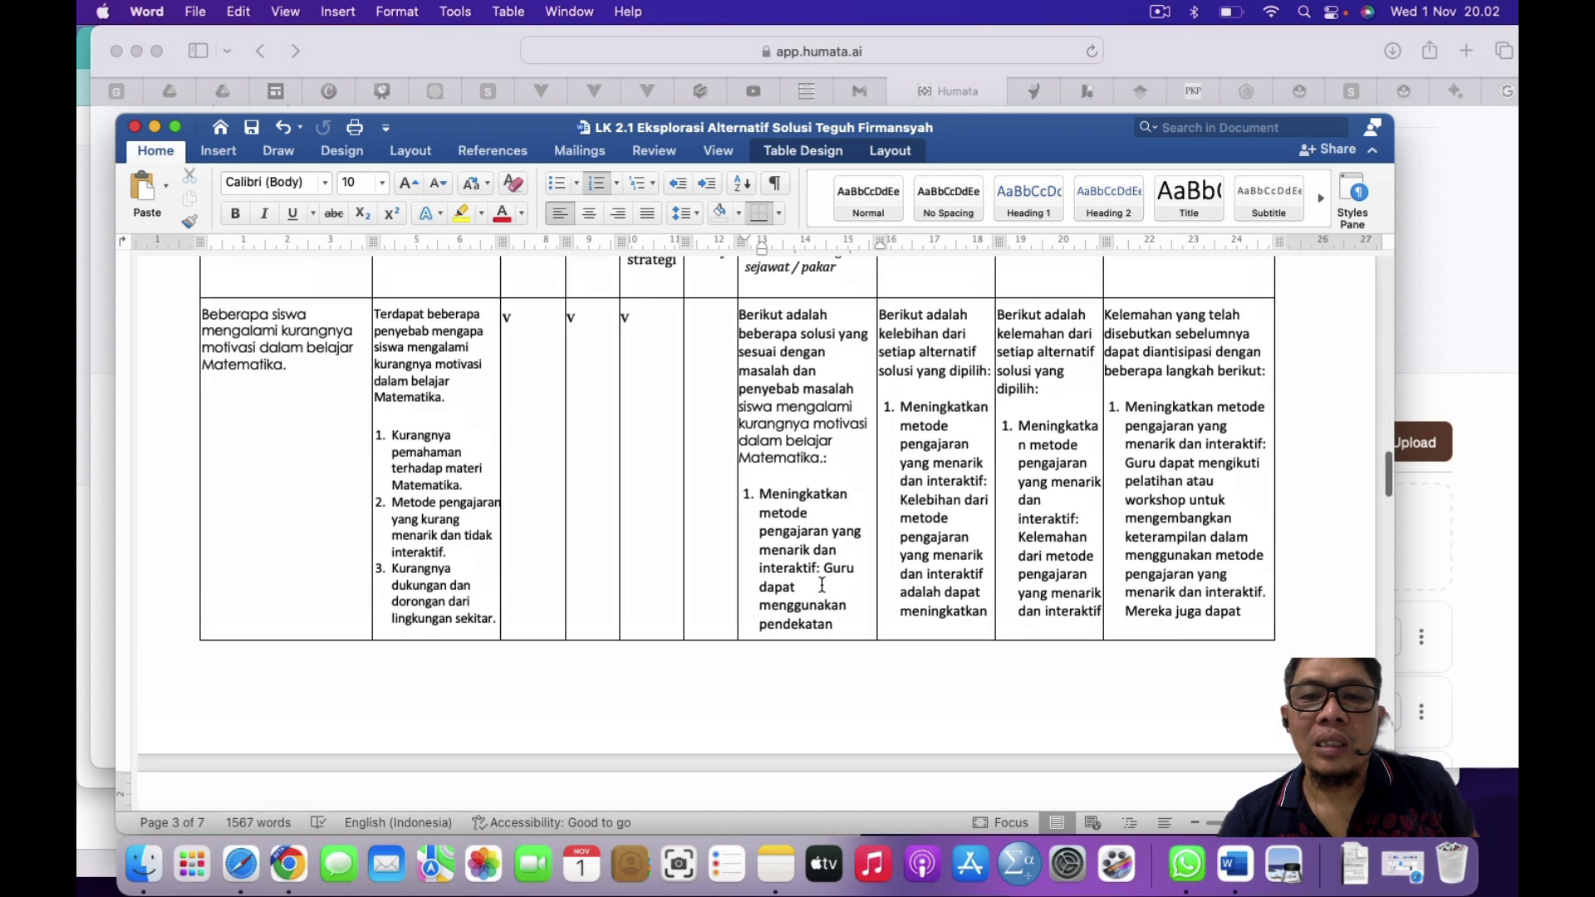
{"action": "left_click", "coordinate": [799, 448]}
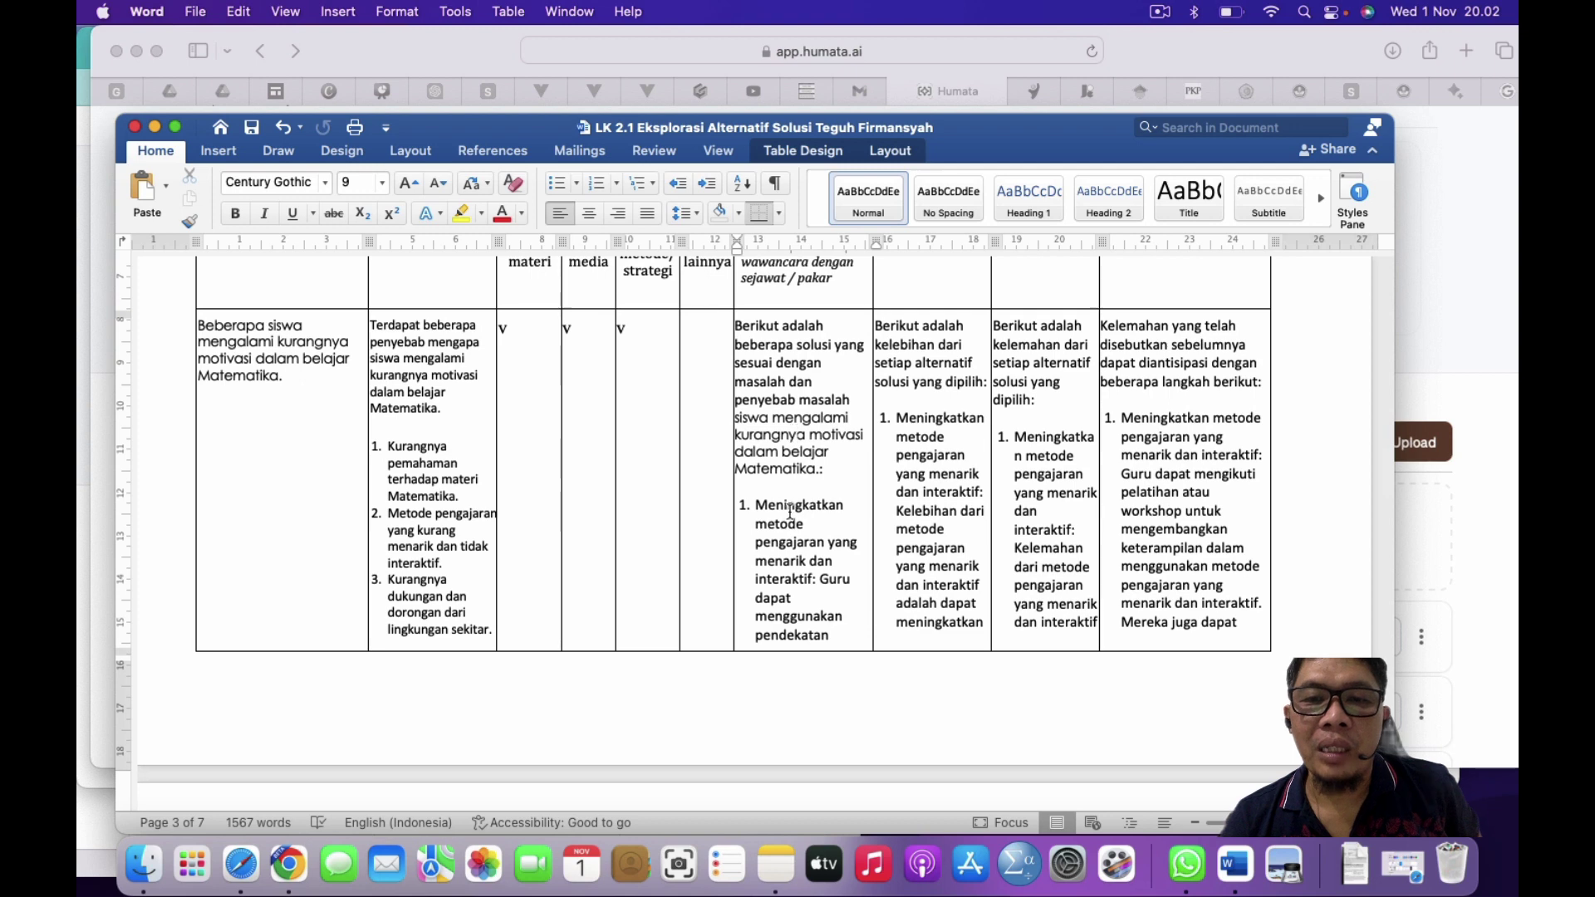